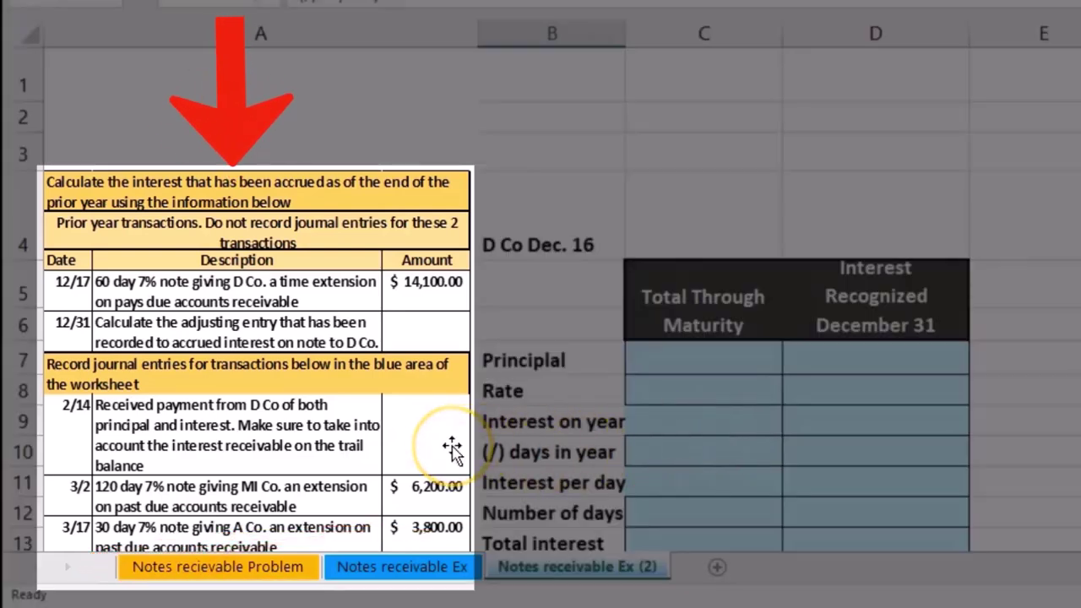
Look over the blank D Co interest calculation table and the journal entry area with its Date, Accounts, Debit and Credit columns.
left_click(757, 429)
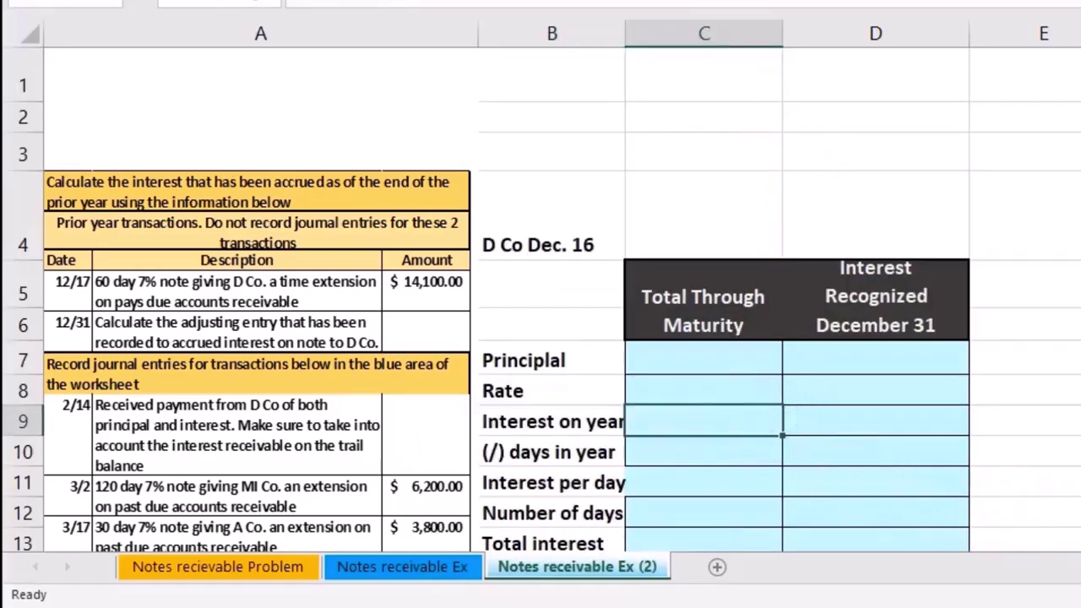
scroll(557, 338, "right", 10)
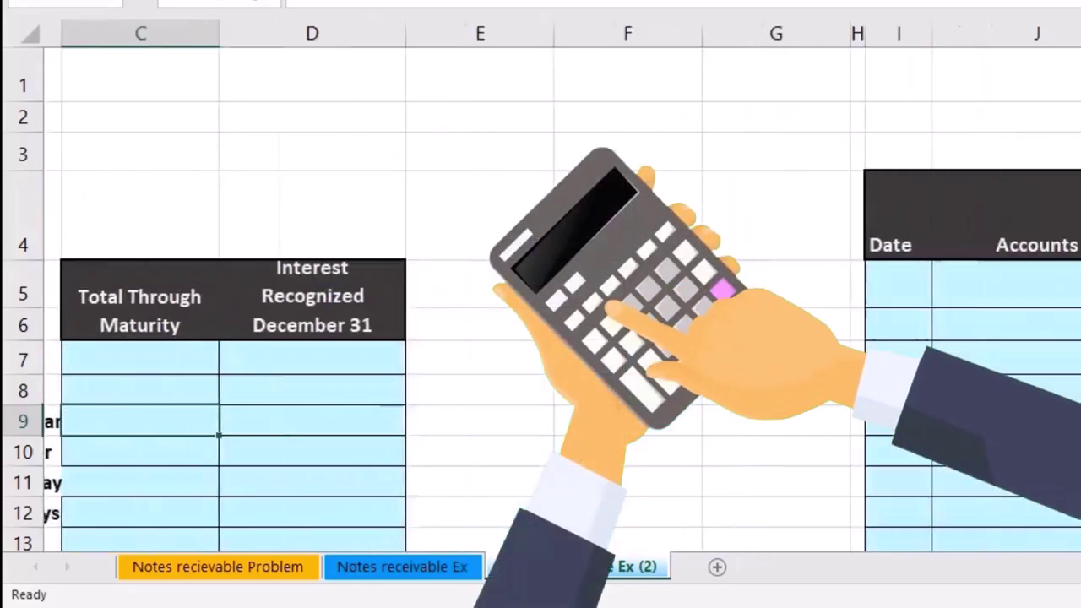
scroll(557, 338, "right", 2)
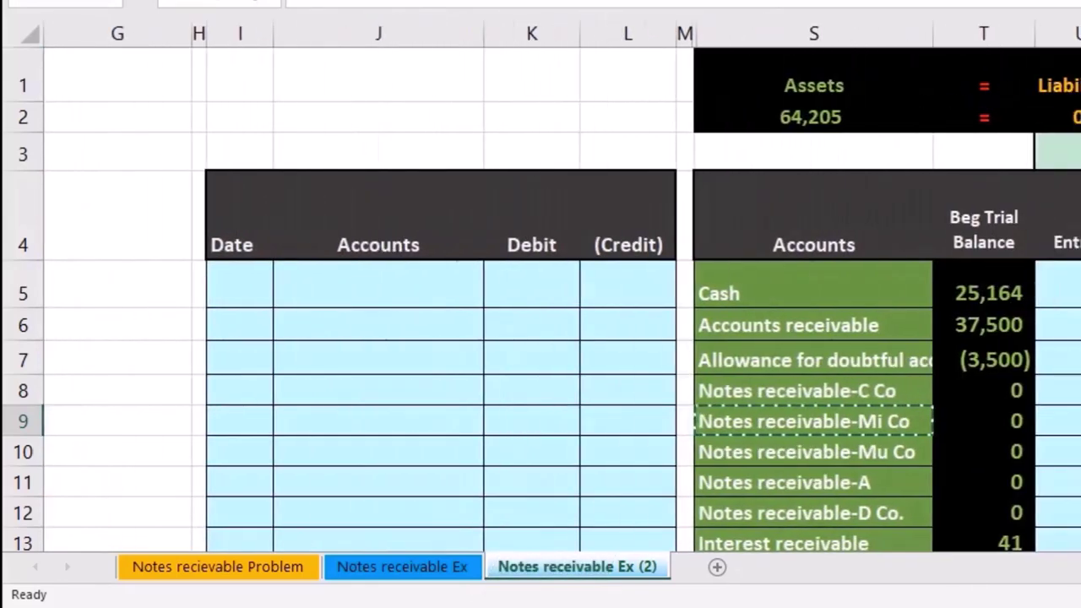
left_click(372, 294)
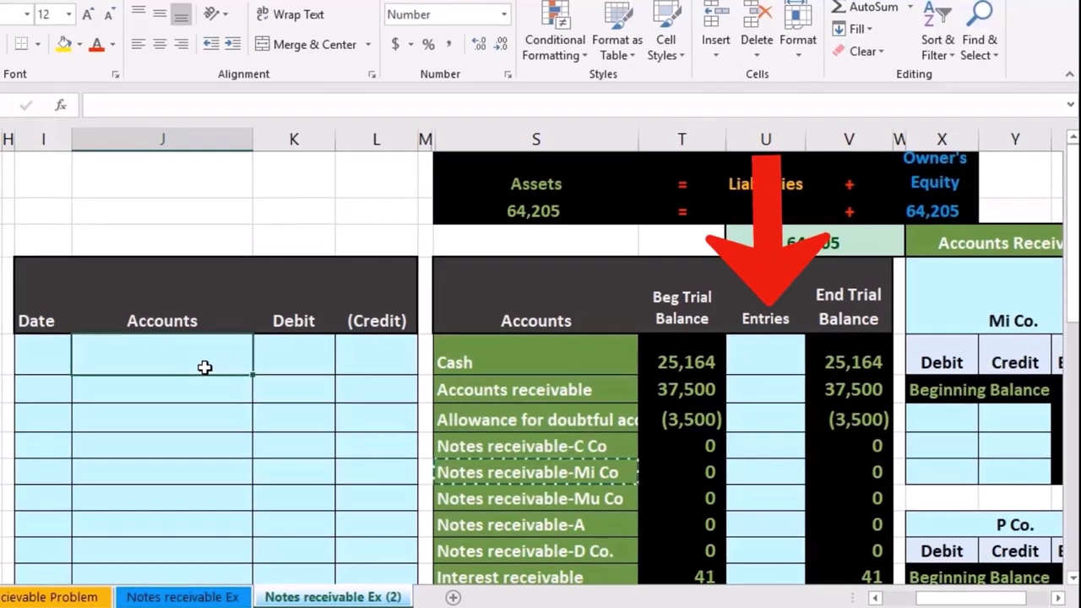
Review the trial balance's Beg Trial Balance, Entries and End Trial Balance columns.
left_click(754, 393)
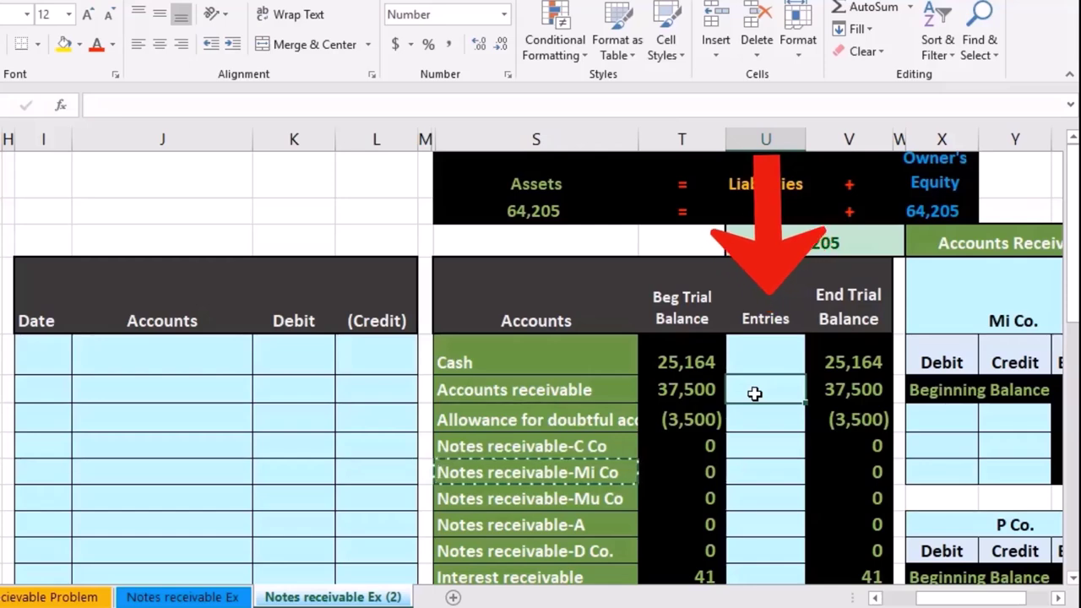
left_click(688, 314)
left_click(748, 314)
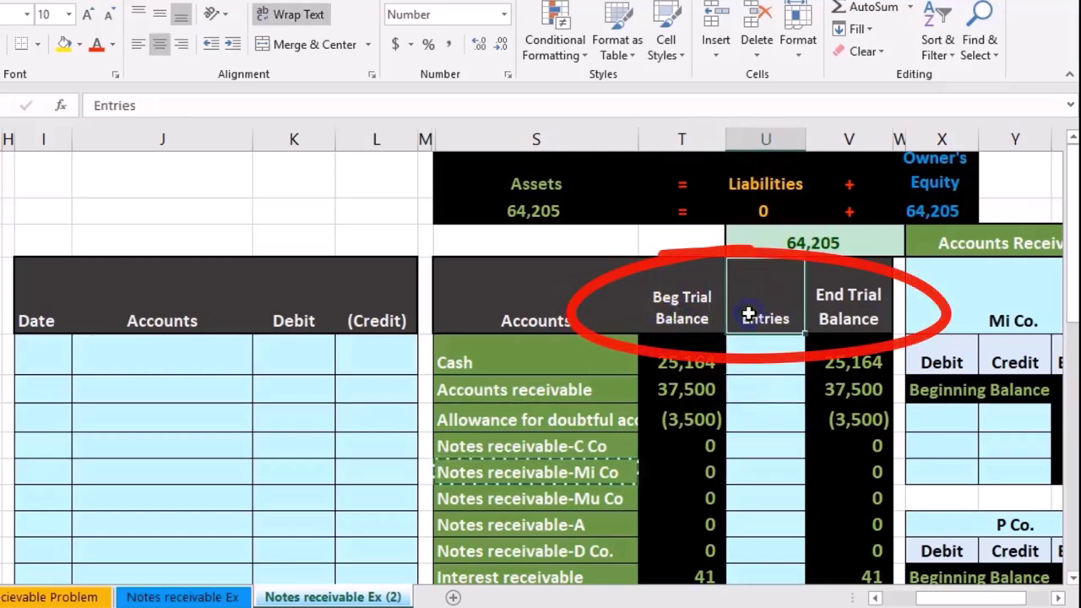
left_click(823, 316)
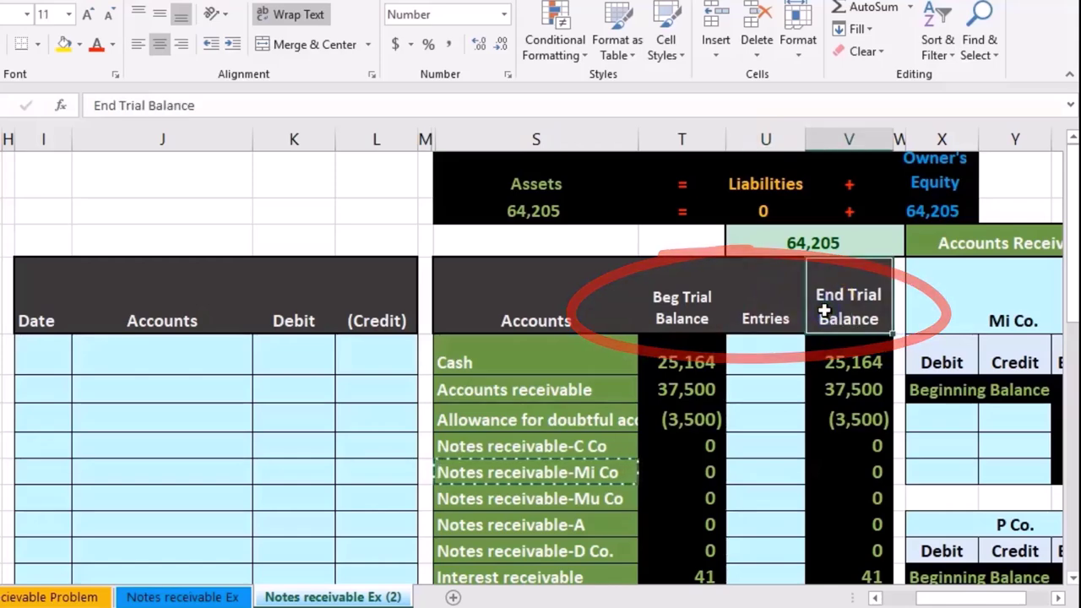
Inspect the formulas for total debits minus credits and net income in the Beg Trial Balance column.
scroll(728, 433, "down", 4)
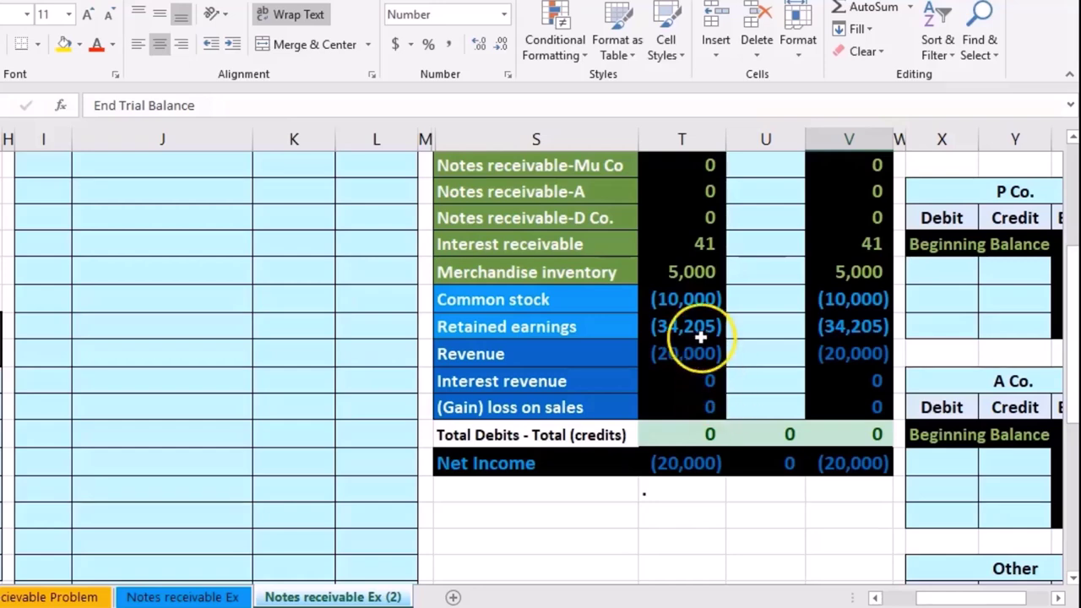
left_click(678, 277)
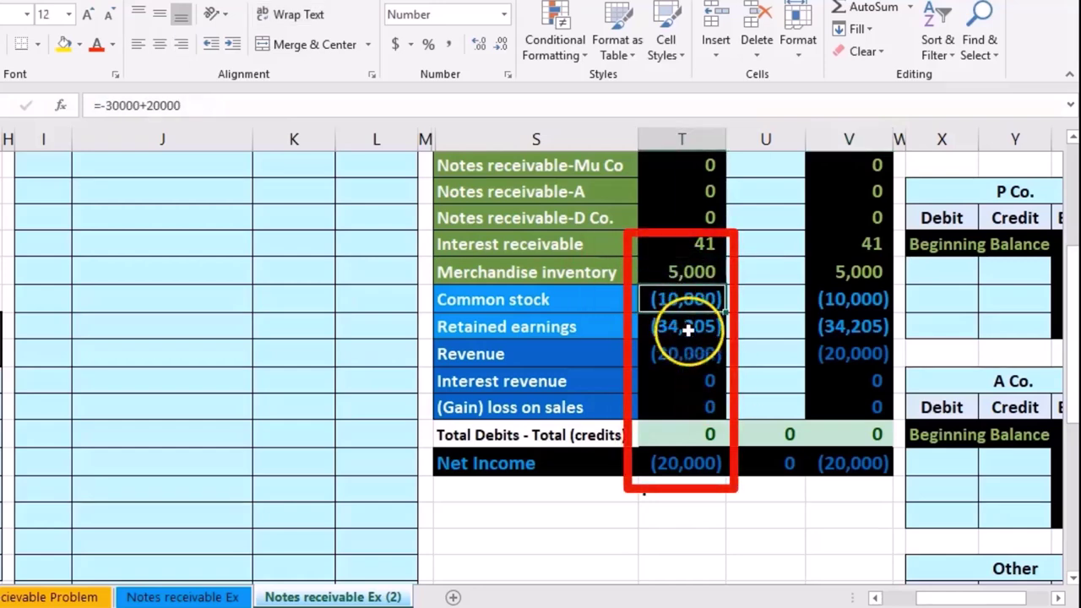
double_click(673, 434)
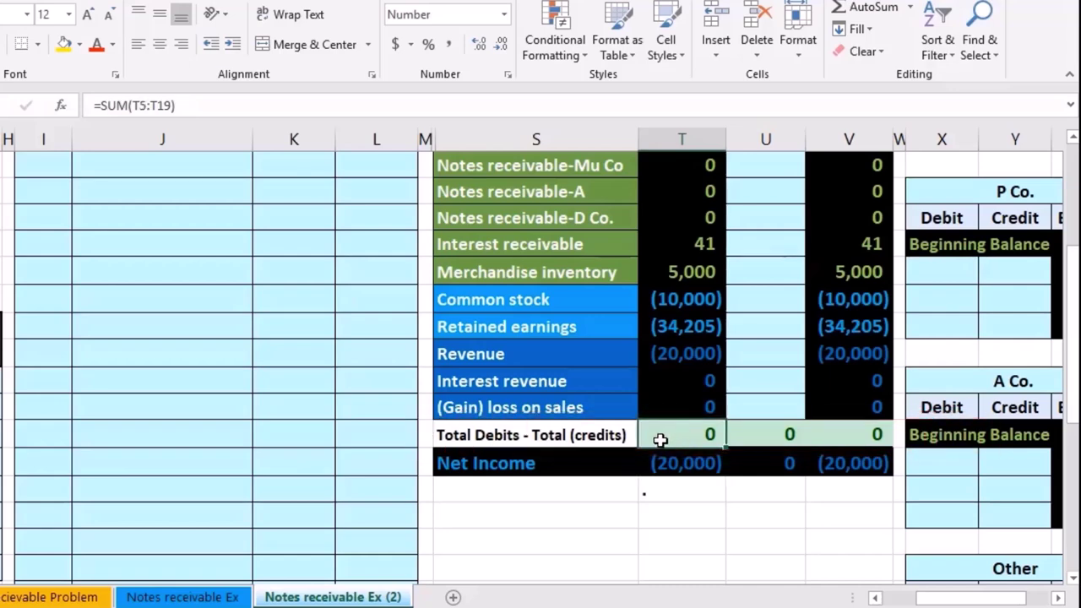
double_click(660, 461)
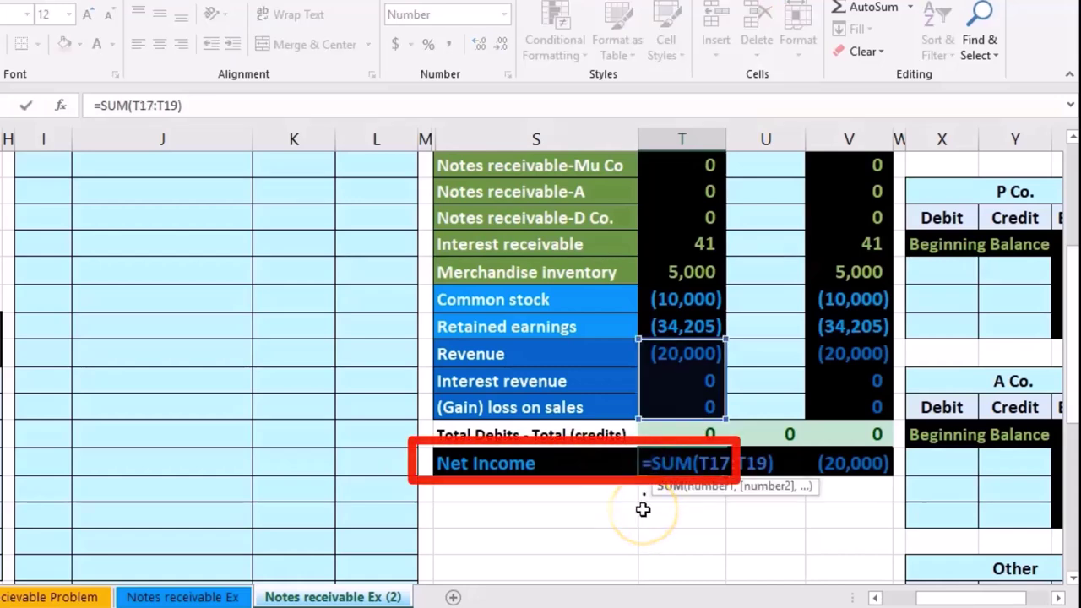
key("Return")
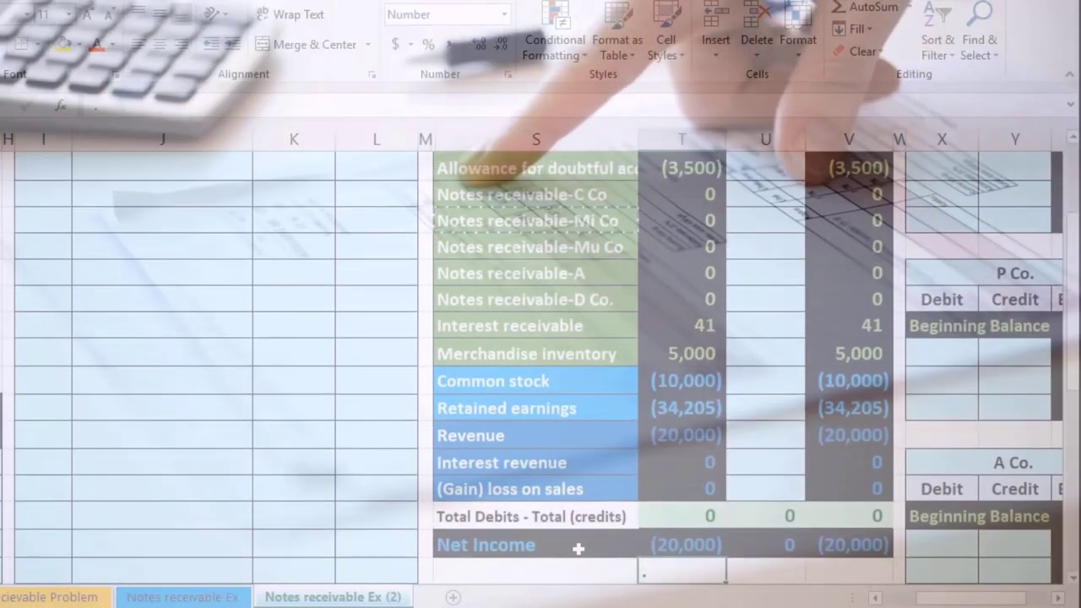
Examine the Accounts receivable row and the rows from Notes receivable-C Co through Interest receivable in the trial balance.
scroll(579, 548, "up", 2)
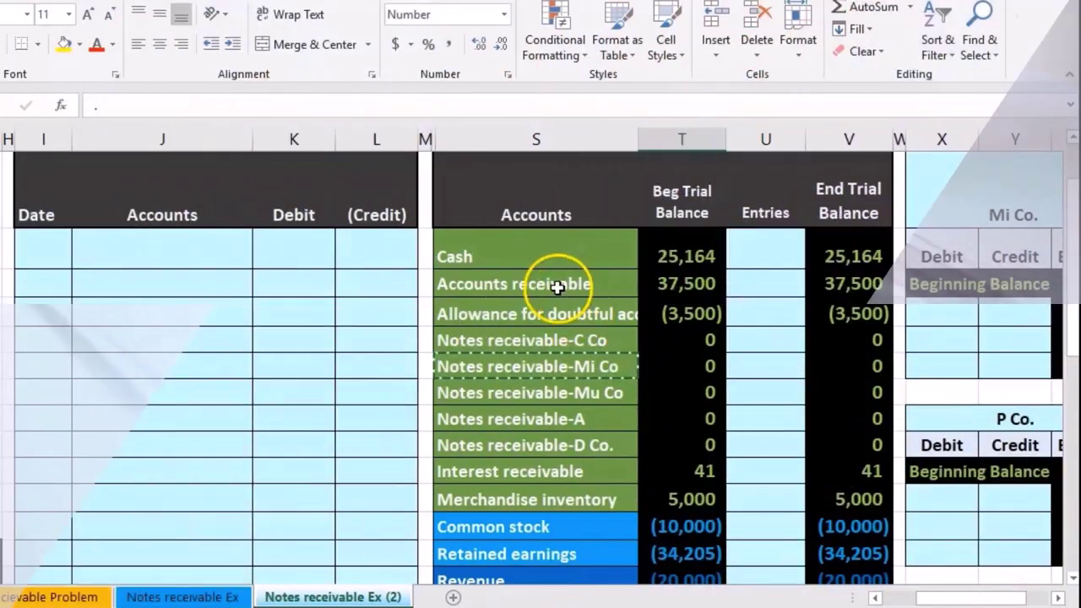
left_click(558, 287)
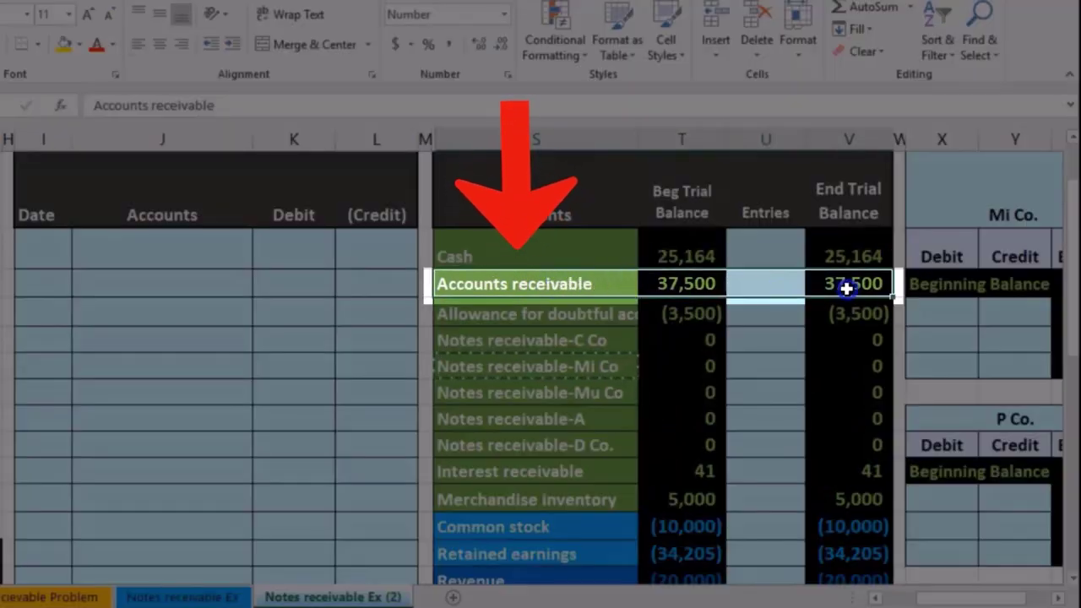
left_click(574, 338)
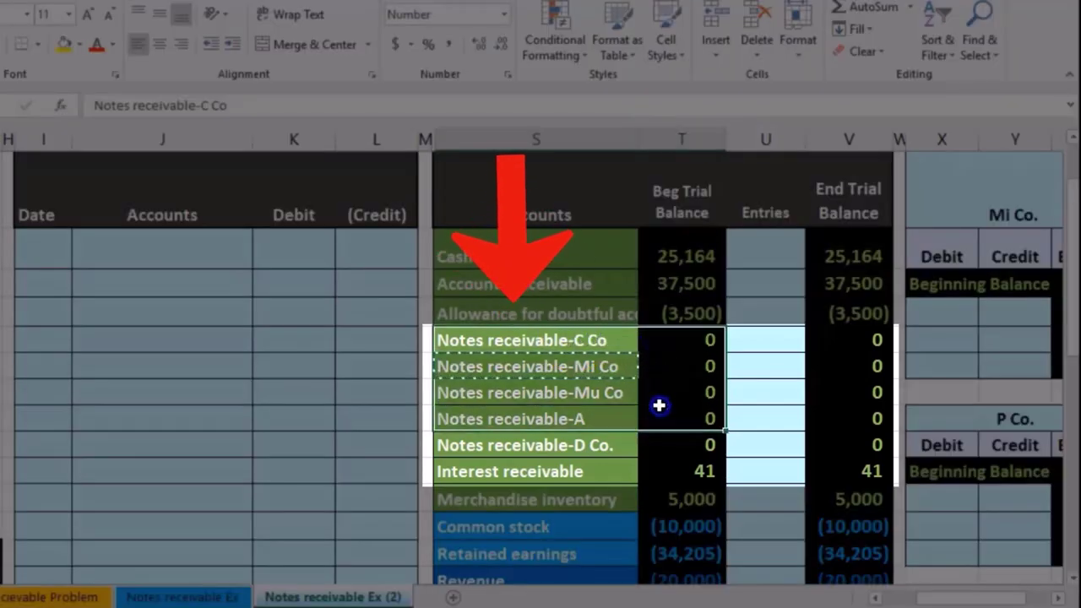
left_click_drag(661, 417, 663, 462)
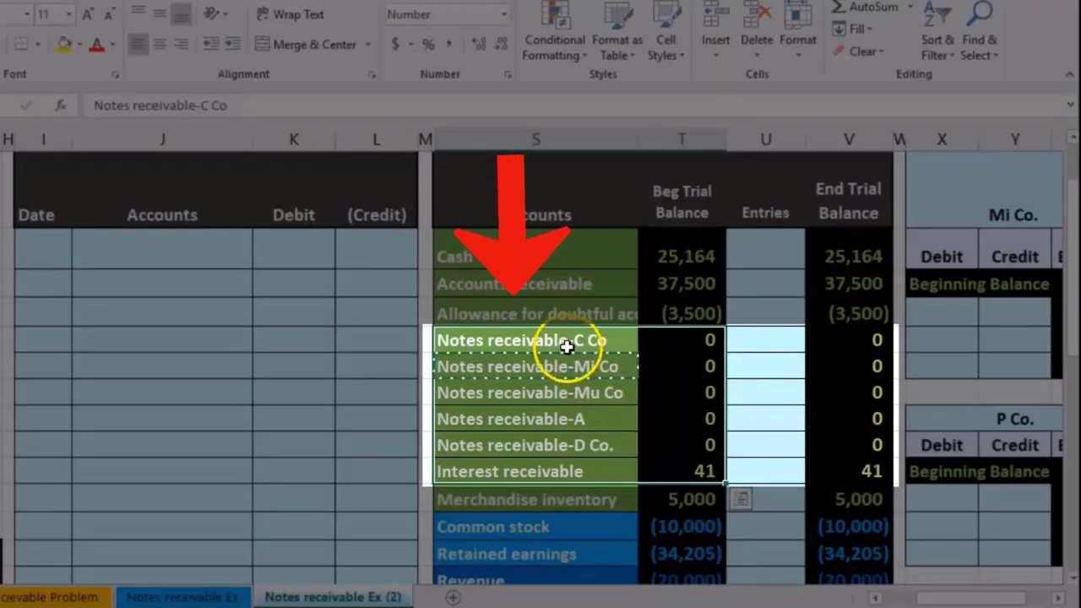
left_click(567, 346)
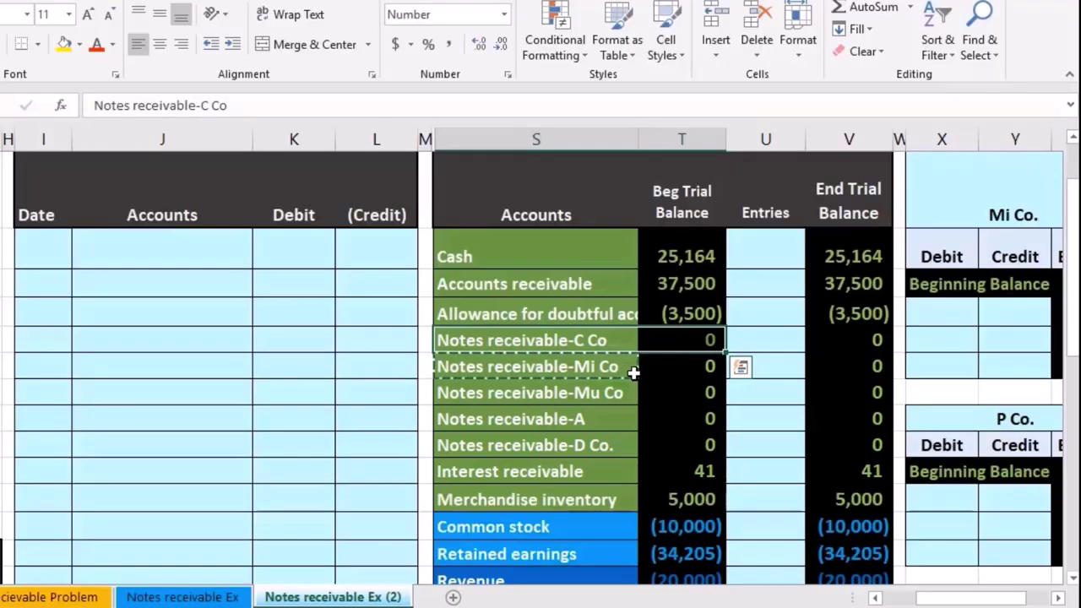
left_click_drag(576, 285, 652, 286)
left_click(836, 285)
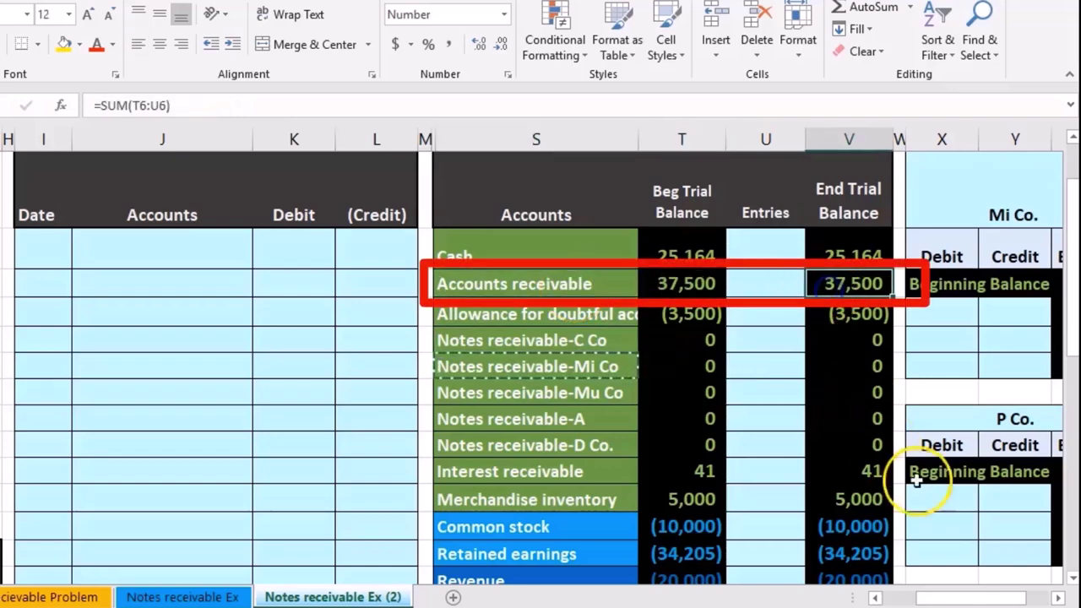
Examine the accounts receivable subsidiary ledgers for Mi Co., C Co, P Co. and Mu Co., including the Mi Co. and C Co beginning balances.
left_click(1058, 598)
left_click(1058, 598)
left_click(1058, 598)
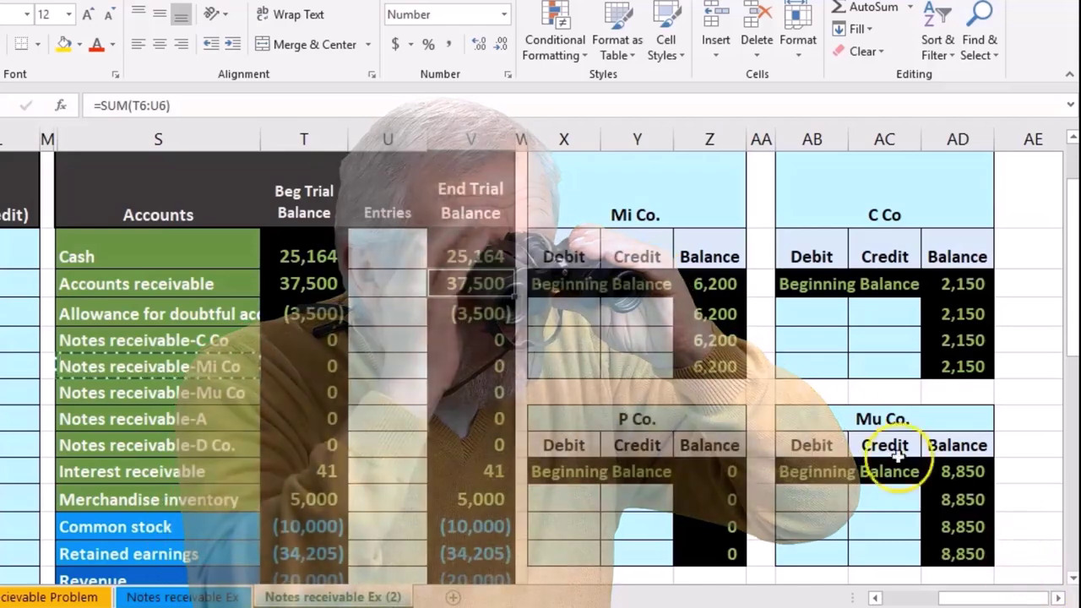
left_click(623, 212)
left_click(827, 215)
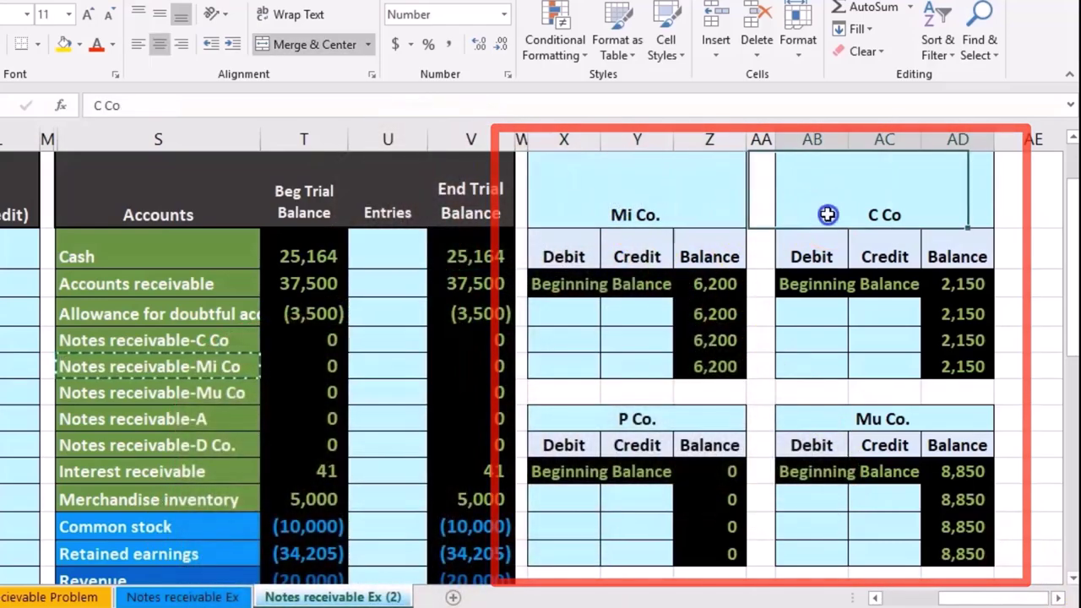
left_click(616, 417)
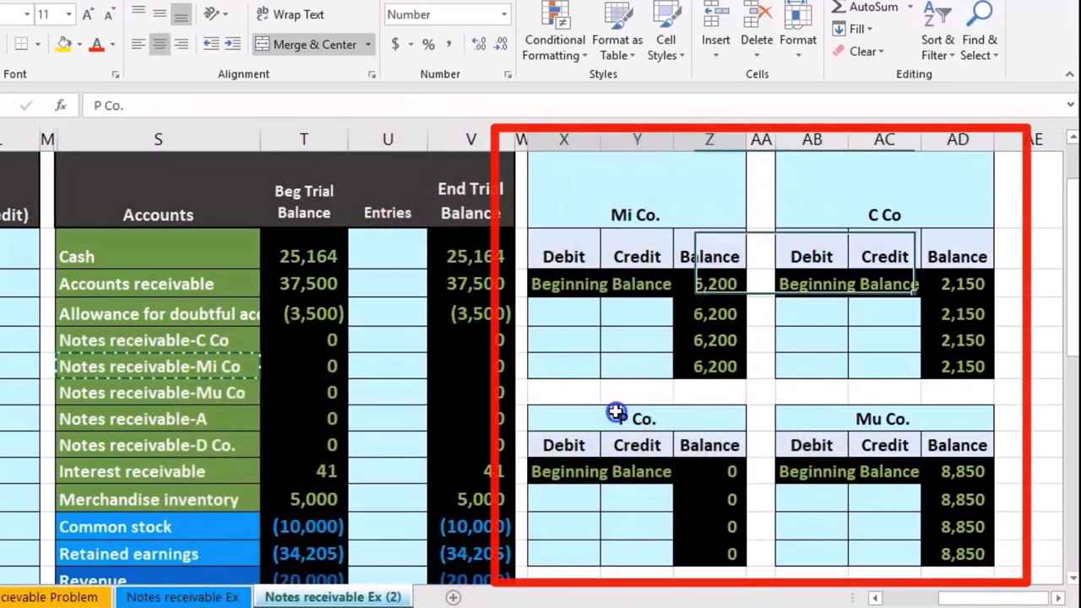
left_click(807, 412)
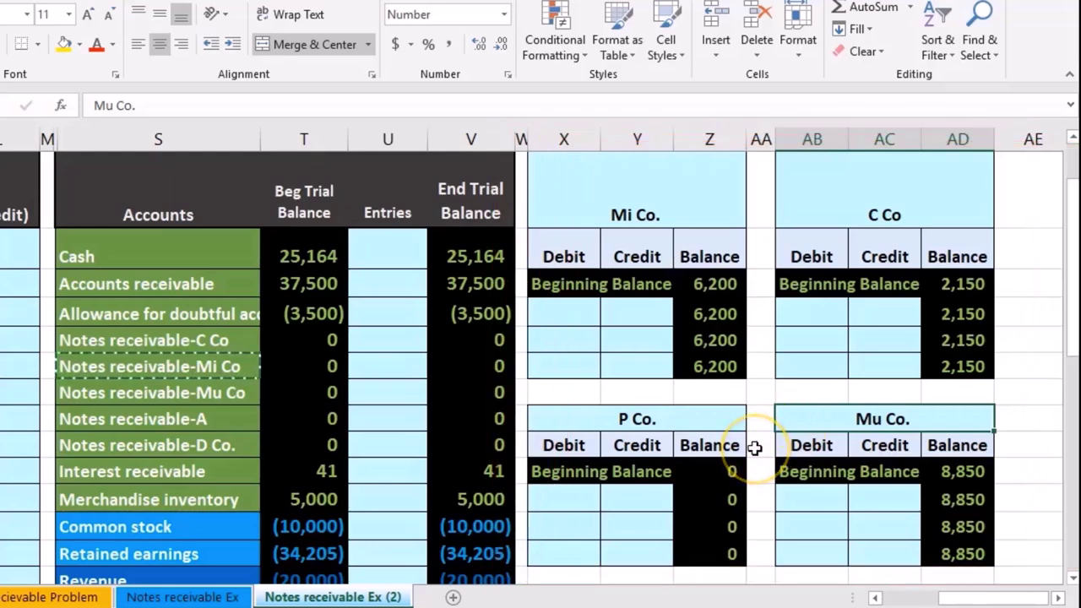
left_click(709, 288)
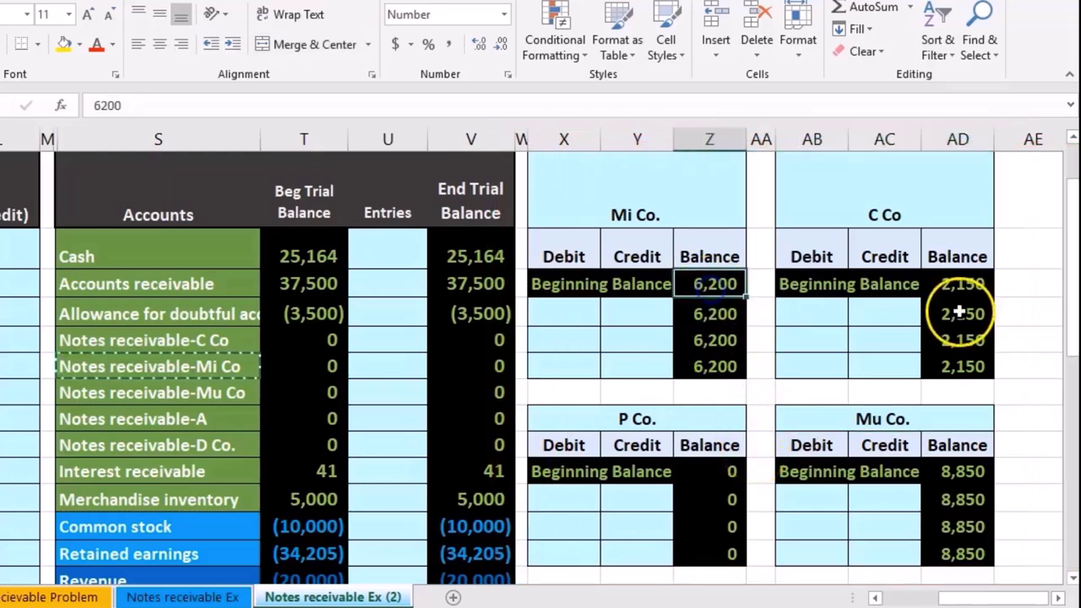
left_click(964, 288)
Check the Total AR subsidiary ledger formula and compare its total with the ending Accounts receivable balance in the trial balance.
scroll(920, 471, "down", 5)
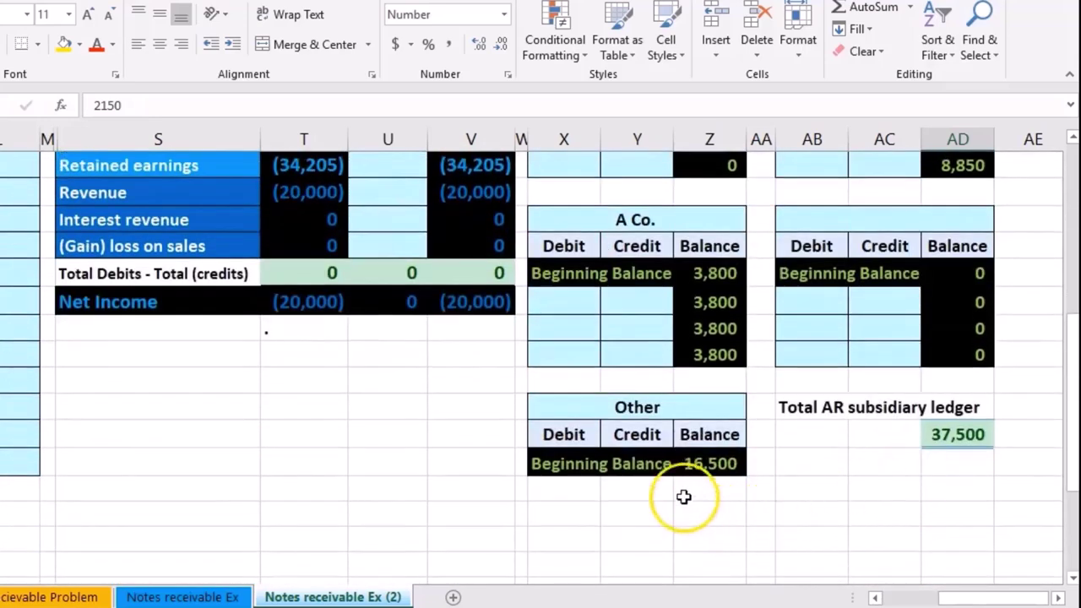
double_click(952, 439)
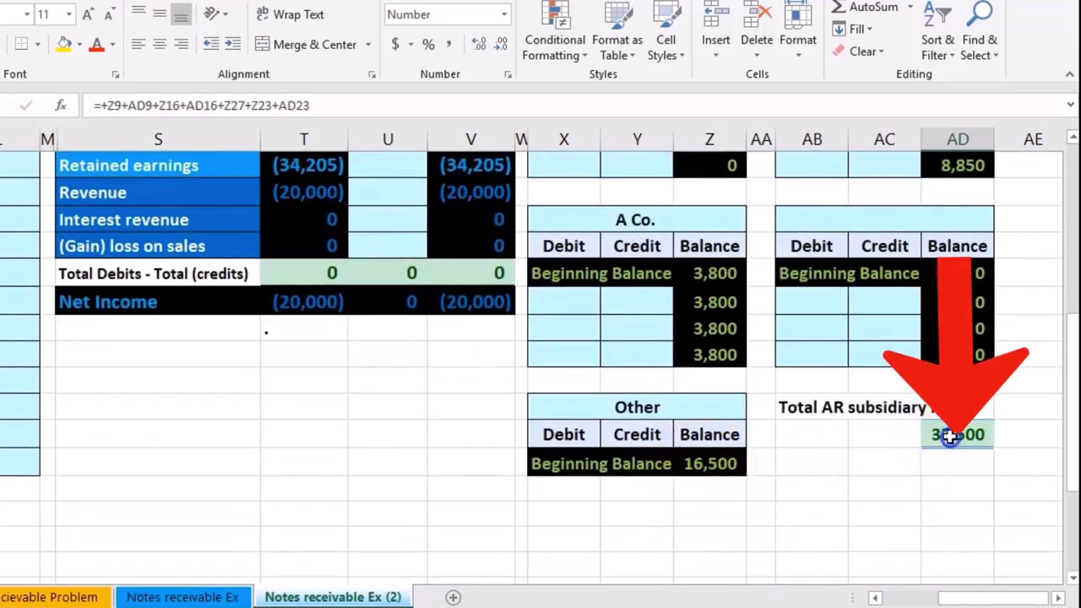
key("Return")
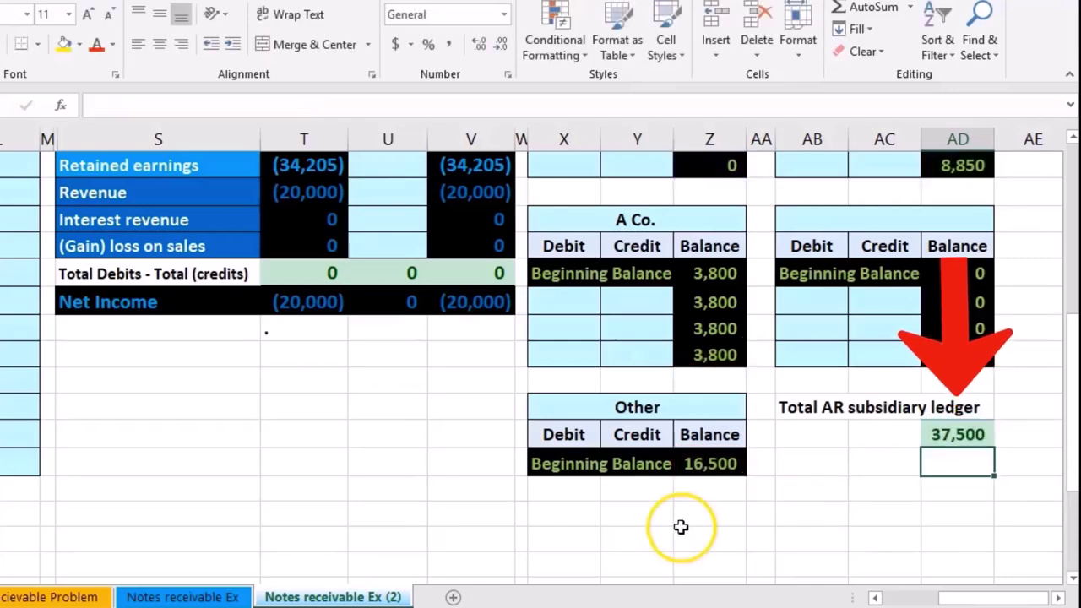
scroll(482, 546, "up", 5)
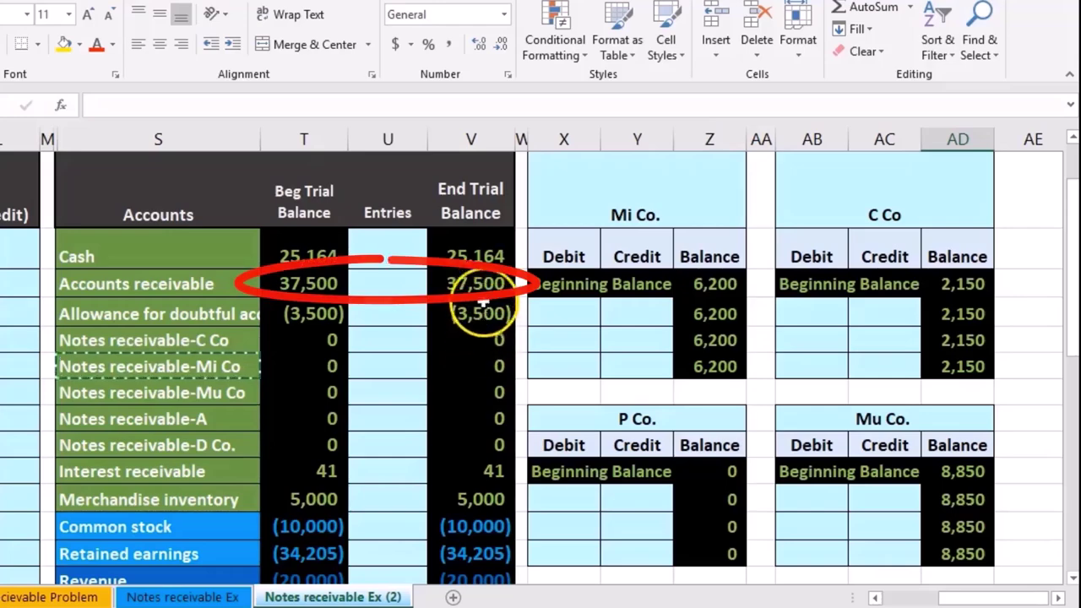
left_click(481, 279)
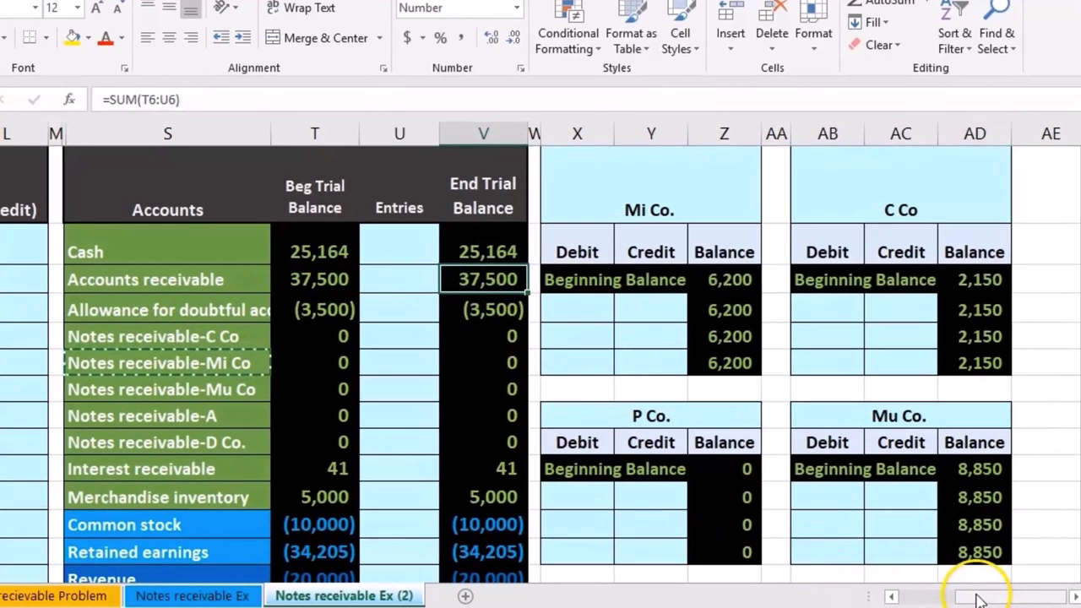
Enter a principal of 14,100 and a rate of 7% in the Total Through Maturity column of the D Co table.
left_click_drag(971, 597, 886, 597)
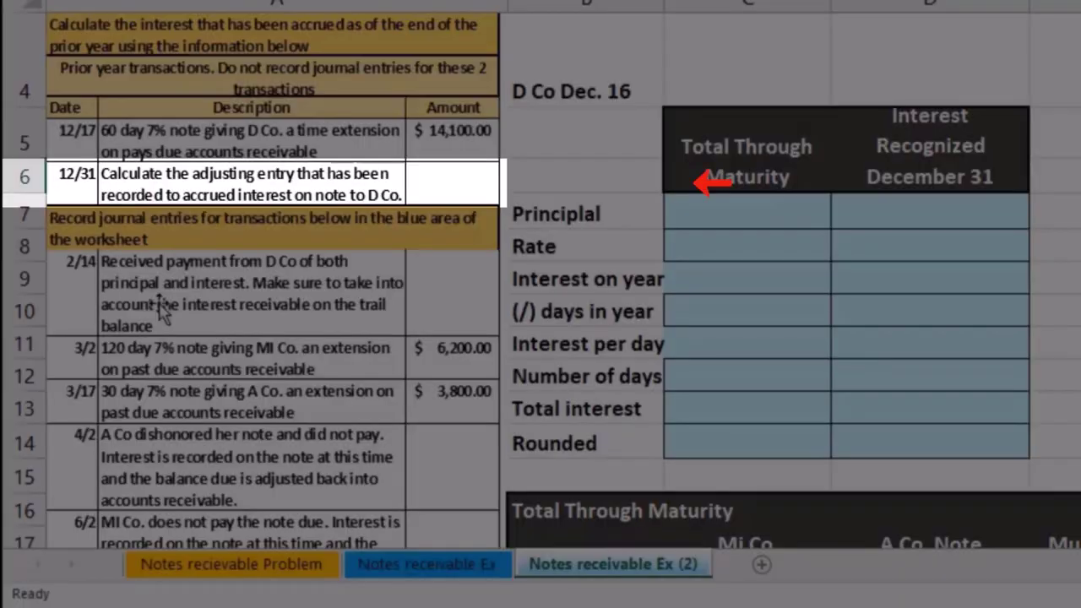
left_click(61, 161)
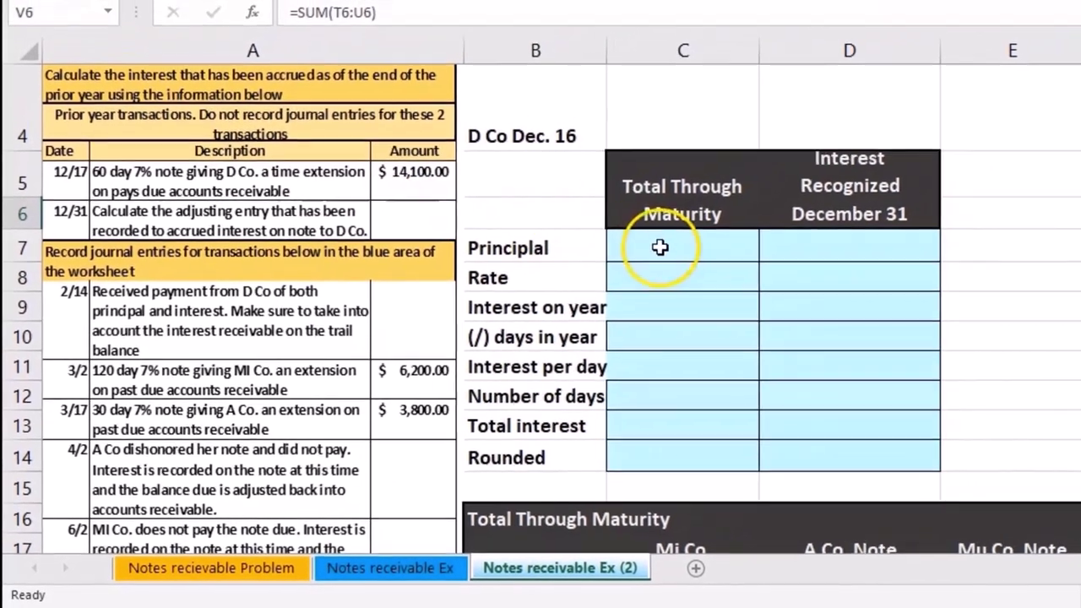
left_click(724, 215)
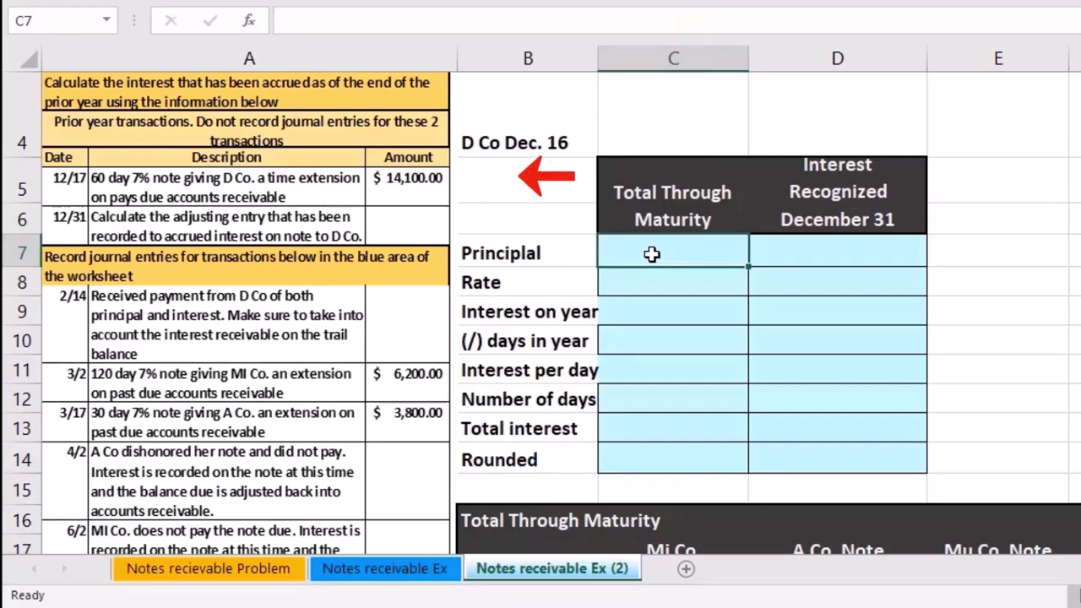
type("14,100")
key("Return")
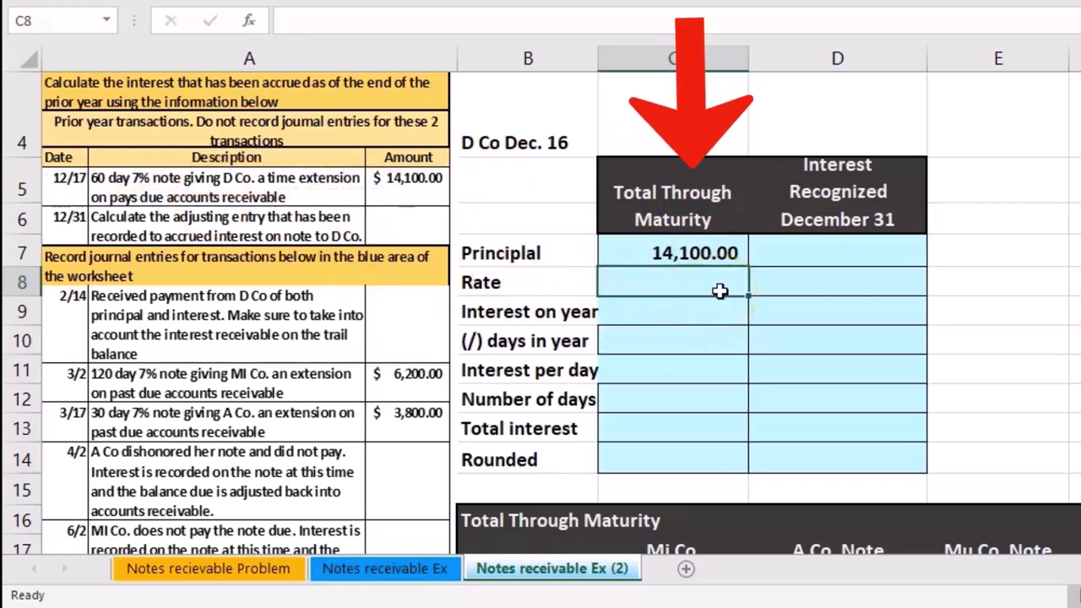
type("7%")
key("Return")
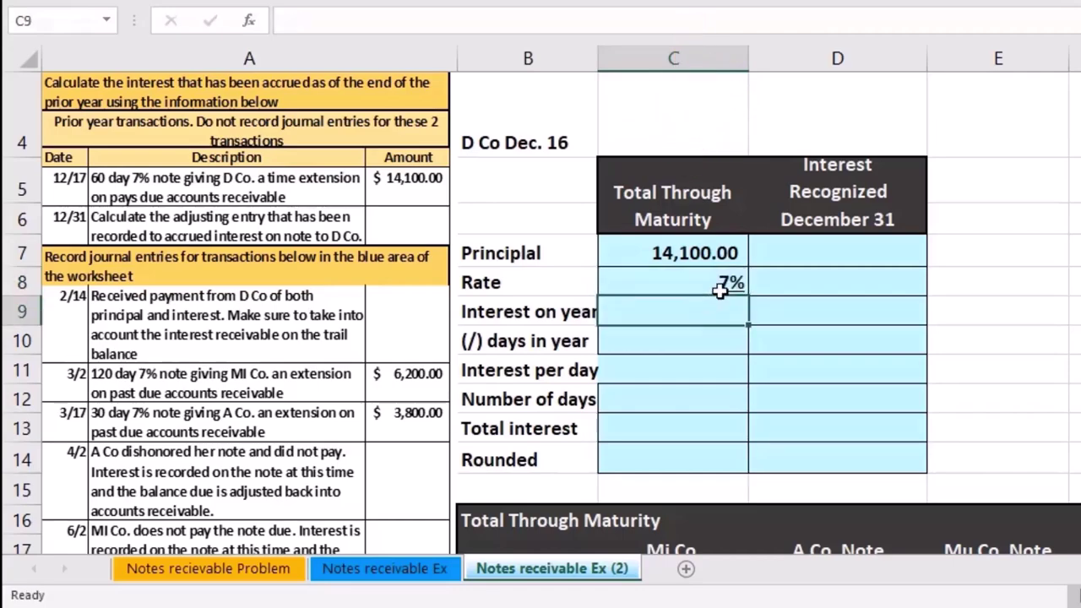
Switch to Calculator and multiply 14,100 by .07 to check the D Co note's interest for one year.
key("alt+Tab")
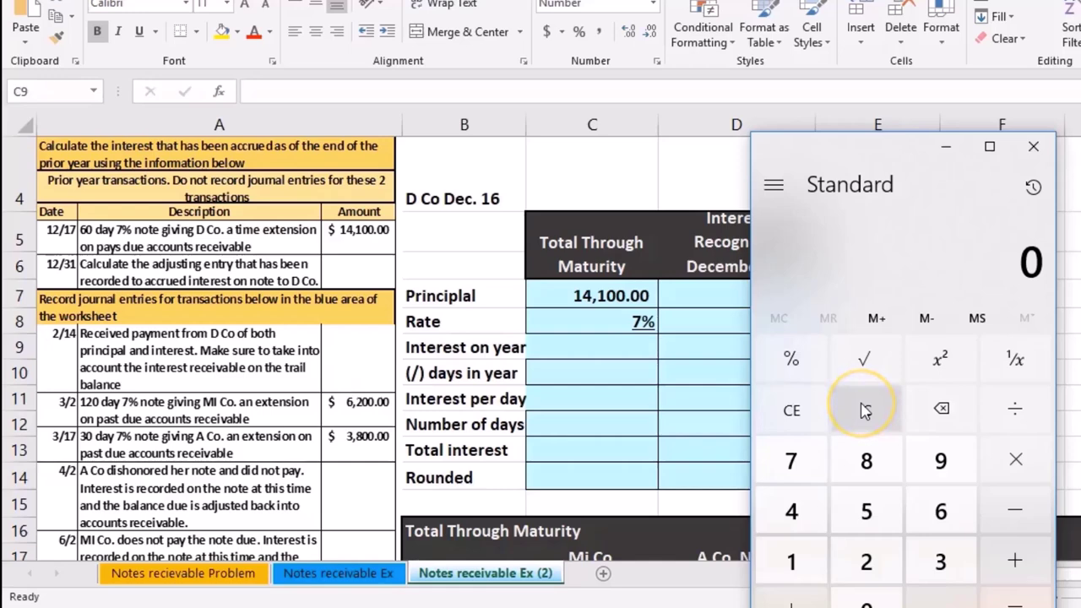
type("14,100")
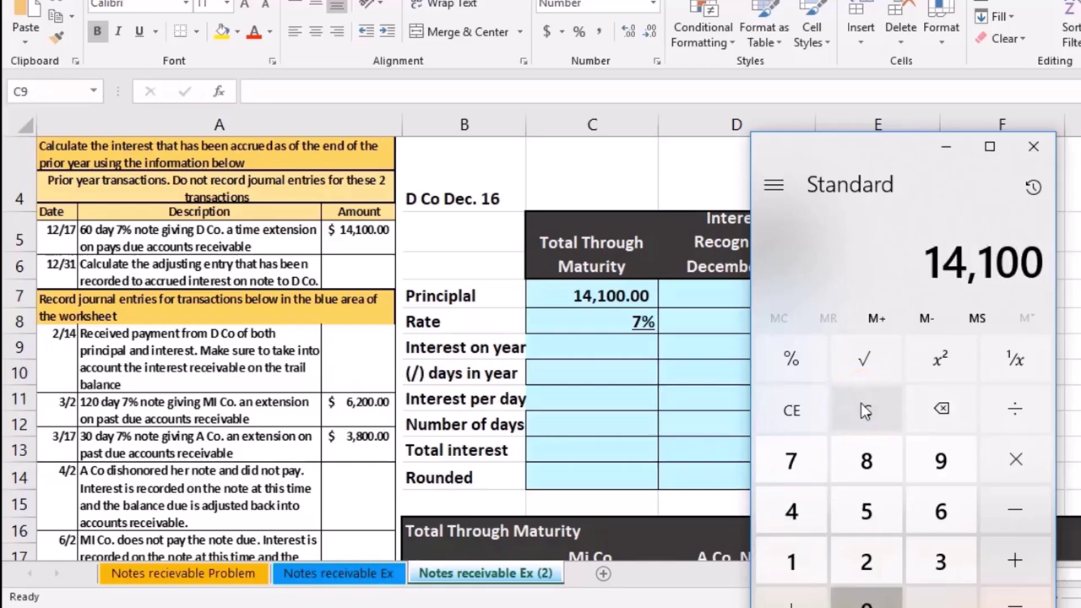
type("*.07")
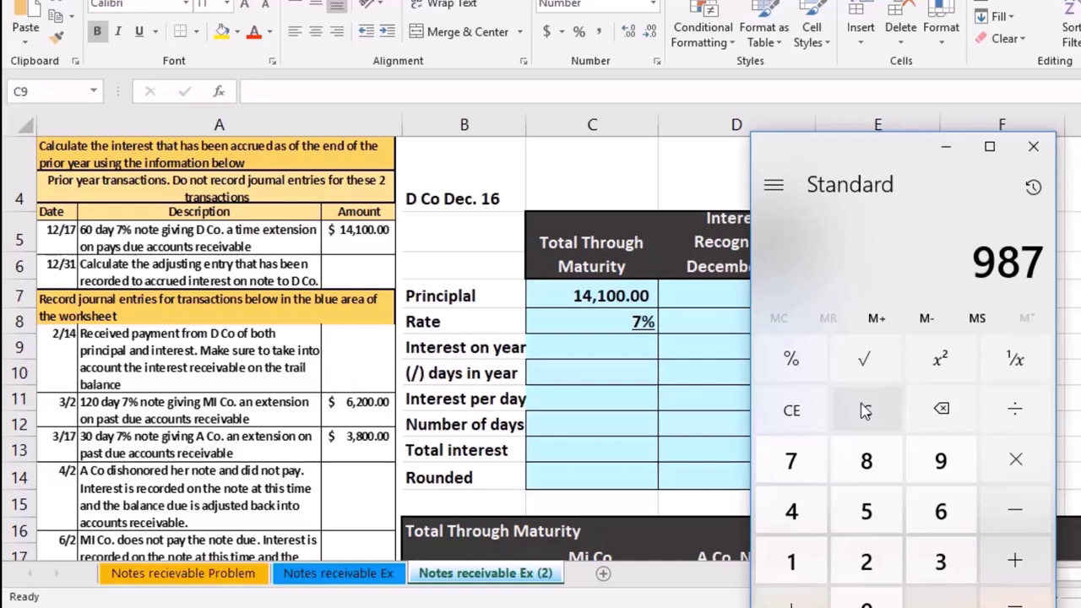
Return to the Excel worksheet and compute D Co's interest on year in C9 as principal times rate, =C7*C8.
left_click(692, 432)
left_click(603, 322)
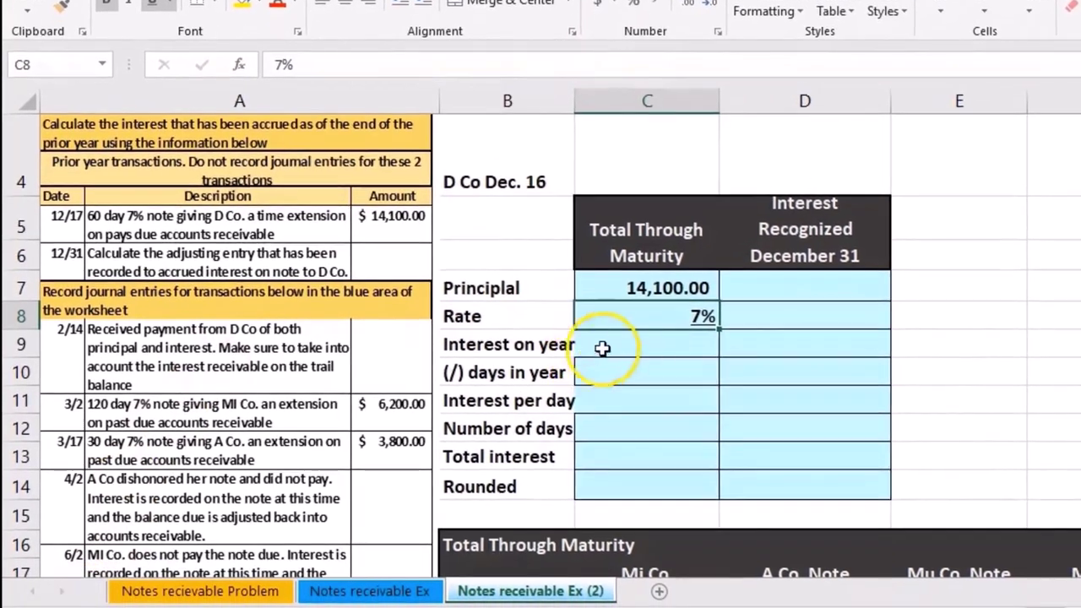
left_click(602, 348)
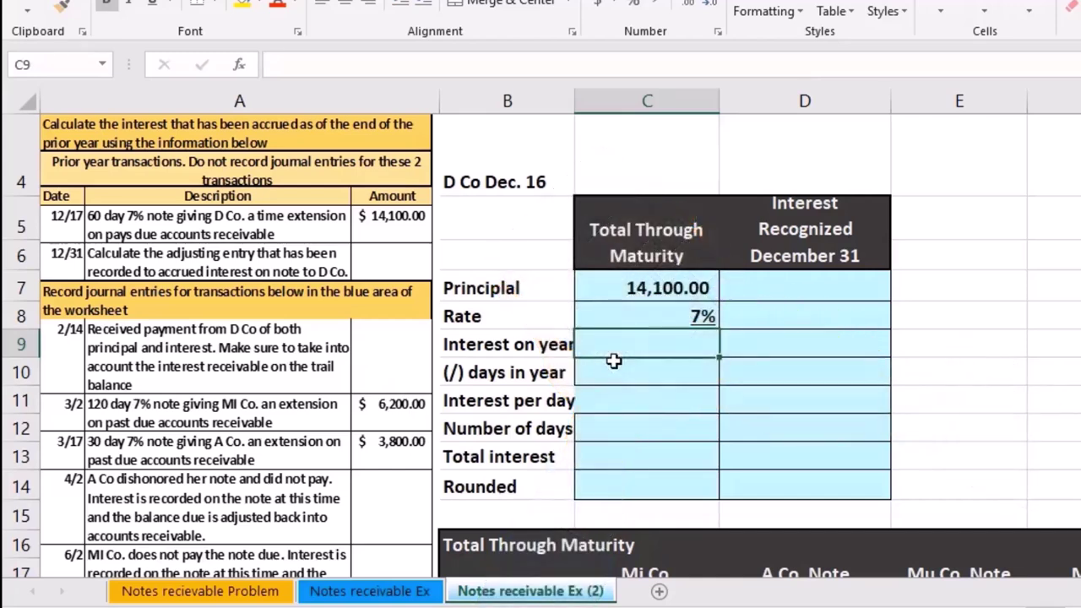
type("=")
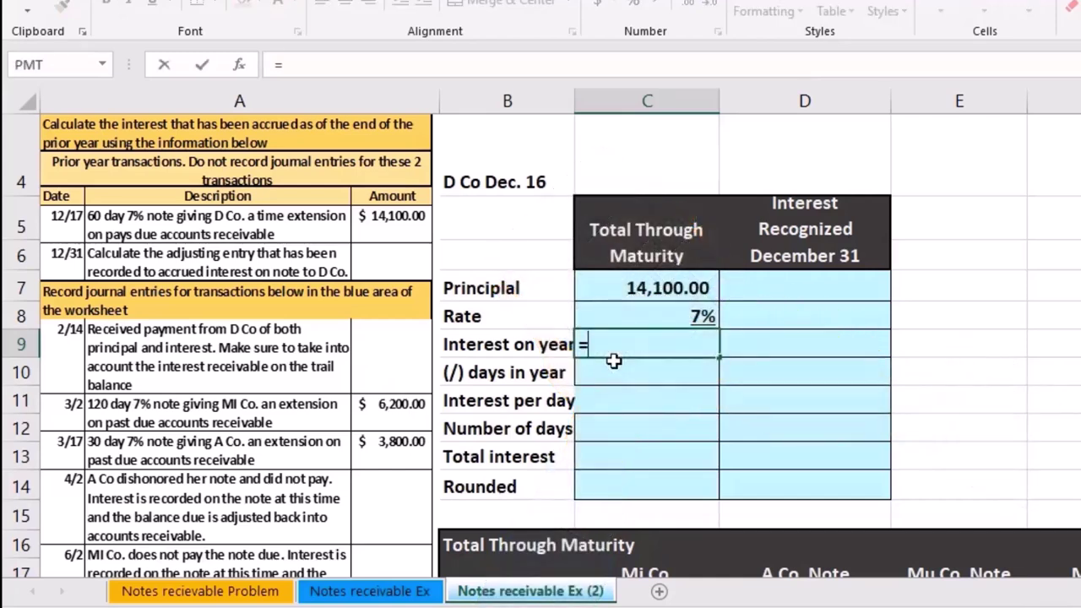
left_click(645, 288)
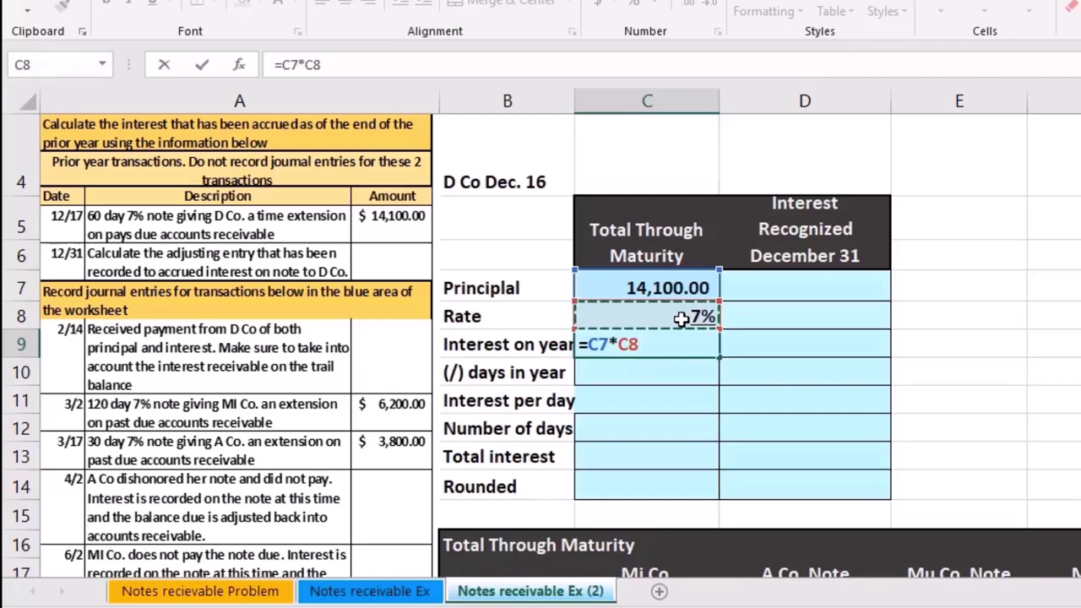
key("Return")
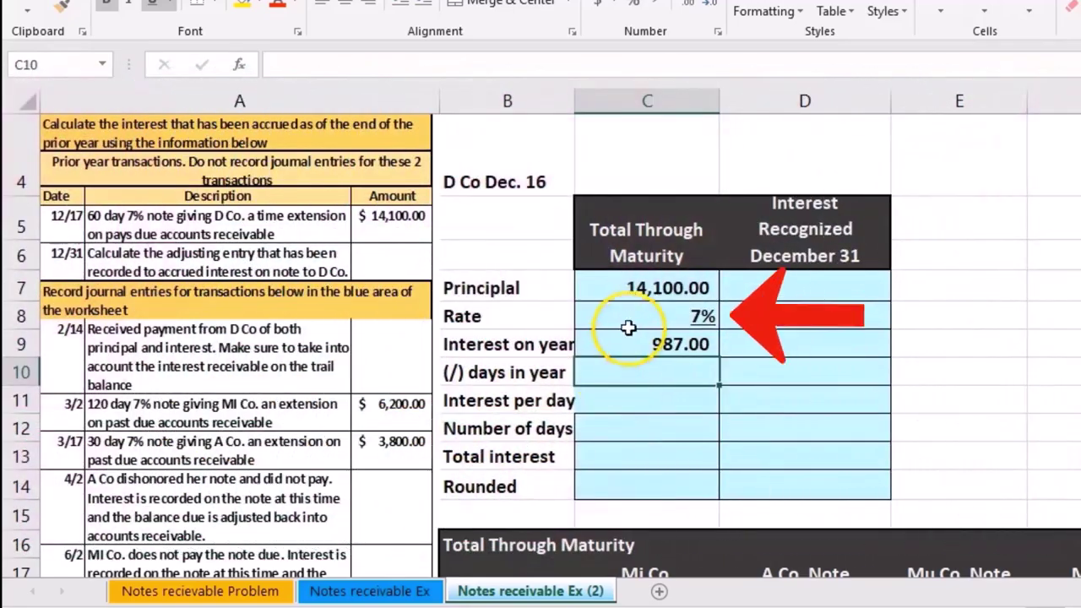
Enter the days in year for the D Co note in C10 as =12*30.
left_click(629, 322)
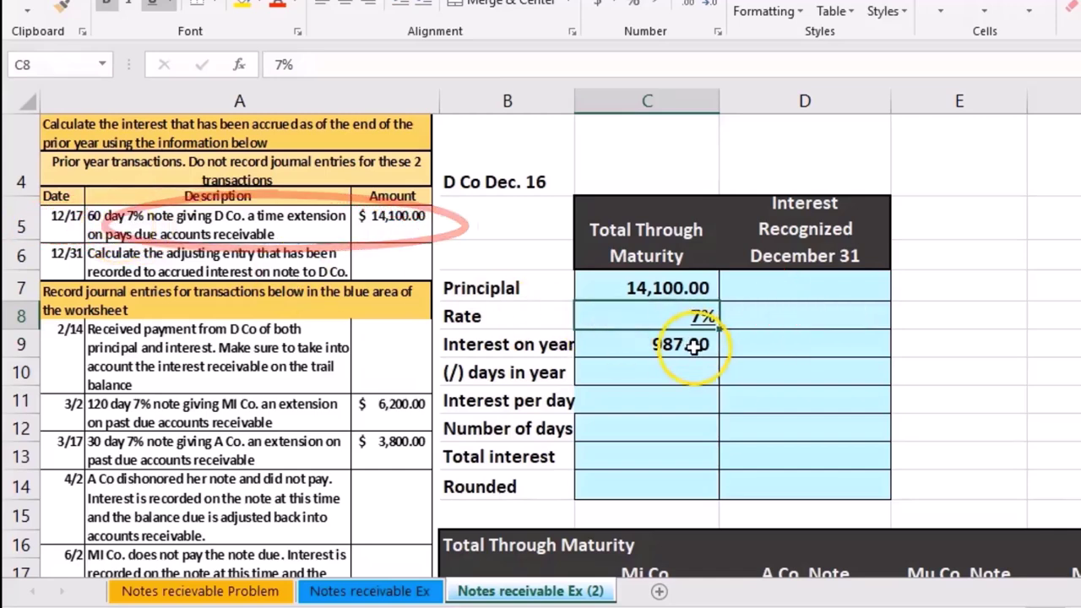
left_click(650, 345)
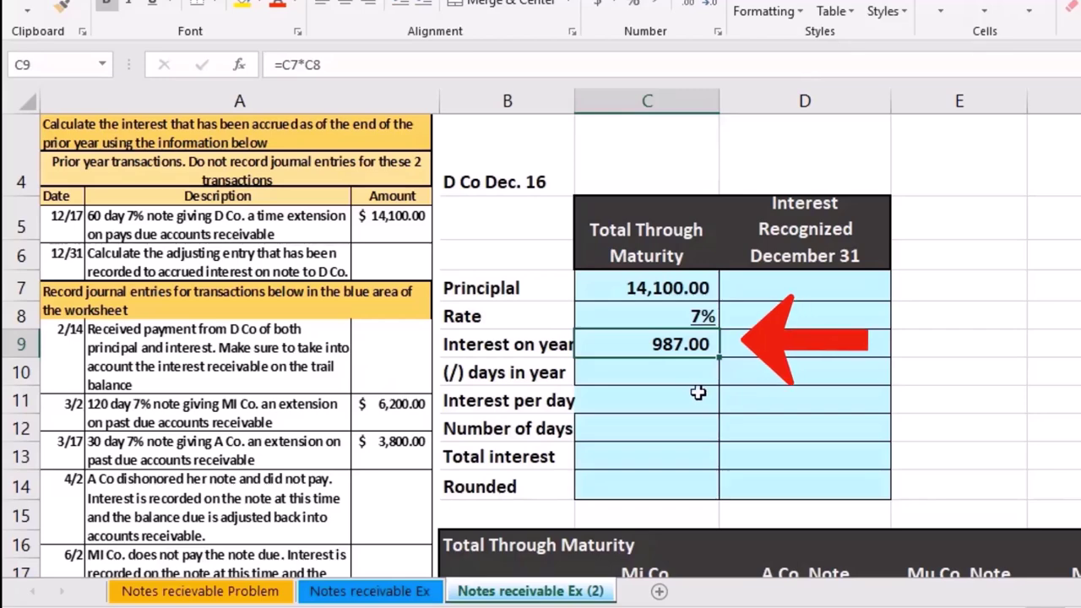
left_click(680, 369)
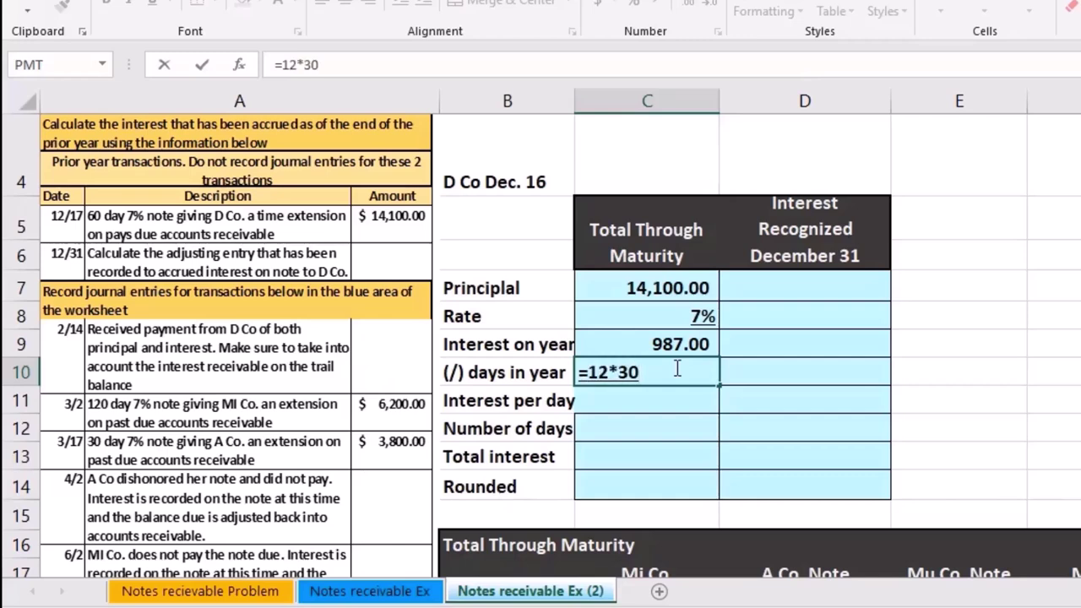
left_click(643, 374)
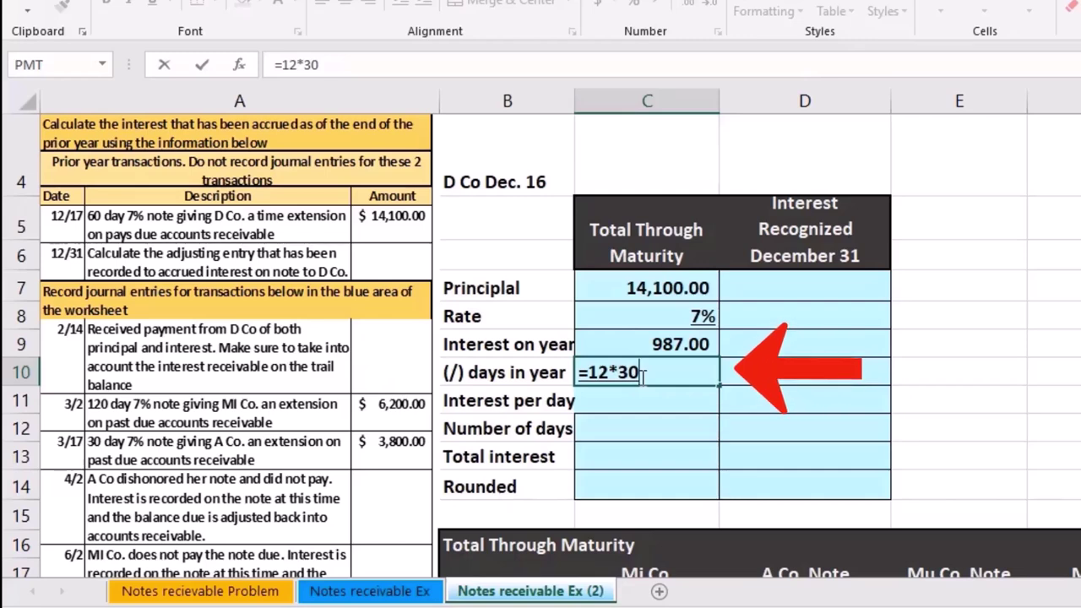
key("Return")
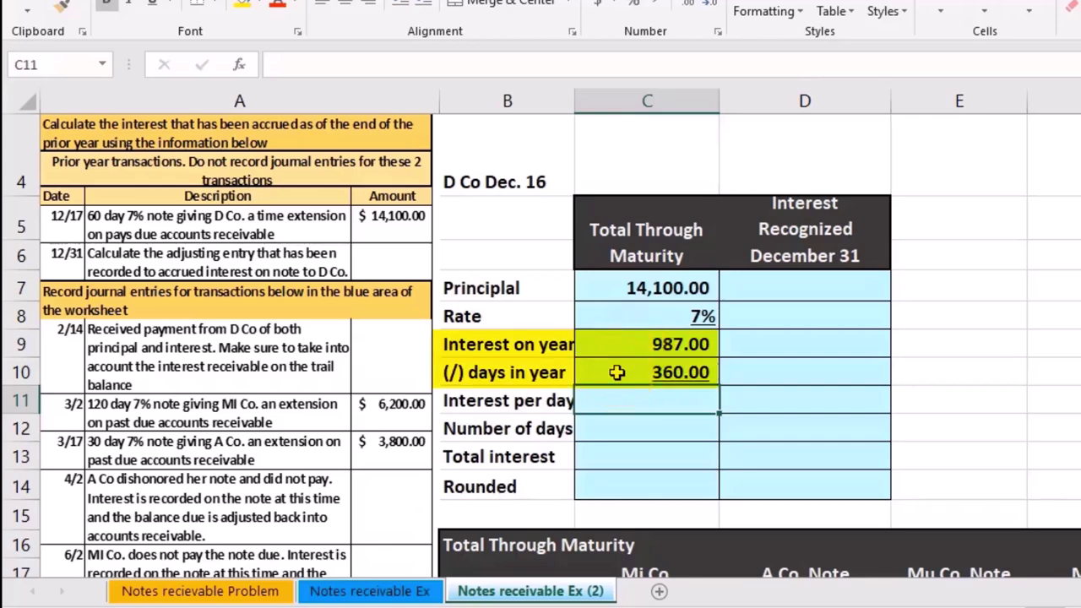
Compute the interest per day in C11 by dividing the yearly interest in C9 by the days in year in C10.
type("=")
left_click(619, 343)
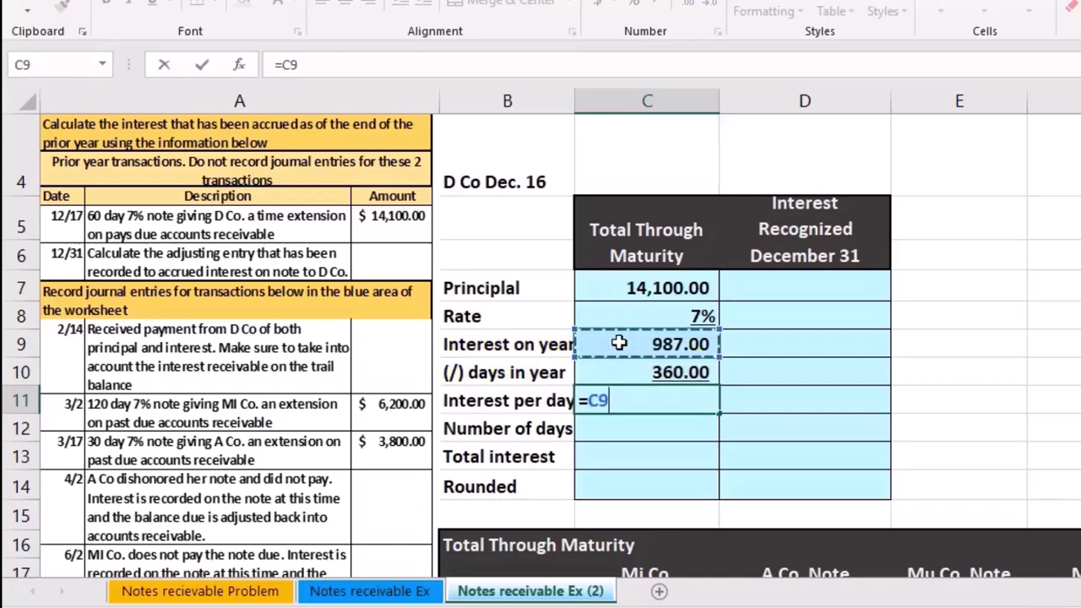
left_click(629, 370)
key("Return")
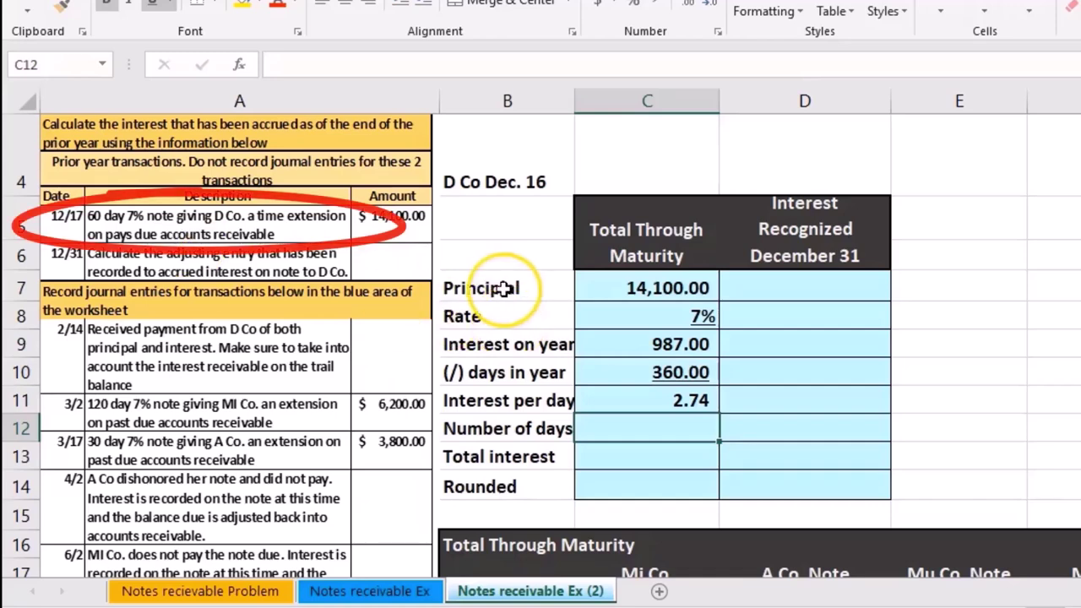
Enter 60 as the number of days and compute the total interest in C13 as =C11*C12.
type("60")
key("Return")
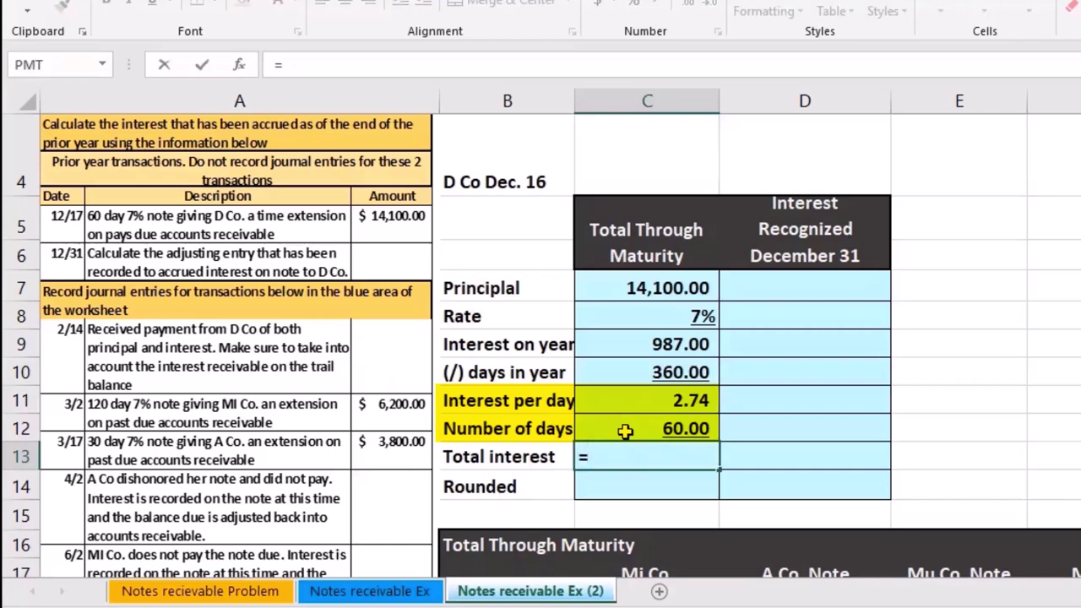
left_click(624, 404)
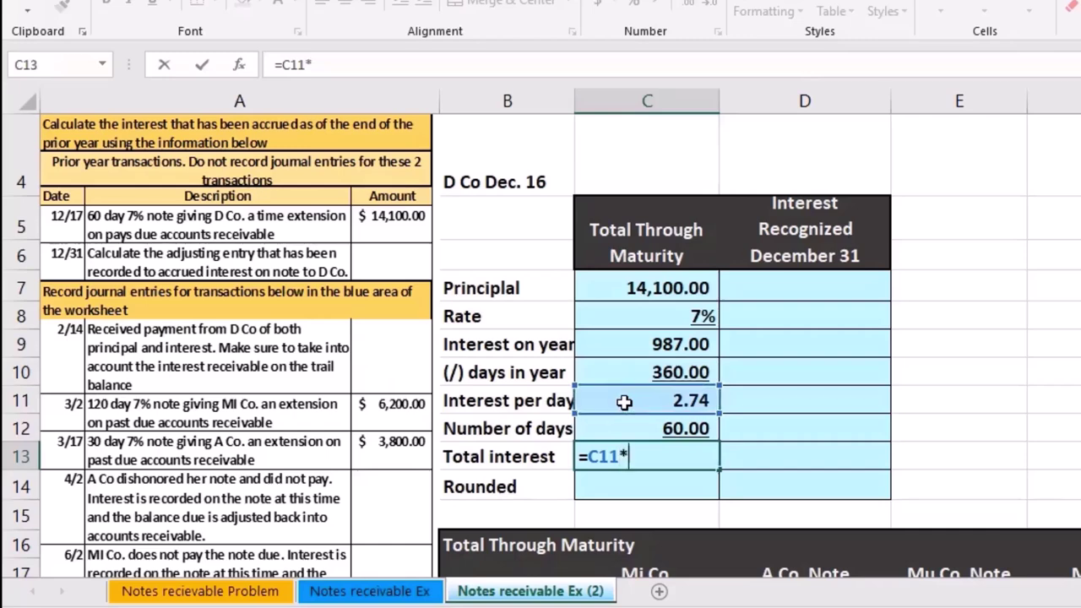
left_click(627, 429)
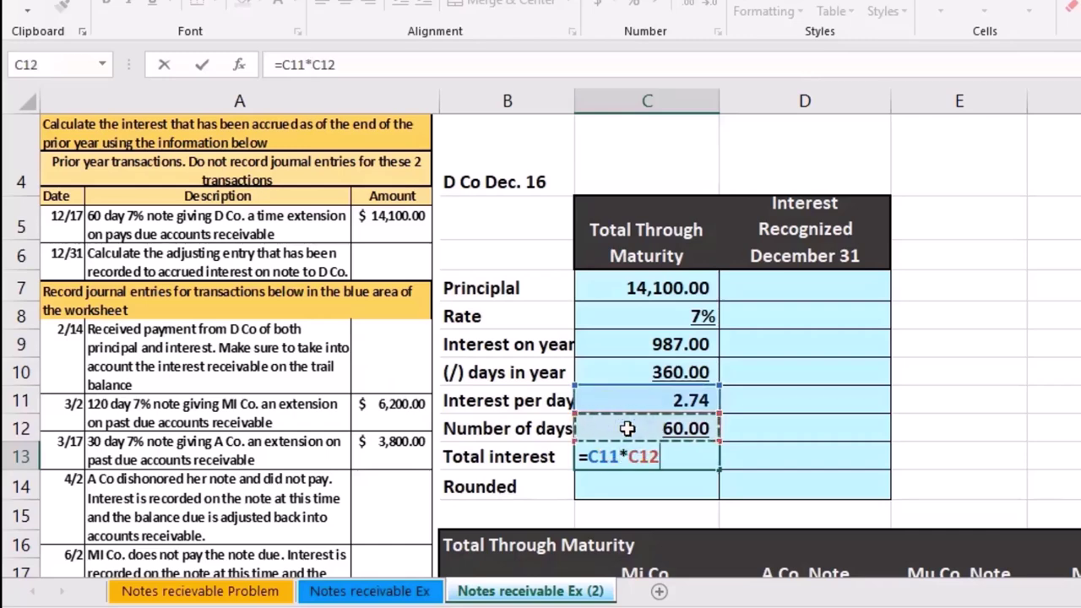
key("Return")
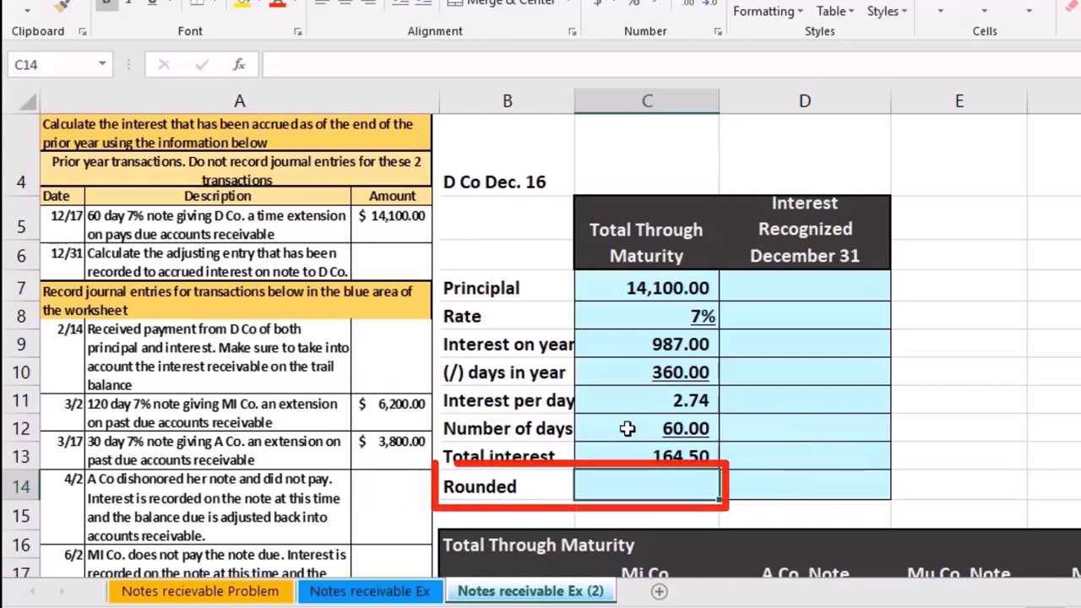
Link the Rounded cell C14 to the total interest with =C13.
left_click(629, 477)
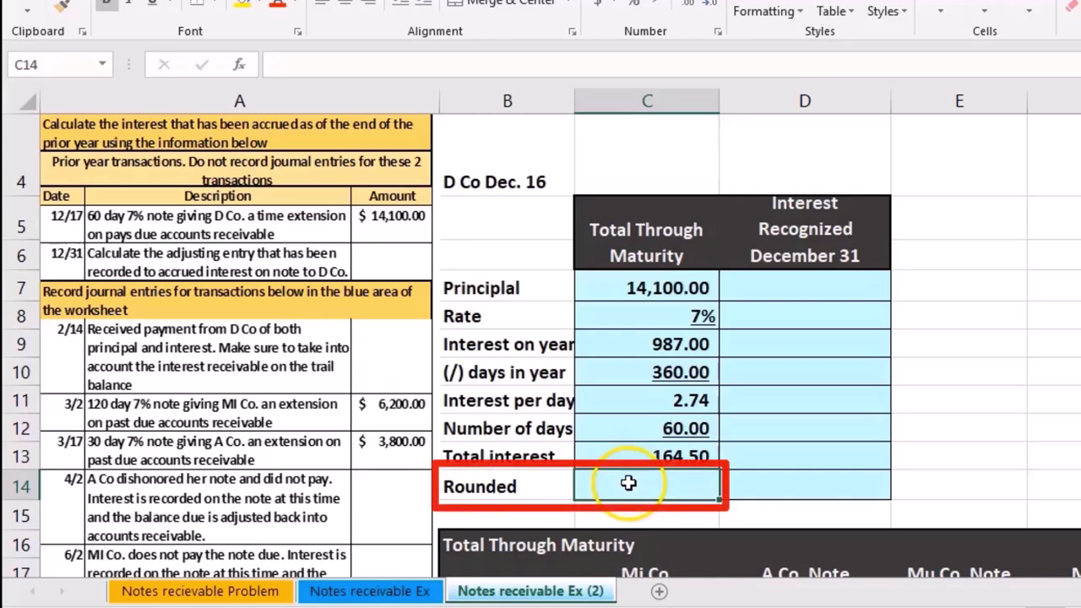
type("=")
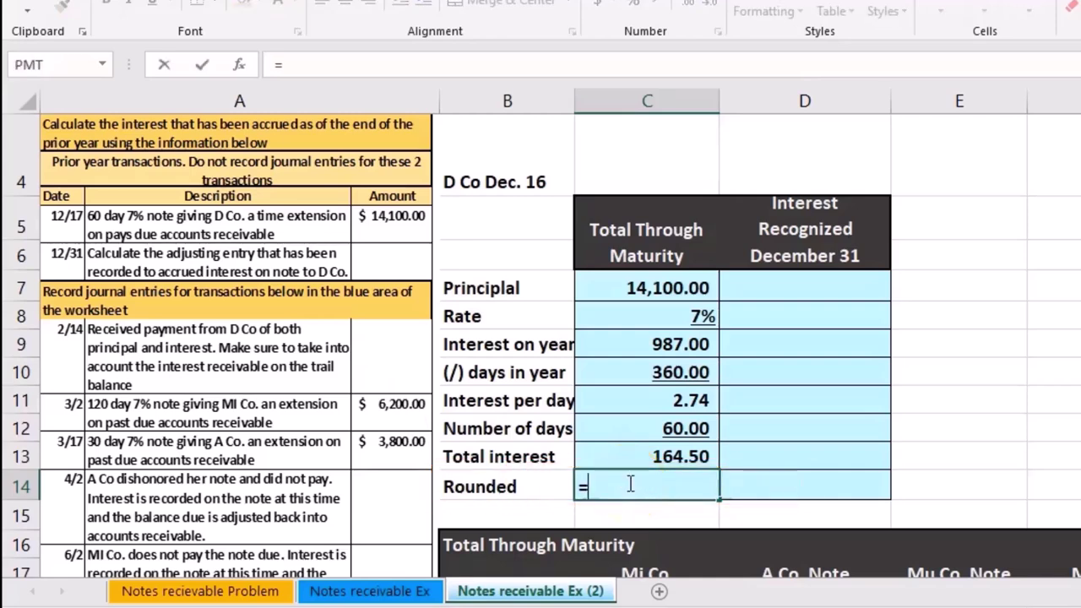
left_click(622, 462)
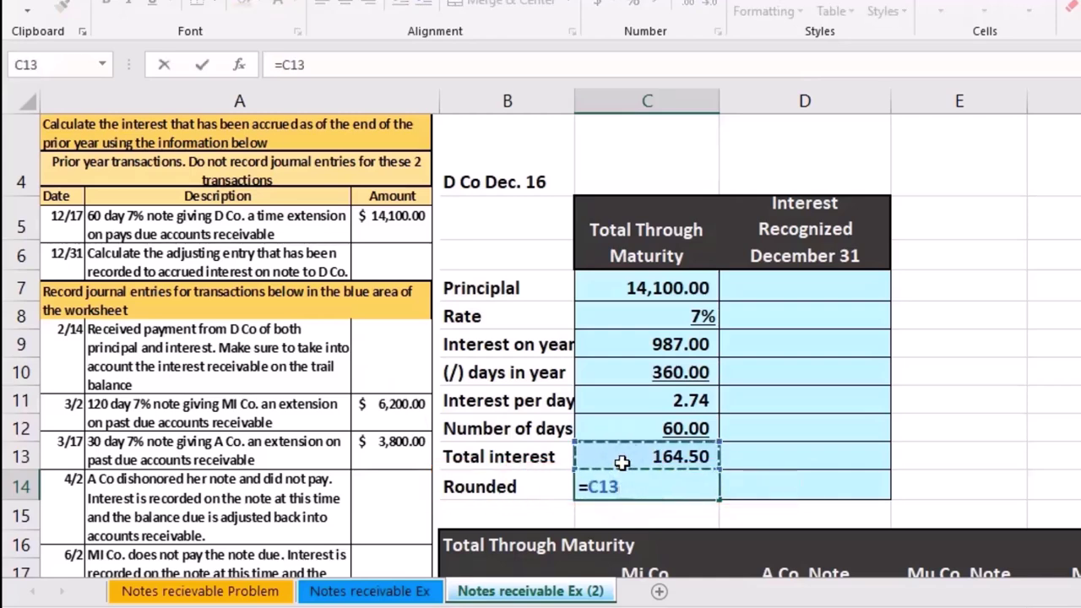
key("Return")
key("Up")
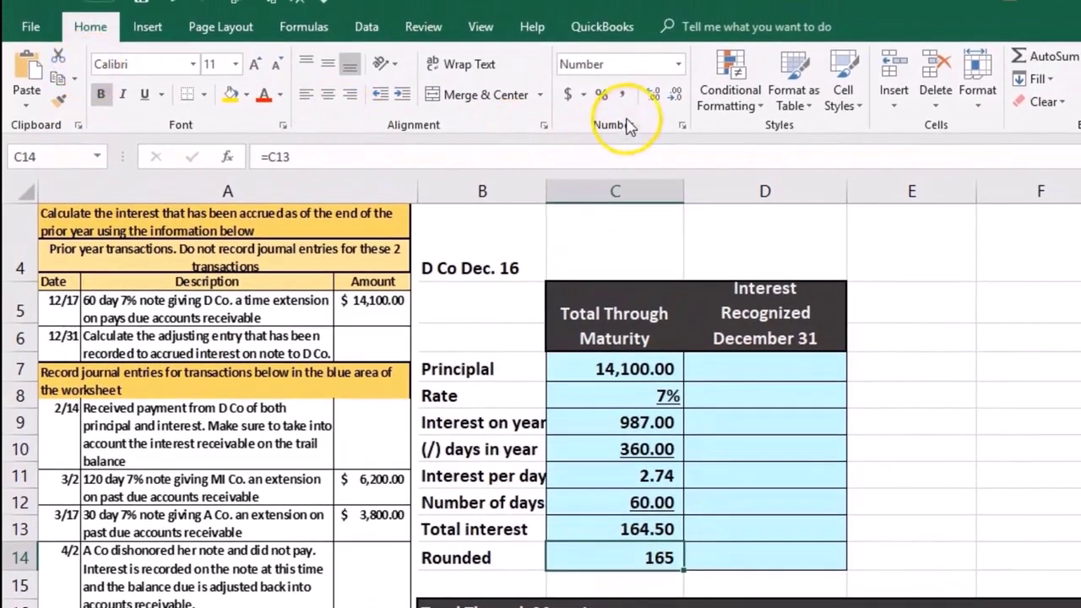
Show the Rounded amount in C14 with two decimals and reduce it back to no decimals.
left_click(649, 96)
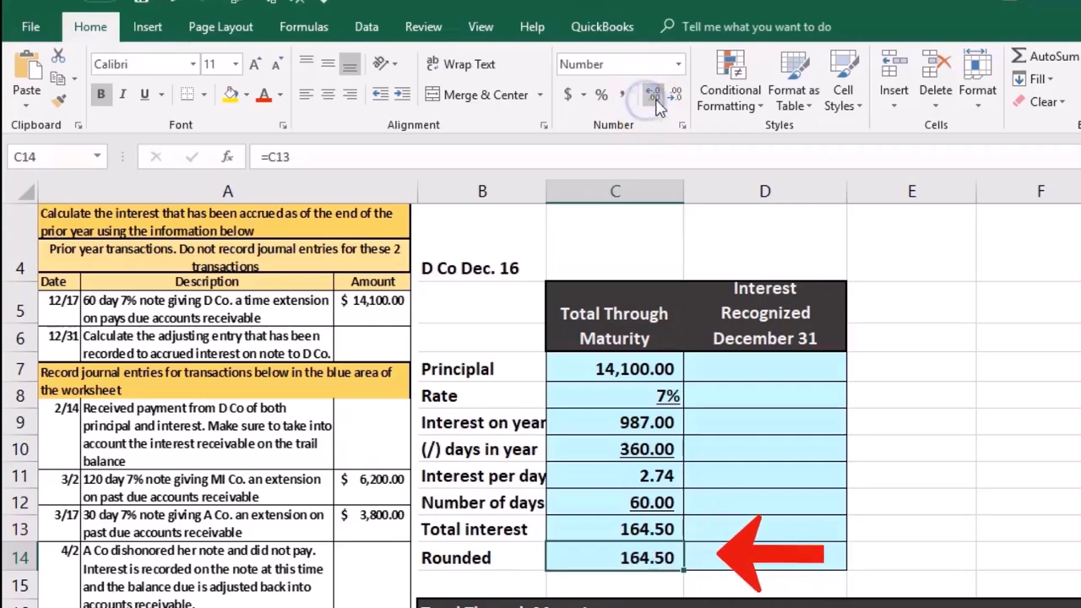
left_click(677, 94)
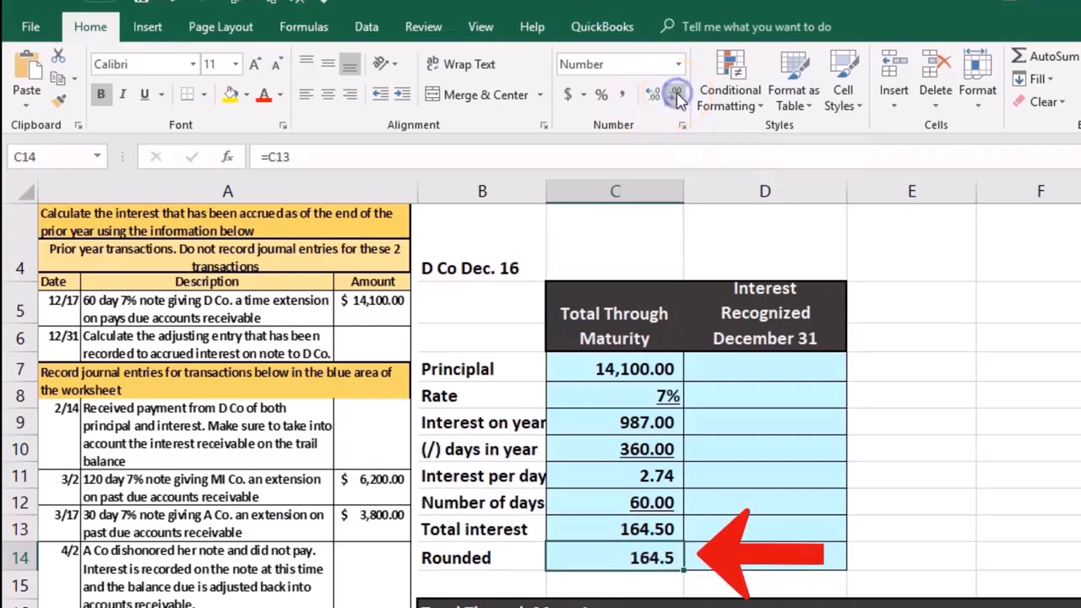
left_click(676, 95)
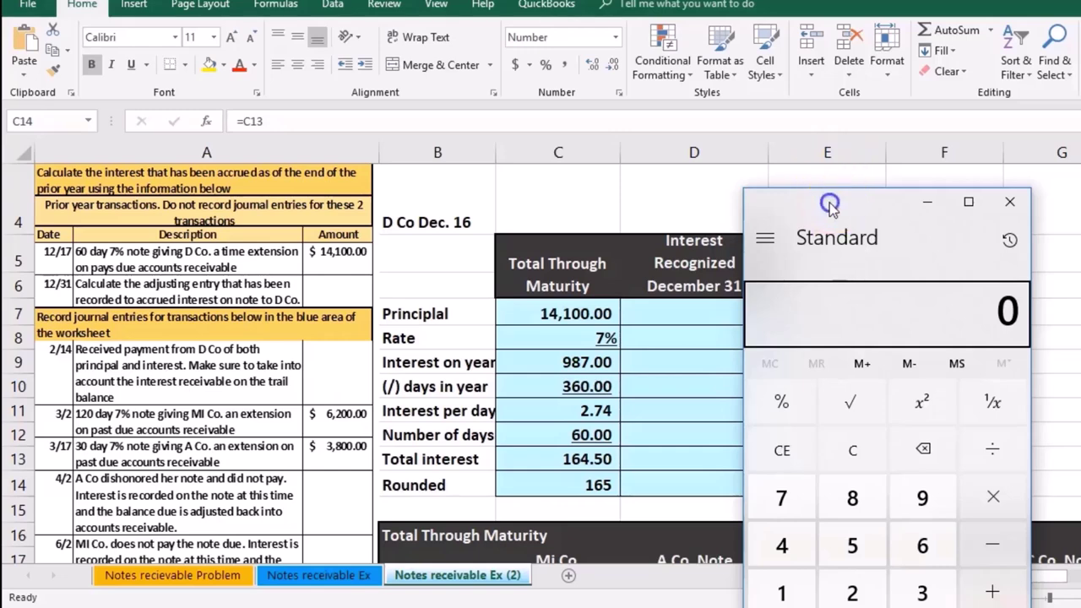
Switch to Calculator and check the 60-day interest by dividing 987 by 12 and multiplying by 2 months.
left_click_drag(832, 199, 722, 188)
left_click(733, 436)
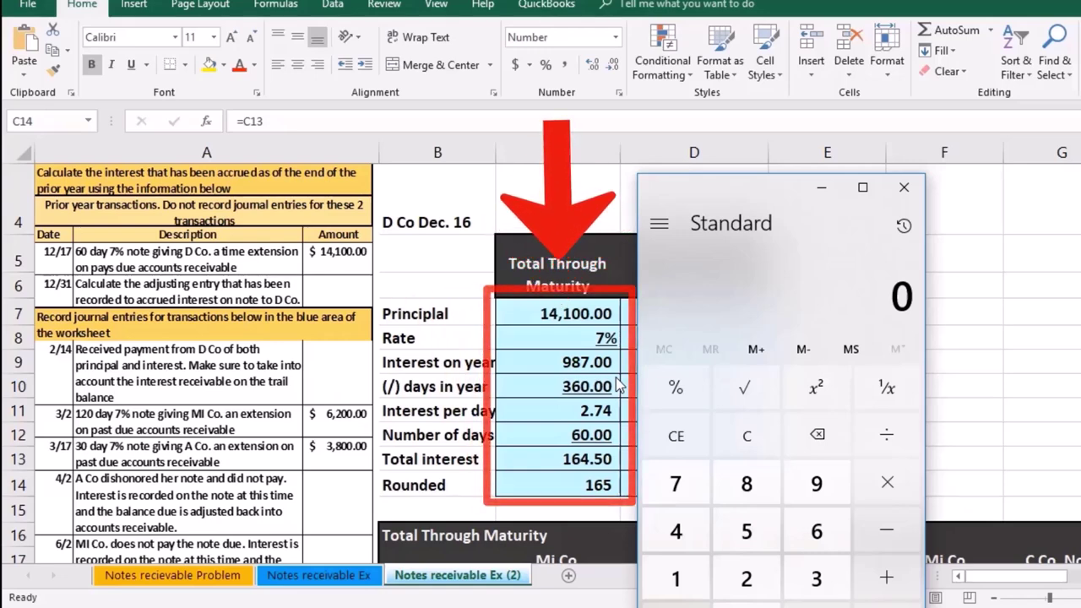
type("987")
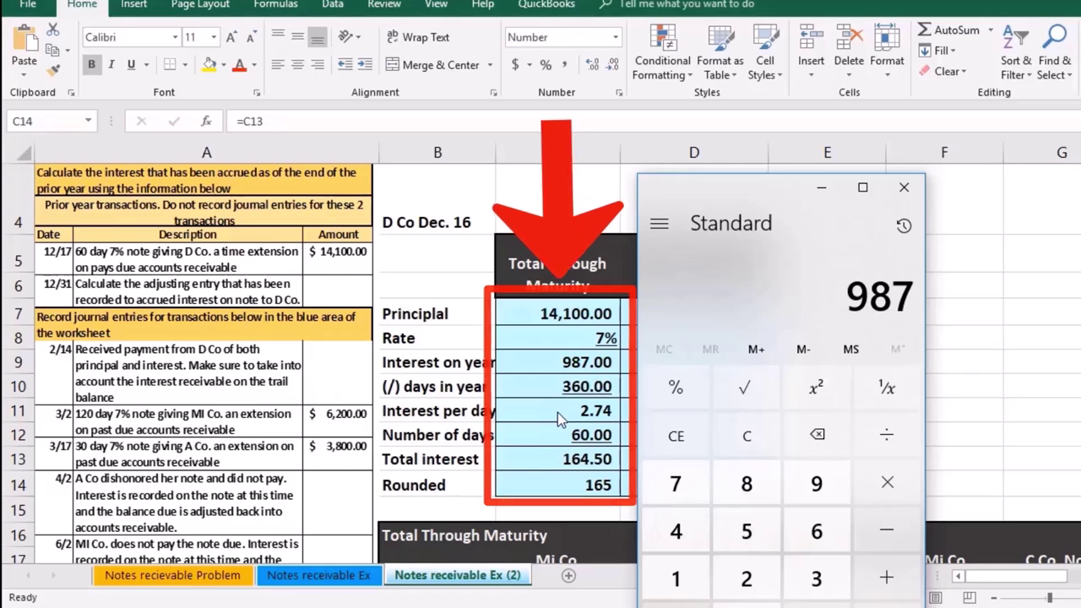
type("12")
key("Return")
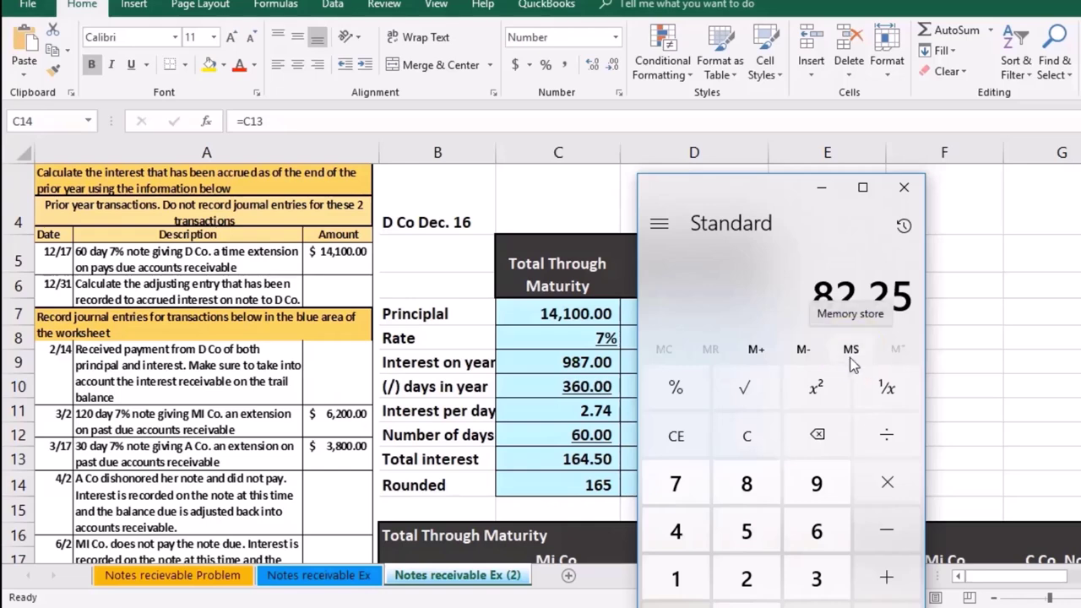
left_click(801, 420)
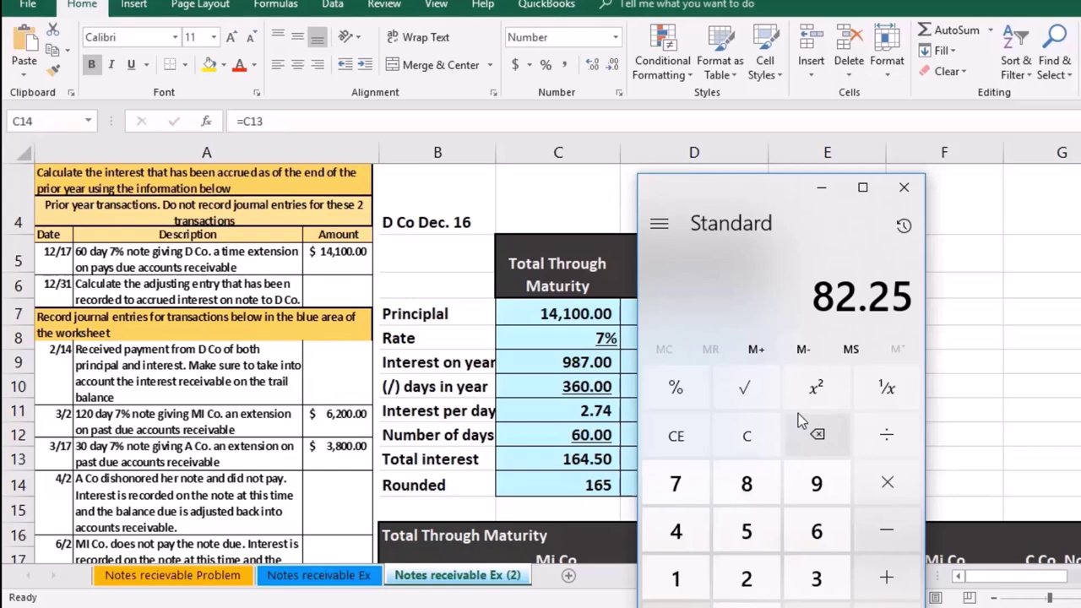
type("2")
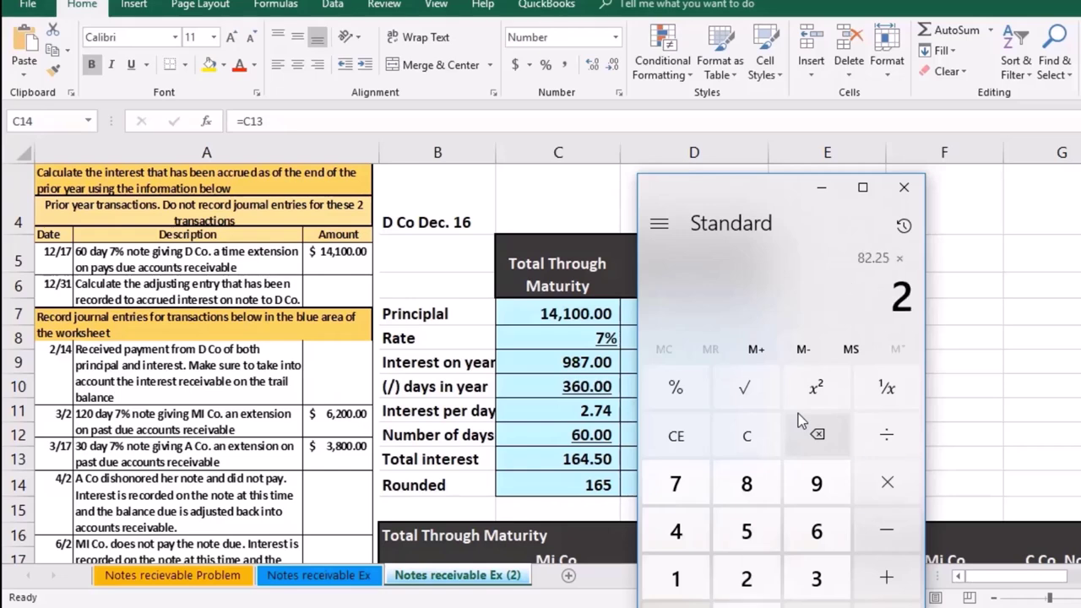
left_click(828, 355)
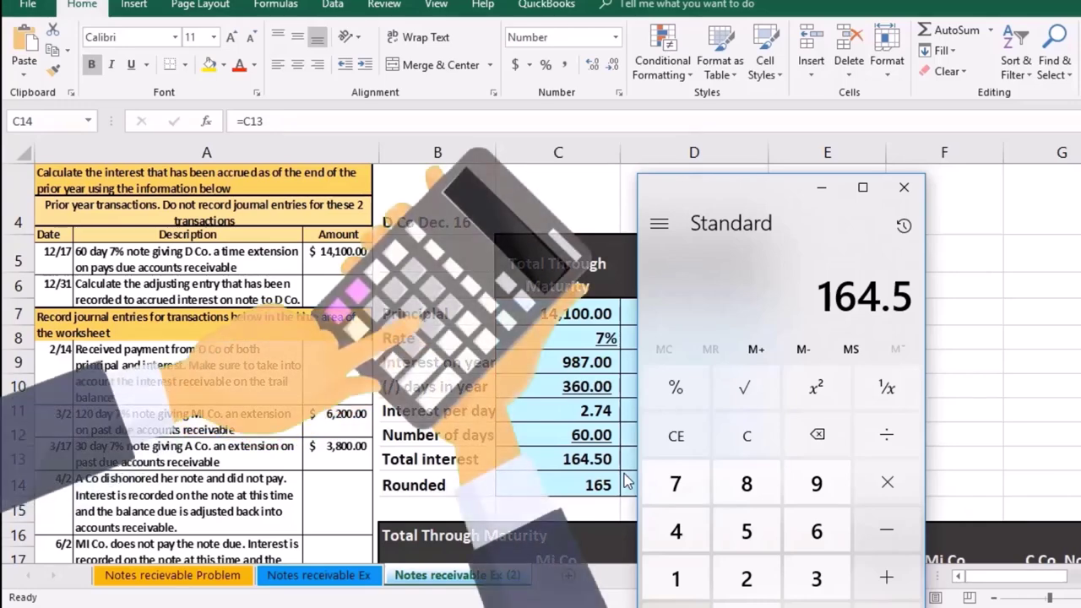
Clear the calculator and work out the 60-day note's fraction of a year by dividing 60 by 360.
left_click(738, 453)
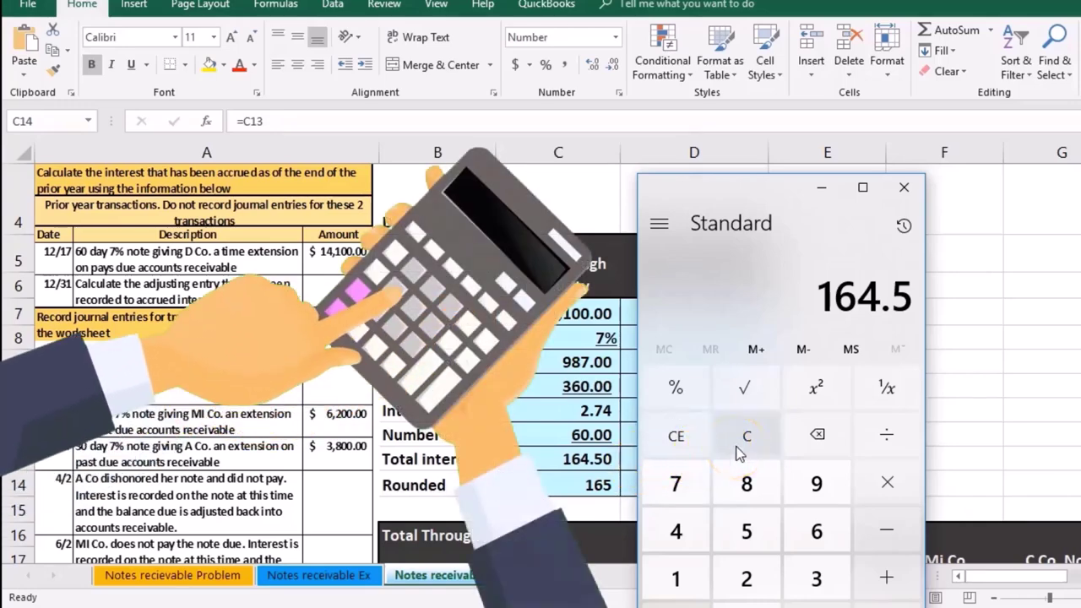
left_click(762, 443)
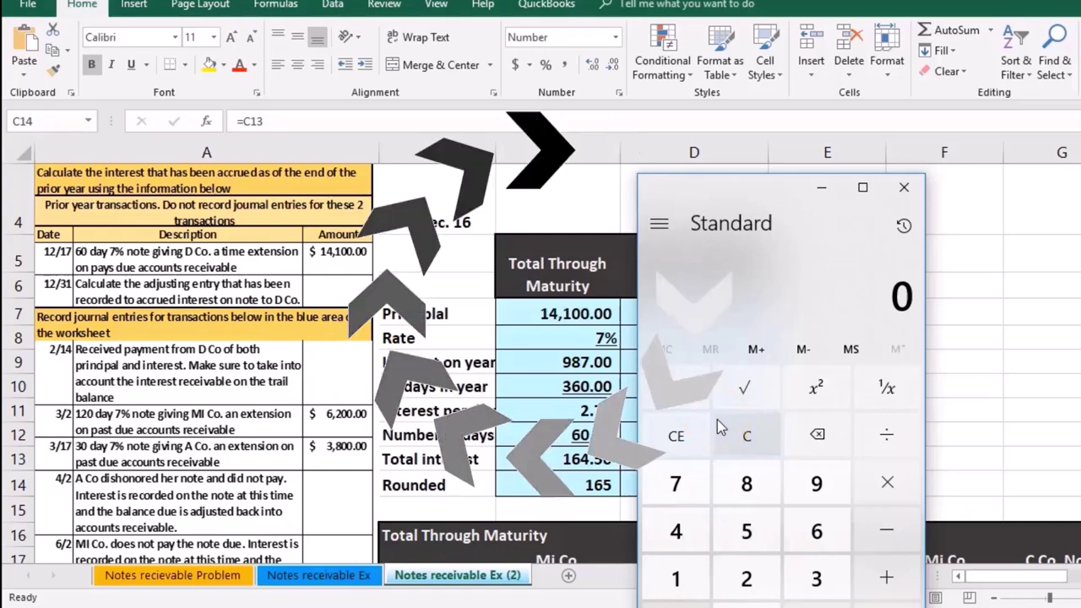
key("6")
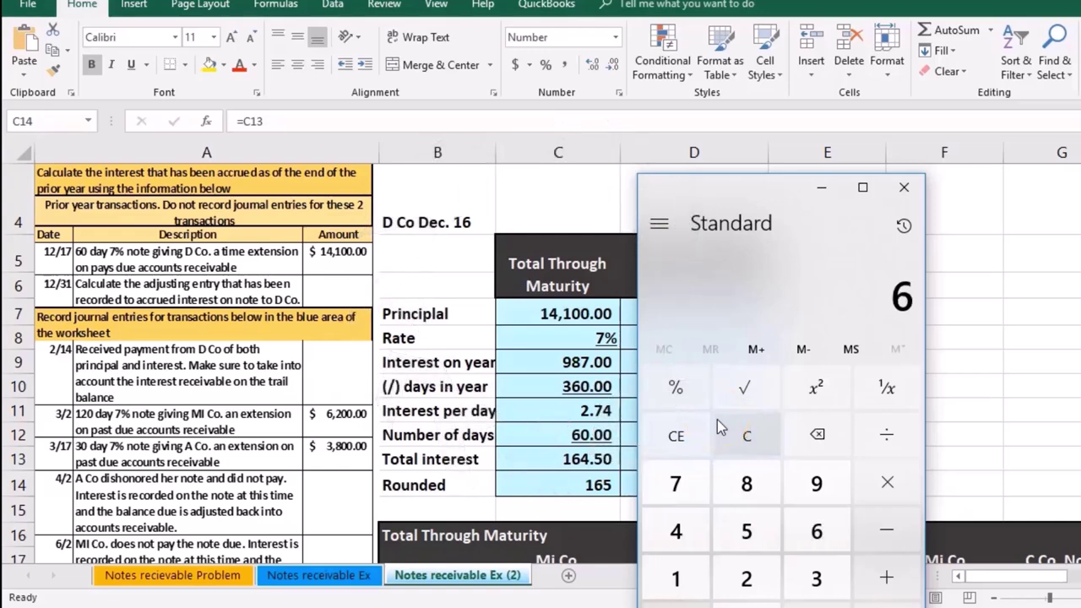
key("0")
key("slash")
key("3")
key("6")
key("0")
key("Return")
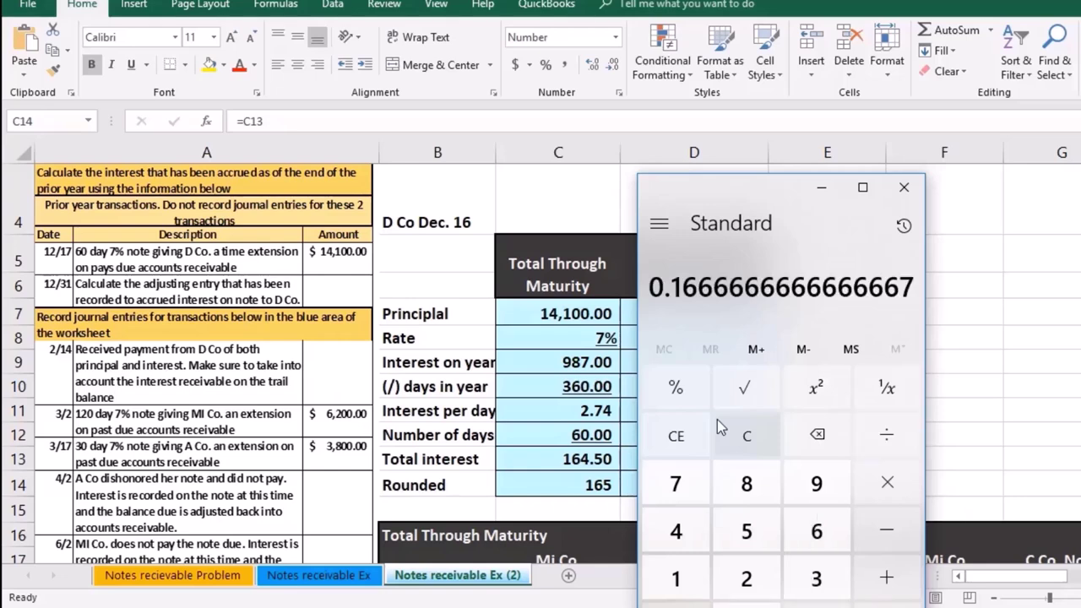
left_click(688, 321)
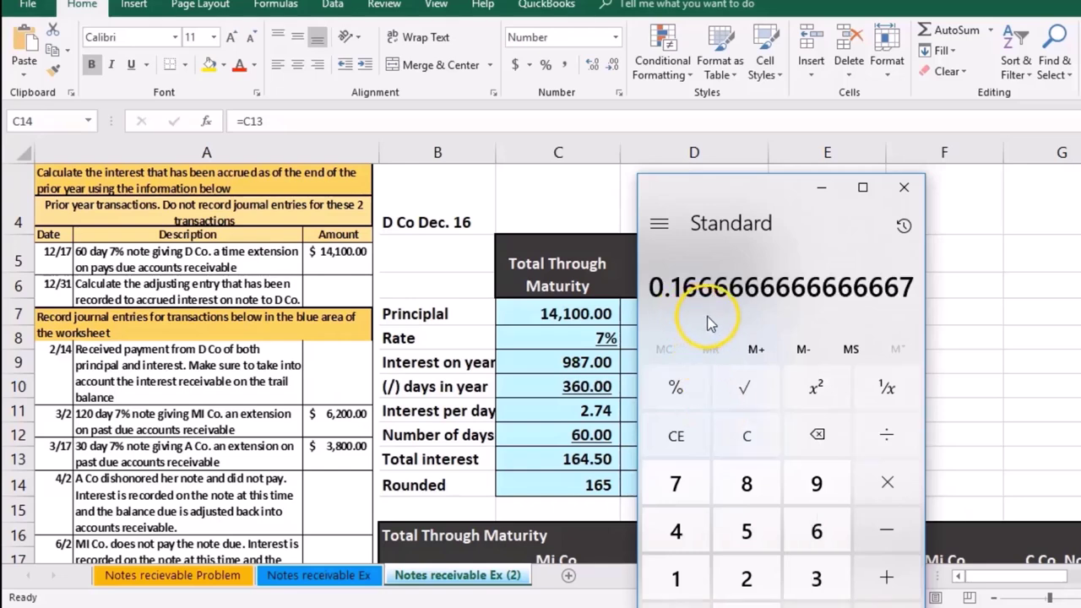
Check the total interest by dividing 2 months by 12 and multiplying by 987, then close the calculator.
left_click(754, 433)
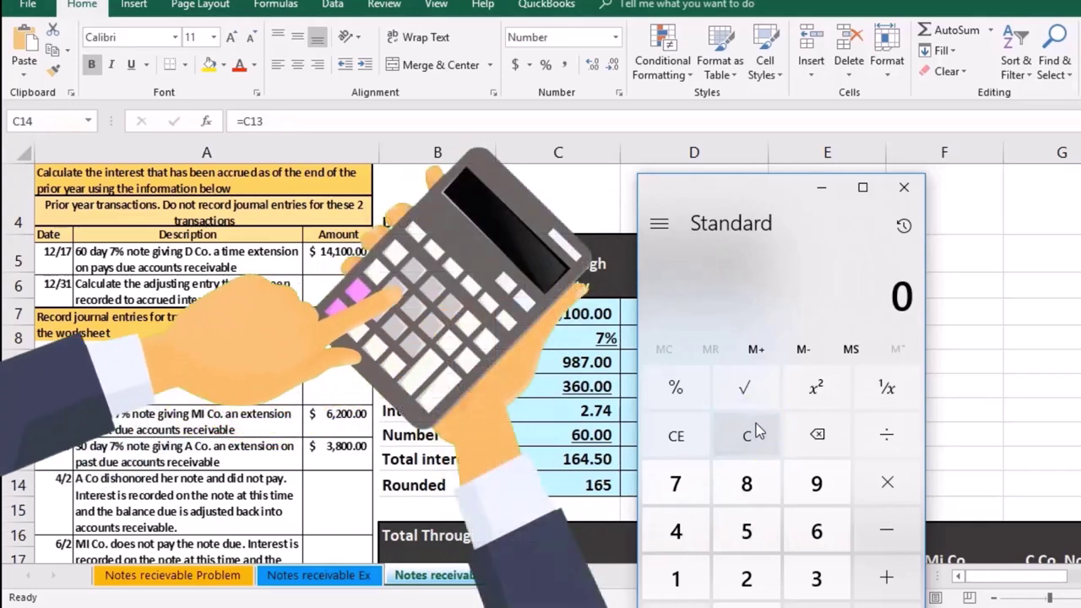
type("2")
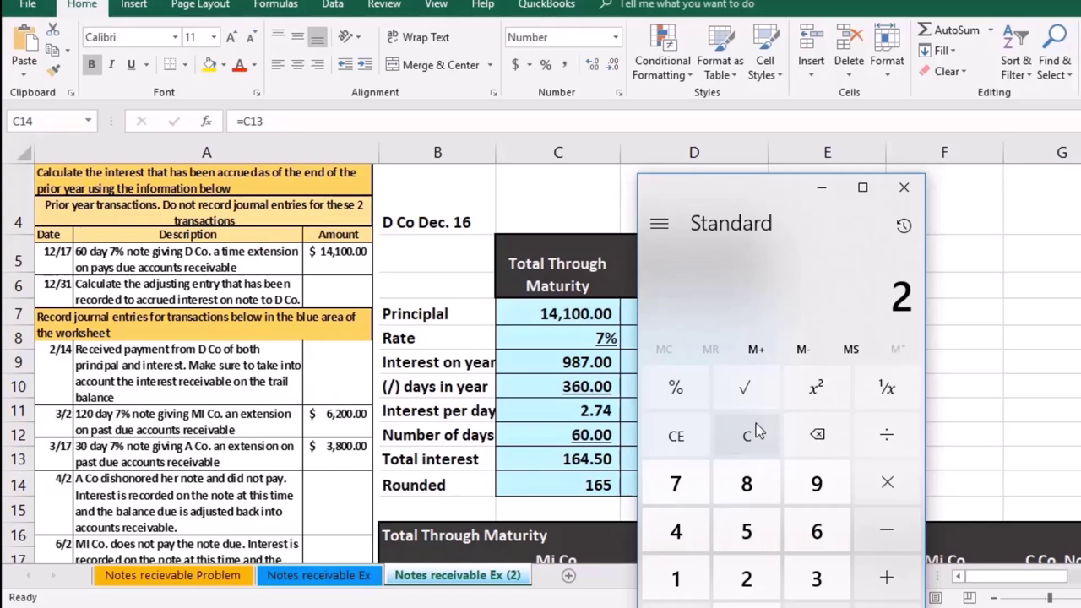
type("/12")
key("Return")
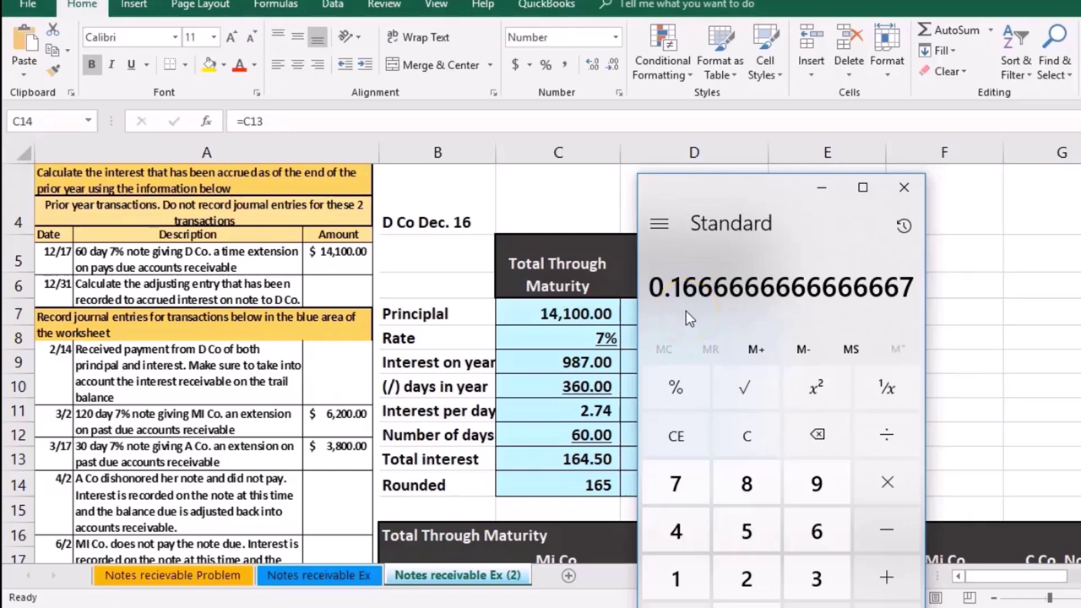
key("asterisk")
left_click(586, 376)
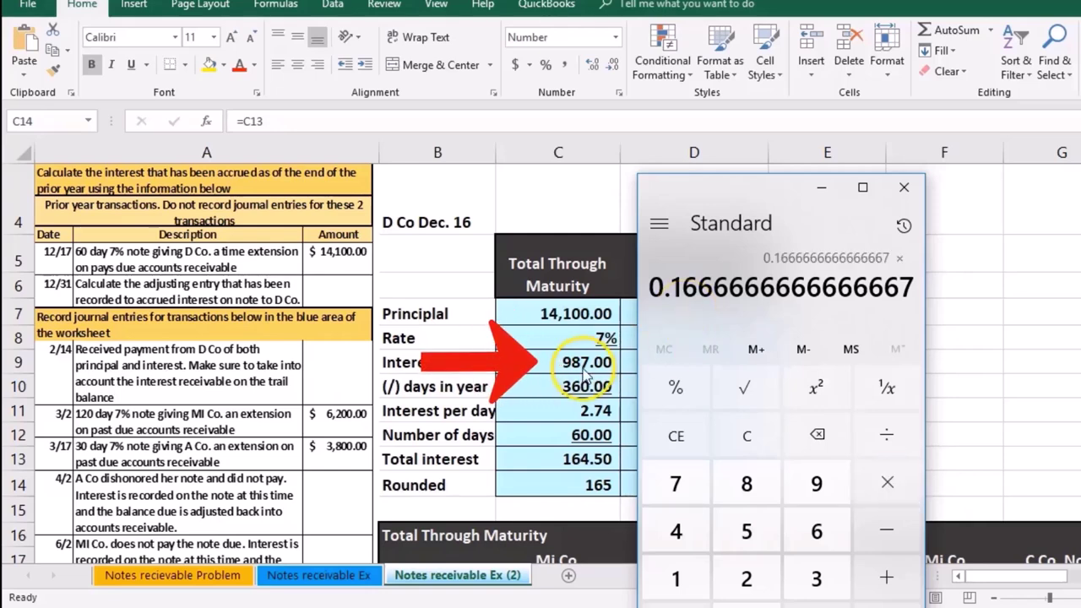
type("97")
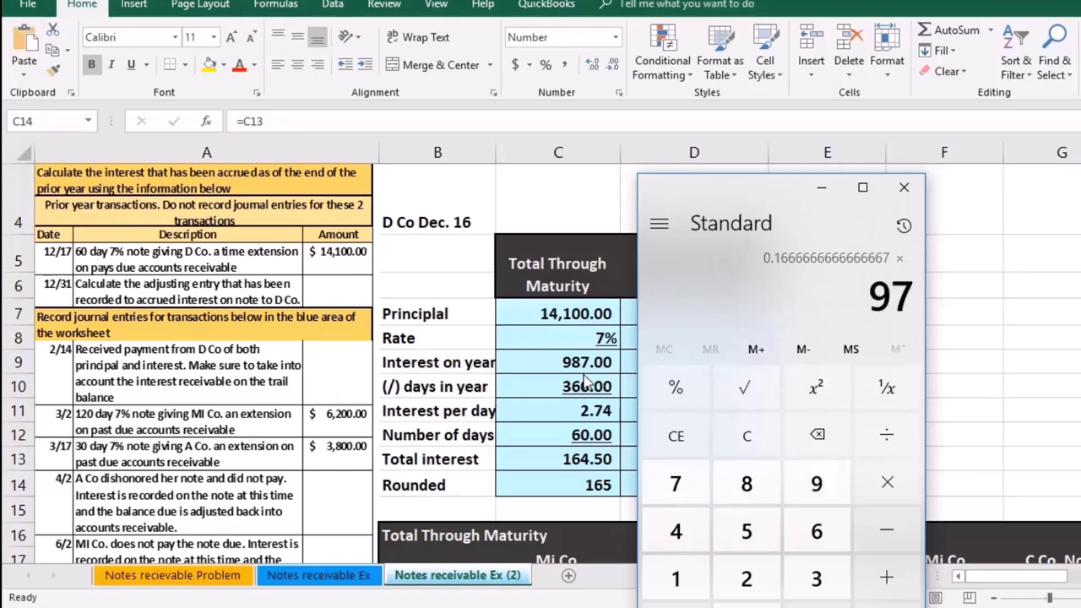
key("BackSpace")
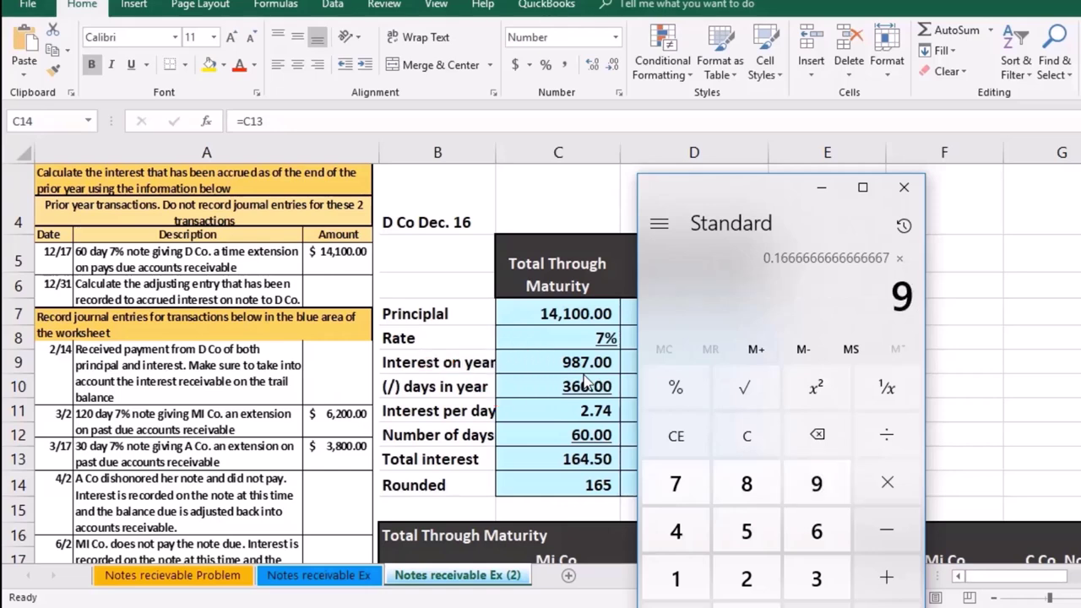
type("87")
key("Return")
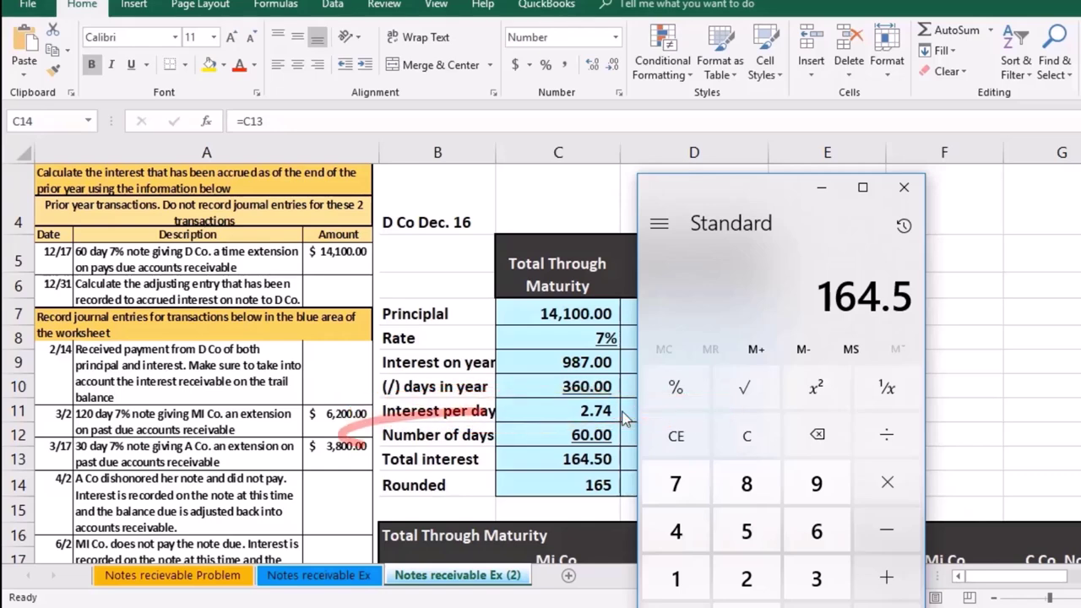
left_click(871, 227)
left_click(903, 187)
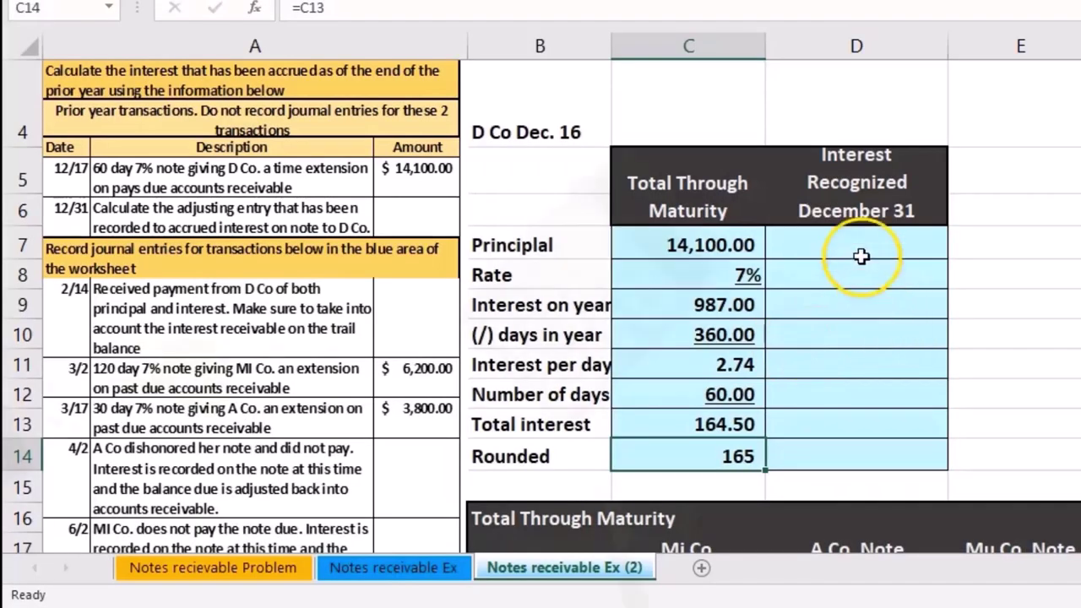
Enter the principal 14,100 in D7 and the rate 7% in D8 of the Interest Recognized December 31 column.
left_click(860, 246)
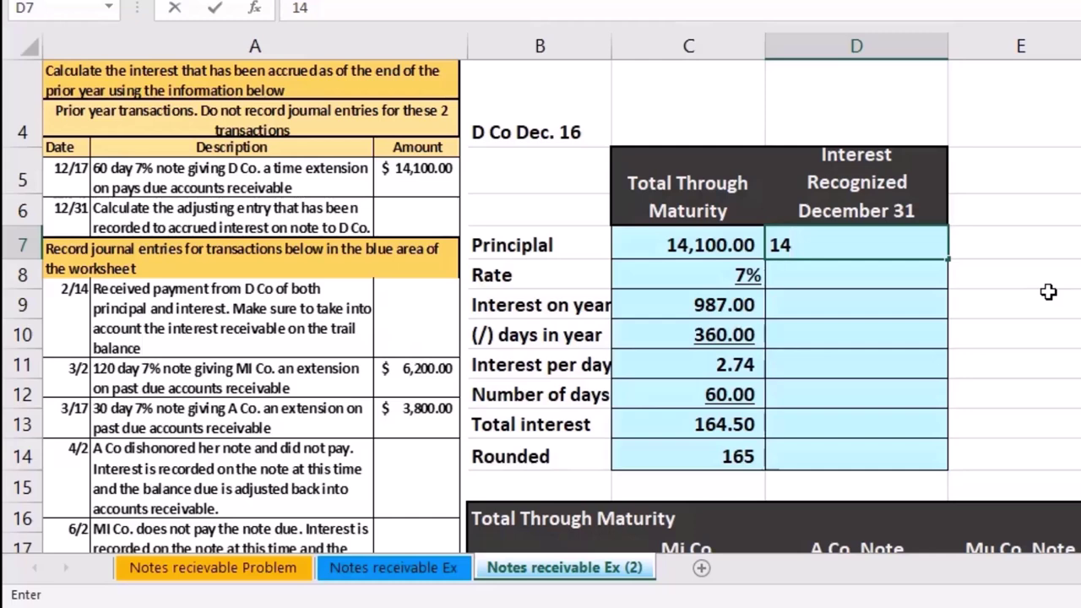
key("Return")
type("7%")
key("Return")
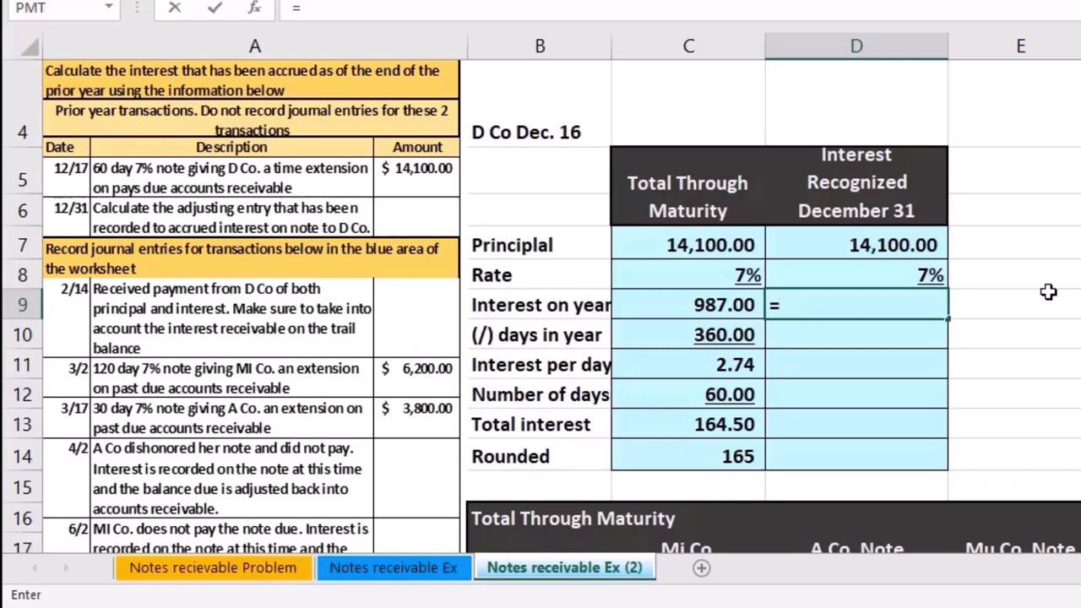
Compute the yearly interest in D9 as =D7*D8 and the days in the year in D10 as =12*30.
left_click(902, 244)
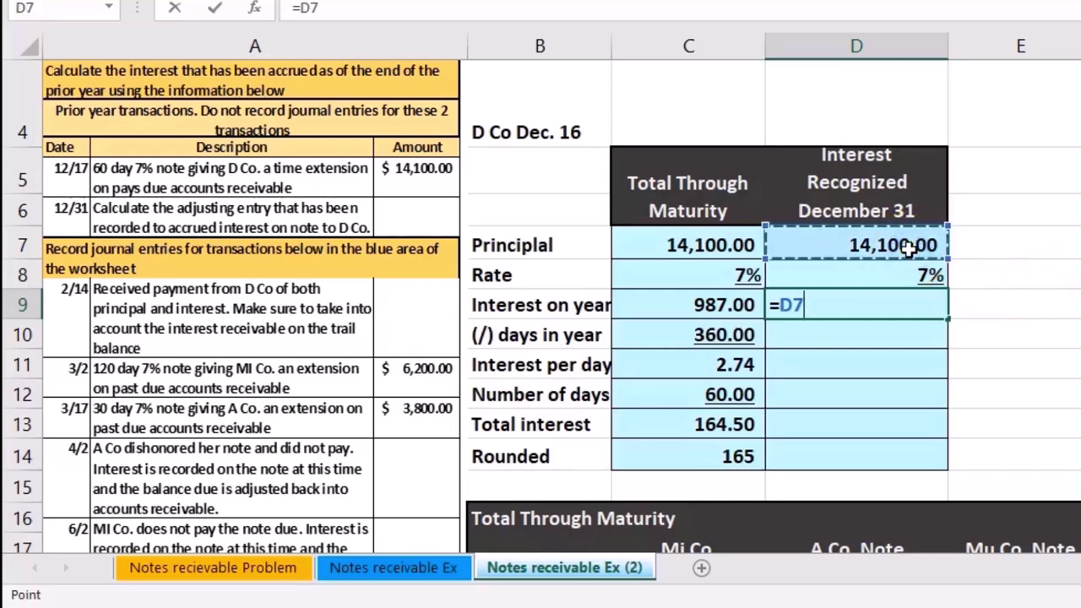
type("*")
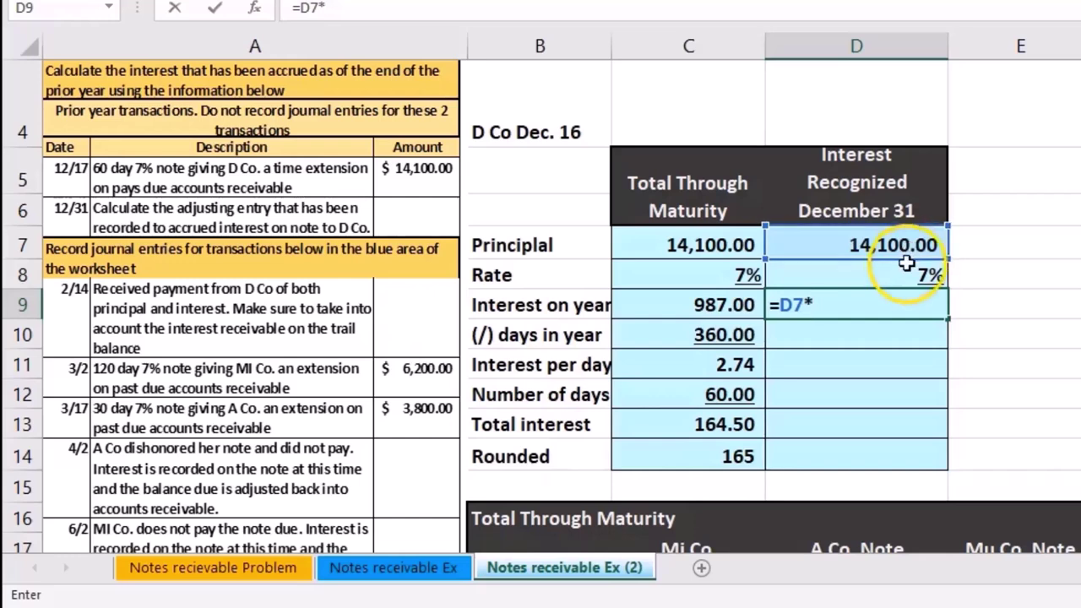
left_click(904, 265)
key("Return")
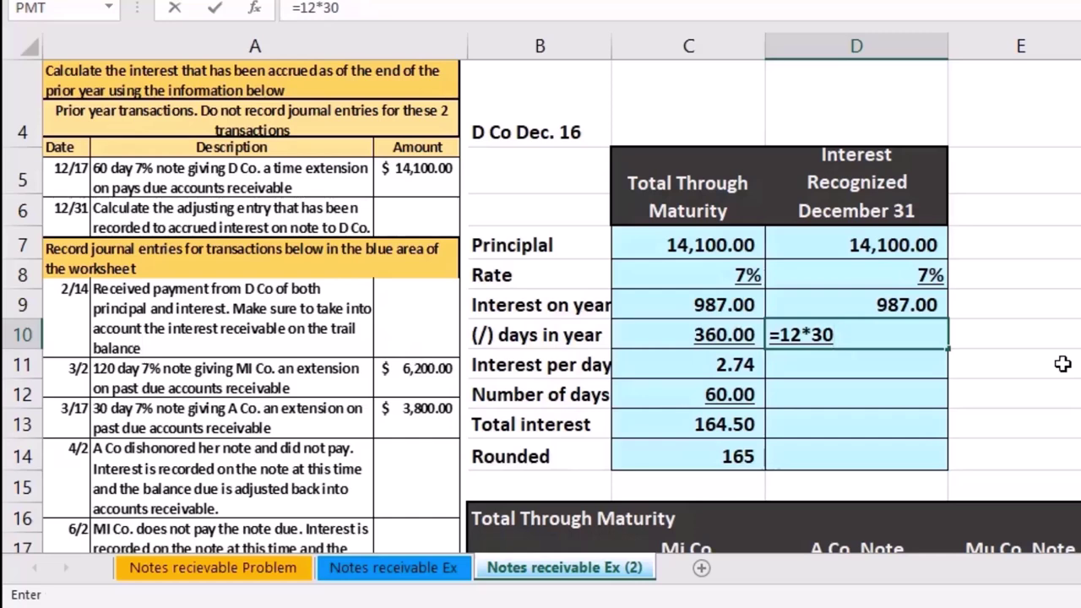
key("Return")
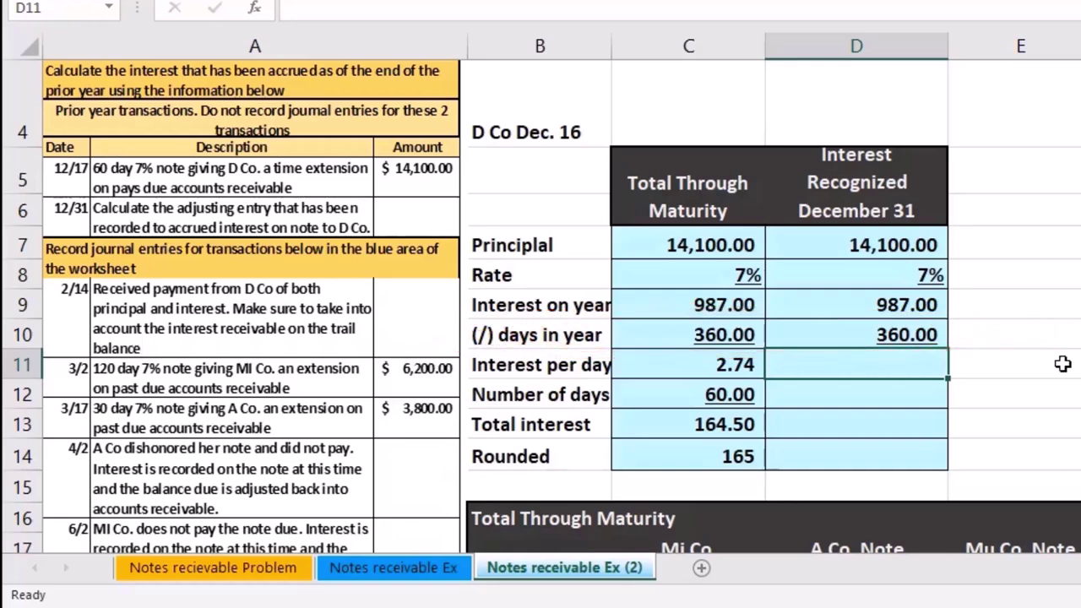
Compute the December 31 interest per day in D11 as =D9/D10.
type("=")
left_click(919, 307)
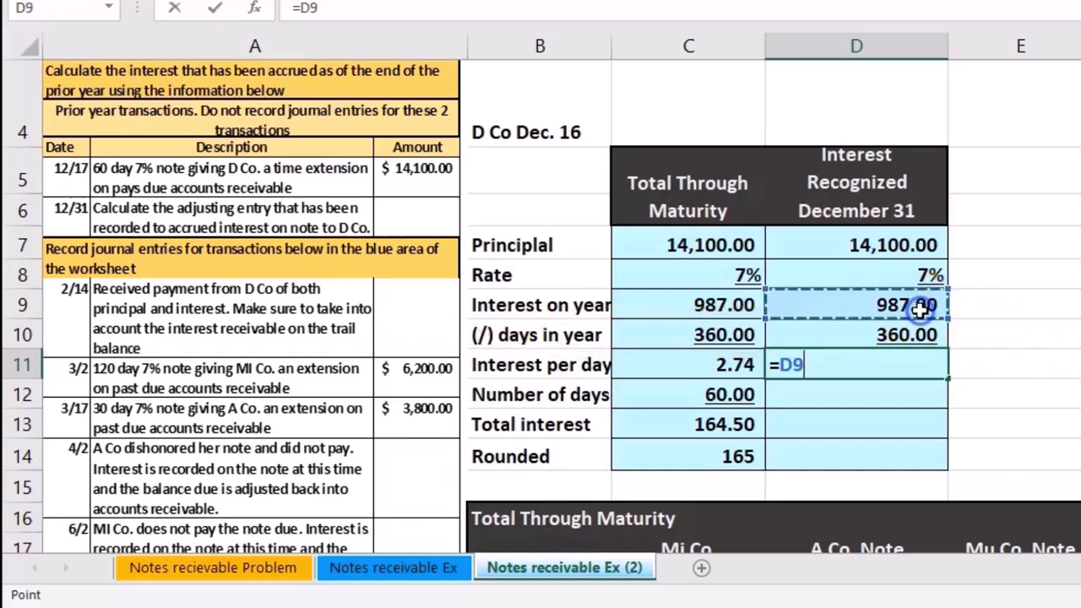
type("/")
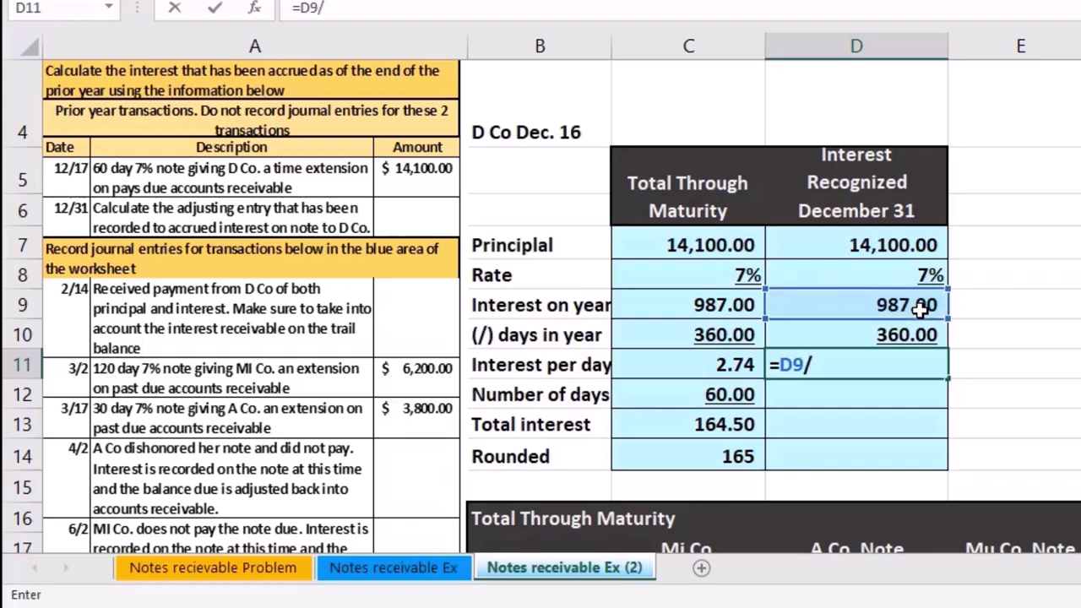
left_click(918, 333)
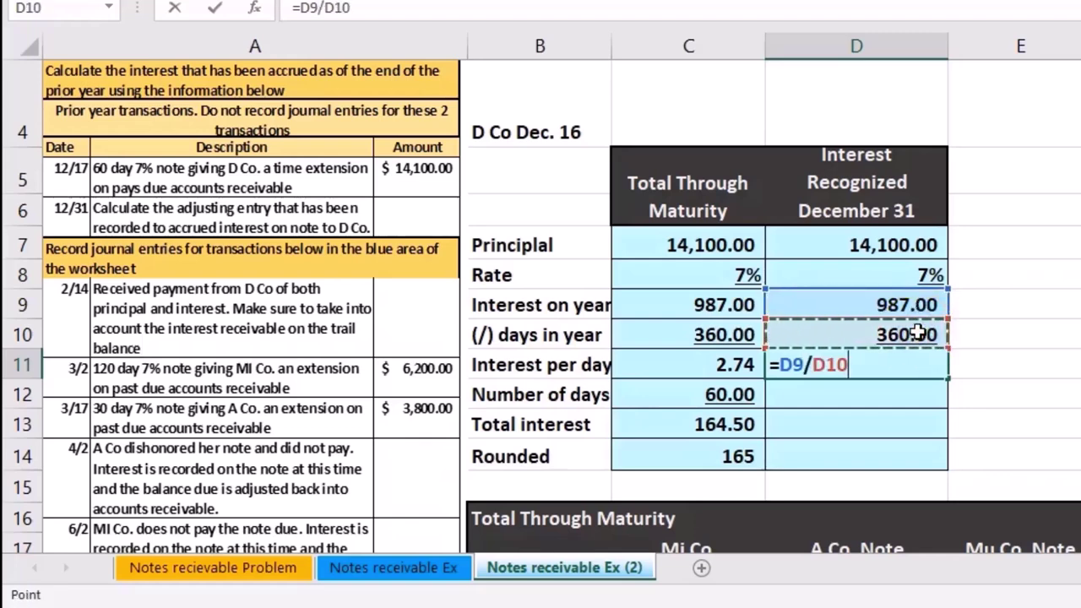
key("Return")
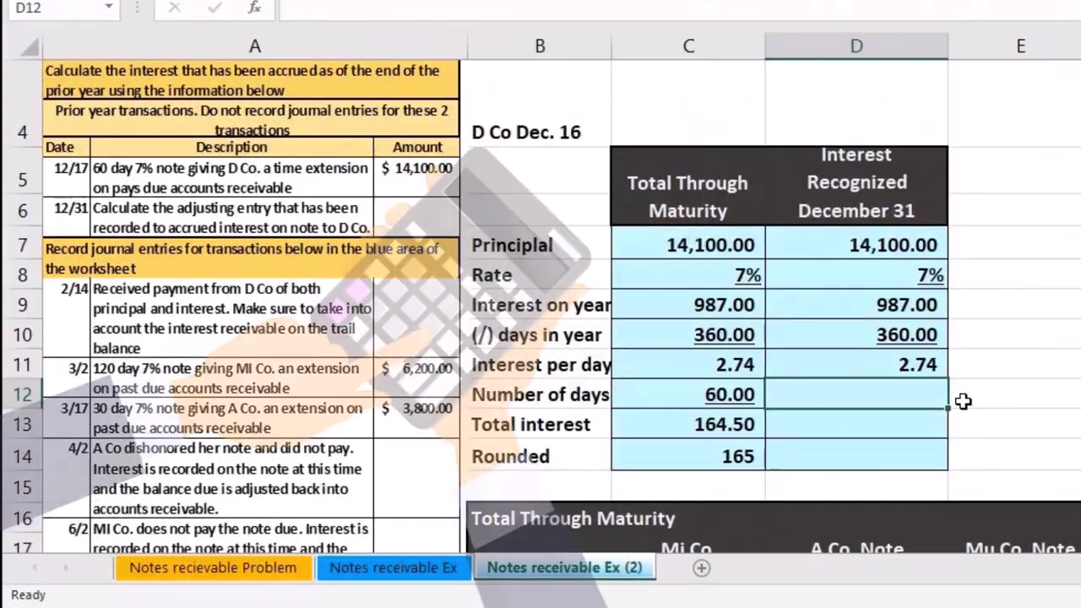
Enter the number of days in D12 as =31-17+1 and compute the total interest in D13 as =D11*D12.
type("=31-17+1")
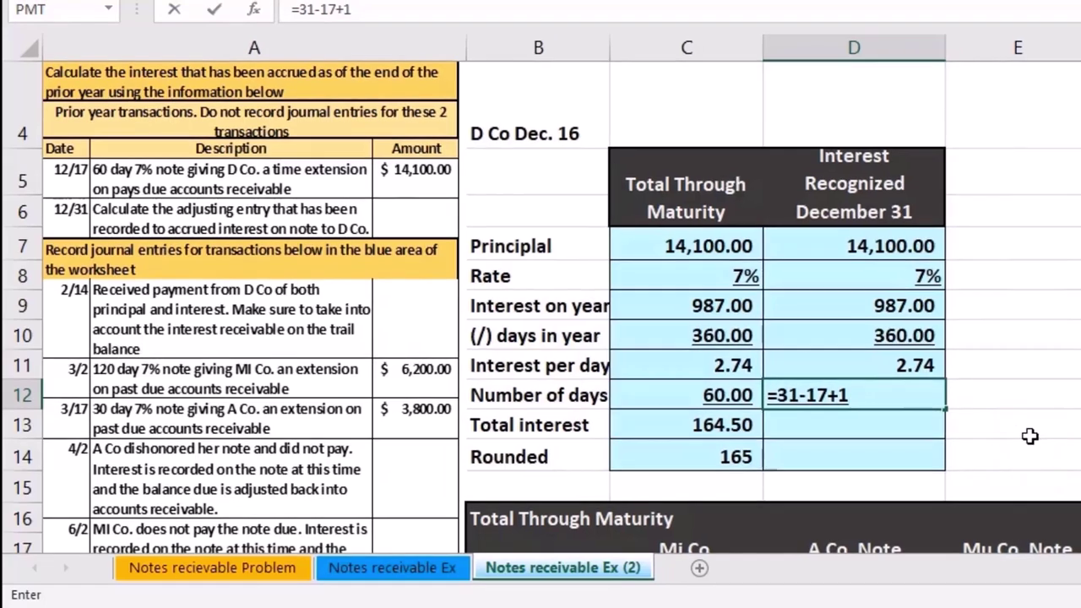
key("Return")
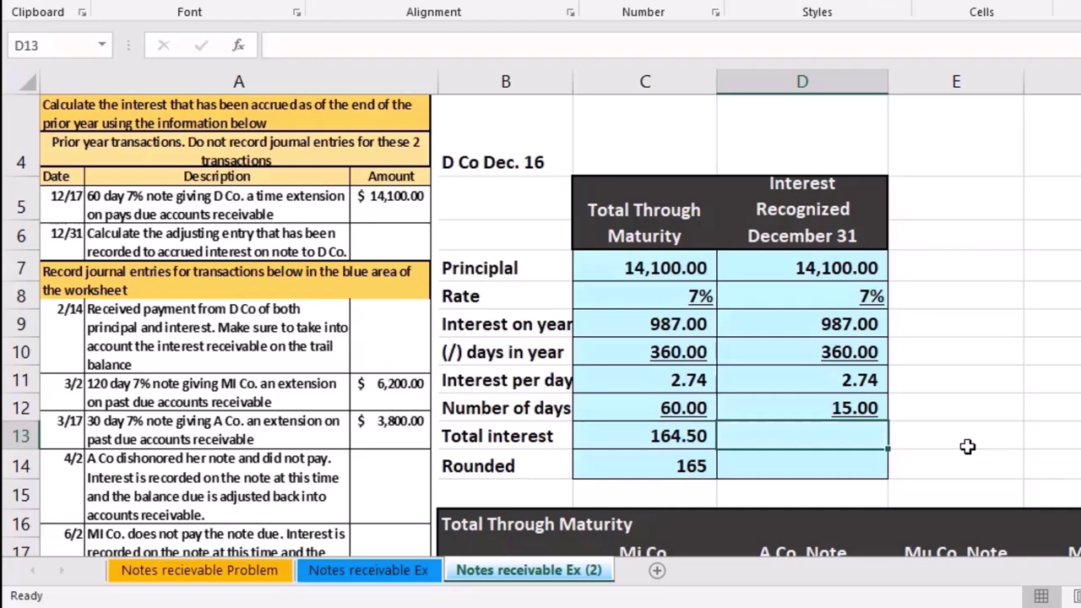
type("=")
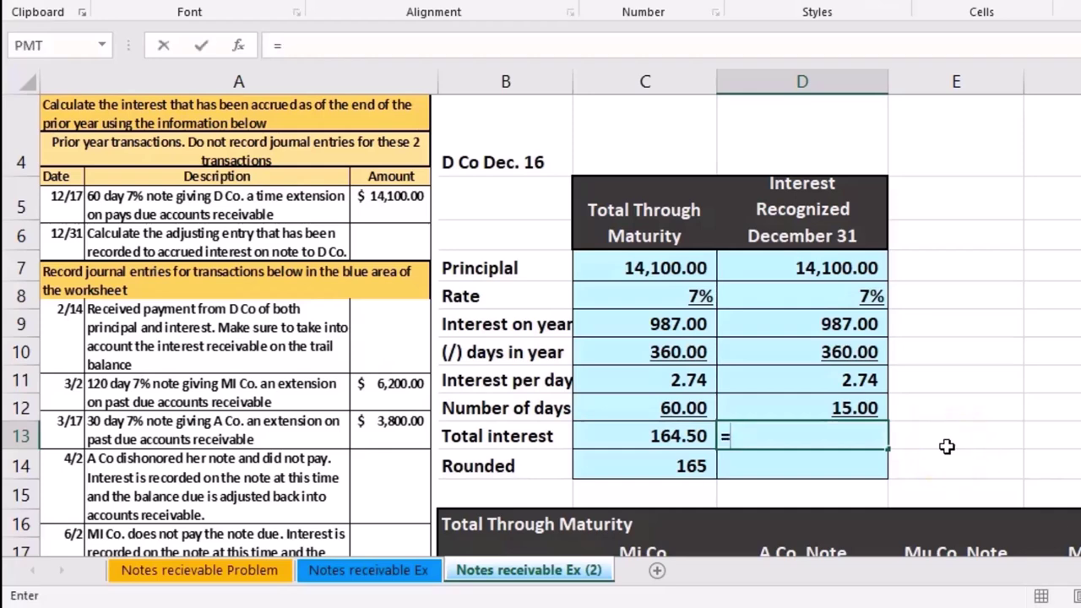
left_click(862, 381)
type("*")
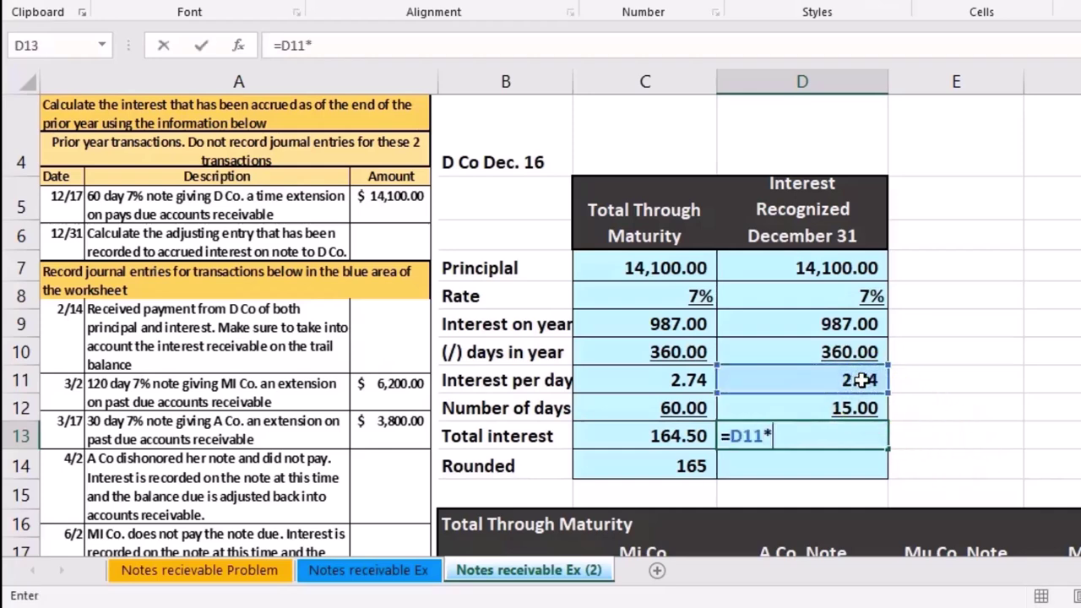
left_click(853, 407)
key("Return")
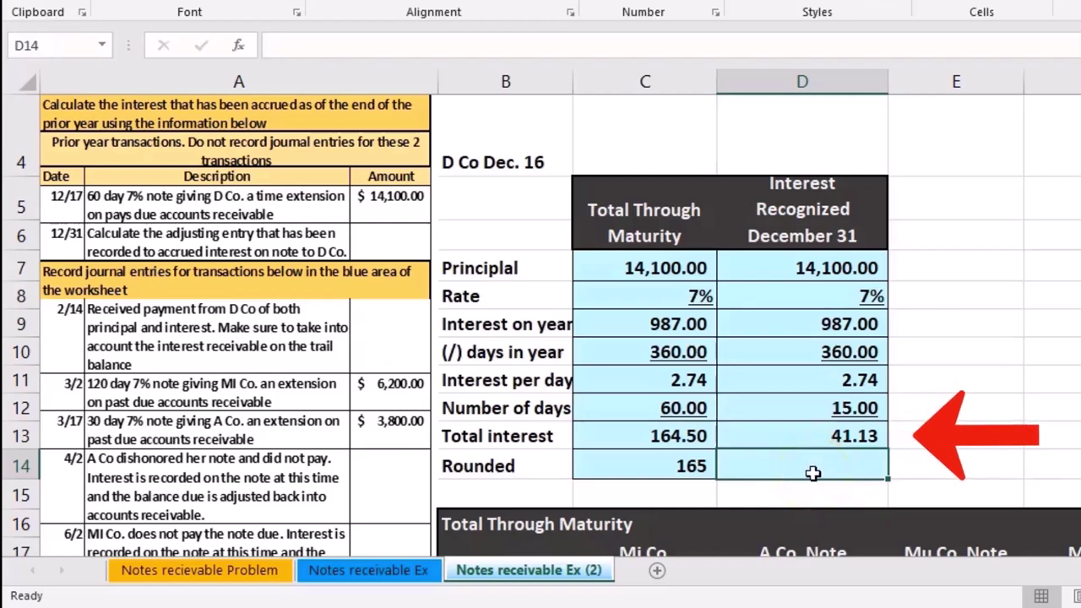
Link the Rounded cell D14 to the December 31 total interest with =D13.
type("=")
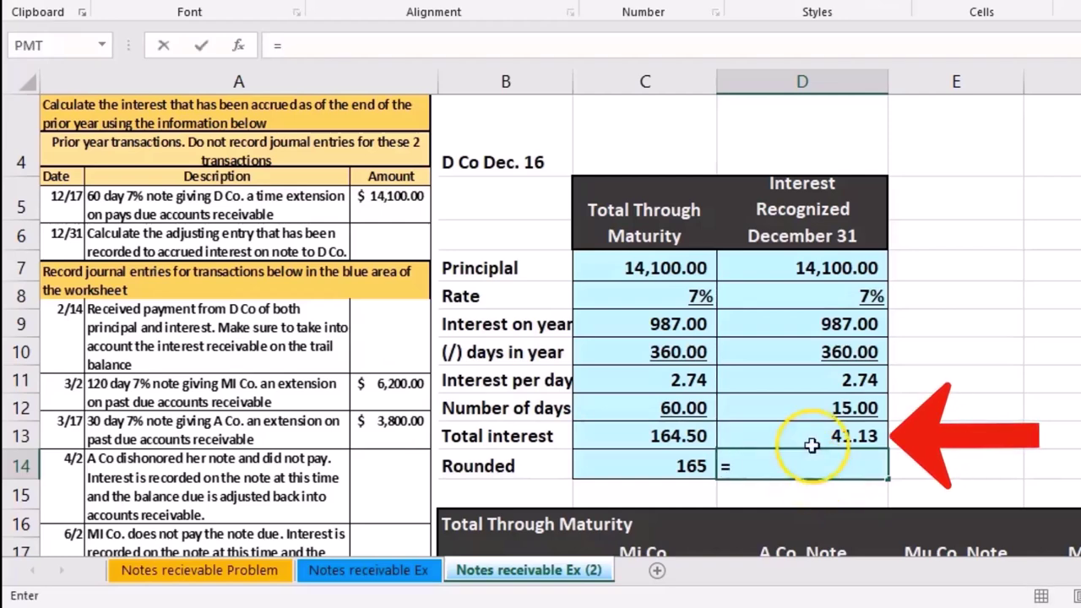
left_click(815, 436)
key("Return")
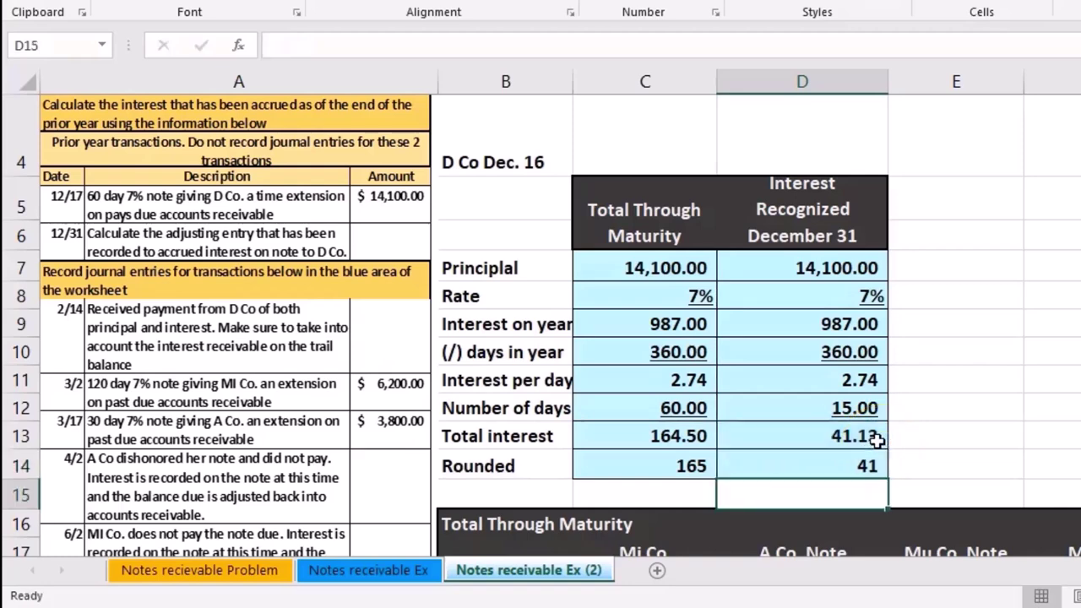
Review the rounded interest amounts in row 14 and compare the accrued interest with the Interest receivable beginning balance in the trial balance.
left_click(861, 465)
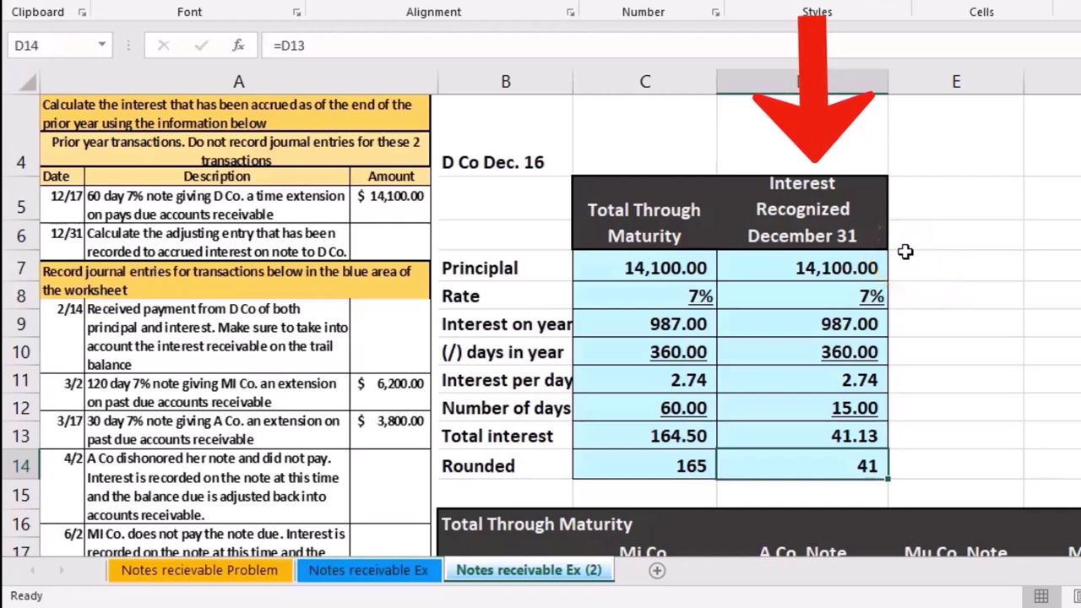
left_click(688, 470)
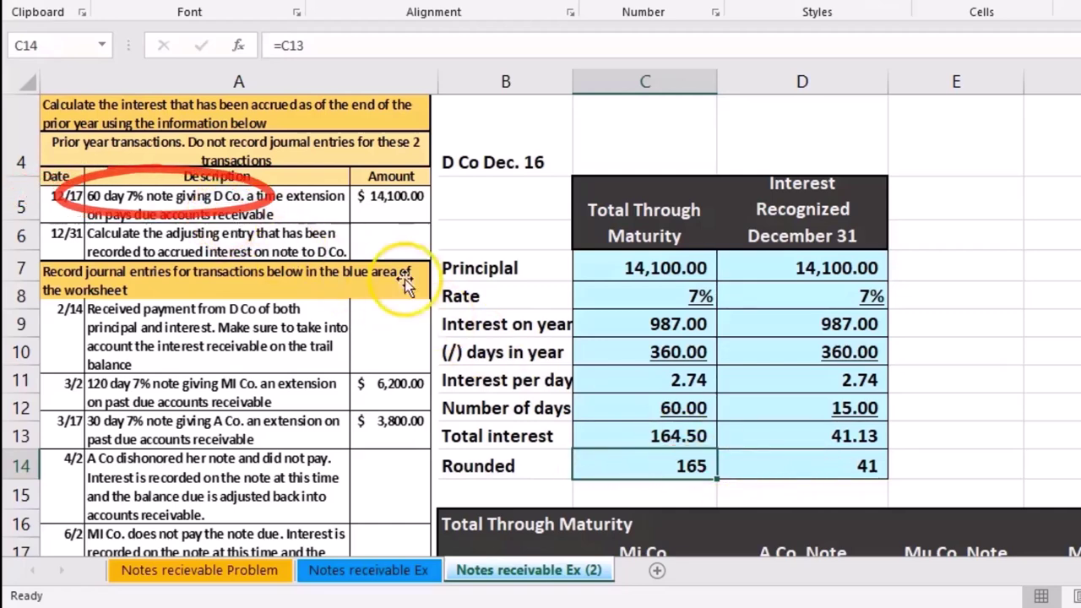
left_click(774, 467)
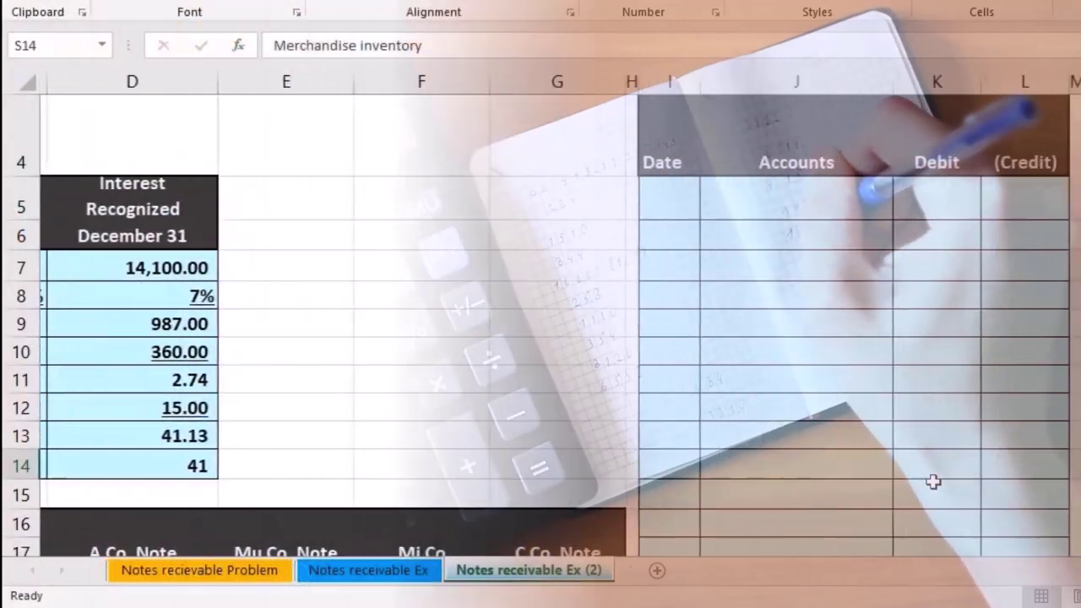
key("Right")
key("Right")
key("Right")
key("Right")
key("Right")
key("Right")
key("Right")
key("Right")
key("Right")
key("Right")
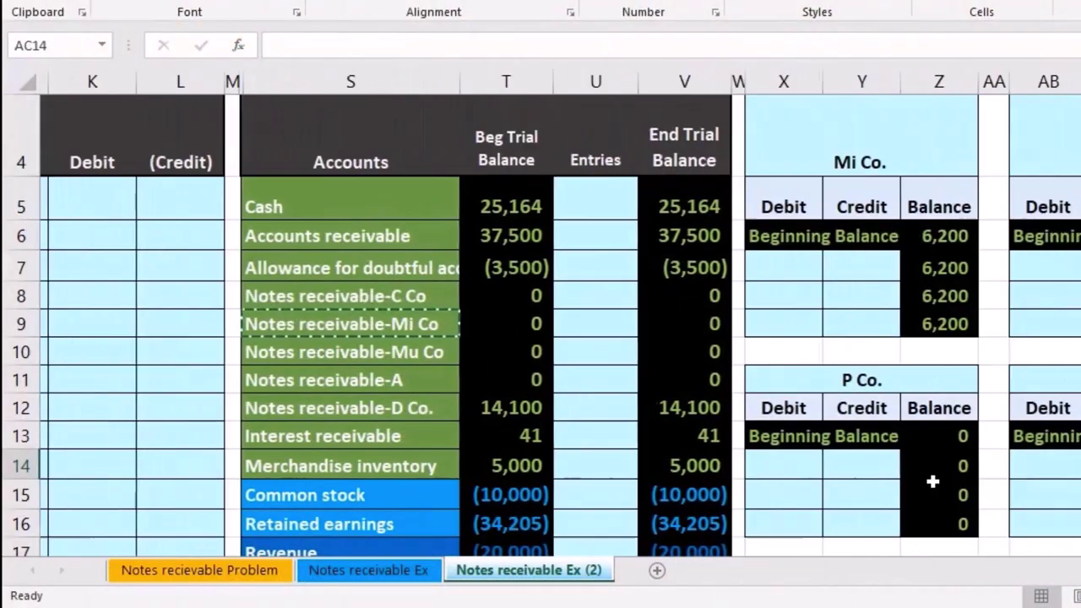
left_click(529, 434)
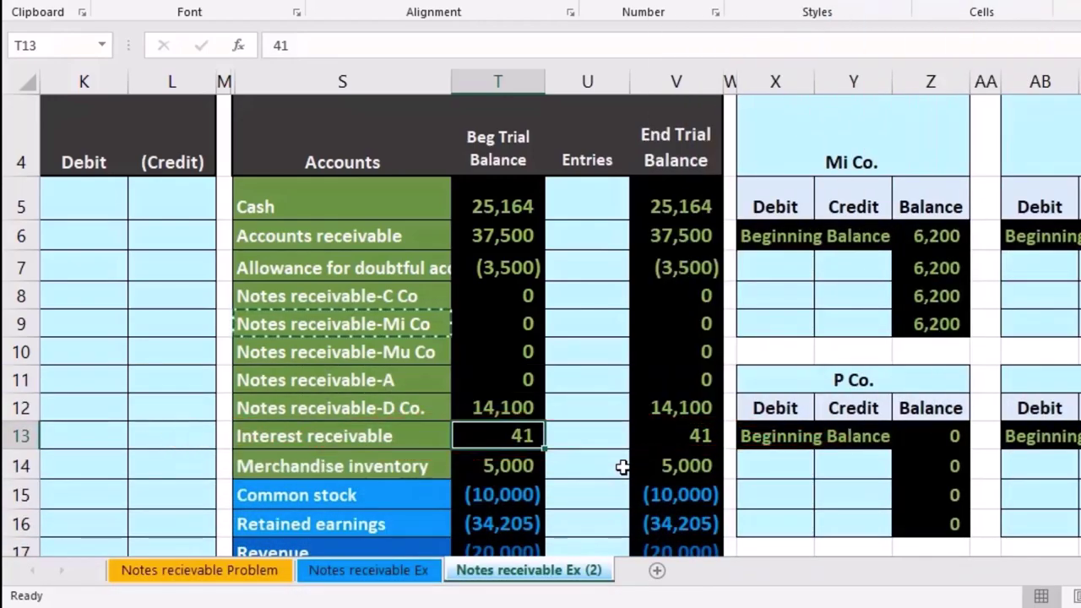
Examine the Interest revenue row in the trial balance and D Co's principal and rounded interest in the Total Through Maturity column.
scroll(622, 467, "down", 1)
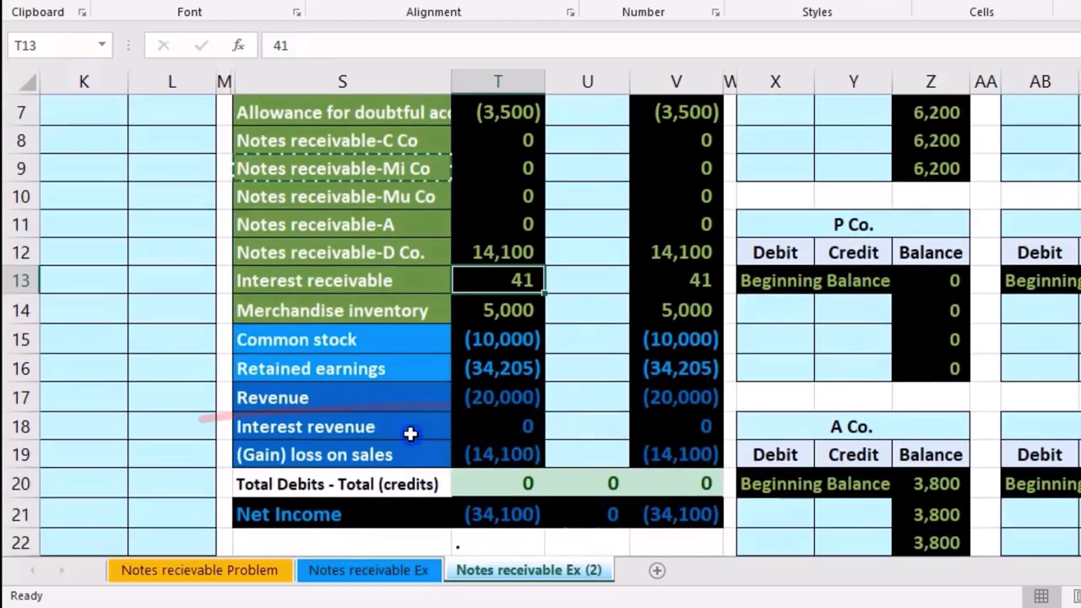
left_click(412, 430)
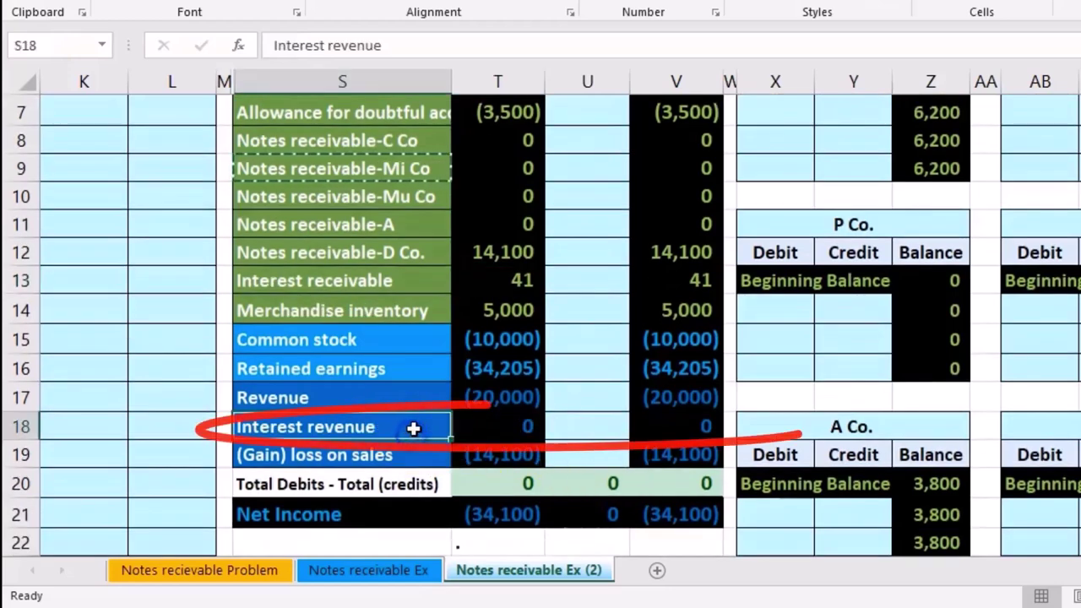
left_click(652, 432)
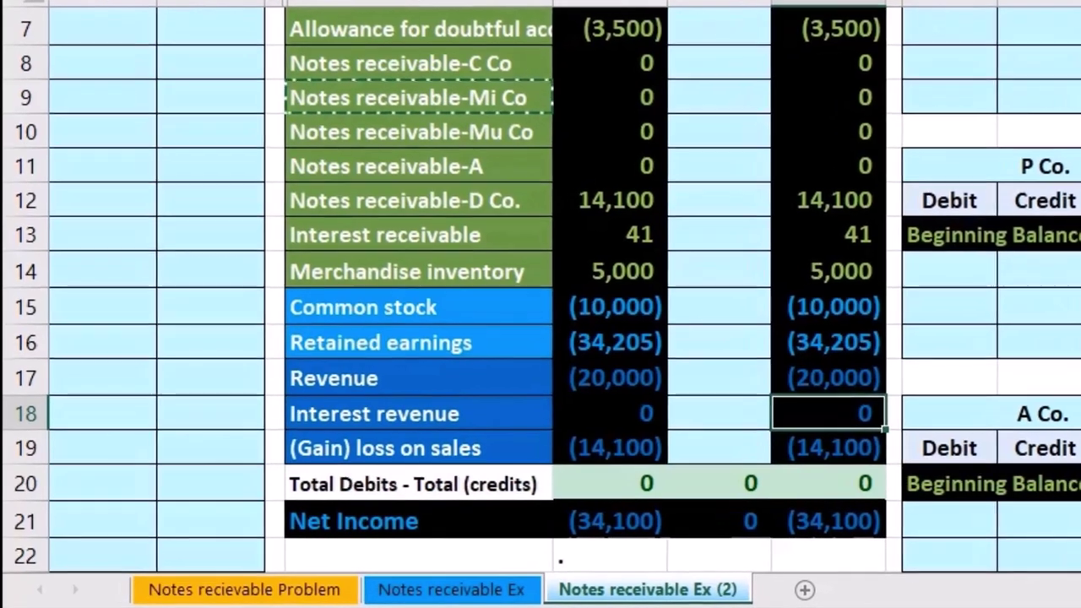
scroll(875, 481, "left", 15)
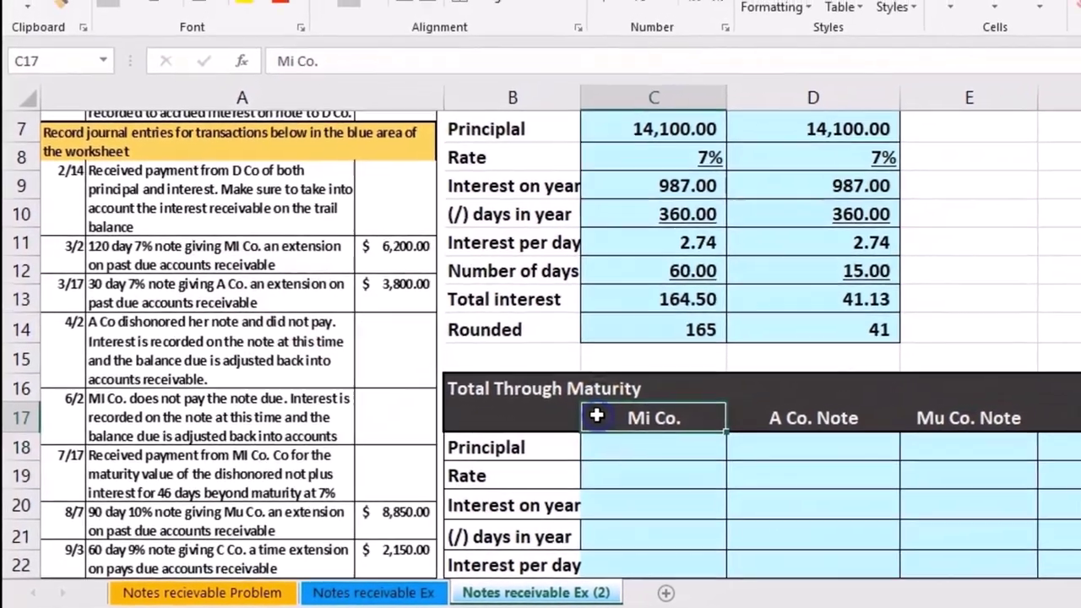
scroll(650, 412, "up", 2)
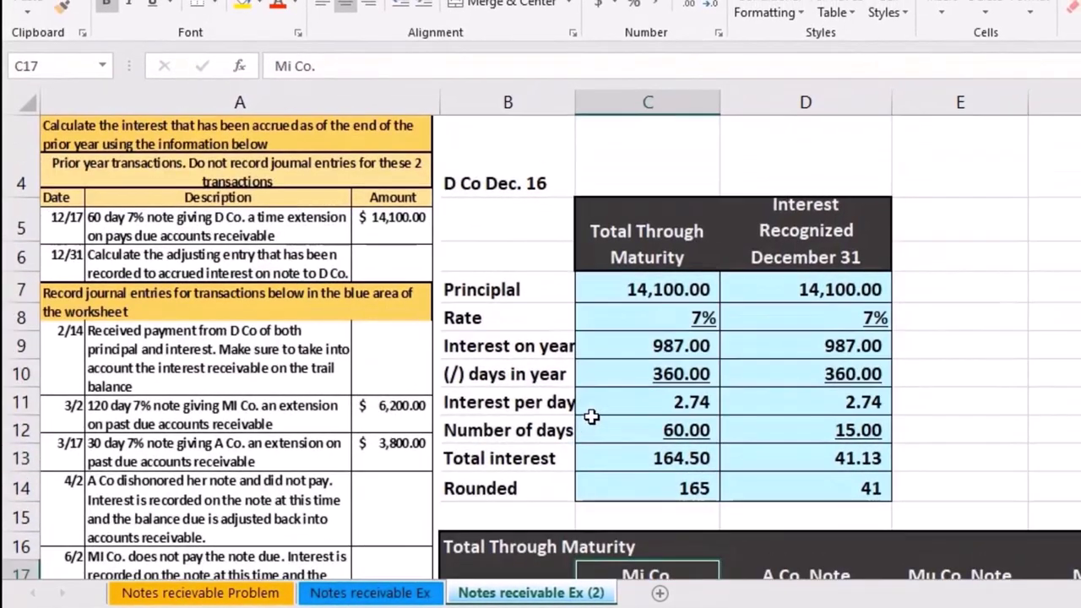
left_click(631, 260)
left_click(643, 297)
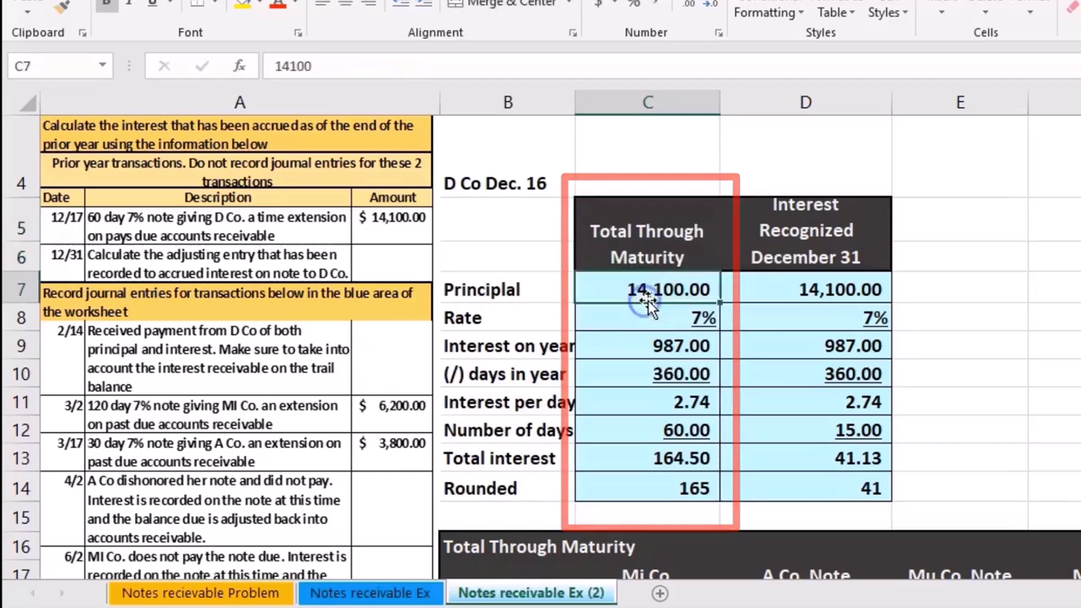
left_click(654, 481)
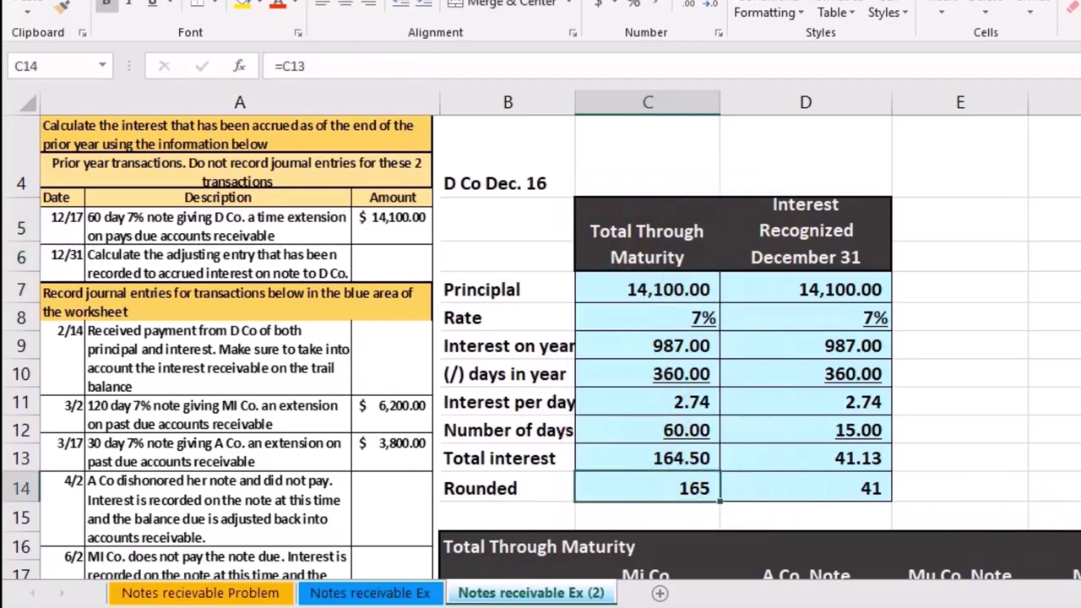
Enter the date 2/14 in cell I5 to start the first journal entry.
scroll(1061, 458, "right", 10)
scroll(540, 338, "left", 3)
scroll(540, 338, "right", 2)
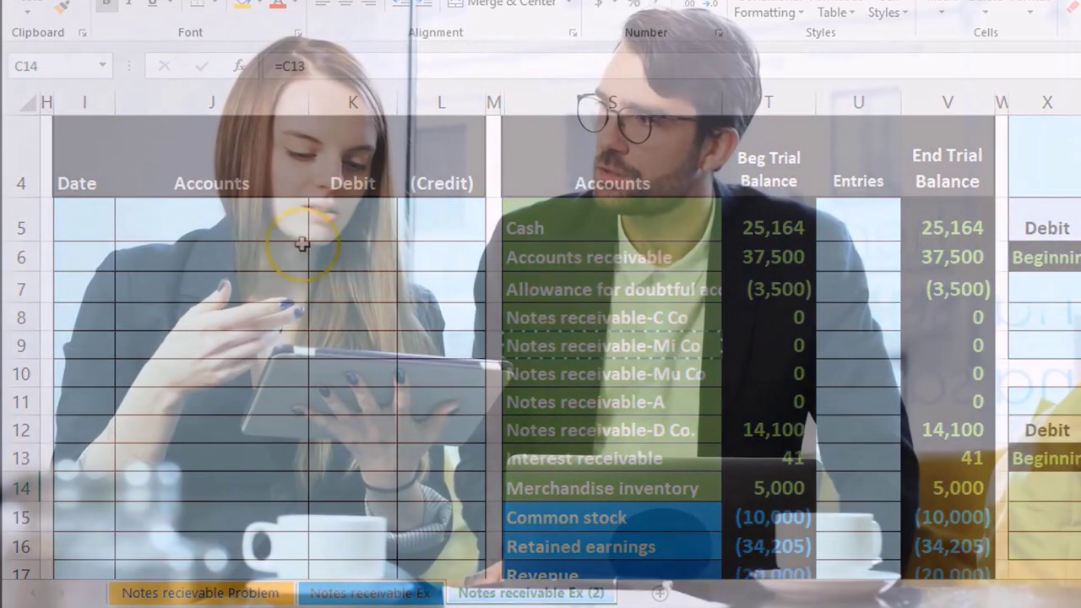
left_click(103, 223)
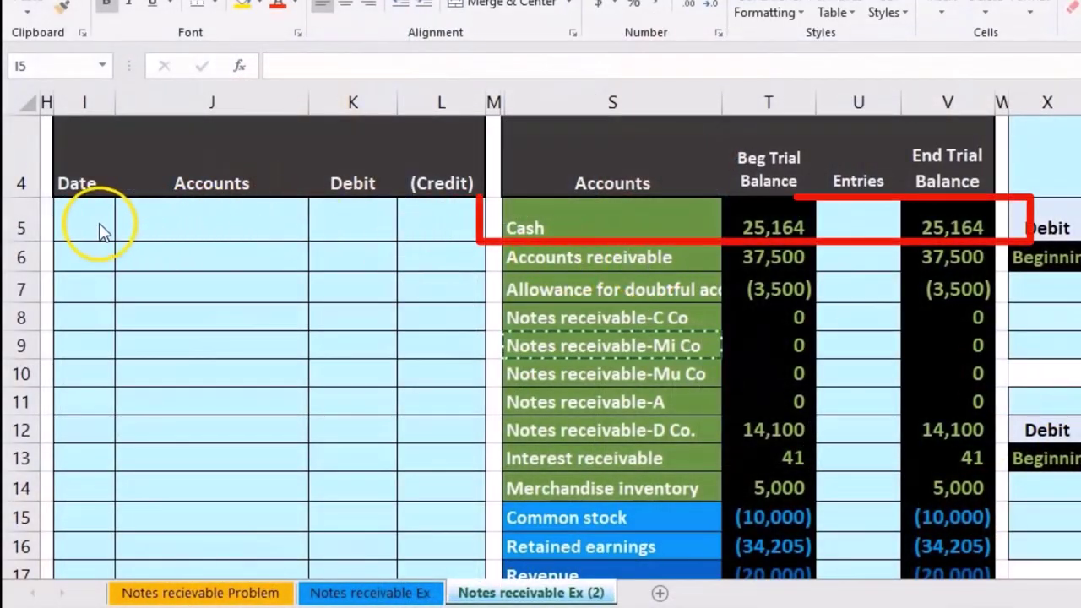
double_click(91, 221)
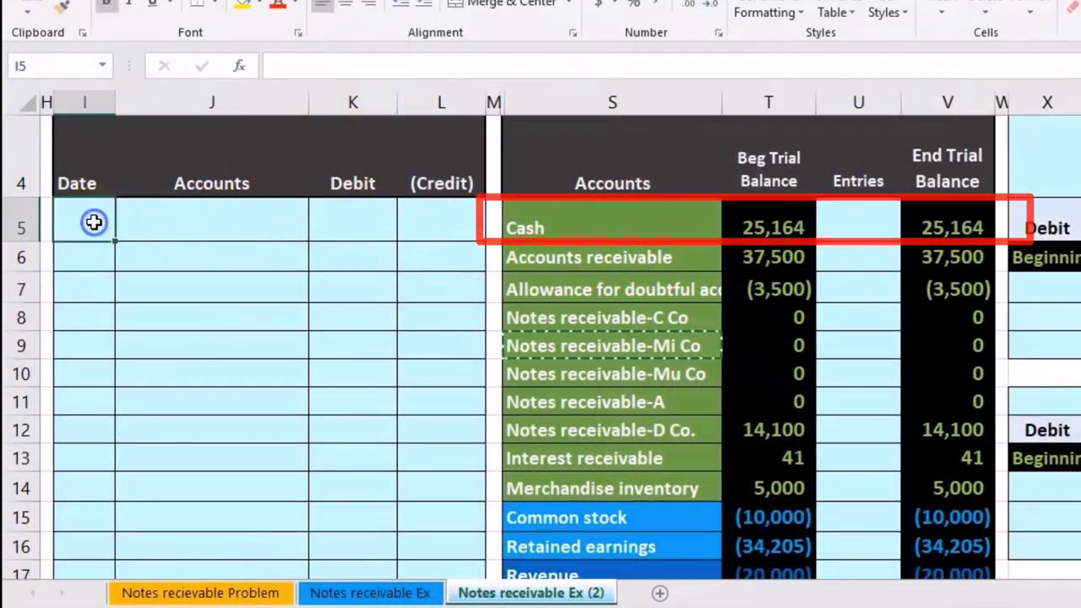
type("2/14")
key("Return")
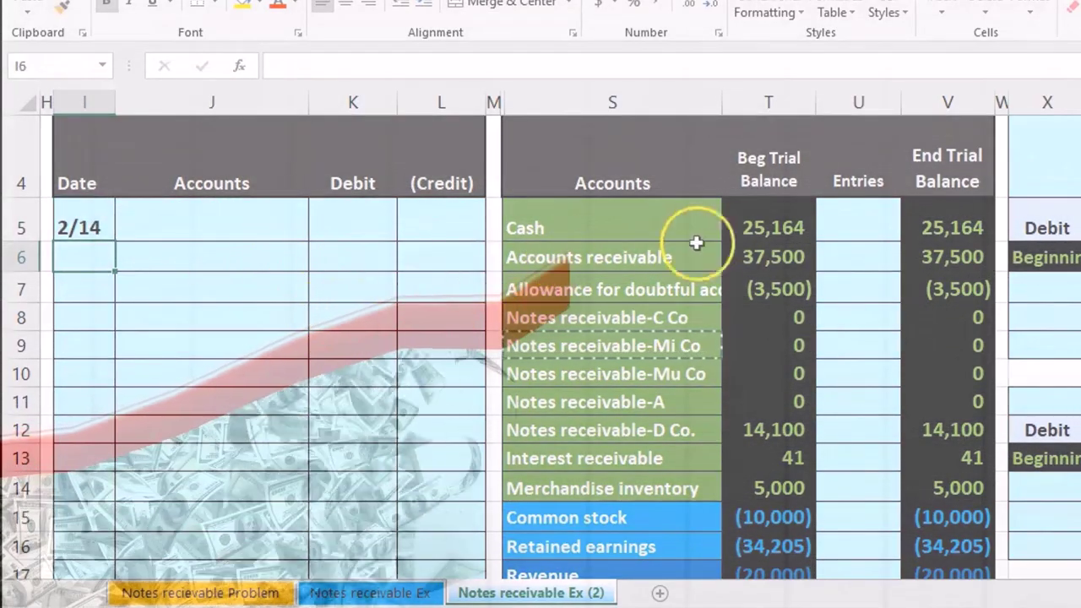
Copy the Cash account name from the trial balance and paste it as values into the journal's Accounts cell J5.
left_click(778, 236)
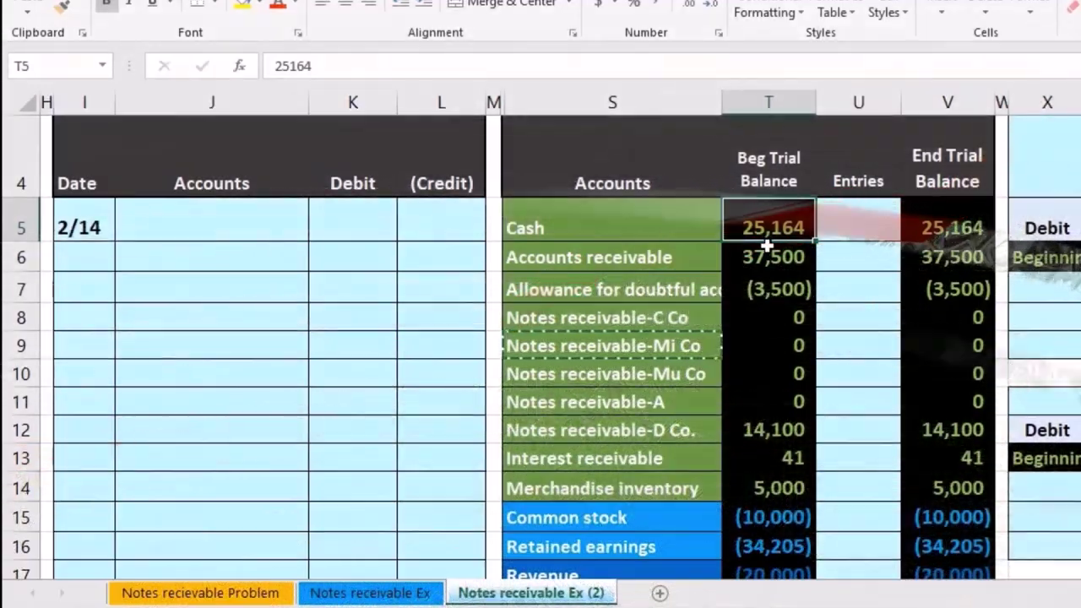
right_click(624, 223)
left_click(639, 258)
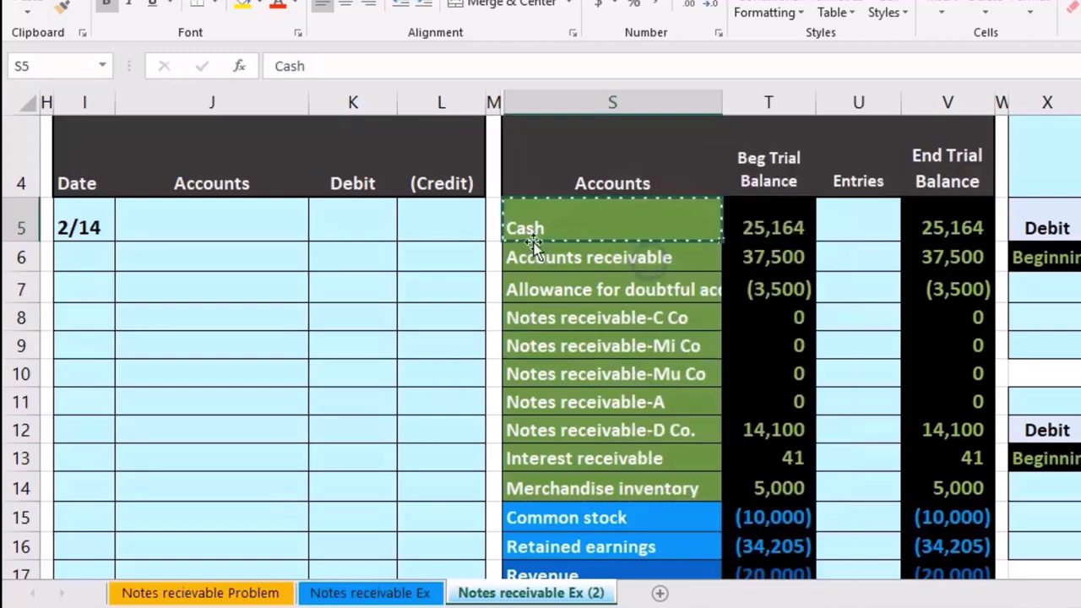
left_click(180, 216)
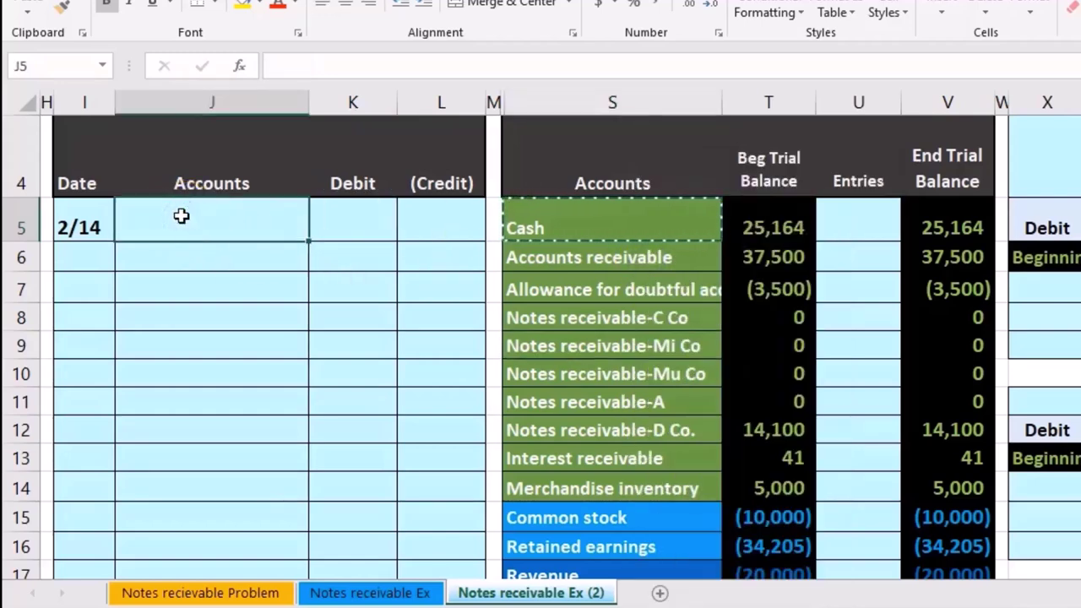
right_click(180, 216)
left_click(254, 311)
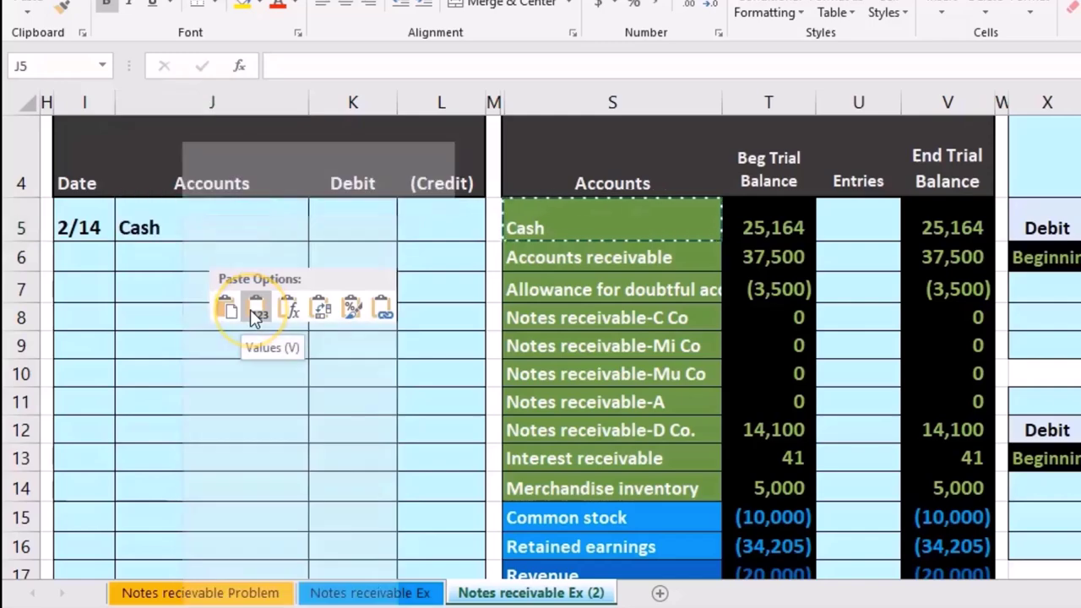
Check D Co's principal and rounded interest through maturity, and enter the Cash debit in K5 as =14100+165.
left_click(343, 234)
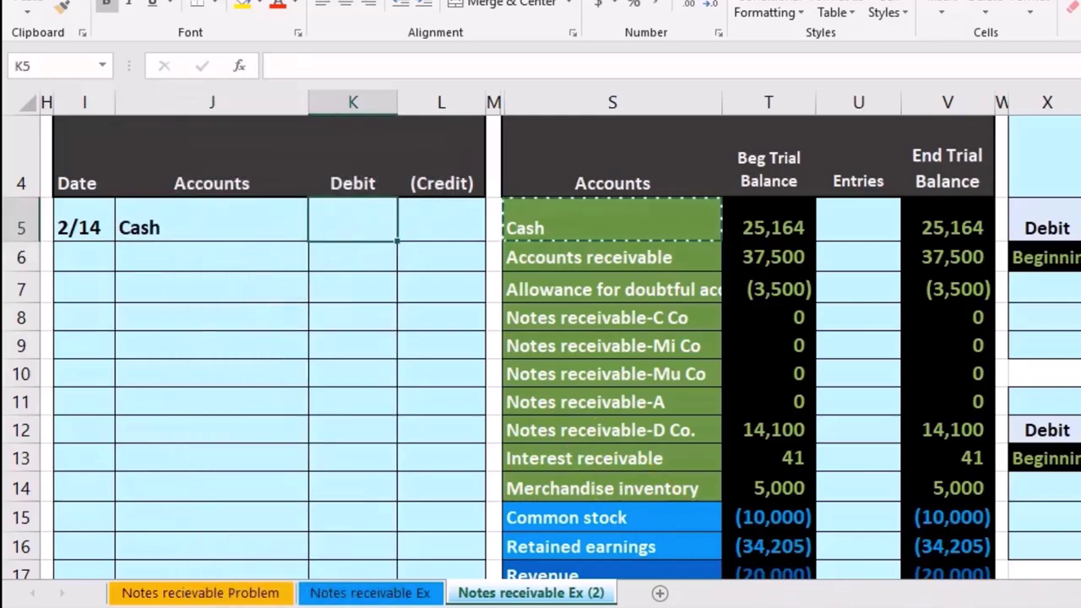
scroll(540, 338, "left", 10)
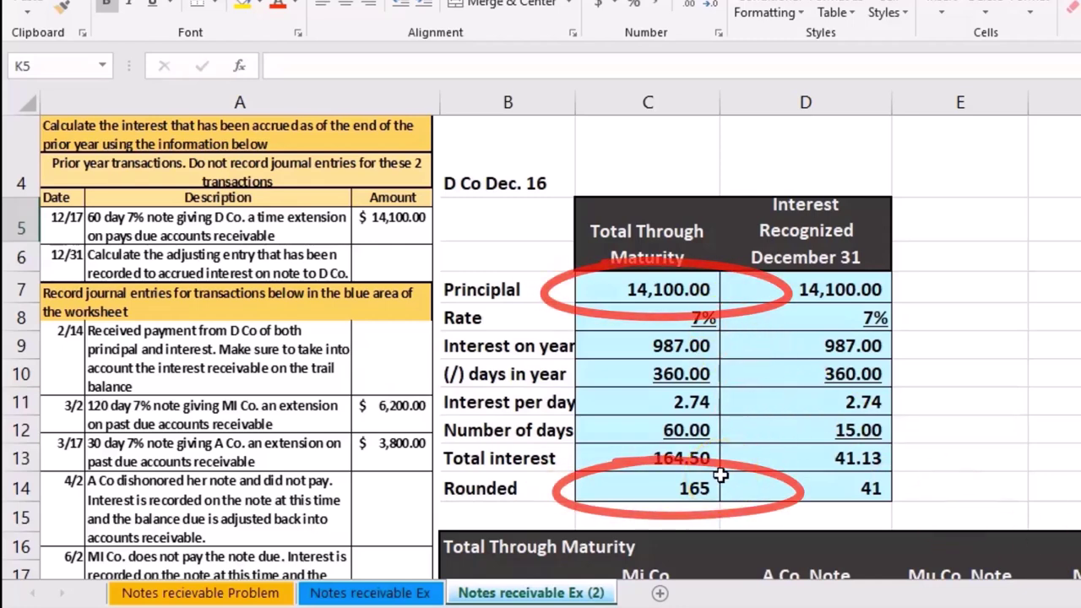
left_click(795, 496)
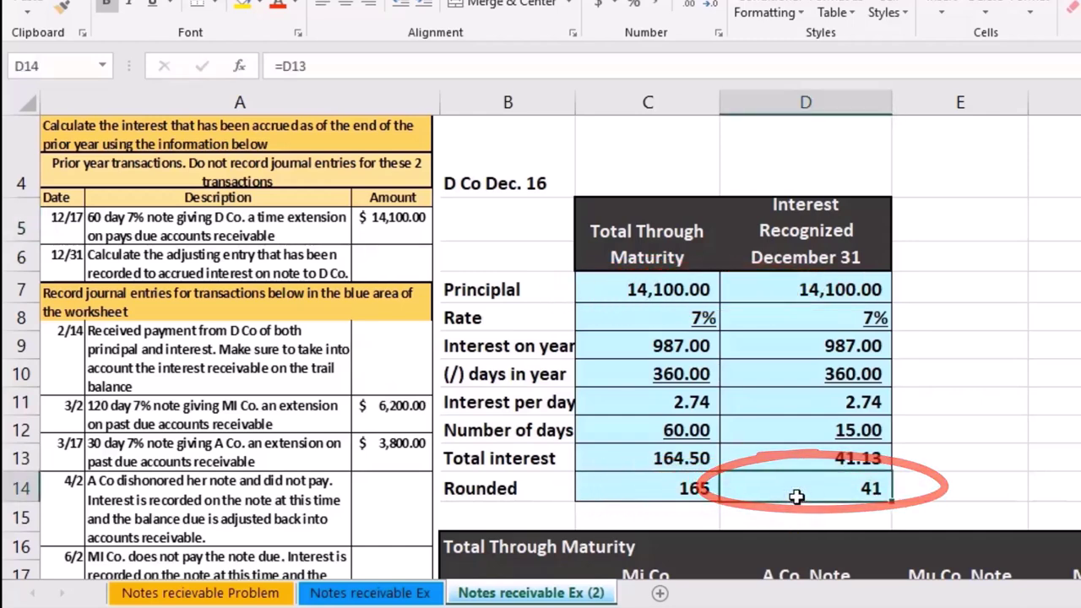
left_click(680, 290)
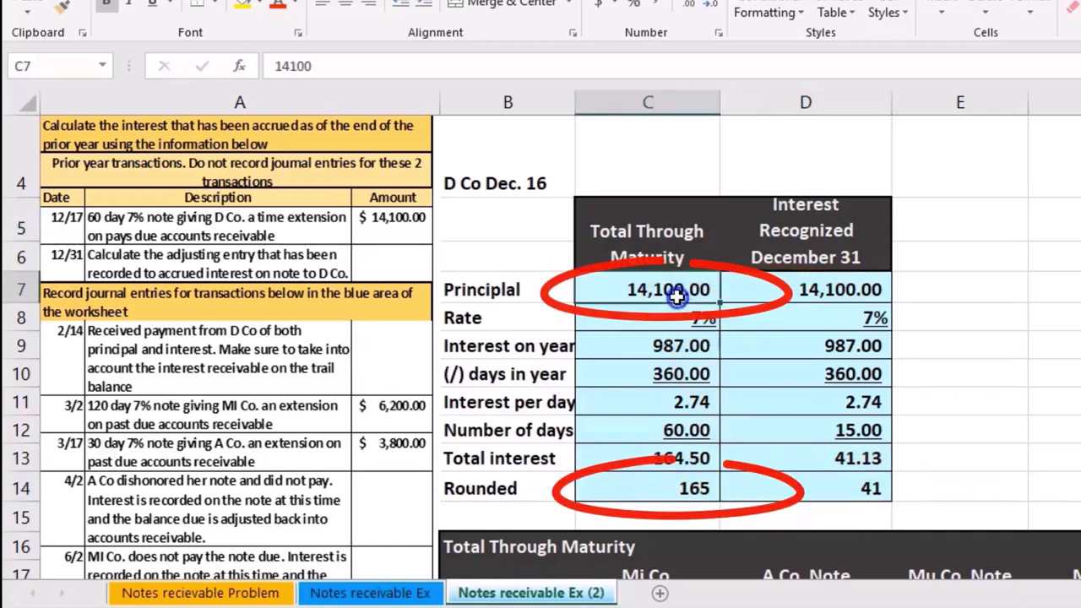
left_click(691, 488)
scroll(559, 335, "right", 10)
scroll(560, 335, "left", 3)
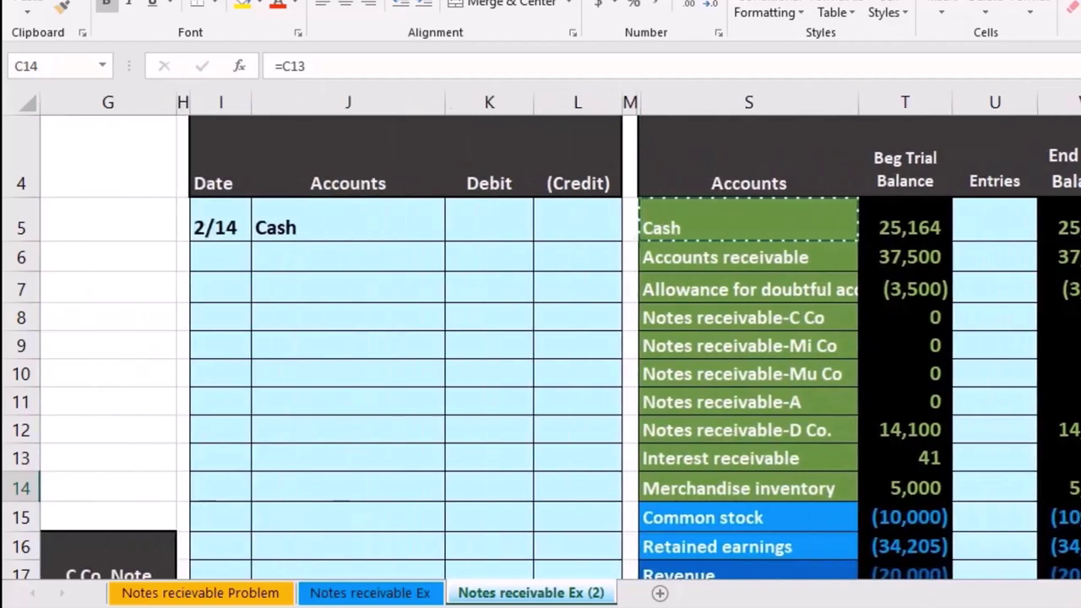
left_click(513, 217)
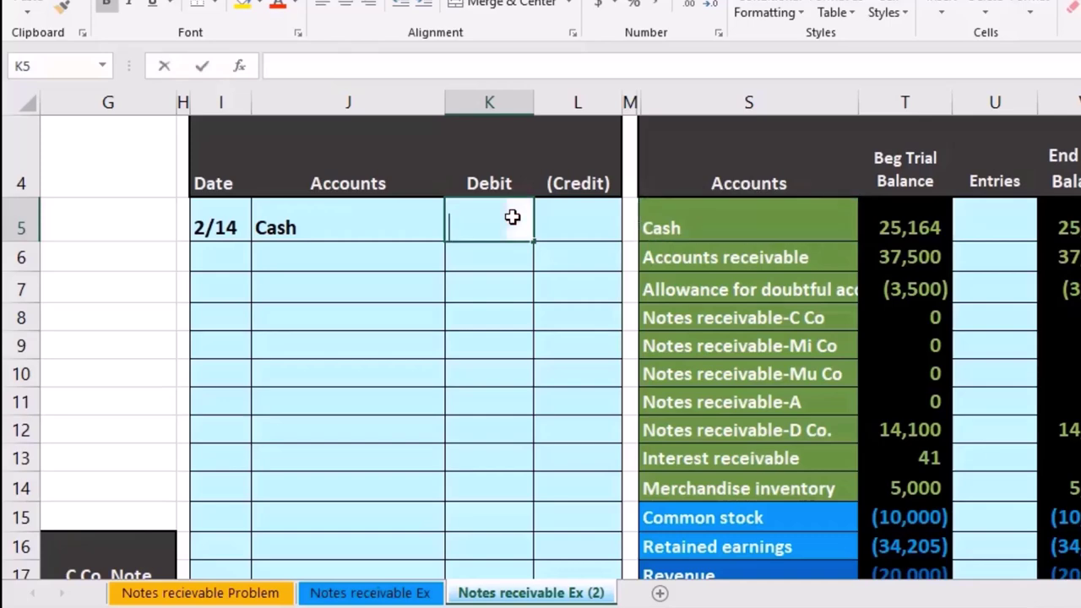
type("=14100+1")
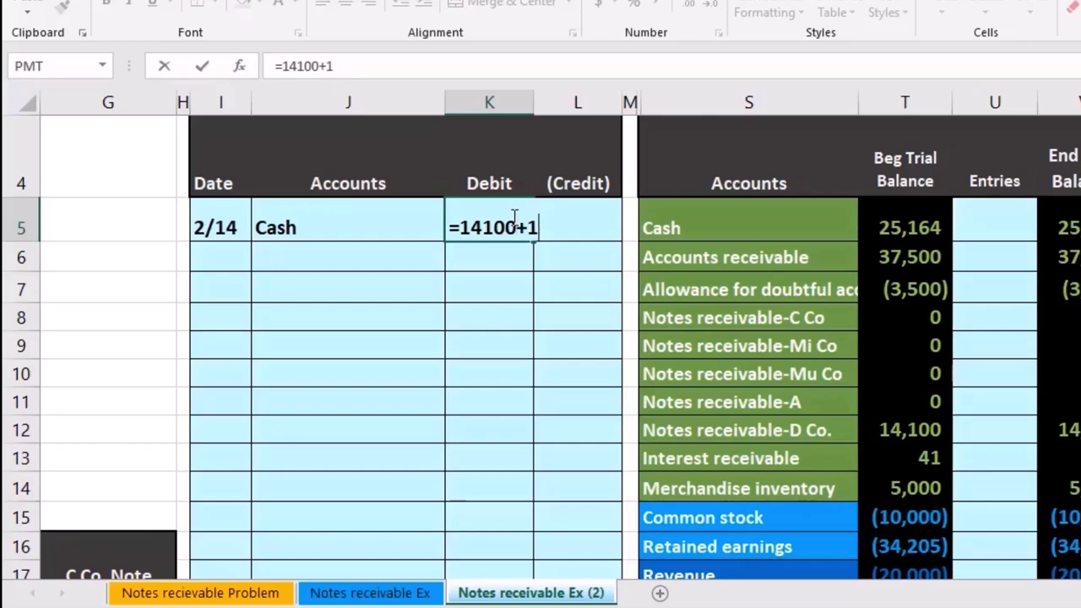
key("Return")
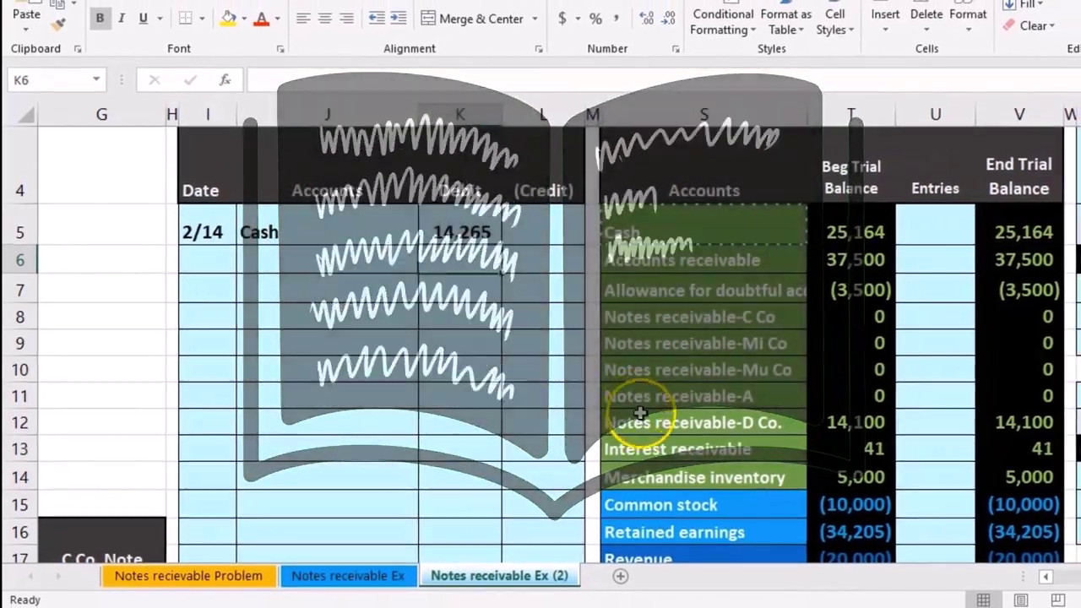
Copy the Notes receivable-D Co. account name from the trial balance into J6 as values and indent it as a credit line.
left_click(770, 435)
left_click_drag(729, 430, 844, 424)
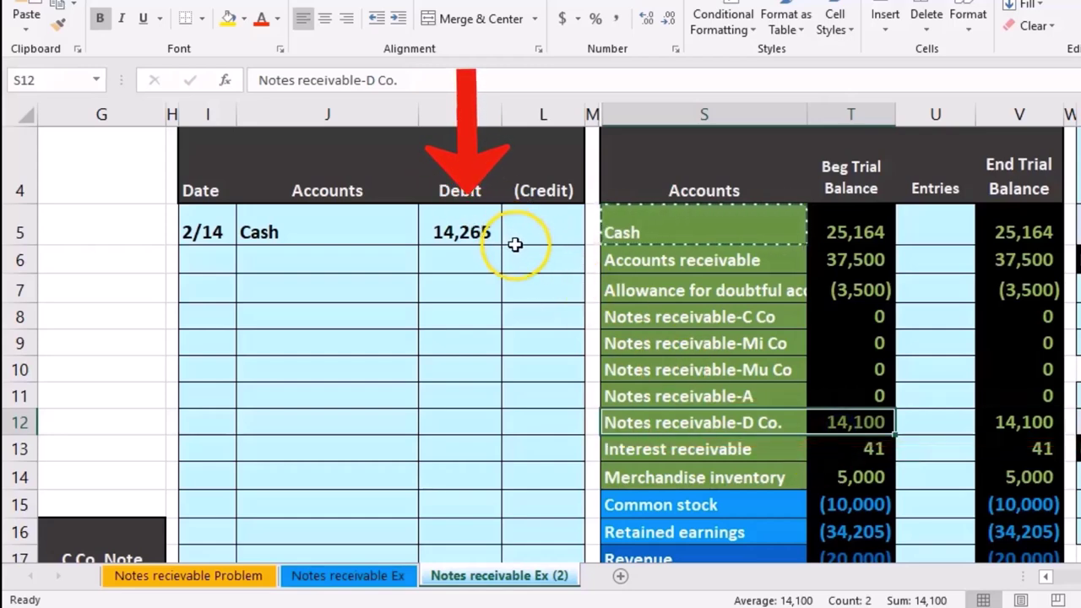
left_click(842, 452)
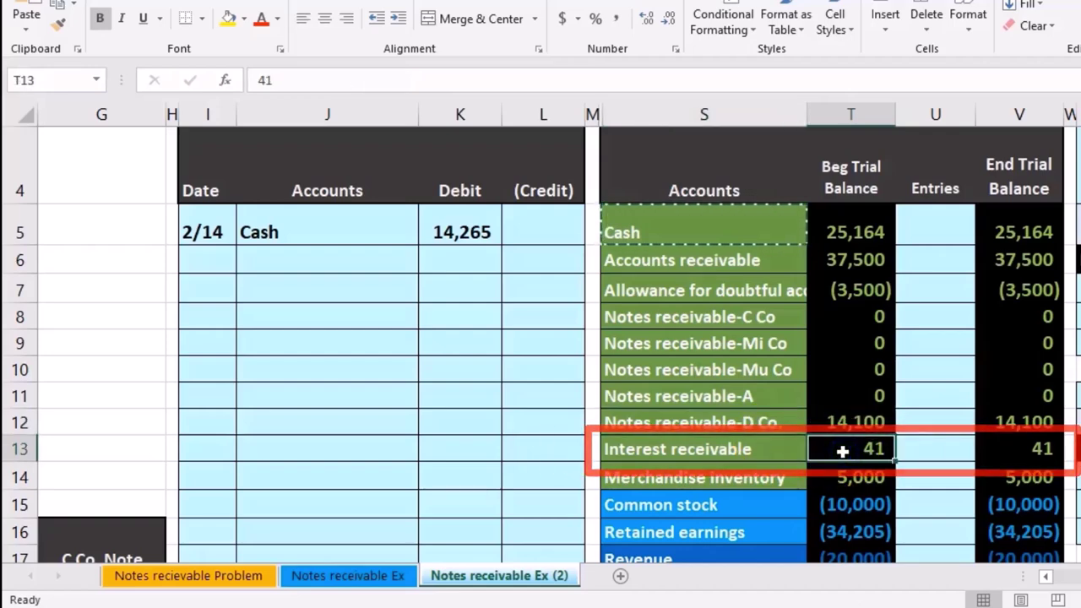
left_click(849, 423)
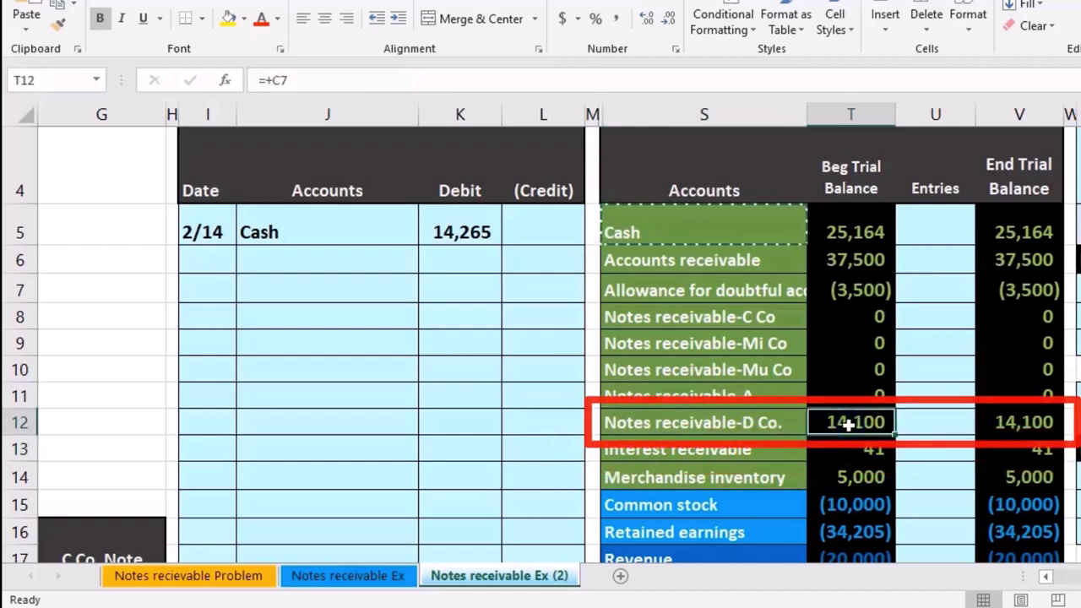
left_click(747, 420)
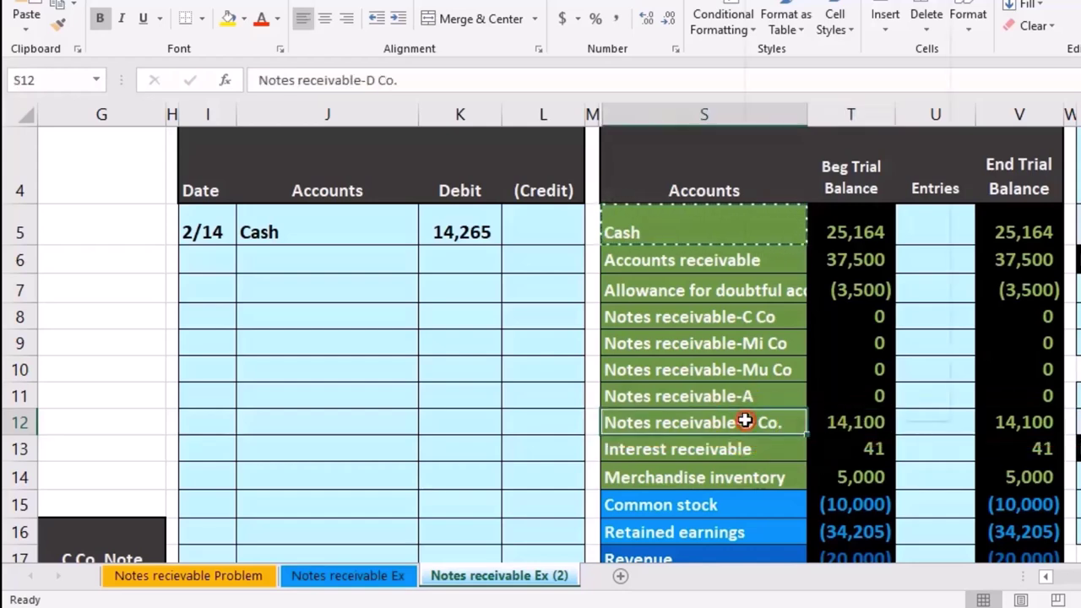
right_click(745, 421)
left_click(768, 17)
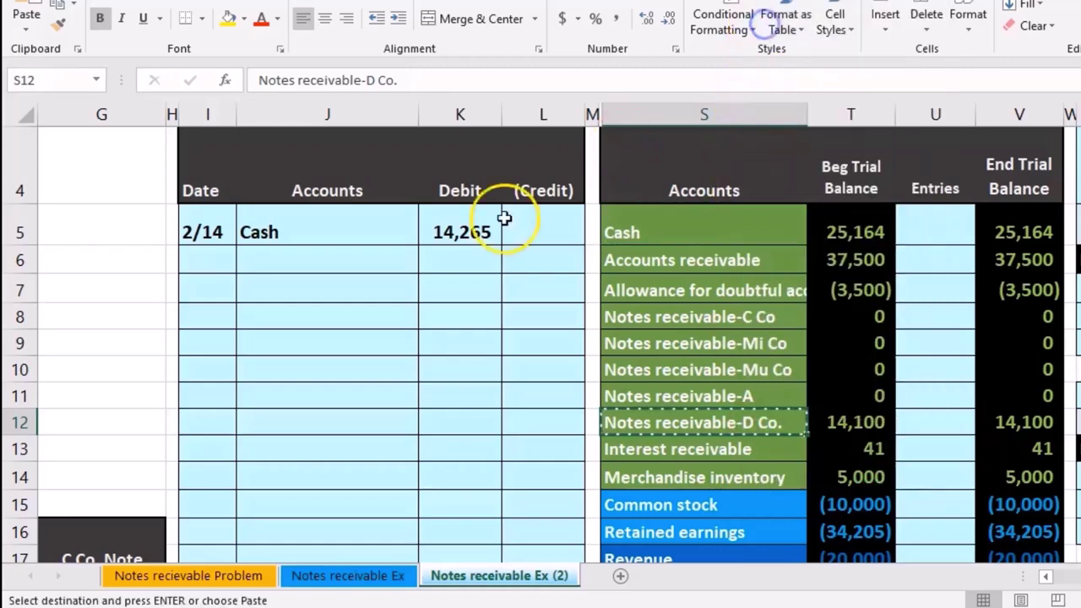
left_click(327, 245)
left_click(328, 259)
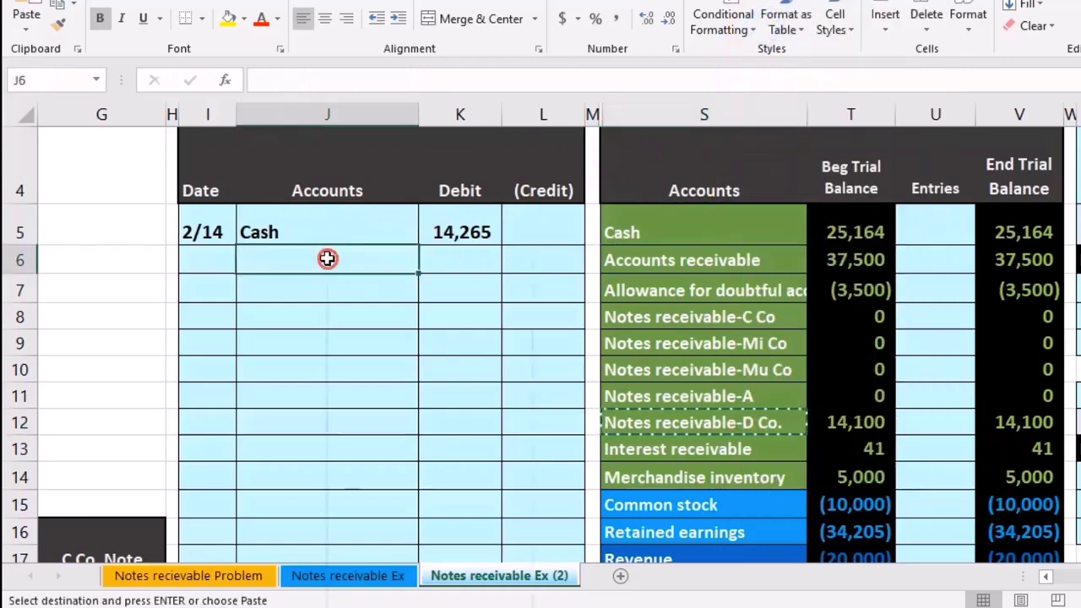
right_click(328, 259)
left_click(396, 342)
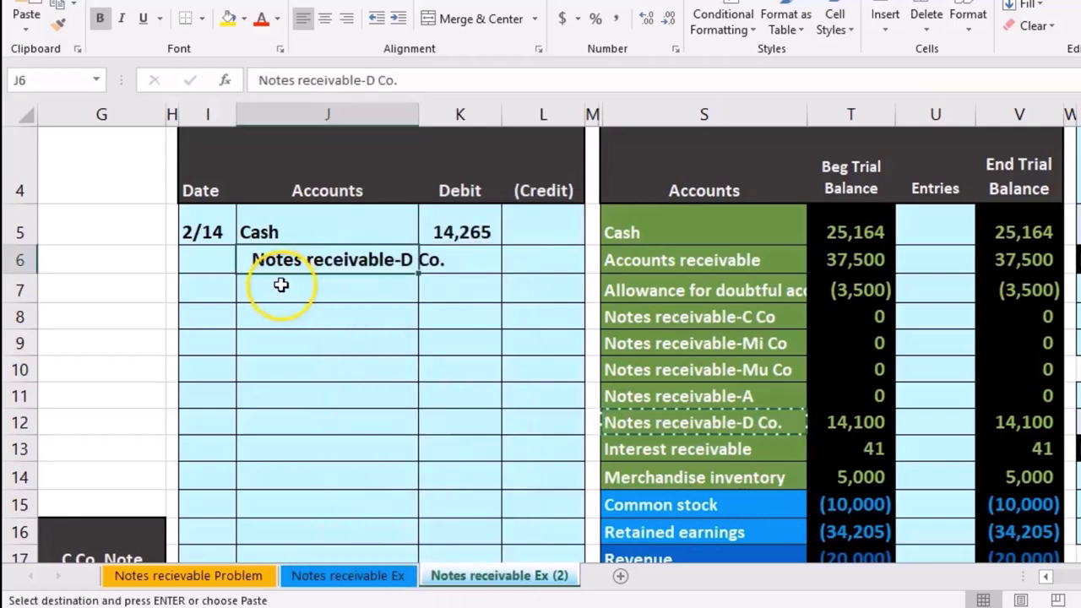
Enter the Notes receivable-D Co. credit in L6 as -14100.
left_click(510, 269)
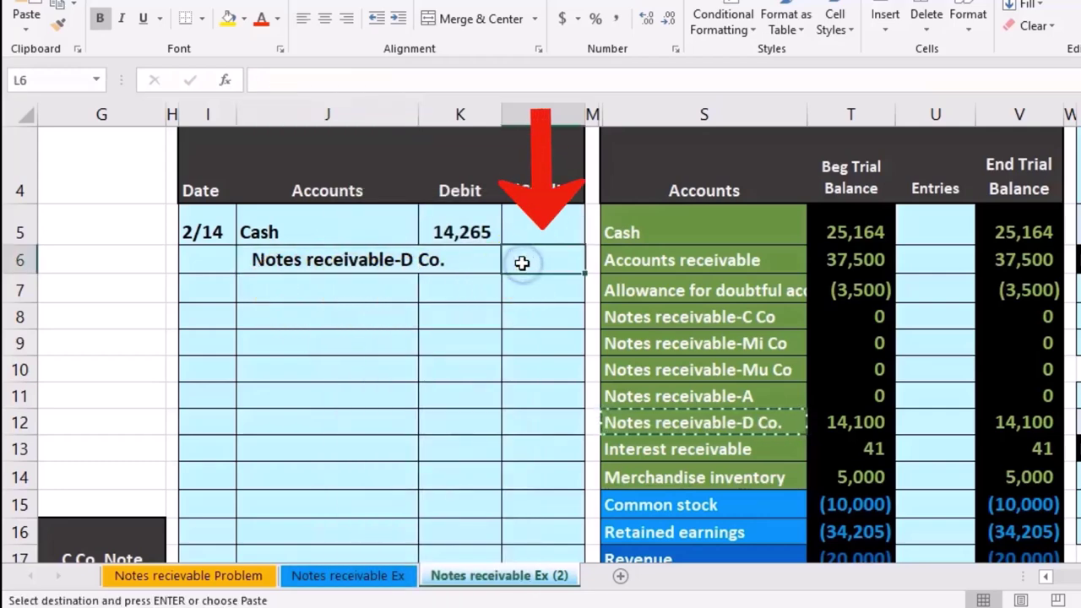
type("-")
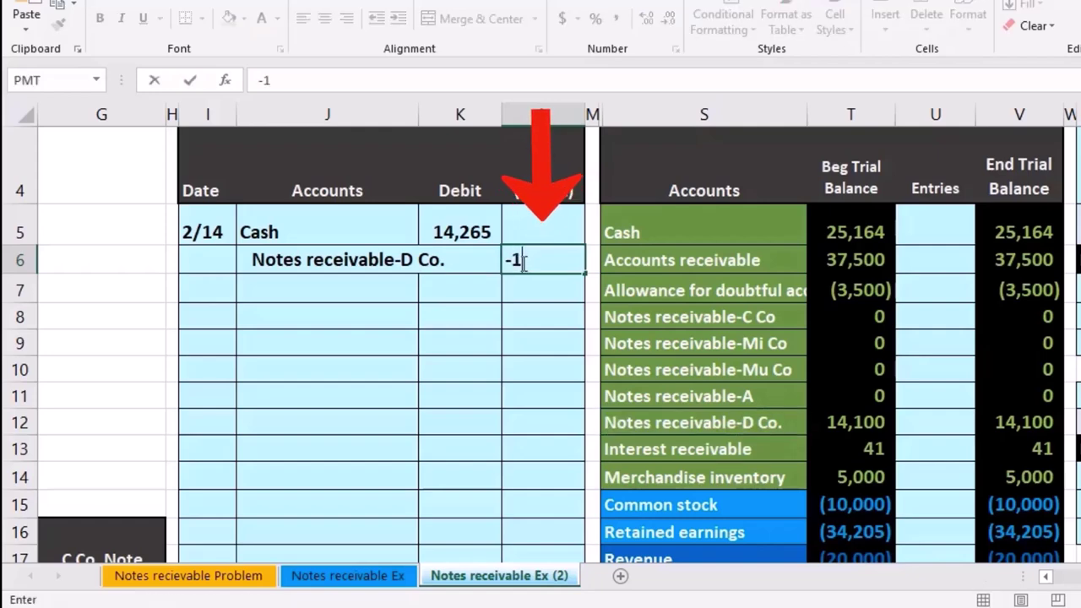
type("14100")
key("Return")
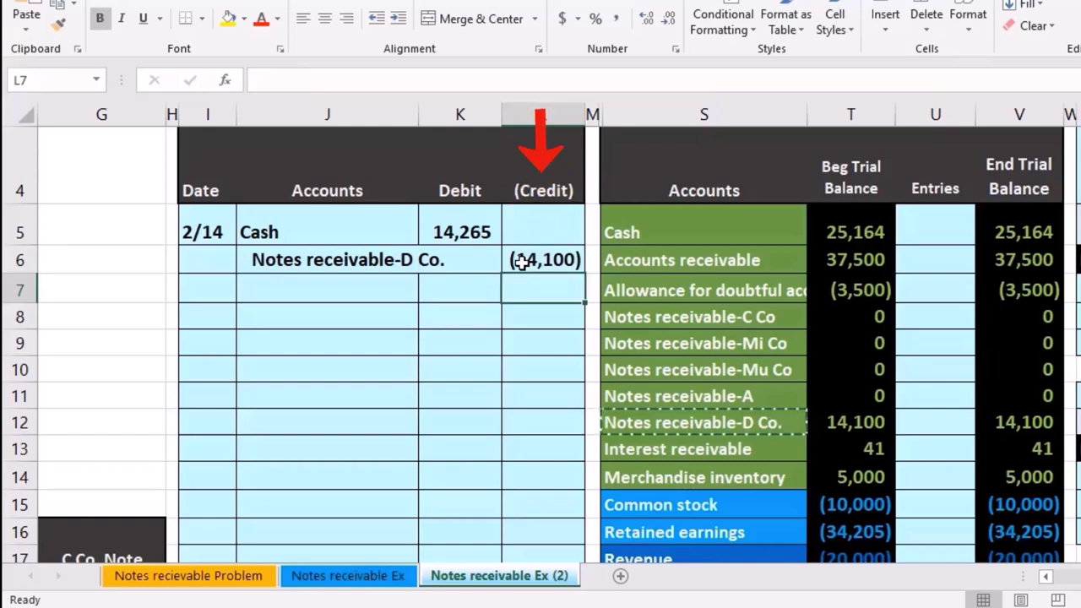
Copy the Interest receivable account name from the trial balance and paste it as values into the journal's Accounts cell J7.
left_click_drag(630, 447, 823, 440)
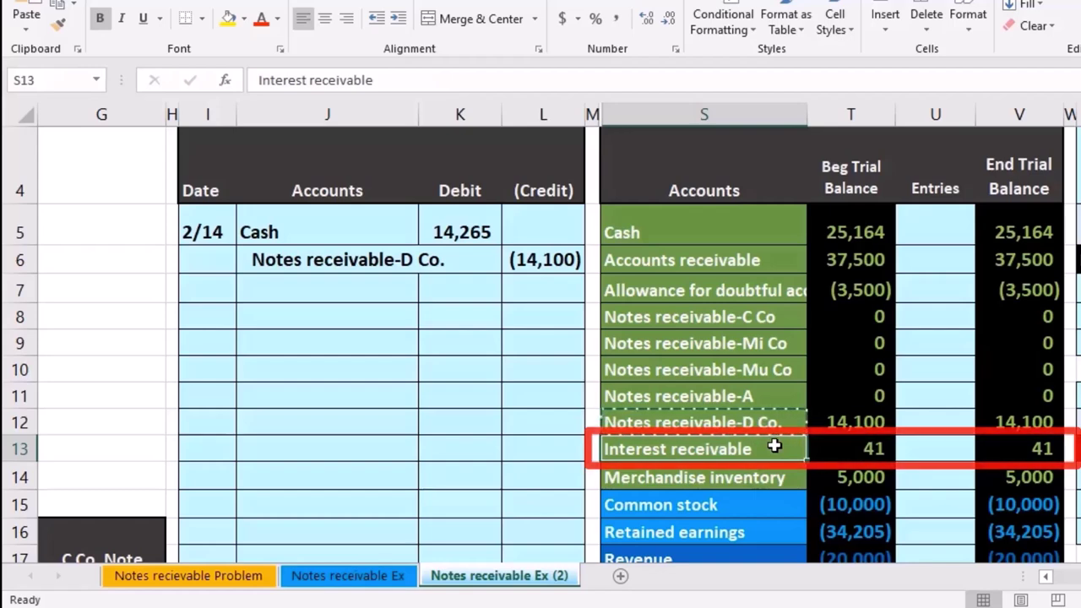
right_click(776, 449)
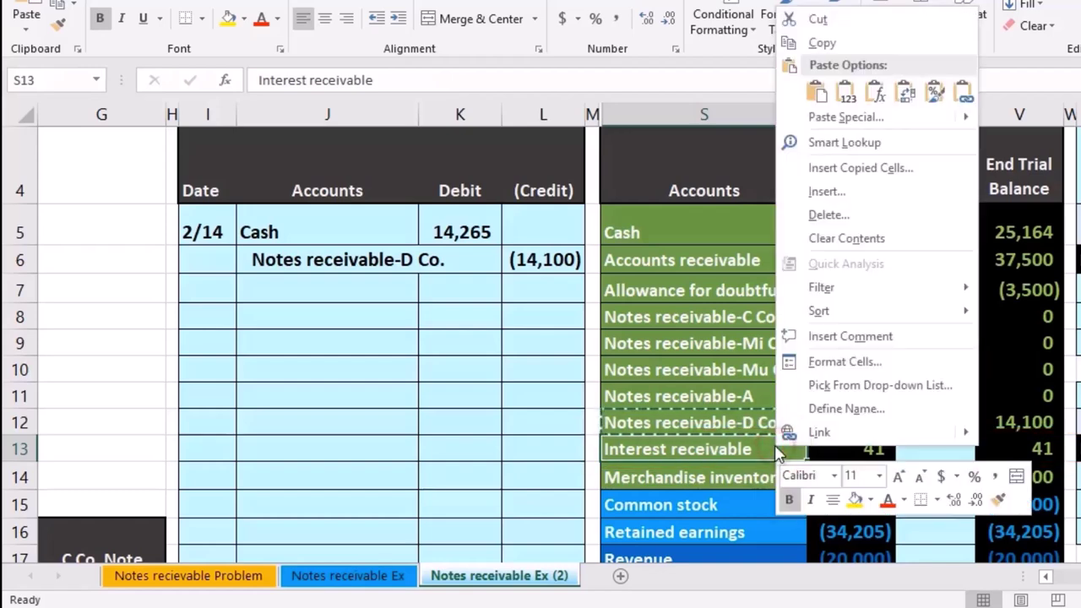
left_click(806, 44)
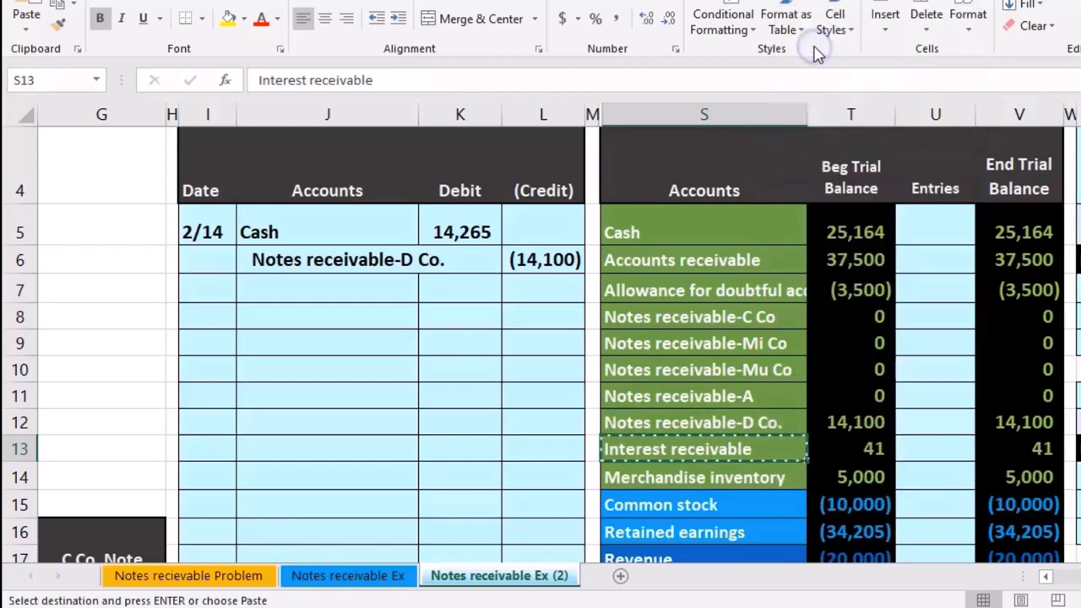
left_click(344, 297)
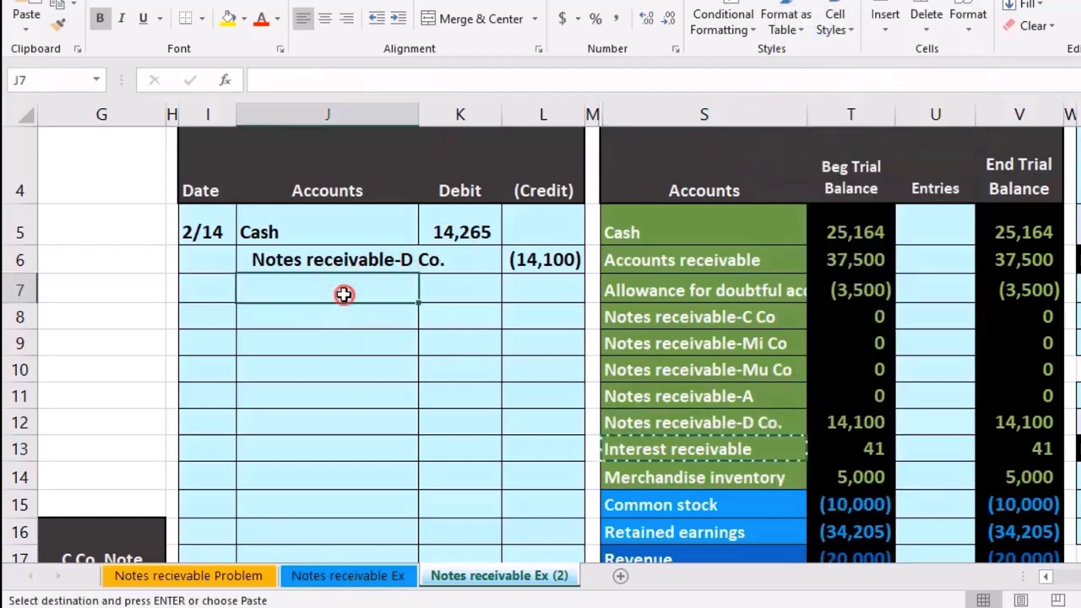
right_click(343, 294)
left_click(426, 385)
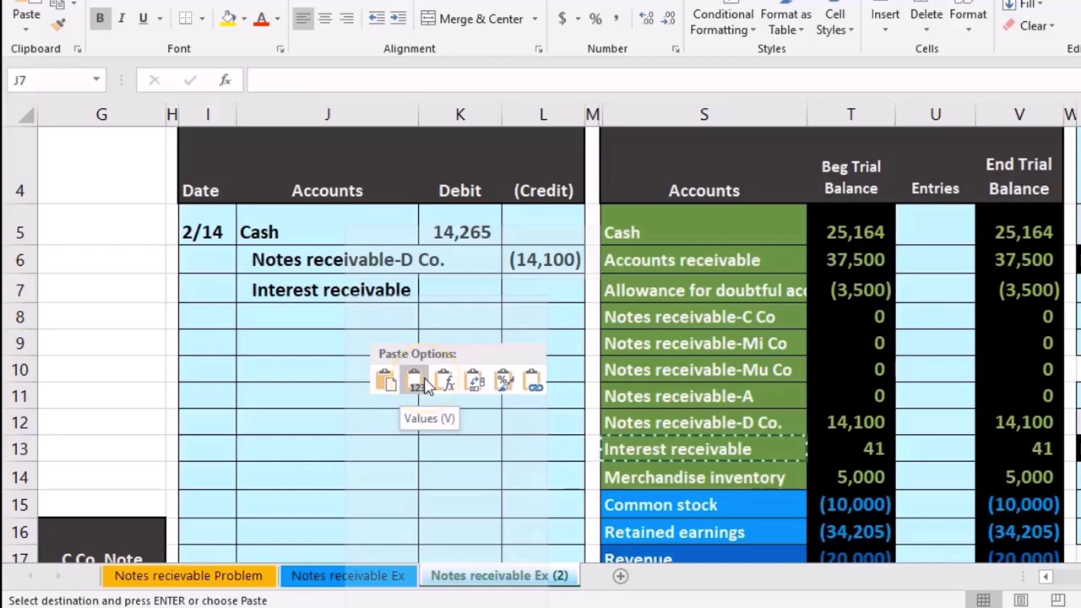
Enter the Interest receivable credit in L7 as -41.
left_click(524, 293)
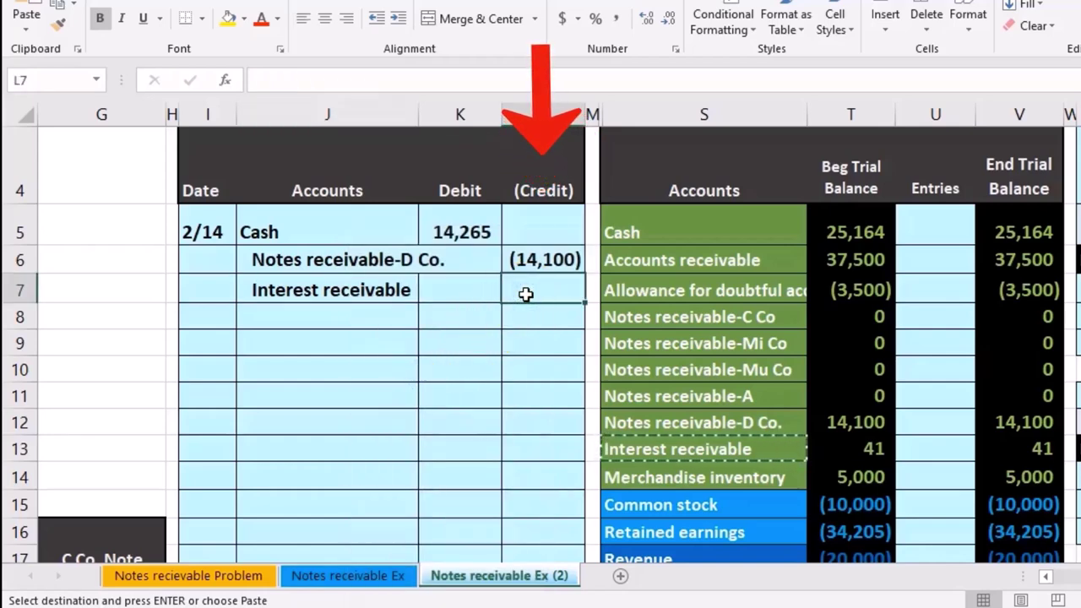
type("-")
type("41")
key("Return")
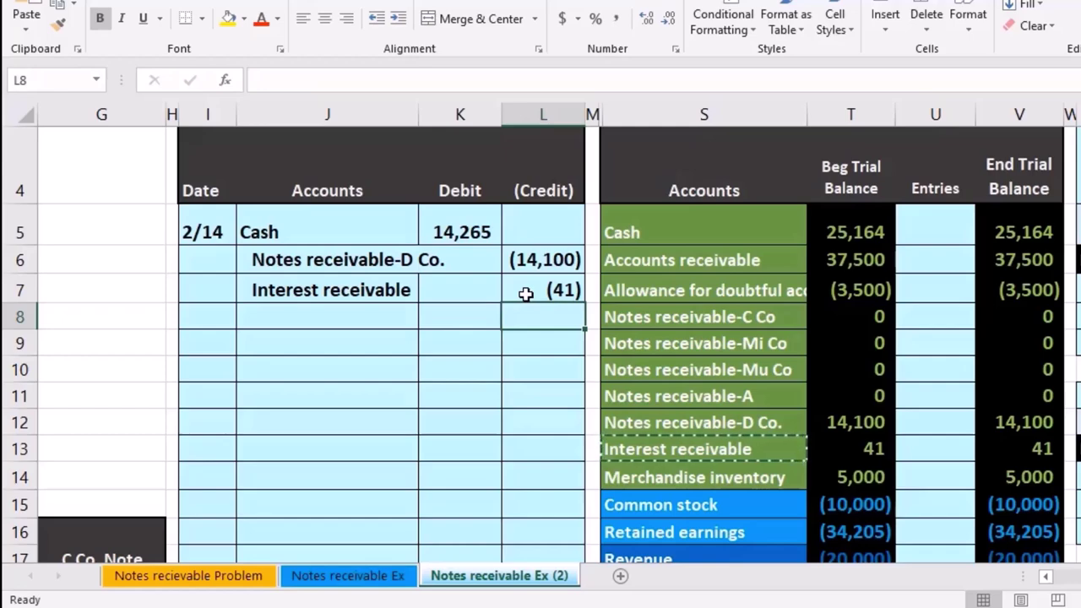
Check the Interest revenue line in the trial balance and compute the entry's balancing credit in L8 as -SUM(K5:L7).
scroll(526, 293, "down", 1)
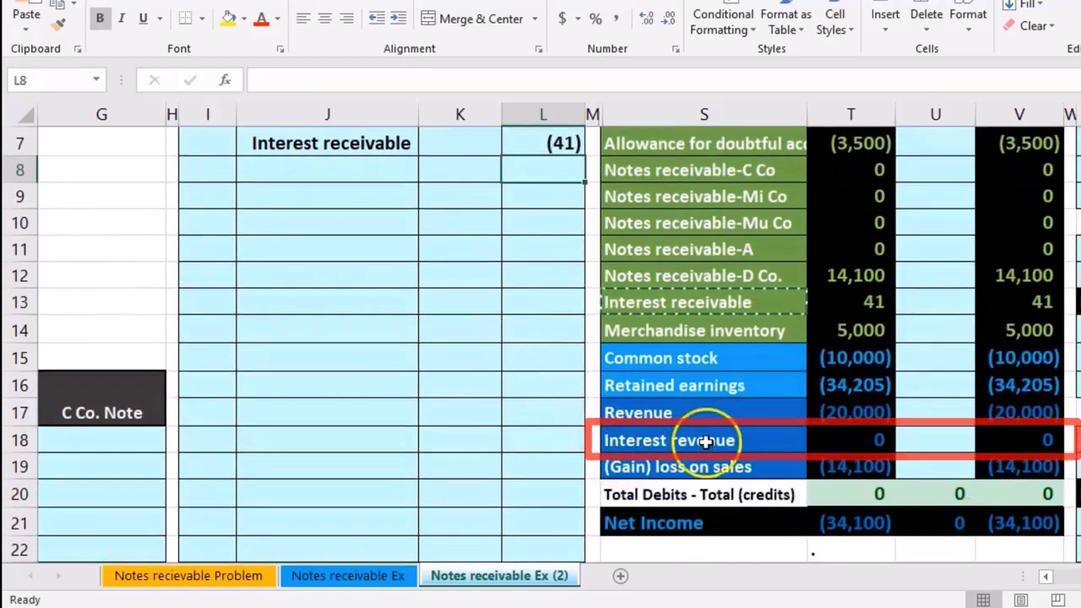
left_click(836, 440)
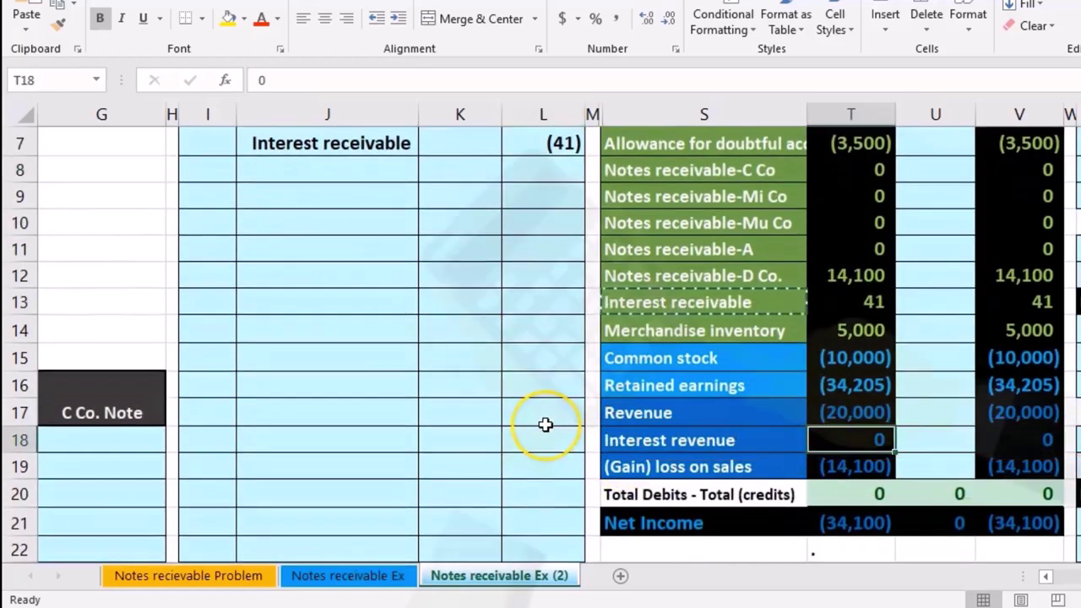
scroll(545, 424, "up", 1)
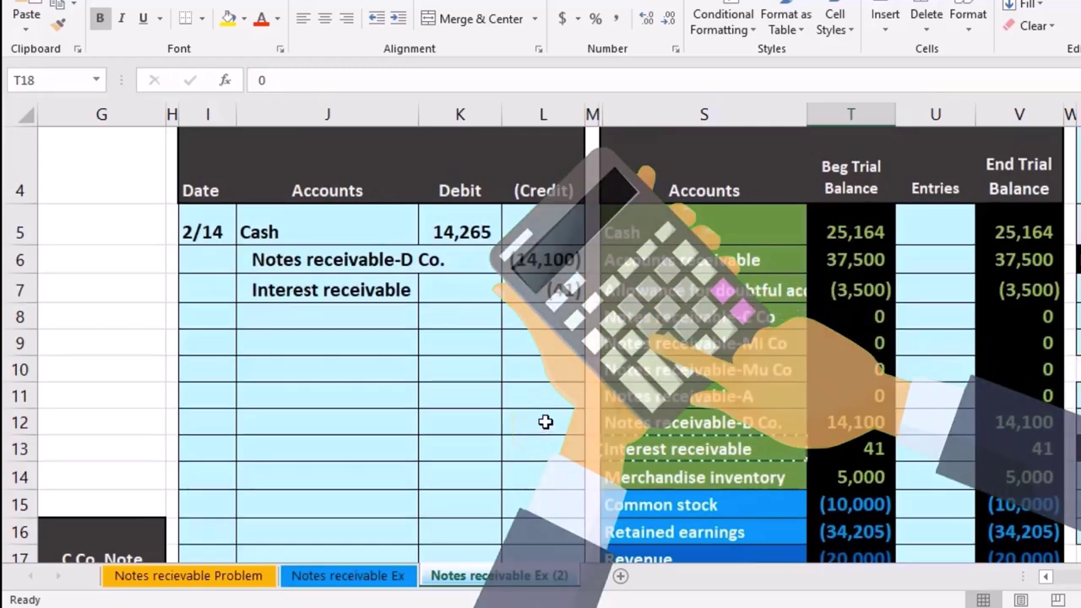
left_click(537, 287)
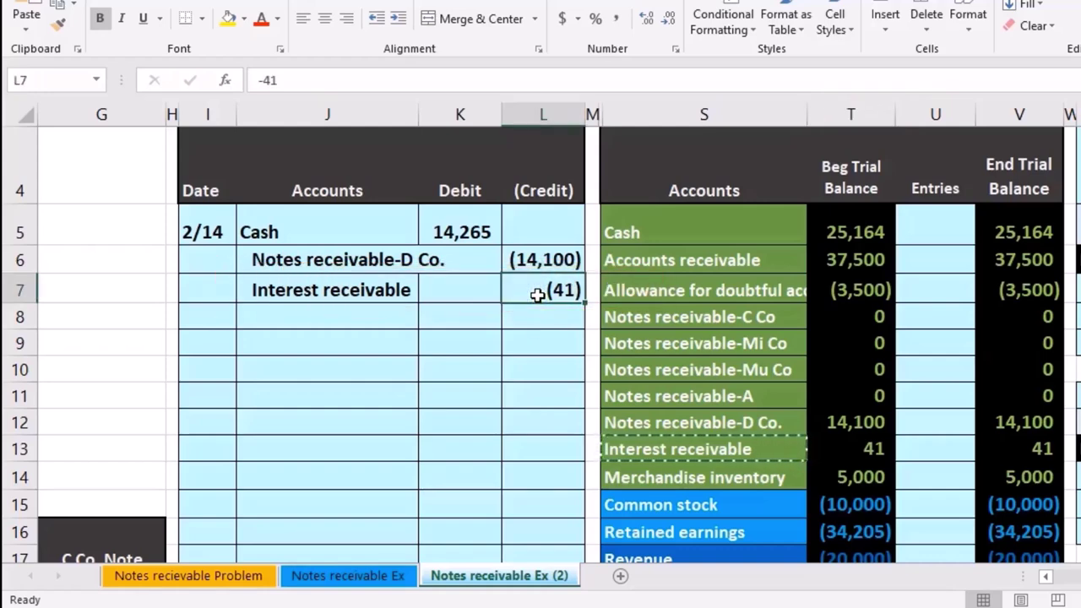
left_click_drag(477, 242, 519, 282)
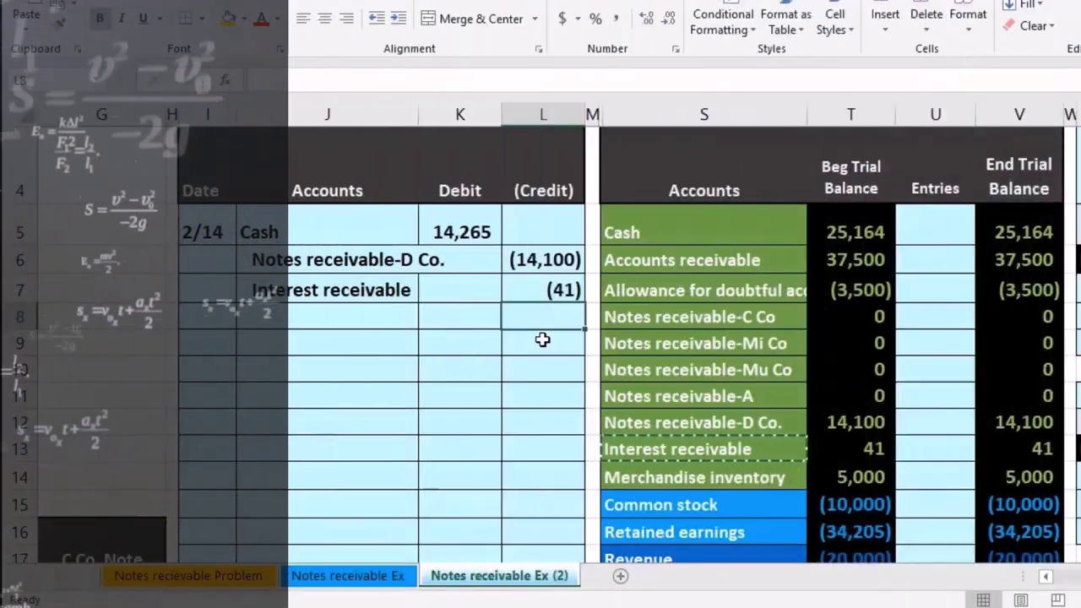
type("-su")
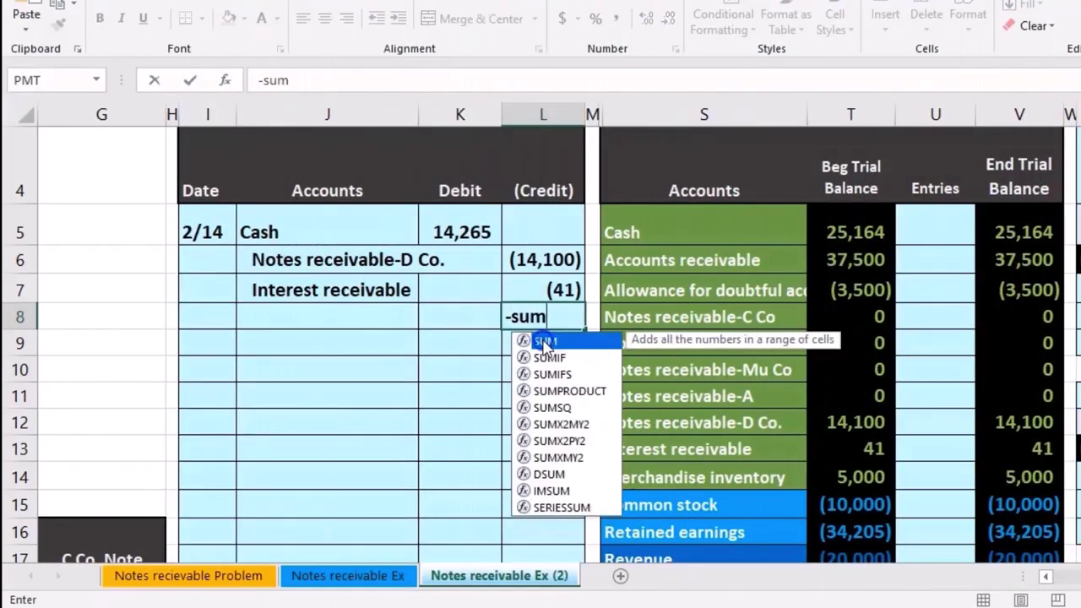
type("m")
double_click(545, 342)
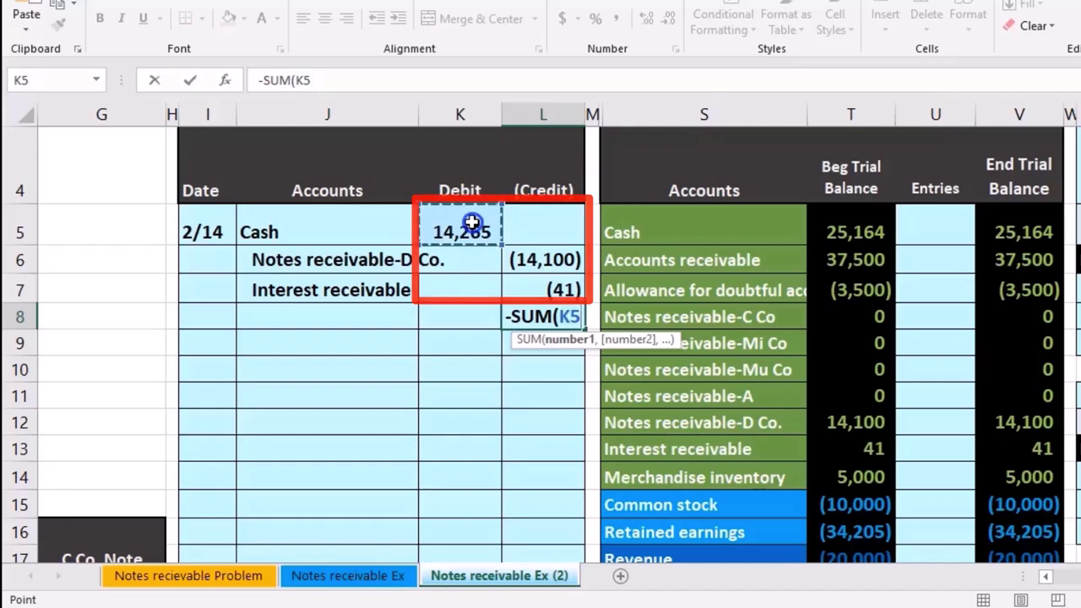
left_click_drag(473, 223, 512, 262)
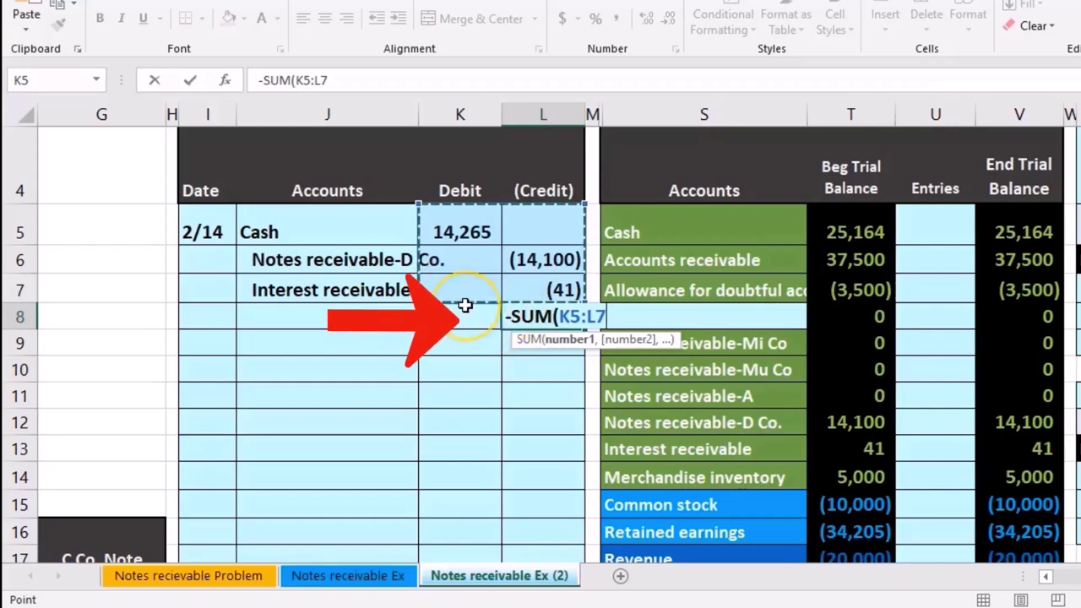
key("Return")
Check the balancing credit by totalling L6:L7, reviewing the Cash debit, and subtracting 41 from 165 in the Calculator.
left_click_drag(535, 259, 535, 279)
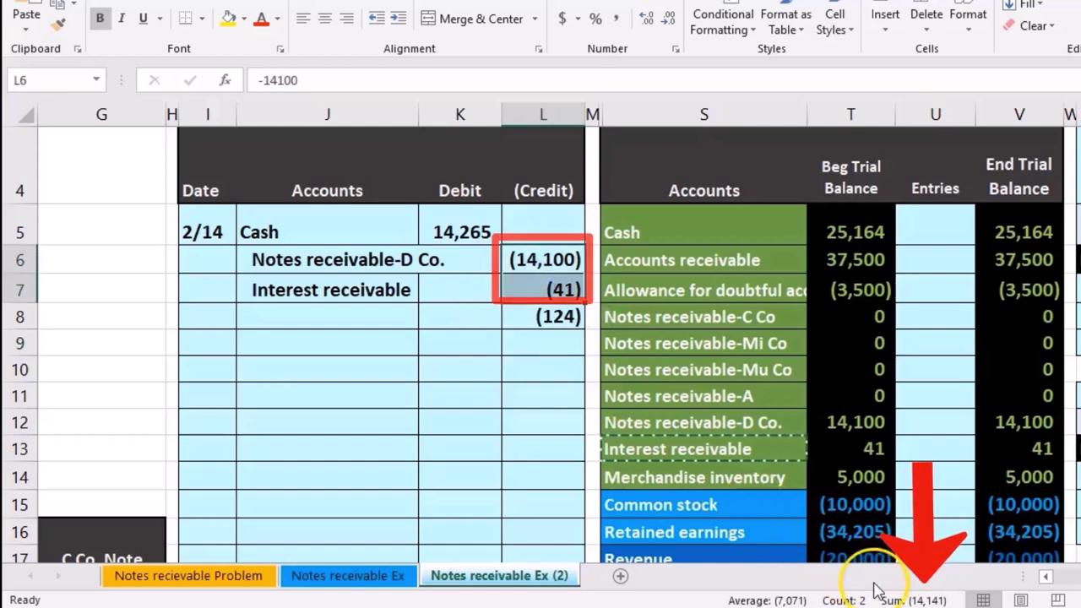
left_click(460, 233)
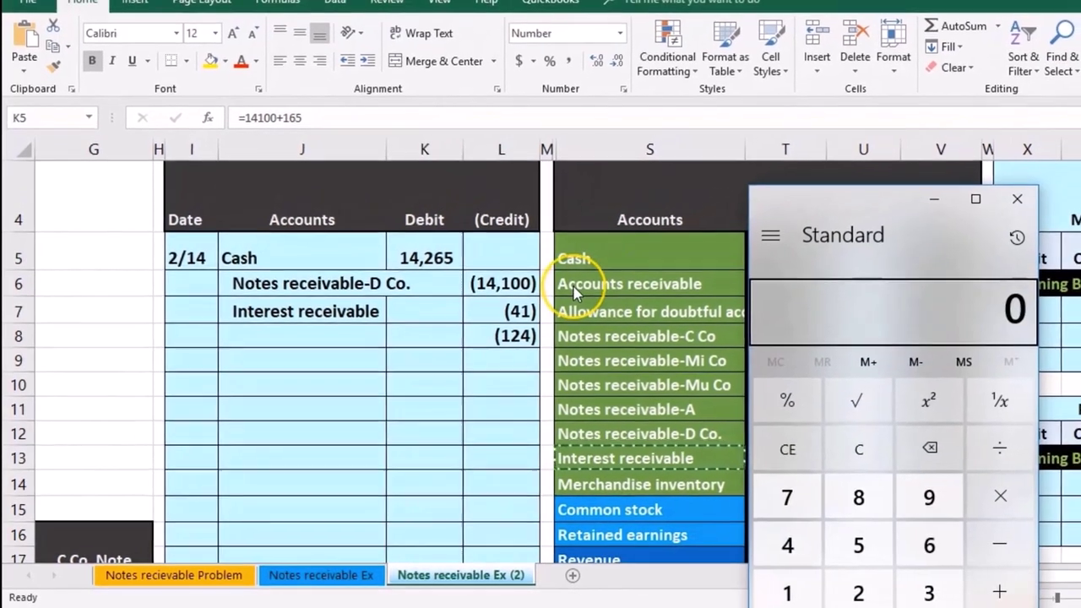
type("16")
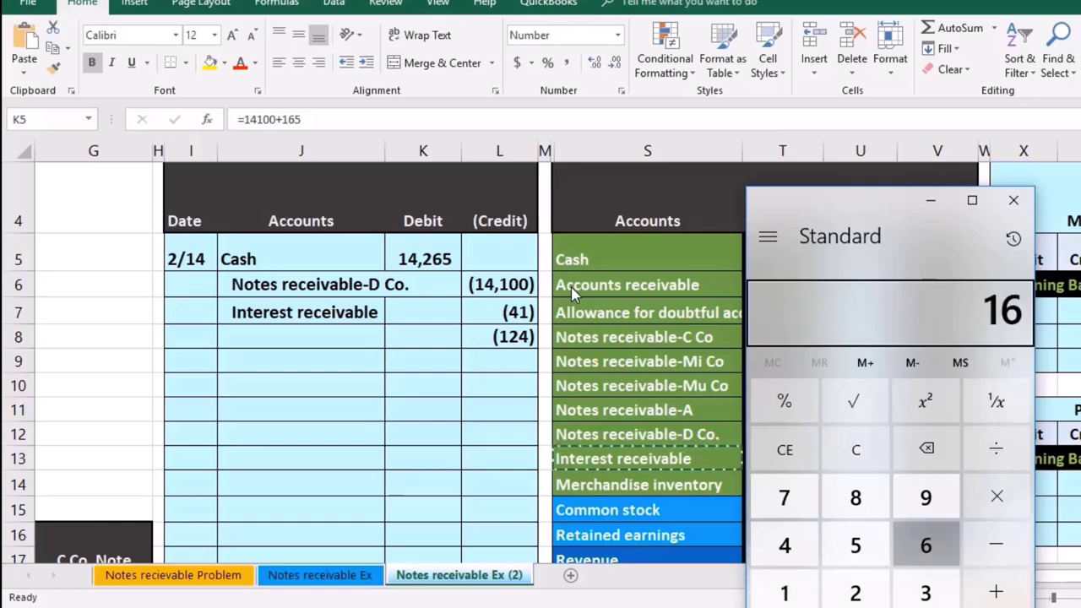
type("541")
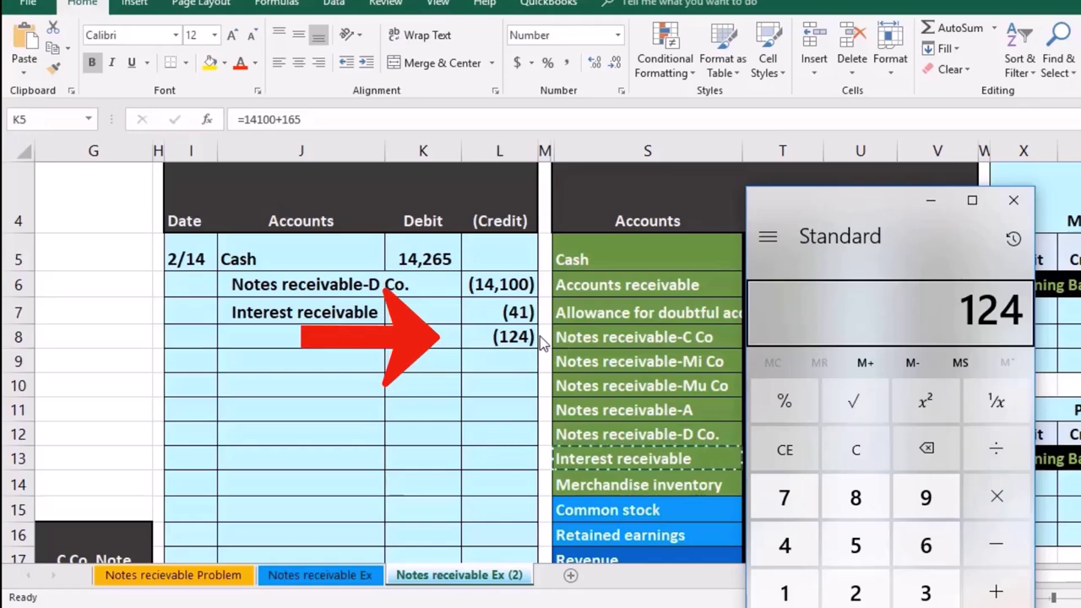
left_click(1014, 200)
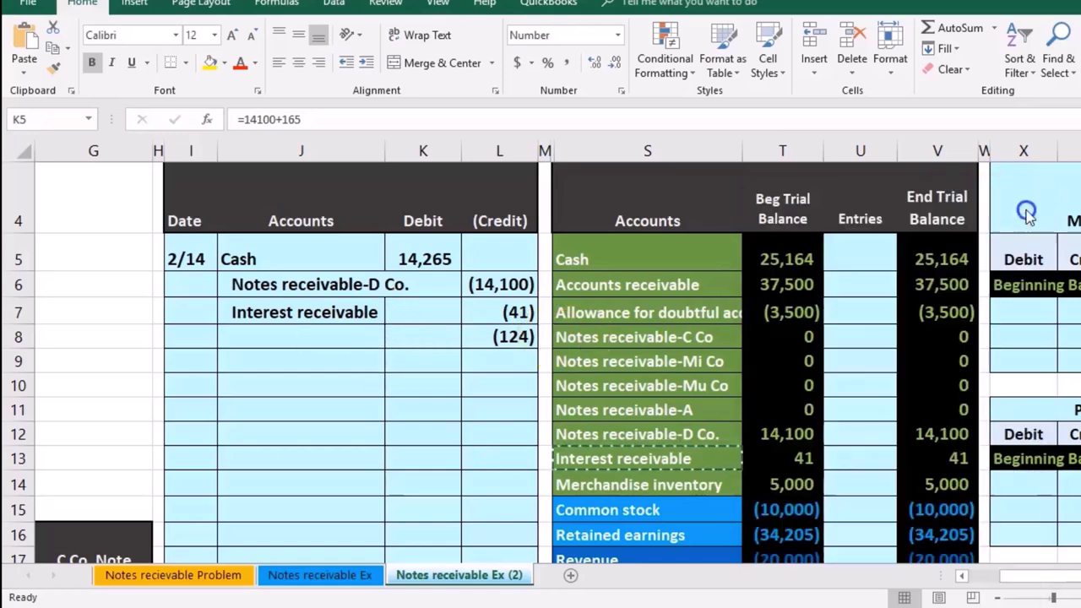
Copy the Interest revenue account name from the trial balance and paste it as values into the journal's Accounts cell J8.
left_click(372, 337)
left_click(755, 407)
scroll(755, 407, "down", 1)
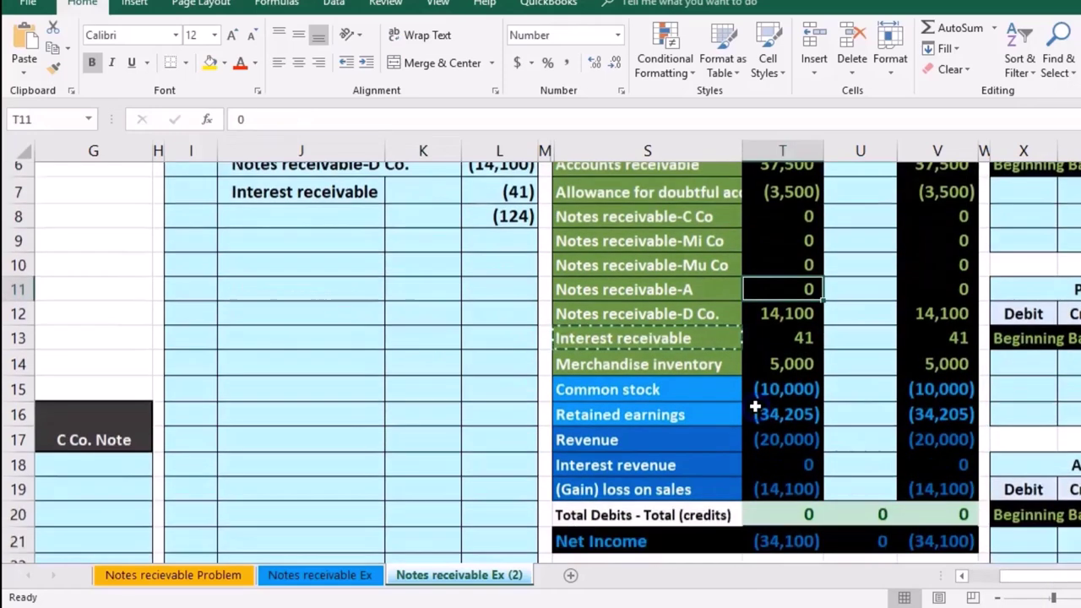
left_click(691, 456)
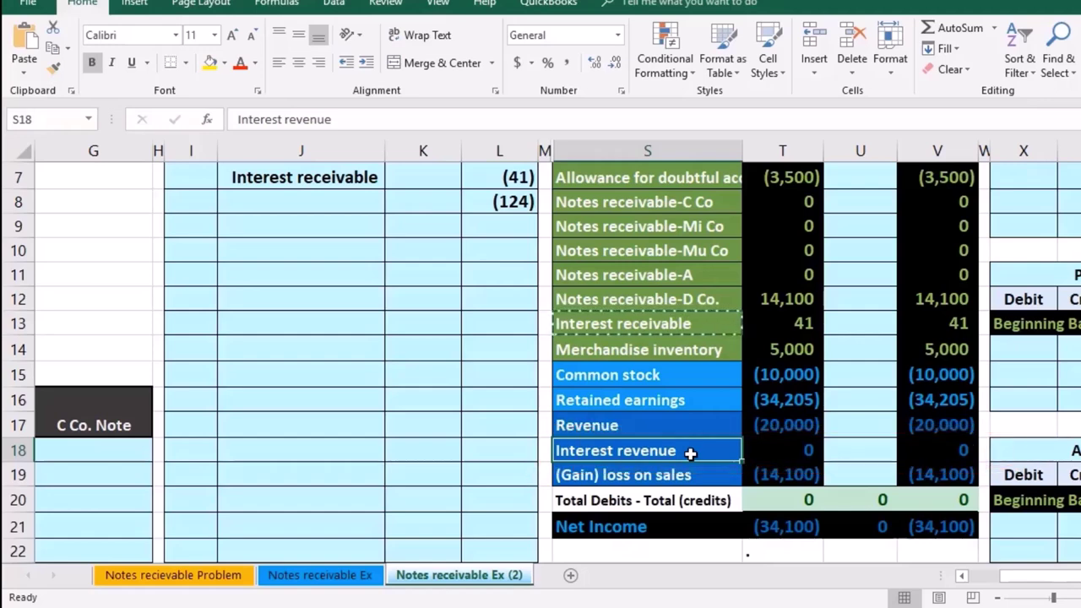
right_click(690, 454)
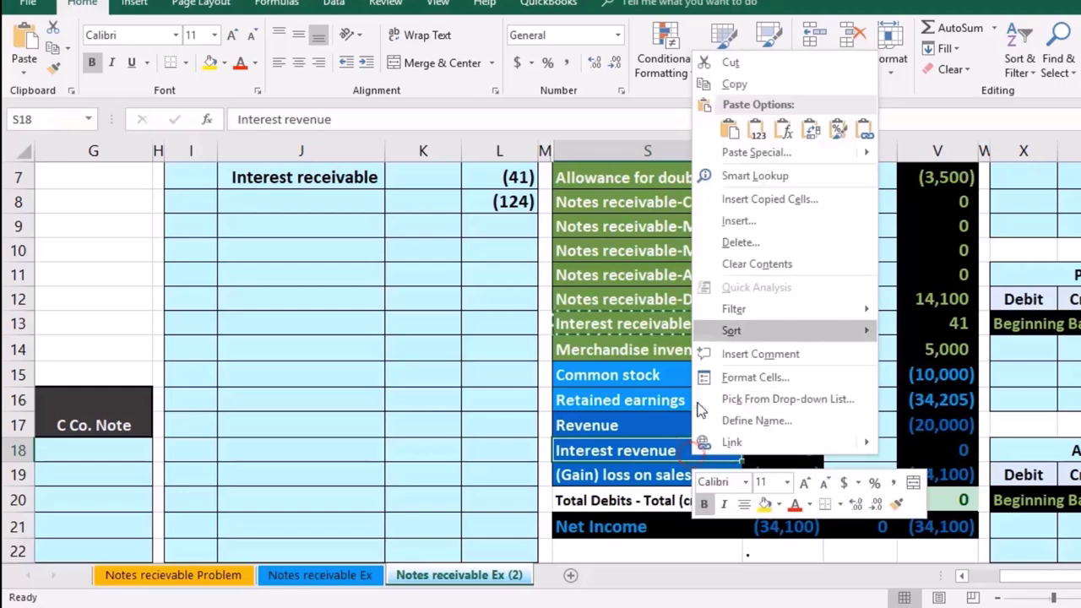
left_click(715, 93)
left_click(343, 206)
scroll(305, 367, "up", 1)
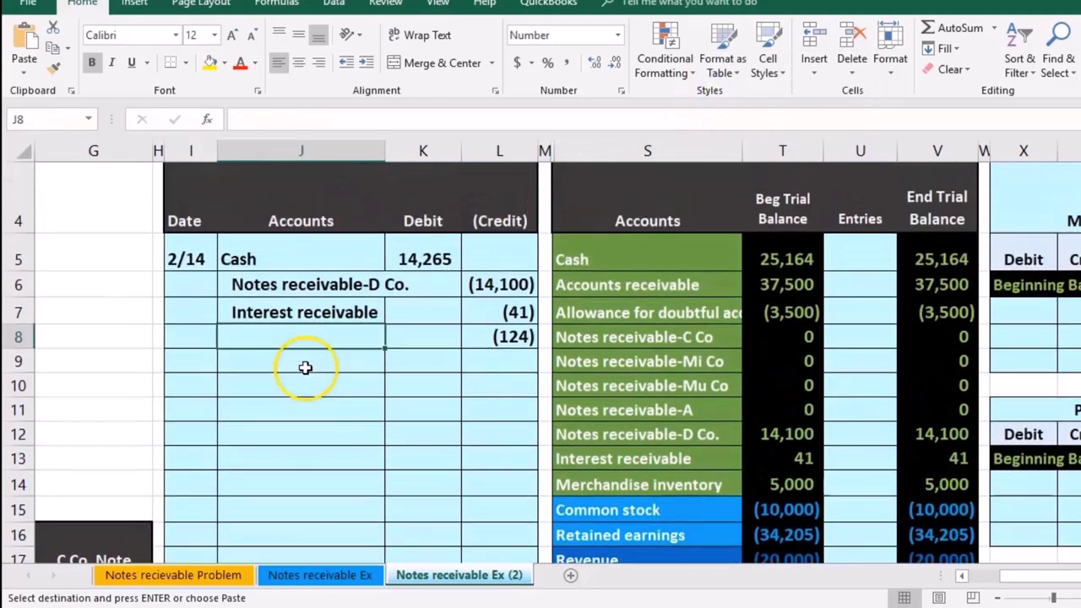
right_click(292, 333)
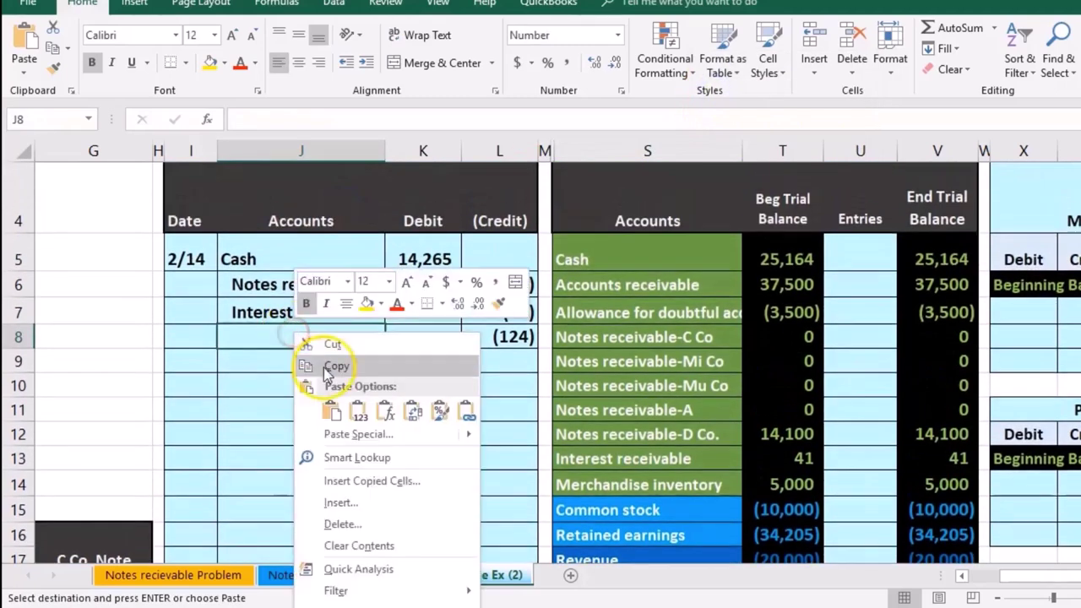
left_click(358, 411)
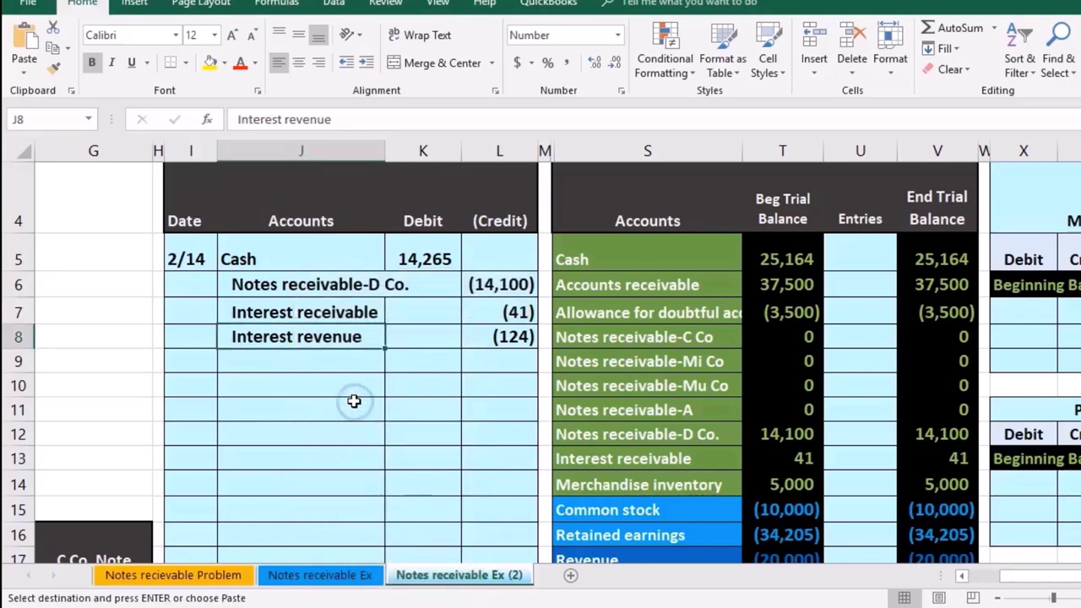
Post the journal's Cash debit to the trial balance by entering =K5 in the Entries cell U5.
left_click_drag(308, 250, 405, 258)
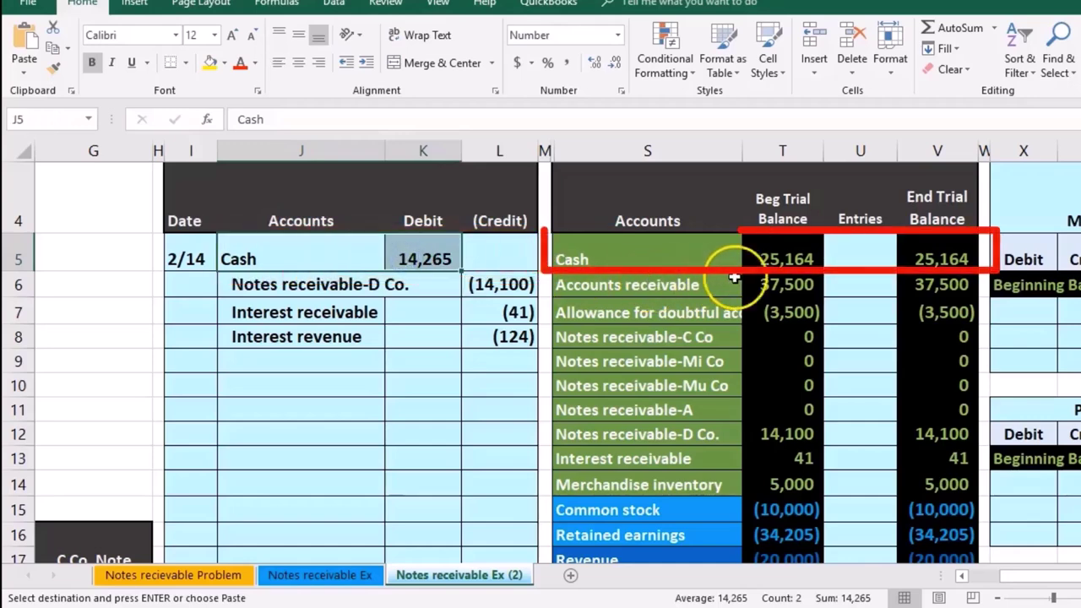
left_click_drag(845, 260, 845, 298)
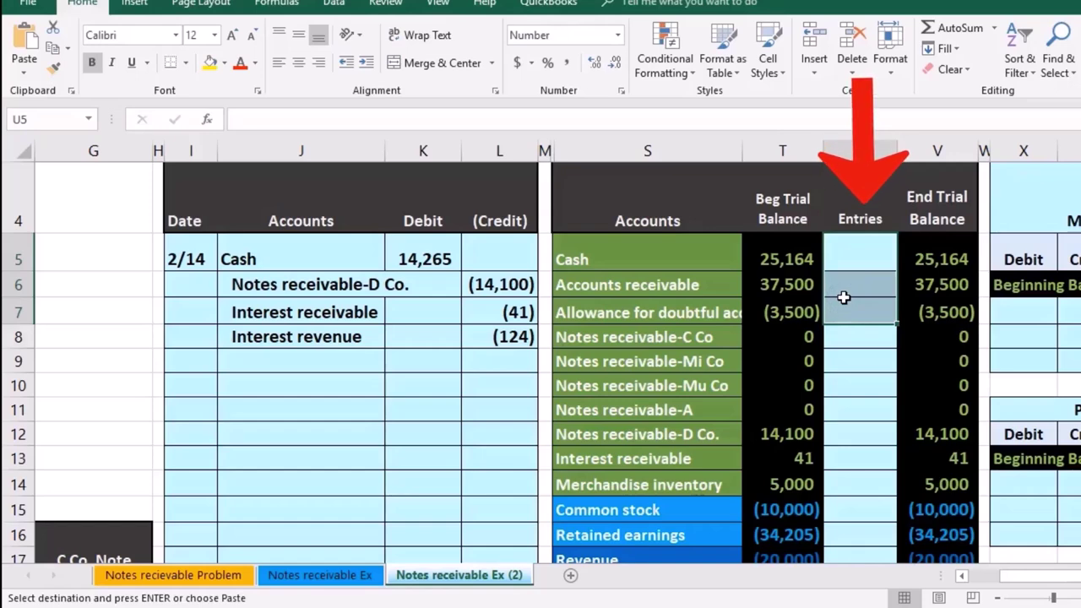
left_click(830, 268)
left_click_drag(326, 251, 424, 248)
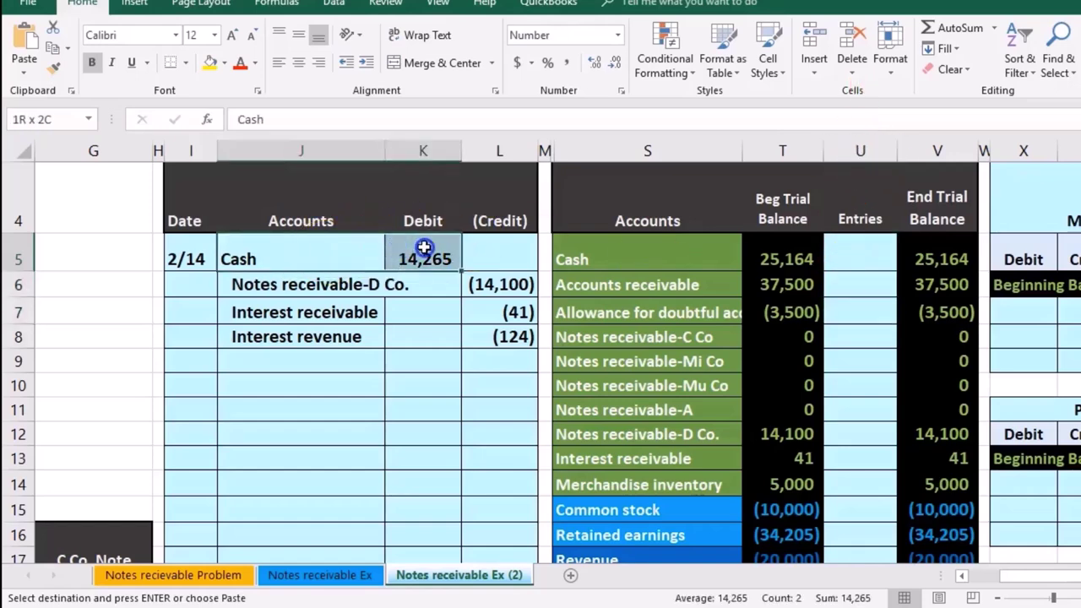
left_click(600, 262)
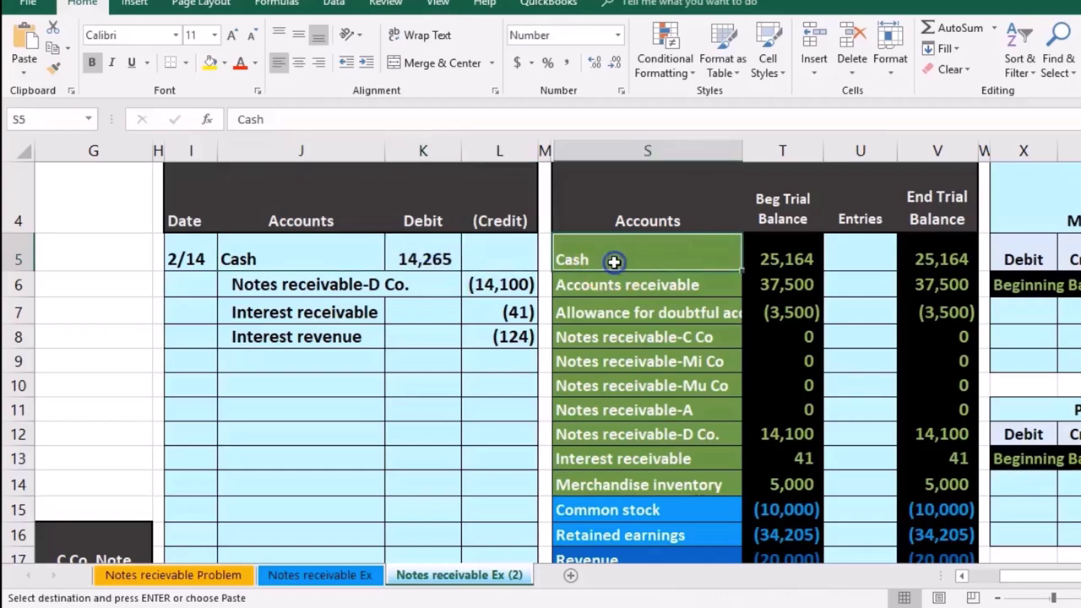
left_click(849, 261)
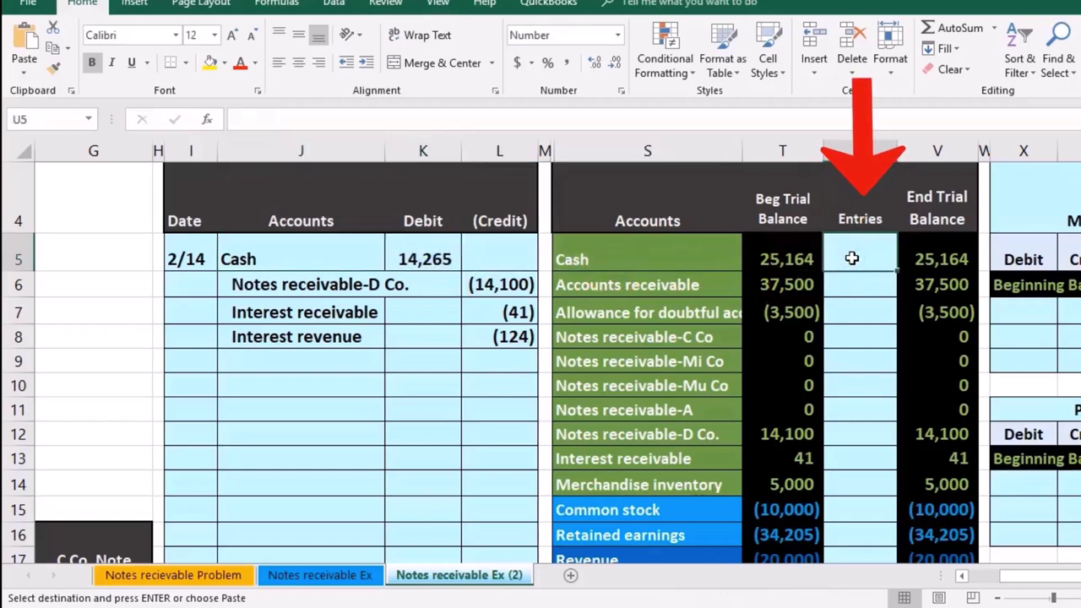
type("=")
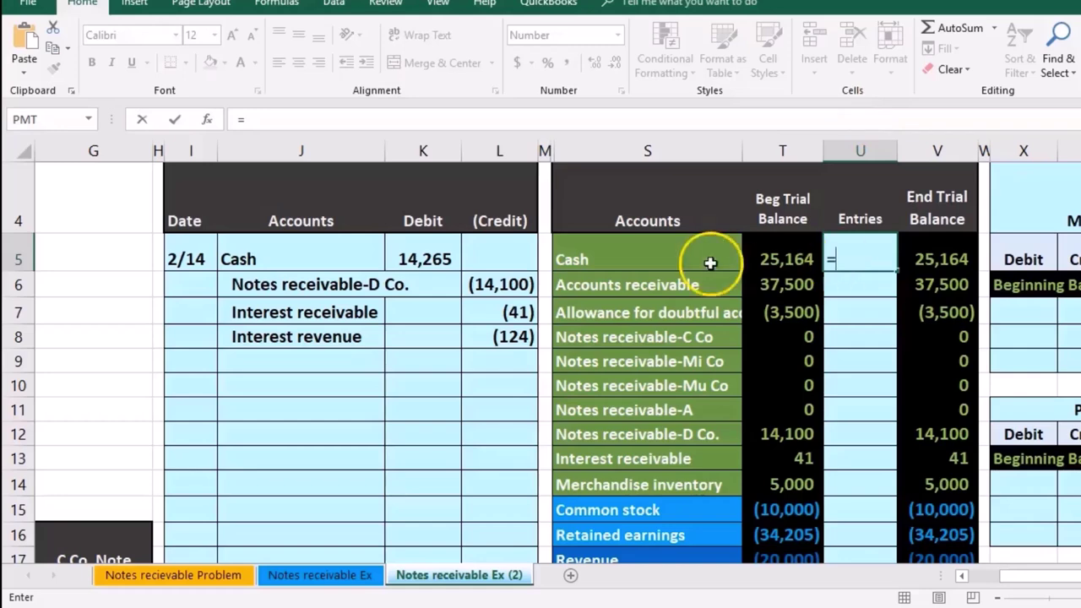
left_click(438, 256)
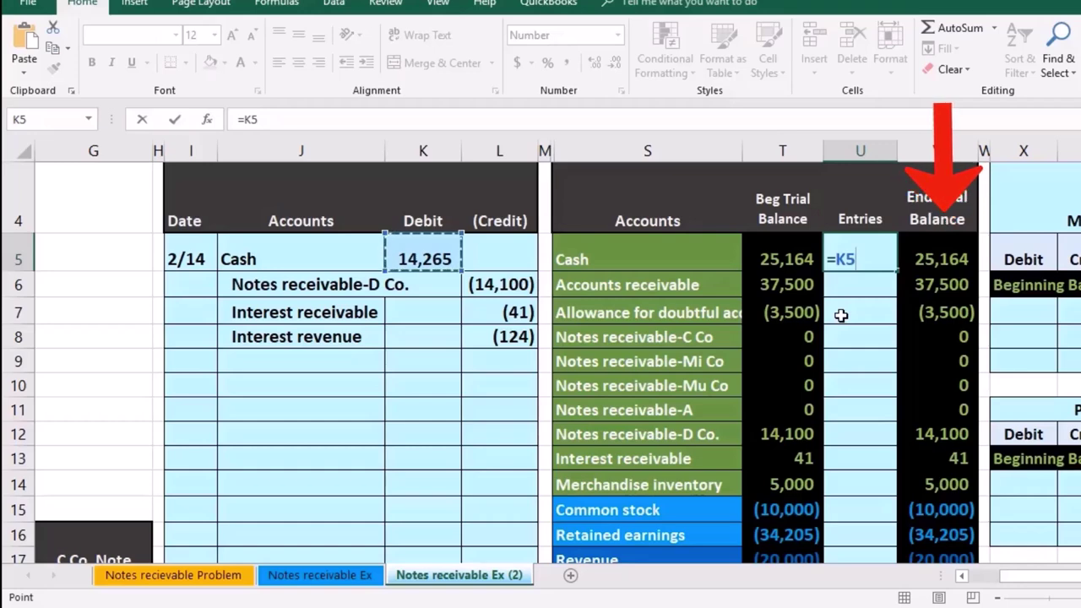
key("Return")
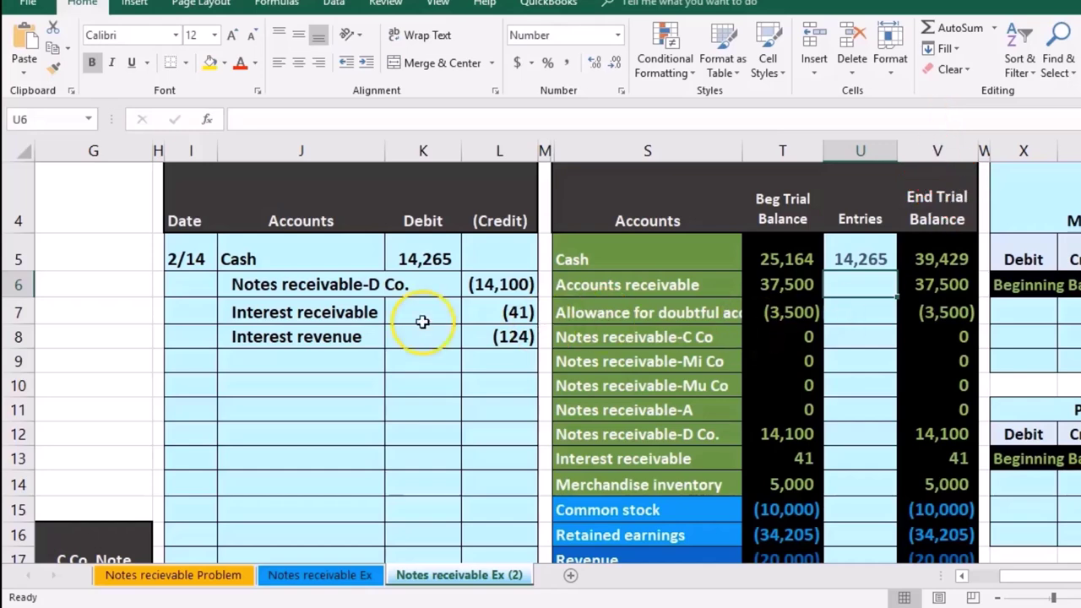
Post the journal's Notes receivable-D Co. credit to the trial balance by entering =L6 in the Entries cell U12.
left_click_drag(302, 287, 476, 287)
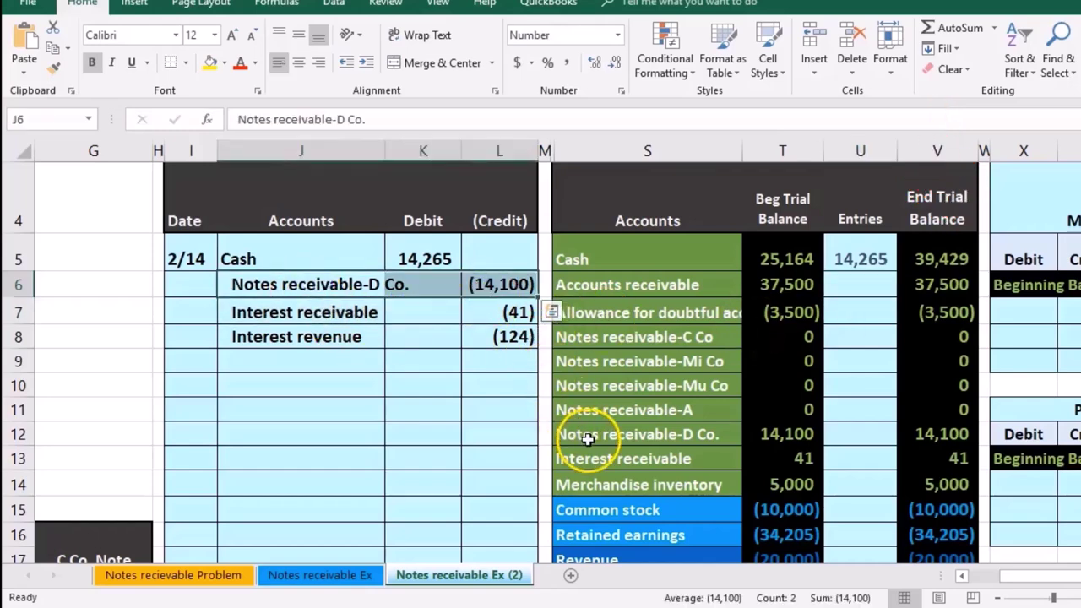
left_click(638, 439)
left_click_drag(751, 443, 763, 443)
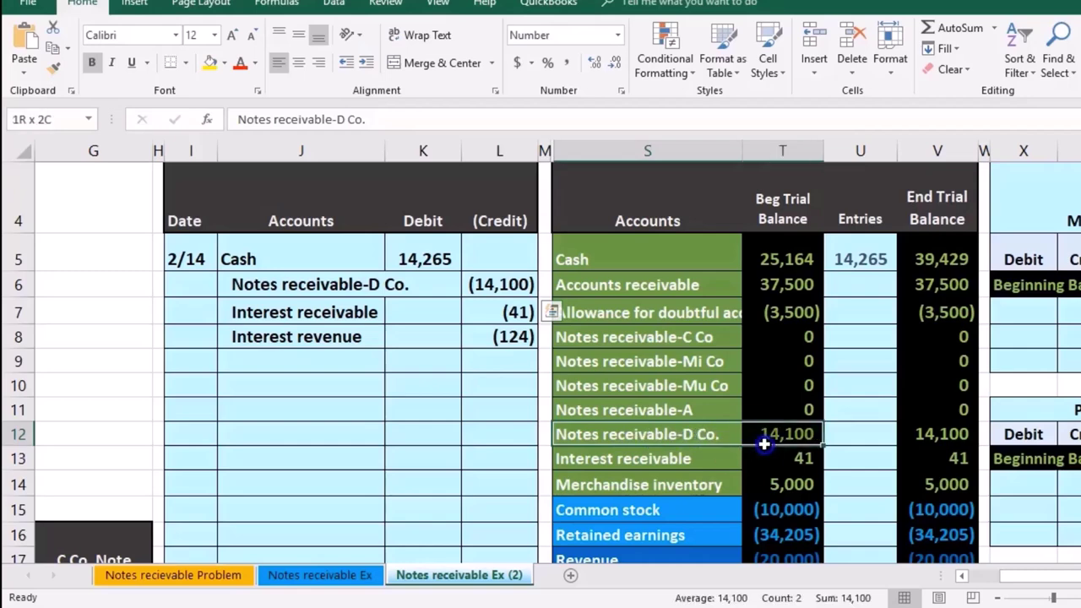
left_click(849, 428)
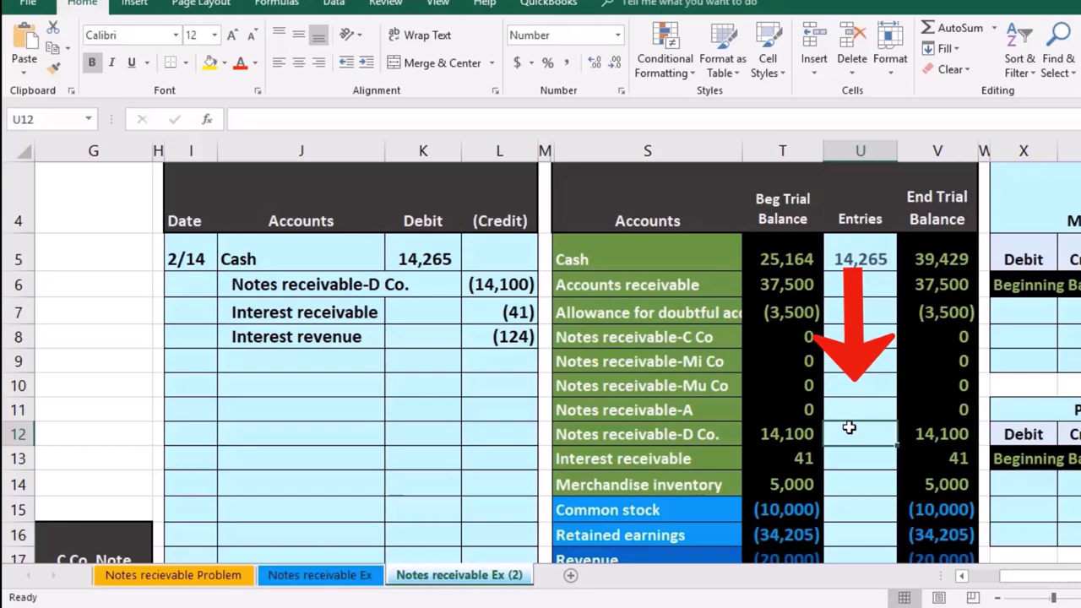
type("=")
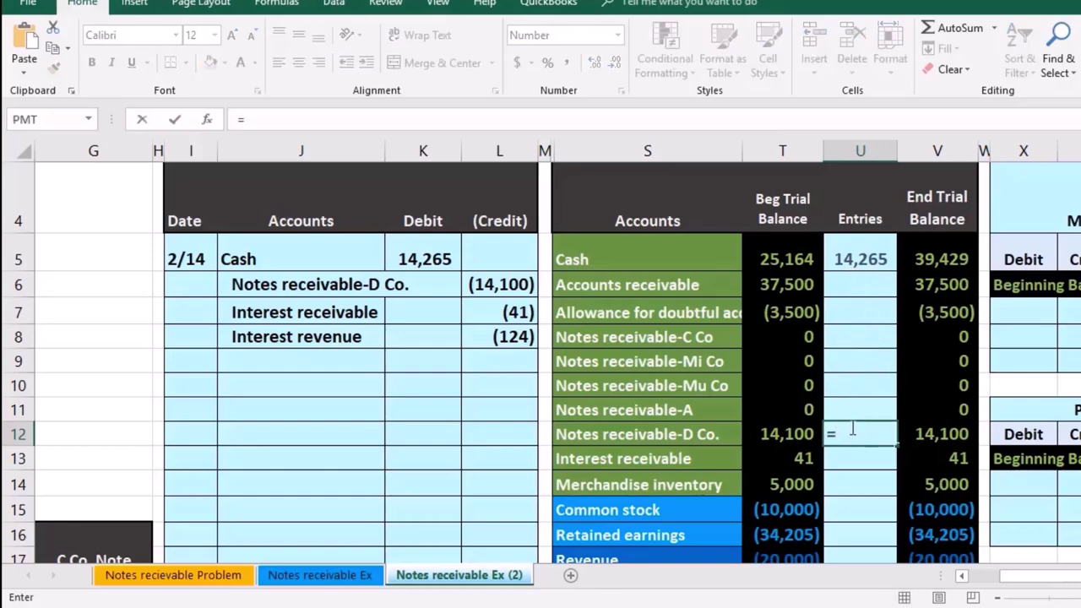
left_click(526, 279)
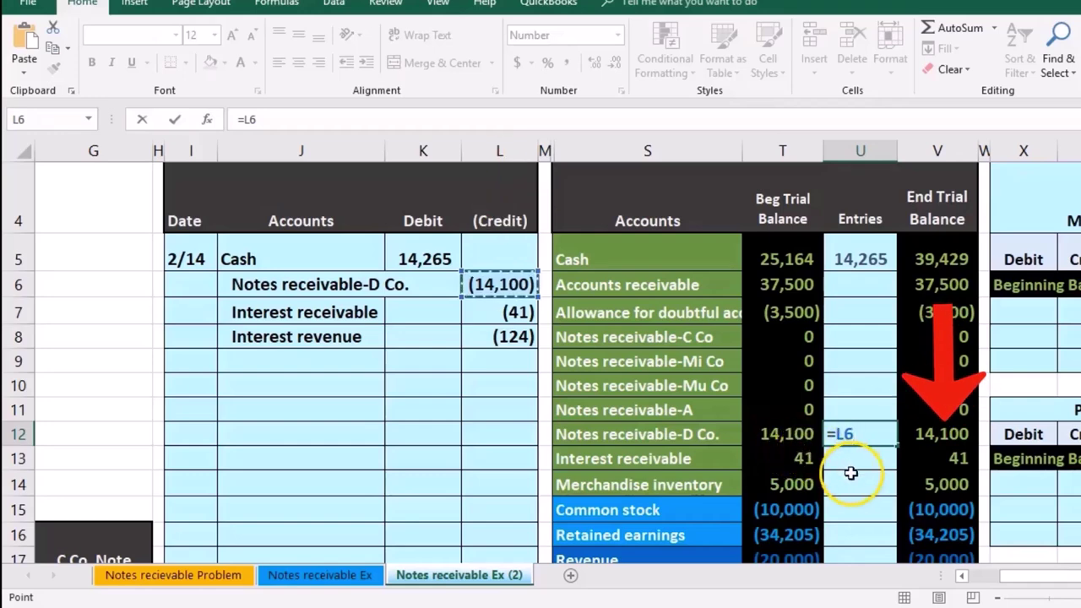
key("Return")
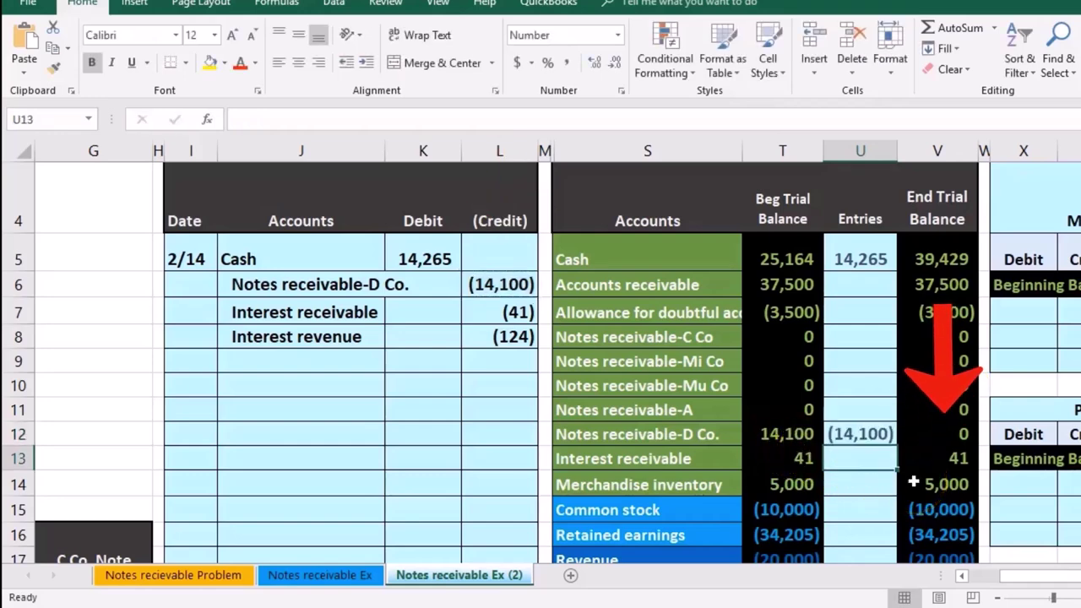
Post the journal's Interest receivable credit to the trial balance by entering =L7 in the Entries cell U13.
left_click_drag(319, 318, 483, 309)
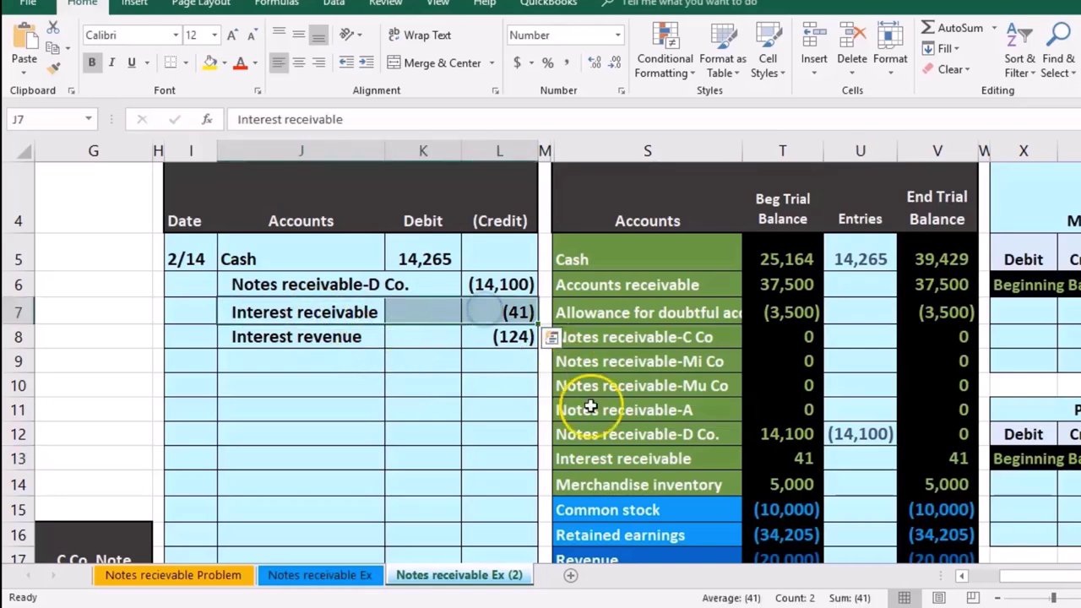
left_click_drag(623, 456, 762, 448)
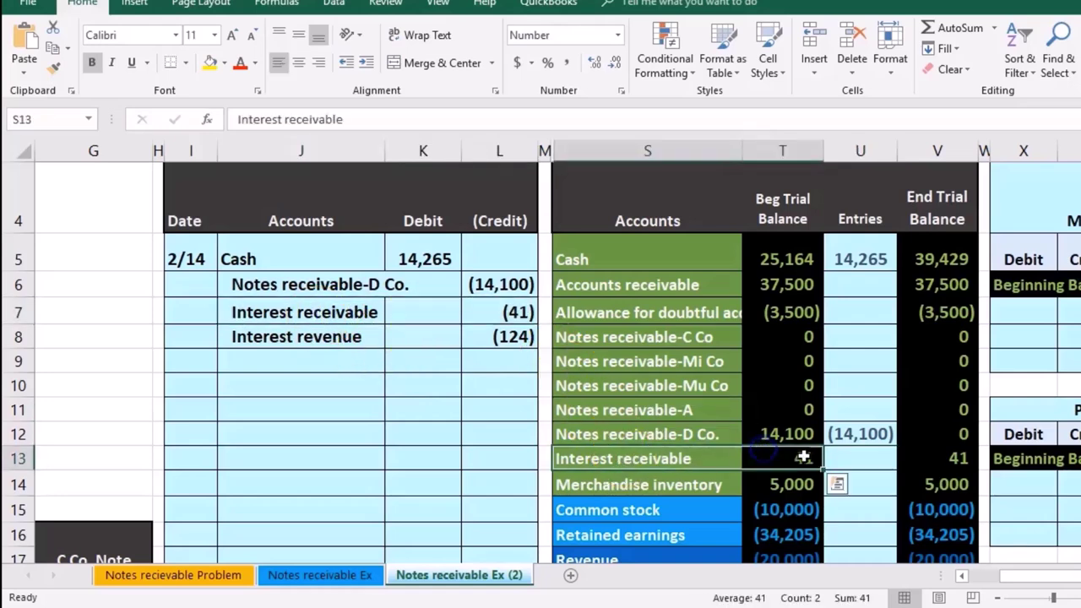
left_click(865, 460)
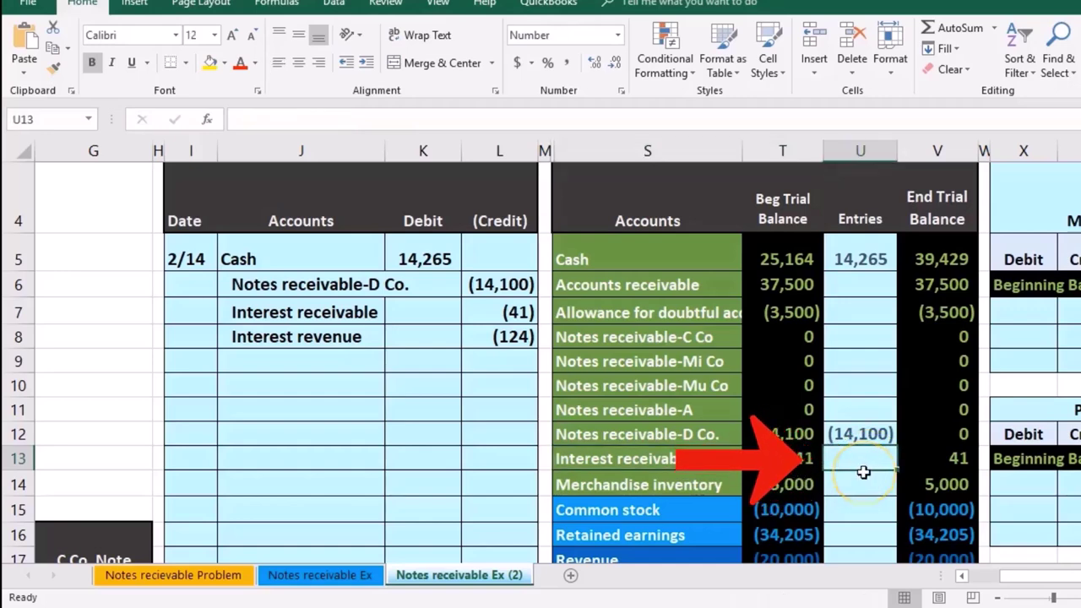
type("=")
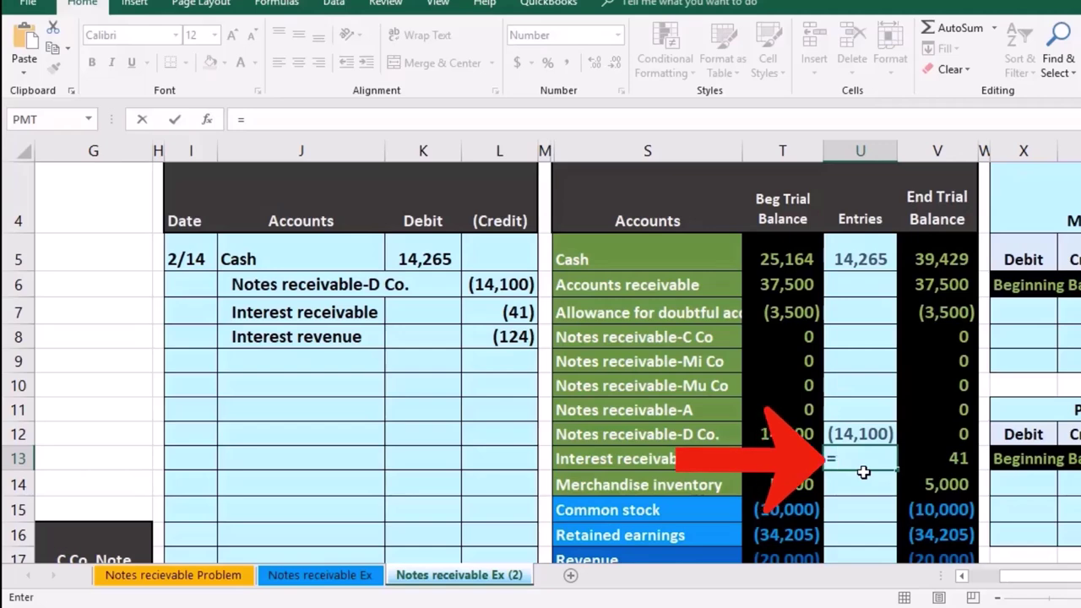
left_click(517, 313)
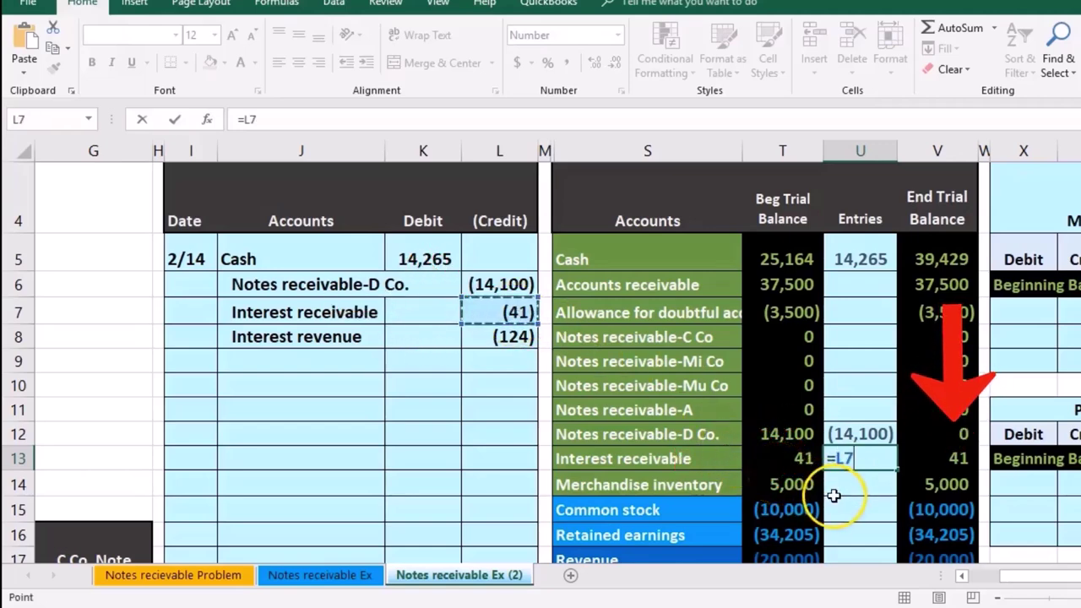
key("Return")
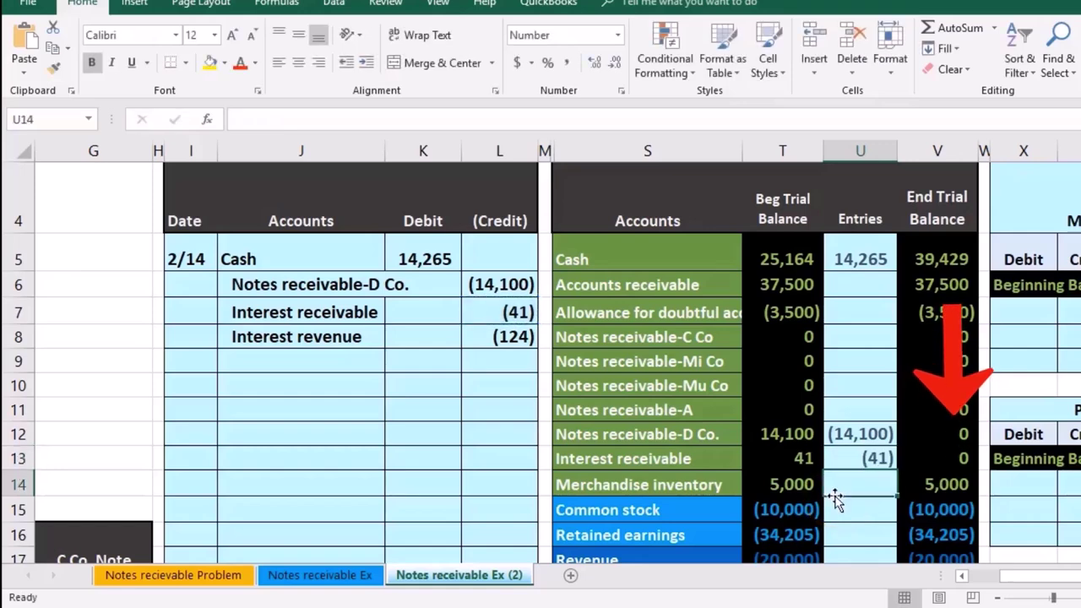
Post the journal's Interest revenue credit to the trial balance by entering =L8 in the Entries cell U18.
left_click_drag(353, 342, 465, 344)
scroll(688, 420, "down", 1)
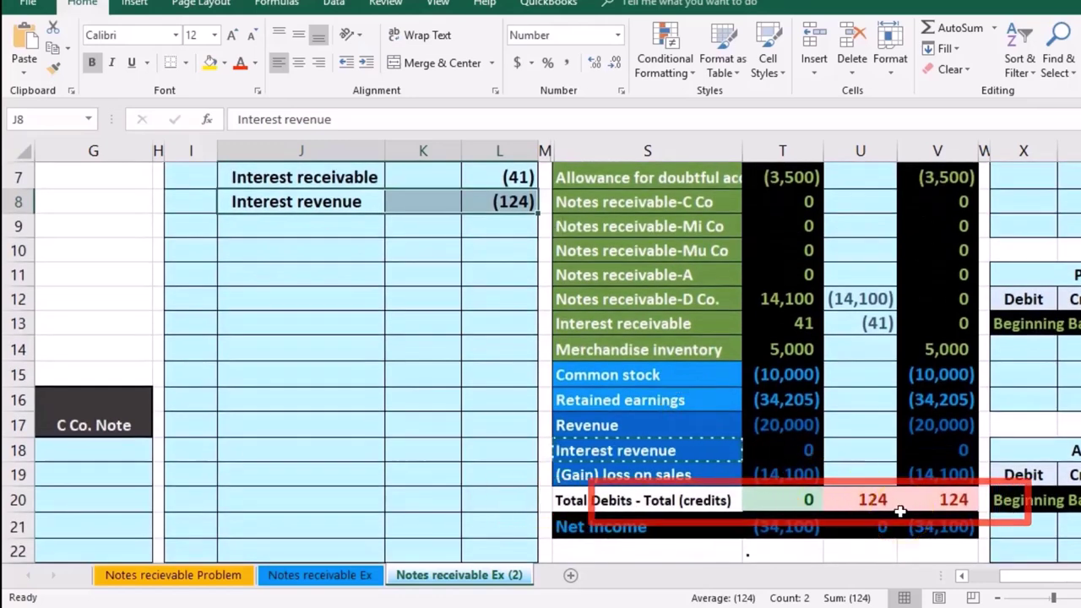
left_click(858, 465)
left_click_drag(714, 449, 781, 449)
left_click(852, 445)
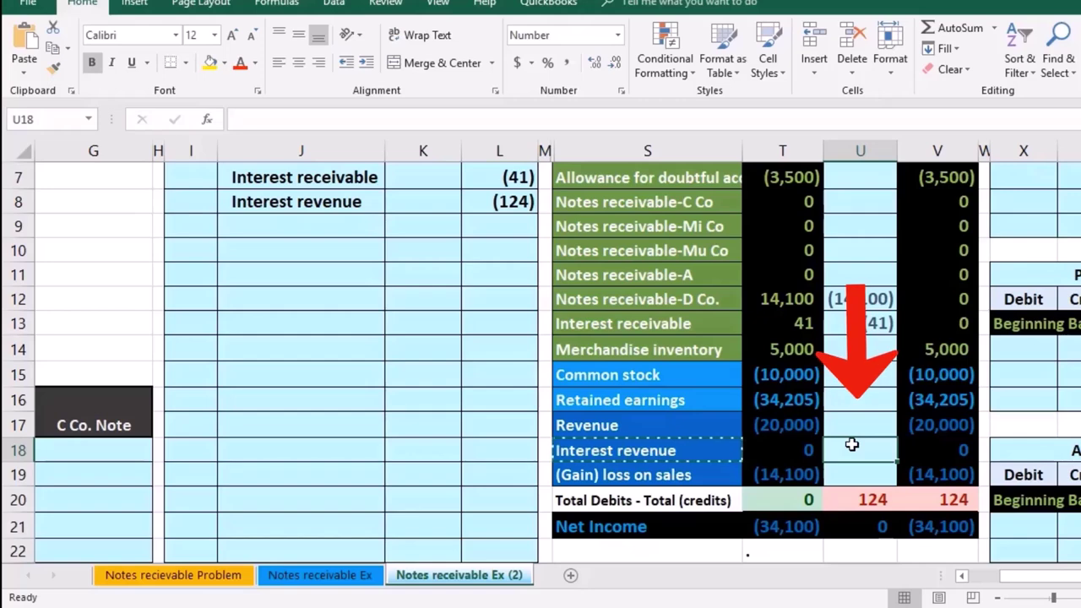
type("=")
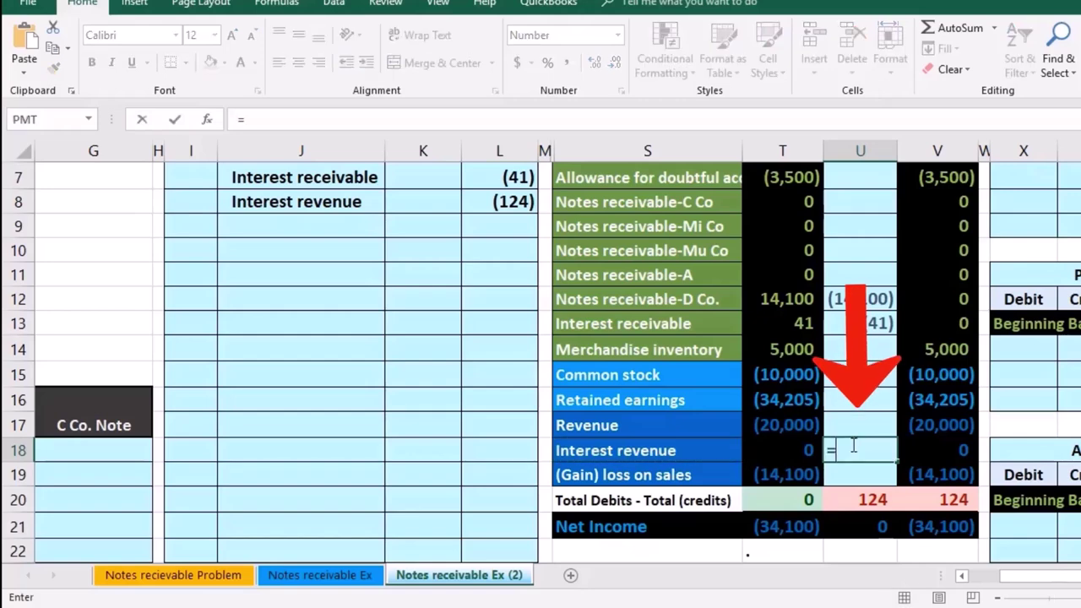
left_click(512, 202)
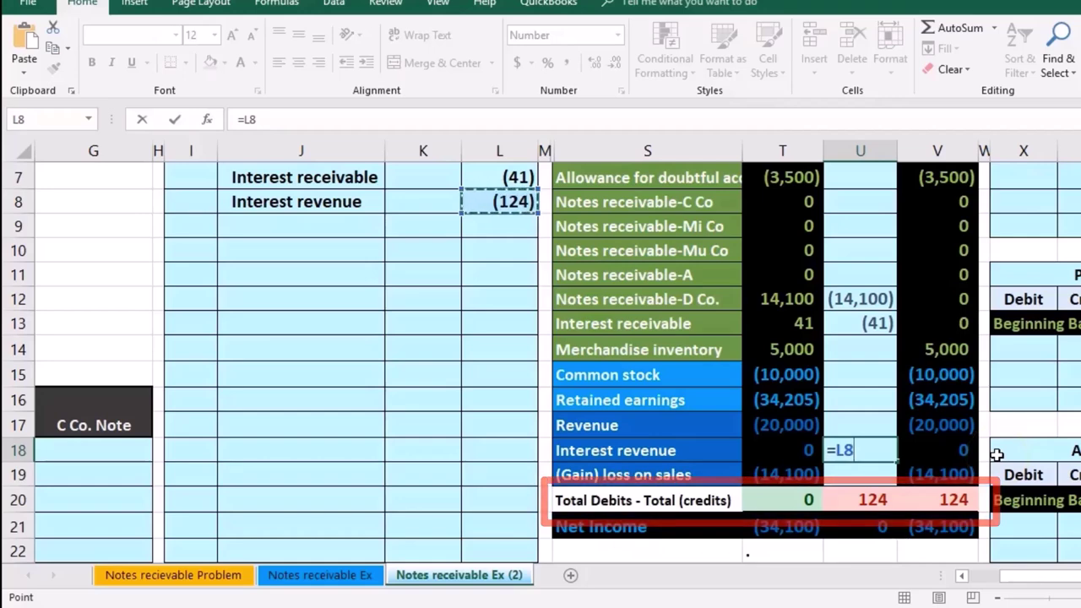
key("Return")
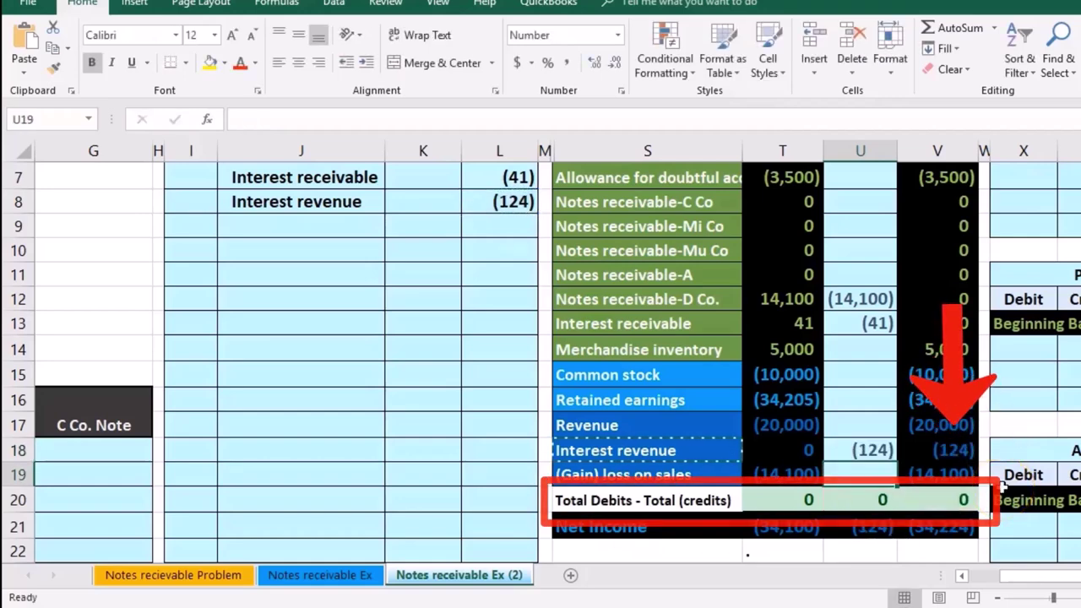
Review the ending Net Income and Interest revenue balances and the journal's Interest receivable credit.
left_click(954, 525)
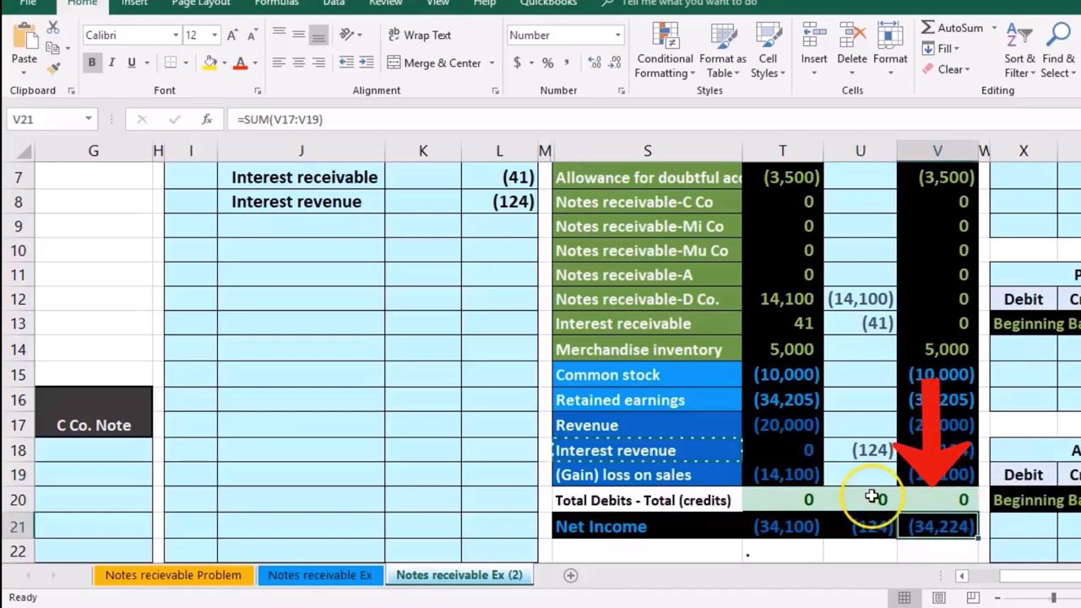
left_click(915, 450)
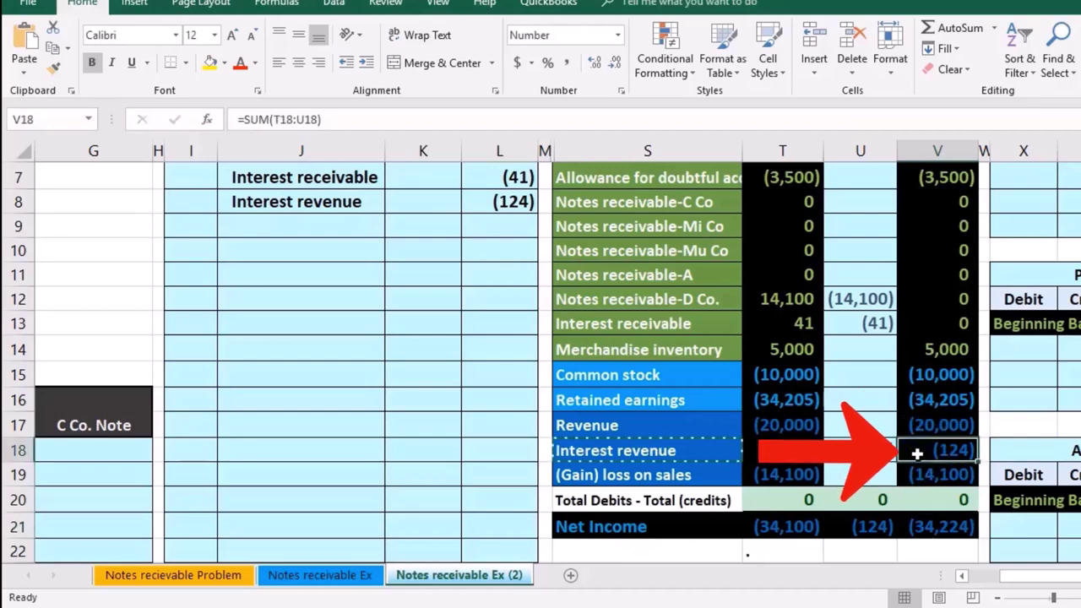
scroll(916, 468, "up", 1)
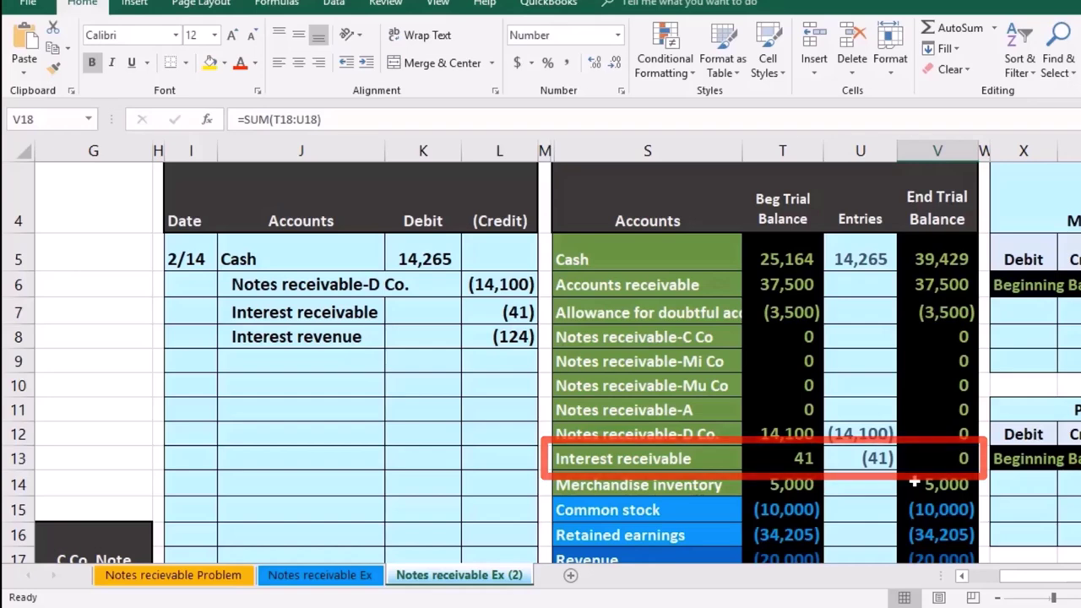
left_click(530, 311)
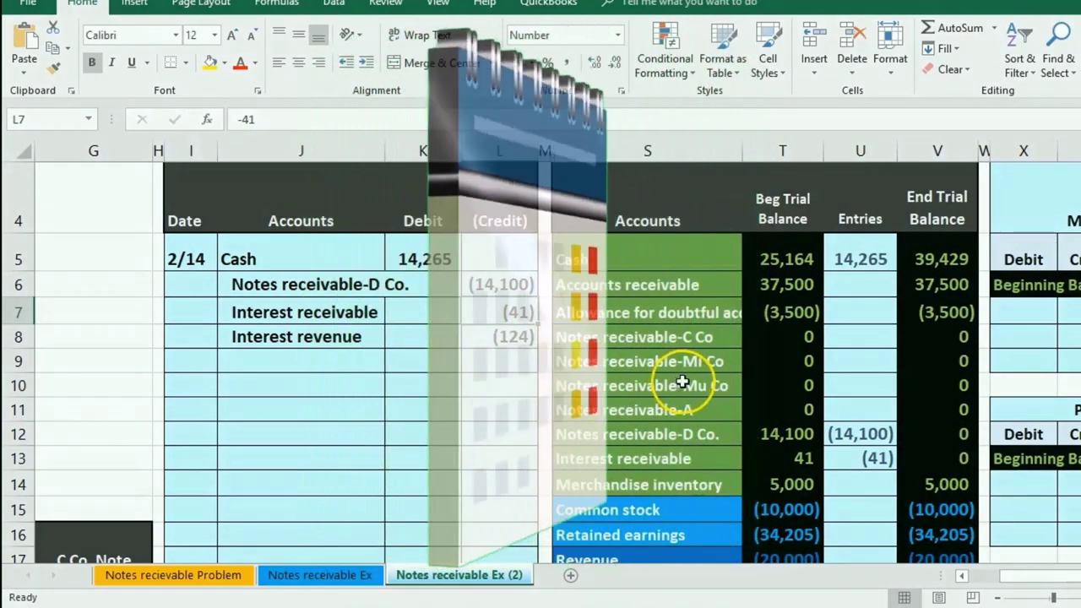
Check the next transaction in the problem's list and enter its date, 3/2, in the journal's Date cell I10.
left_click_drag(1042, 579, 996, 577)
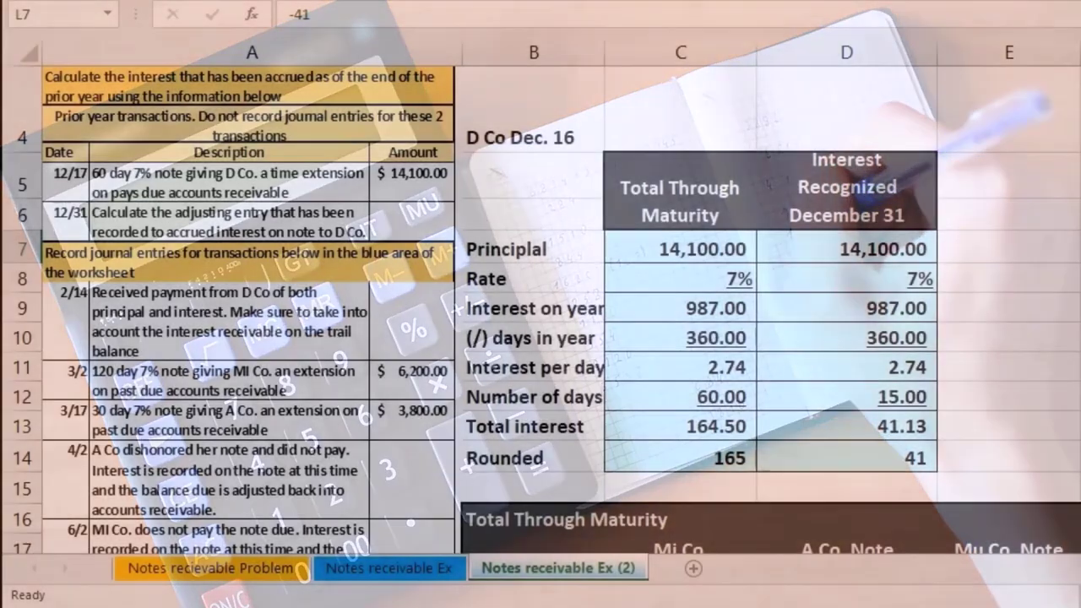
scroll(561, 297, "right", 10)
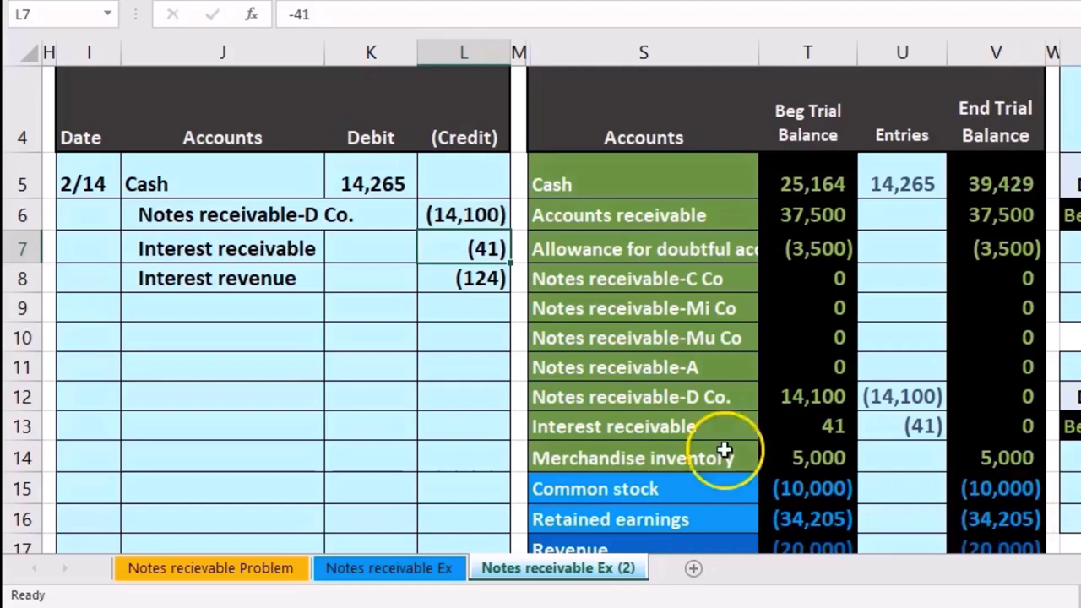
left_click(103, 337)
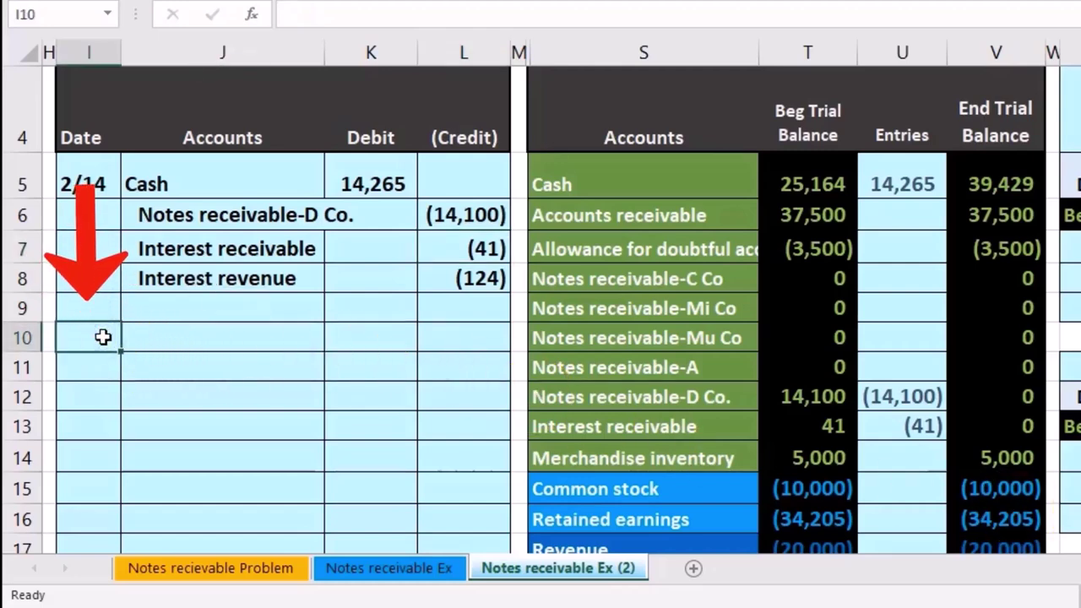
type("3/2")
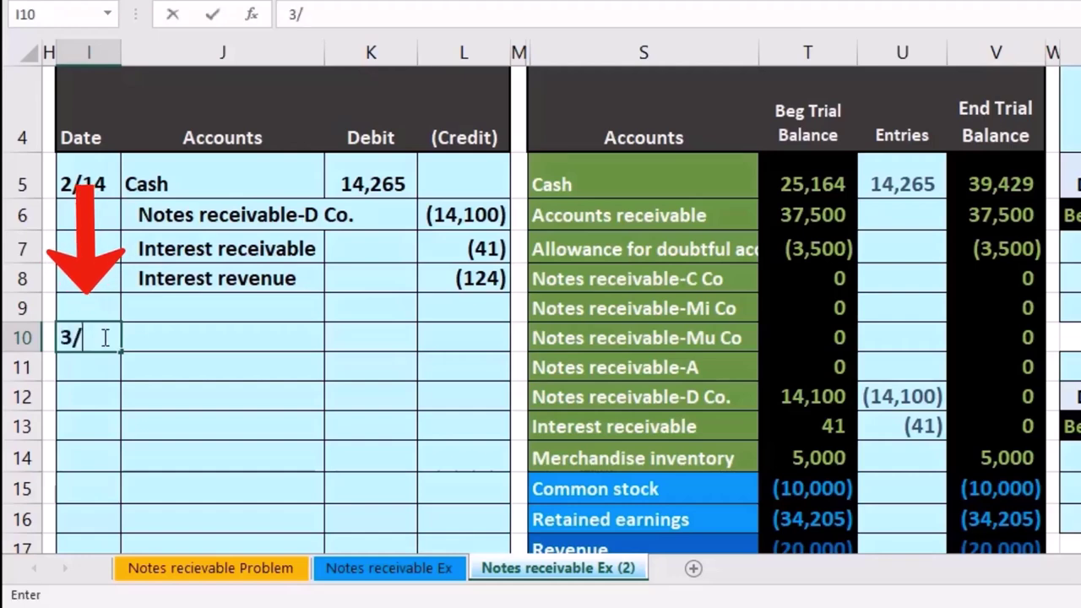
key("Return")
Compare the Accounts receivable line in the trial balance with the beginning balance in Mi Co.'s subsidiary ledger.
left_click_drag(586, 214, 981, 228)
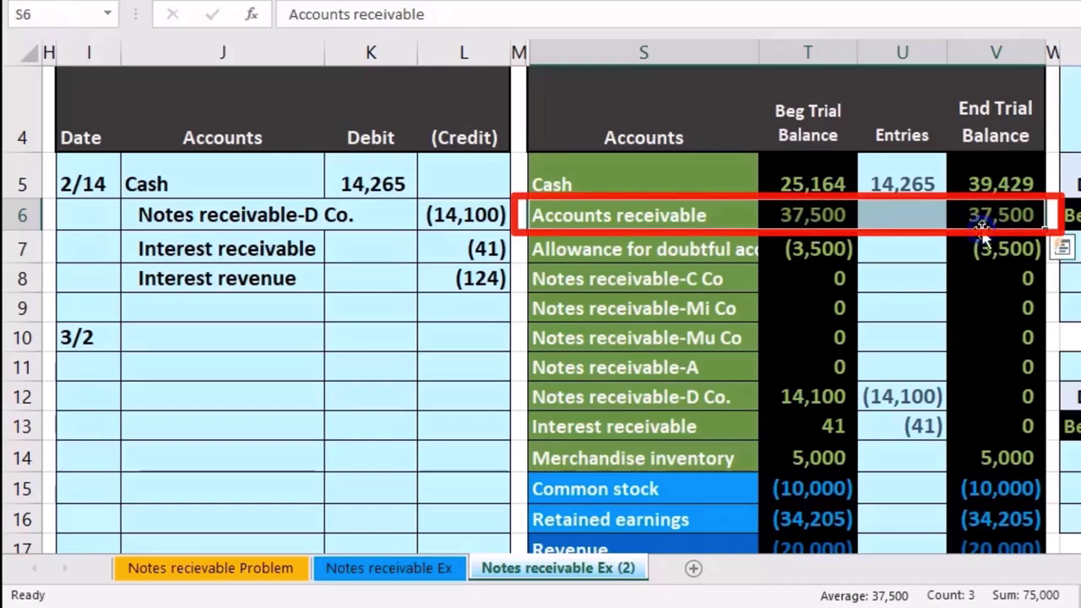
left_click(1080, 183)
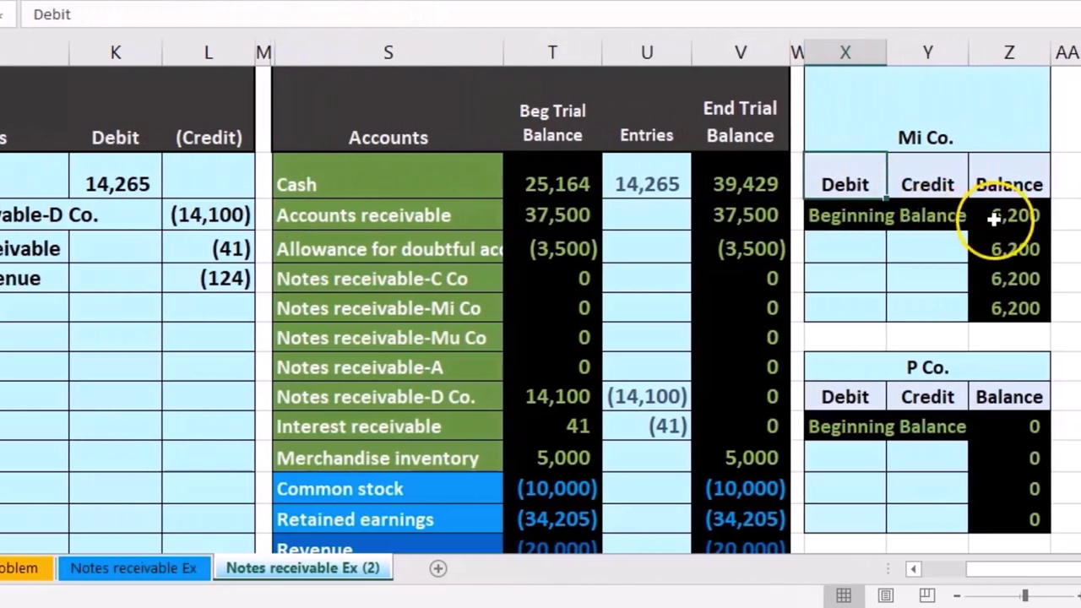
left_click(994, 219)
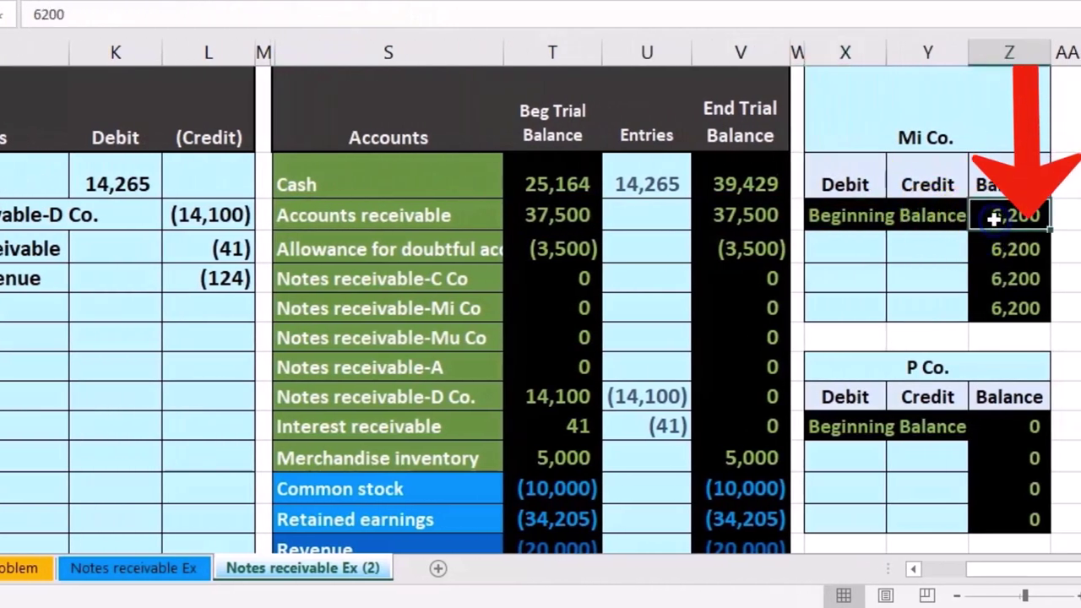
left_click(766, 224)
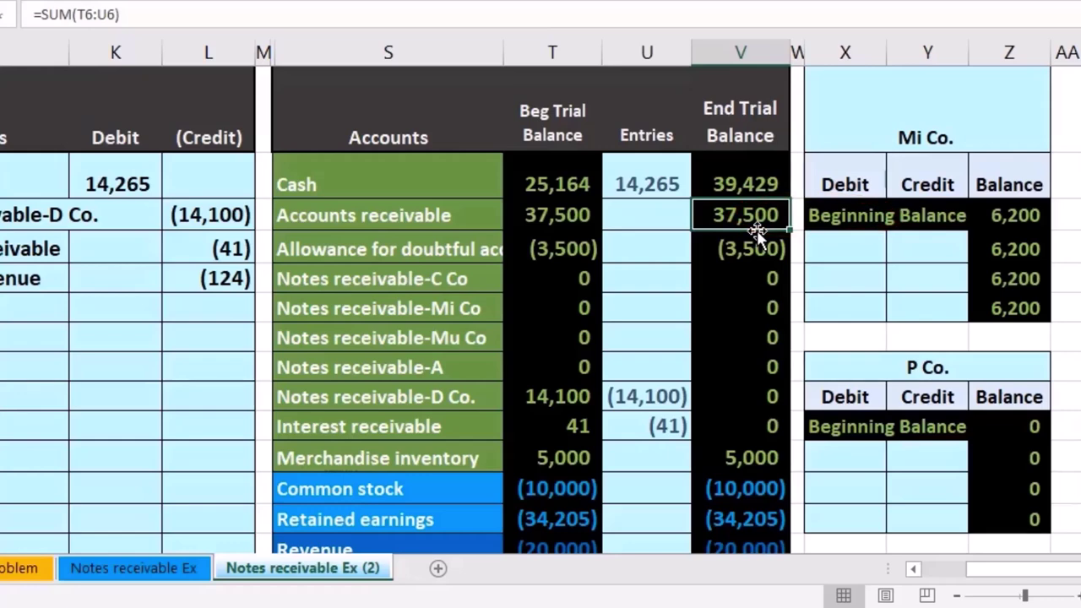
left_click(993, 215)
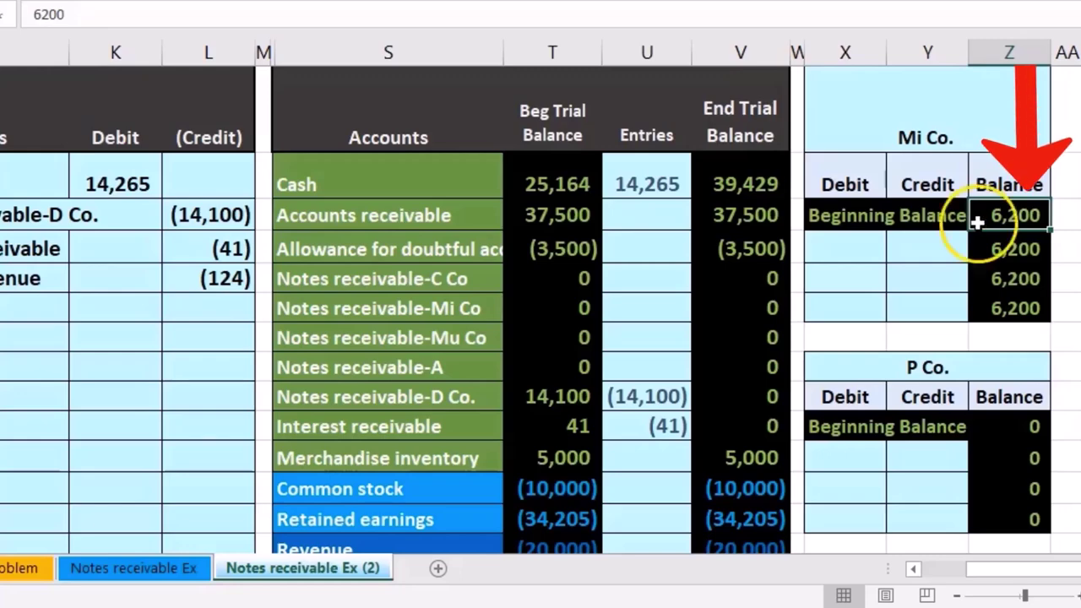
Copy the Accounts receivable account name from the trial balance and paste it as values into the journal's Accounts cell J11.
left_click(420, 215)
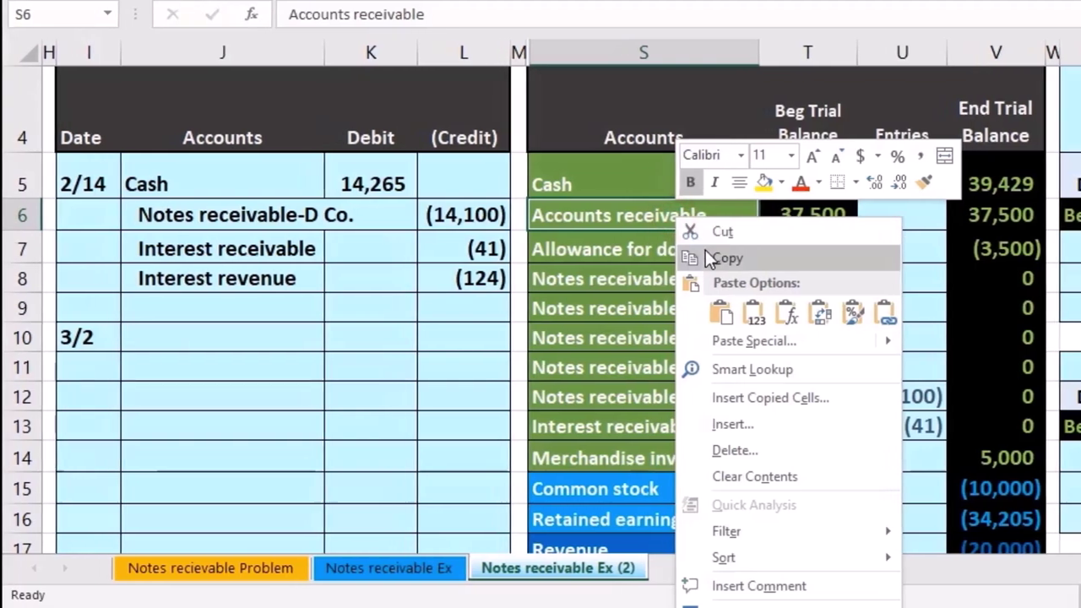
left_click(686, 255)
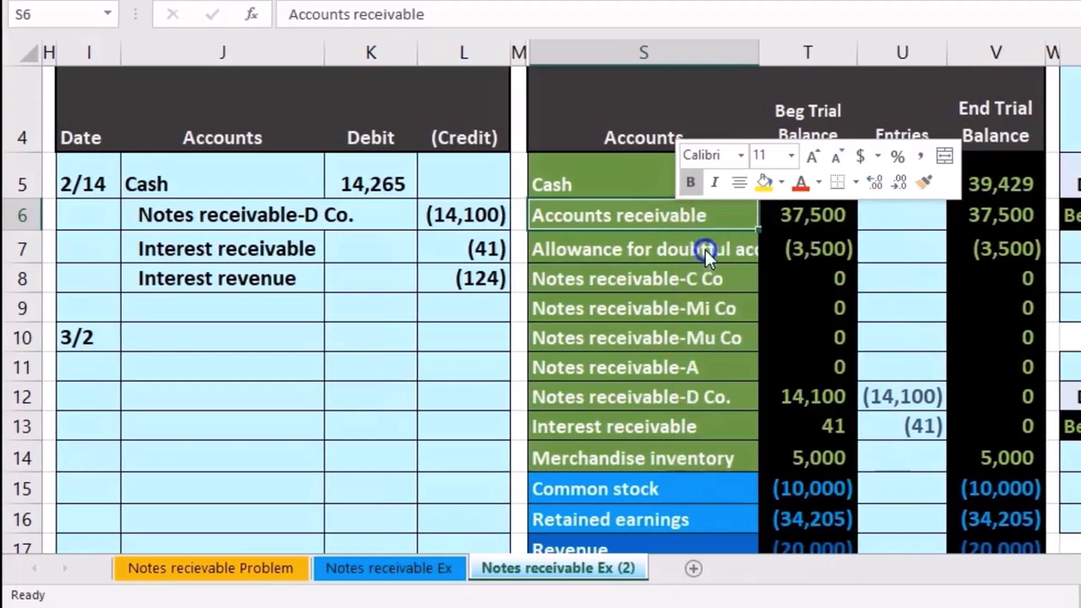
left_click(140, 366)
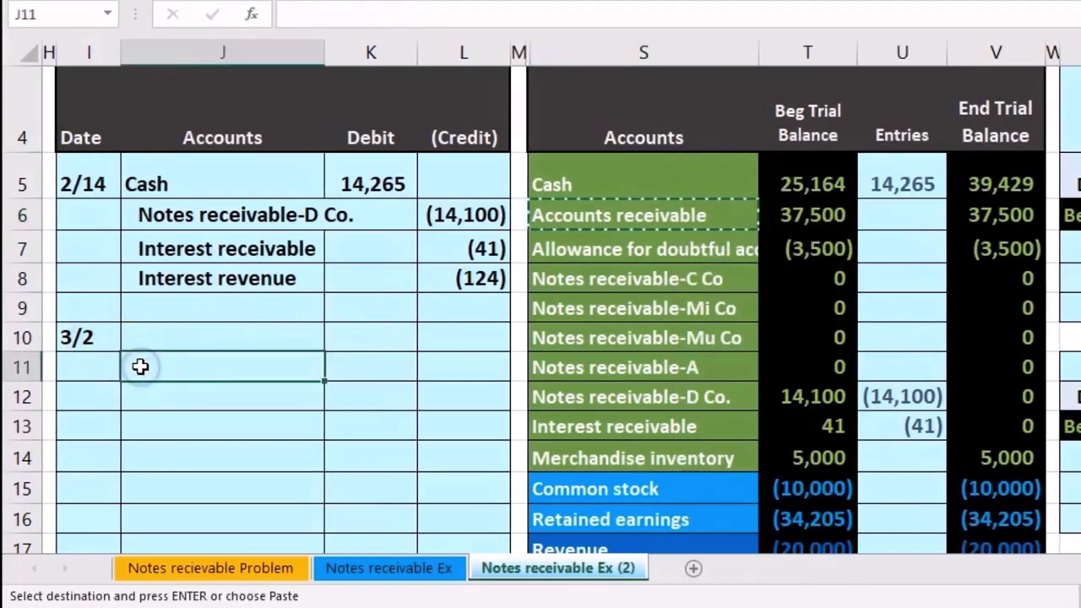
right_click(141, 366)
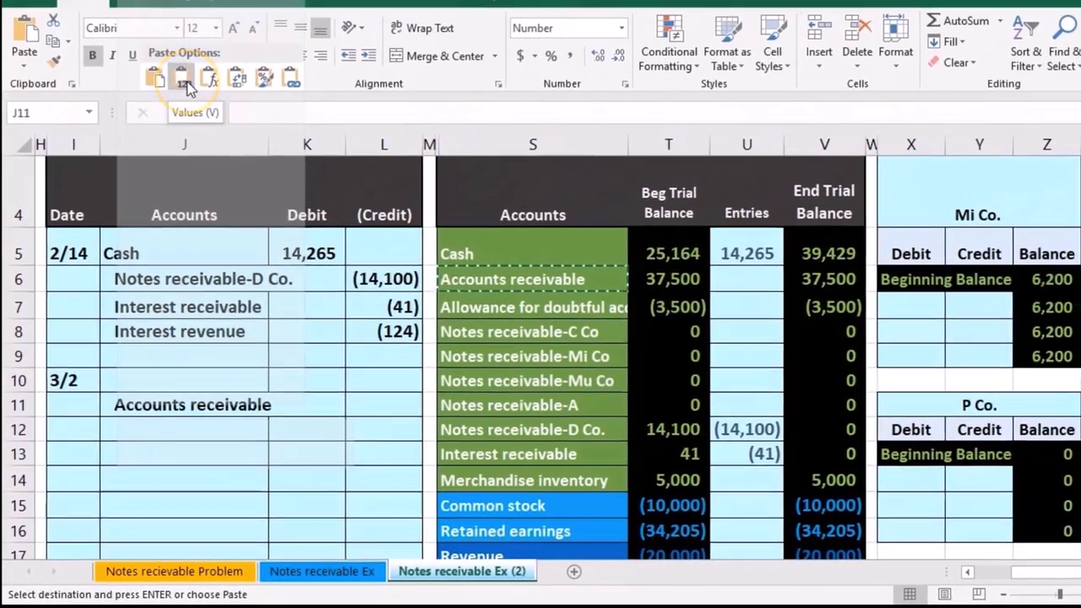
left_click(196, 53)
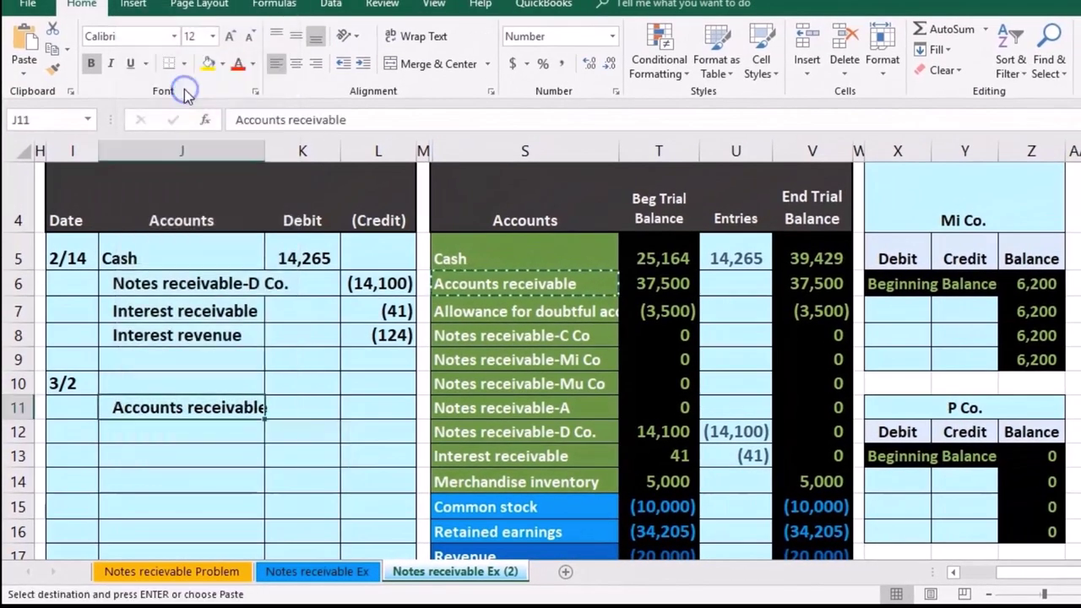
Enter -6200 as the Accounts receivable credit in the journal's cell L11.
key("Right")
key("Right")
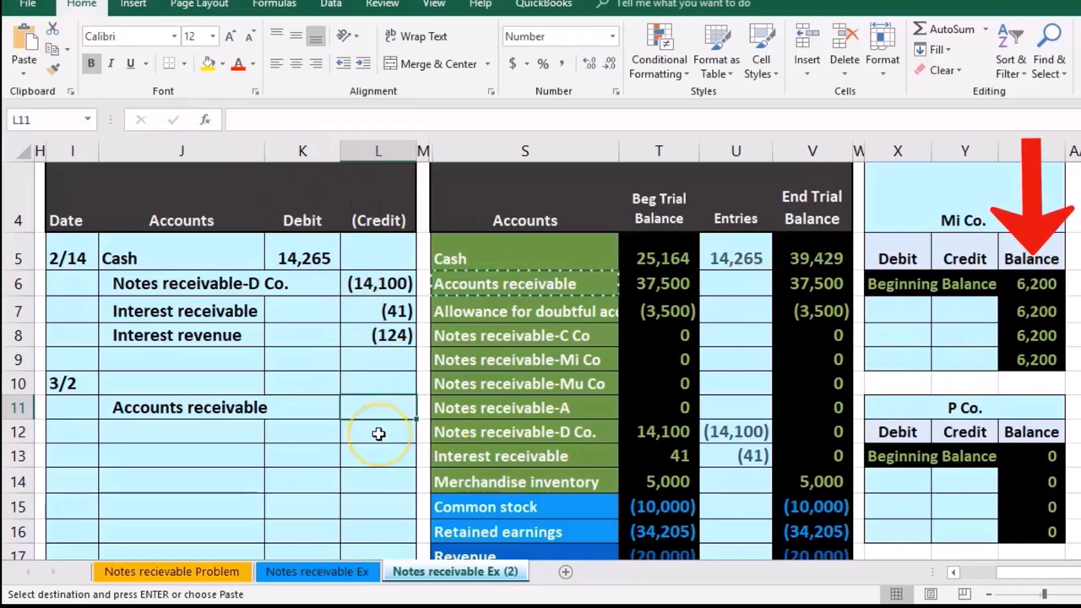
type("-6200")
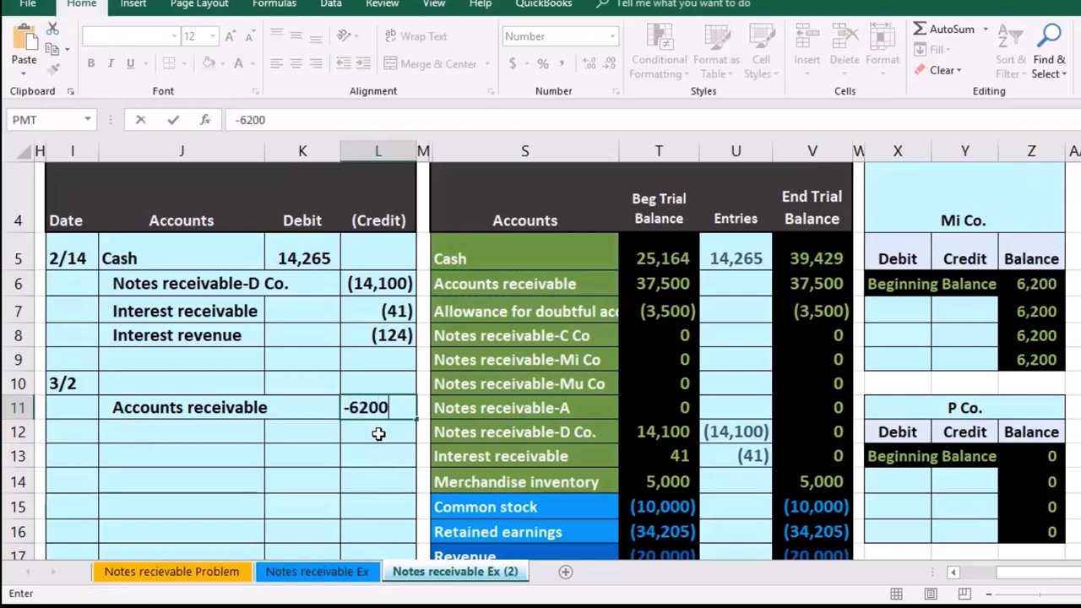
key("Return")
Enter the 3/2 entry's debit in cell K10 as the formula -L11, reversing the Accounts receivable credit.
key("Up")
key("Up")
key("Left")
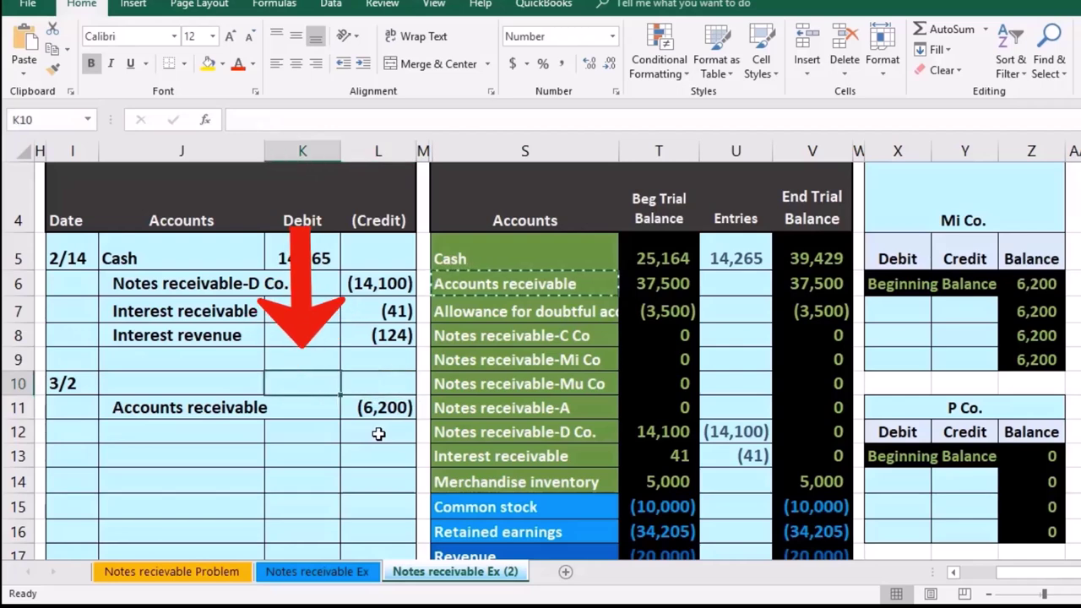
left_click(336, 442)
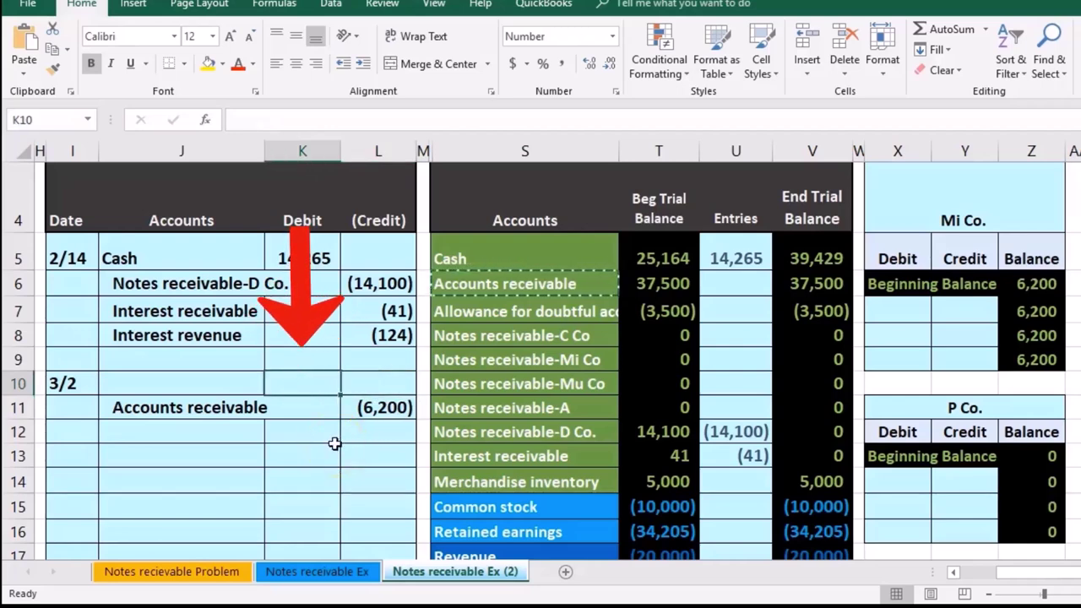
type("-")
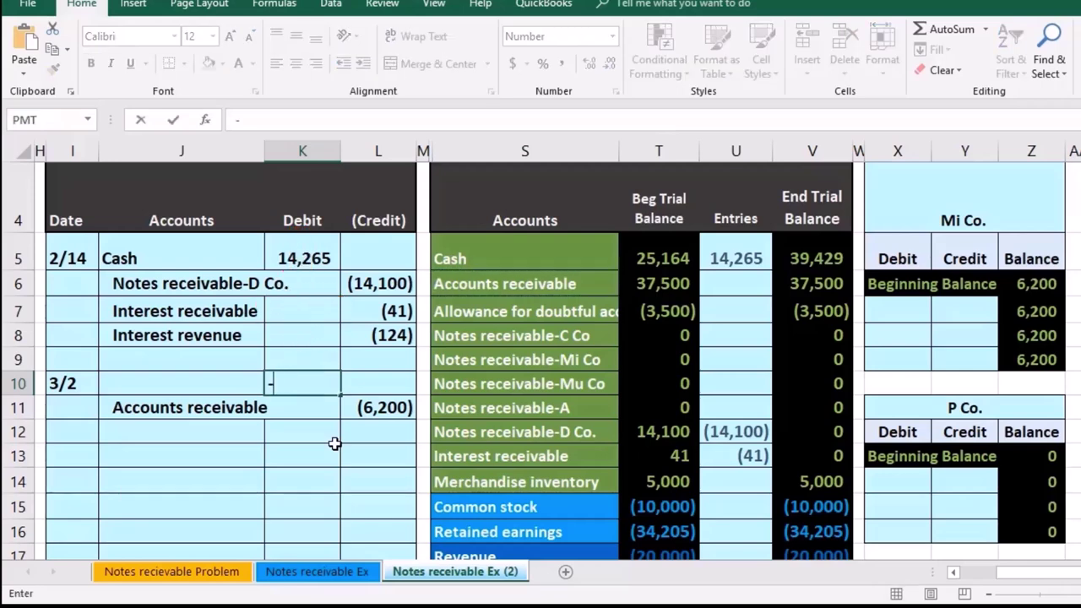
left_click(384, 413)
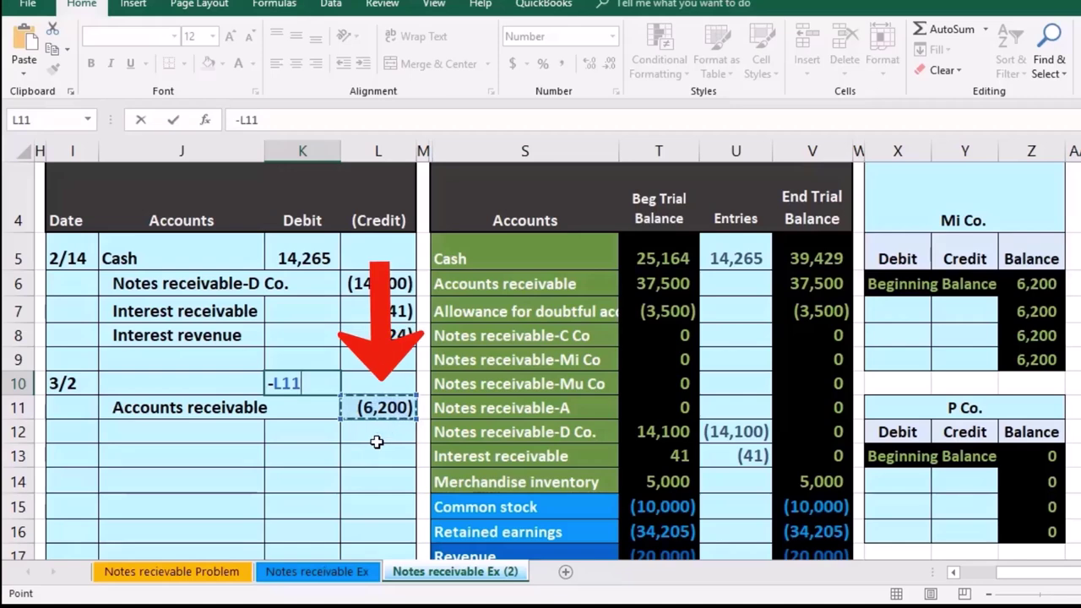
key("Return")
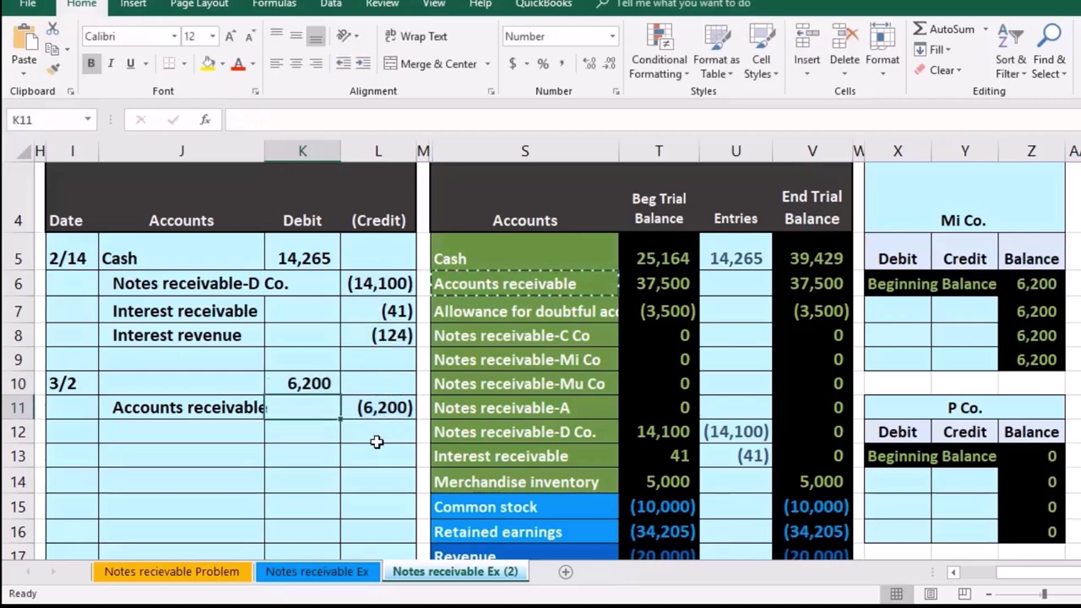
Copy the Notes receivable-Mi Co account name from the trial balance and paste it as values into the journal's Accounts cell J10.
left_click(204, 391)
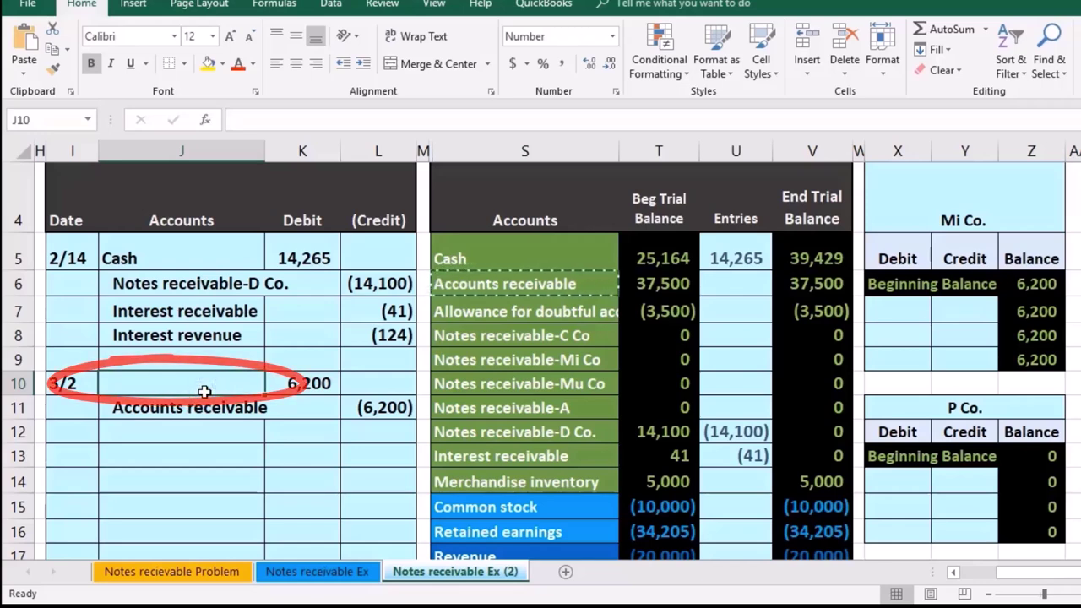
left_click(447, 361)
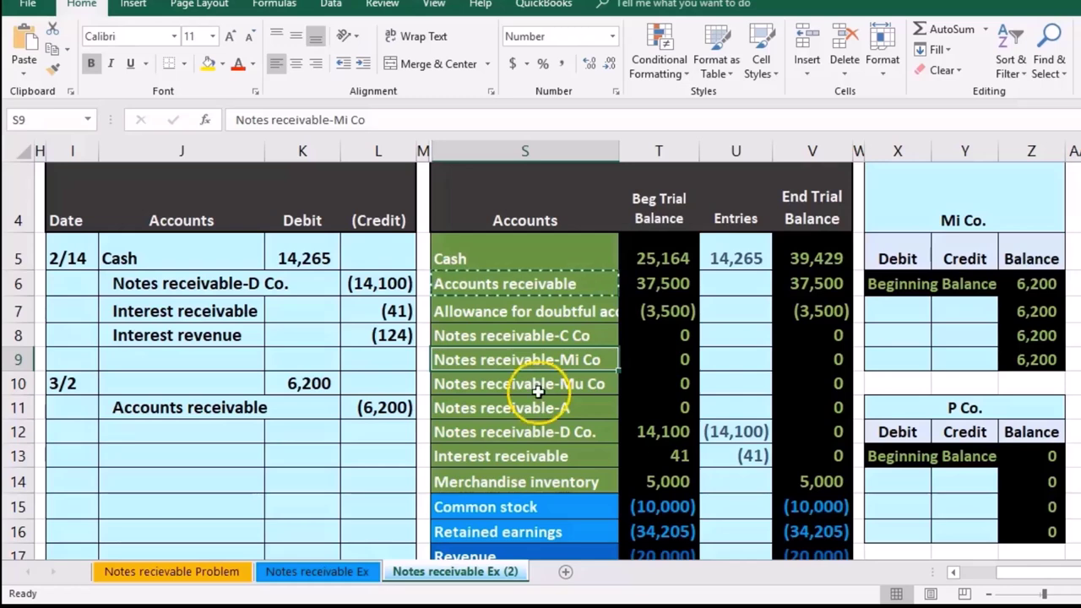
right_click(514, 356)
left_click(547, 389)
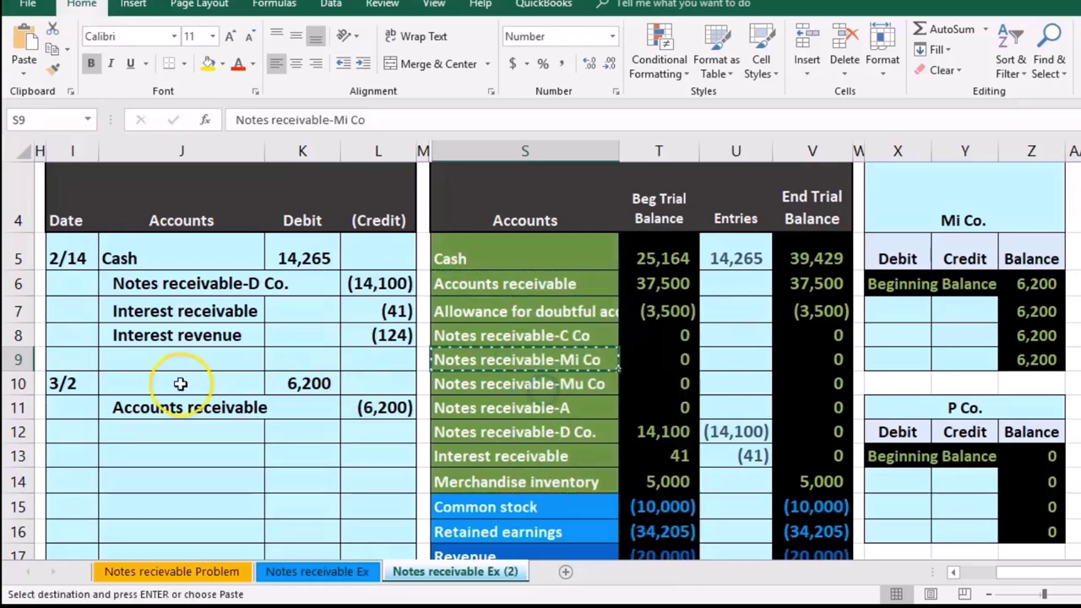
left_click(181, 384)
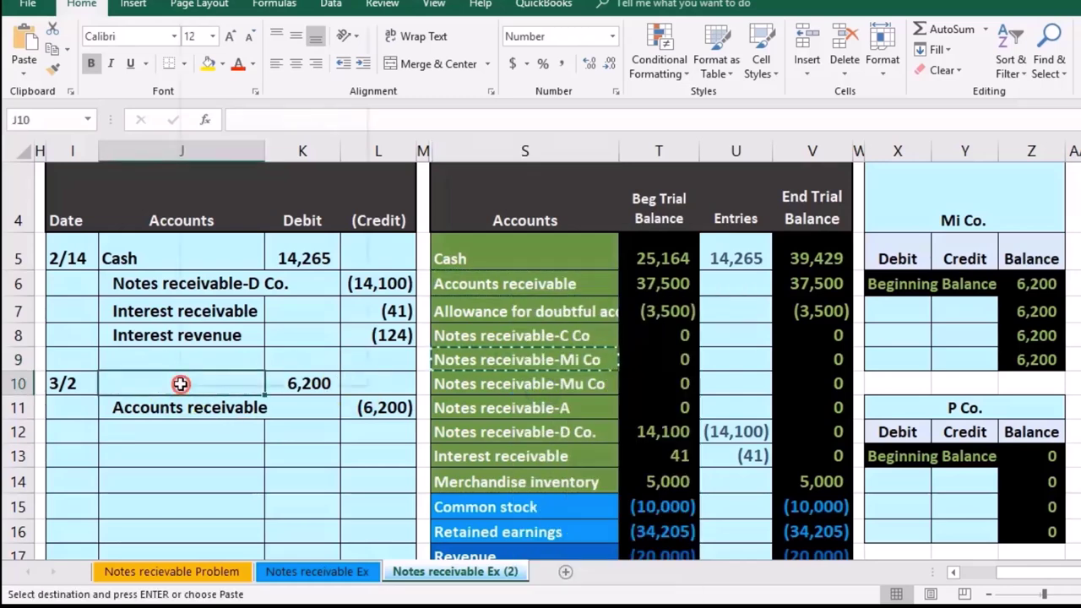
right_click(181, 384)
left_click(249, 66)
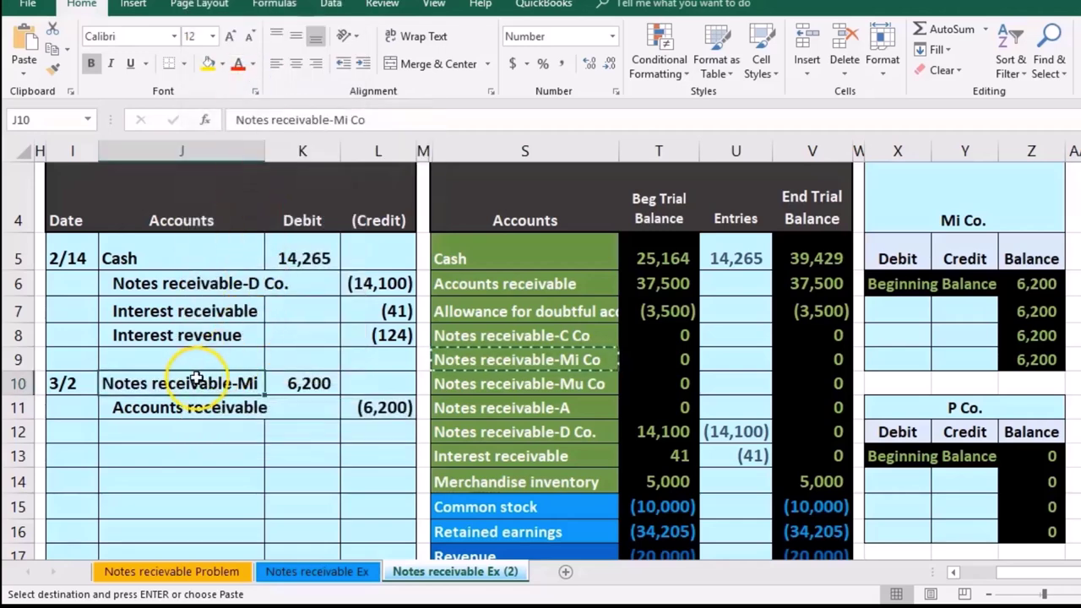
Post the 3/2 debit to the Notes receivable-Mi Co line by entering =K10 in the trial balance's Entries cell U9.
left_click_drag(273, 382, 300, 383)
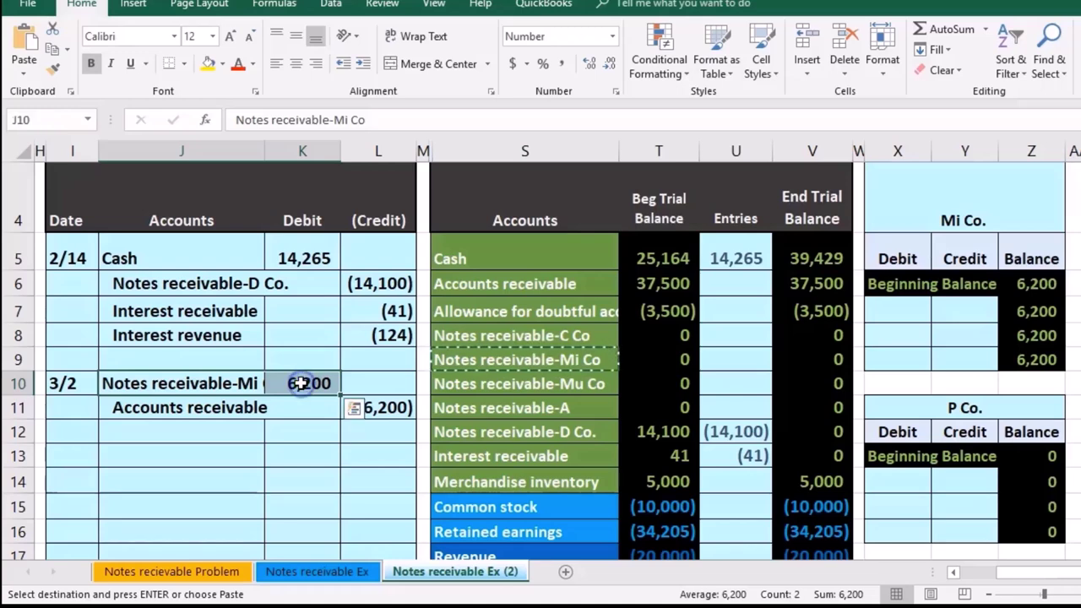
left_click(494, 359)
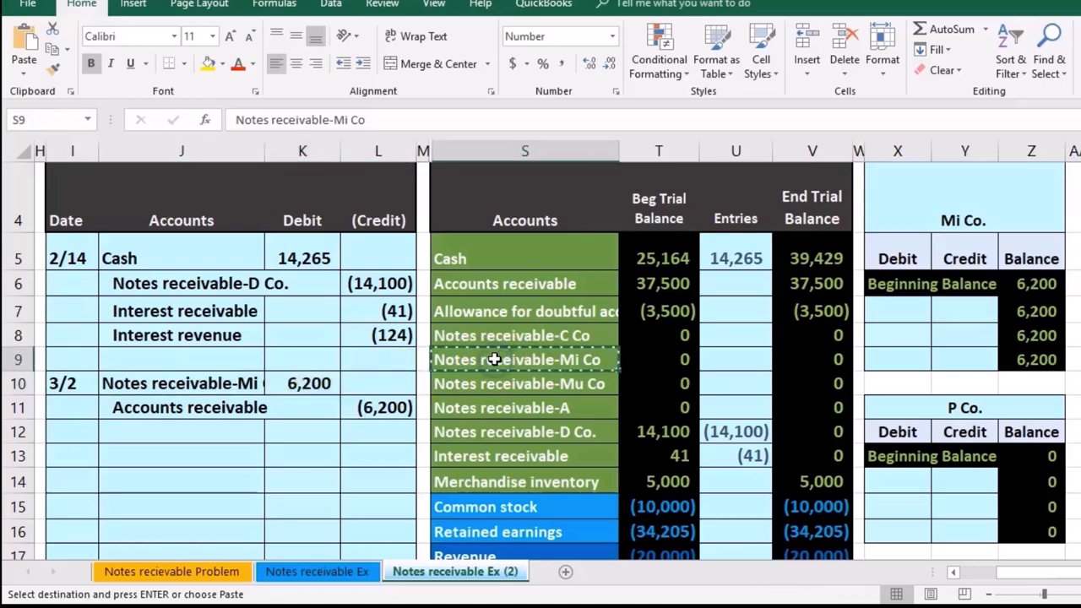
left_click(729, 364)
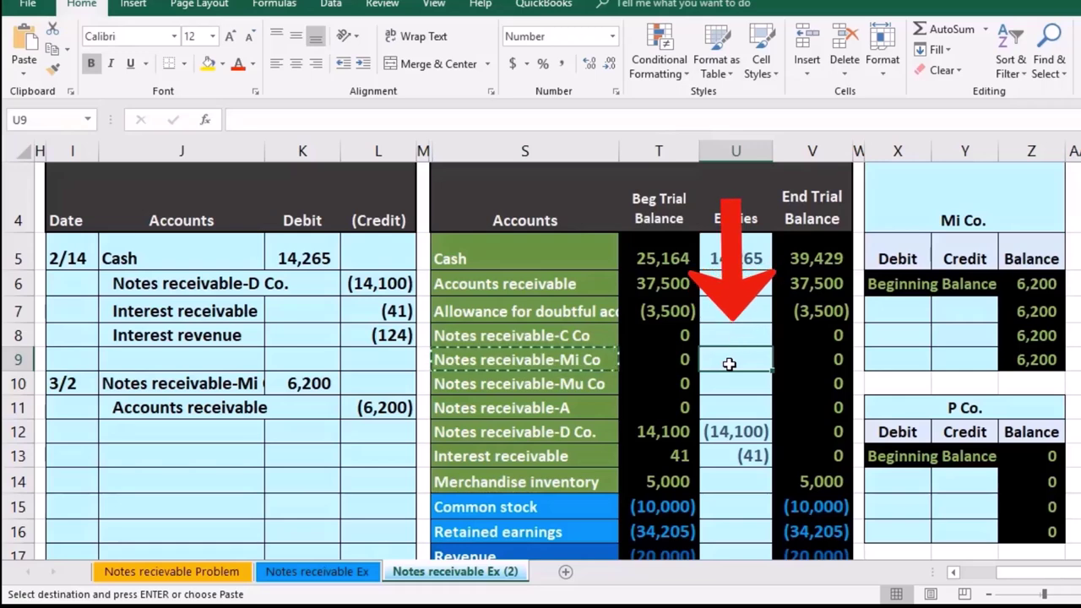
type("=")
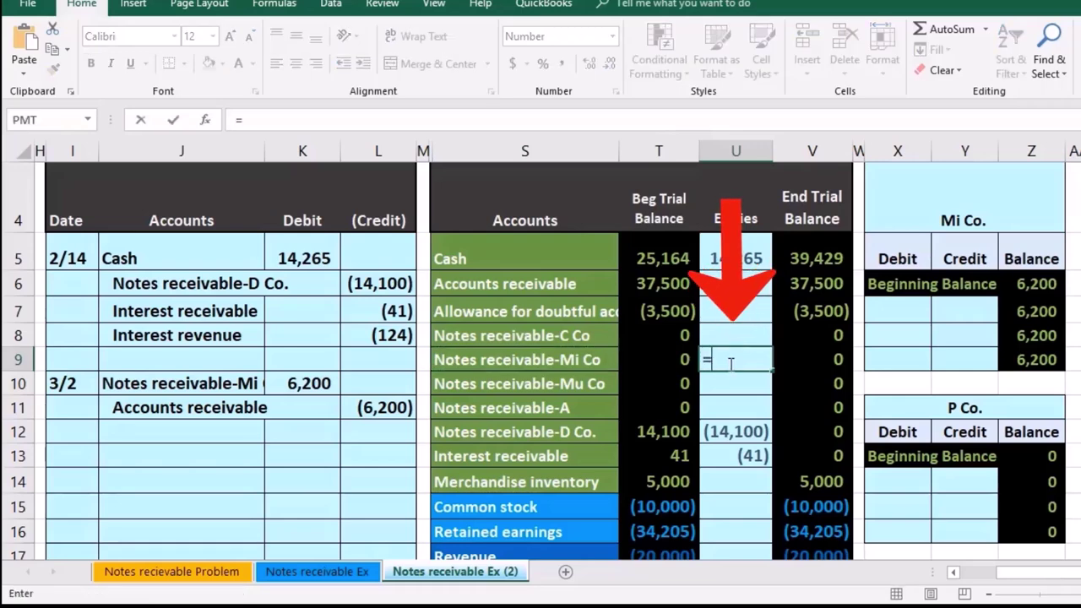
left_click(312, 382)
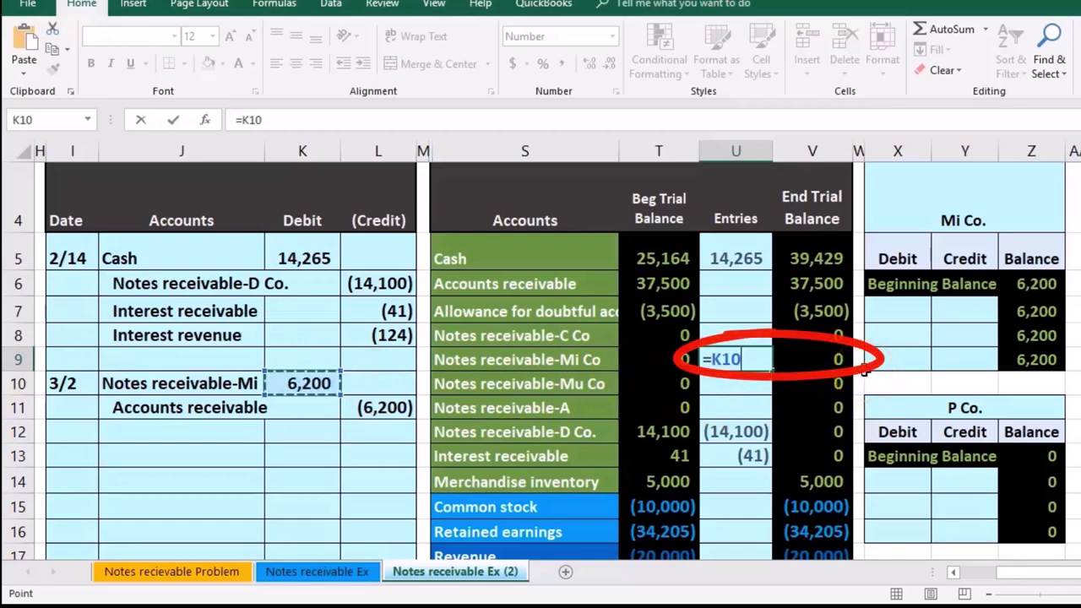
key("Return")
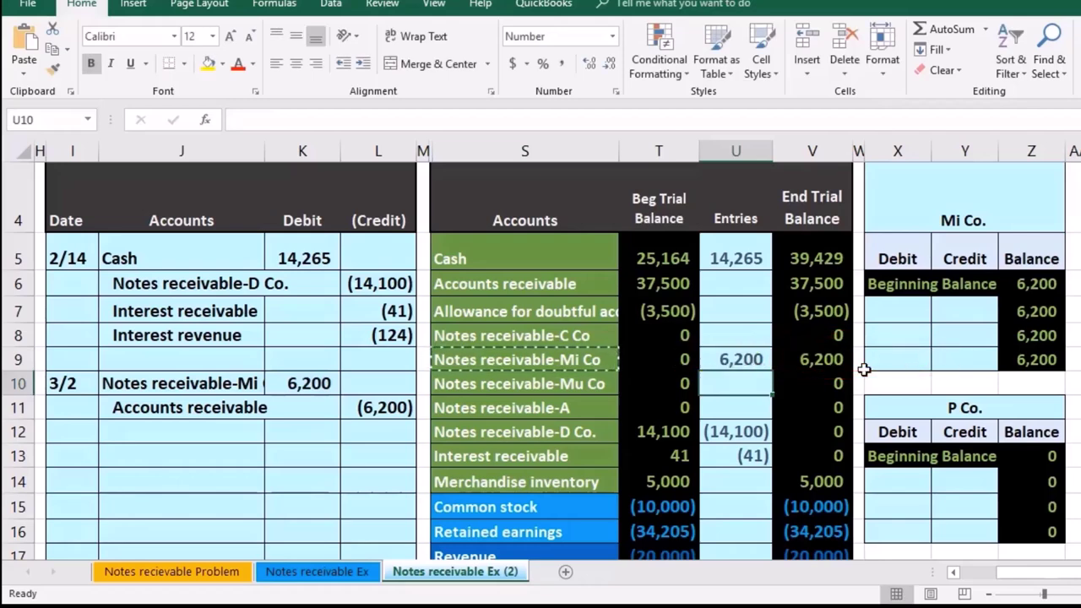
Post the 3/2 credit to the Accounts receivable line by entering =L11 in the trial balance's Entries cell U6.
left_click_drag(237, 420, 350, 412)
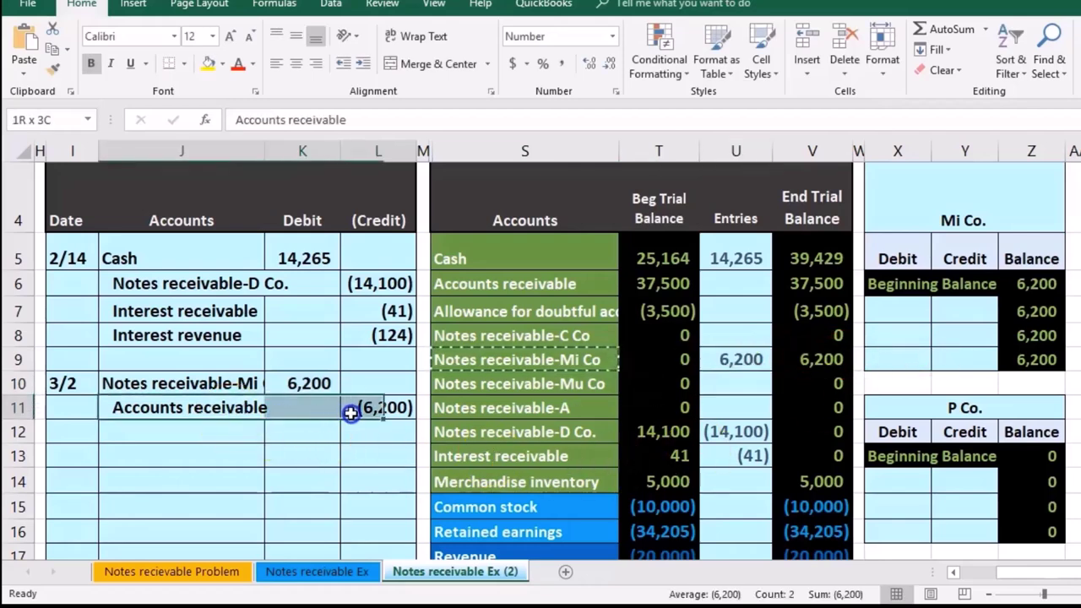
left_click(496, 288)
left_click_drag(616, 283, 628, 284)
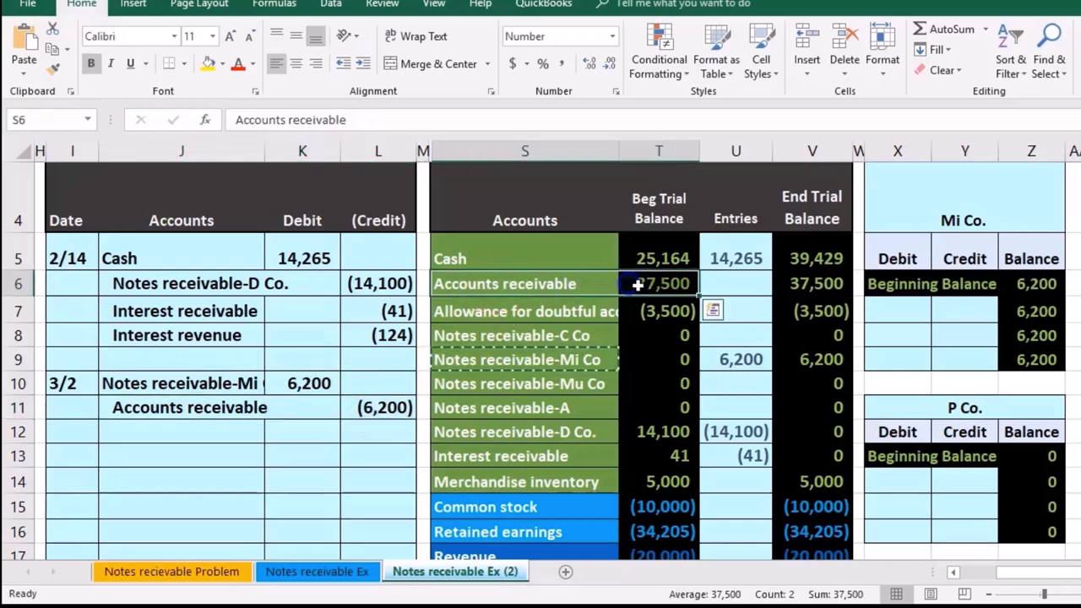
left_click(725, 284)
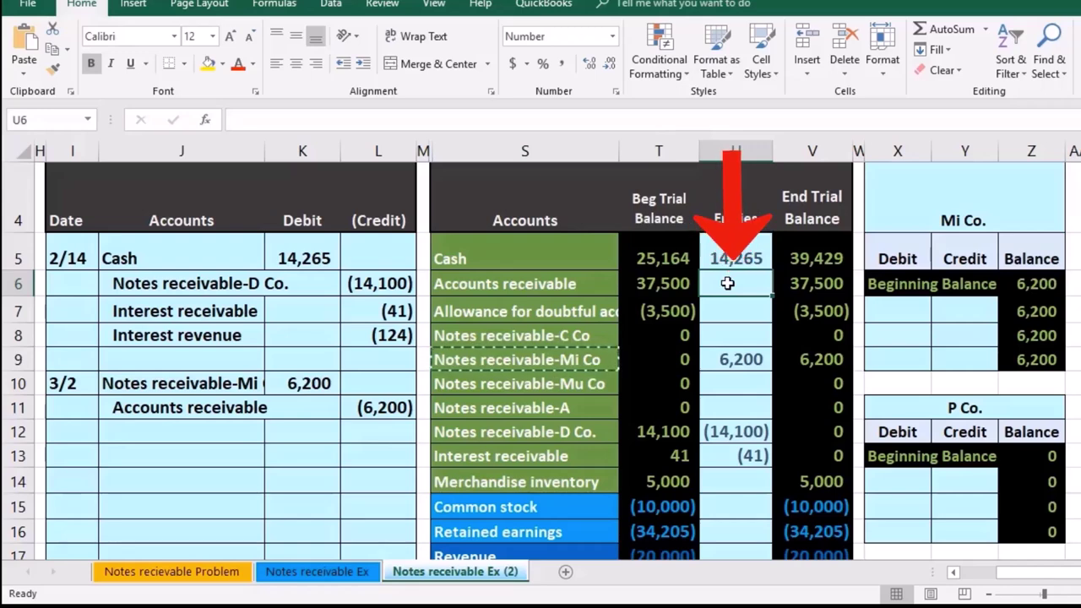
type("=")
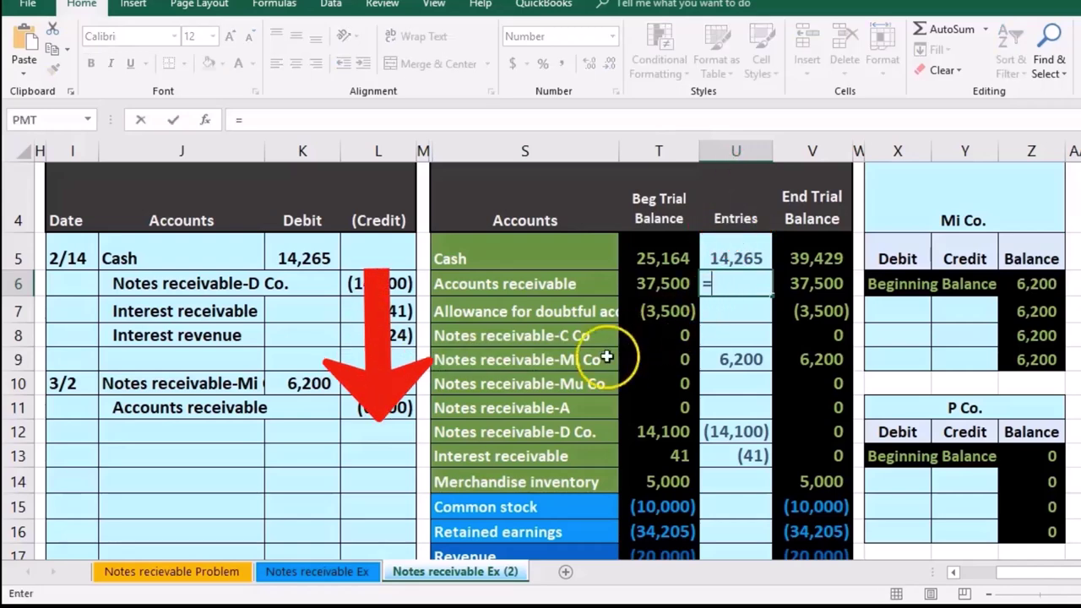
left_click(393, 410)
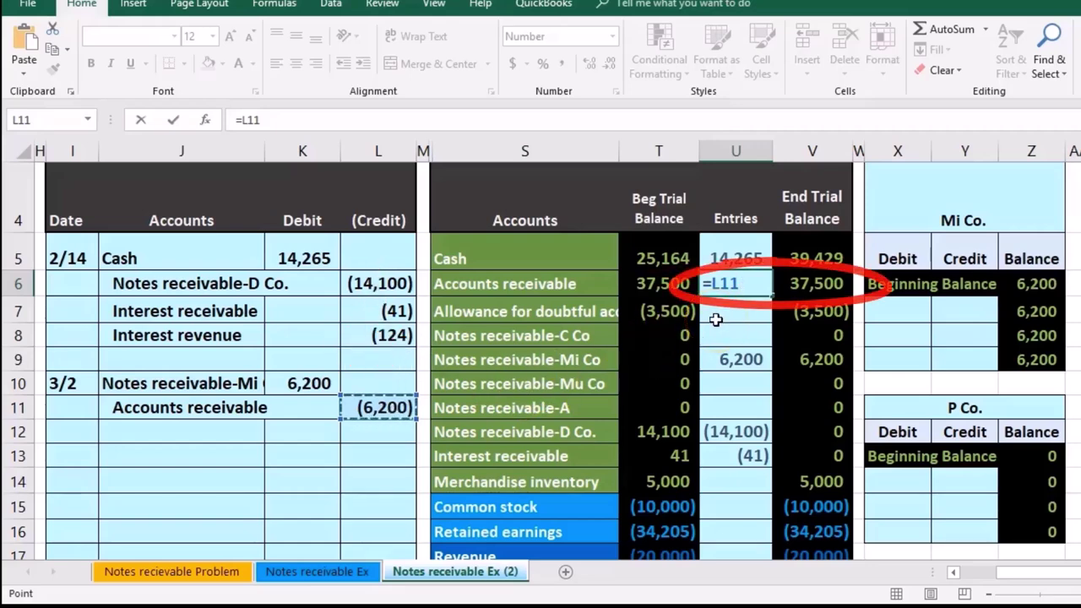
key("Return")
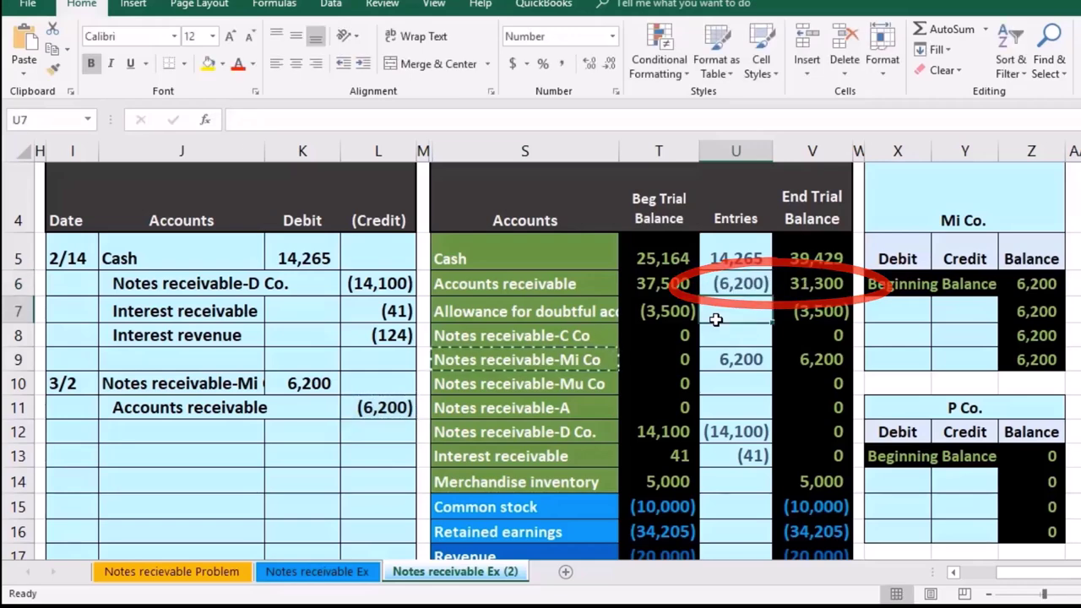
Compare the ending Accounts receivable balance with Mi Co.'s subsidiary ledger and the Total AR subsidiary ledger amount.
left_click(785, 285)
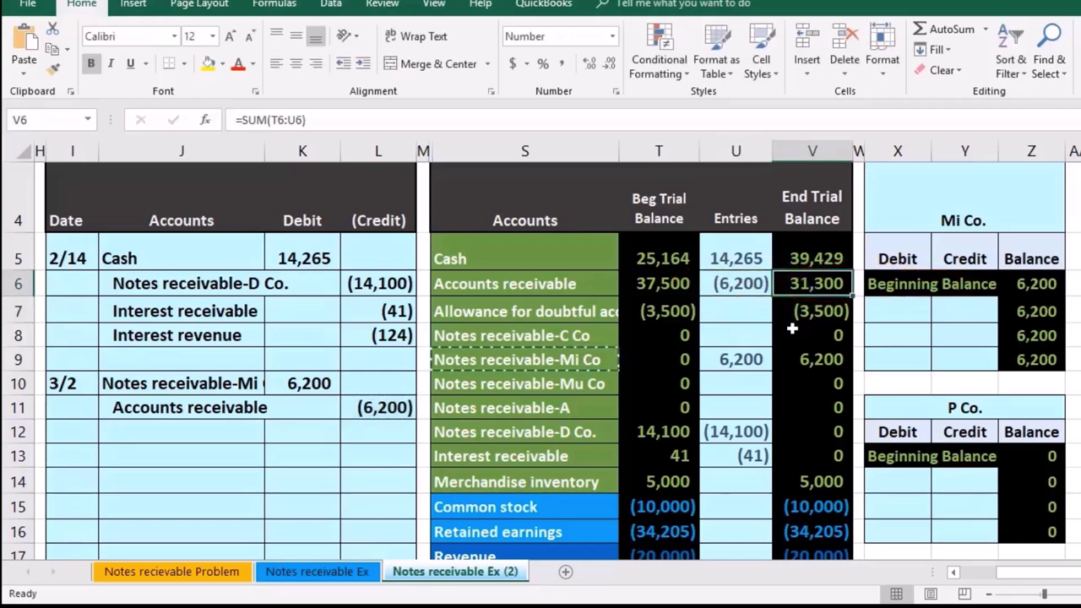
left_click_drag(205, 408, 374, 407)
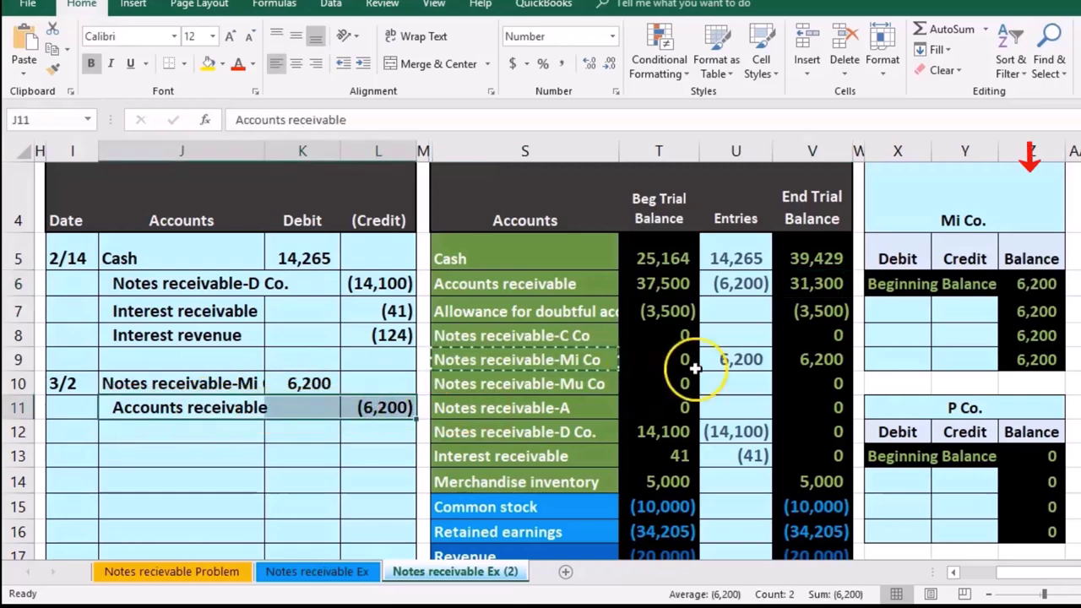
left_click(962, 309)
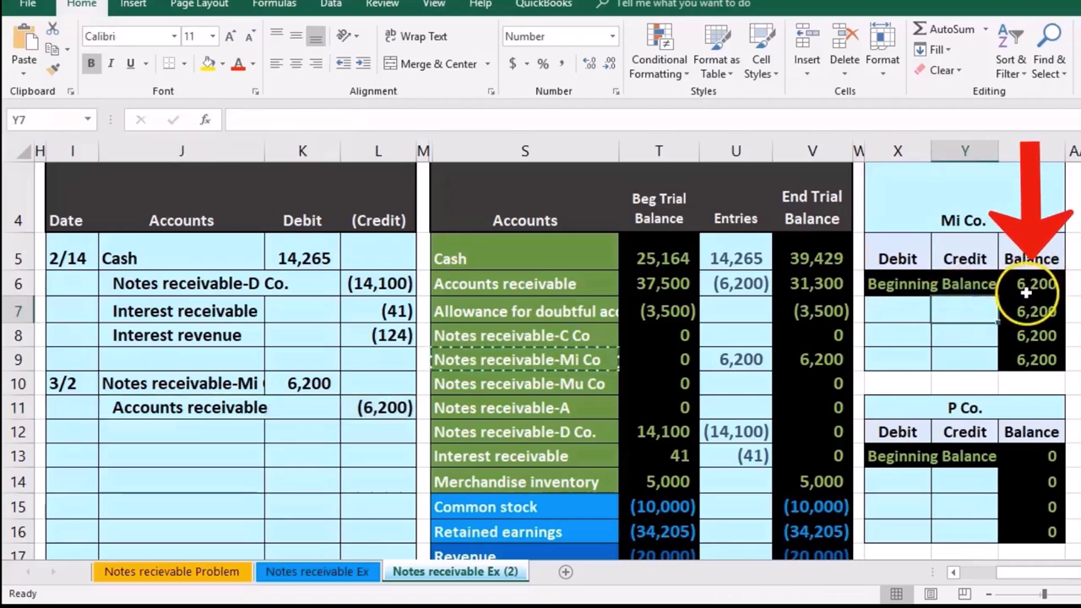
left_click(820, 284)
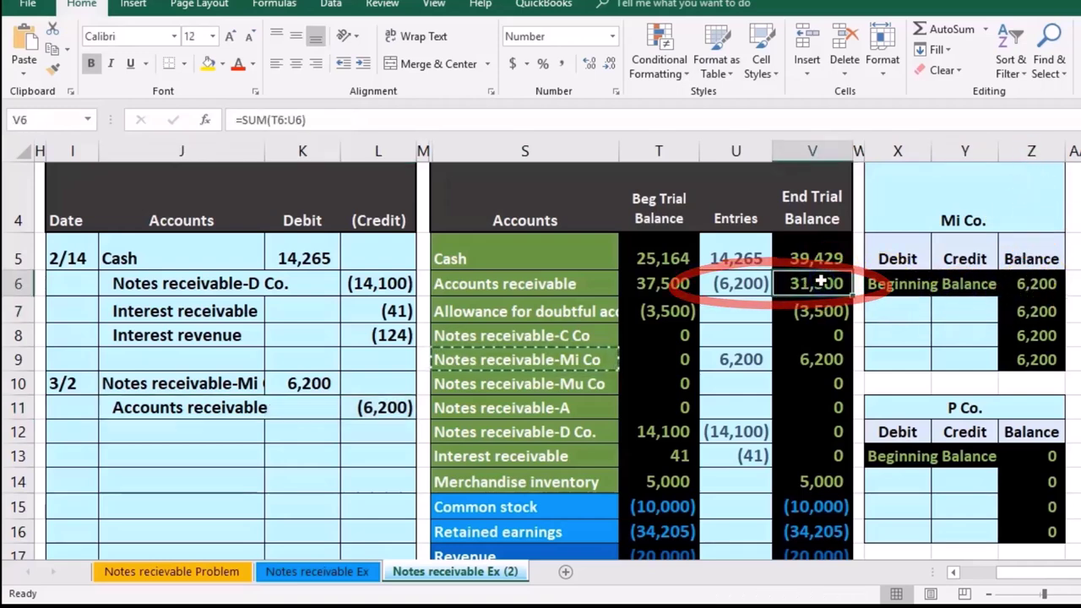
left_click(957, 307)
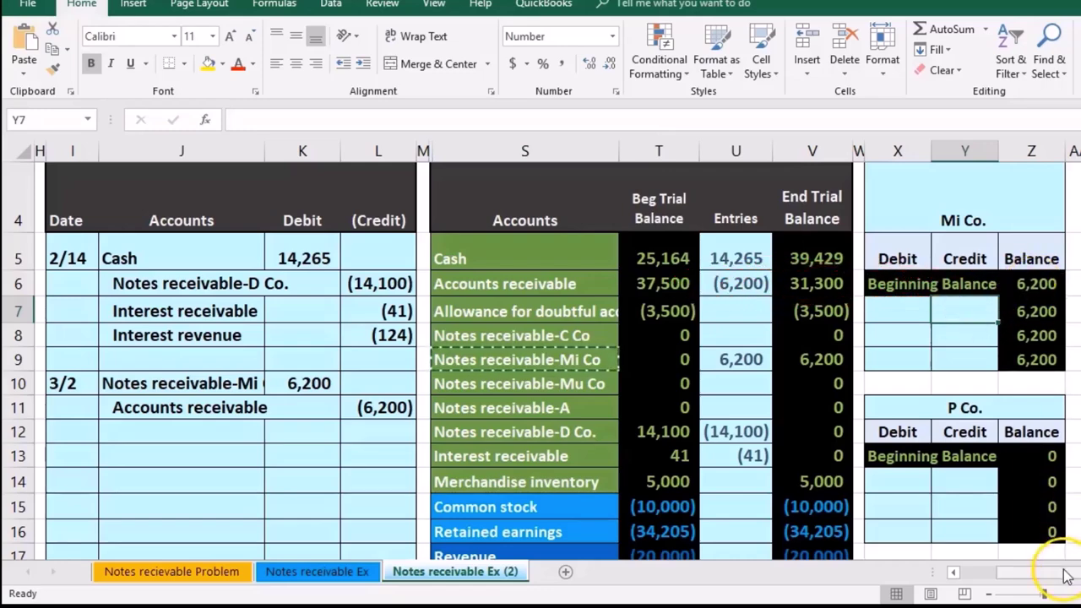
scroll(1065, 574, "right", 3)
scroll(1038, 473, "down", 3)
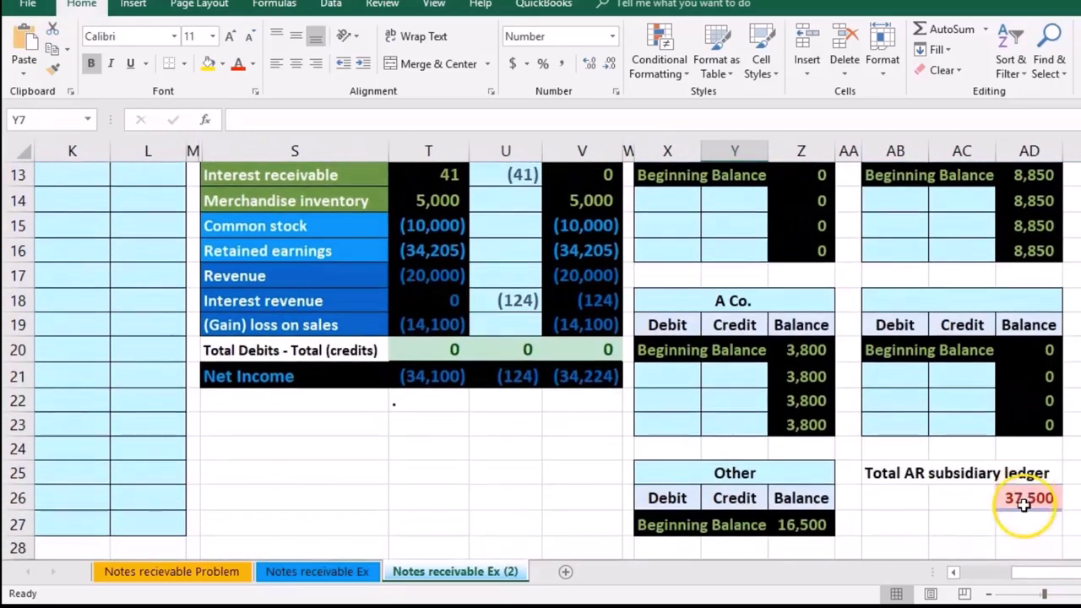
left_click(1025, 499)
scroll(1022, 501, "up", 3)
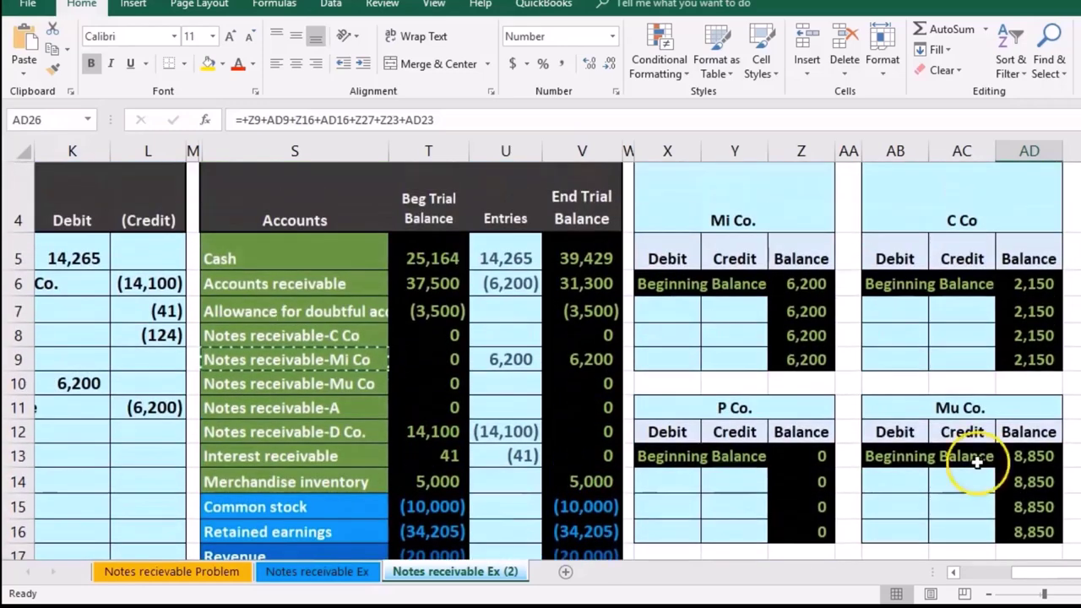
Post the Accounts receivable credit to Mi Co.'s subsidiary ledger by entering =L11 in its Credit cell Y7.
left_click(732, 308)
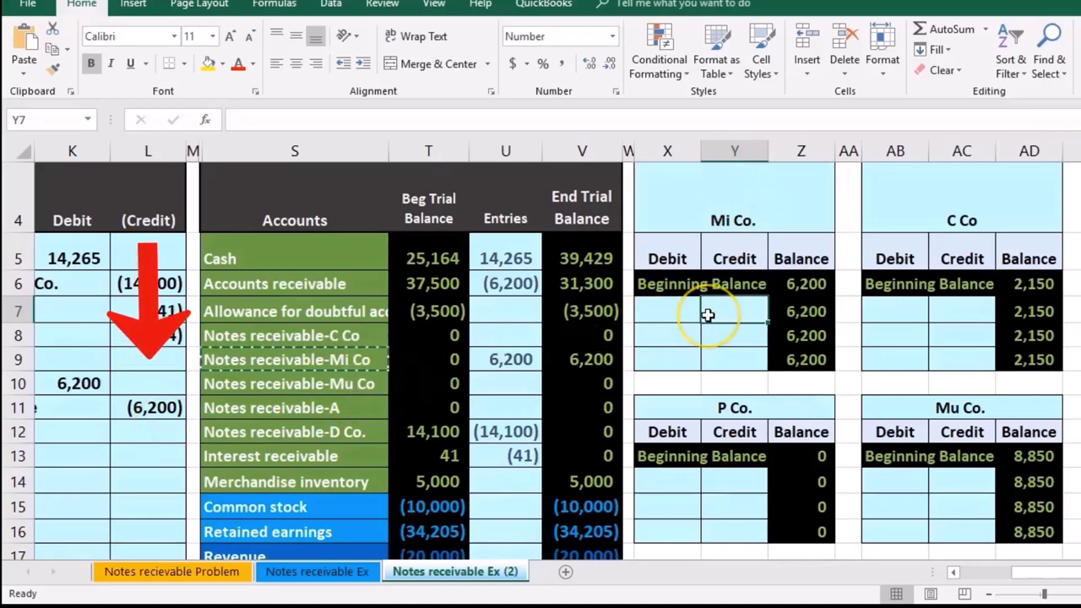
type("=")
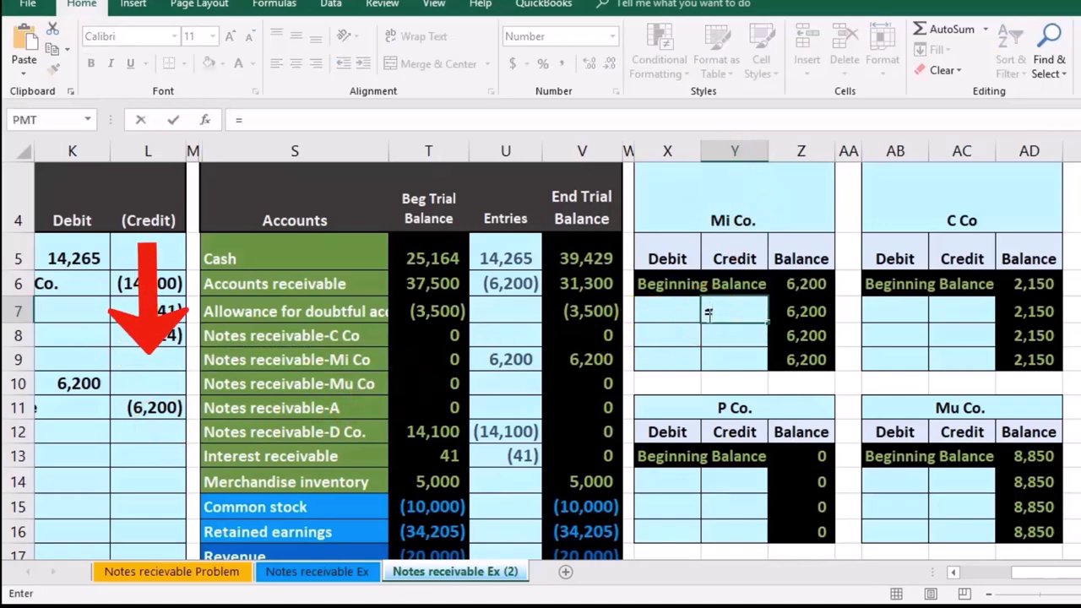
left_click(150, 407)
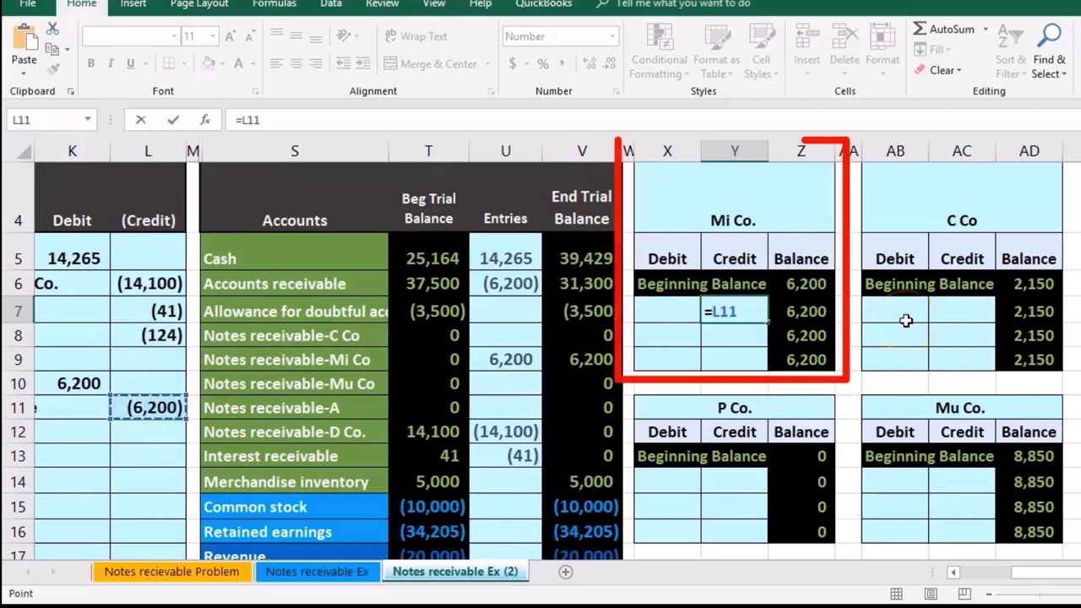
key("Return")
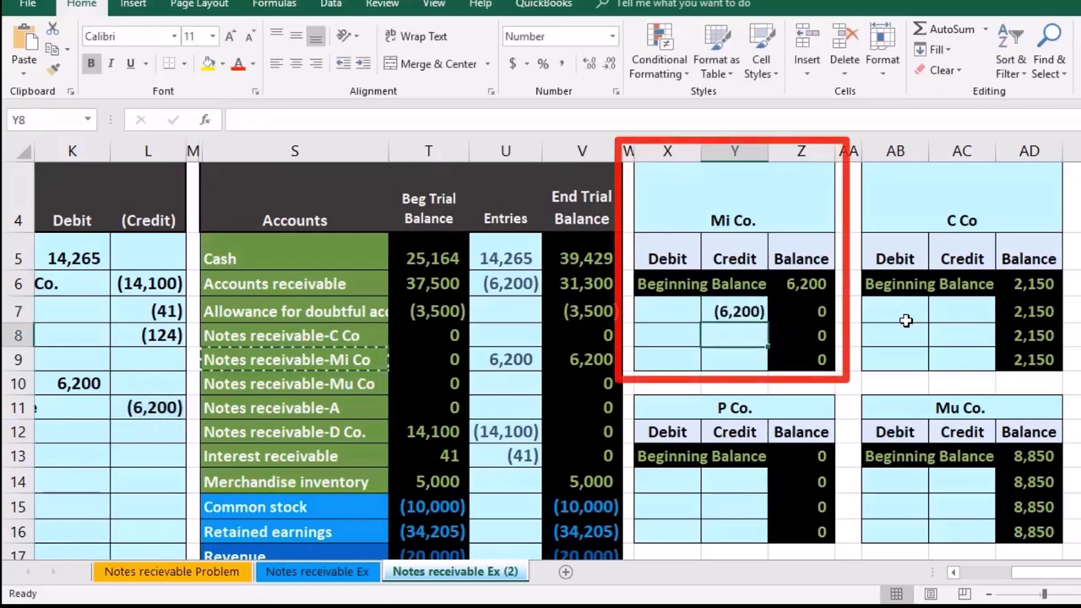
Compare Mi Co.'s subsidiary ledger balance and the Total AR subsidiary ledger amount with the ending Accounts receivable balance.
left_click(829, 317)
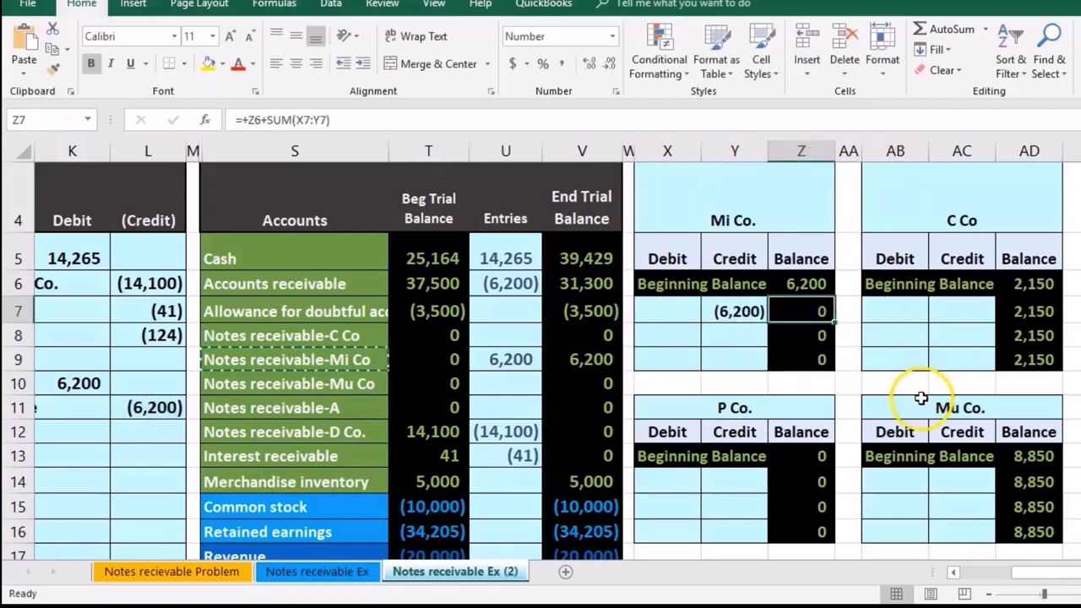
scroll(920, 399, "down", 3)
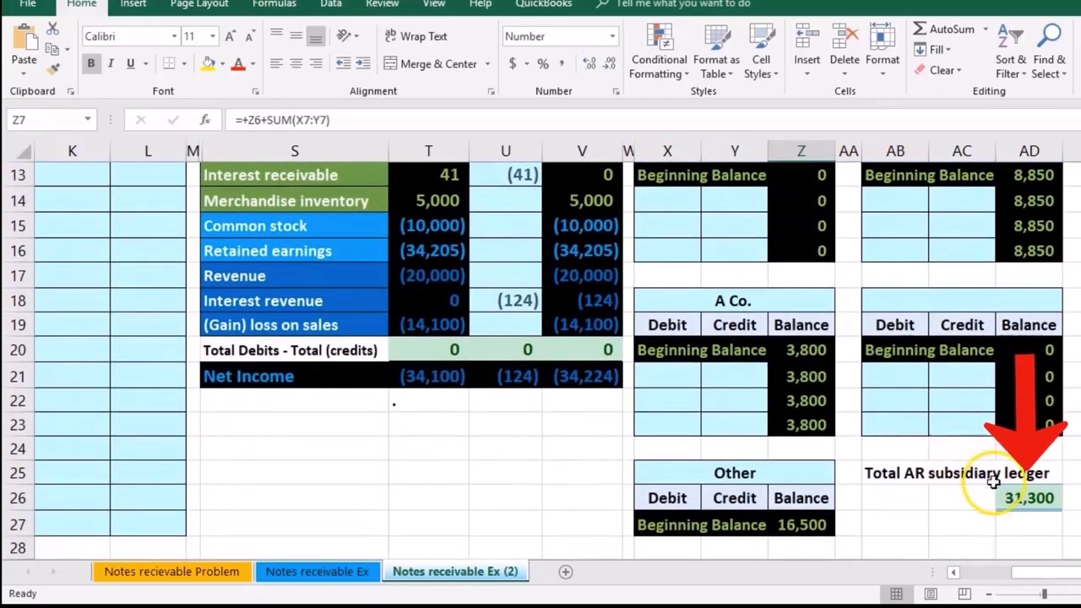
double_click(1005, 498)
key("Return")
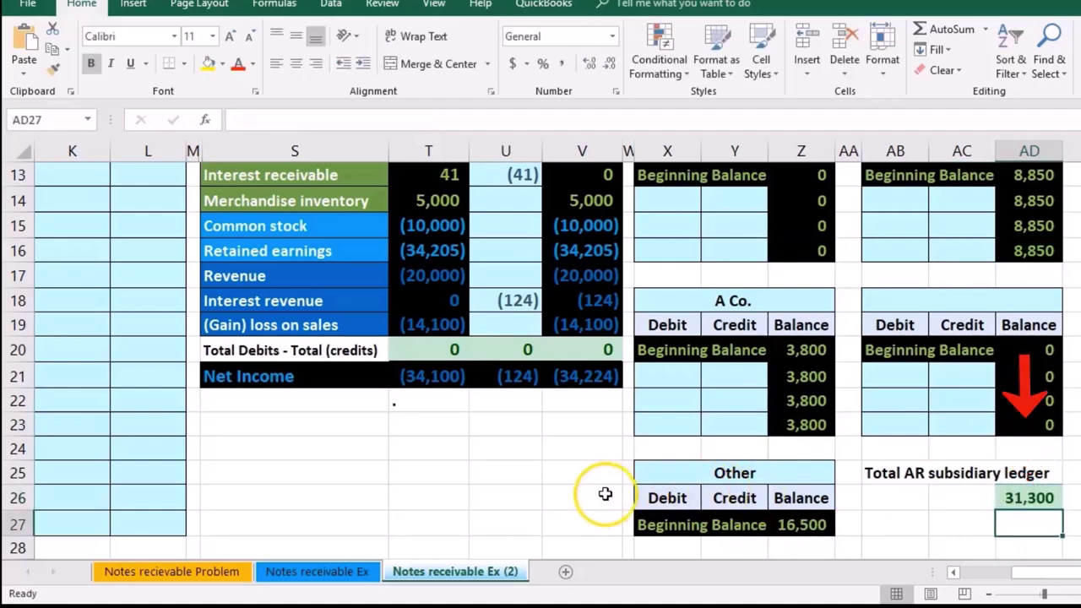
scroll(576, 430, "up", 4)
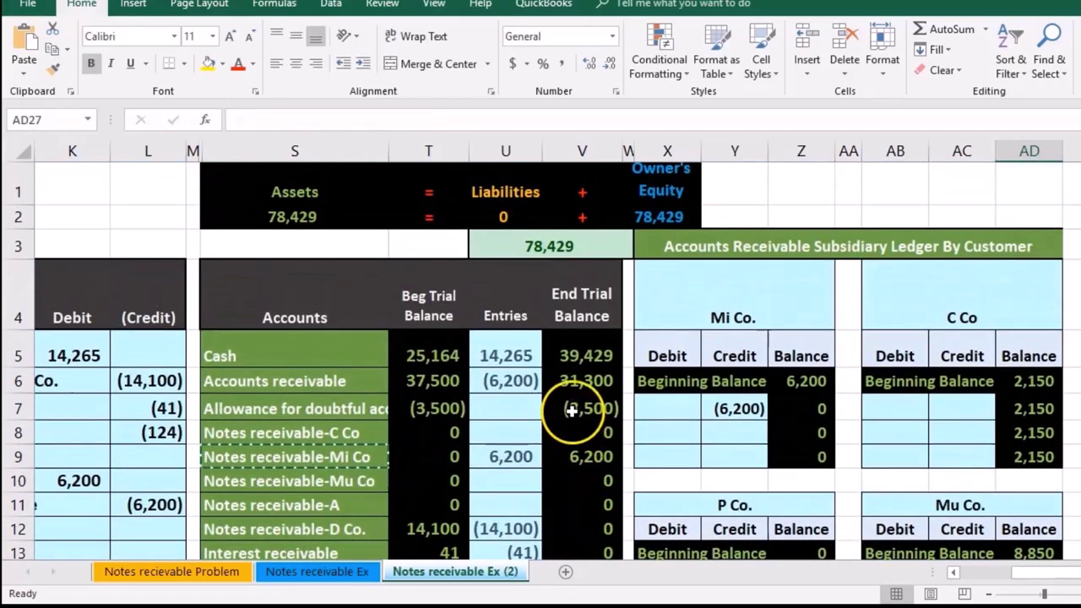
left_click(571, 385)
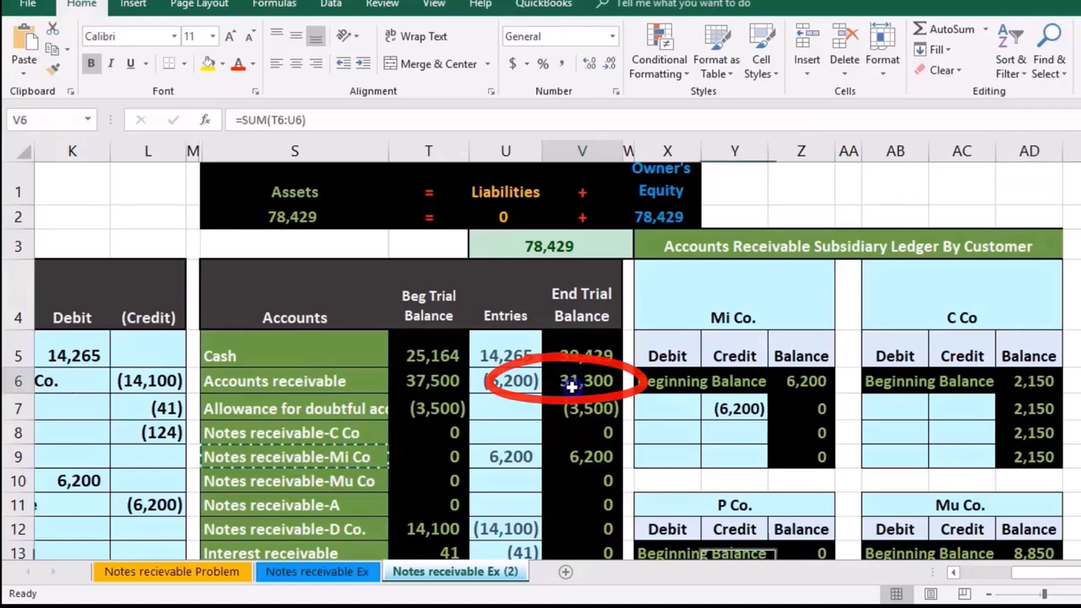
Examine the Interest revenue entry and the Net Income line to see how the journal entries affect income.
key("Left")
key("Left")
key("Left")
key("Left")
key("Left")
key("Left")
scroll(547, 394, "down", 3)
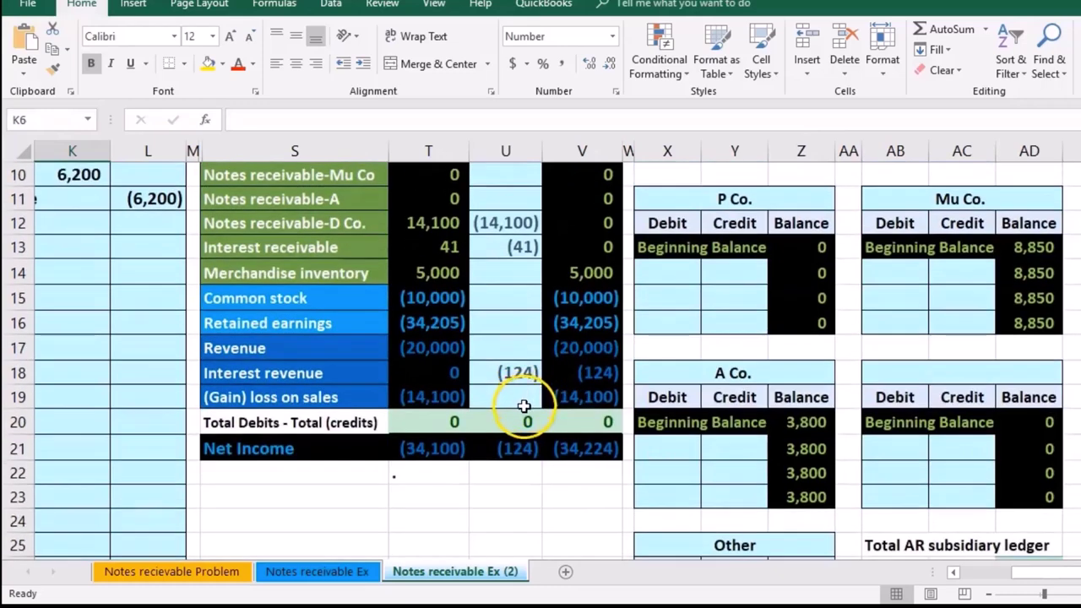
left_click(509, 370)
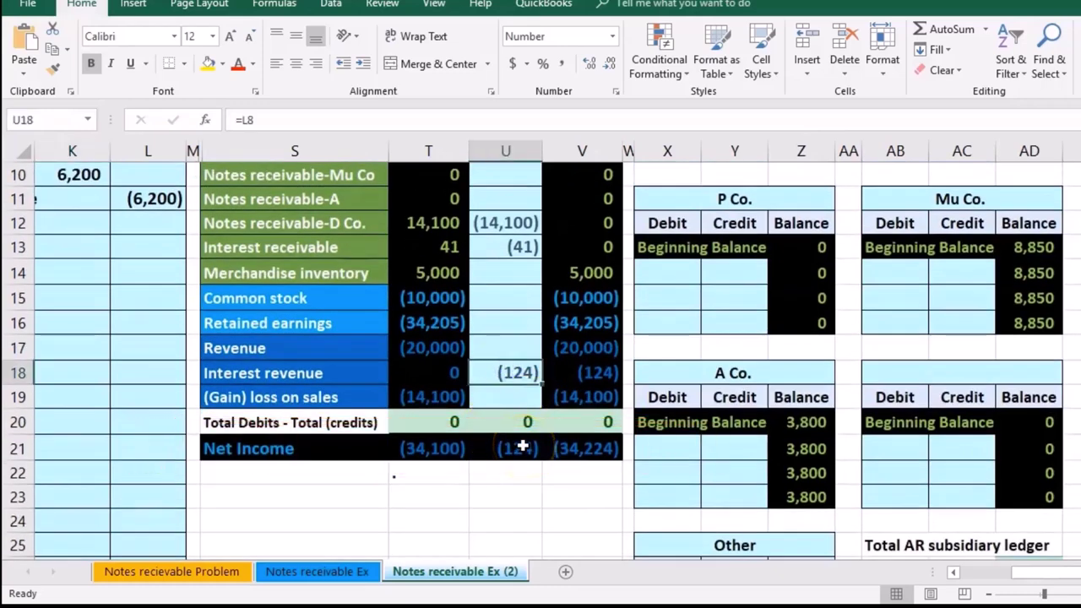
scroll(517, 431, "up", 2)
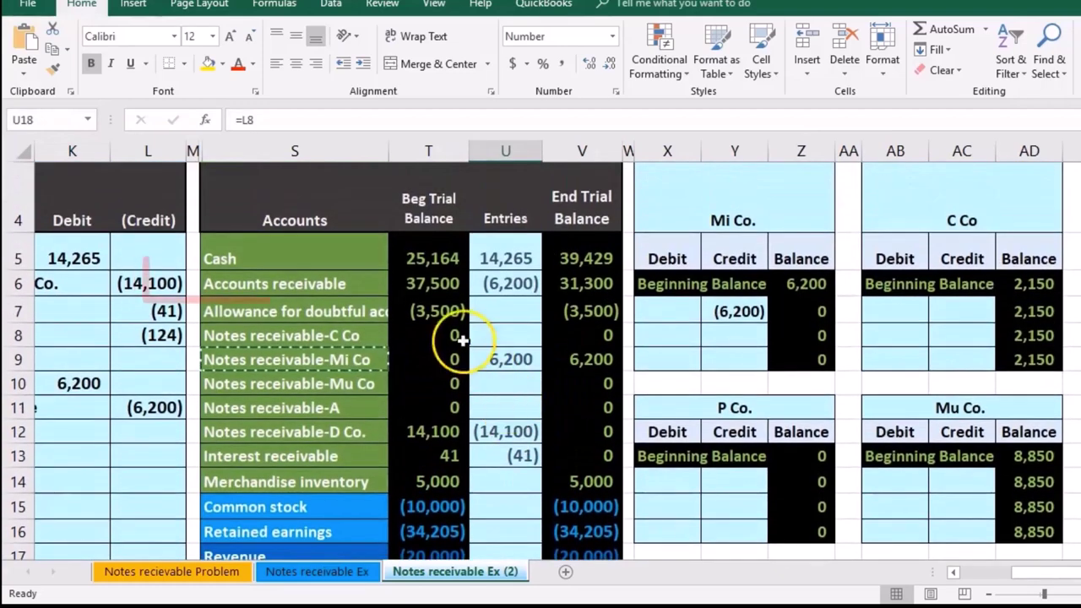
Compare the Accounts receivable and Notes receivable-D Co. lines with their beginning balances in the trial balance.
left_click_drag(343, 285, 393, 284)
left_click_drag(340, 431, 397, 431)
left_click_drag(296, 285, 394, 288)
left_click_drag(350, 430, 406, 430)
left_click_drag(324, 289, 390, 283)
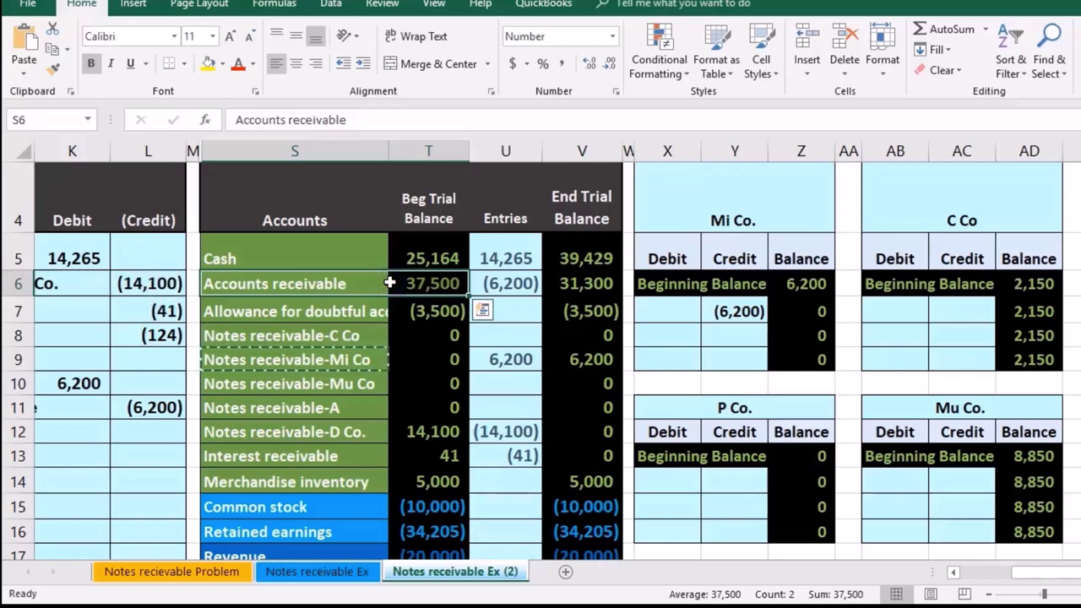
Enter Mi Co.'s principal of 6,200 in C18 and rate of 7% in C19 of the Total Through Maturity table.
key("Home")
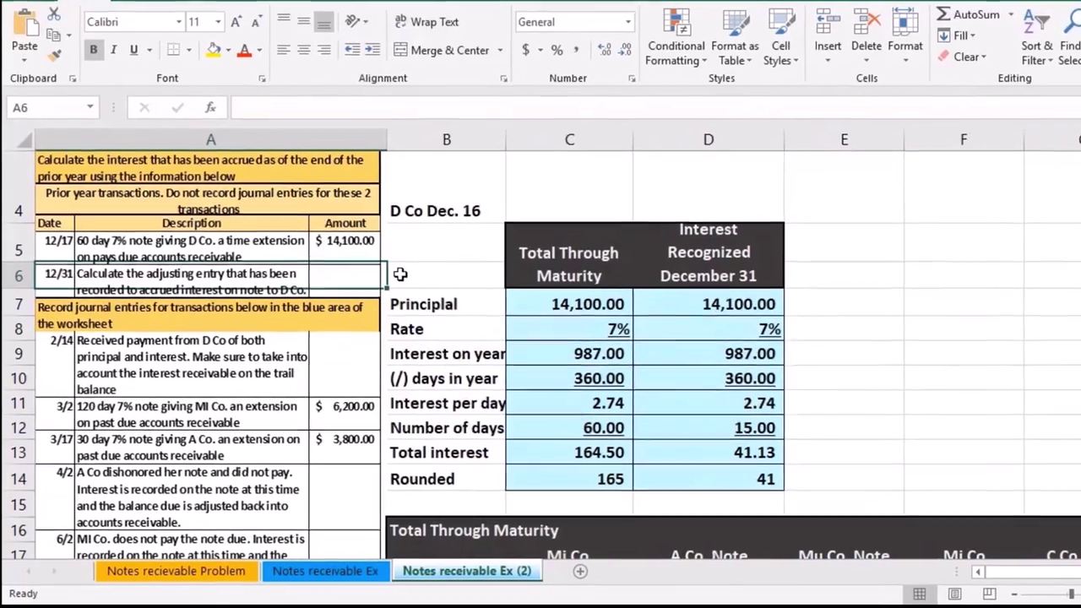
scroll(399, 275, "down", 3)
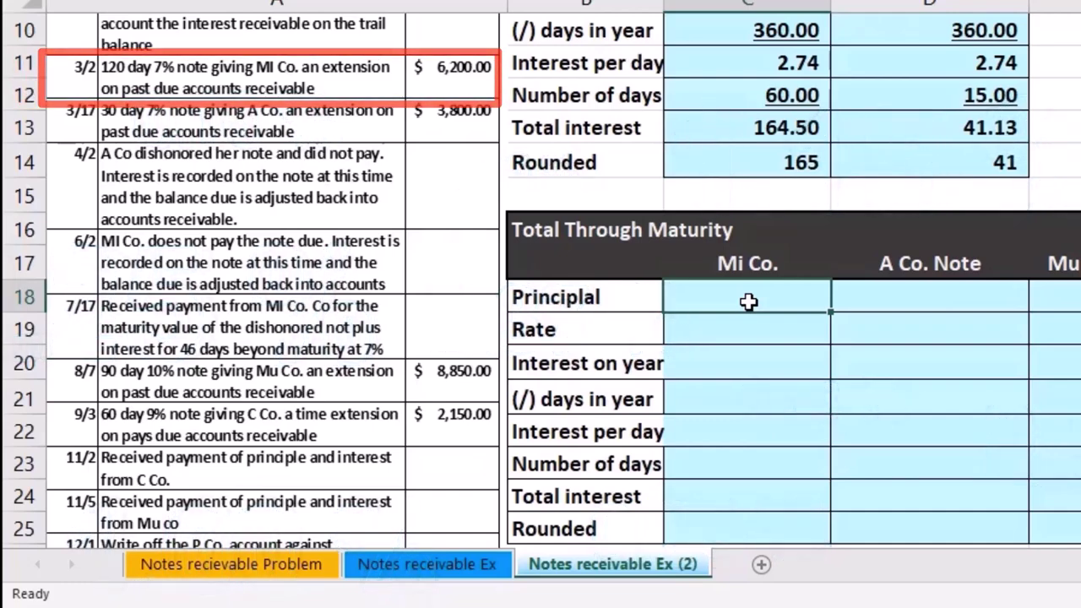
type("6,200")
key("Return")
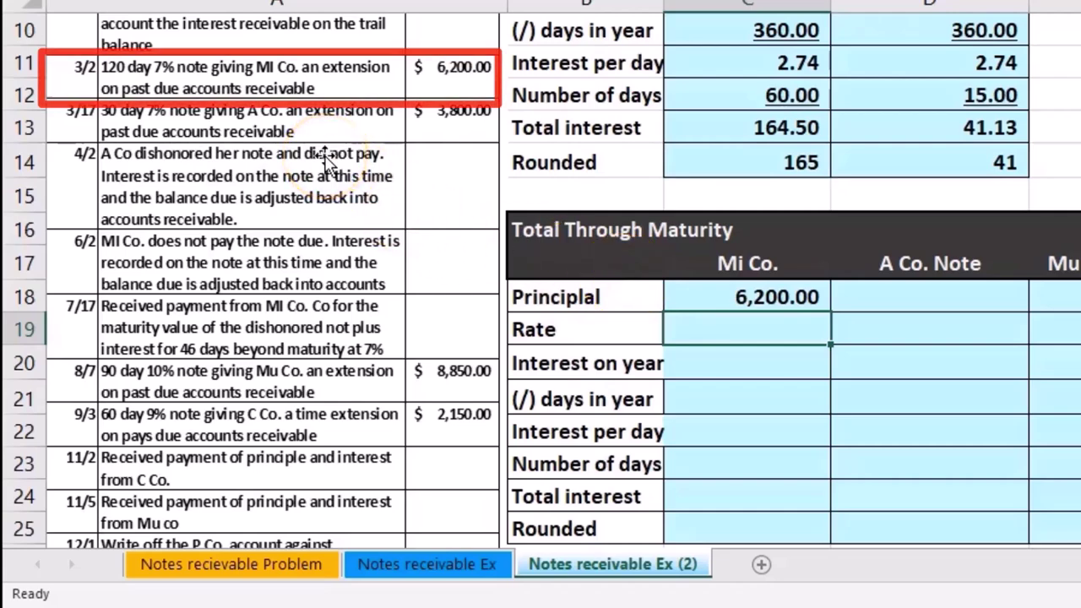
type("7%")
key("ctrl+Return")
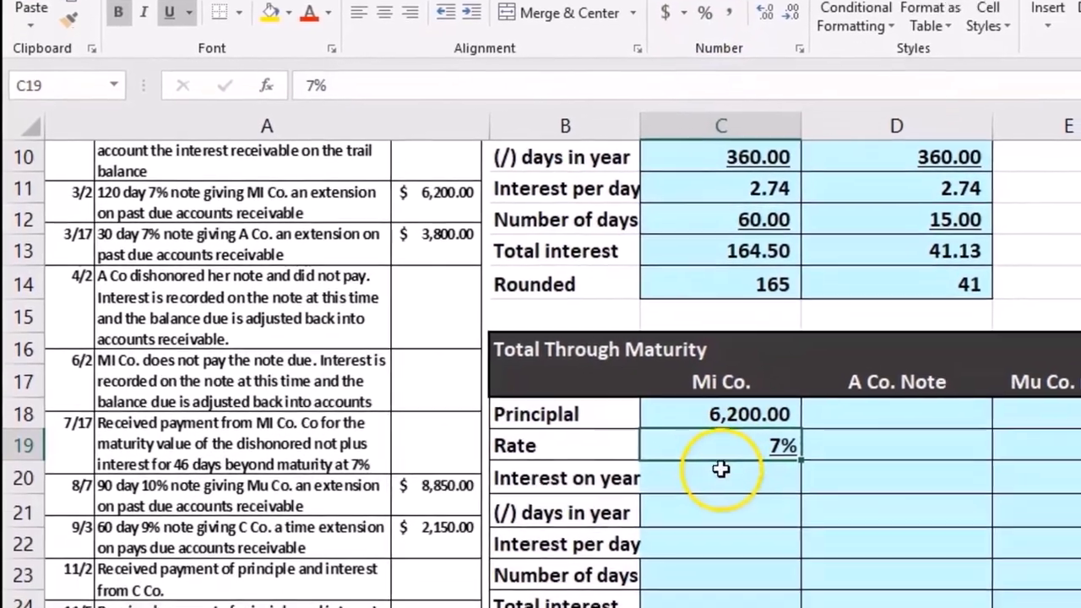
Calculate Mi Co.'s interest on year by entering =C18*C19 in cell C20.
left_click(745, 590)
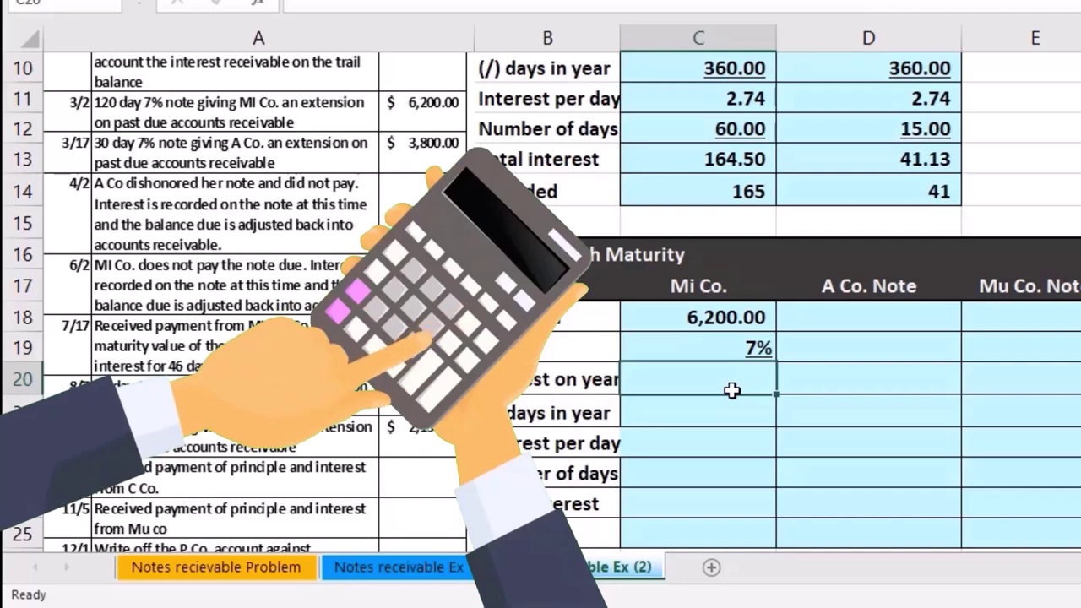
type("=")
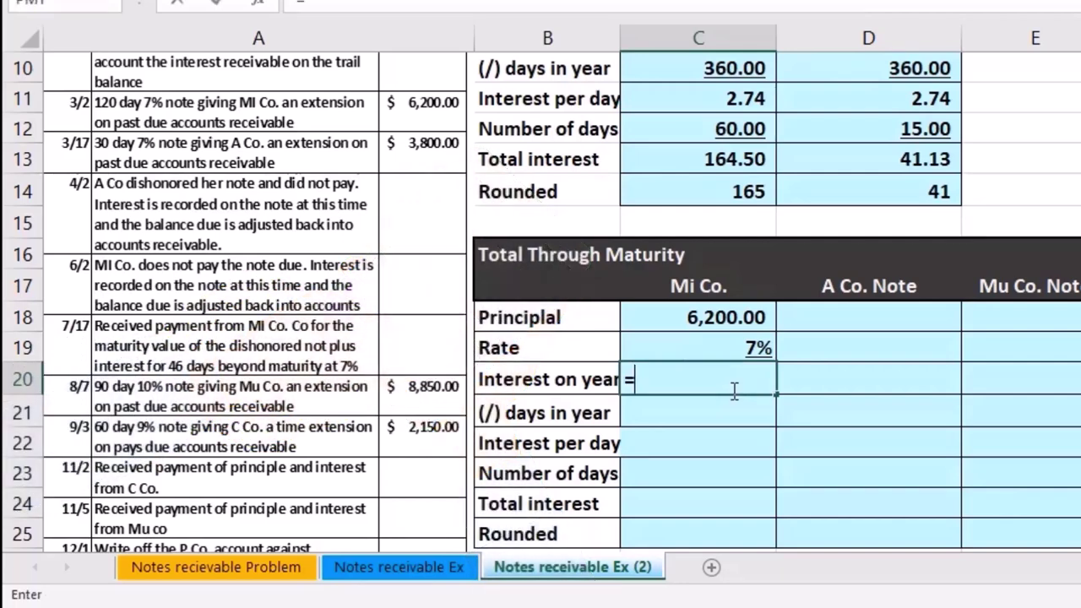
left_click(707, 317)
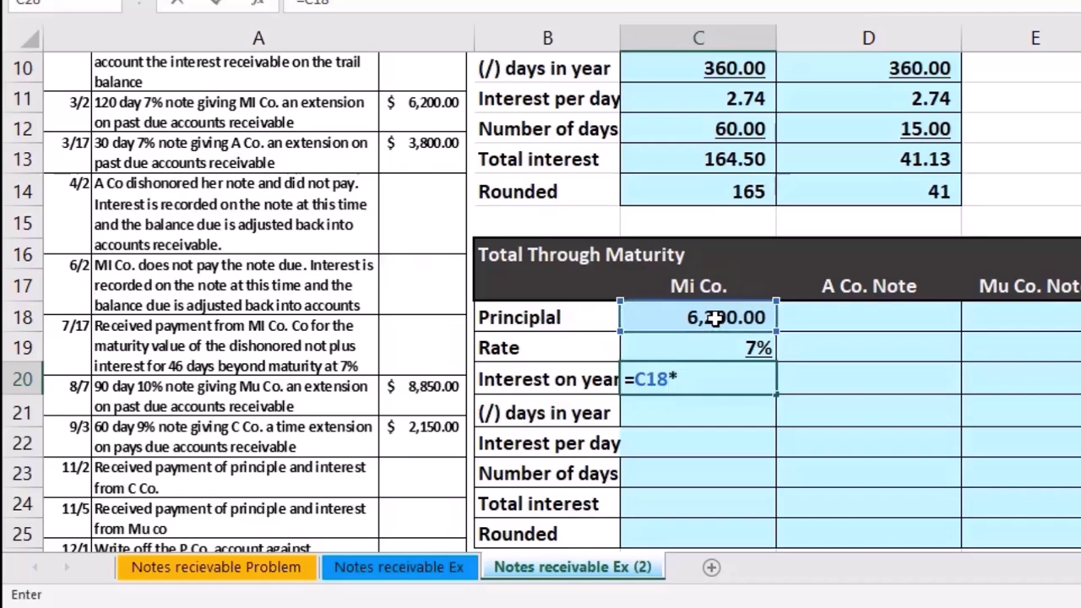
type("*")
left_click(708, 350)
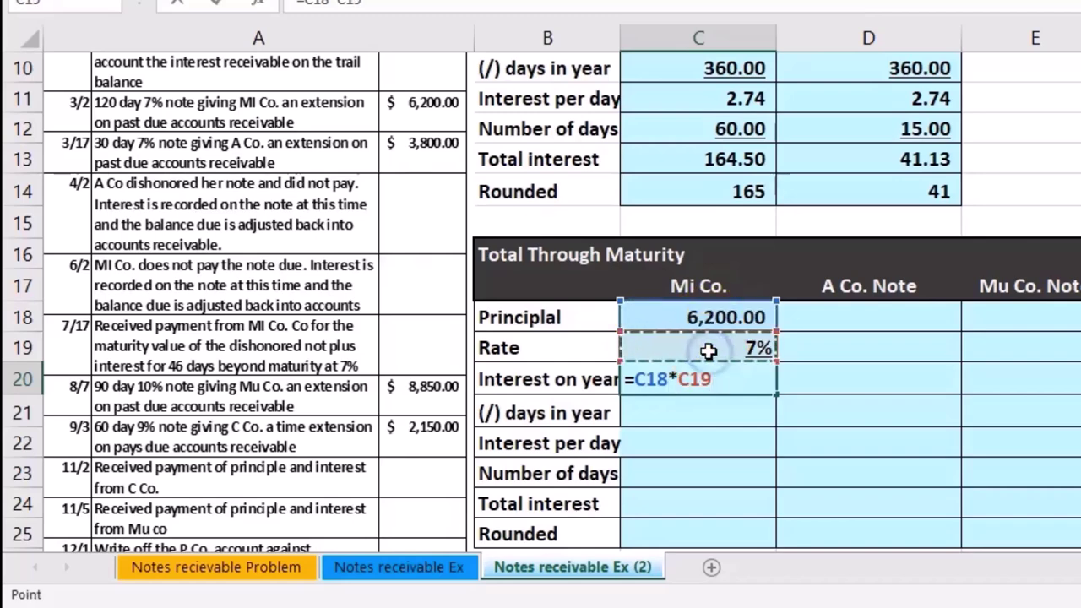
key("Return")
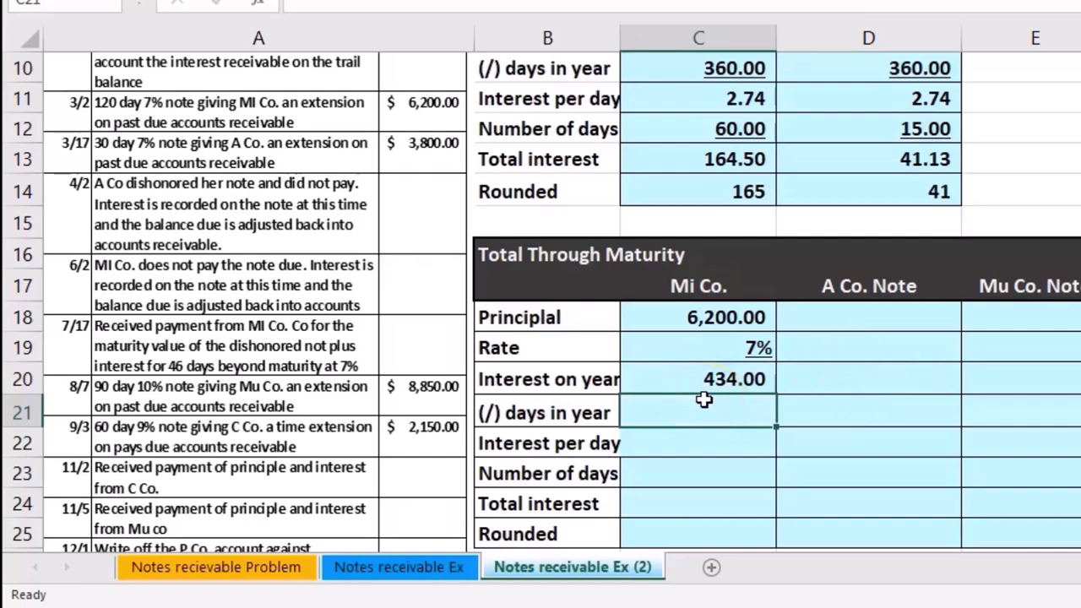
Check Mi Co.'s rate and yearly interest against the 120-day term of the 3/2 note in the transaction list.
left_click(680, 351)
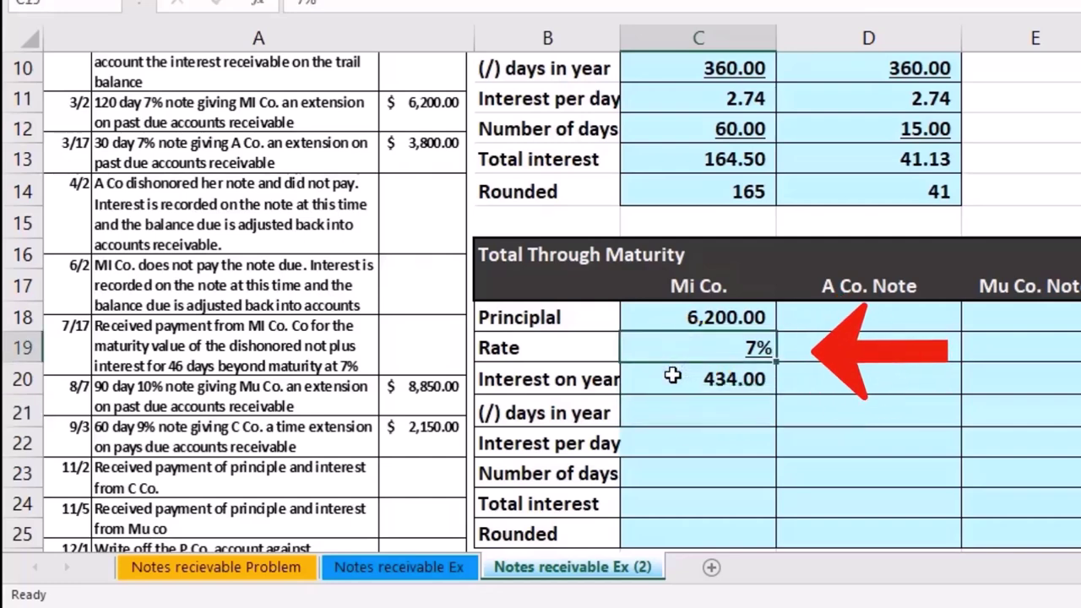
left_click(673, 375)
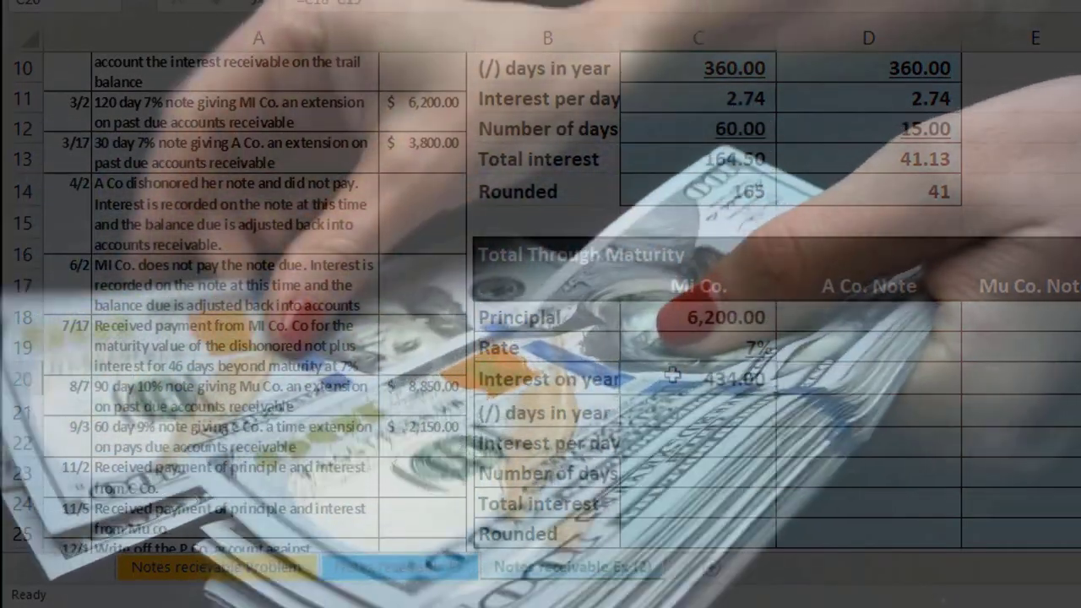
left_click(648, 365)
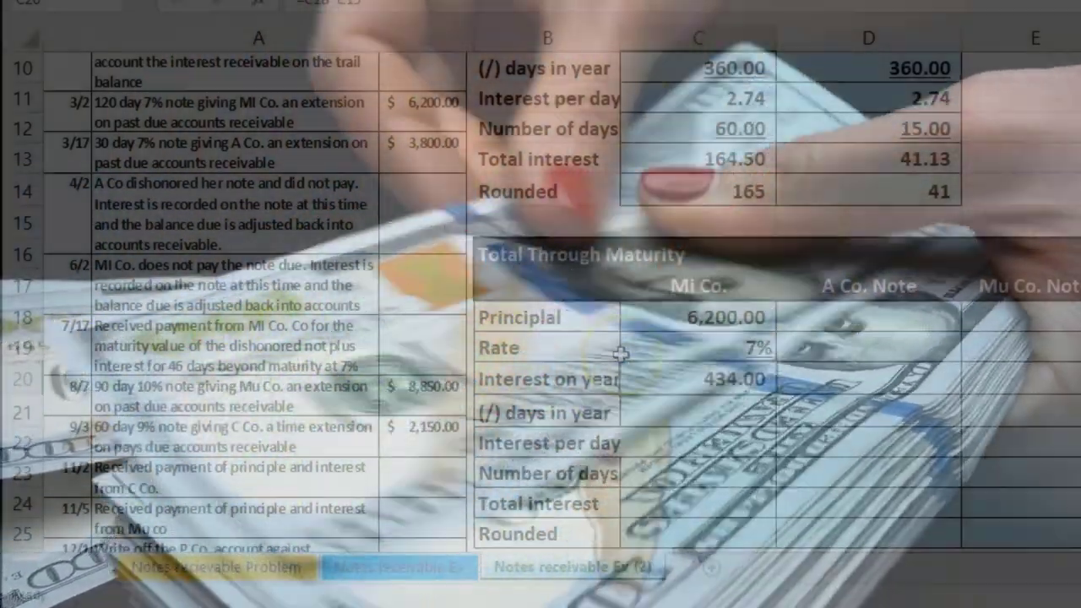
scroll(443, 344, "up", 1)
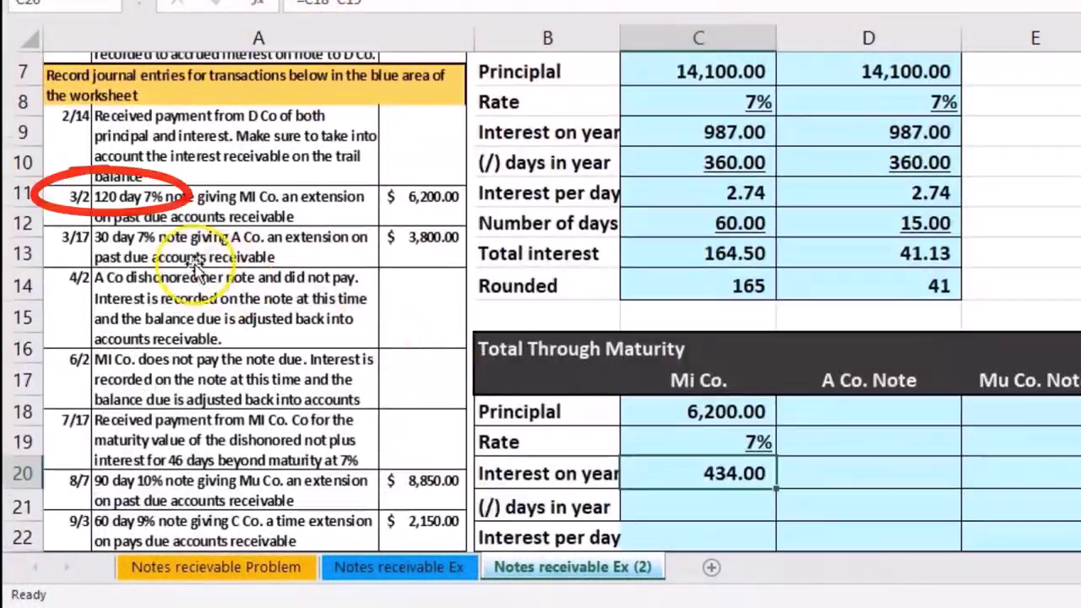
scroll(155, 208, "down", 1)
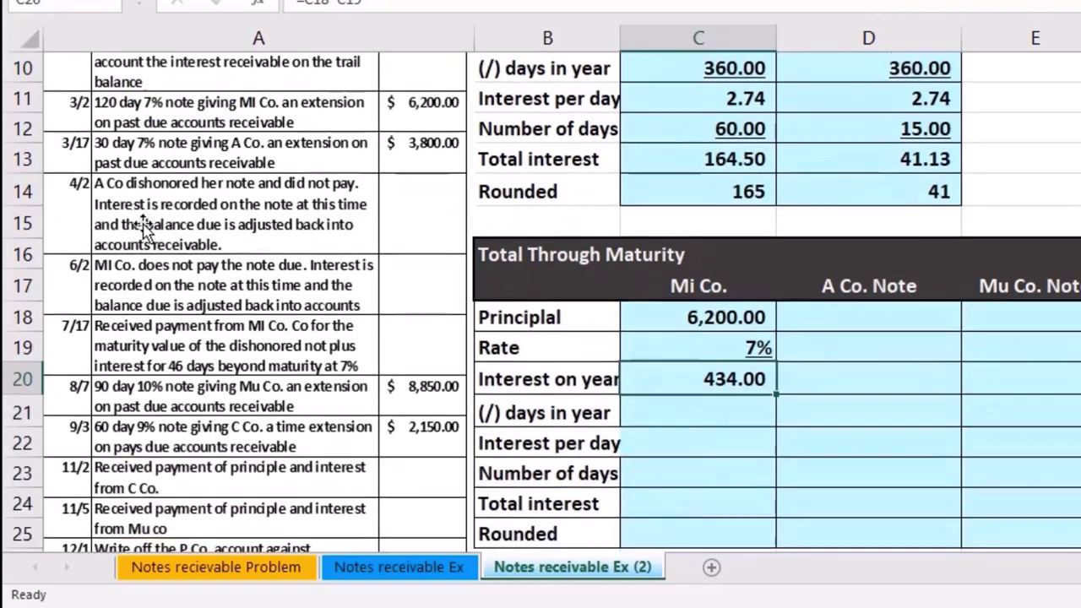
Enter =12*30 as Mi Co.'s days in year in cell C21.
left_click(711, 413)
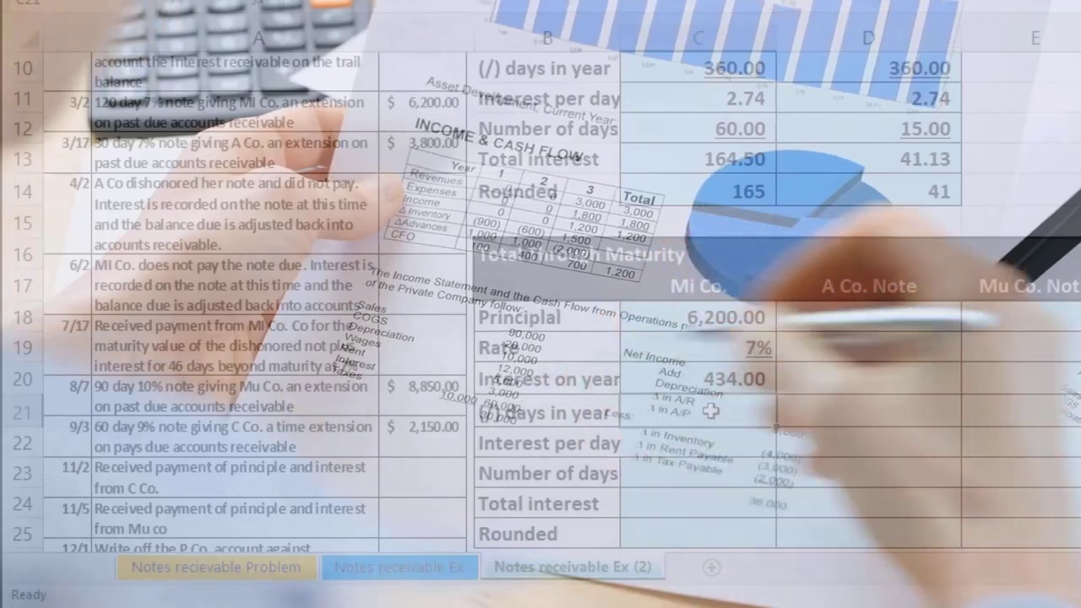
type("=")
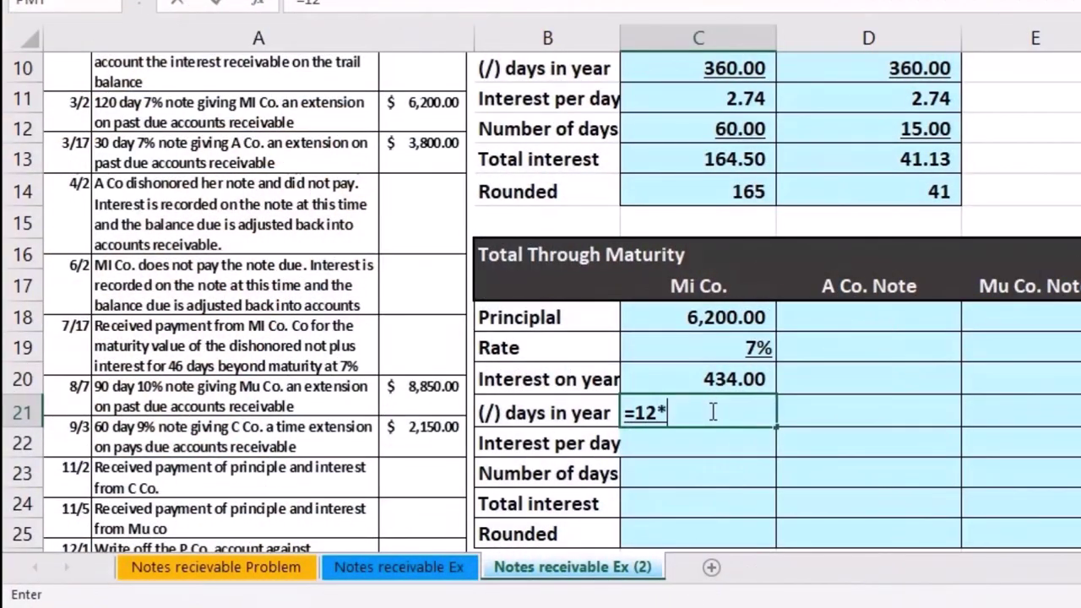
type("12*")
key("Return")
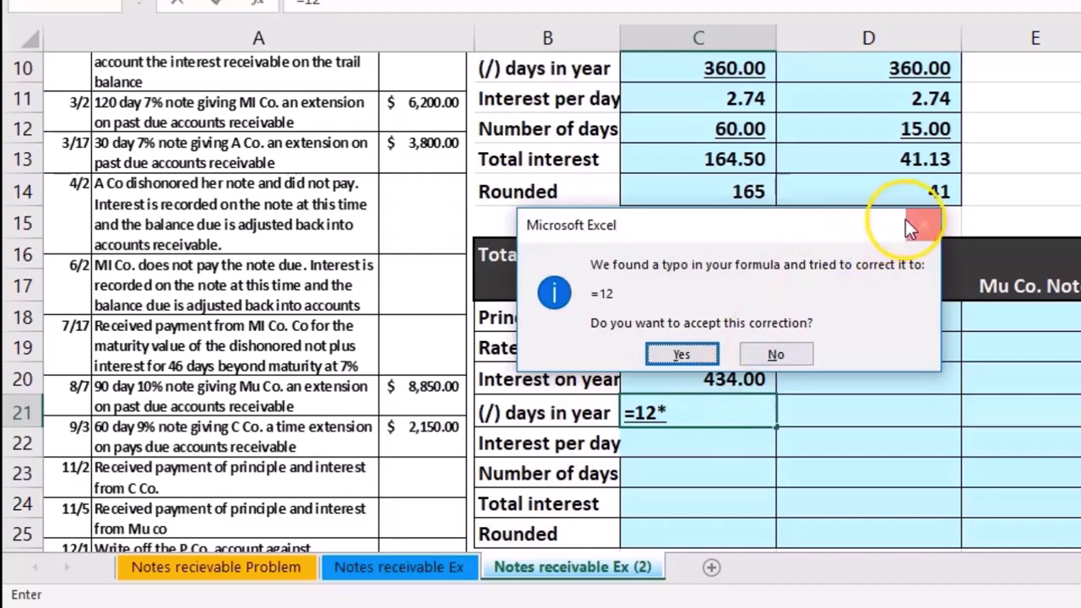
left_click(937, 223)
left_click(745, 345)
left_click(689, 422)
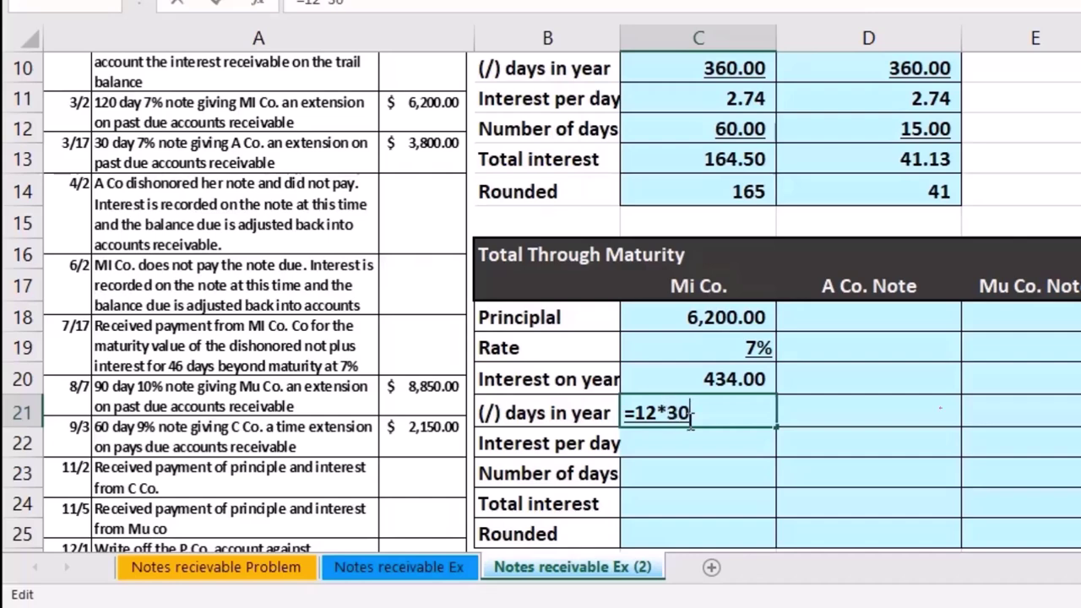
key("Return")
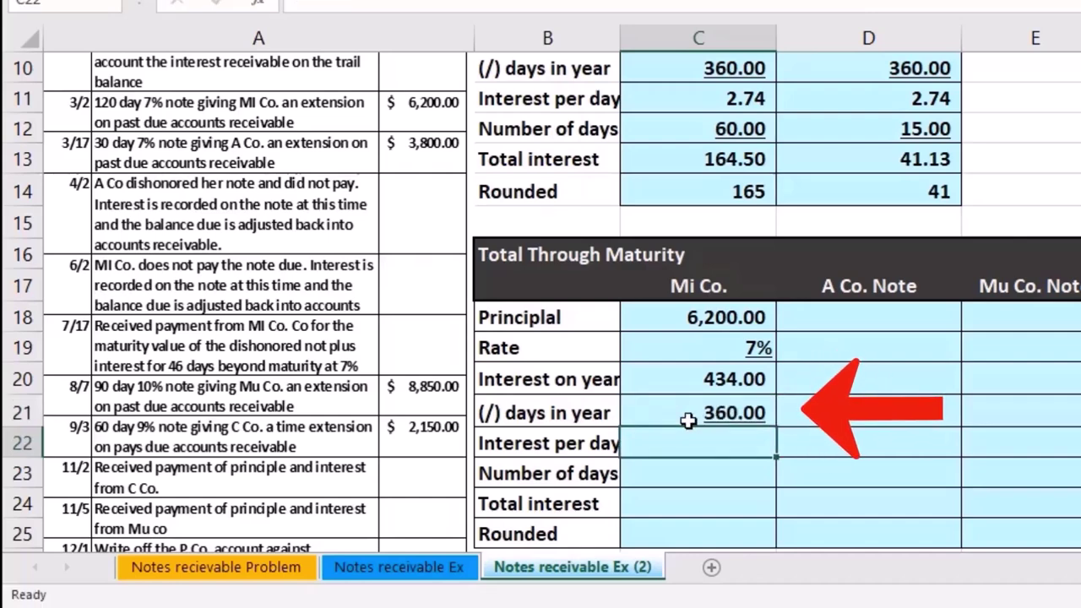
Calculate Mi Co.'s interest per day by entering =C20/C21 in cell C22.
left_click(688, 442)
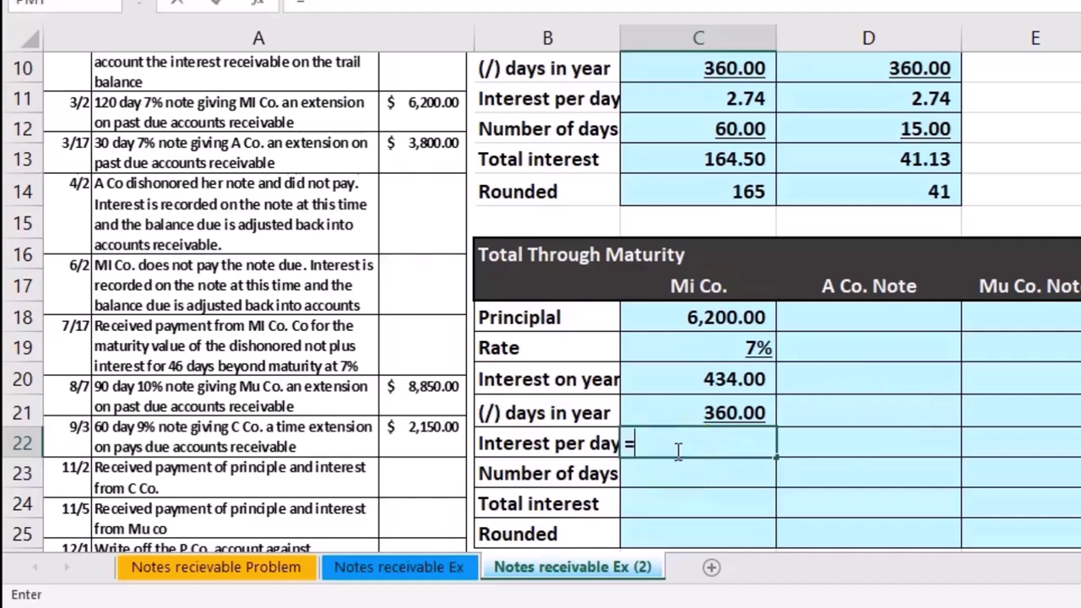
type("=")
left_click(680, 380)
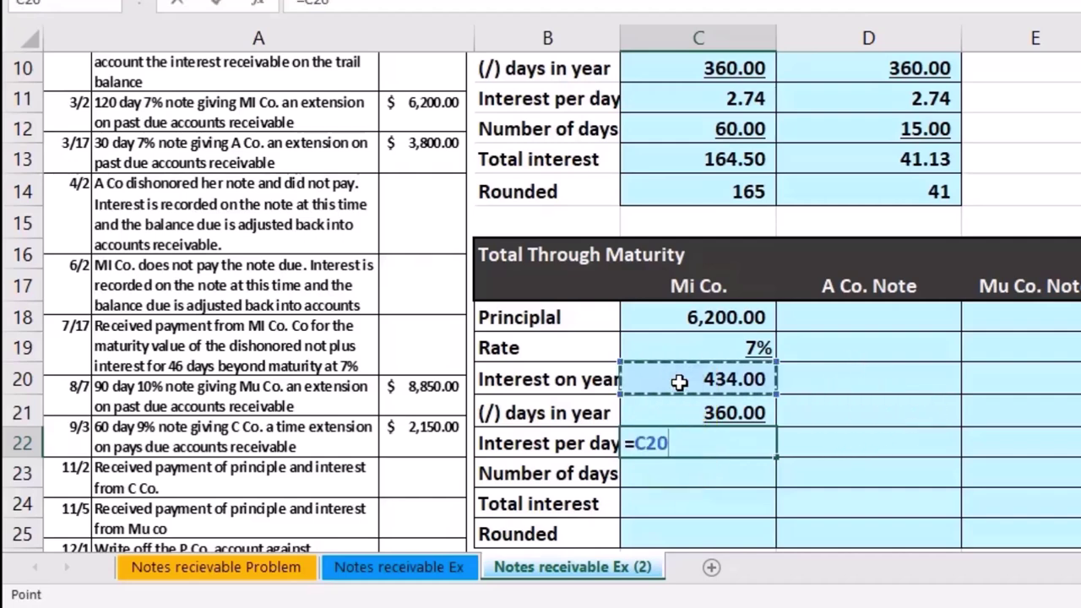
type("/")
left_click(691, 411)
key("Return")
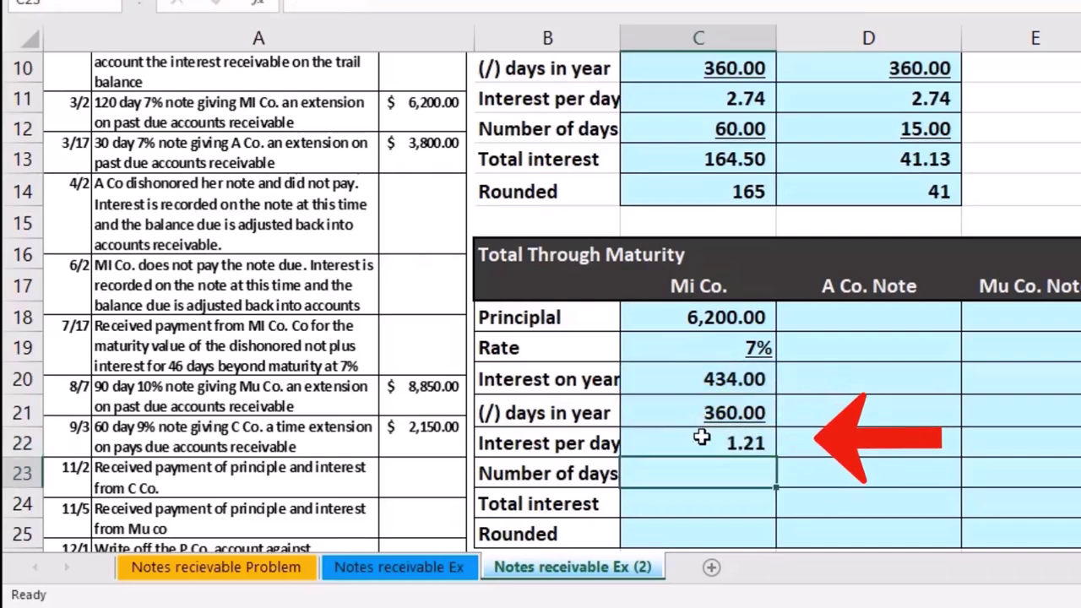
Show extra decimal places for Mi Co.'s interest per day in C22 and restore the two-decimal display.
left_click(699, 441)
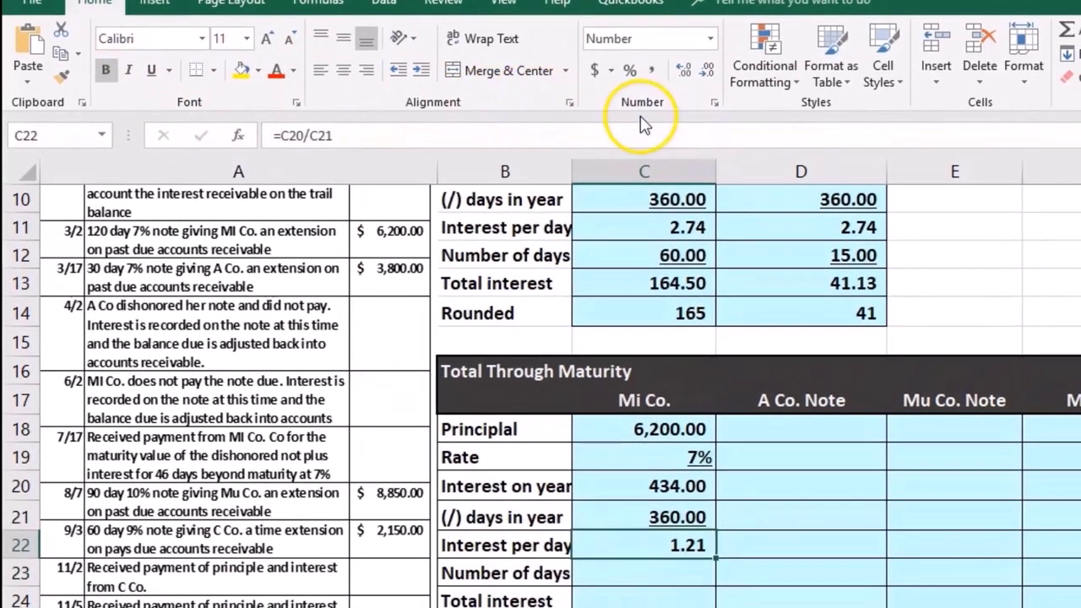
left_click(686, 65)
left_click(693, 547)
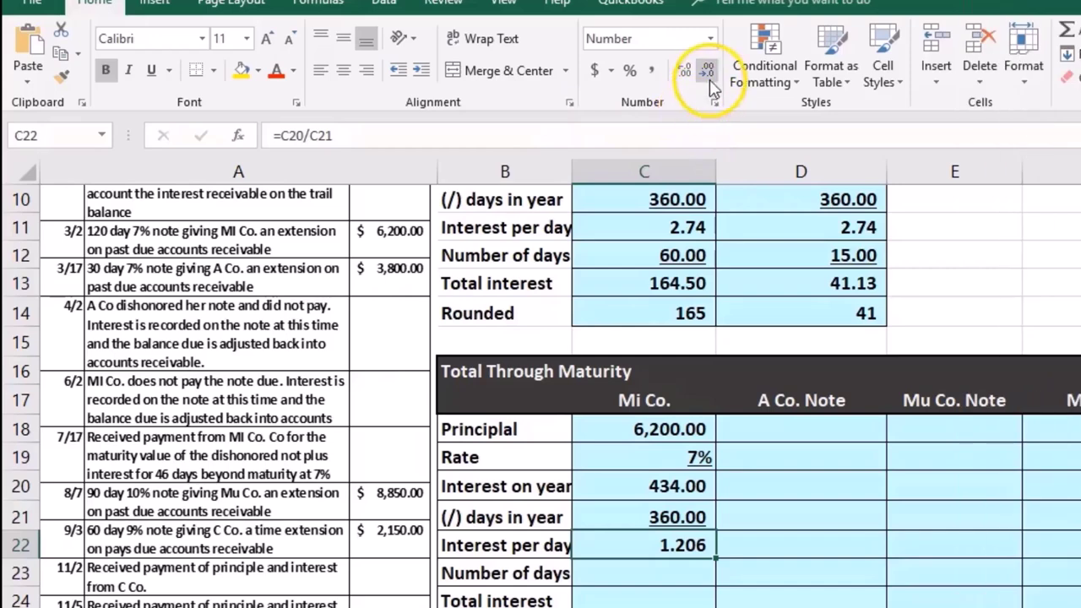
left_click(707, 70)
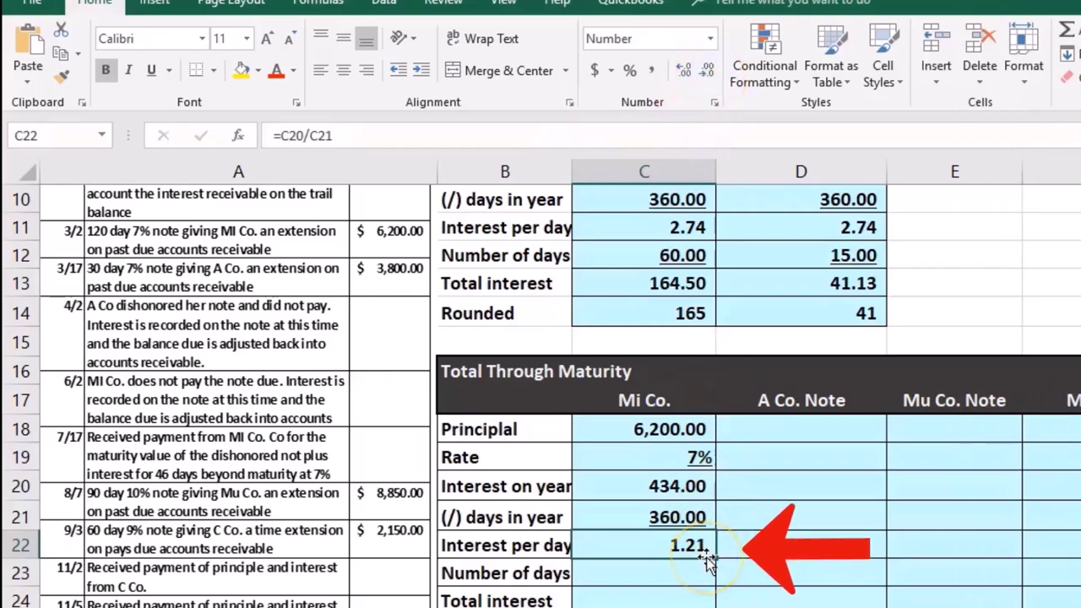
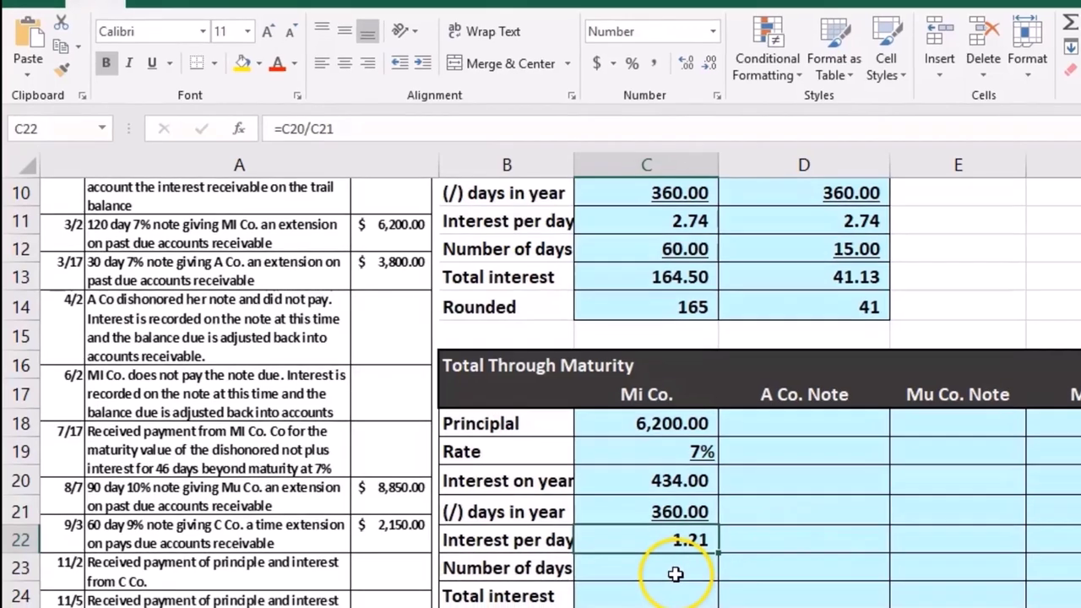
Enter 120 as Mi Co.'s number of days in cell C23.
left_click(686, 570)
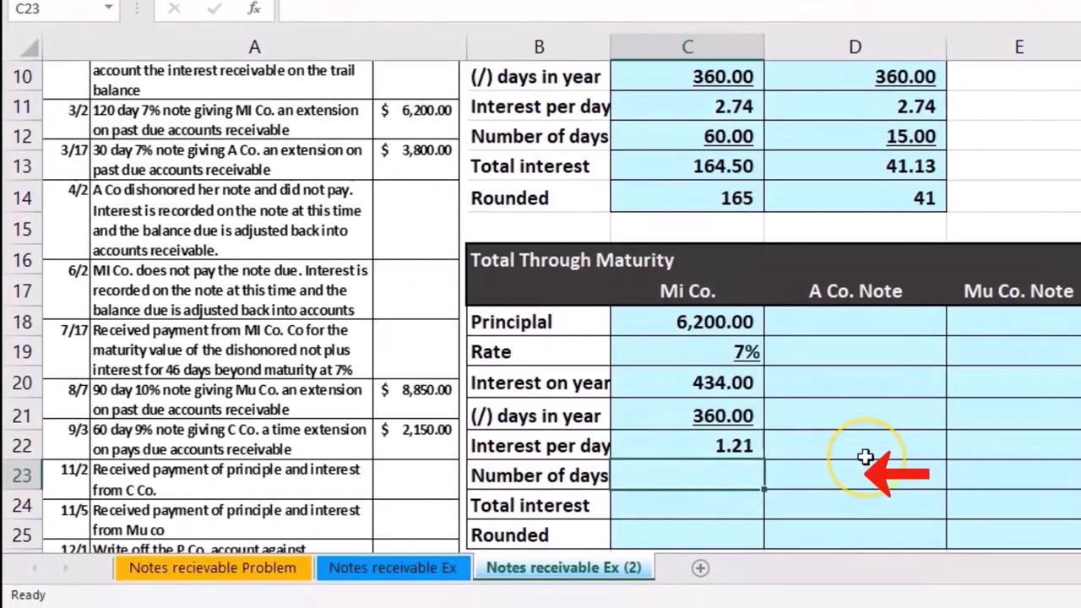
type("120")
key("Return")
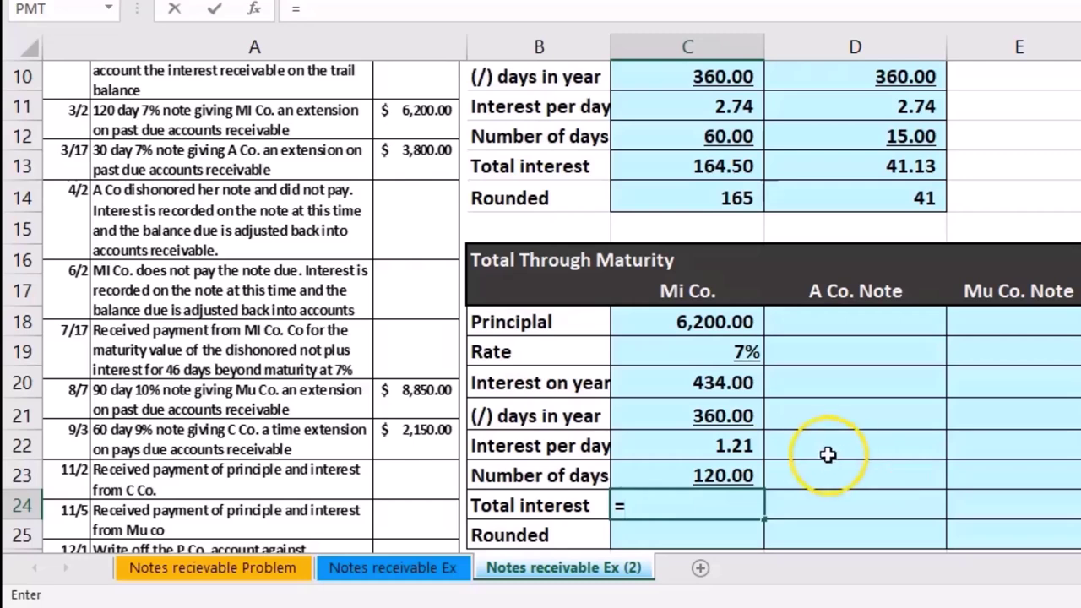
Calculate Mi Co.'s total interest as =C22*C23 in cell C24 and enter =C24 as the rounded amount in C25.
left_click(750, 448)
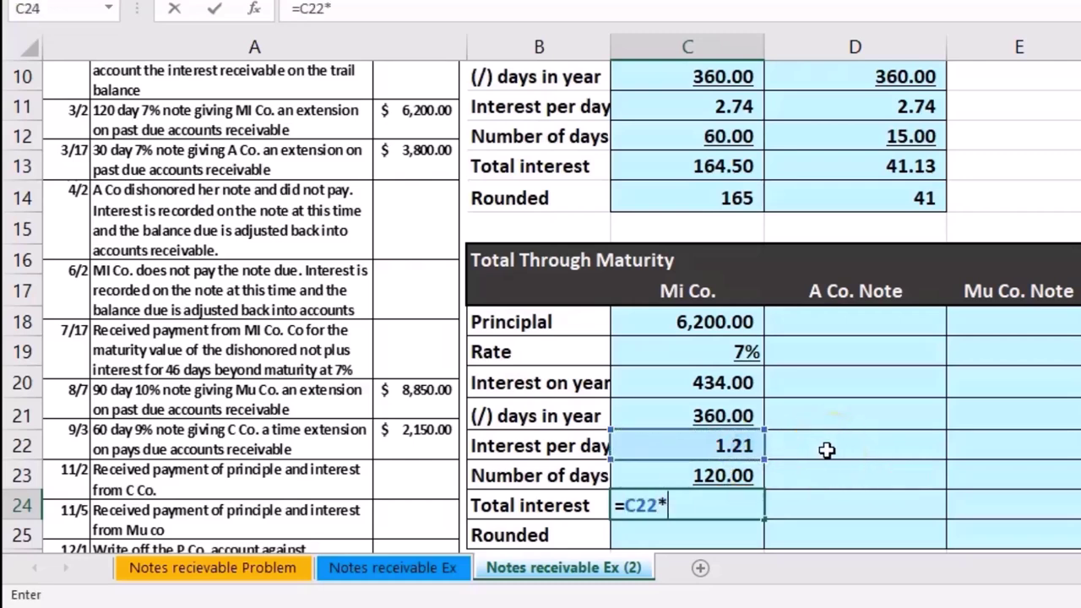
type("*")
left_click(740, 475)
key("Return")
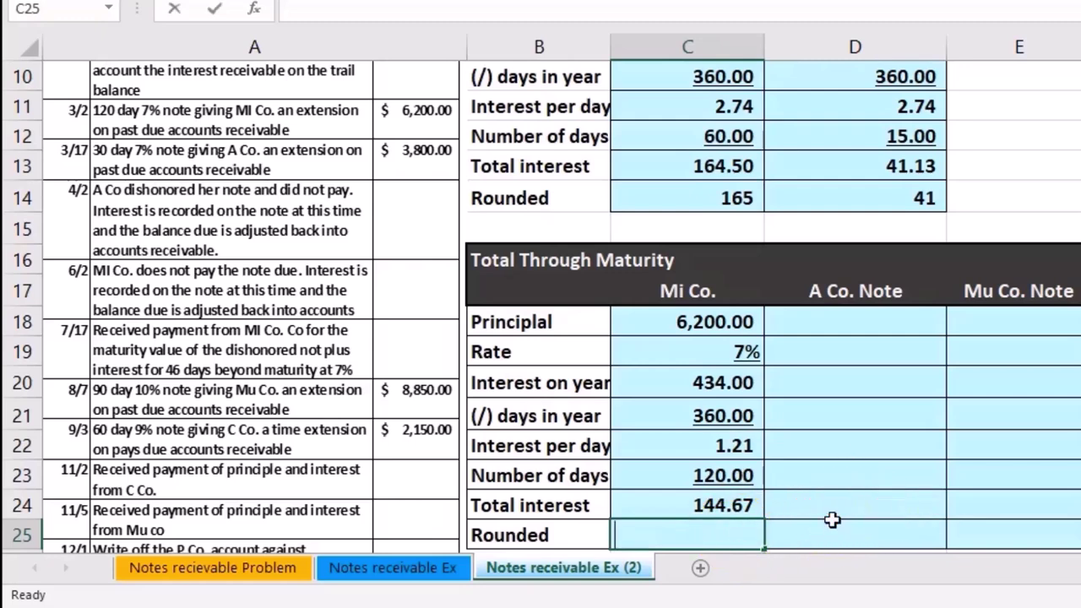
left_click(762, 505)
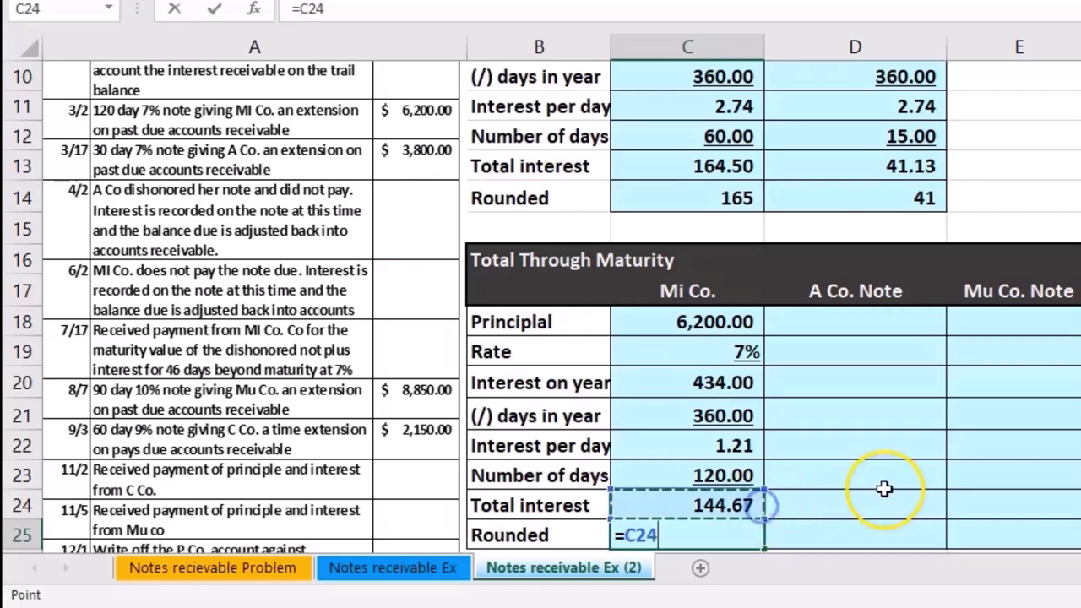
key("Return")
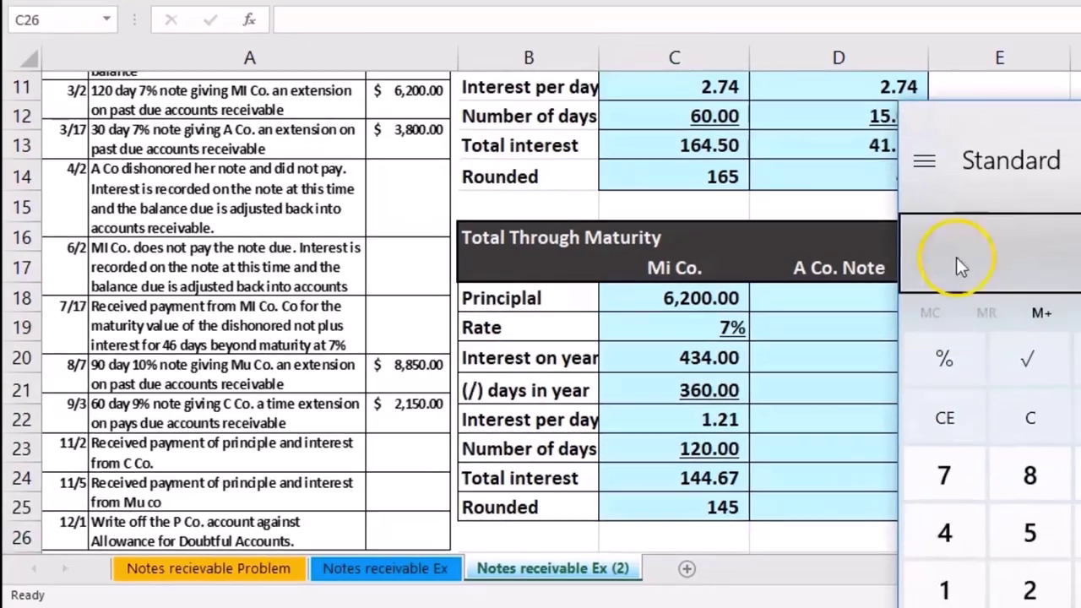
Switch to Calculator and divide Mi Co.'s 120-day term by 30 to convert it to months.
left_click(1017, 115)
left_click_drag(944, 150, 724, 181)
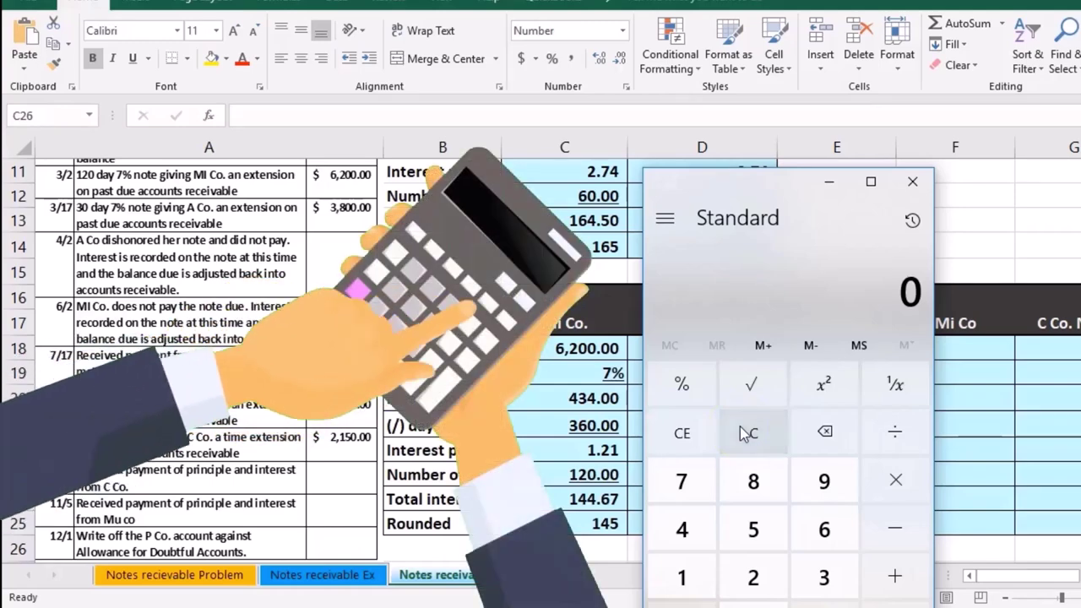
left_click(676, 433)
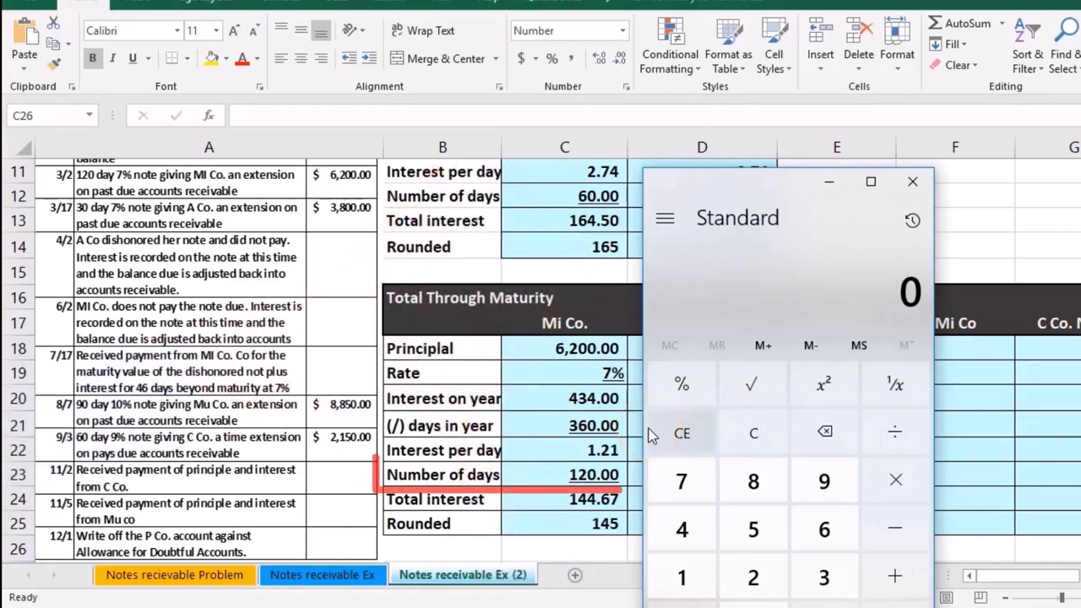
type("120")
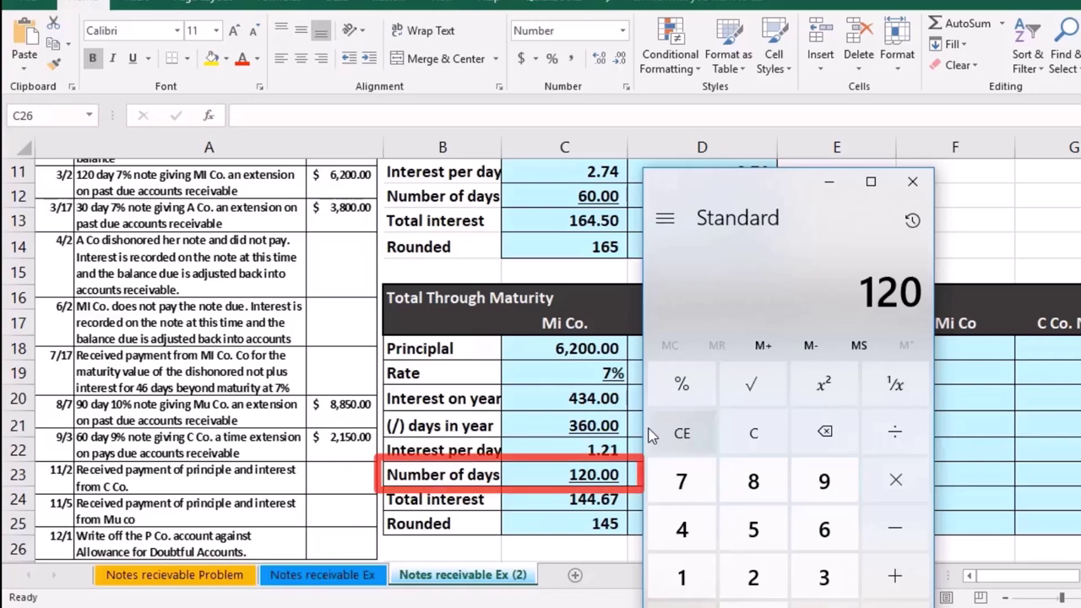
type("30")
key("Return")
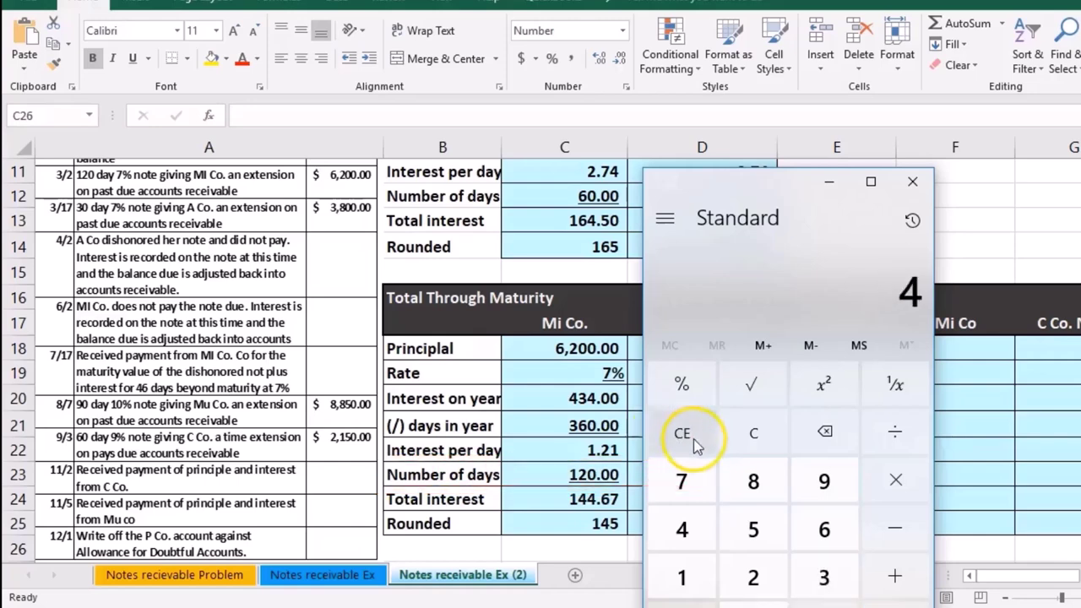
Check Mi Co.'s total interest by dividing the yearly interest of 434 by 12 and multiplying by 4 months.
left_click(749, 437)
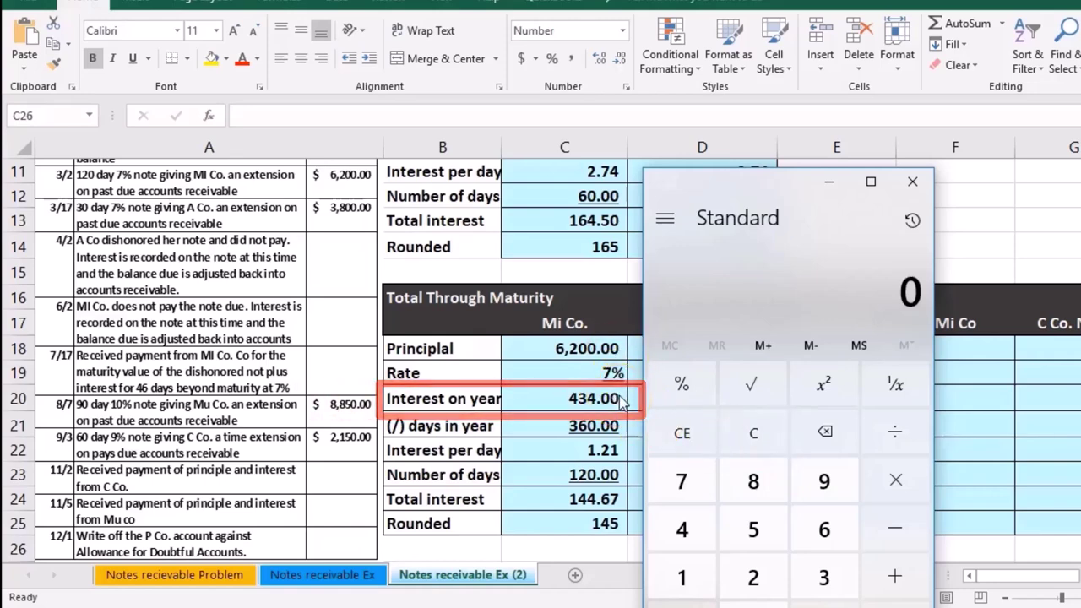
type("434")
key("slash")
type("12")
key("Return")
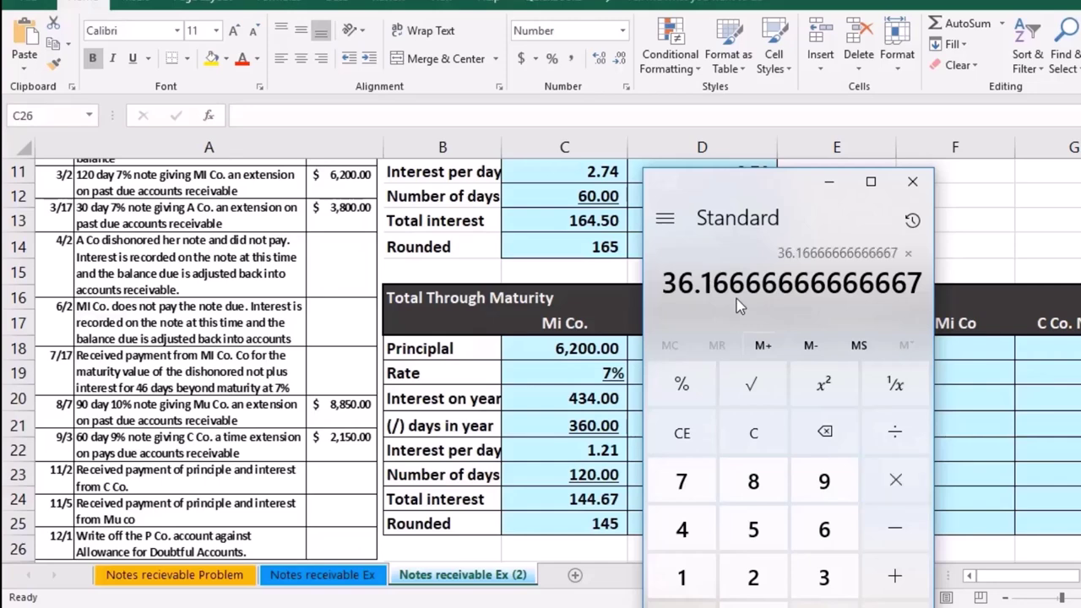
type("4")
key("Return")
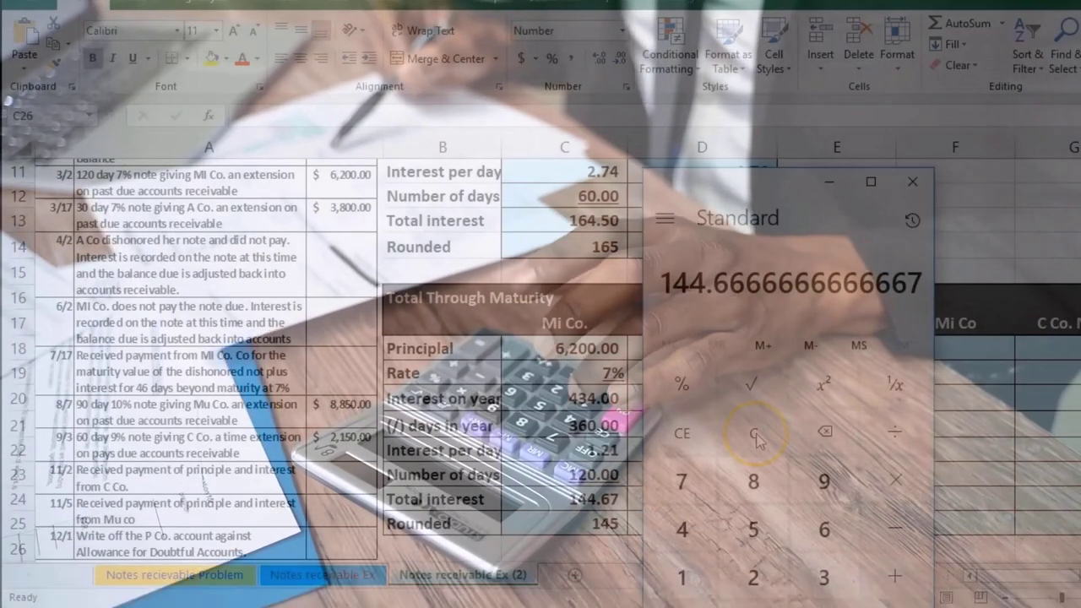
Compute the fraction of the year covered by Mi Co.'s note as 120 divided by 360.
left_click(755, 437)
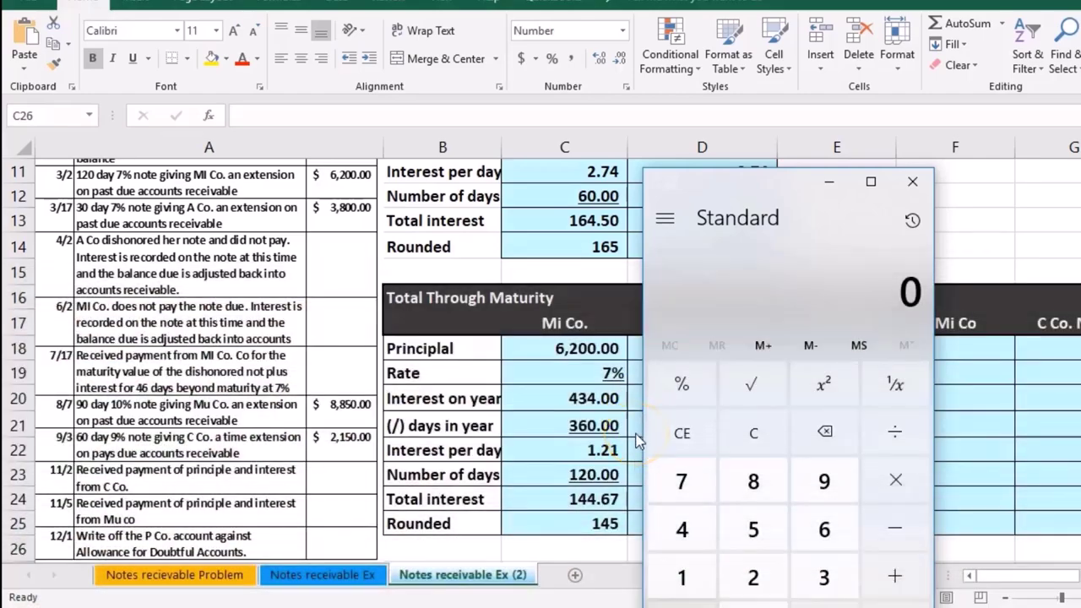
type("120")
key("slash")
type("360")
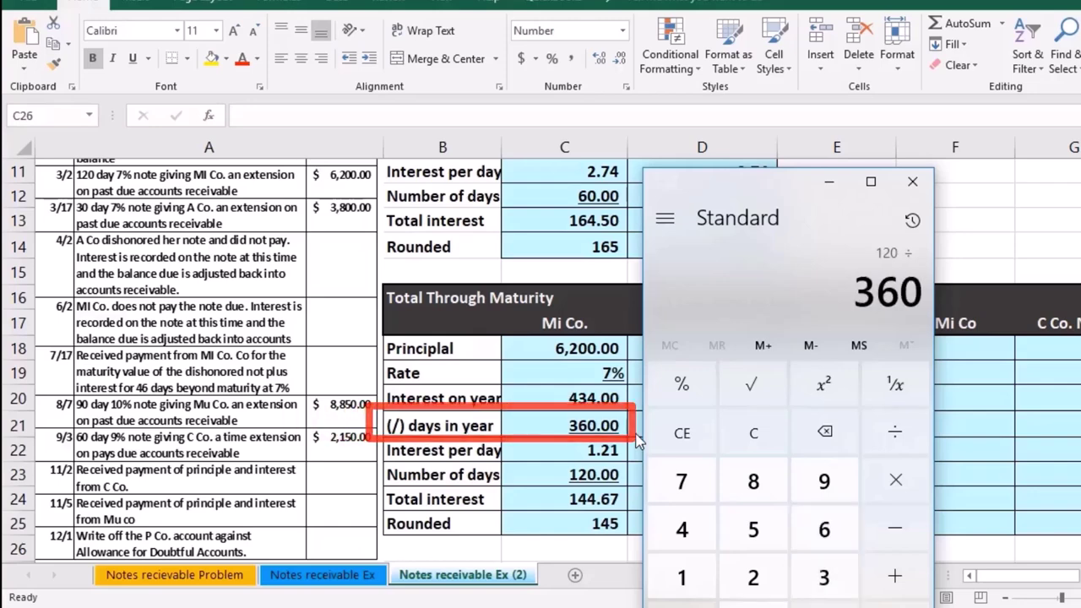
key("Return")
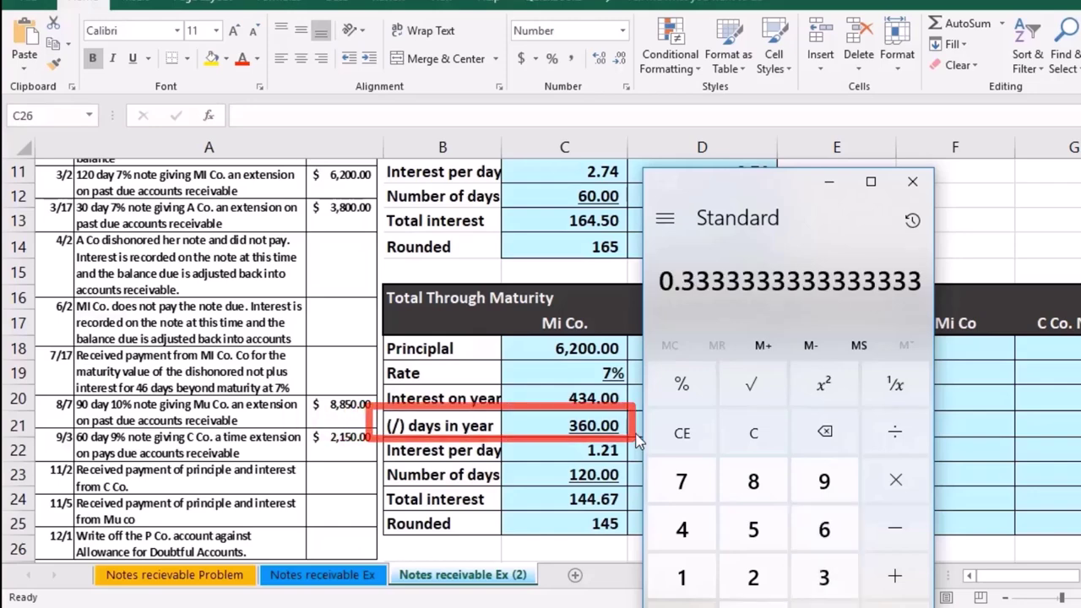
Verify Mi Co.'s interest as 4 divided by 12, multiplied by 434, and close the calculator.
left_click(739, 437)
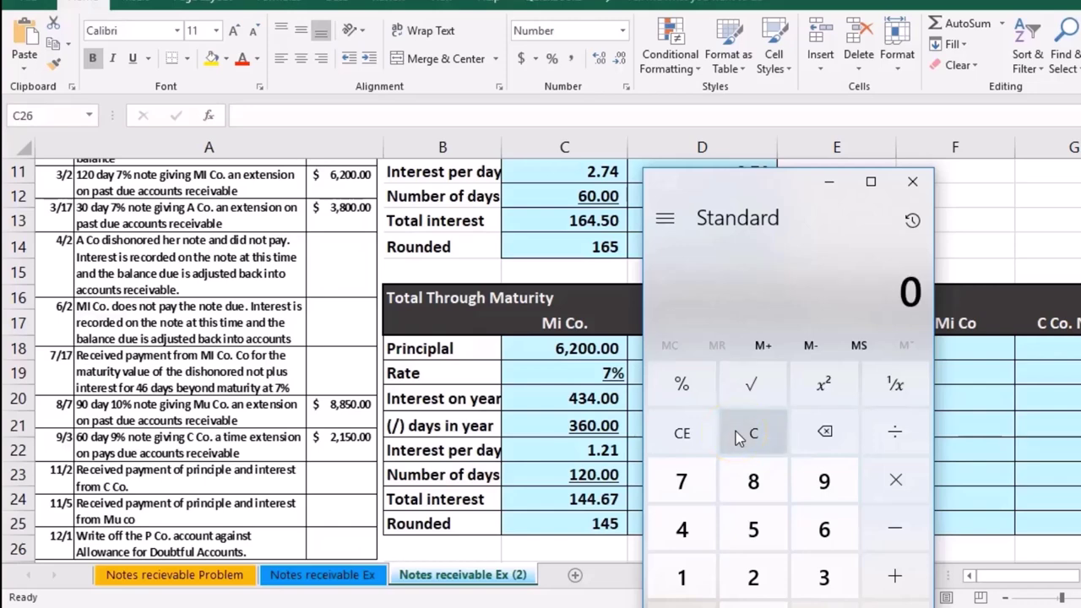
type("4")
type("12")
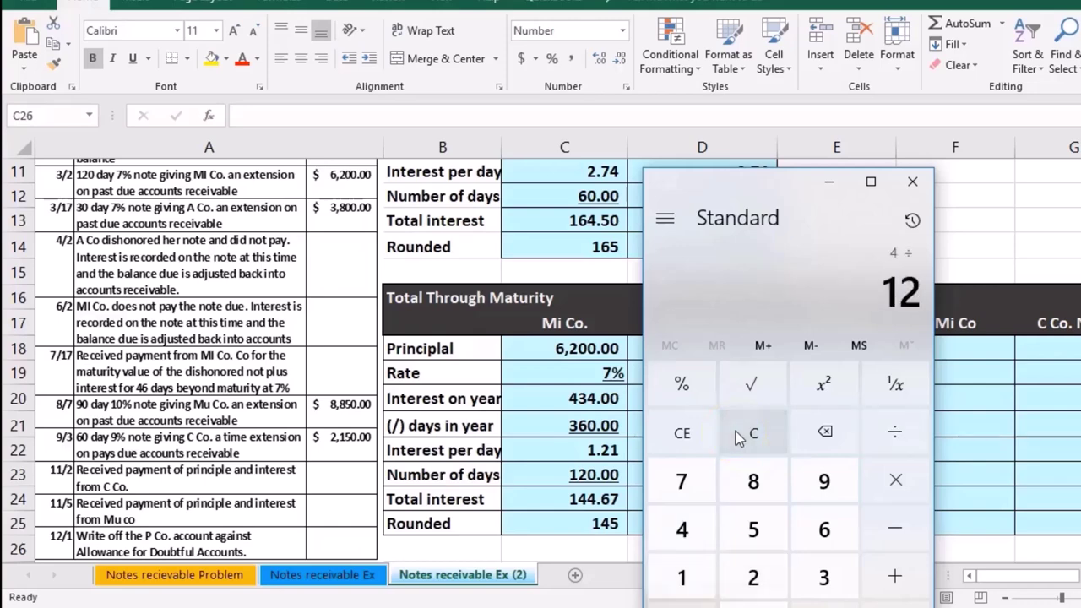
key("Return")
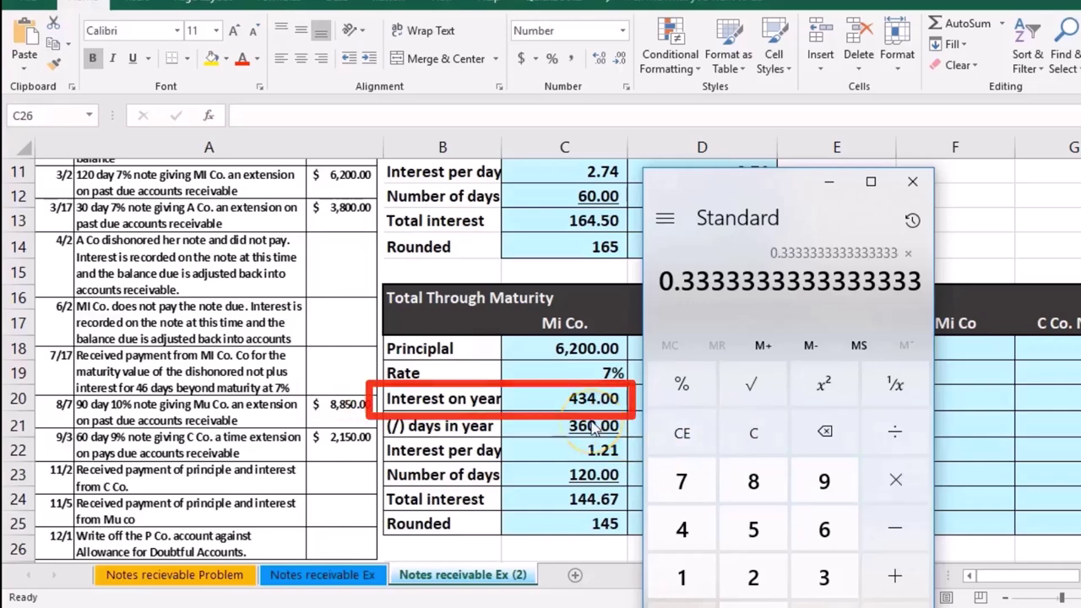
type("434")
key("Return")
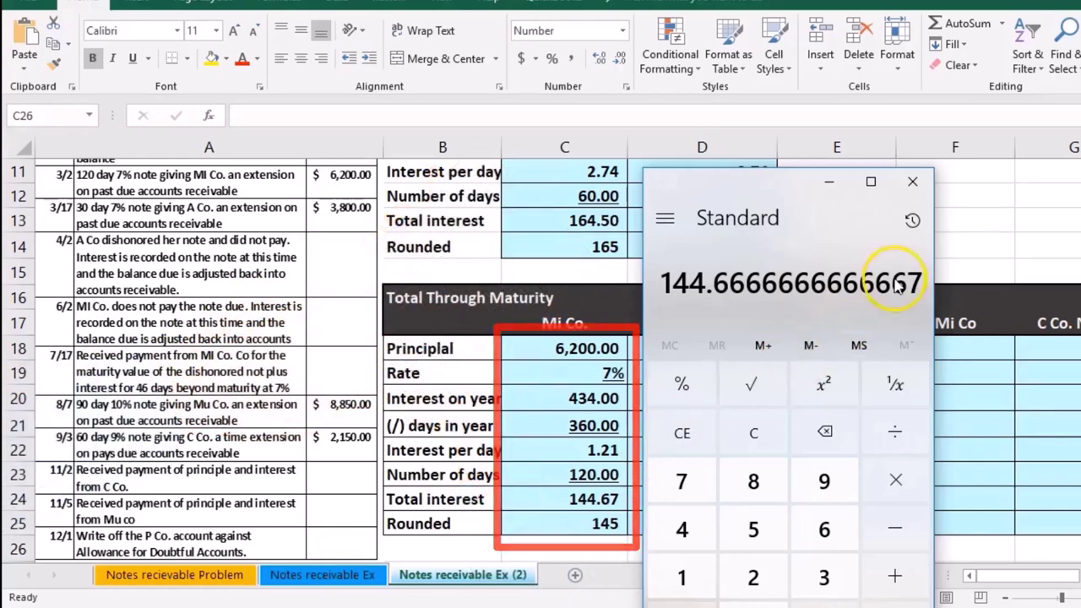
left_click(915, 183)
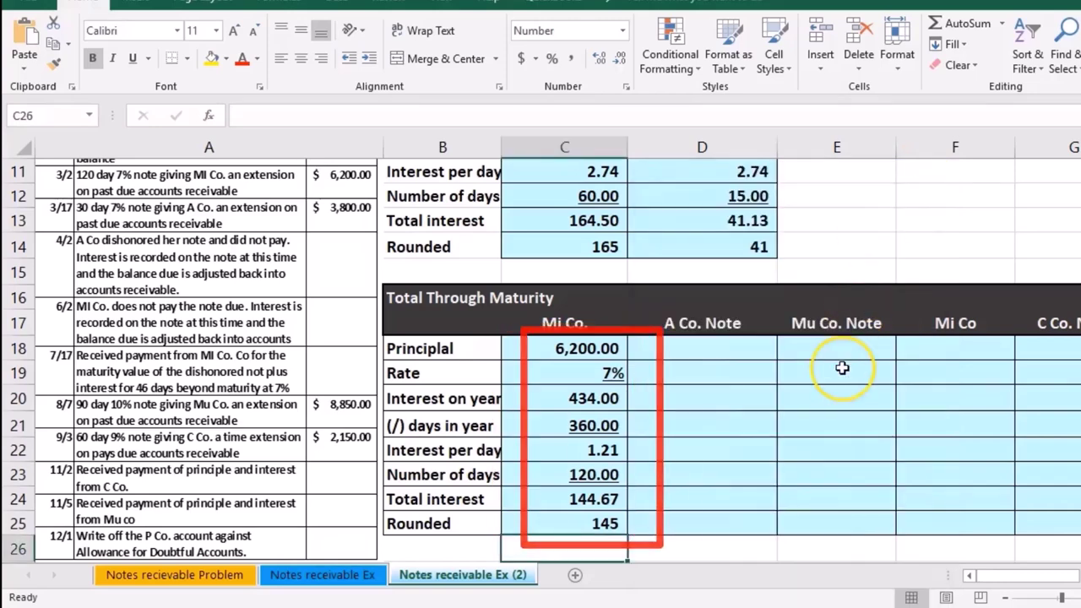
Review the 3/17 A Co. note in the transaction list and check A Co.'s subsidiary ledger balance and the accounts receivable balance.
left_click(643, 490)
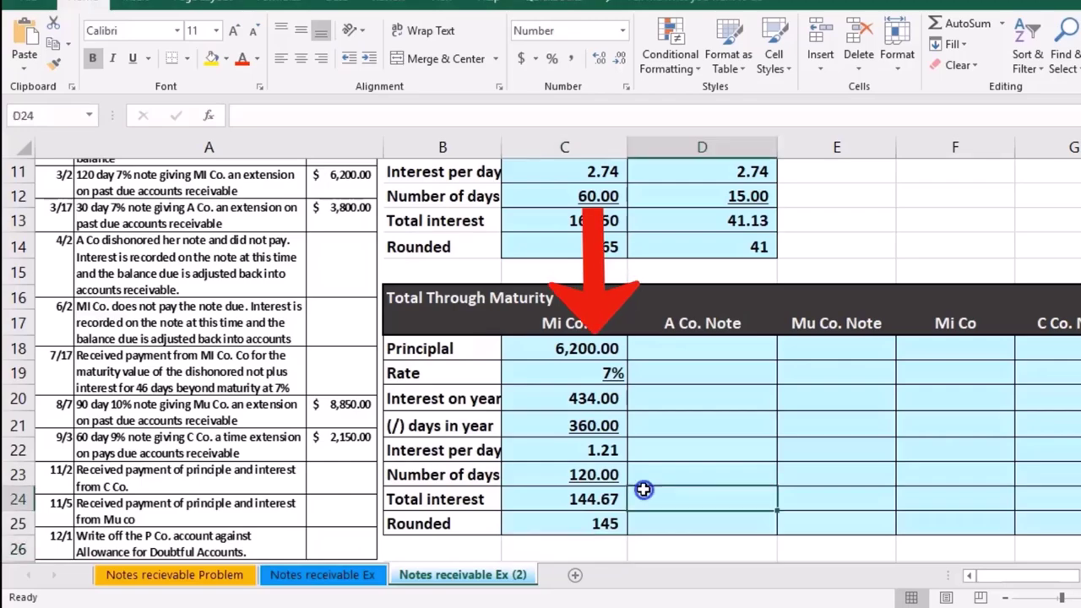
scroll(643, 490, "up", 1)
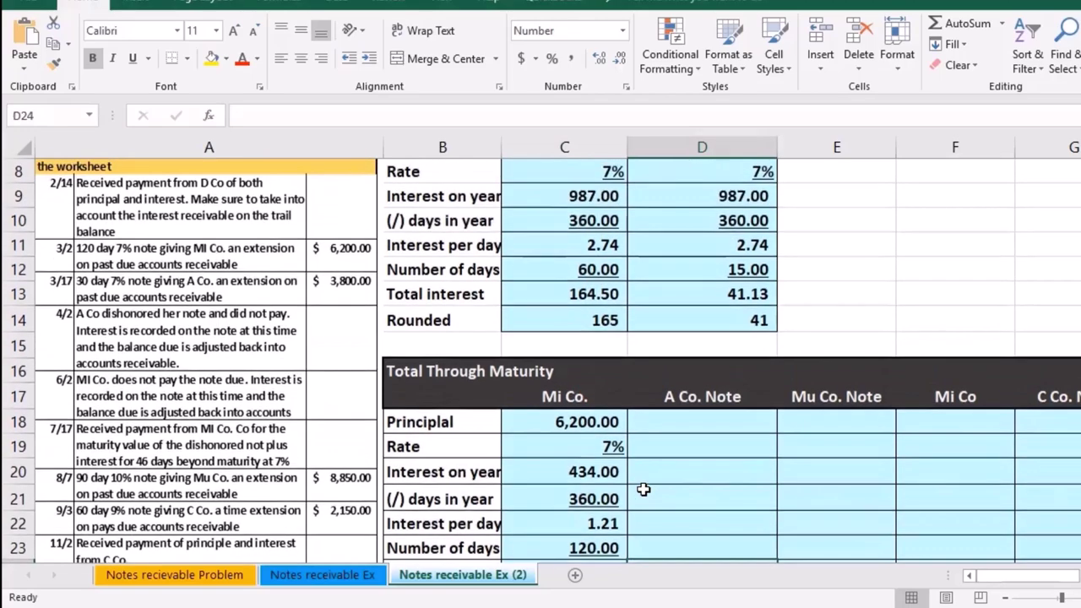
left_click(395, 421)
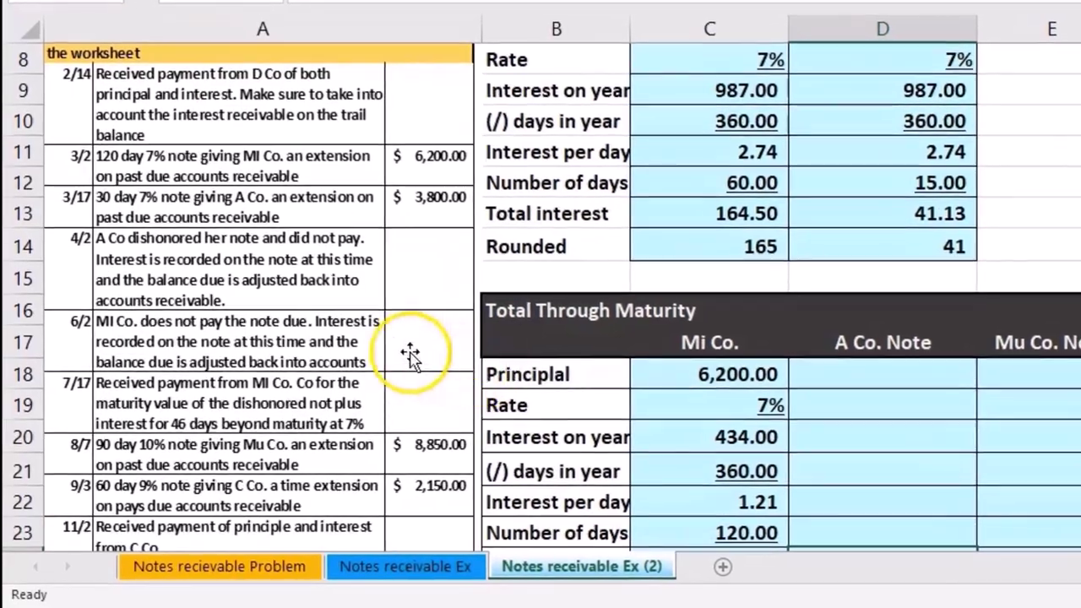
left_click(100, 247)
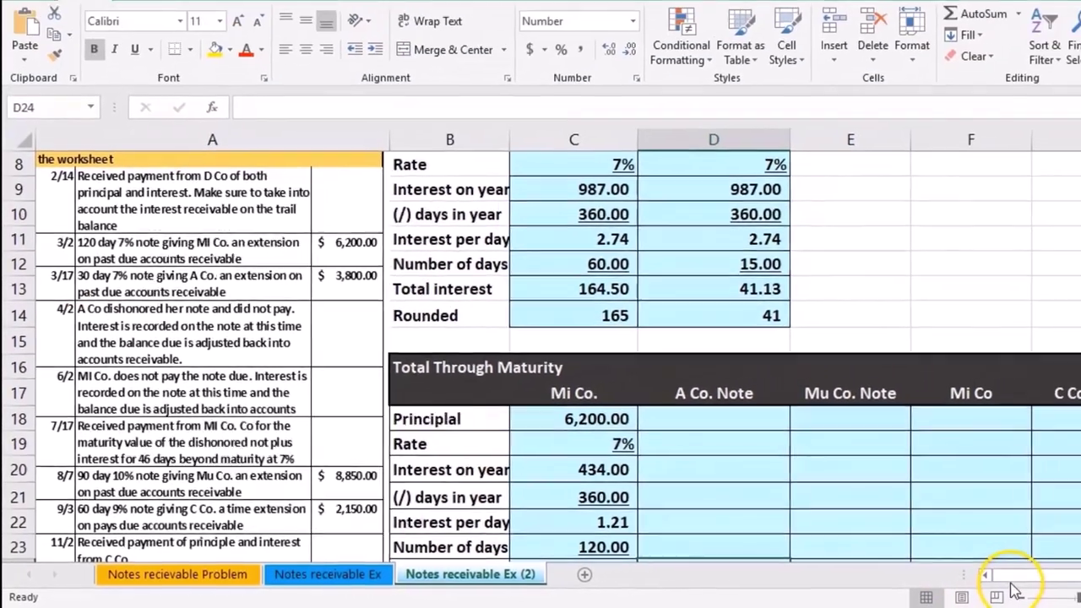
left_click_drag(1013, 591, 1072, 582)
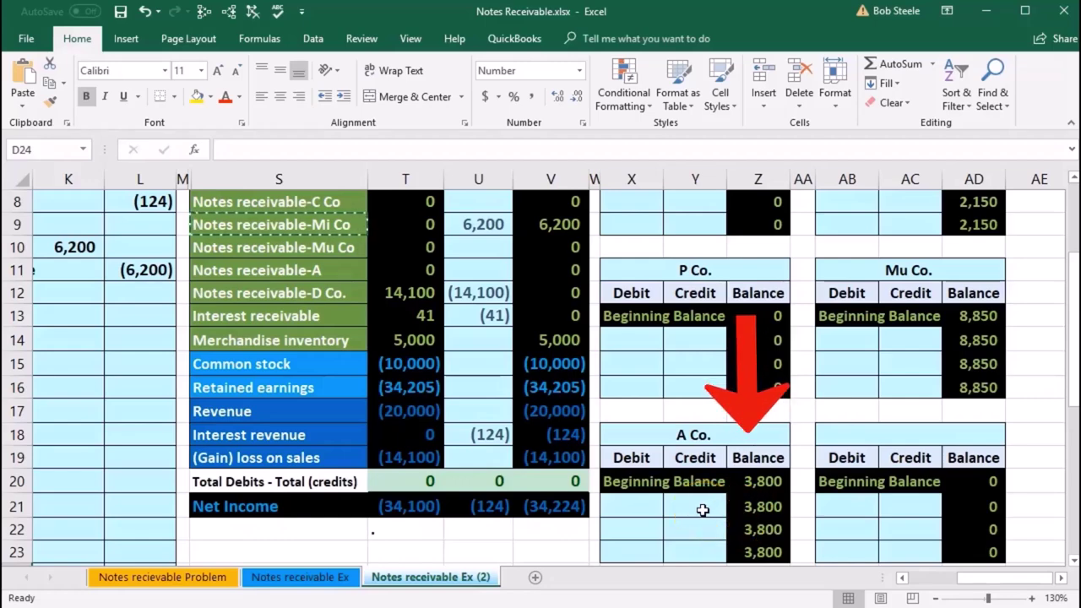
left_click(748, 483)
scroll(642, 515, "up", 2)
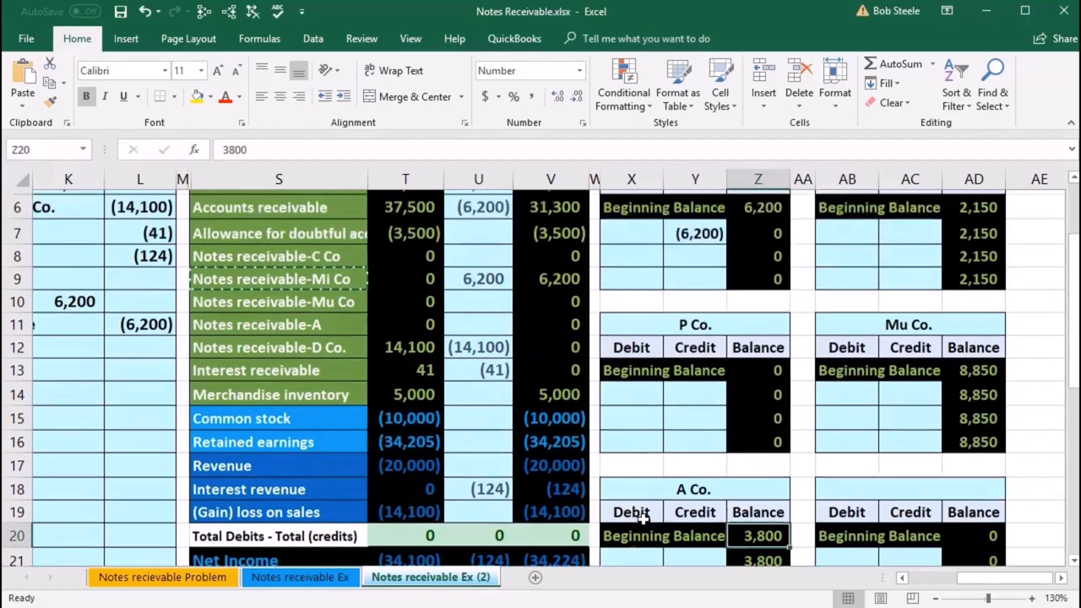
left_click(549, 358)
scroll(689, 422, "down", 3)
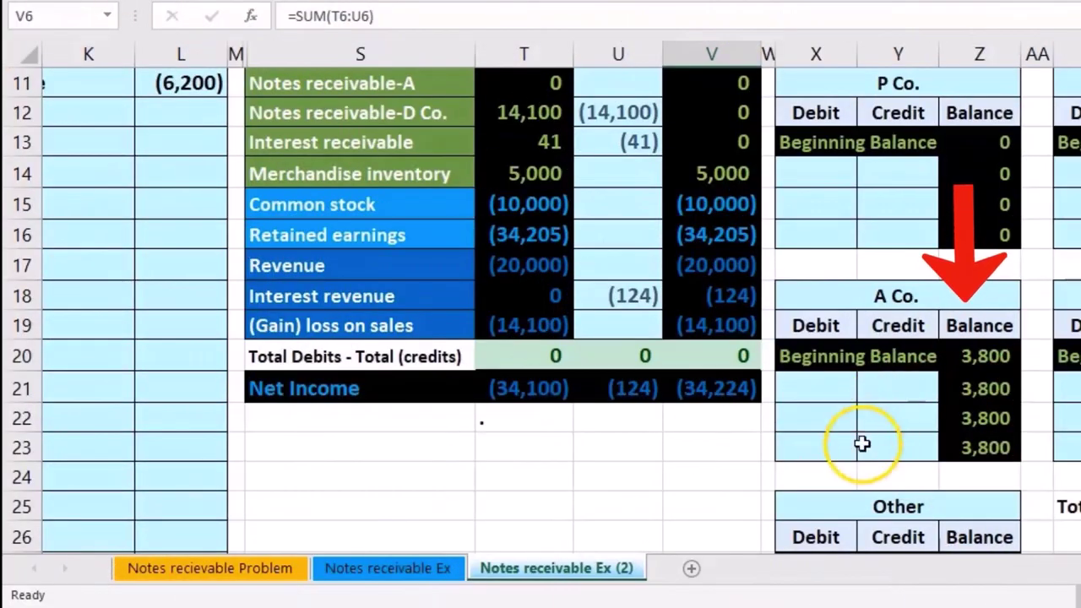
scroll(861, 444, "up", 1)
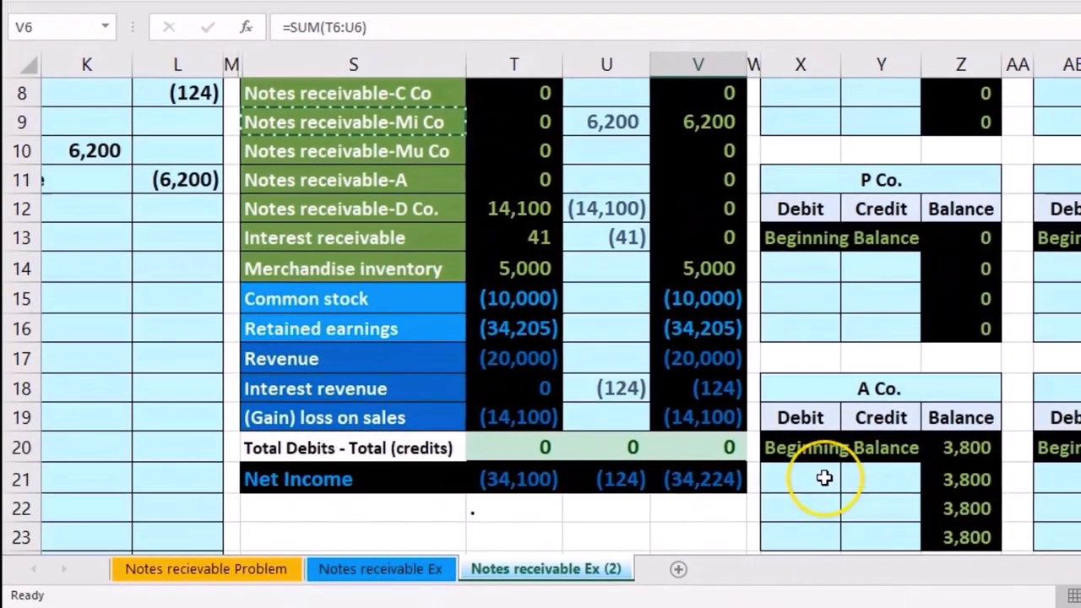
scroll(823, 475, "up", 1)
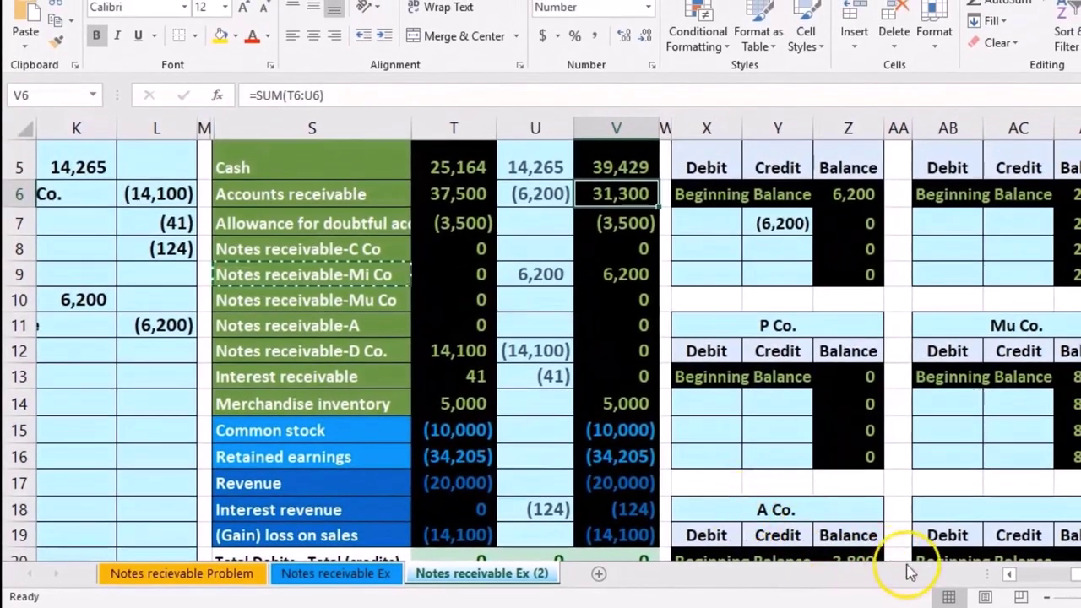
Start the next journal entry by entering the date 3/17 in cell I13.
left_click(1009, 576)
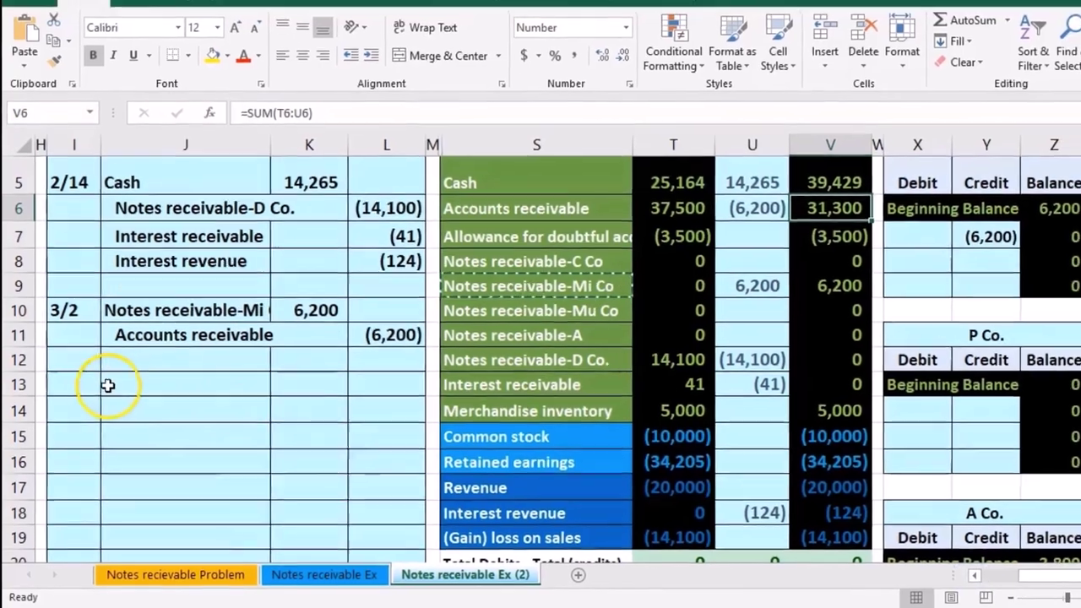
left_click(108, 385)
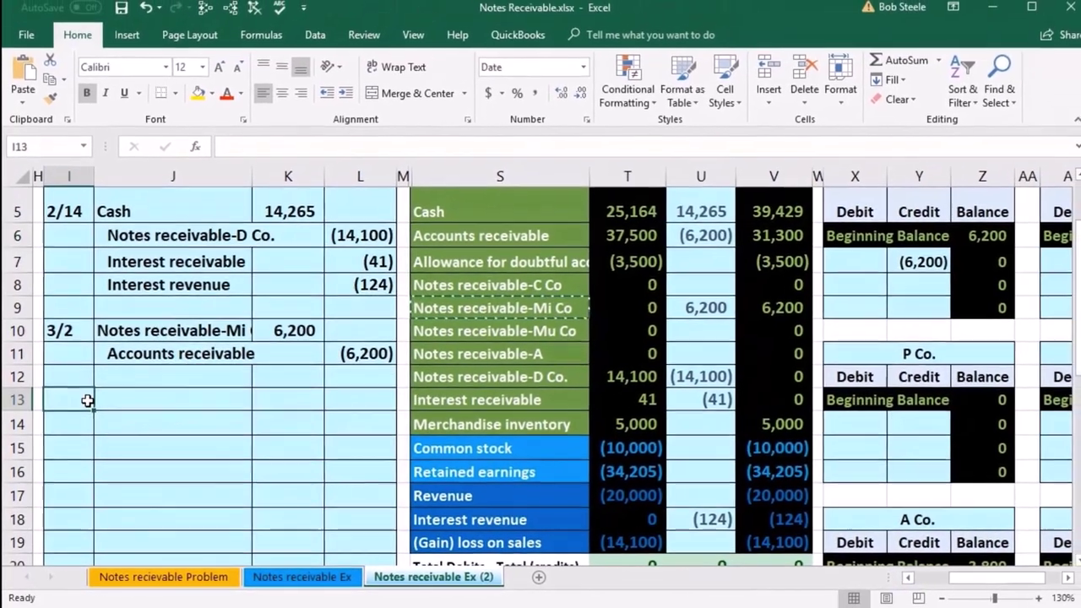
type("3")
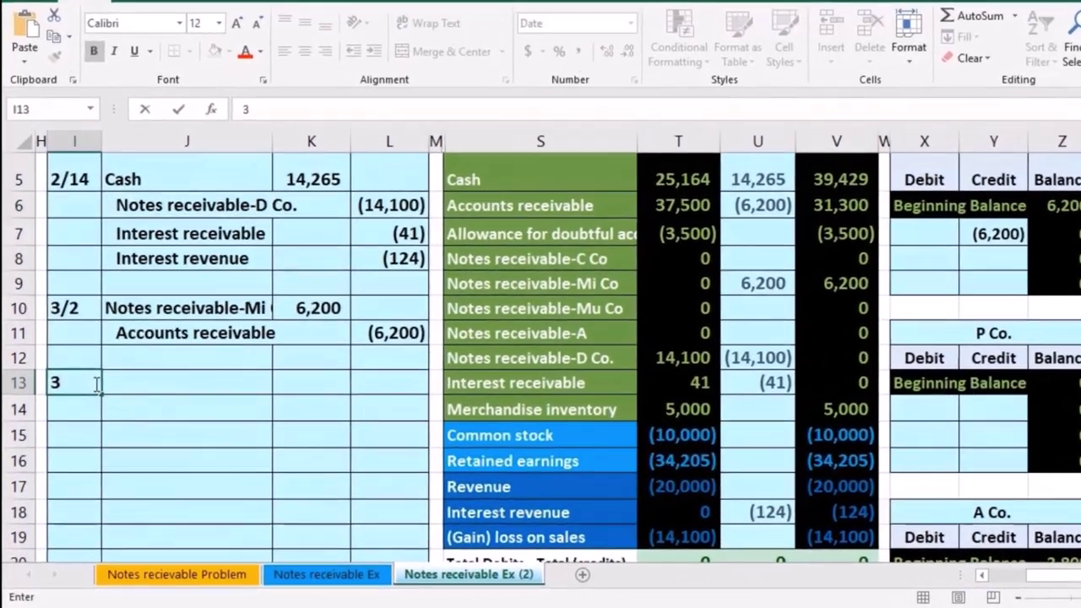
type("/17")
key("Return")
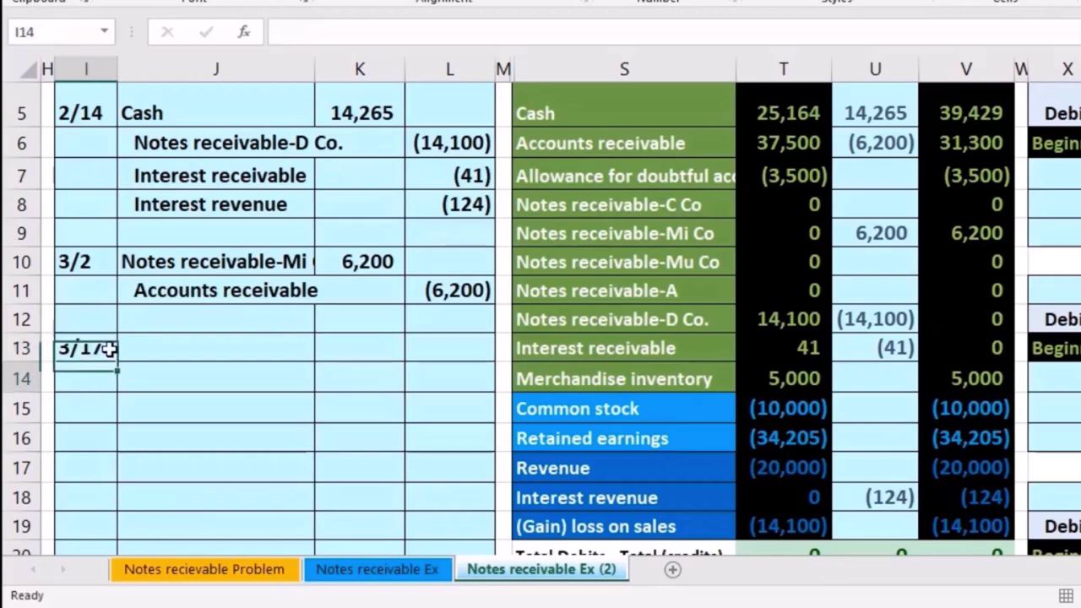
Copy the Accounts receivable account name from the trial balance into cell J14 as values only.
left_click(644, 145)
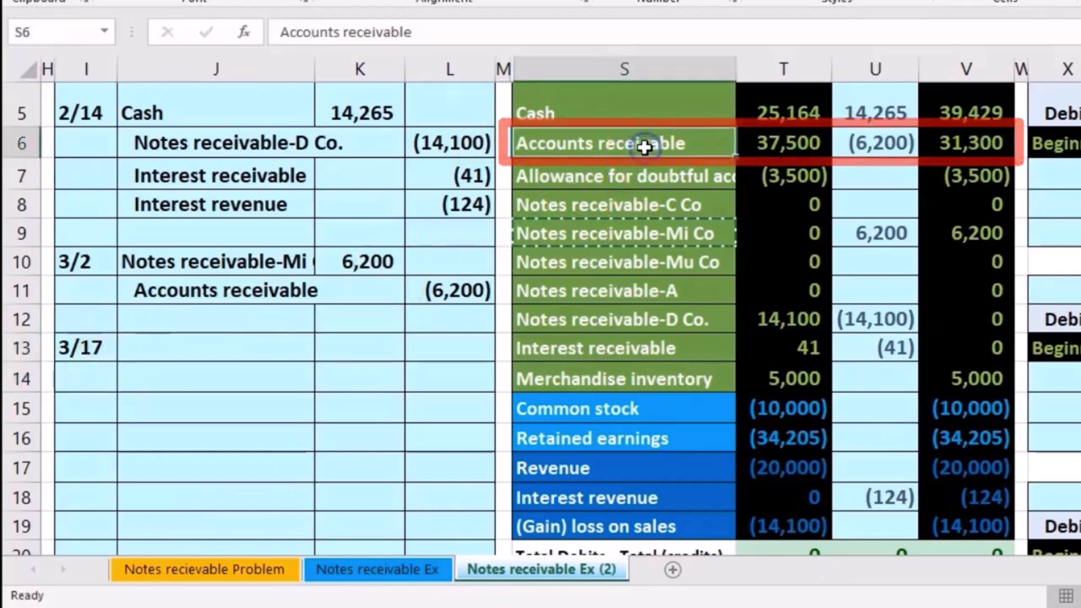
left_click(927, 145)
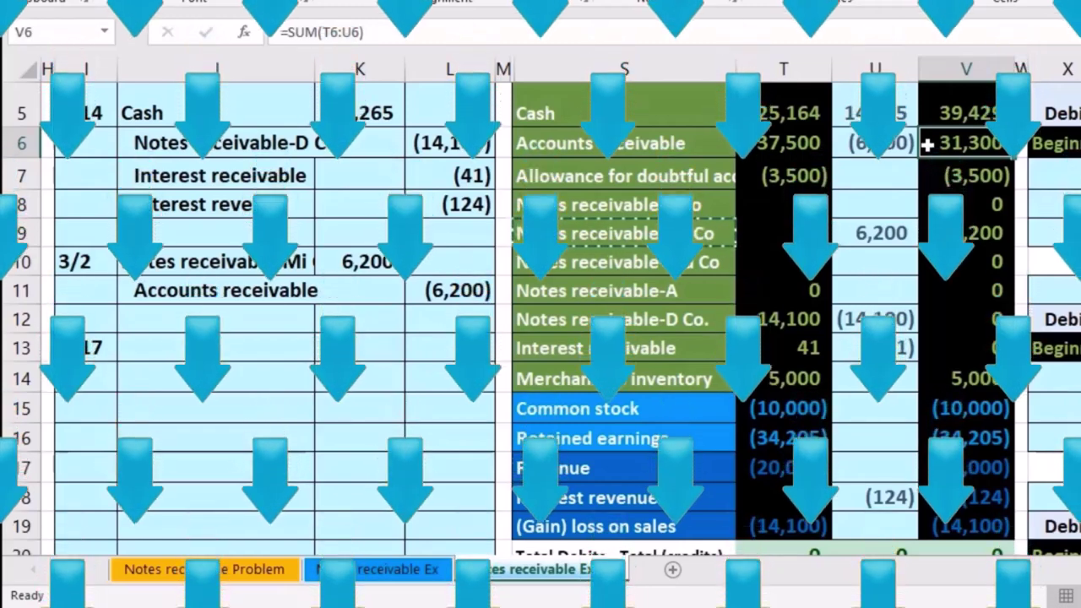
left_click(651, 143)
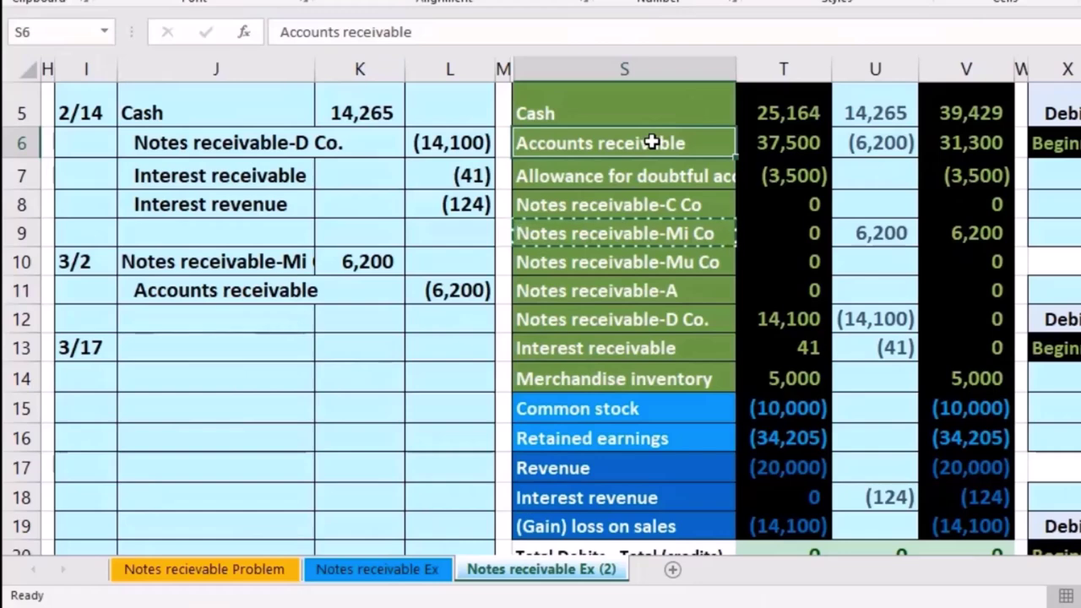
right_click(652, 143)
left_click(675, 175)
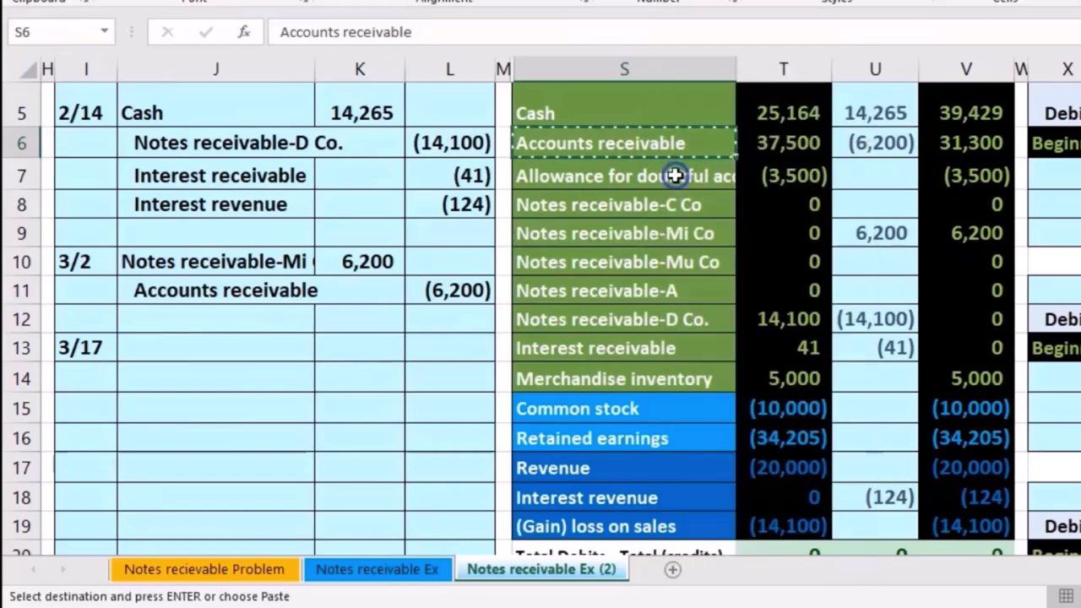
left_click(135, 377)
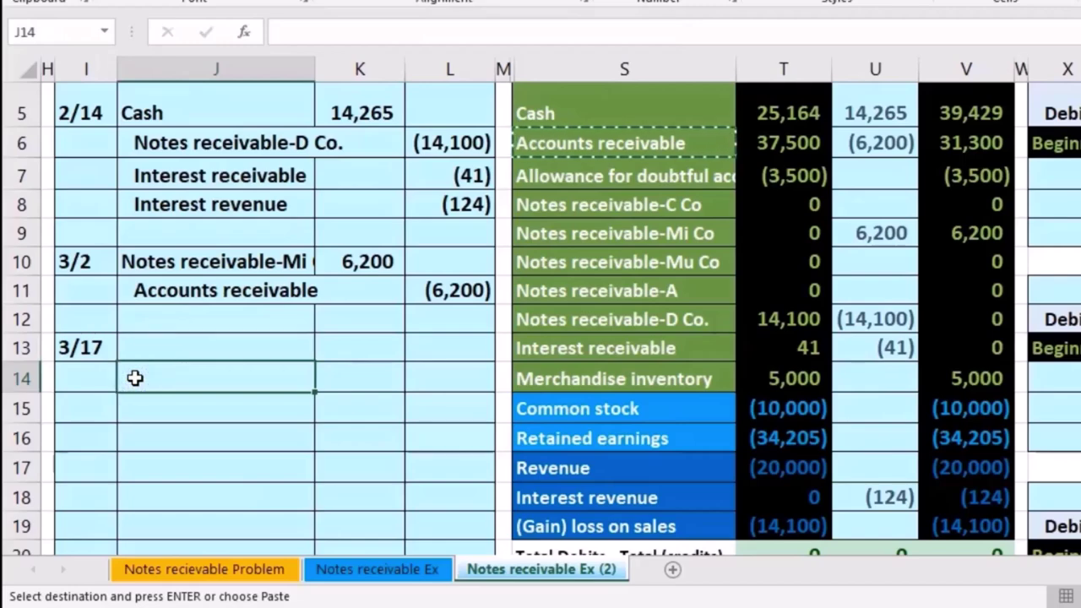
right_click(135, 377)
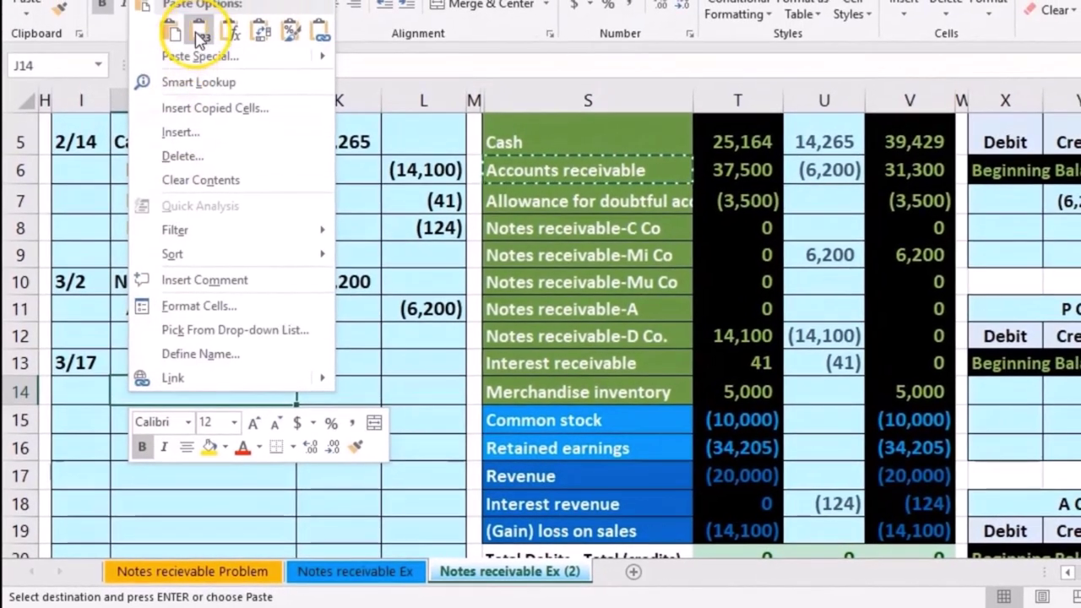
left_click(198, 36)
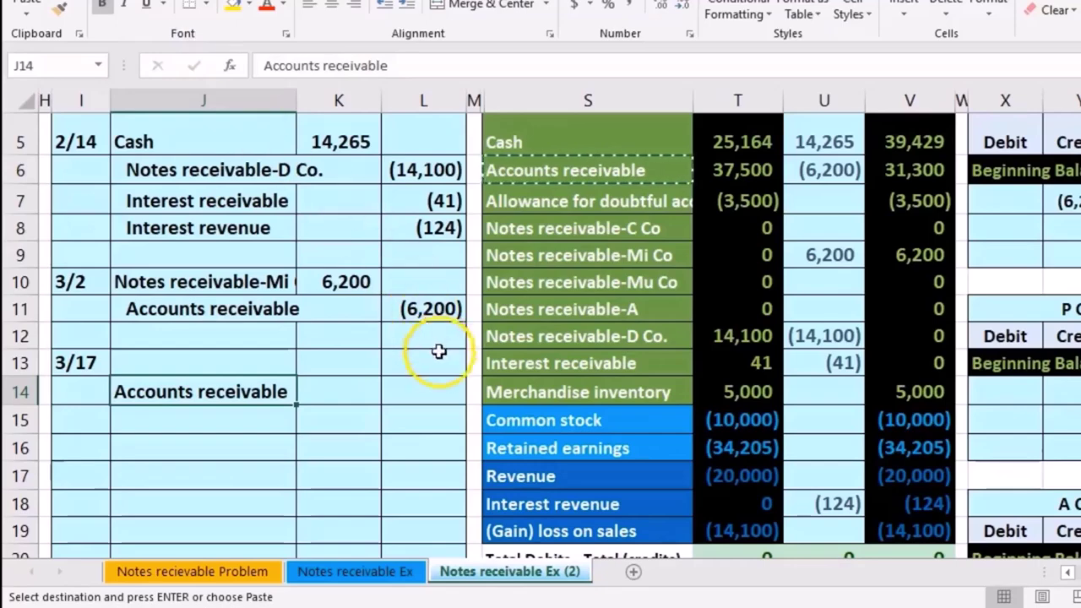
Enter a credit of -3800 for Accounts receivable in cell L14.
left_click(429, 388)
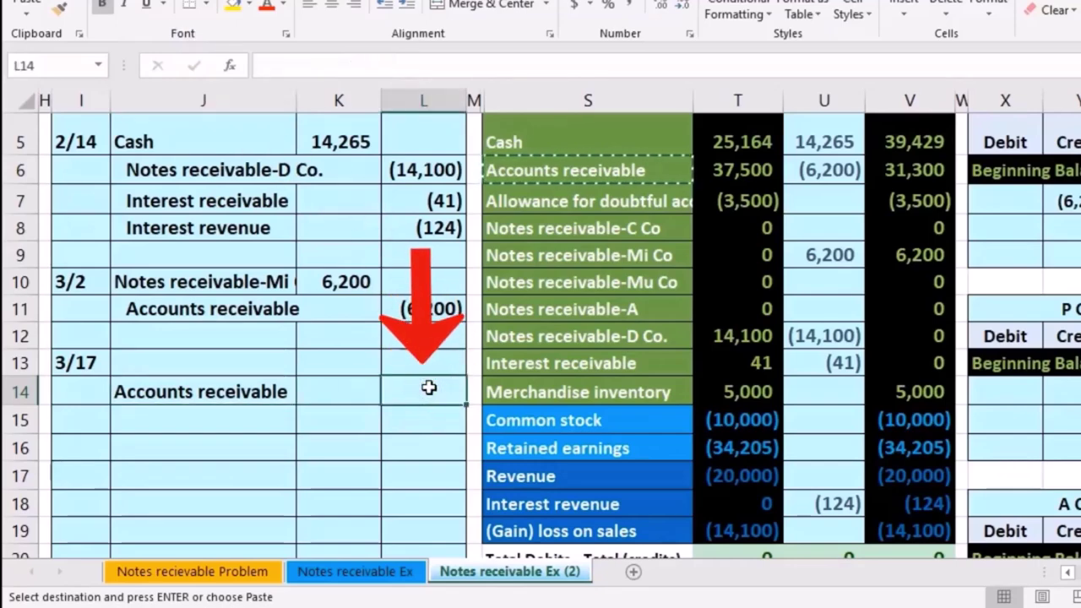
scroll(540, 423, "down", 1)
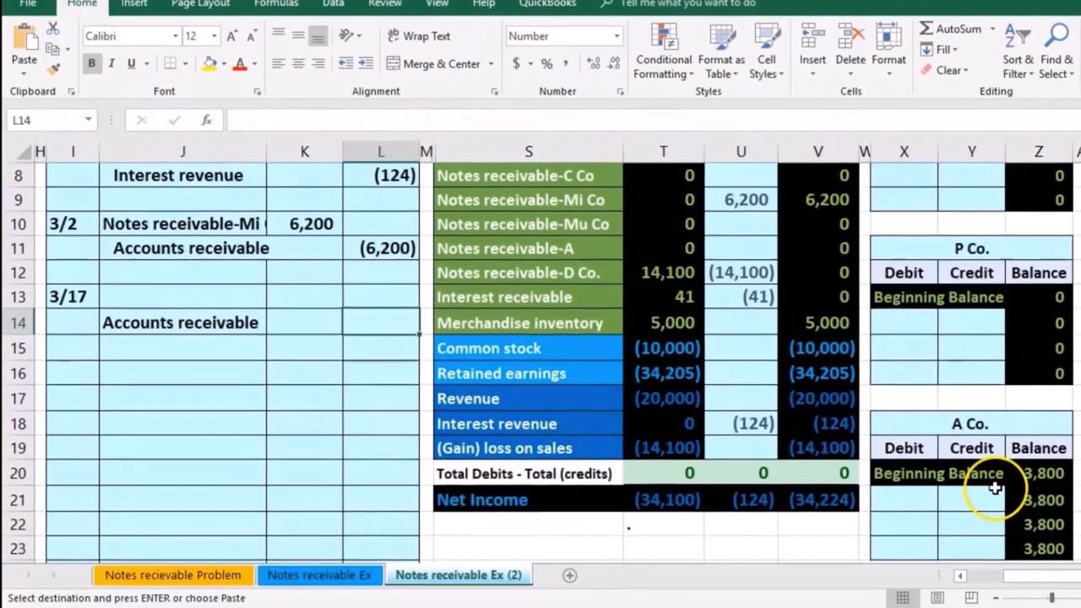
type("-38")
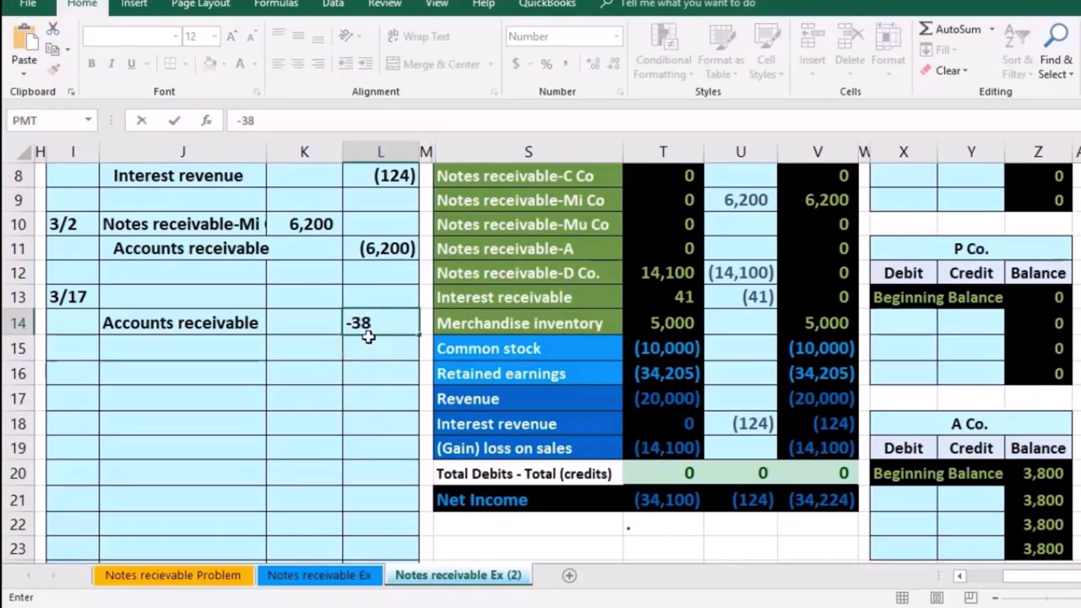
type("00")
key("Return")
Enter the matching debit in cell K13 as the negative of the credit, using the formula -L14.
key("Up")
key("Left")
key("Up")
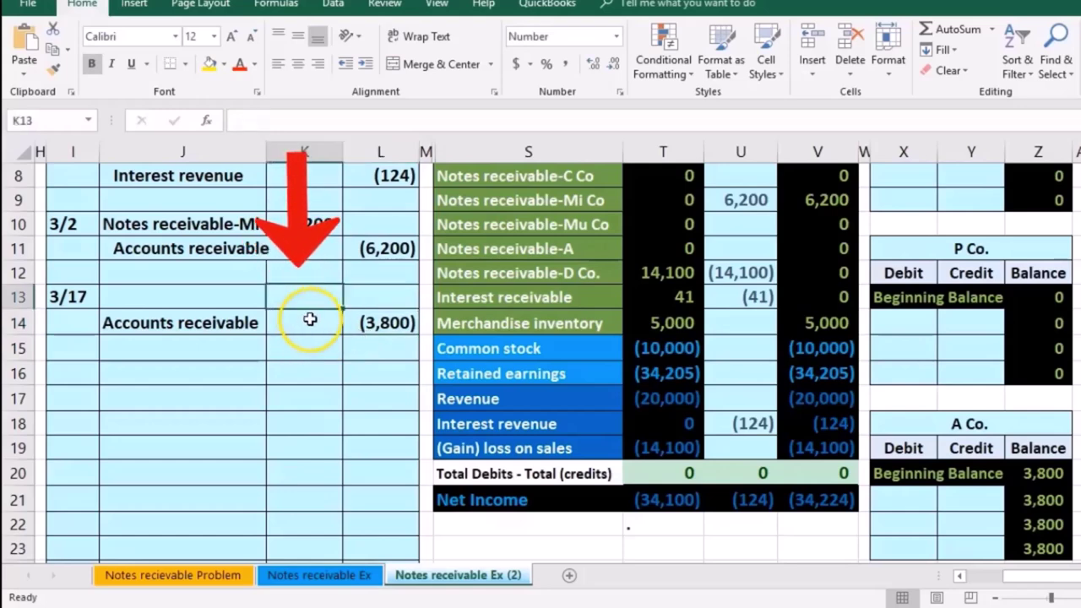
type("-")
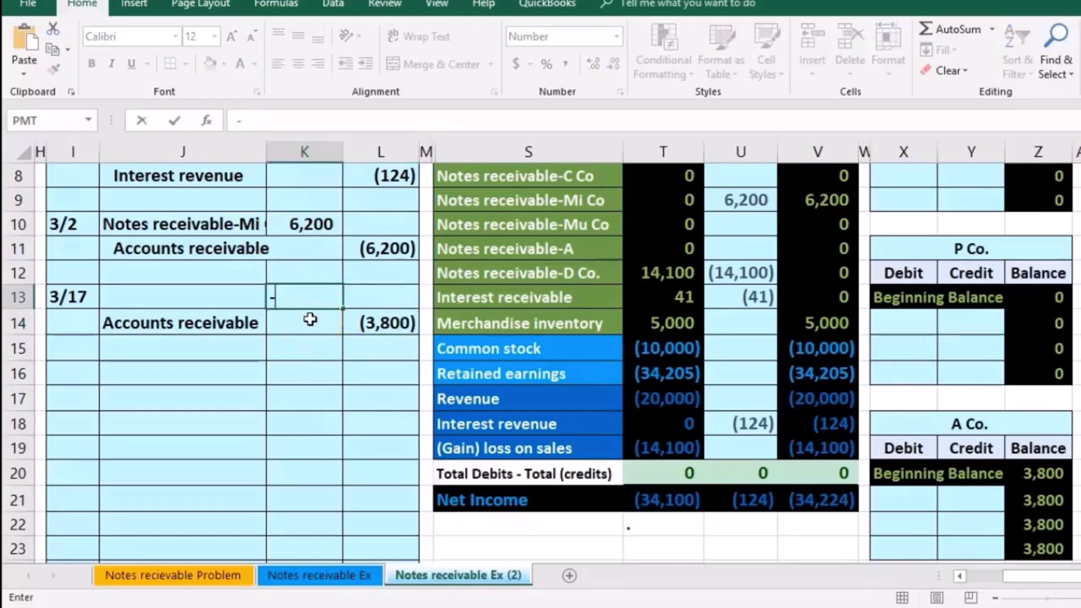
left_click(355, 324)
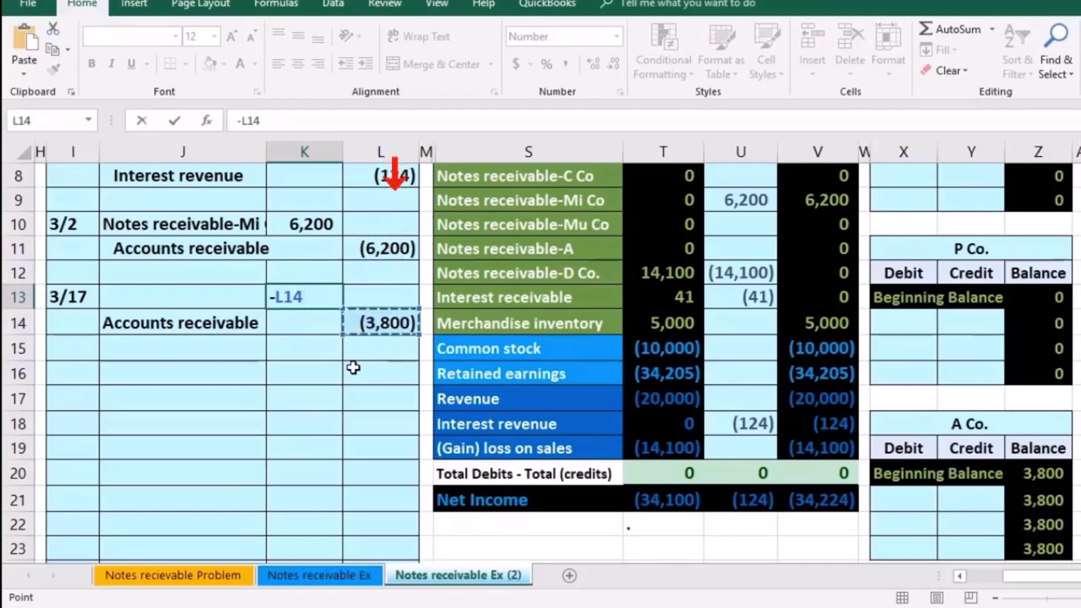
key("Return")
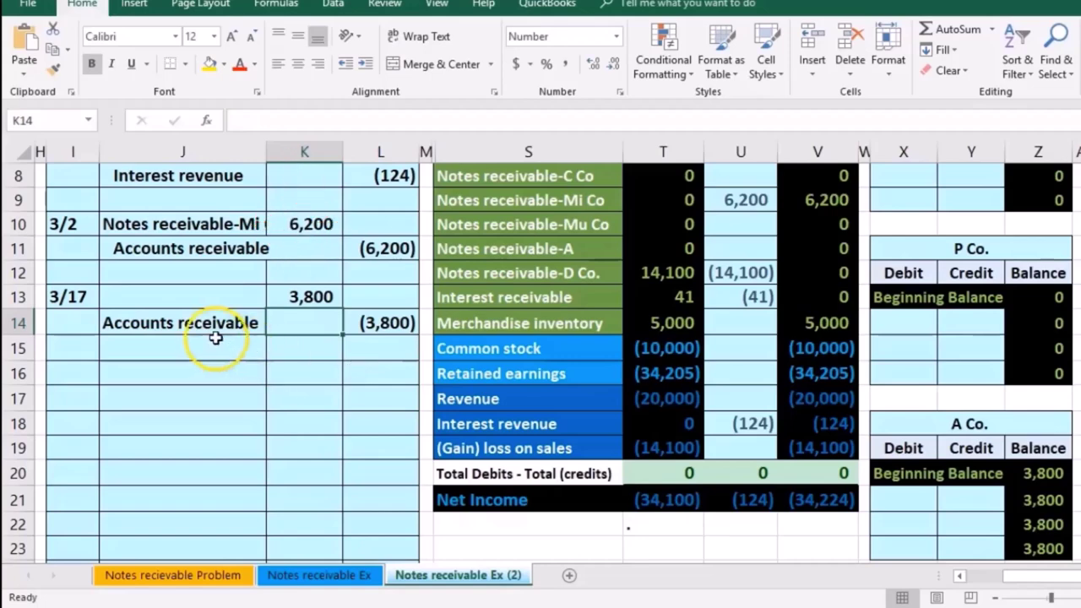
Indent the Accounts receivable credit line in cell J14 of the 3/17 entry.
left_click(182, 322)
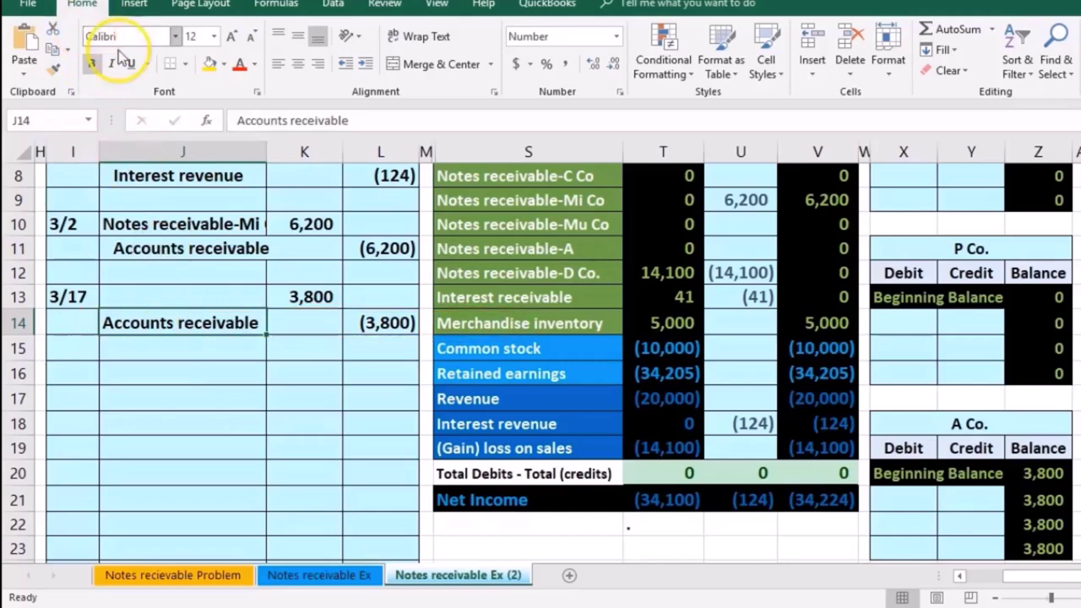
left_click(364, 64)
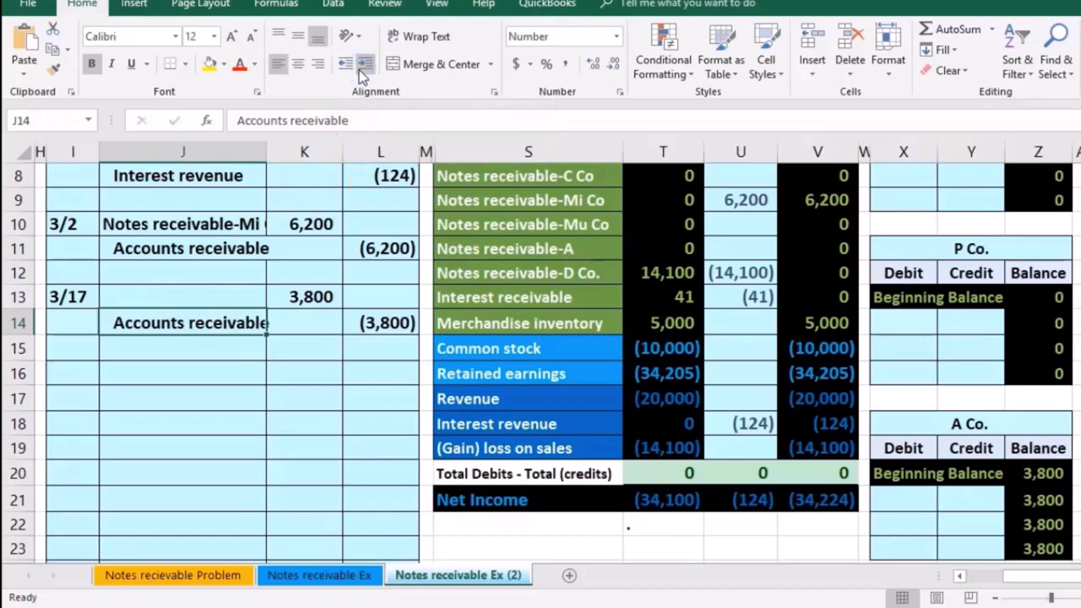
key("Return")
Copy the Notes receivable-A account name from the trial balance into cell J13 as values only.
left_click(218, 292)
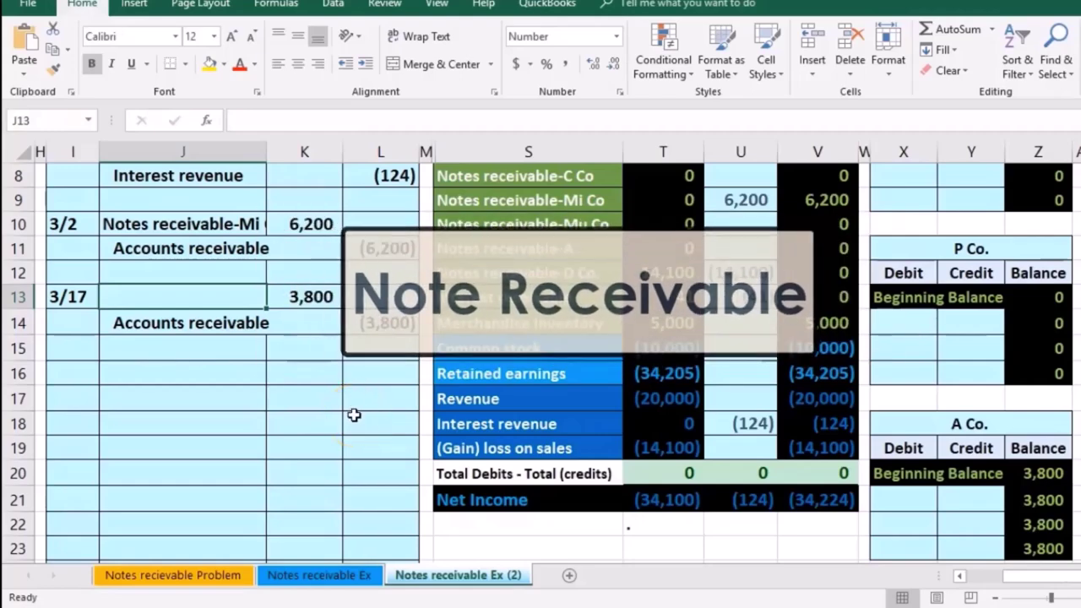
left_click(354, 415)
scroll(354, 414, "up", 1)
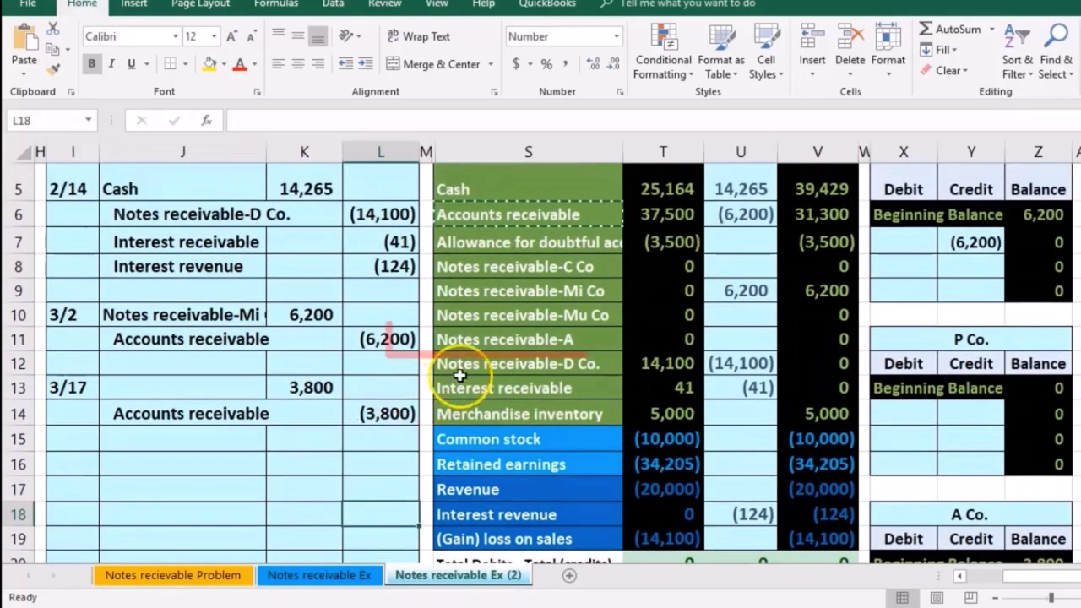
left_click(496, 342)
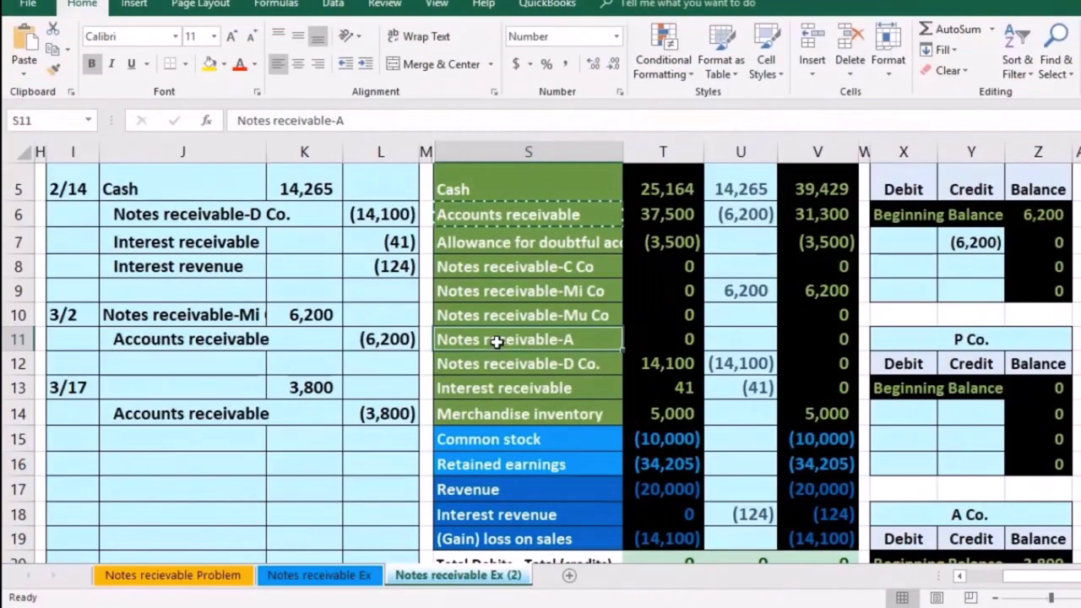
right_click(497, 341)
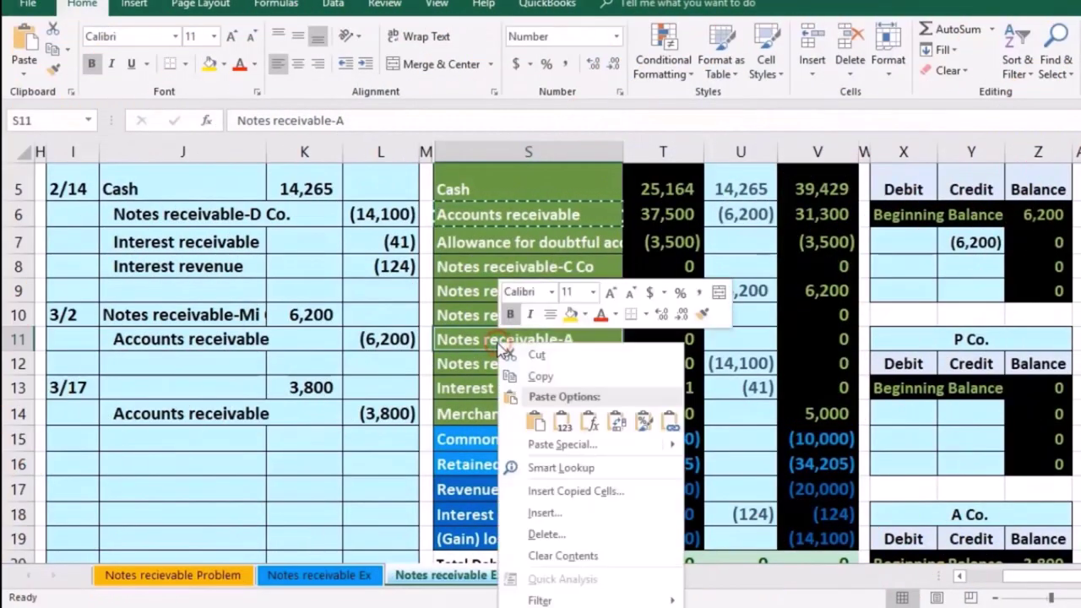
left_click(519, 377)
left_click(226, 385)
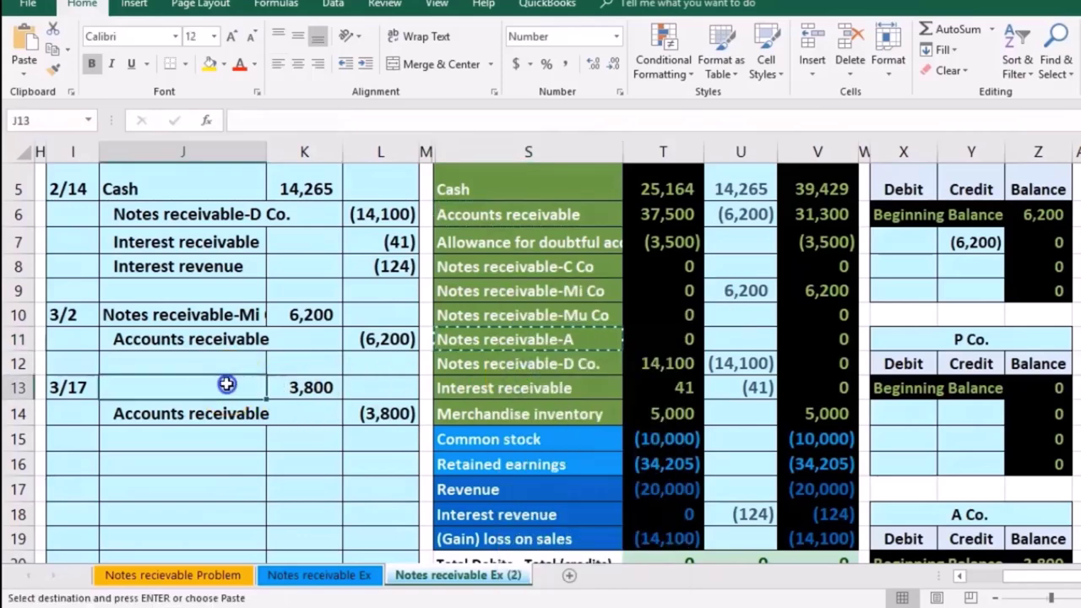
right_click(227, 384)
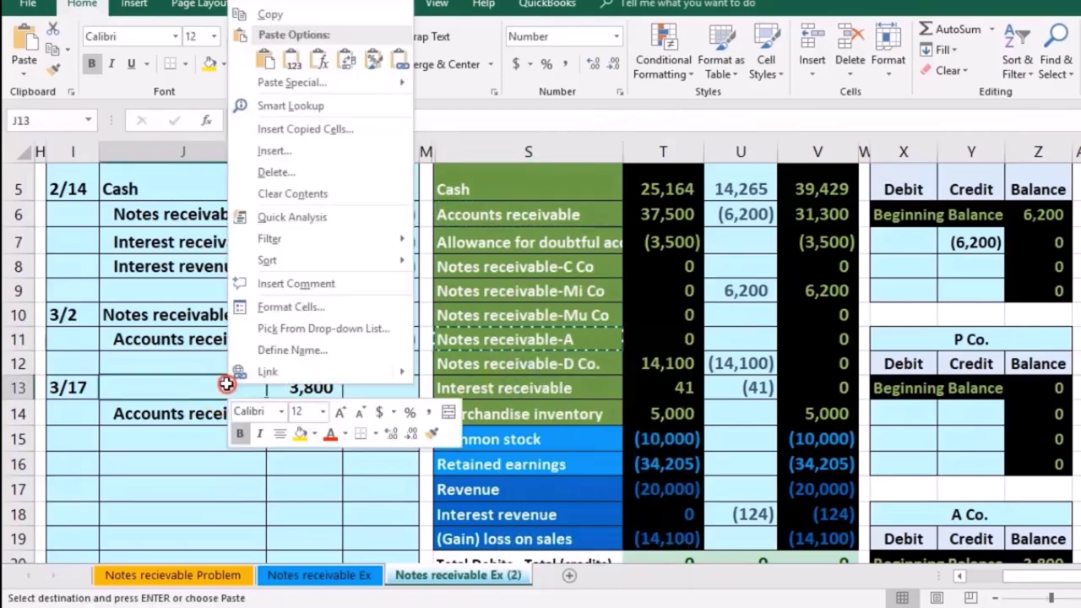
left_click(293, 66)
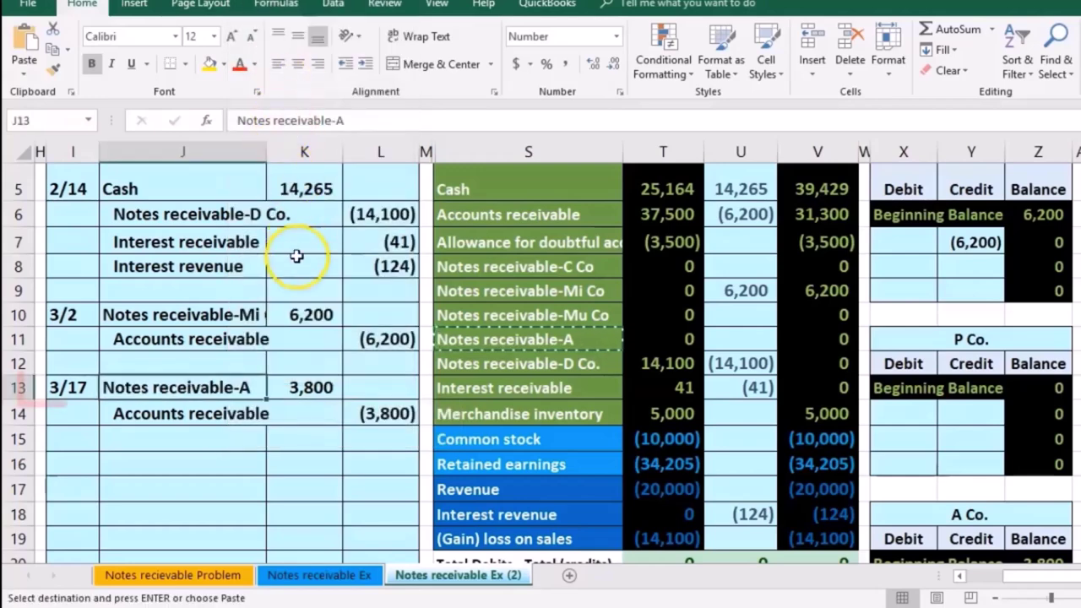
Post the 3/17 debit to Notes receivable-A in the trial balance by entering =K13 in cell U11.
left_click_drag(212, 388, 287, 390)
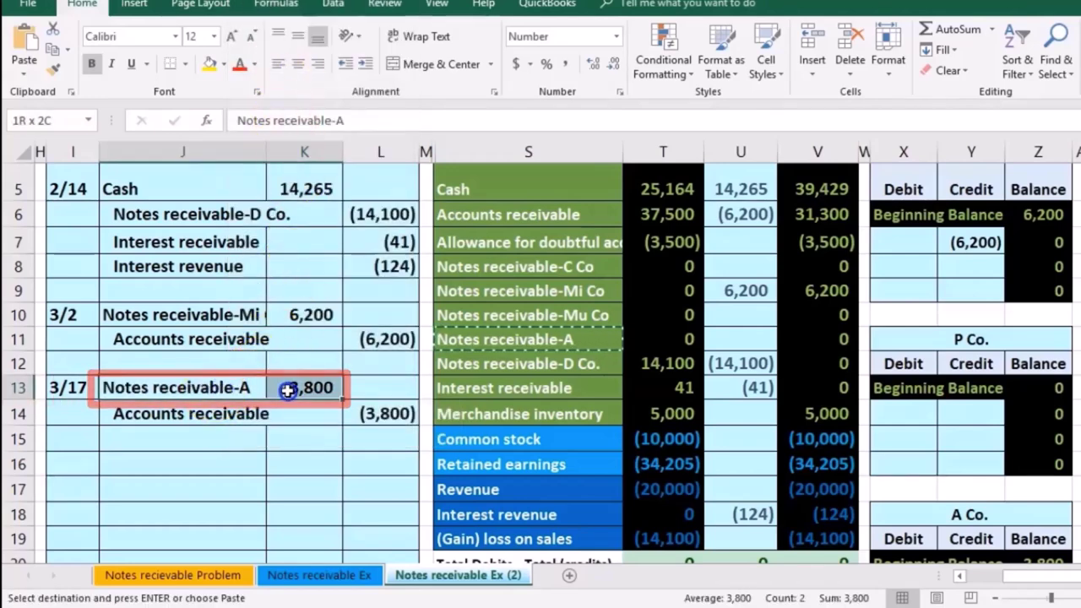
left_click_drag(608, 341, 634, 348)
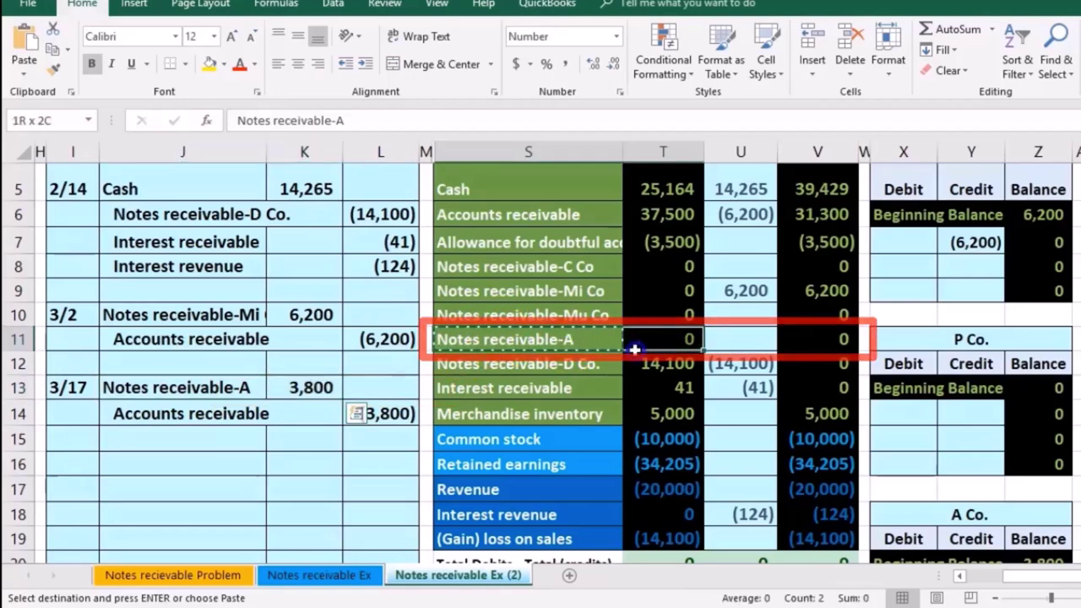
left_click(751, 337)
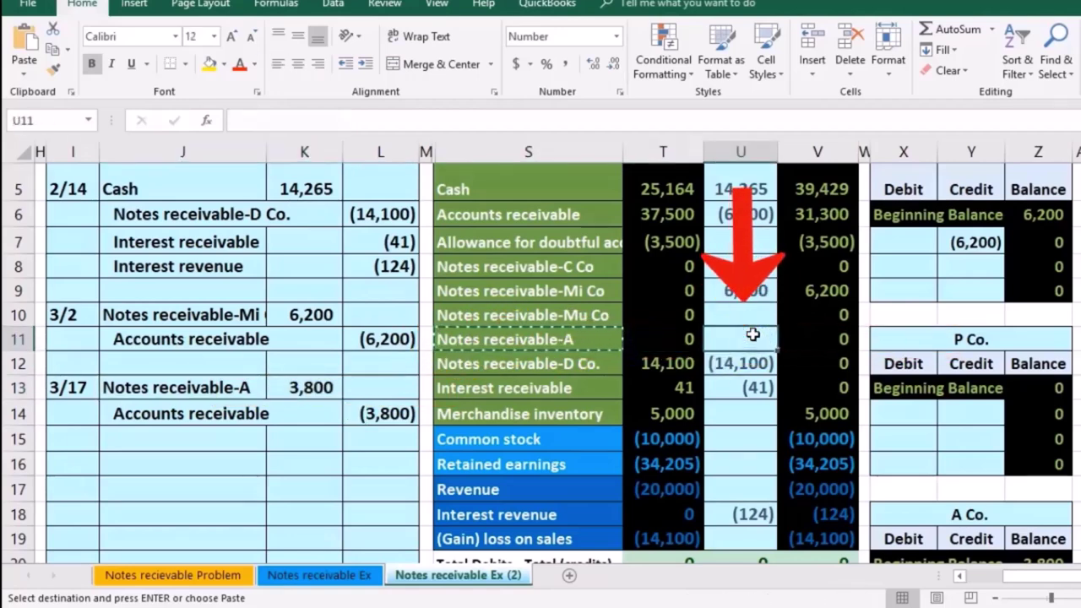
type("=")
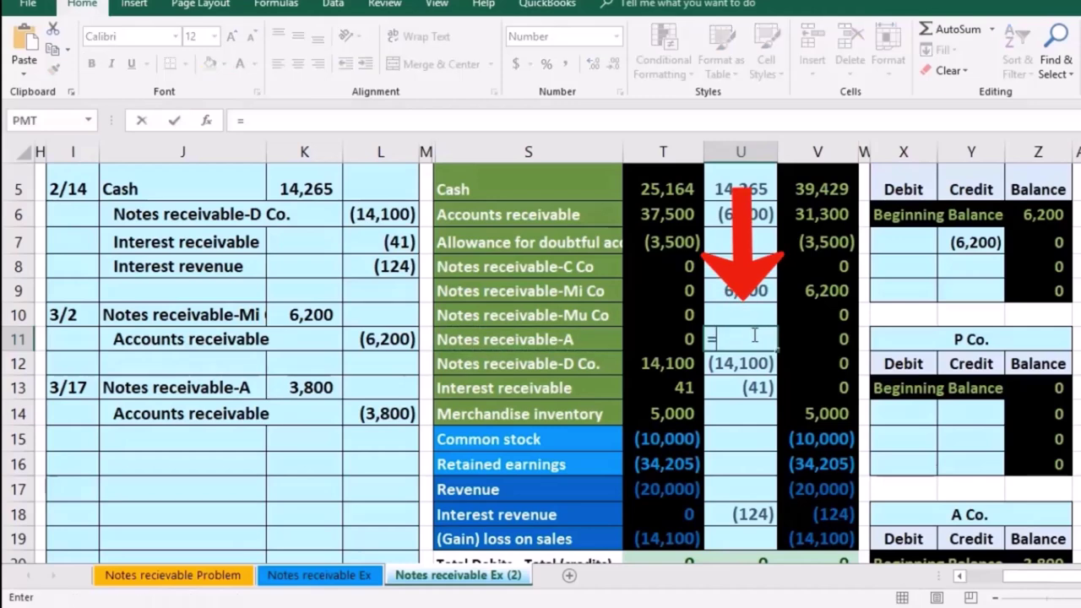
left_click(307, 384)
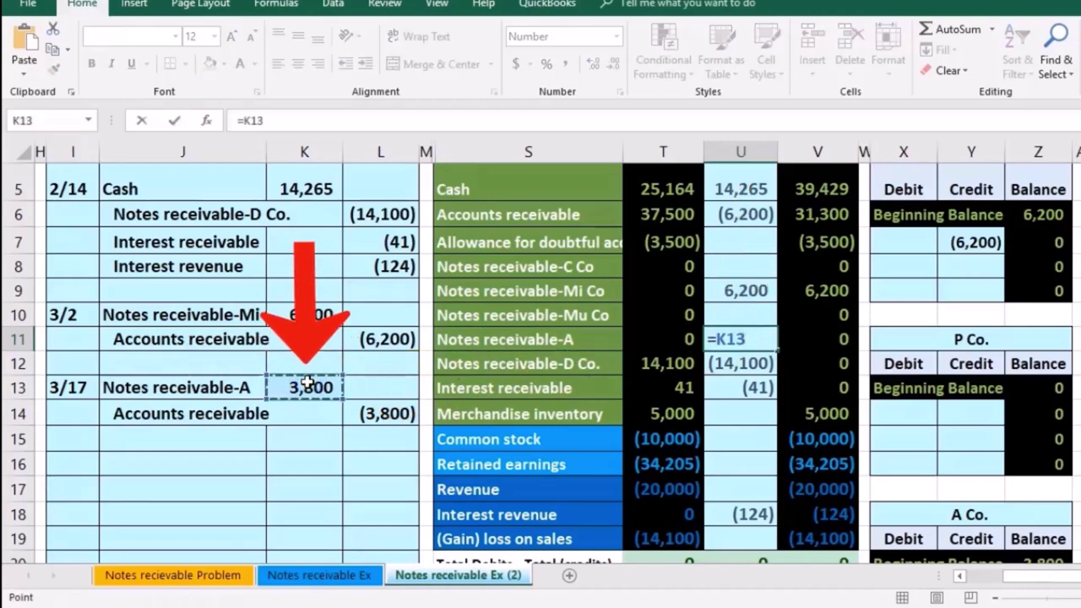
key("Return")
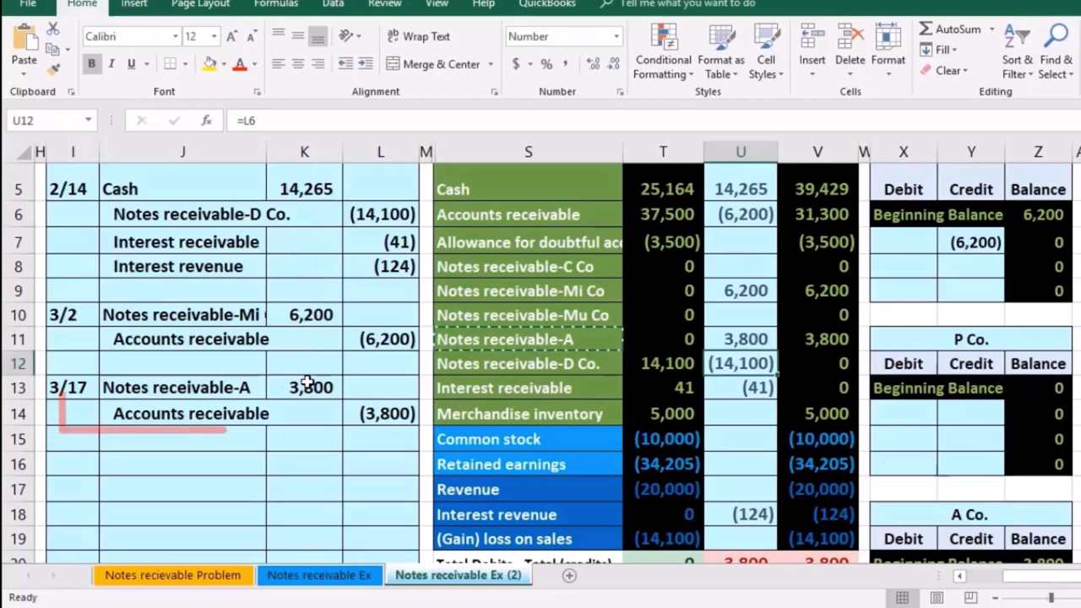
Post the 3/17 credit to Accounts receivable by extending the formula in cell U6 to =L11+L14.
left_click_drag(279, 413, 376, 415)
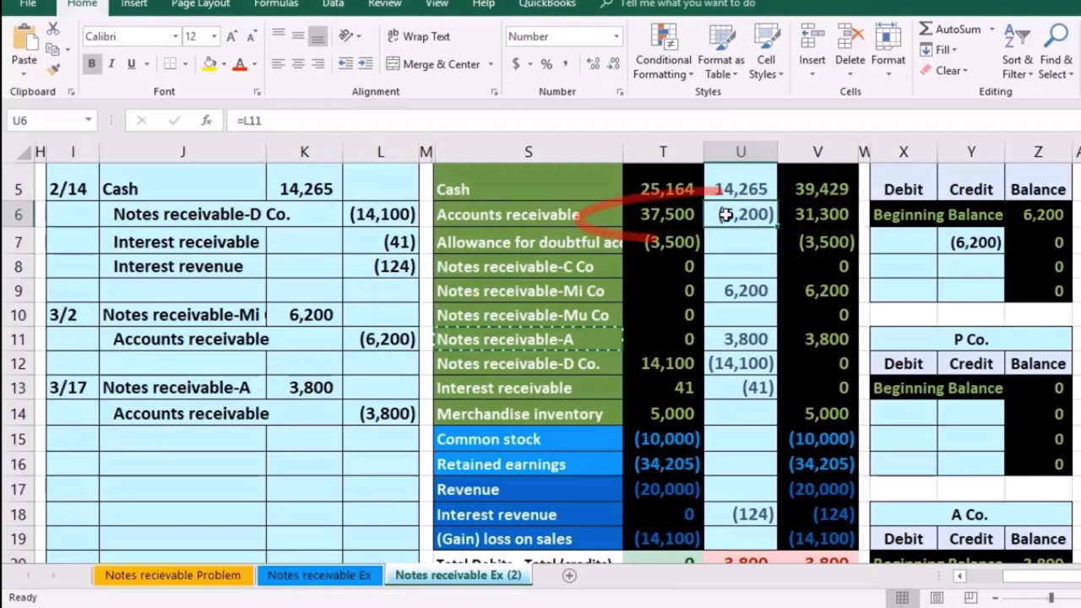
double_click(726, 214)
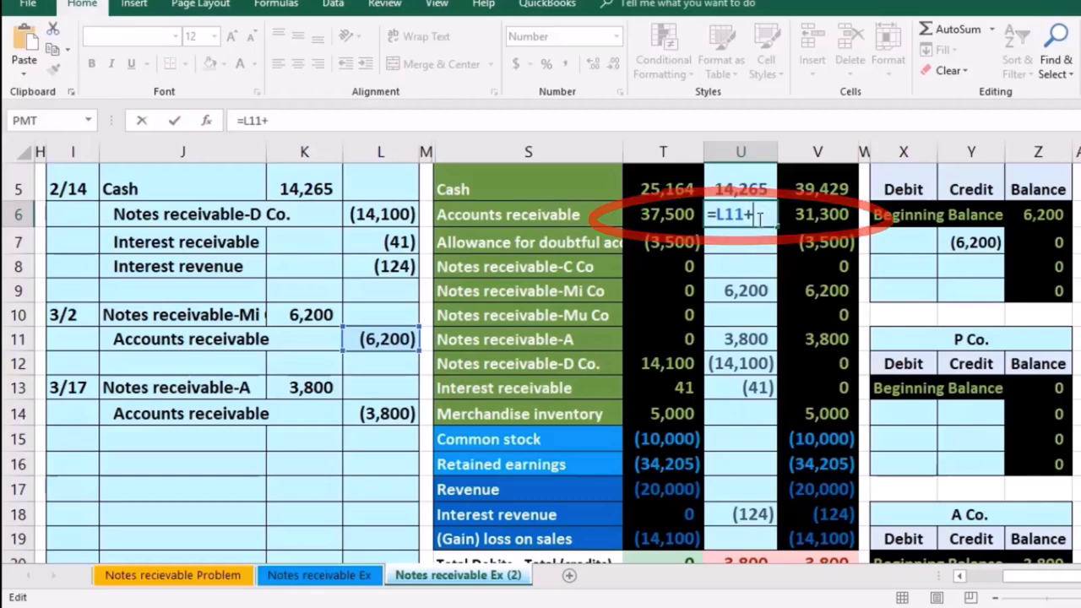
left_click(401, 413)
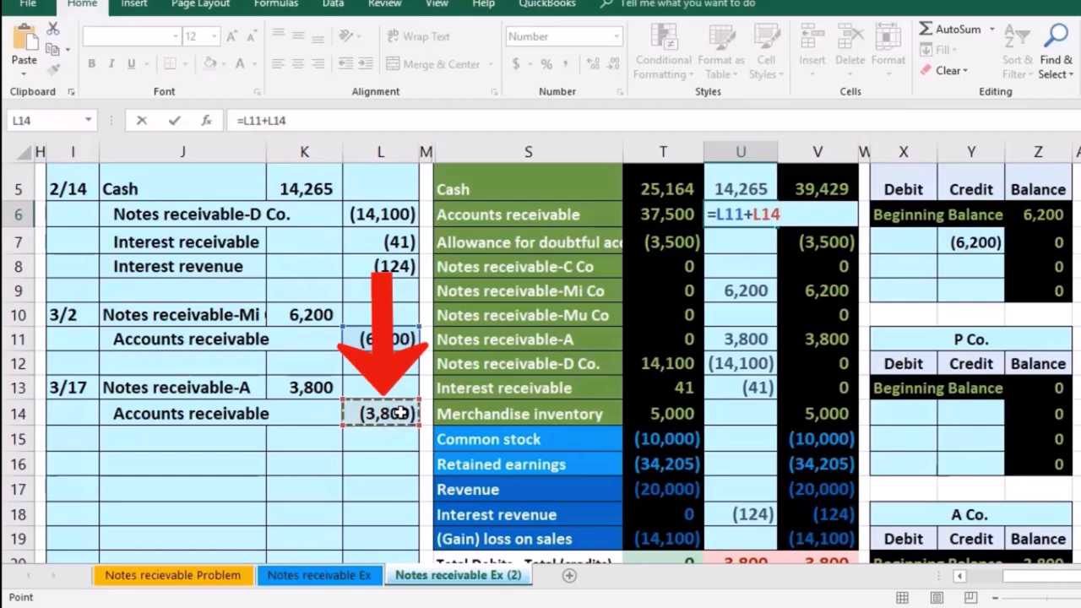
Complete the Accounts receivable entry in U6 as the sum of journal credits L11 and L14.
key("Return")
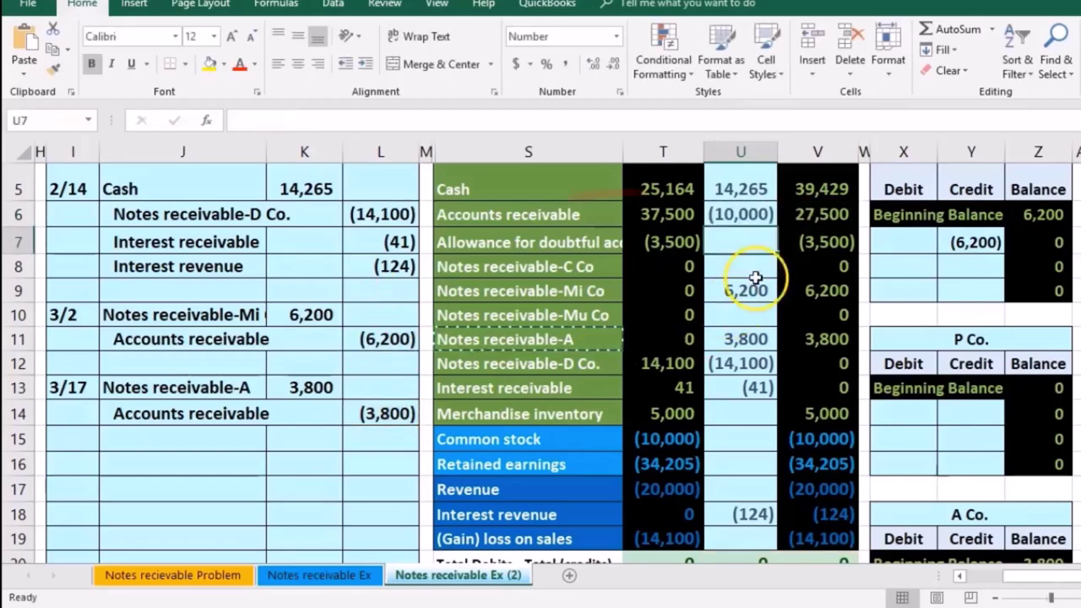
left_click(817, 215)
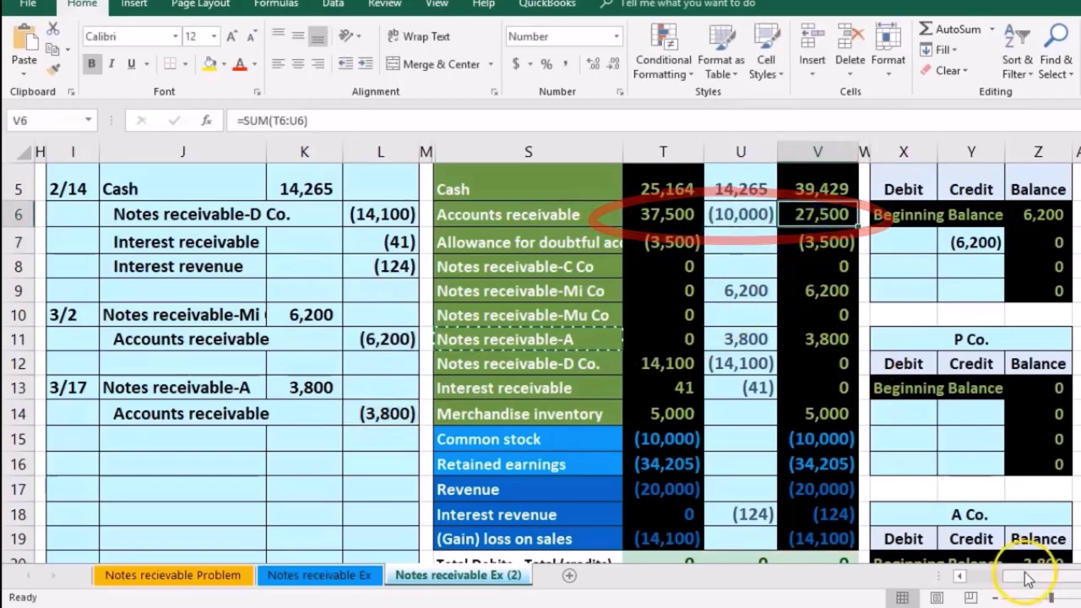
Post the 3/17 accounts receivable credit from L14 to the Credit column of A Co.'s subsidiary ledger in Y21.
scroll(980, 575, "right", 1)
scroll(986, 524, "down", 1)
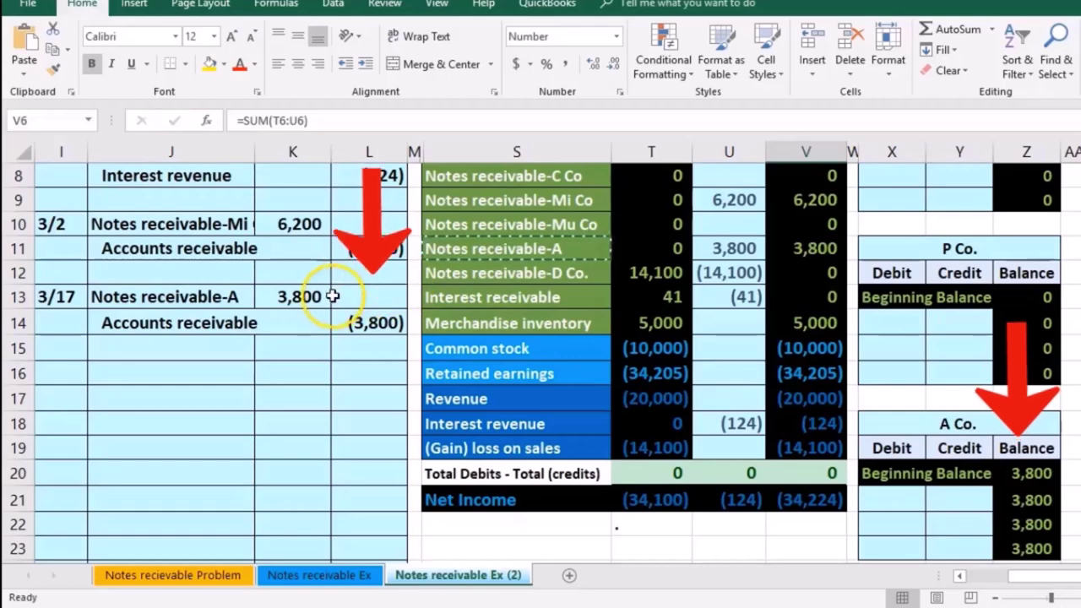
left_click(959, 498)
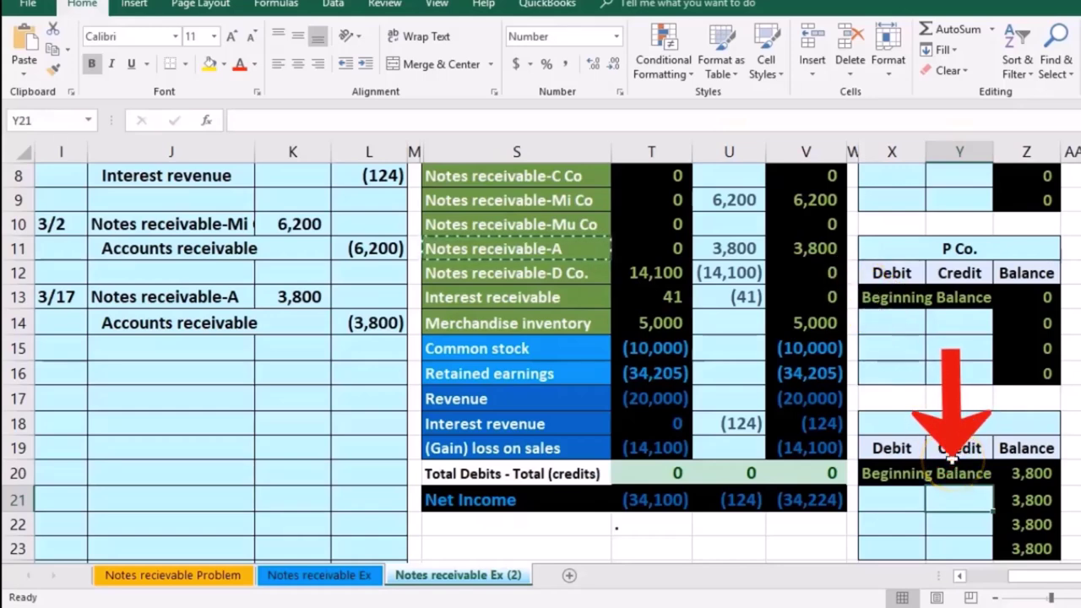
type("=")
left_click(369, 326)
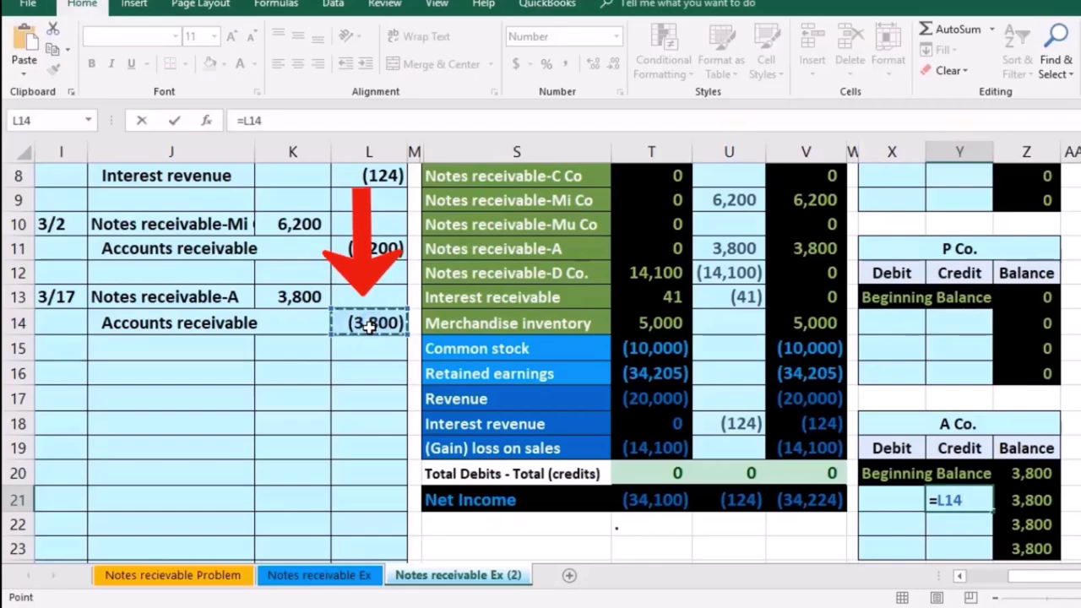
key("Return")
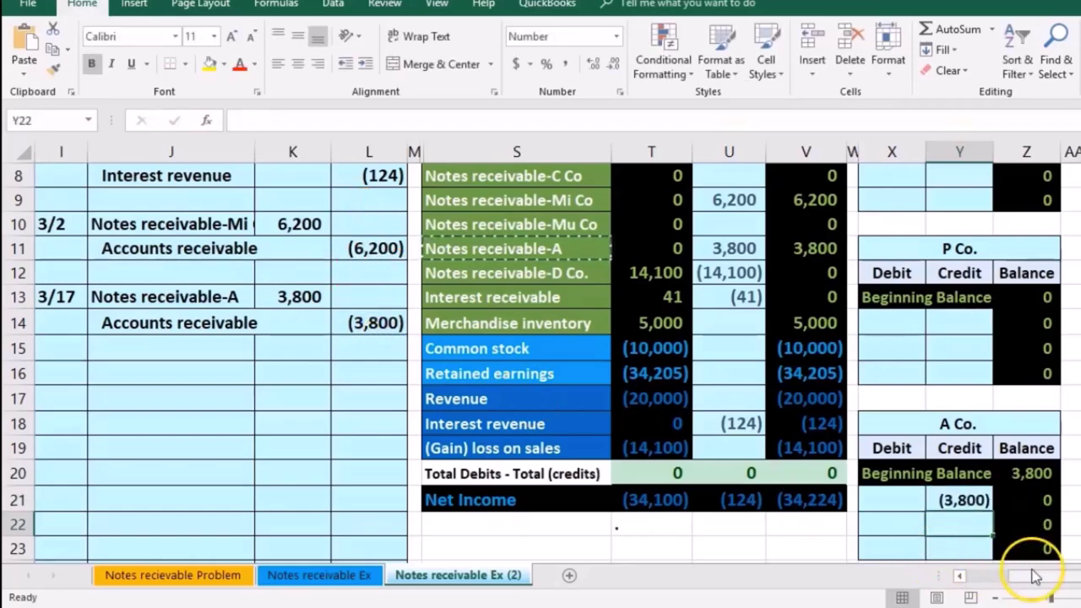
Check the Total AR subsidiary ledger formula and compare its total with the ending Accounts receivable balance in V6.
scroll(1035, 577, "right", 2)
scroll(1035, 576, "down", 2)
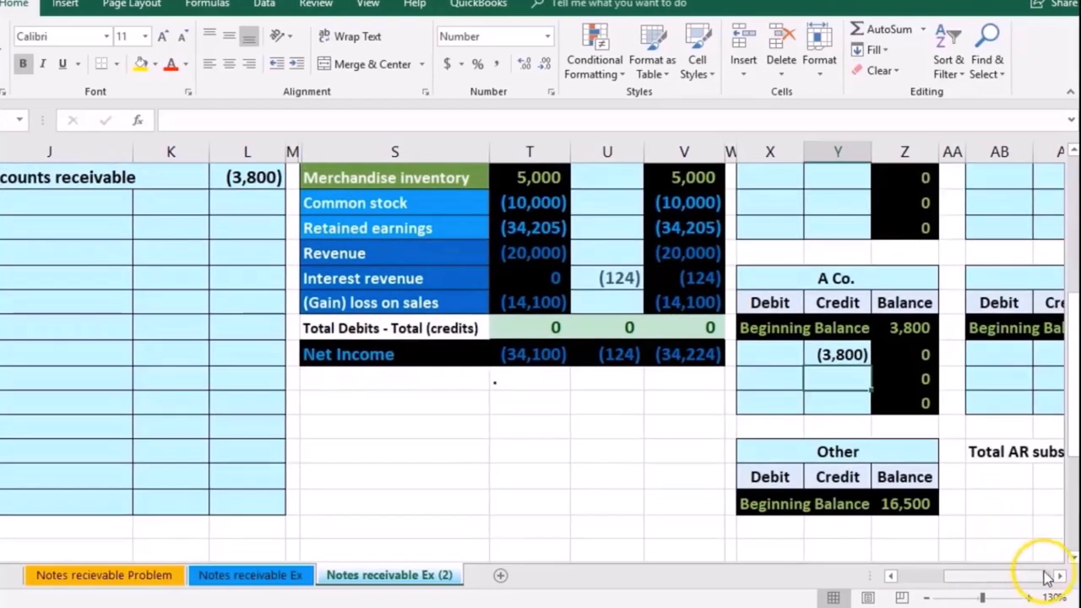
left_click(1061, 577)
double_click(972, 477)
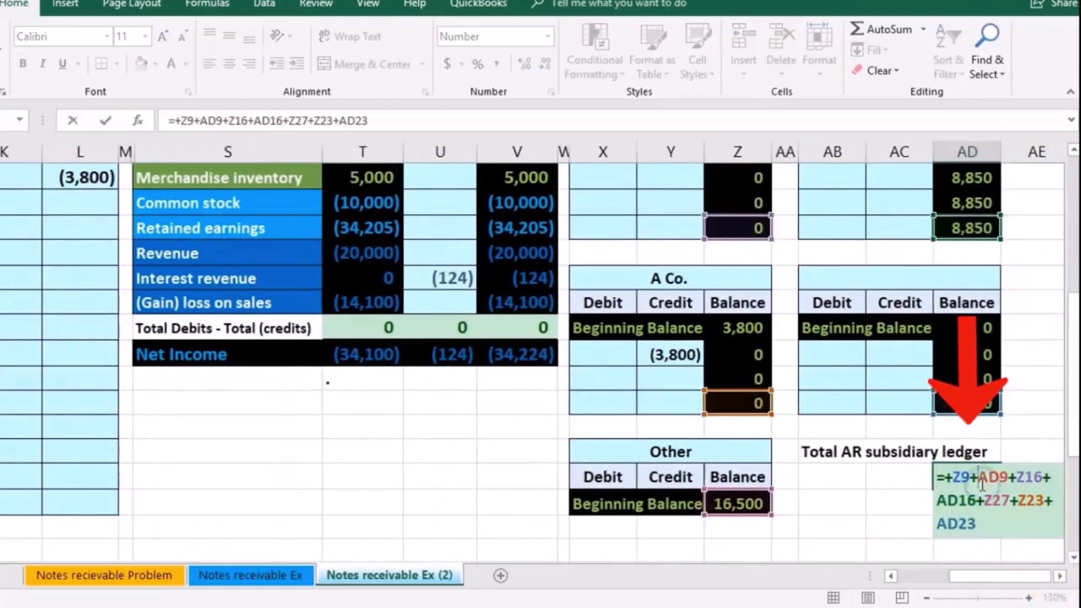
key("Return")
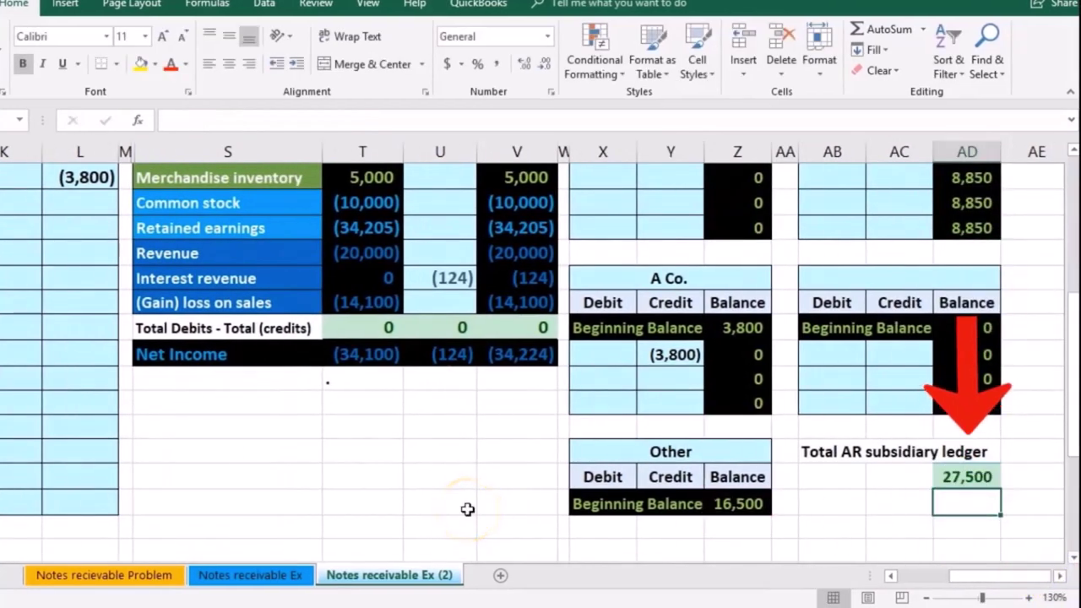
scroll(467, 510, "up", 5)
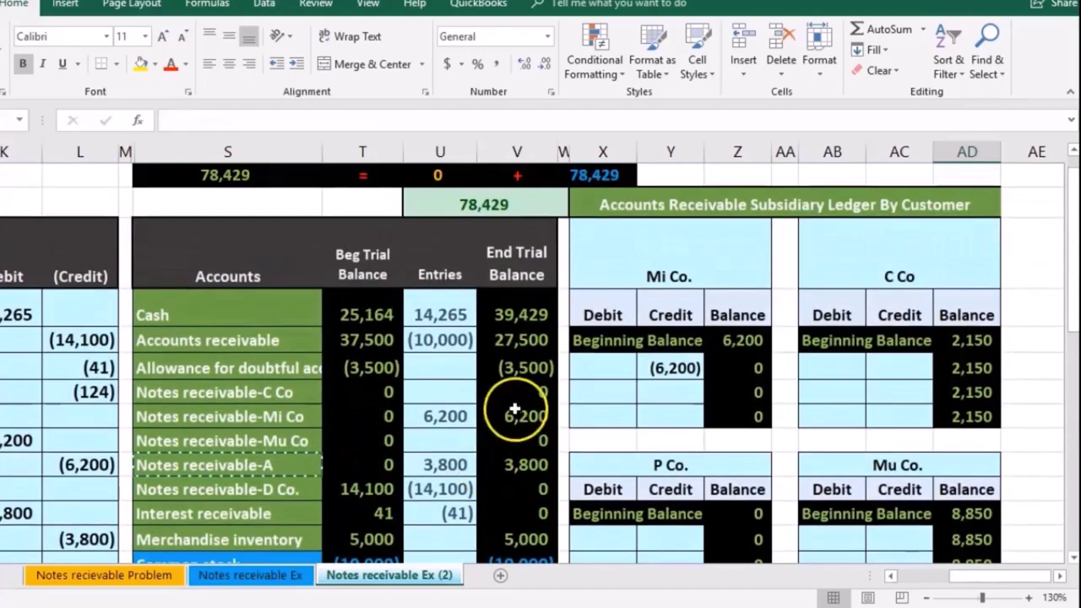
left_click(527, 355)
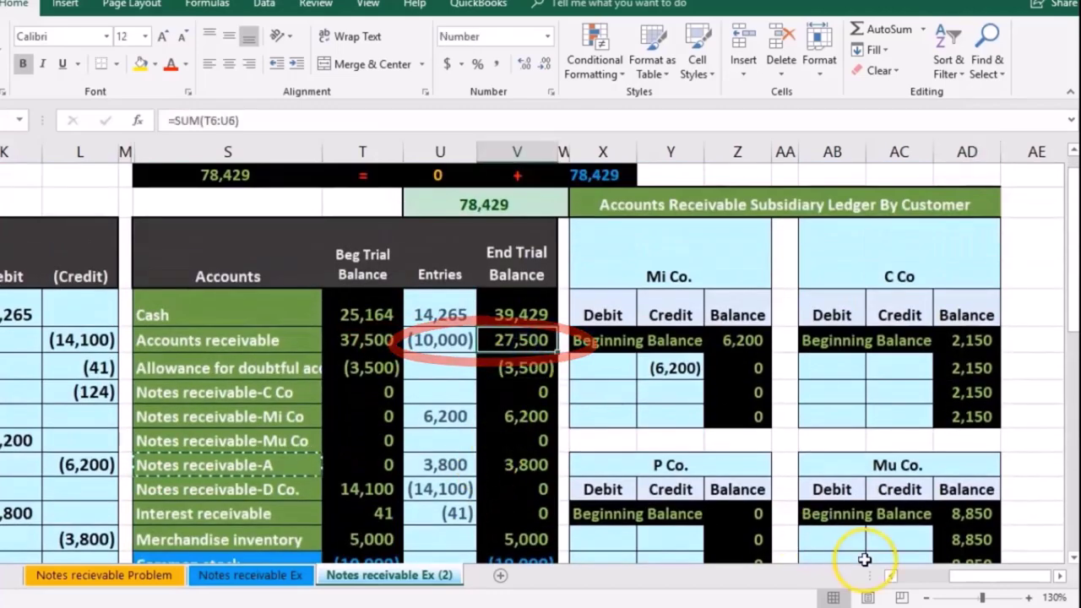
Review the individual notes receivable accounts in the trial balance from C Co through D Co. against the Accounts Receivable Subsidiary Ledger.
left_click(891, 576)
left_click(891, 576)
left_click(957, 577)
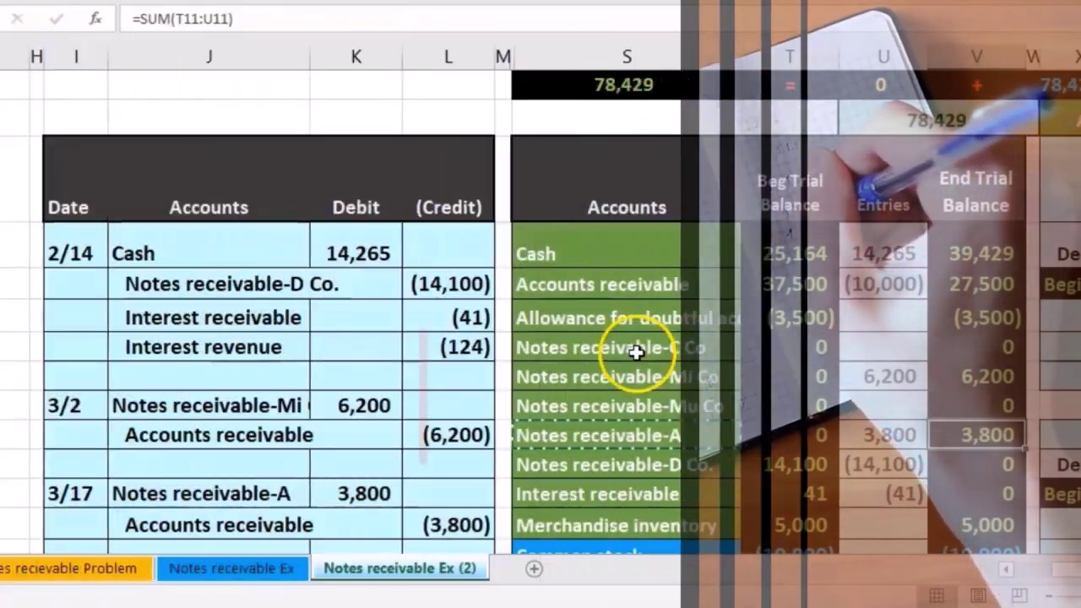
left_click(648, 353)
left_click_drag(647, 353, 951, 475)
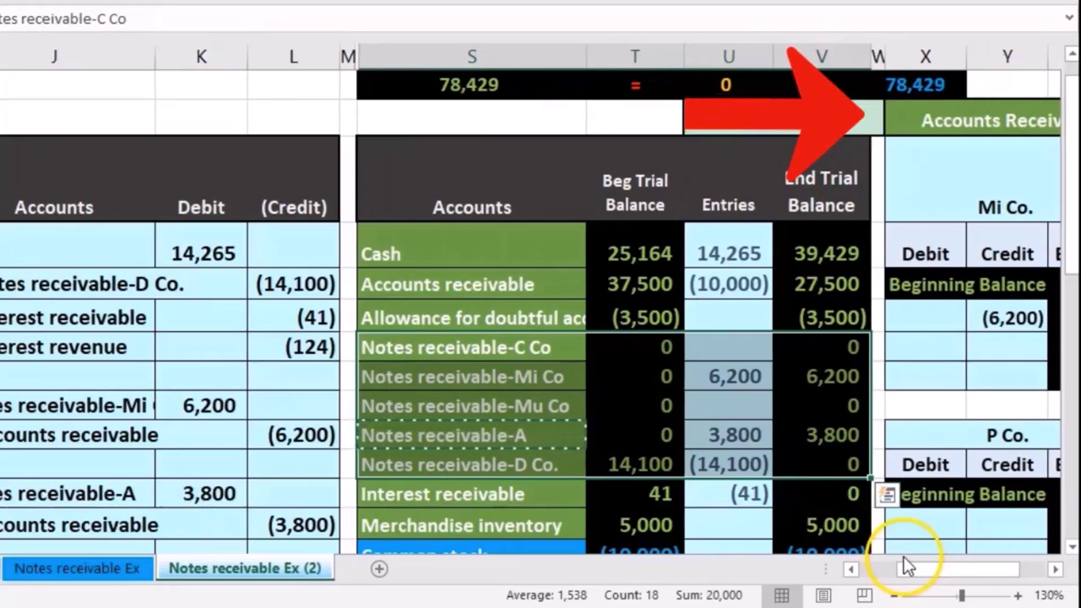
left_click(975, 127)
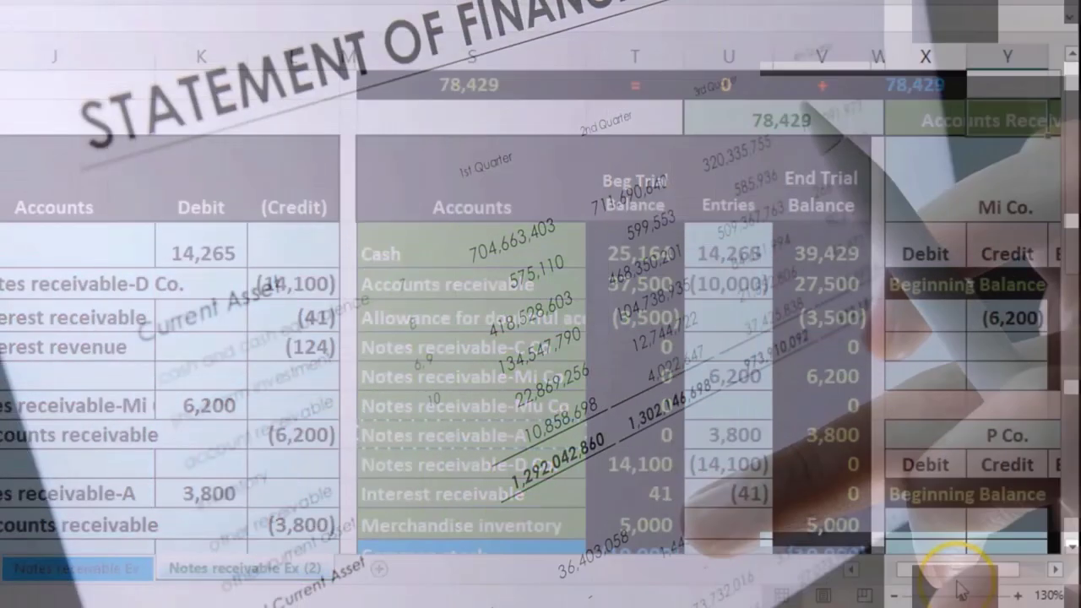
Enter a principal of 3,800 and an underlined rate of 7% for the A Co. Note under Total Through Maturity.
left_click_drag(944, 574, 908, 574)
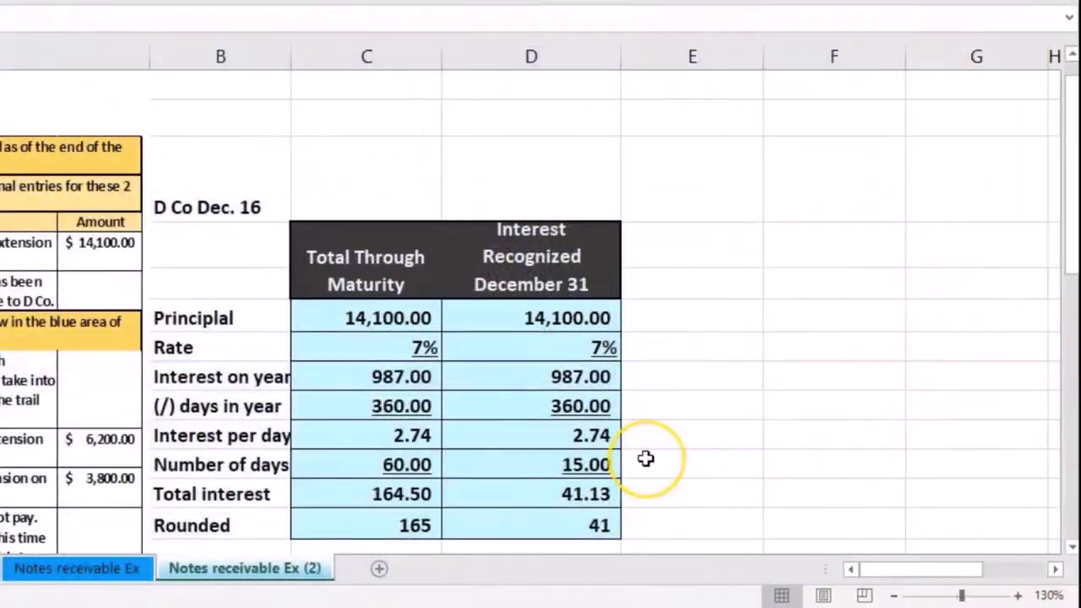
scroll(647, 456, "down", 3)
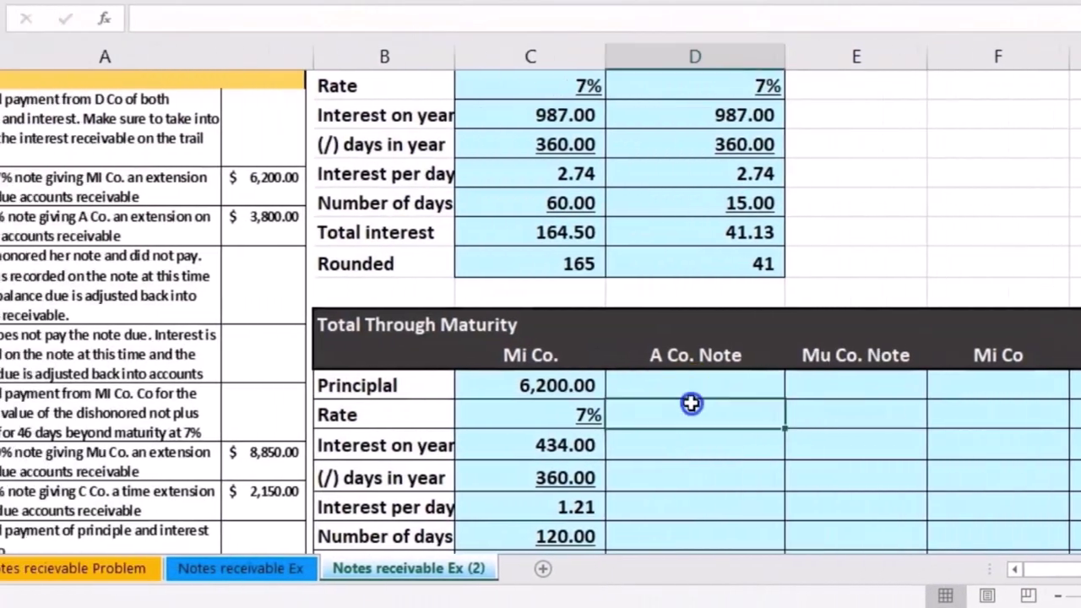
left_click(527, 405)
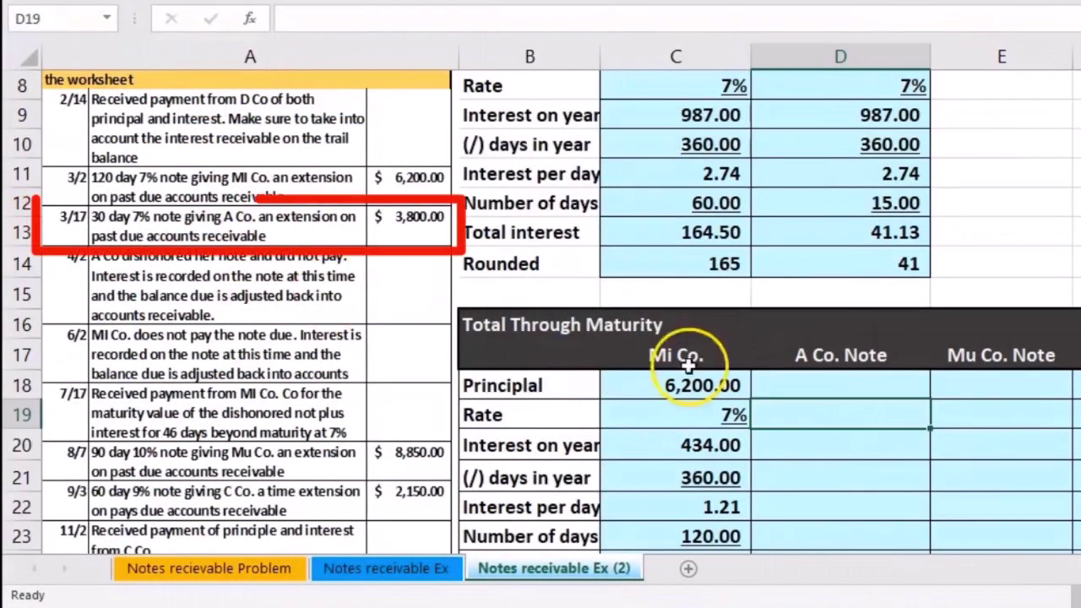
left_click(867, 390)
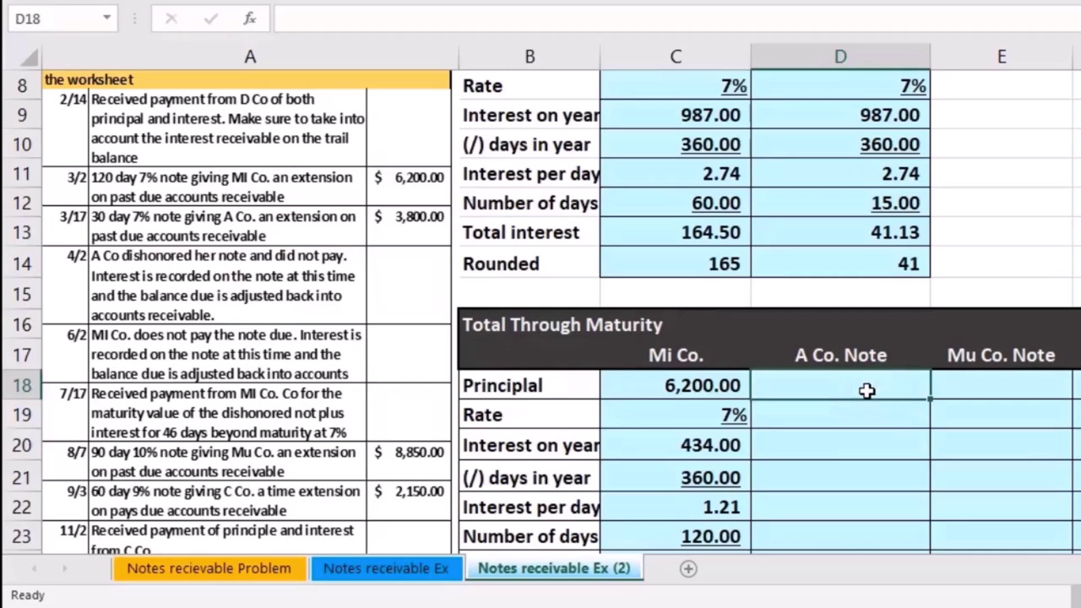
type("3,800")
key("Return")
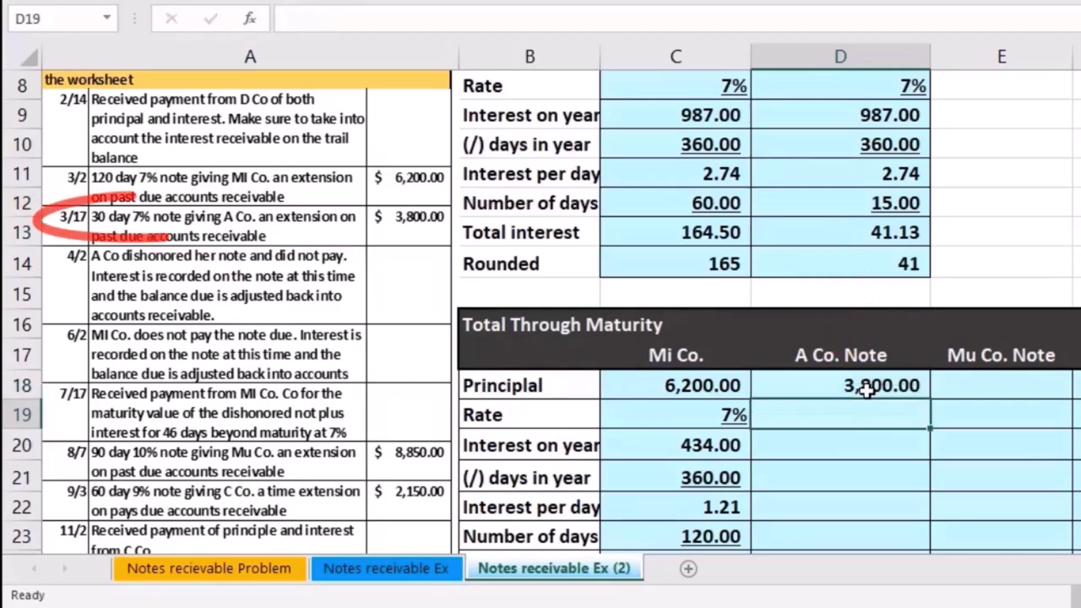
type("7%")
key("Return")
key("Up")
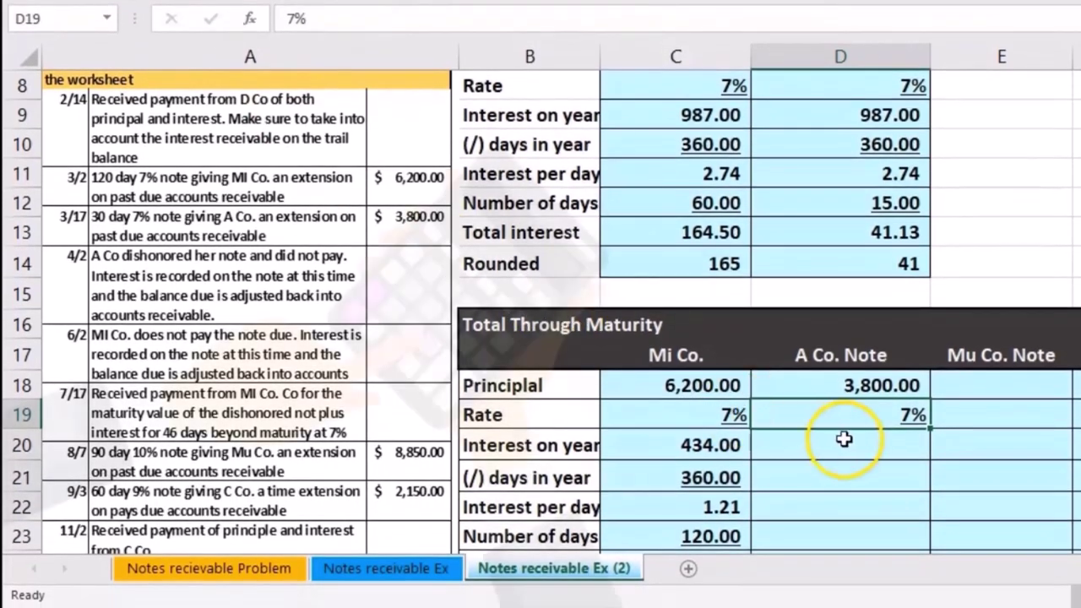
Calculate the A Co. Note's interest on year in D20 as principal times rate, =D18*D19.
left_click(849, 561)
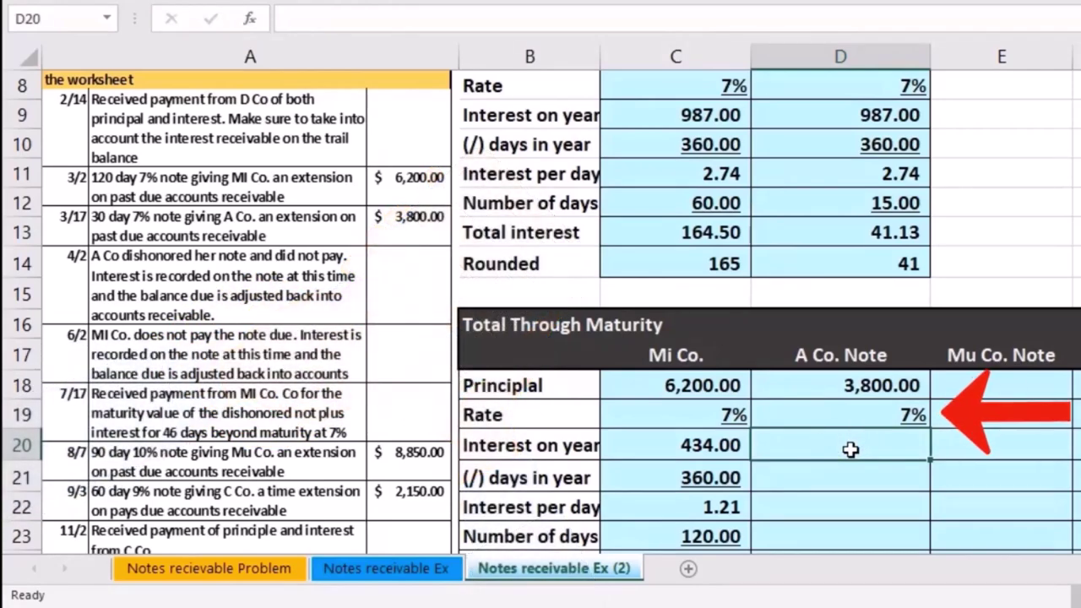
type("=")
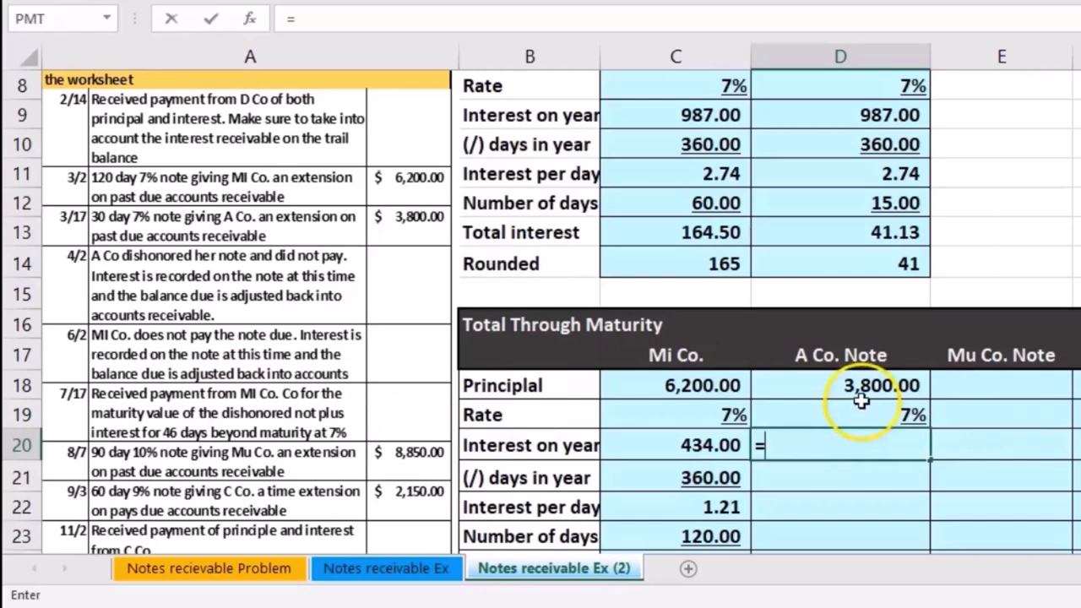
left_click(855, 386)
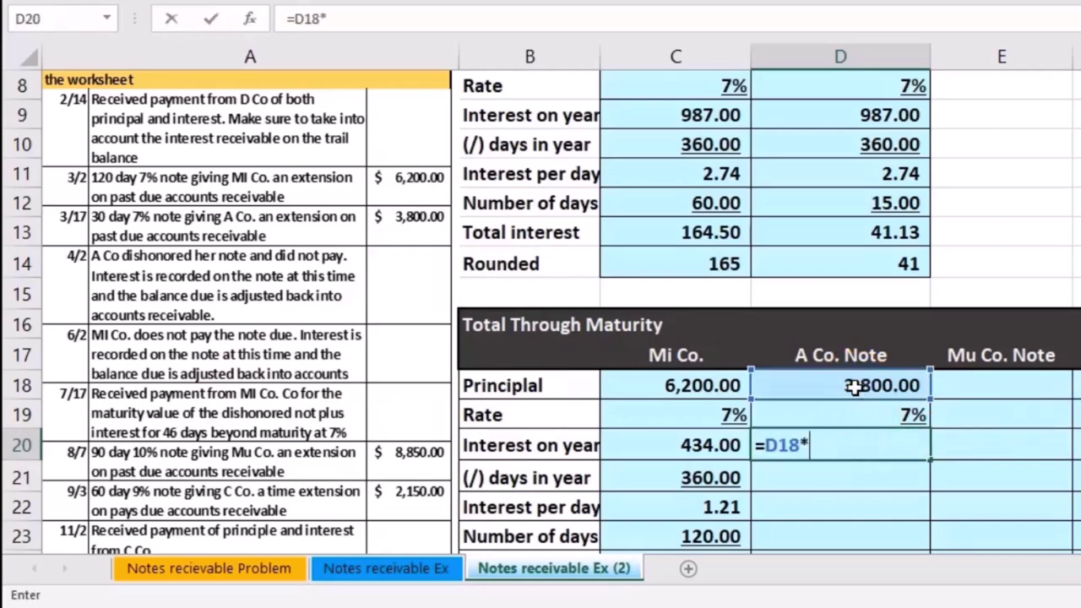
type("*")
left_click(859, 410)
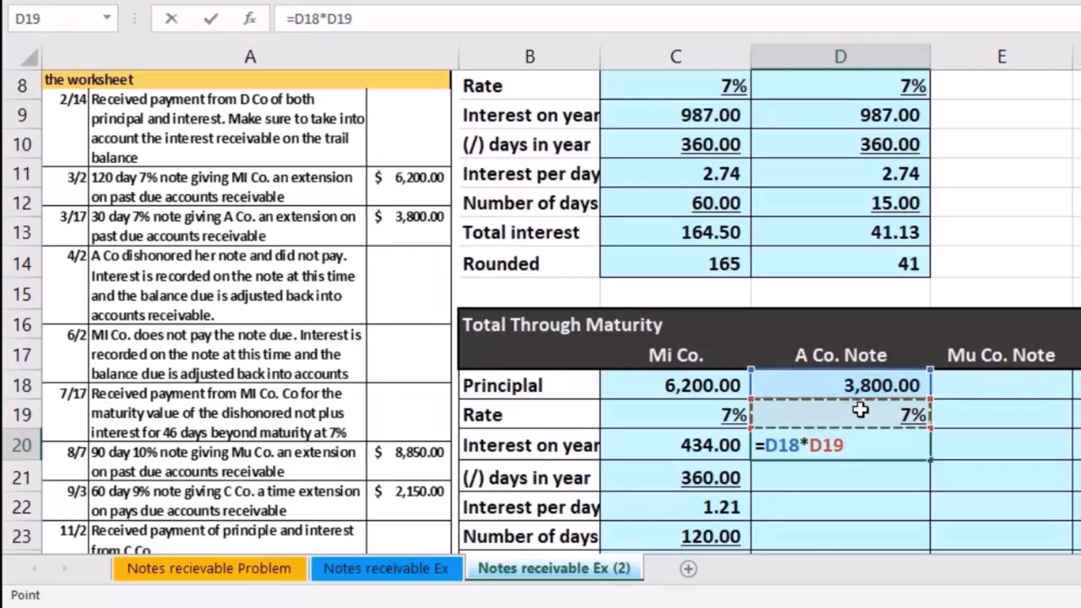
key("Return")
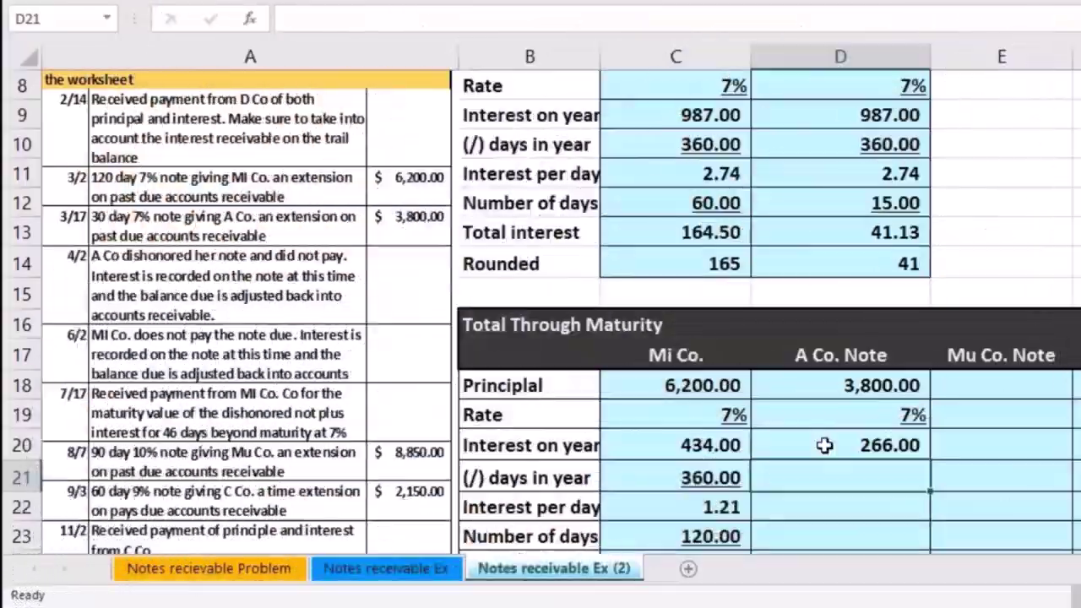
Calculate the A Co. Note's days in year in D21 as =12*30 and underline the figure.
left_click(827, 465)
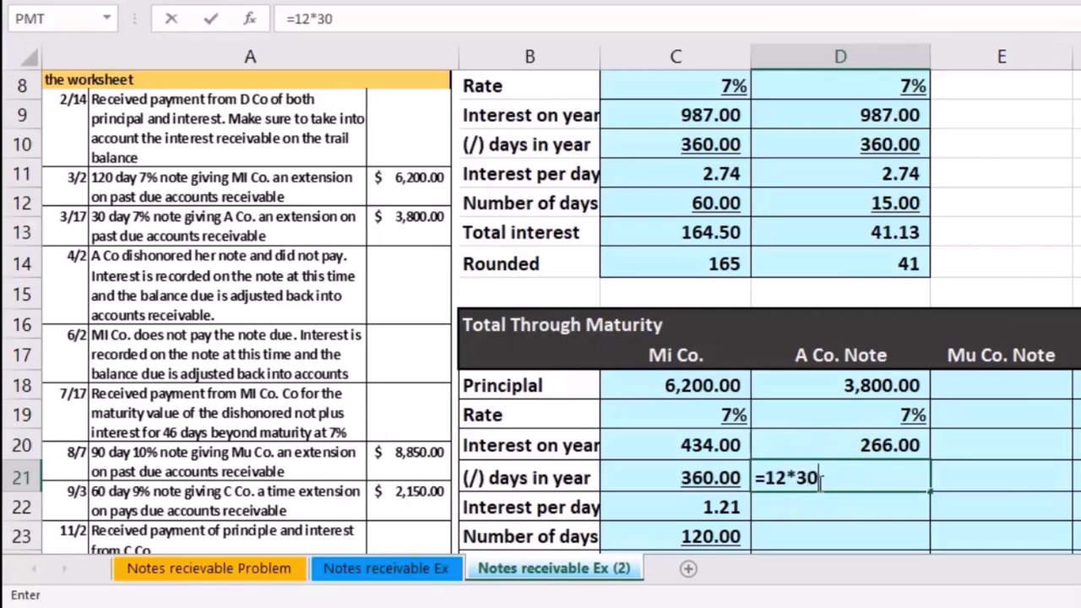
key("Return")
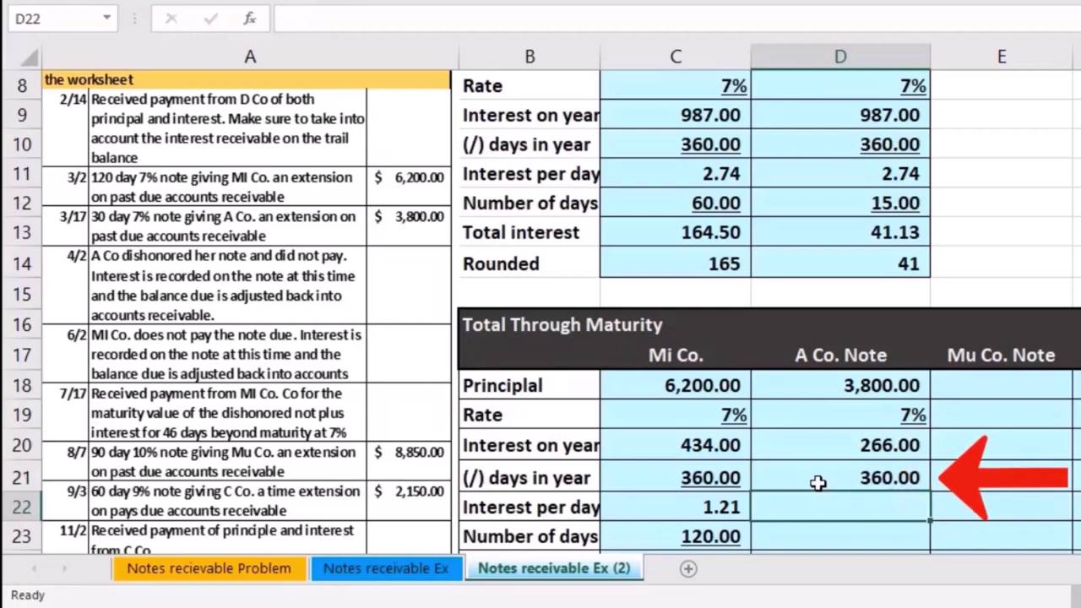
left_click(817, 479)
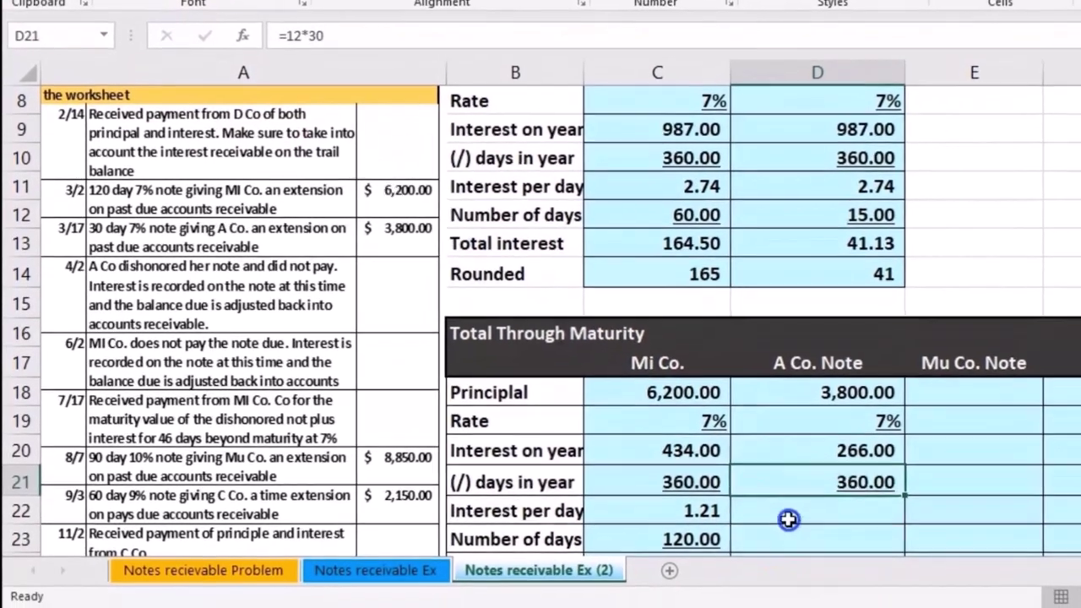
Calculate the A Co. Note's interest per day in D22 as yearly interest divided by days in year, =D20/D21.
left_click(744, 579)
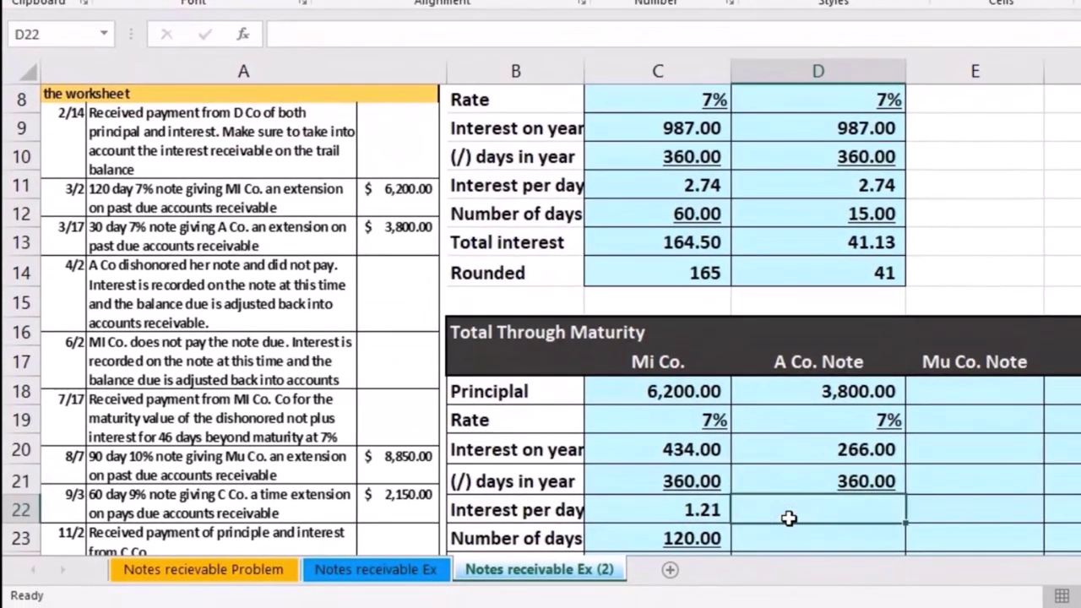
type("=")
left_click(798, 452)
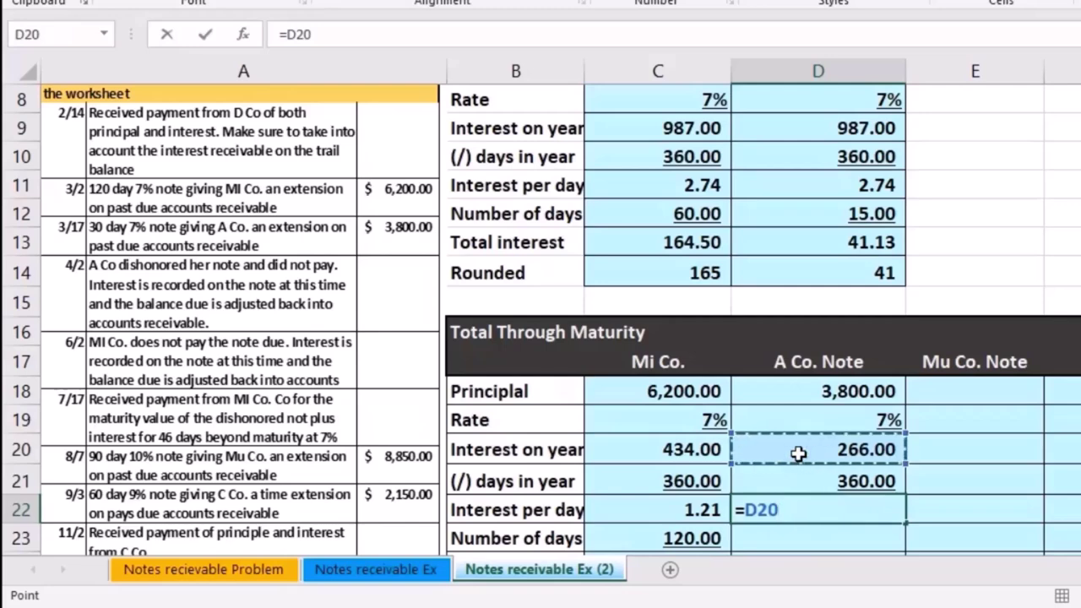
left_click(798, 478)
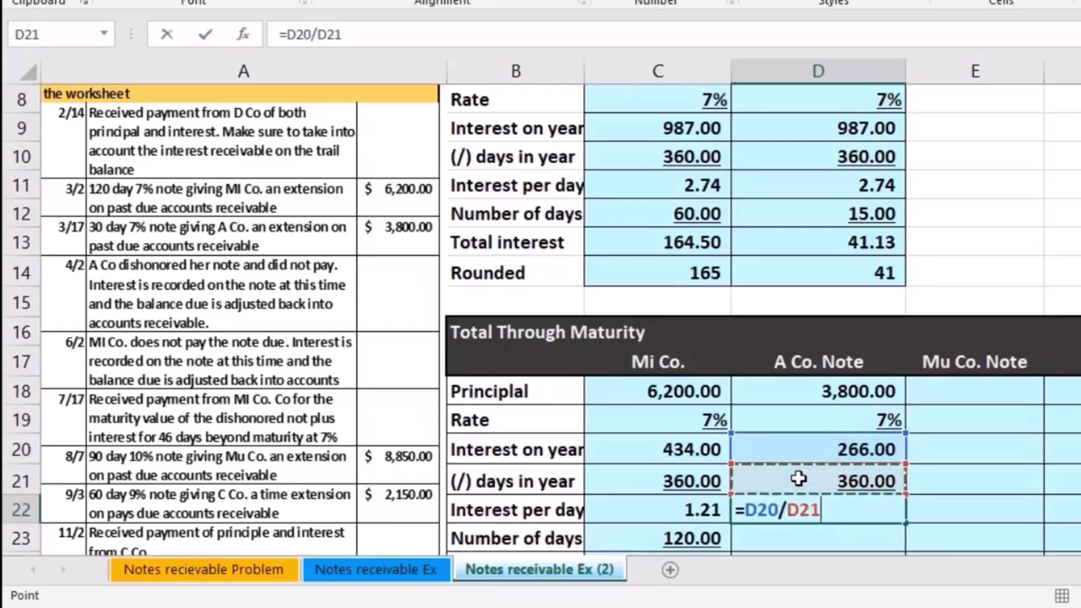
key("Return")
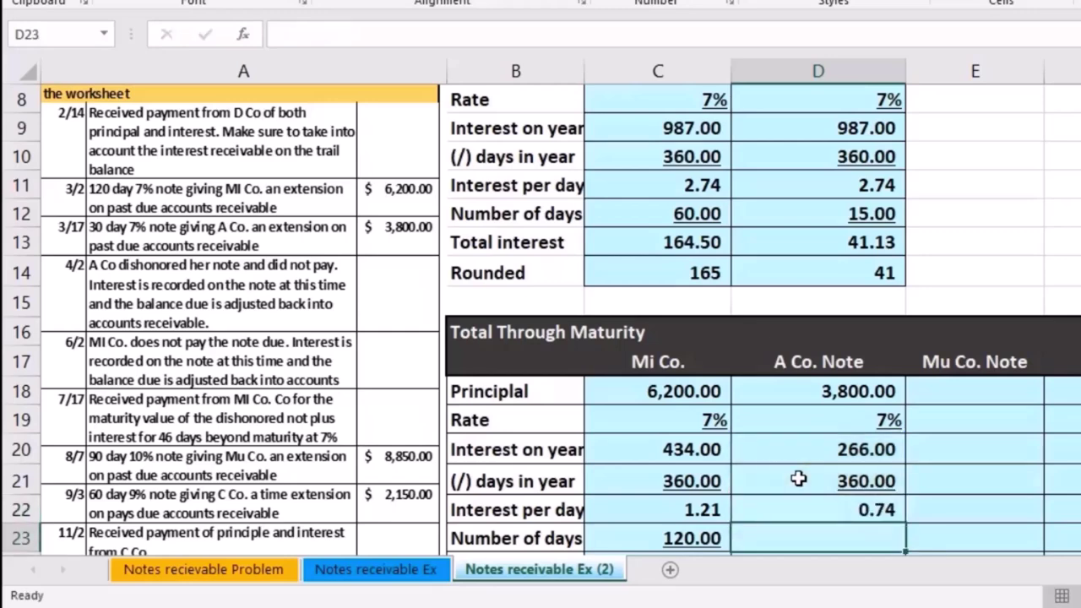
Enter 30 as the A Co. Note's number of days in D23 and underline it.
scroll(798, 479, "down", 1)
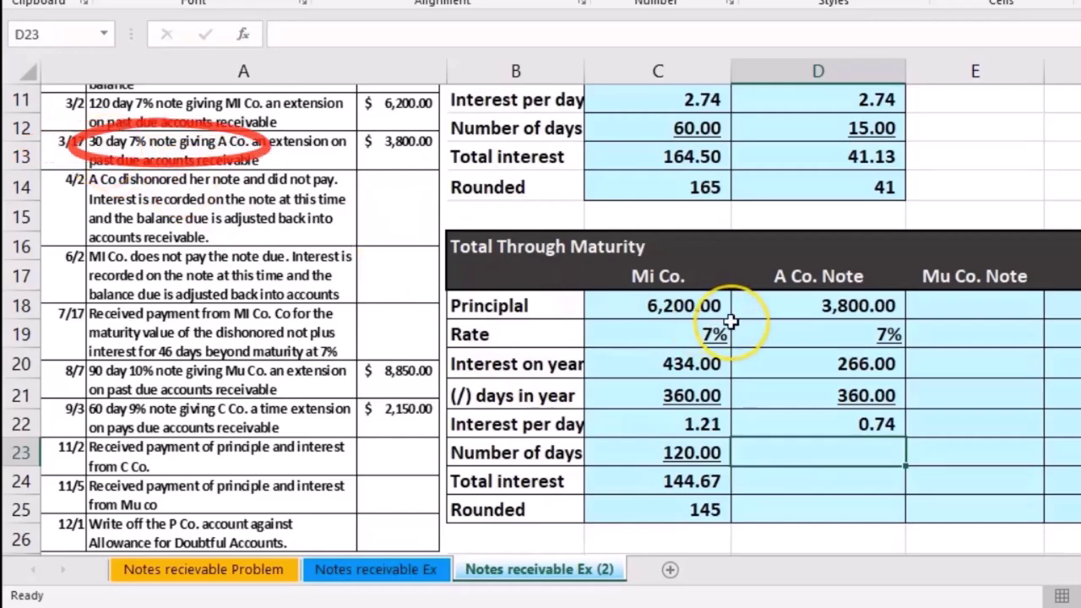
type("30")
key("Return")
left_click(796, 455)
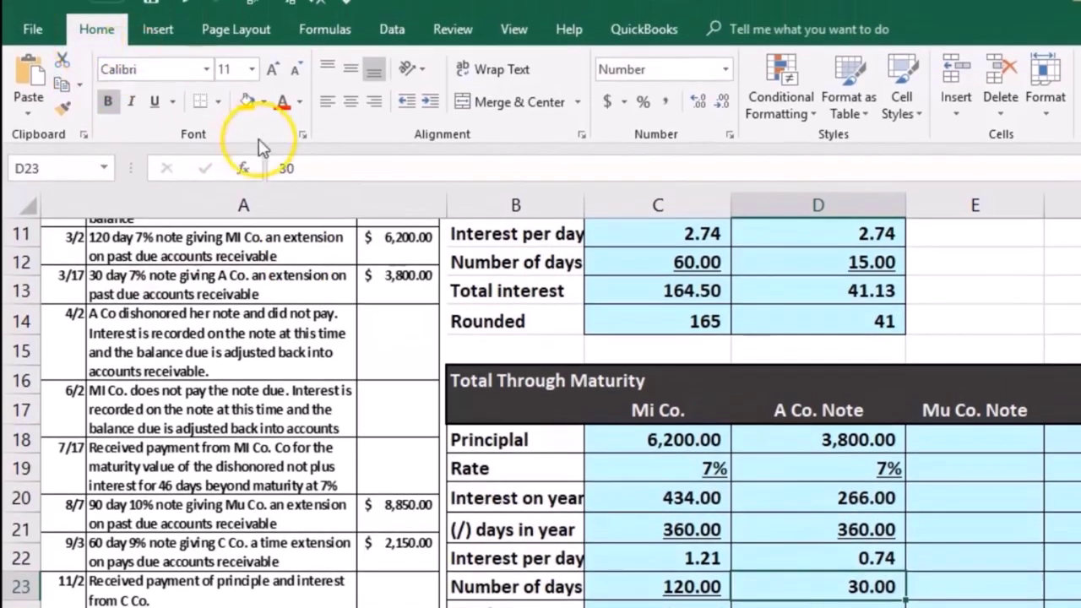
left_click(159, 103)
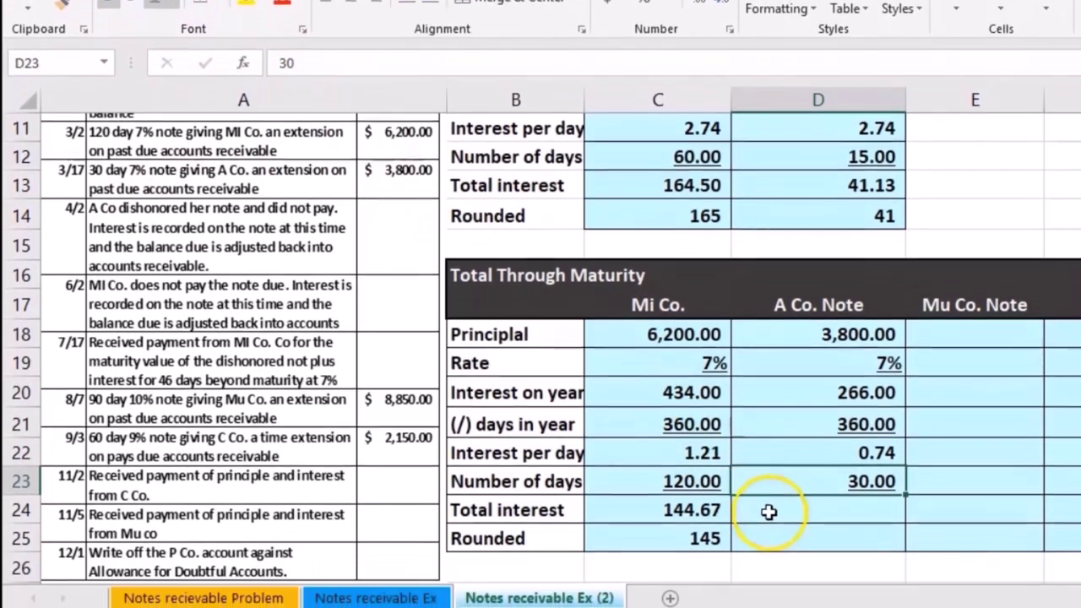
Calculate the A Co. Note's total interest in D24 as =D22*D23 and carry that figure into D25 as the rounded interest.
left_click(771, 483)
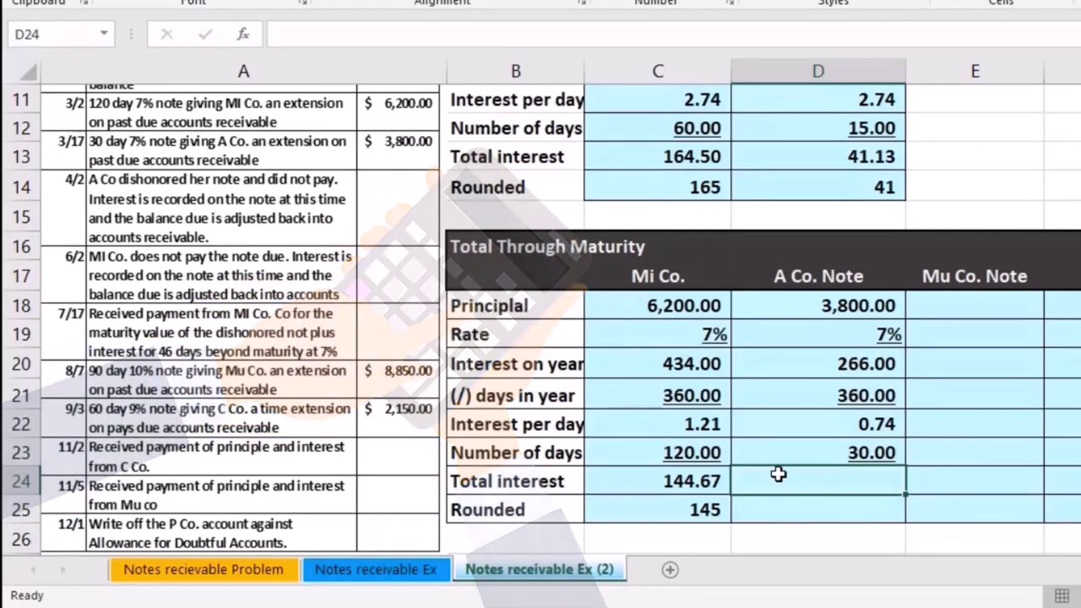
left_click(798, 426)
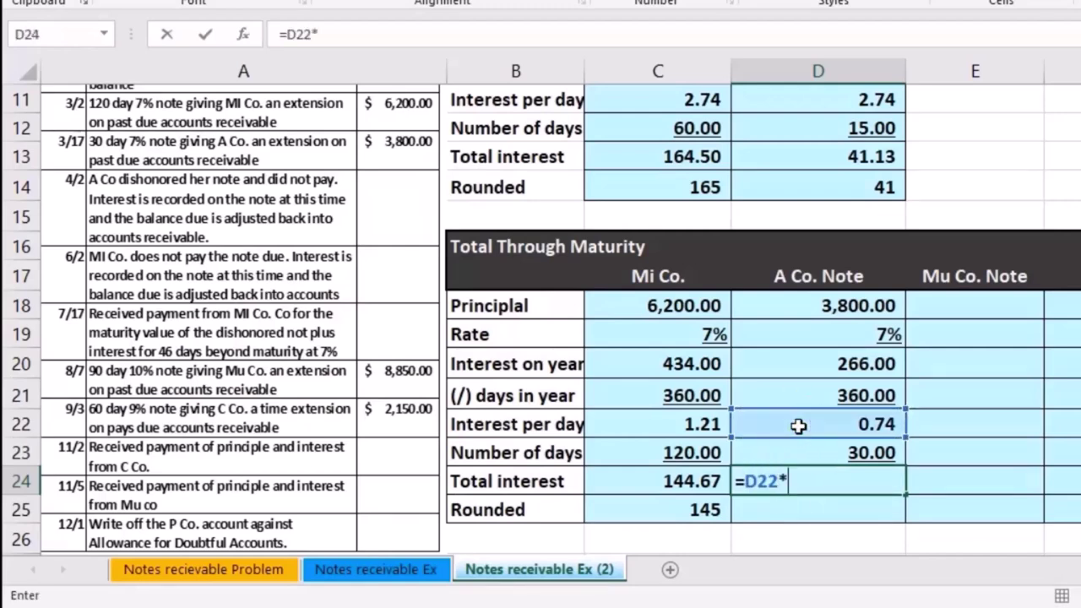
left_click(809, 452)
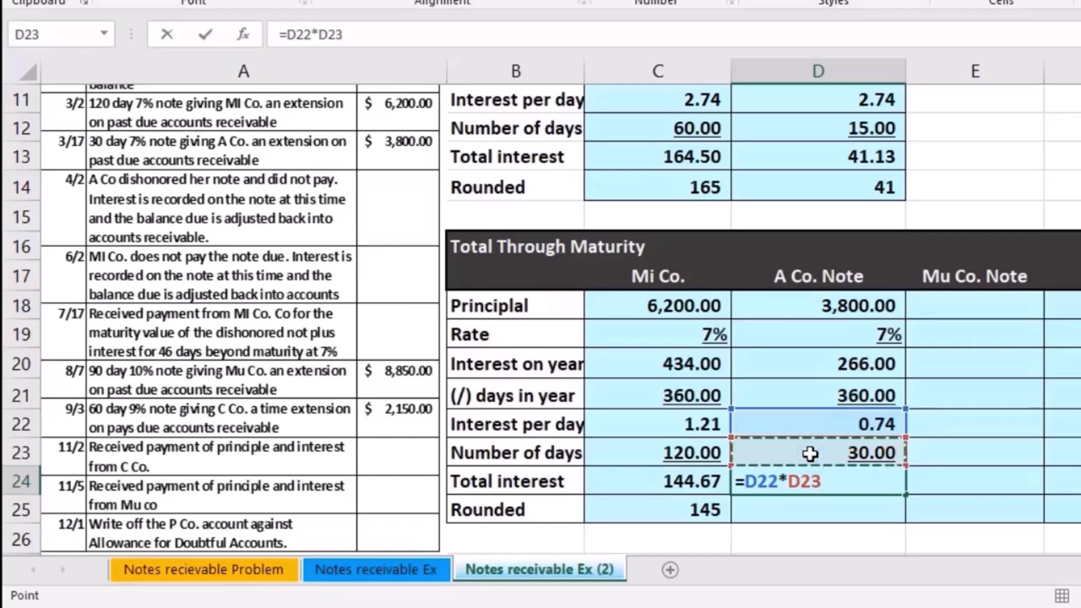
key("Return")
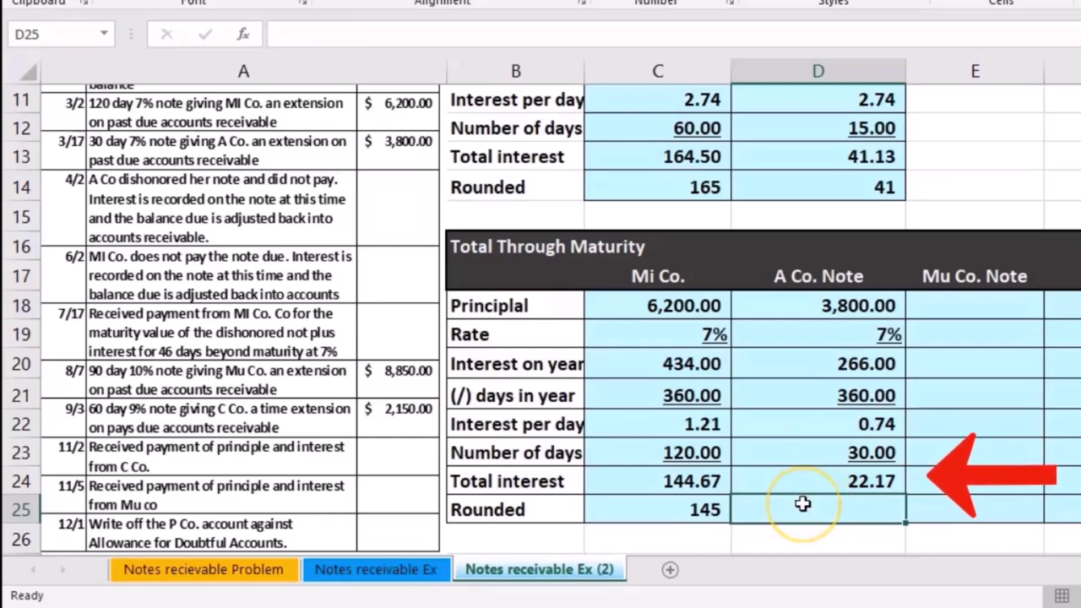
left_click(820, 485)
key("Return")
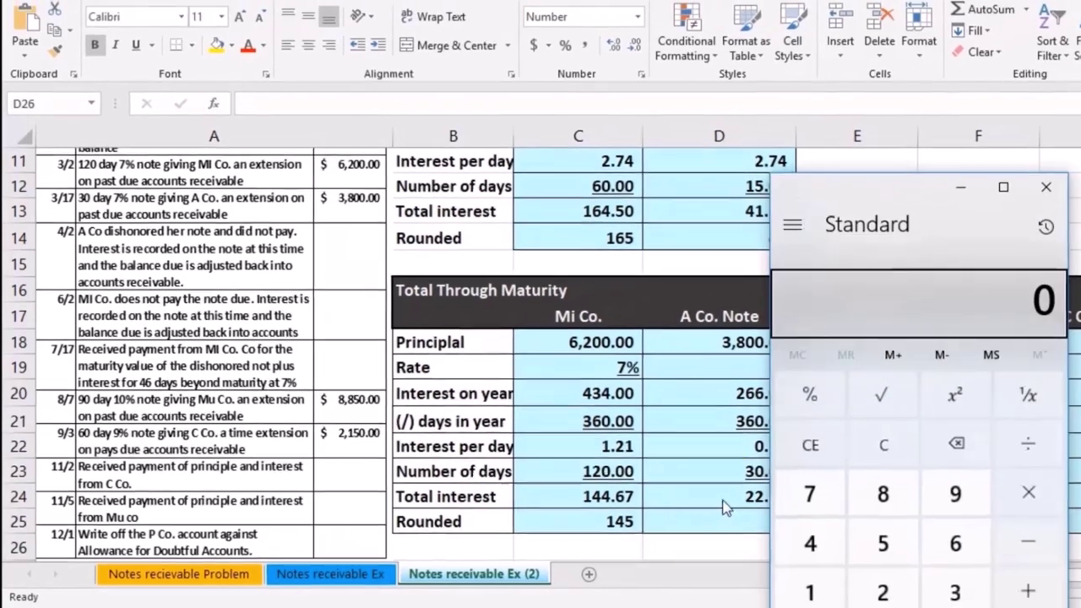
In Calculator, check the A Co. Note's interest by dividing the yearly interest of 266 by 12 and multiplying by 1 month.
left_click(875, 229)
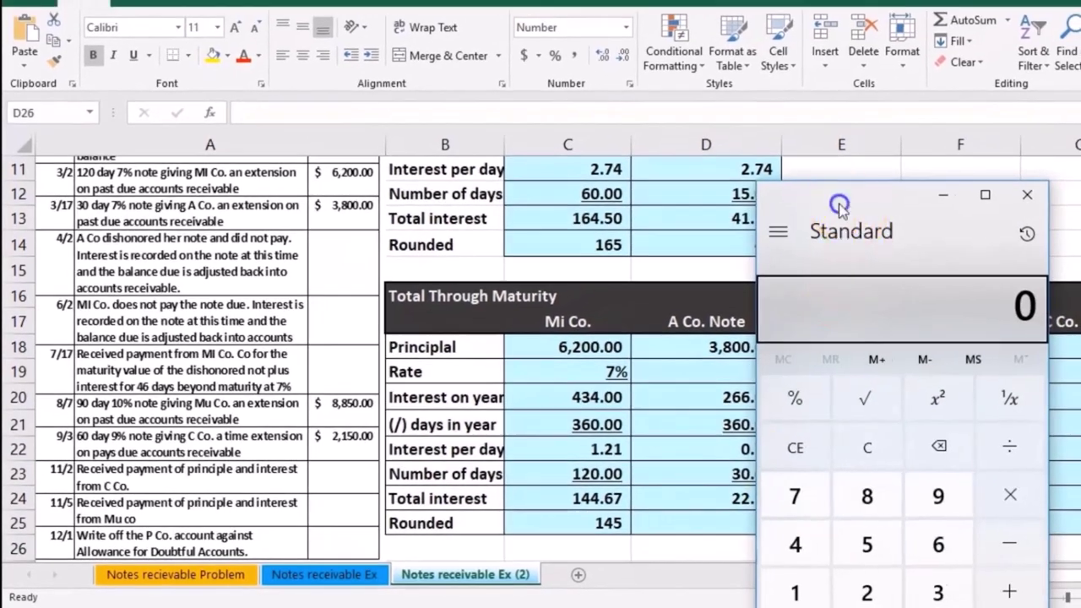
left_click_drag(839, 207, 888, 207)
left_click(917, 456)
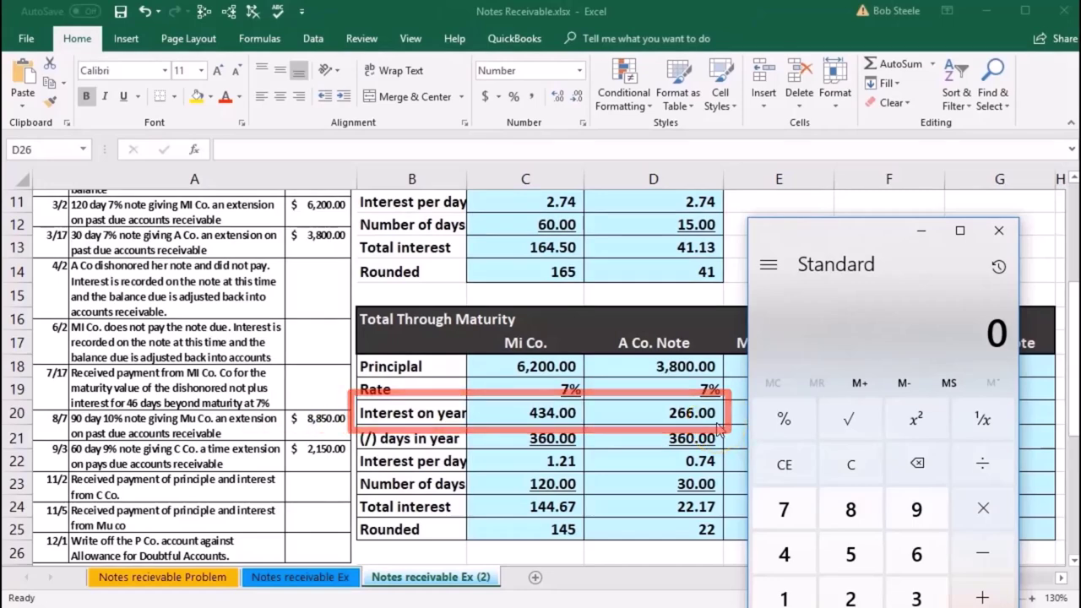
left_click(722, 413)
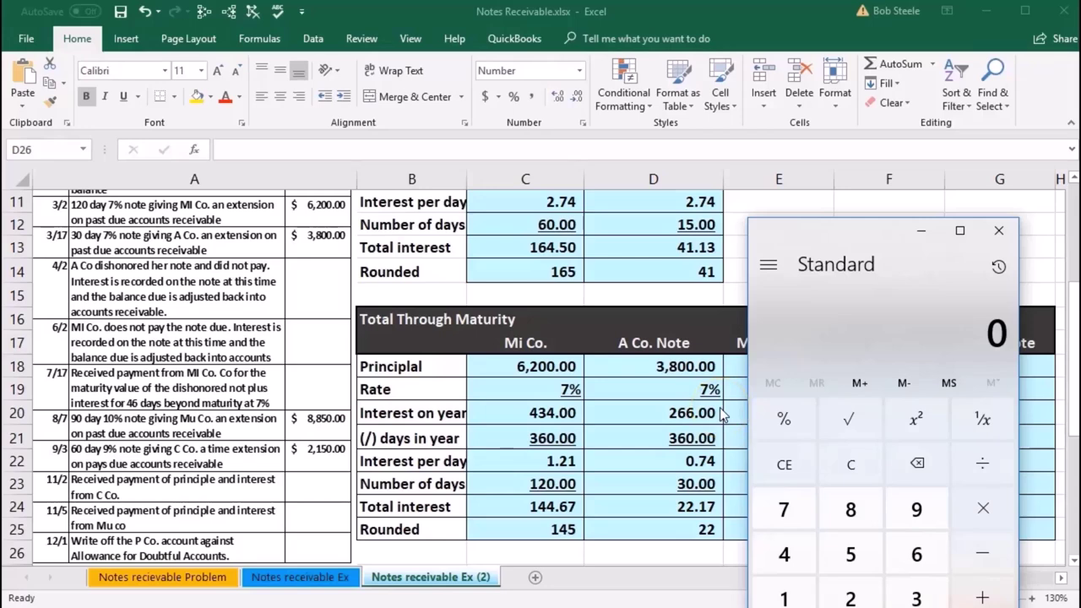
type("266")
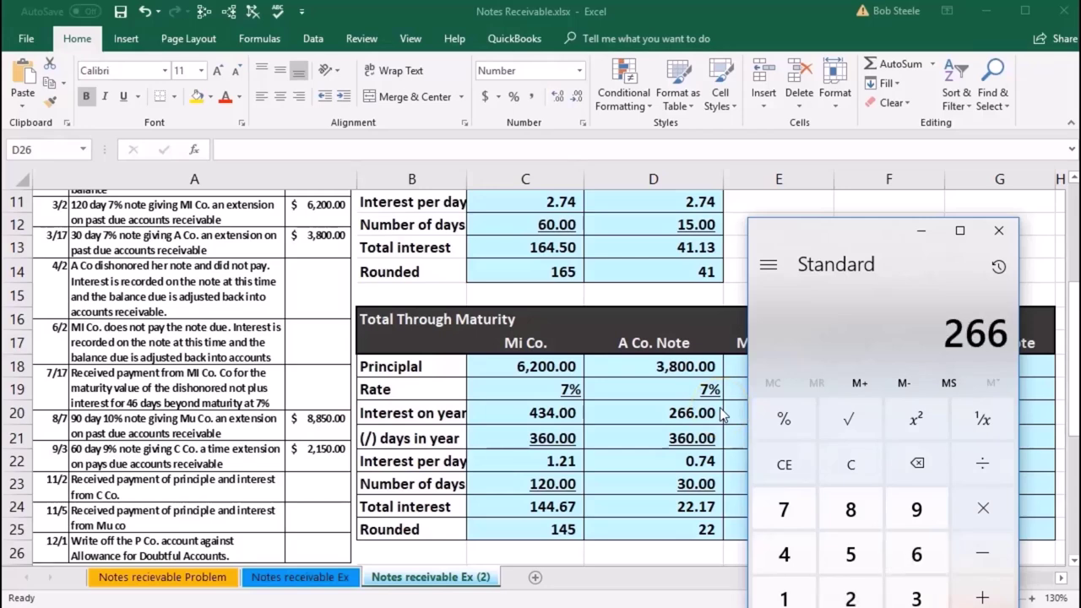
type("/12")
key("Return")
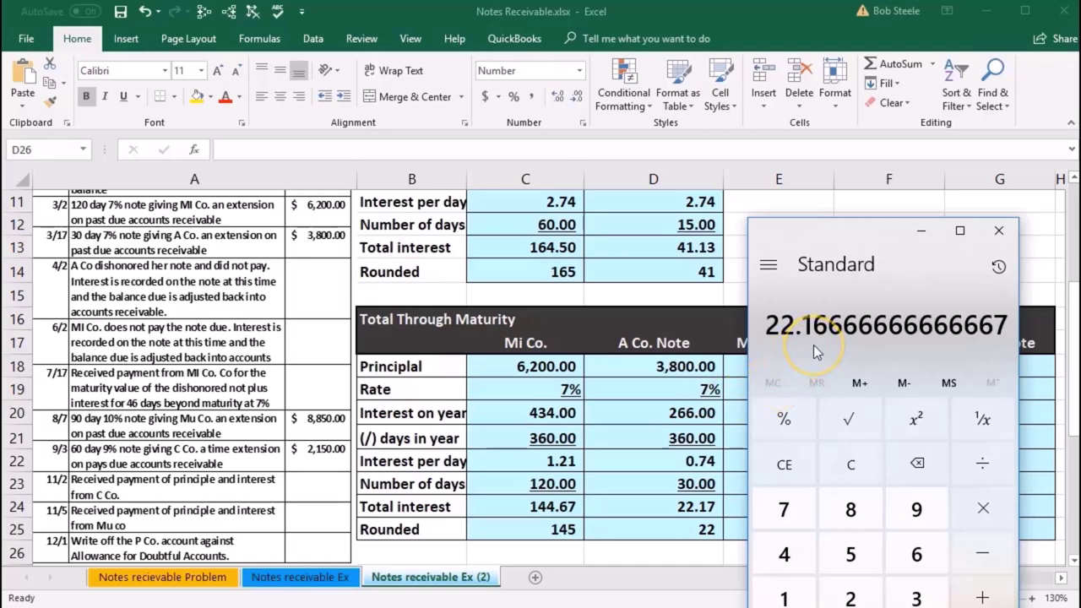
type("*")
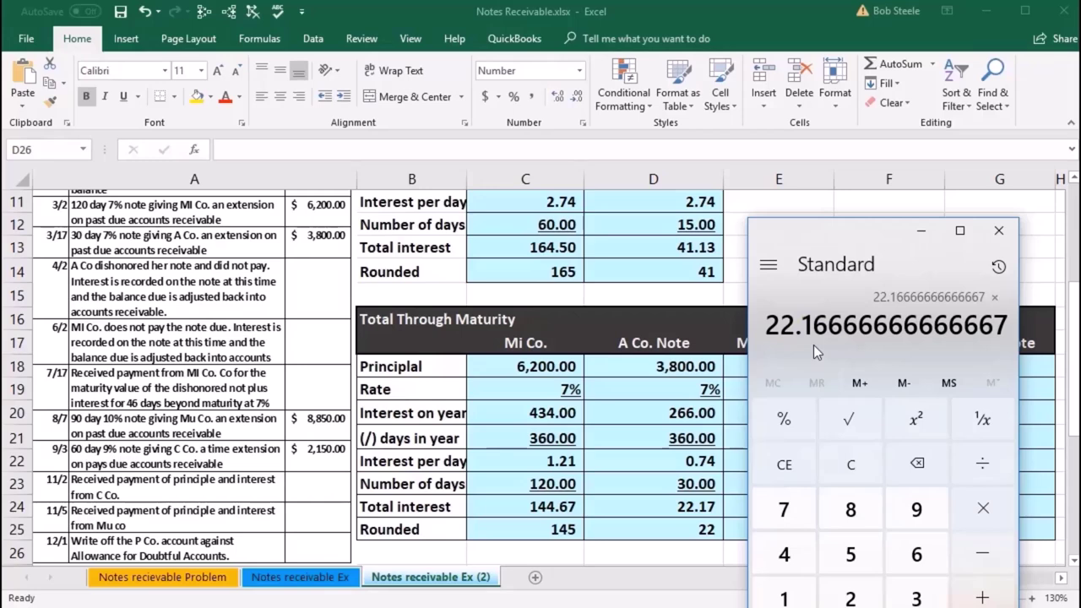
type("1")
key("Return")
Clear the calculation and work out the note's fraction of a year by dividing 30 days by 360.
left_click(793, 454)
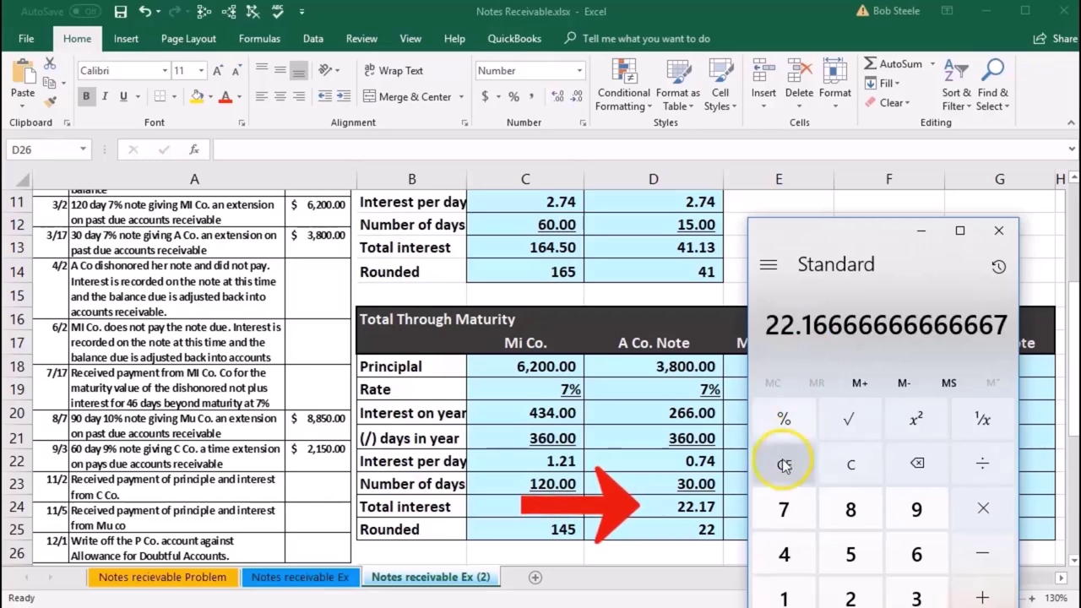
left_click(849, 473)
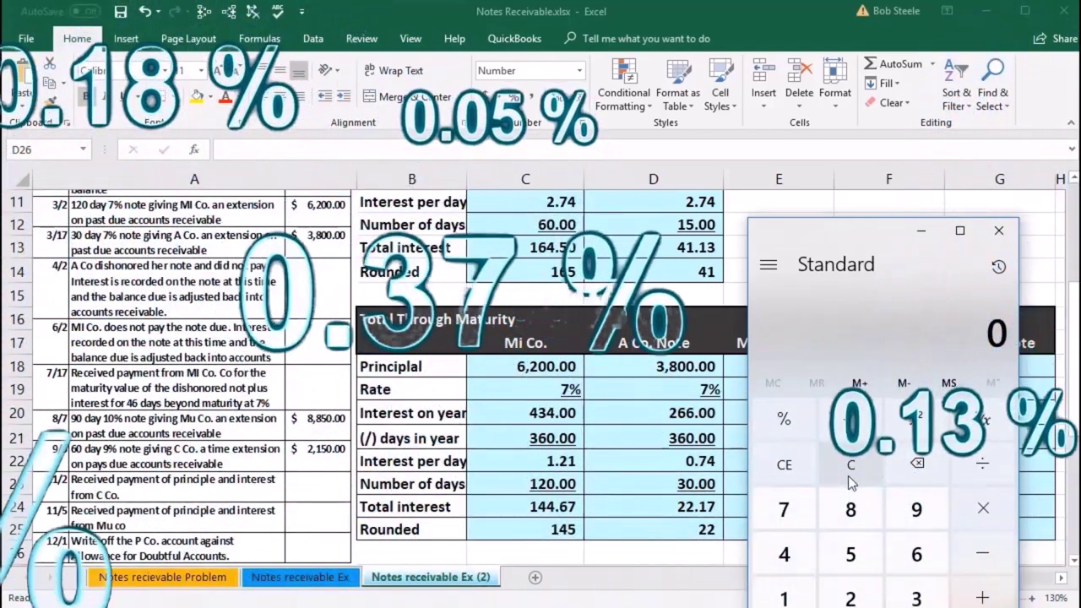
type("30")
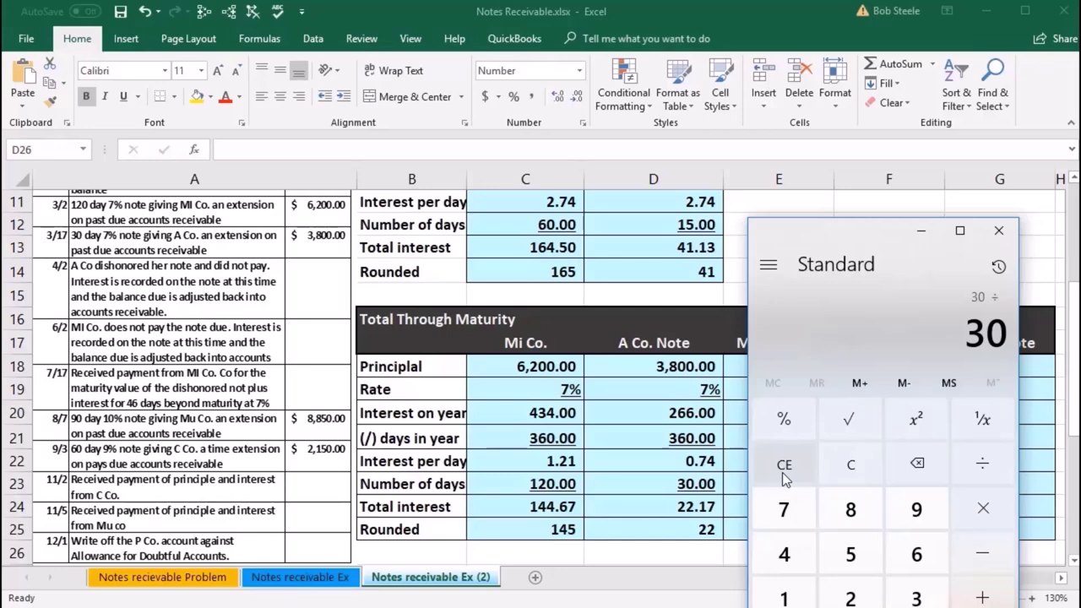
key("Return")
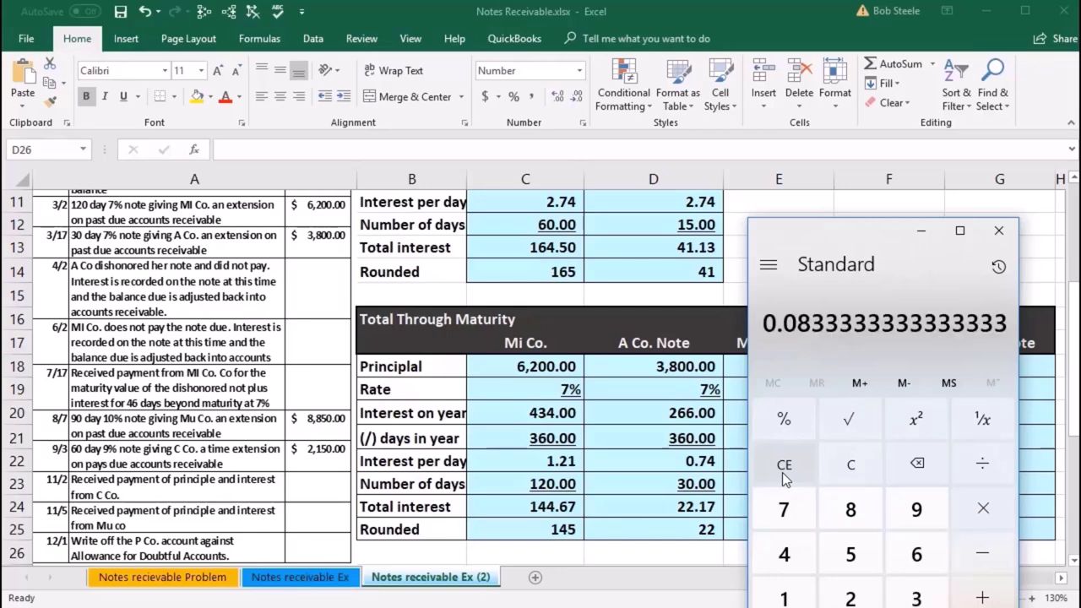
Divide 1 by 12, multiply that fraction by the yearly interest of 266, and close Calculator.
left_click(838, 473)
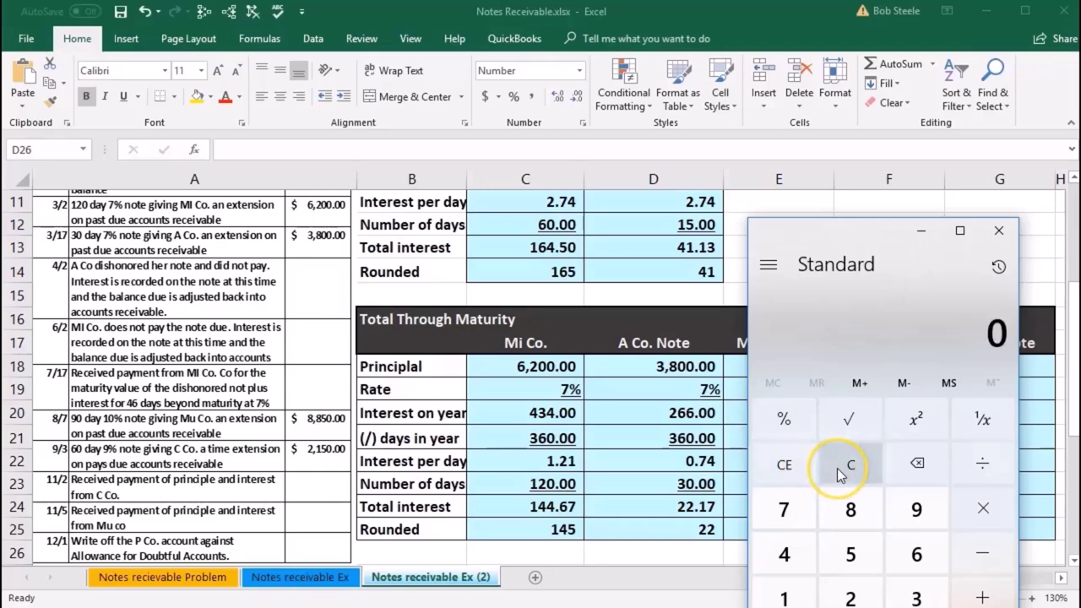
key("slash")
key("2")
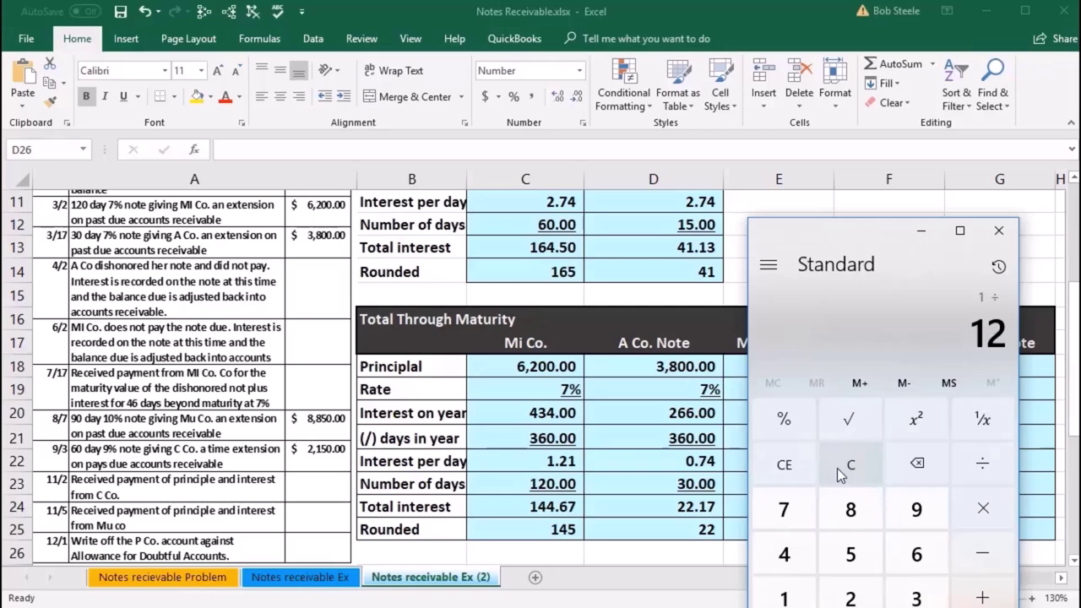
key("Return")
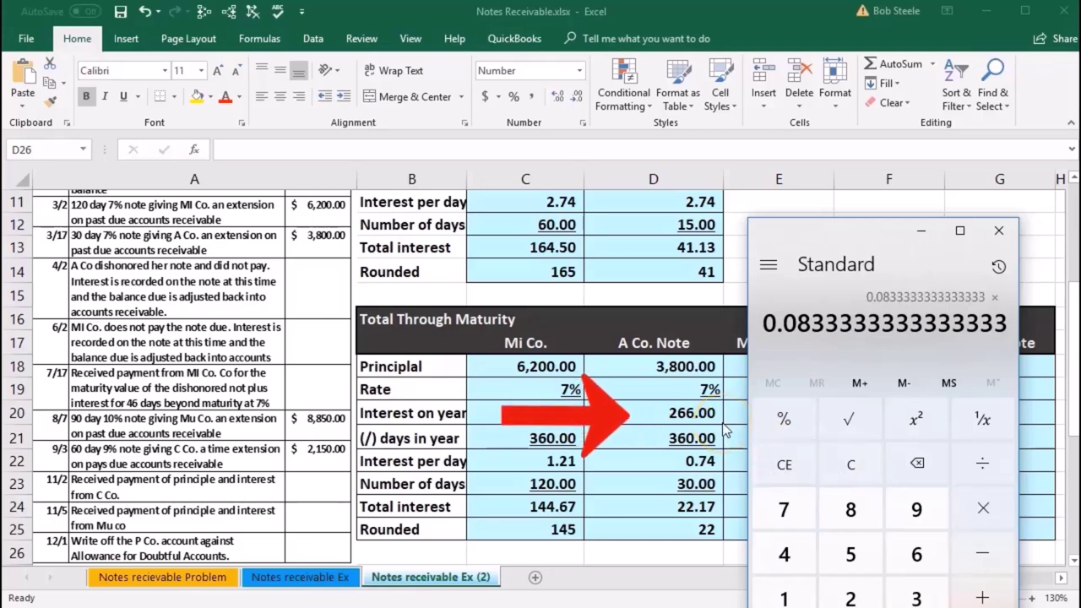
type("266")
key("Return")
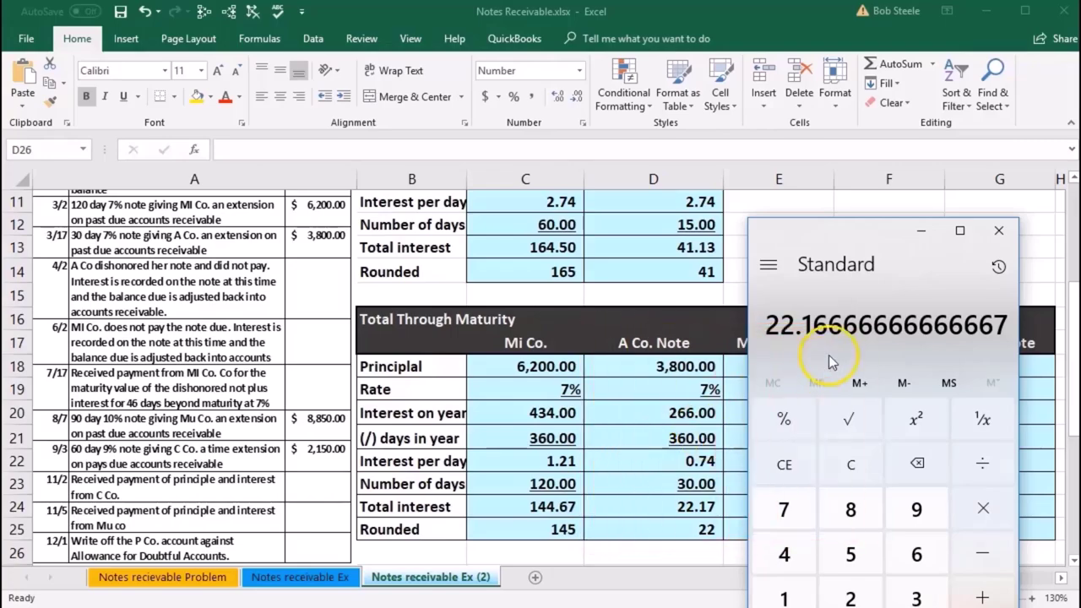
left_click(1007, 236)
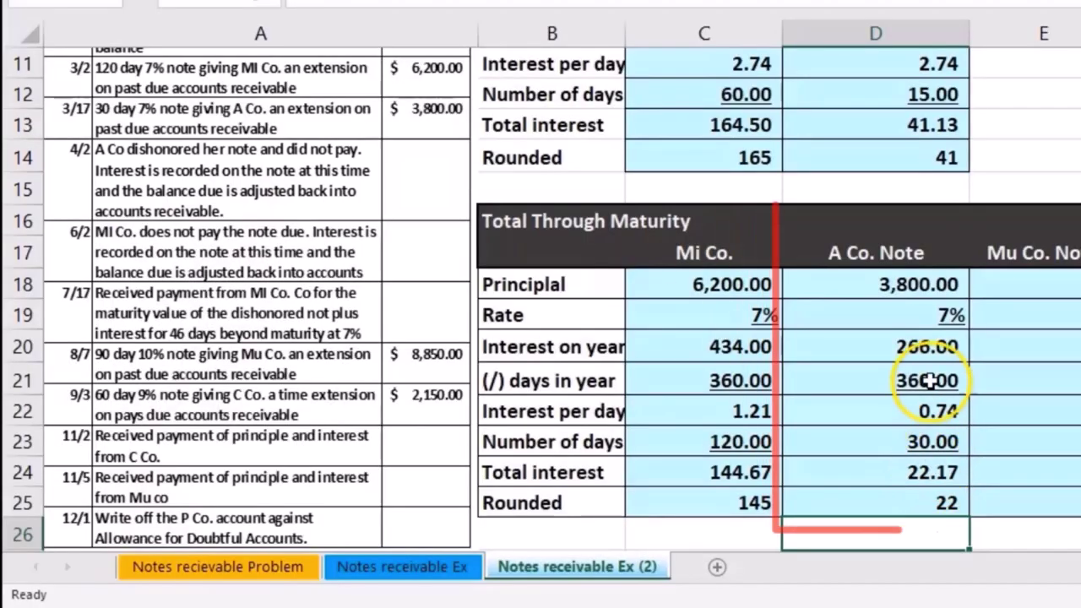
Enter the date 4/16 in I16 of the journal to start the entry for A Co.'s dishonored note.
left_click(902, 288)
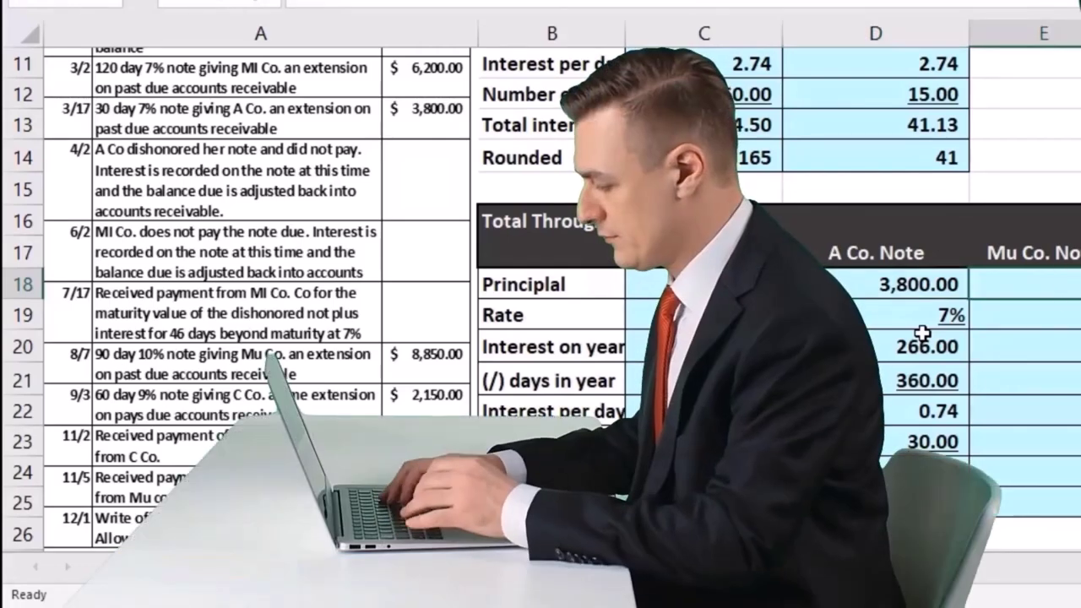
scroll(922, 334, "right", 2)
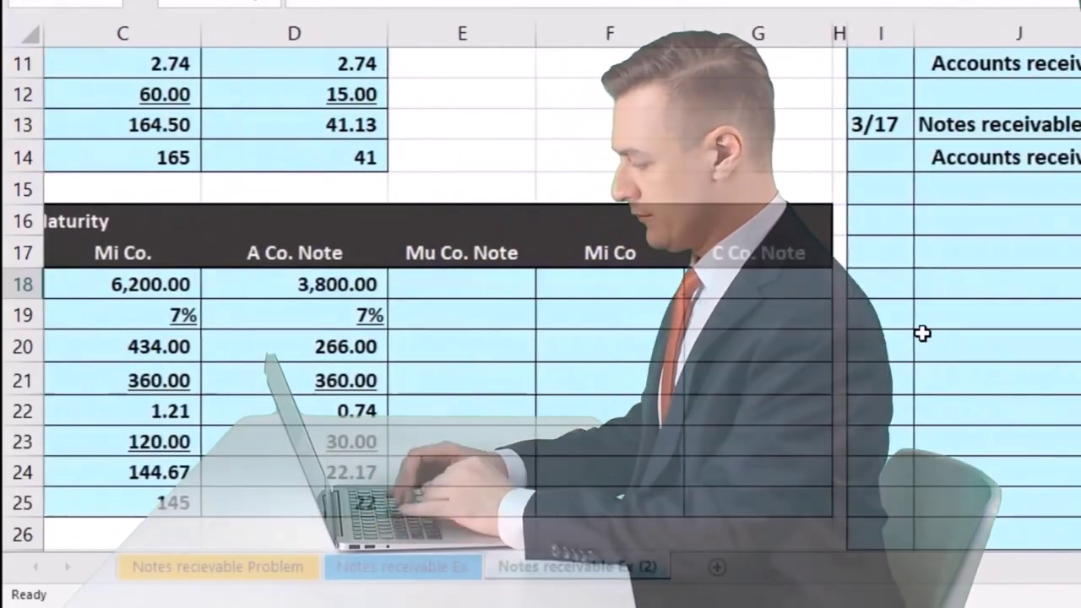
scroll(922, 334, "right", 3)
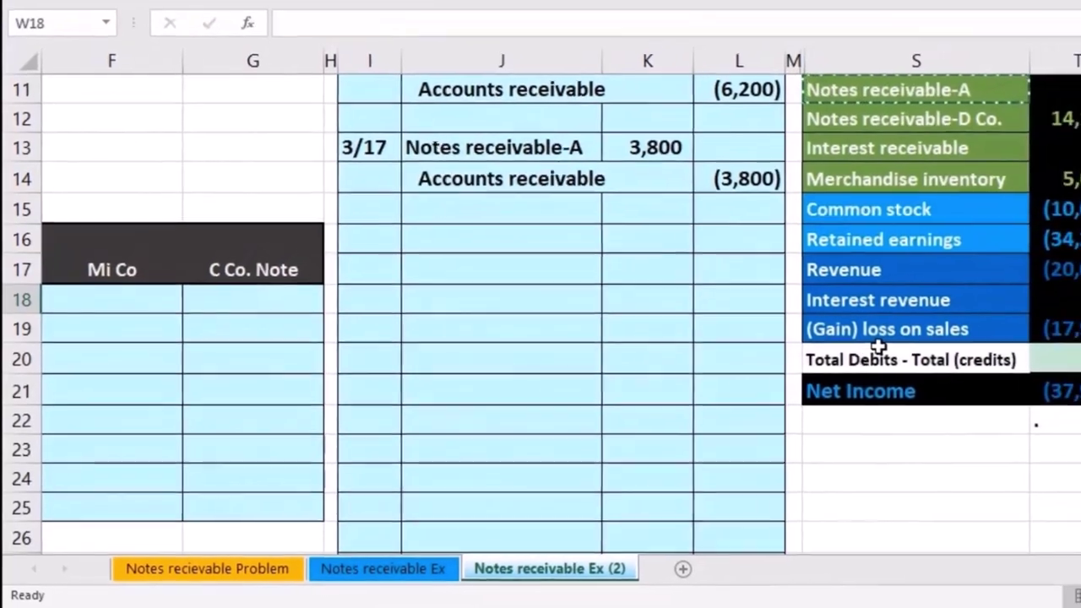
scroll(882, 344, "right", 2)
key("Right")
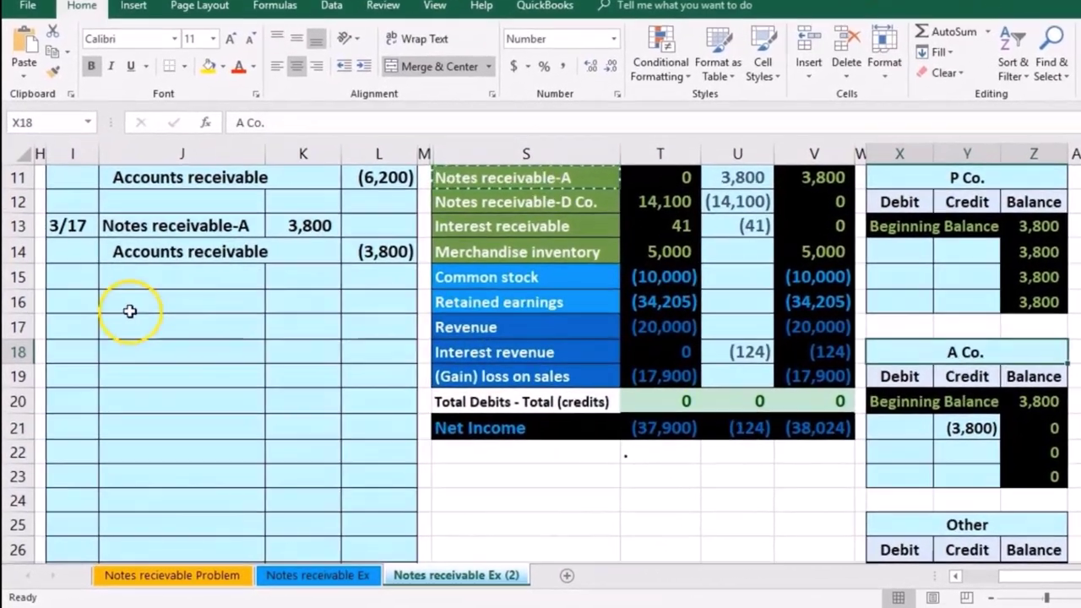
left_click(69, 320)
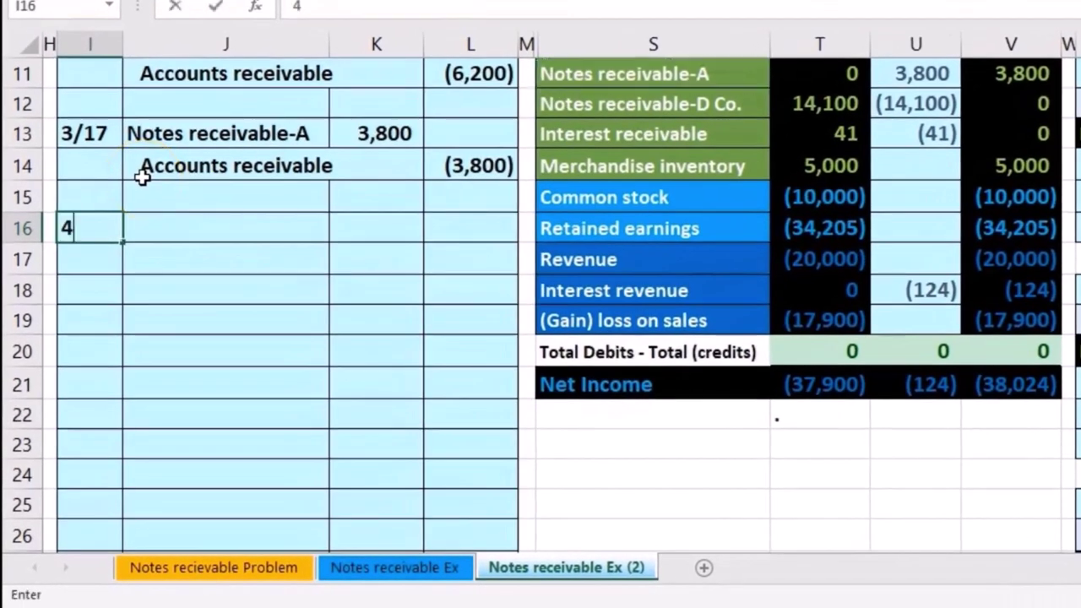
type("4/16")
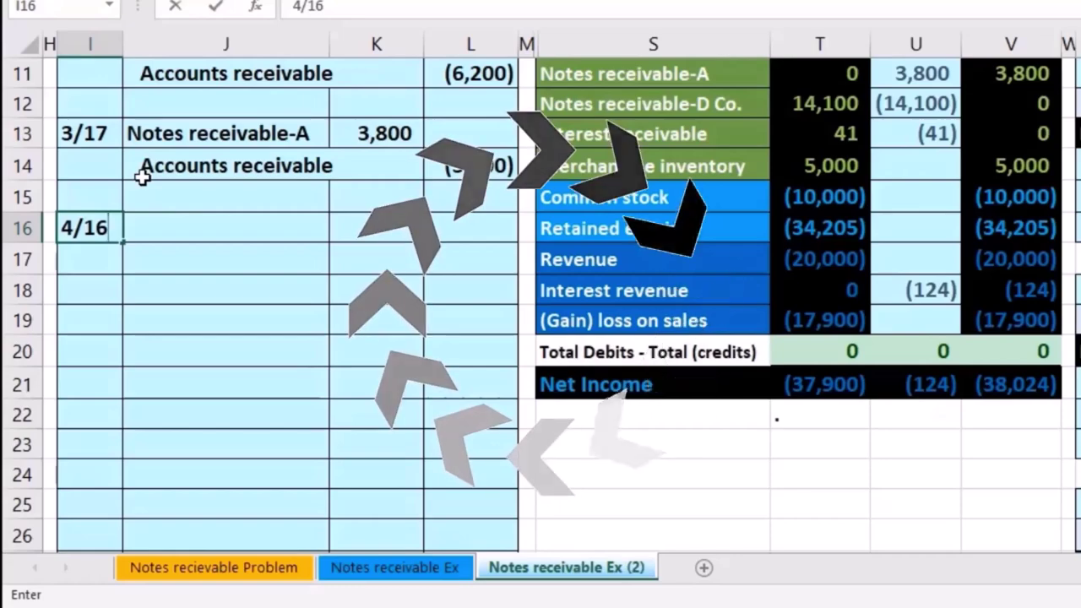
key("Return")
Review the A Co. dishonored note transaction and the Notes receivable-A and Accounts receivable balances in the trial balance.
scroll(1077, 545, "left", 10)
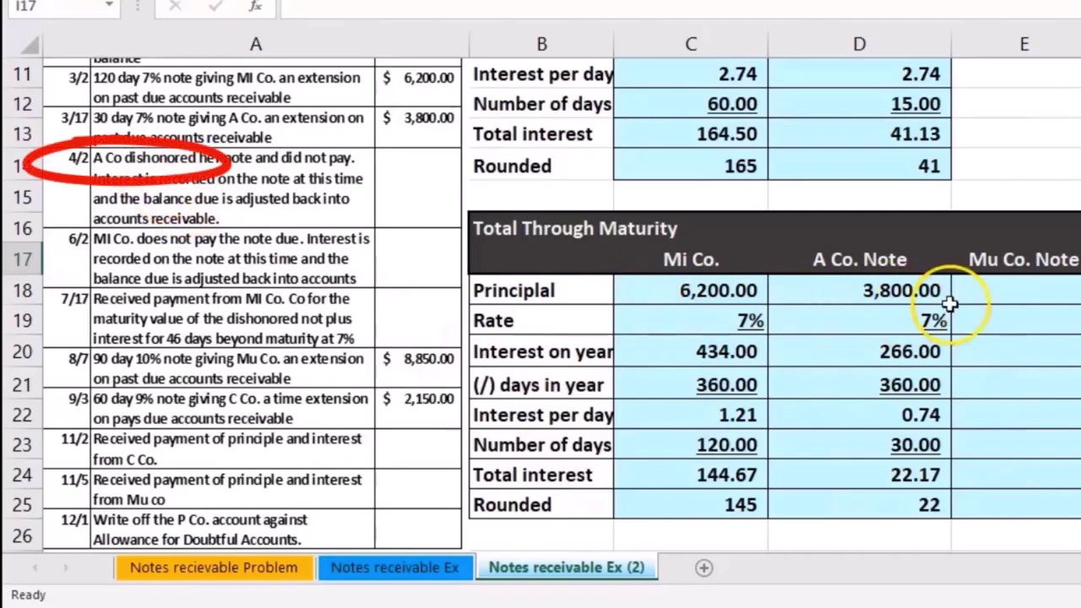
scroll(478, 320, "right", 5)
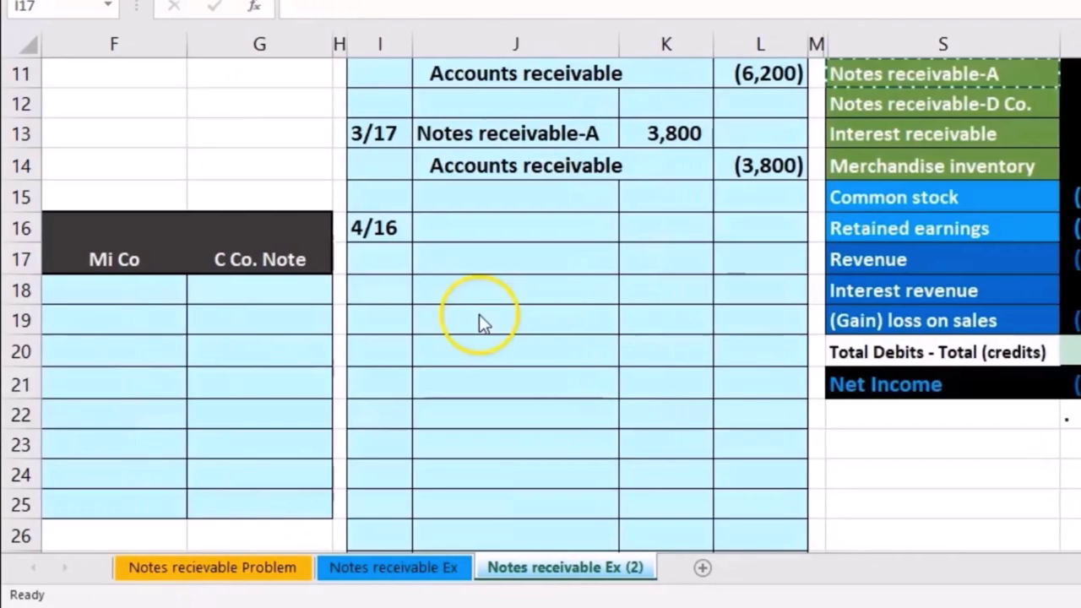
scroll(515, 346, "up", 1)
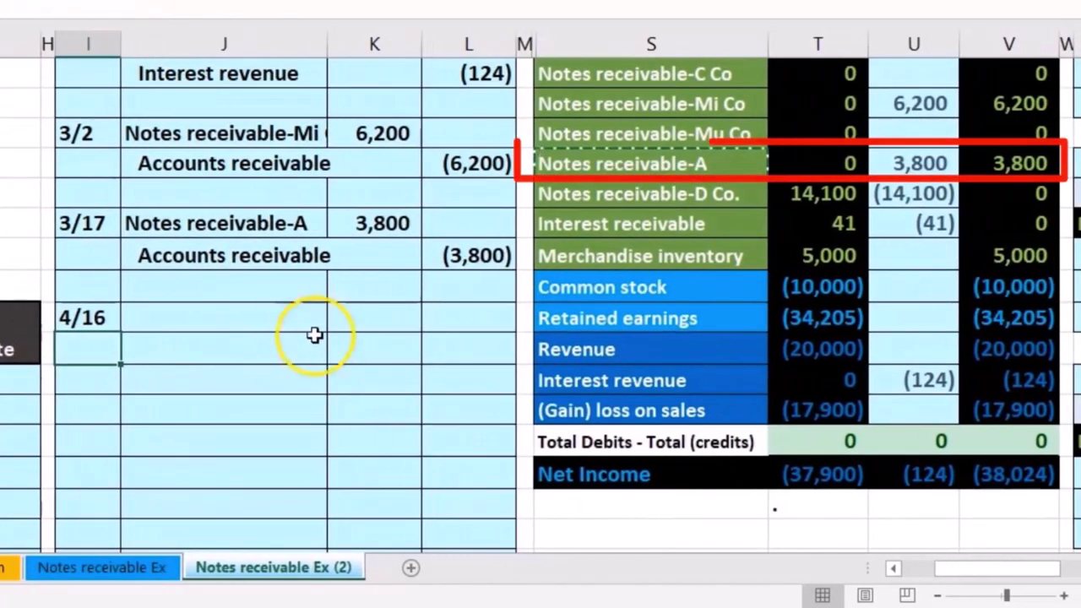
left_click_drag(726, 165, 966, 169)
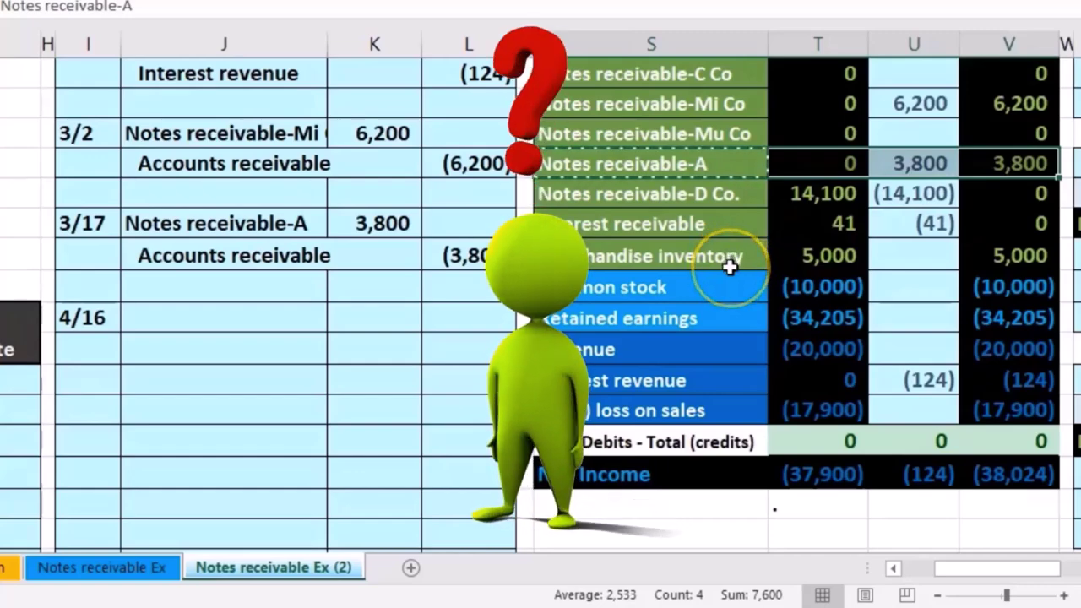
scroll(729, 267, "up", 1)
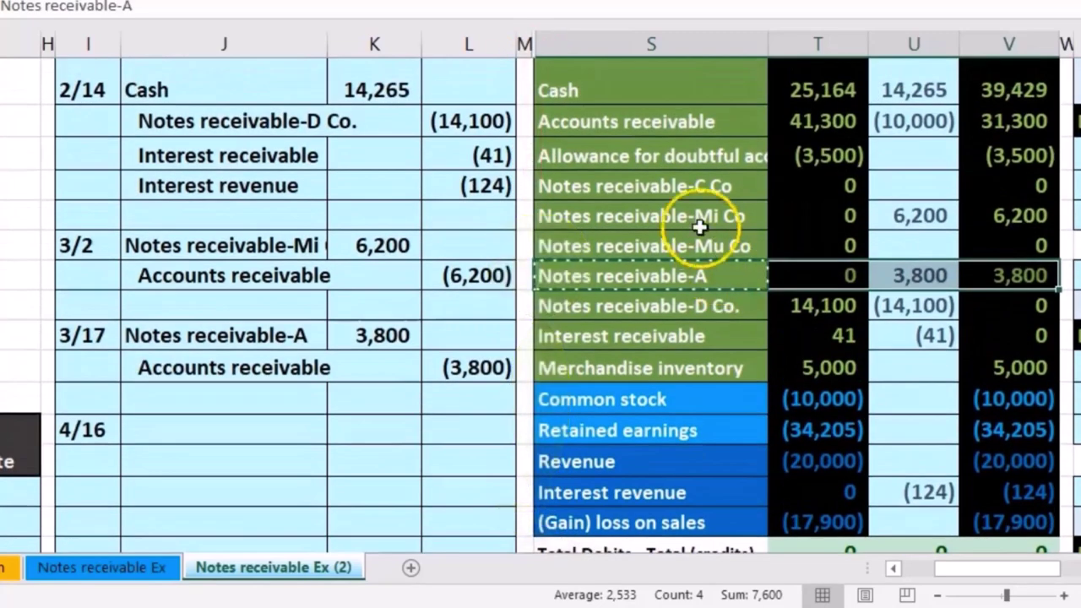
left_click(664, 125)
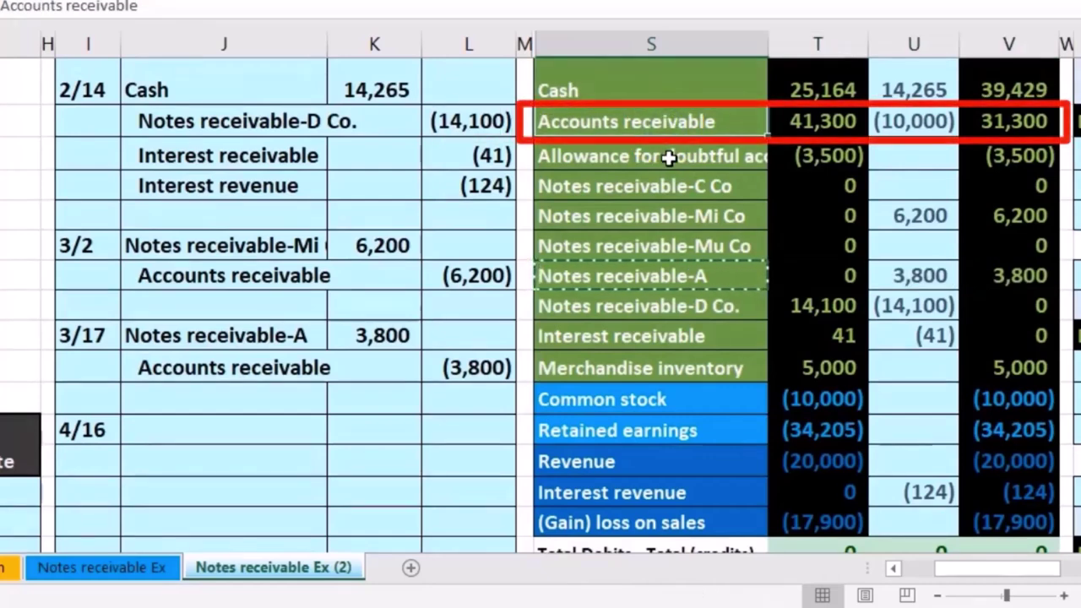
left_click(1013, 118)
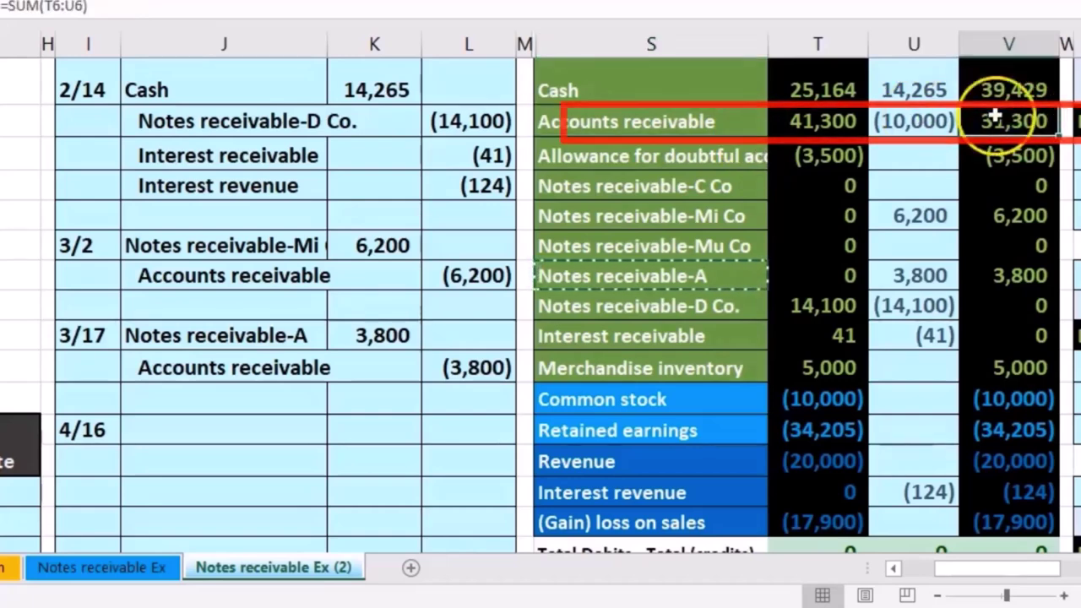
Copy the Accounts receivable account name from the trial balance into J16 as values only, on the 4/16 line.
left_click(648, 120)
right_click(648, 119)
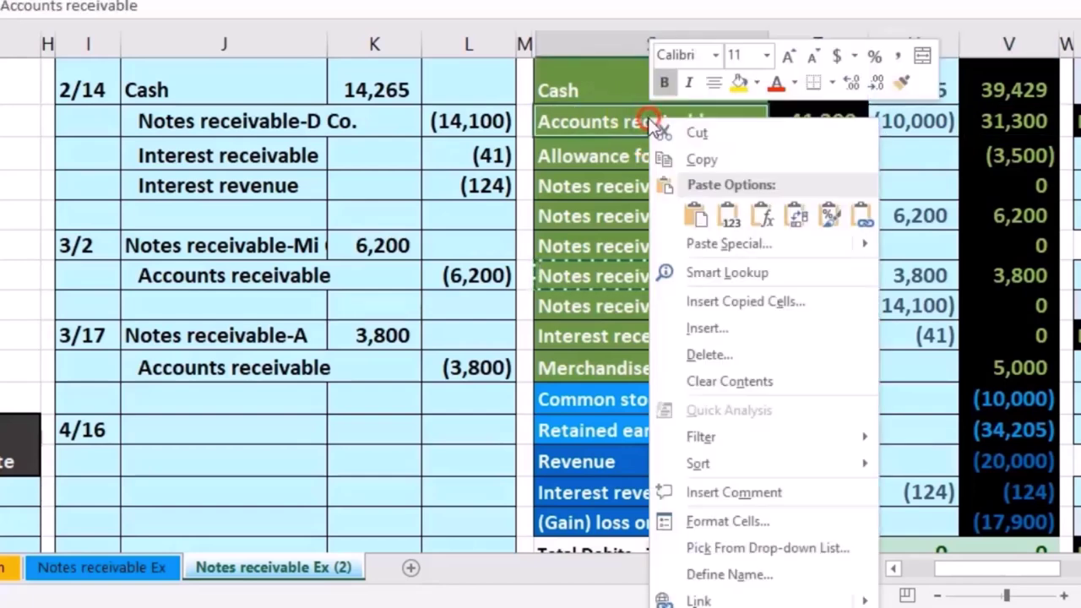
left_click(678, 157)
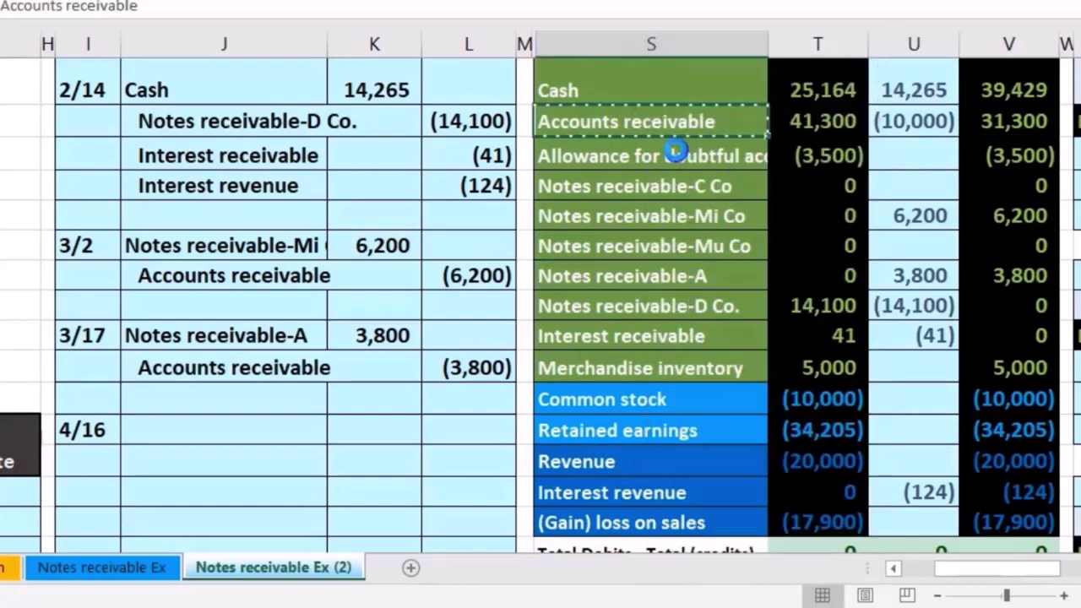
left_click(206, 416)
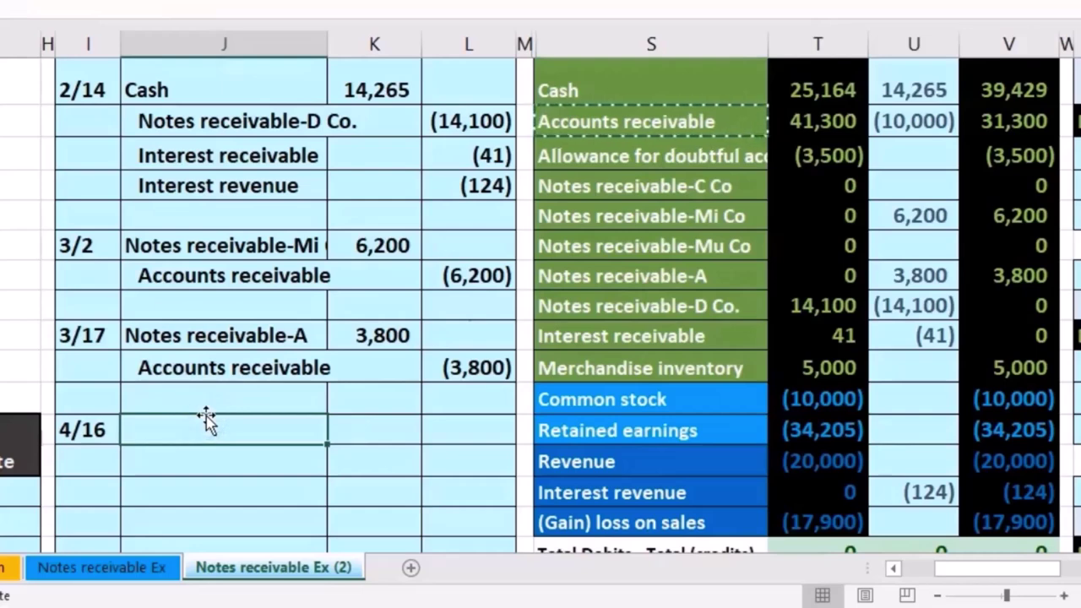
right_click(207, 417)
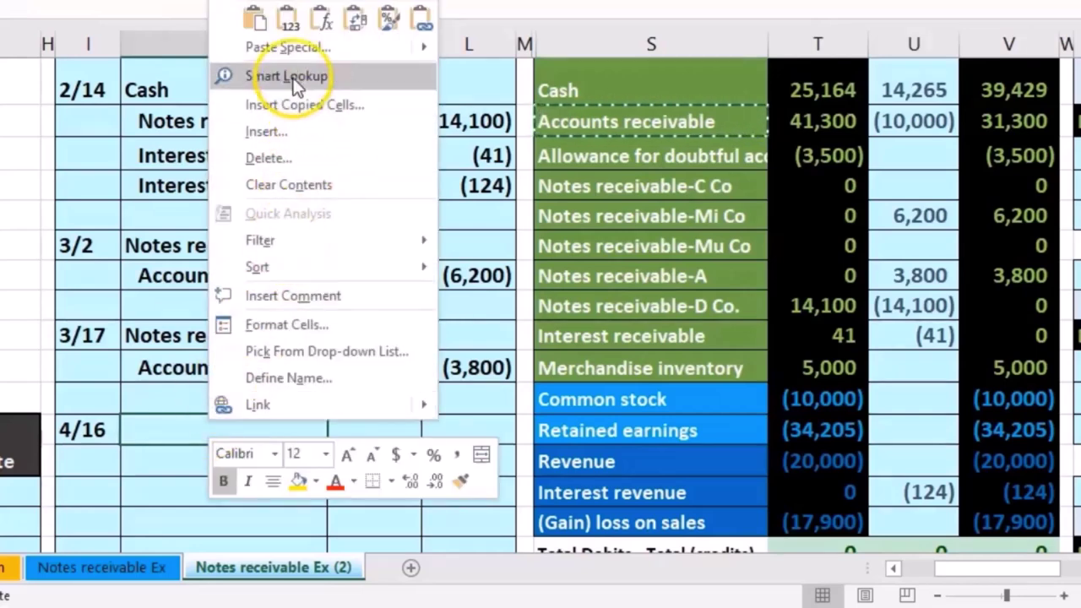
left_click(287, 20)
left_click(288, 22)
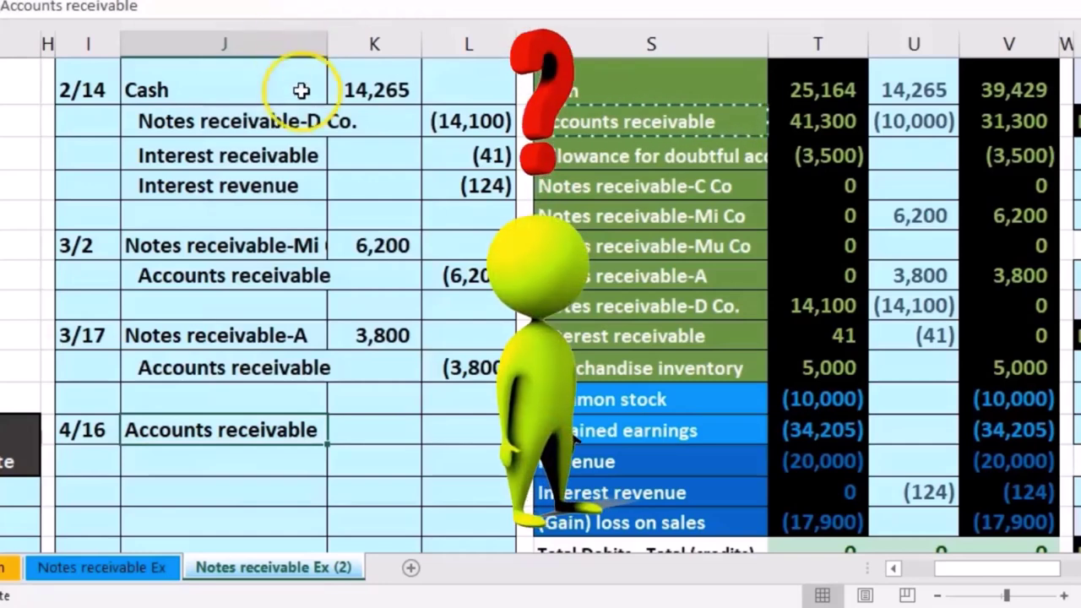
Copy the Notes receivable-A account name from the trial balance into J17 as values only, below Accounts receivable.
left_click(251, 453)
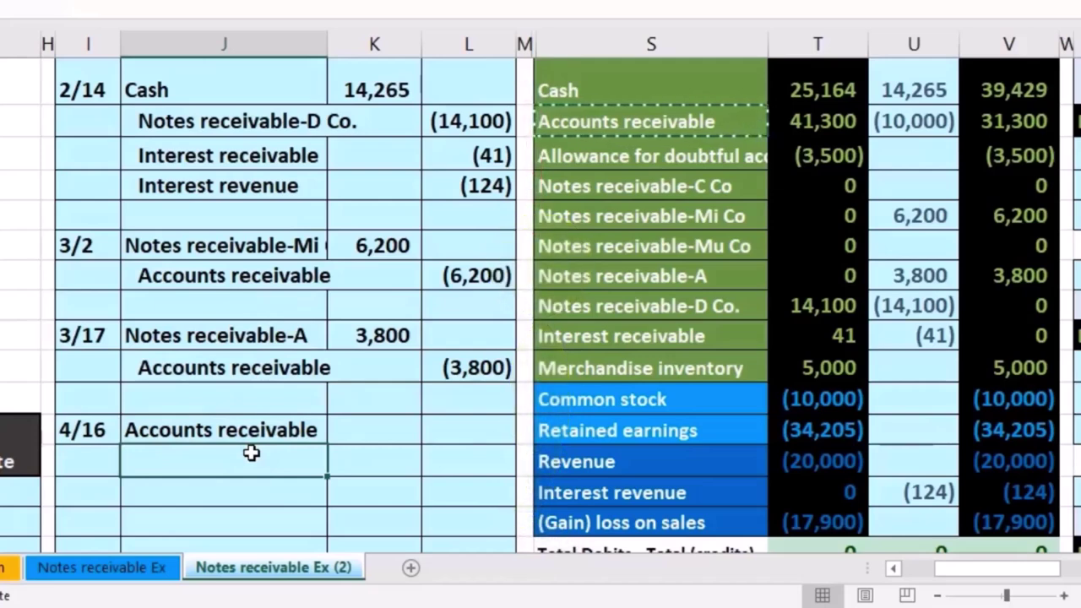
left_click_drag(575, 283, 981, 281)
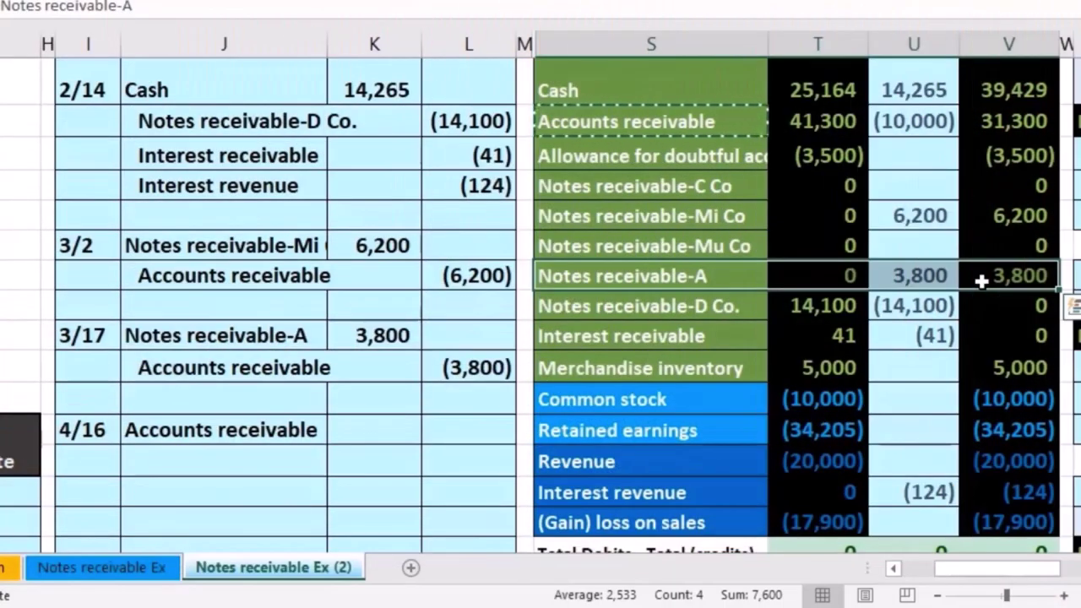
left_click(700, 275)
right_click(703, 277)
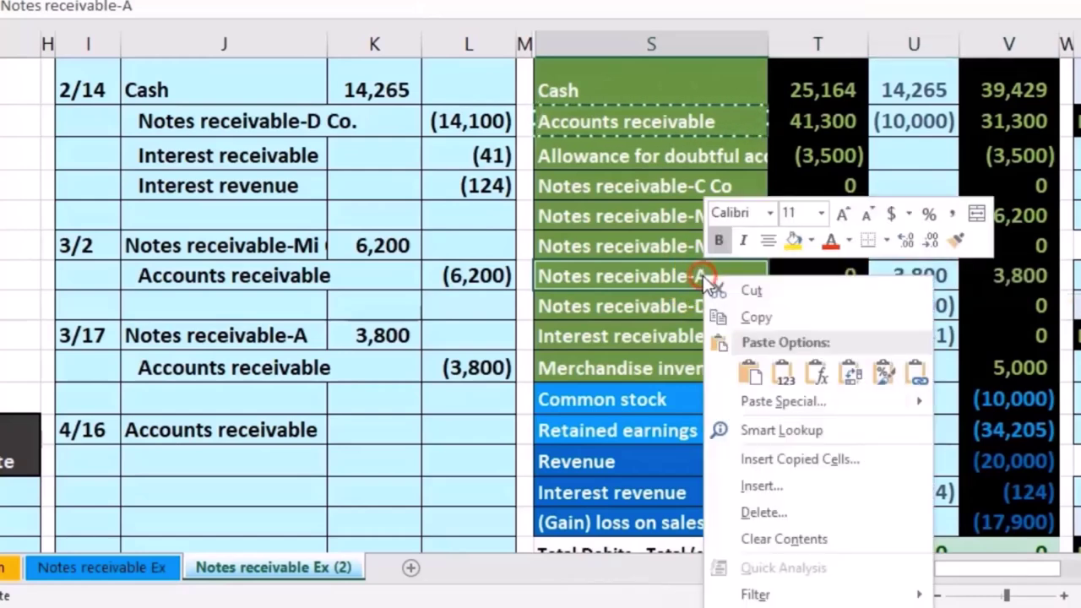
left_click(729, 314)
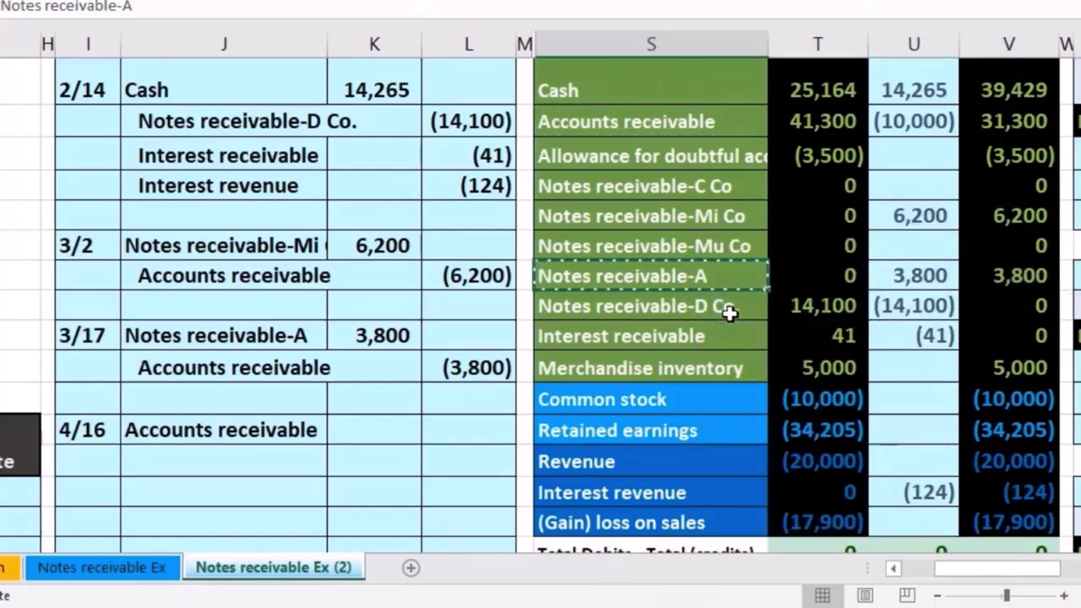
left_click(231, 460)
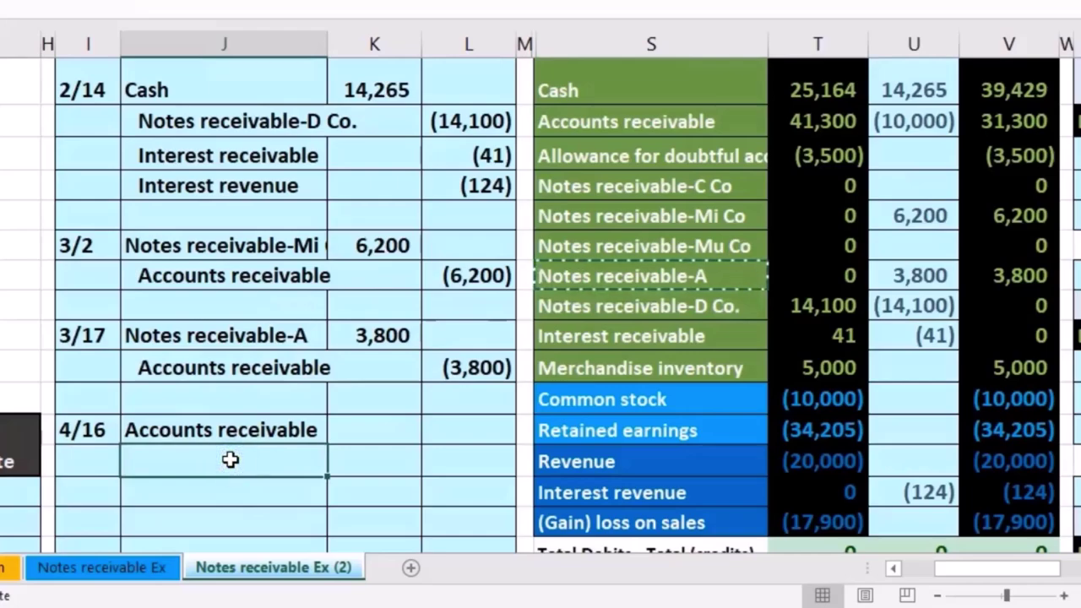
right_click(230, 460)
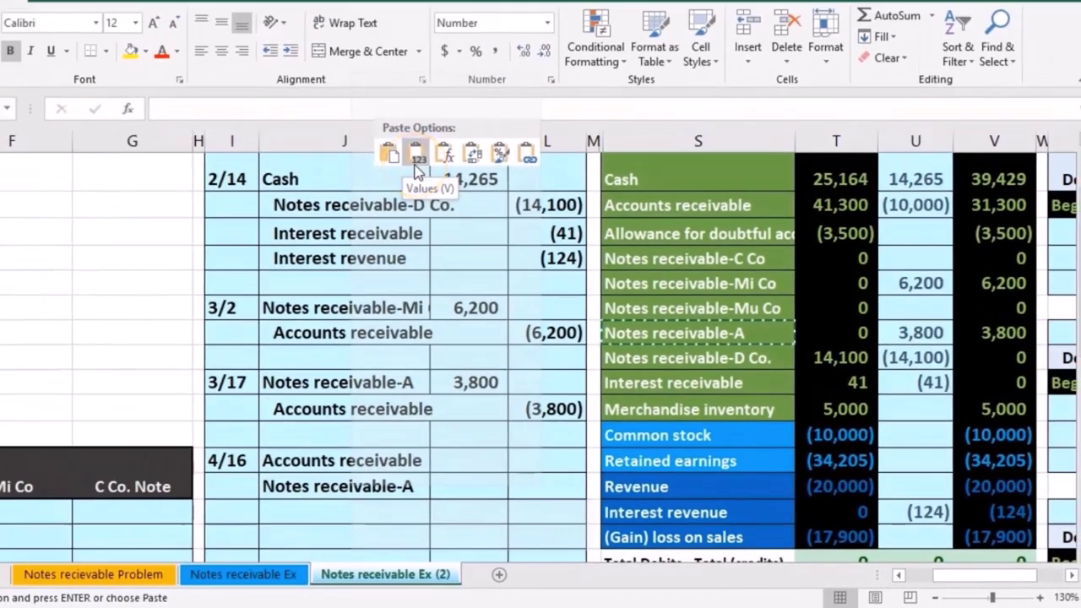
Indent Notes receivable-A in J17 and enter its credit of -3800 in L17.
left_click(324, 72)
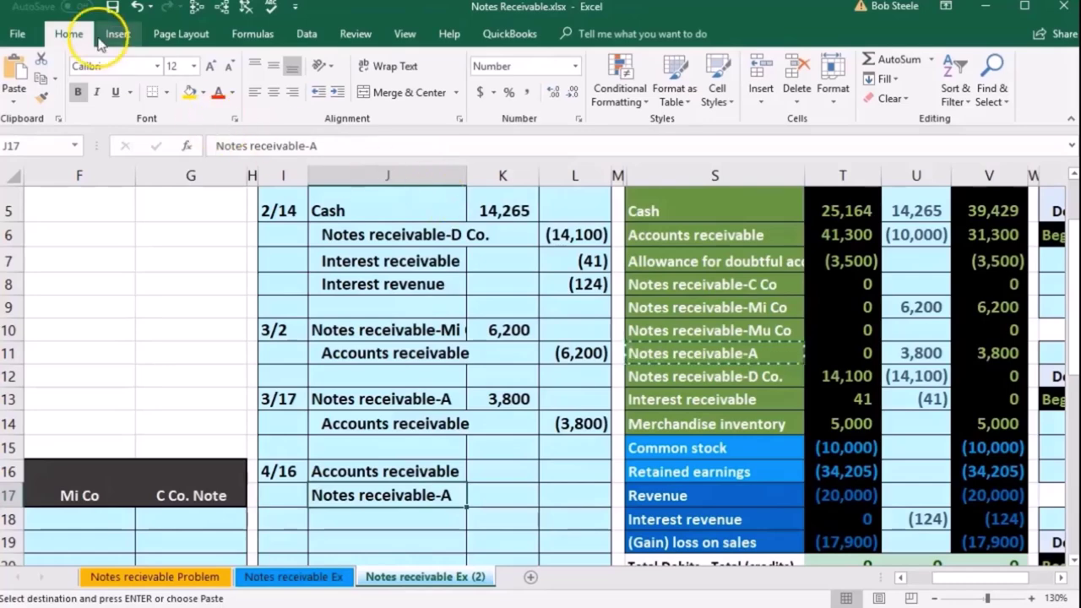
left_click(334, 93)
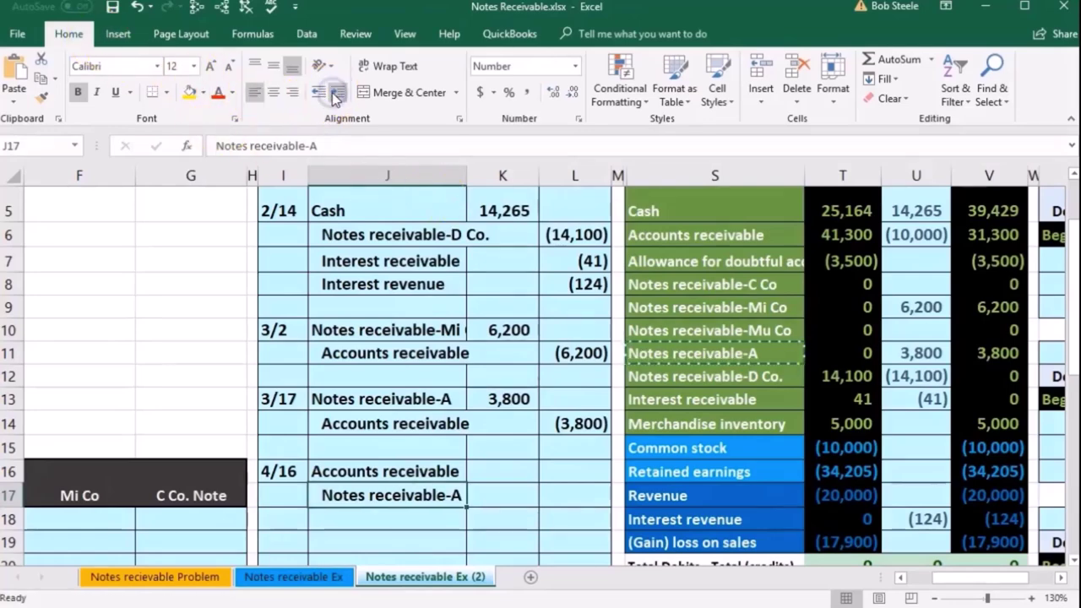
left_click(567, 495)
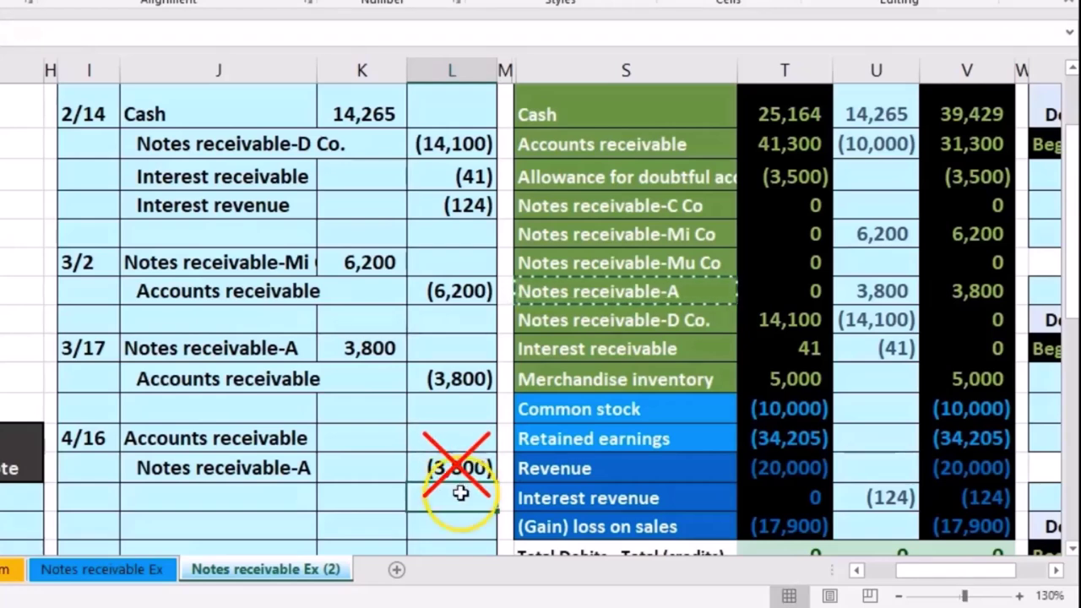
left_click(377, 447)
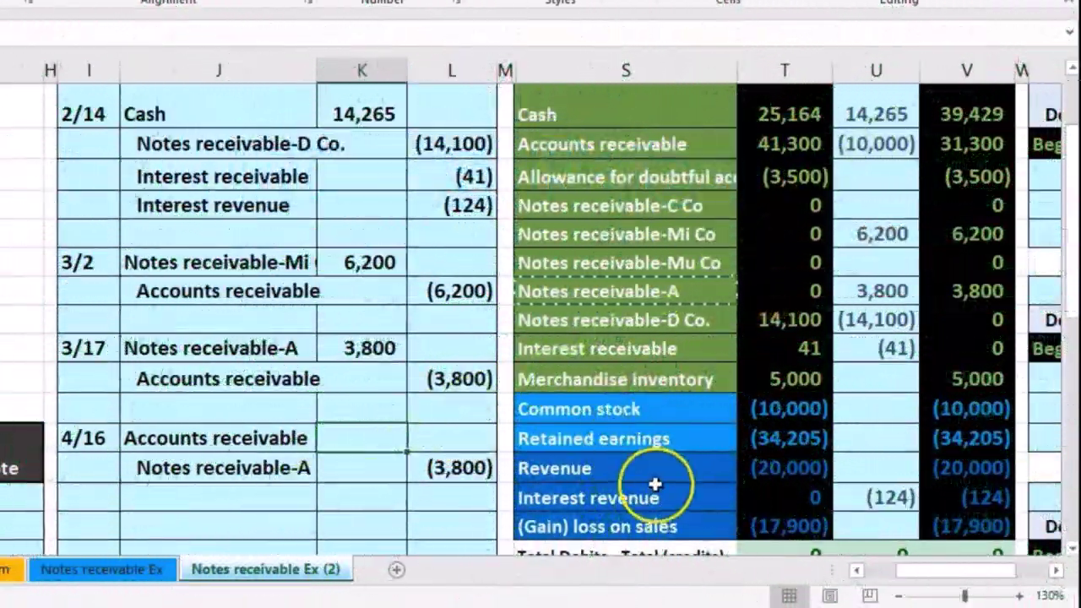
Copy the Interest revenue account name from the trial balance into J18 as values only and indent it.
left_click(651, 498)
left_click(698, 505)
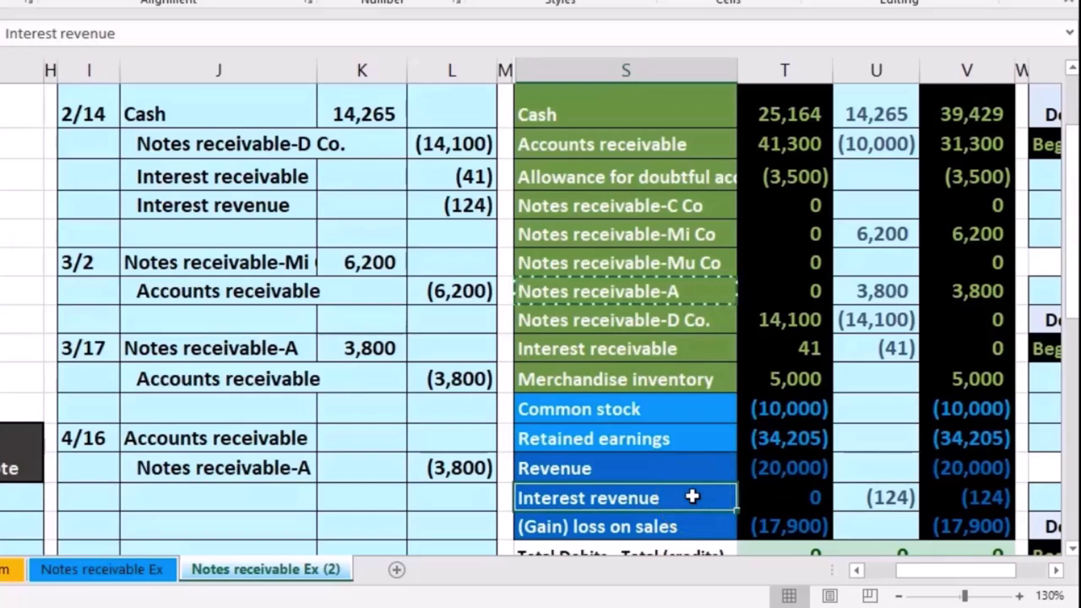
right_click(692, 496)
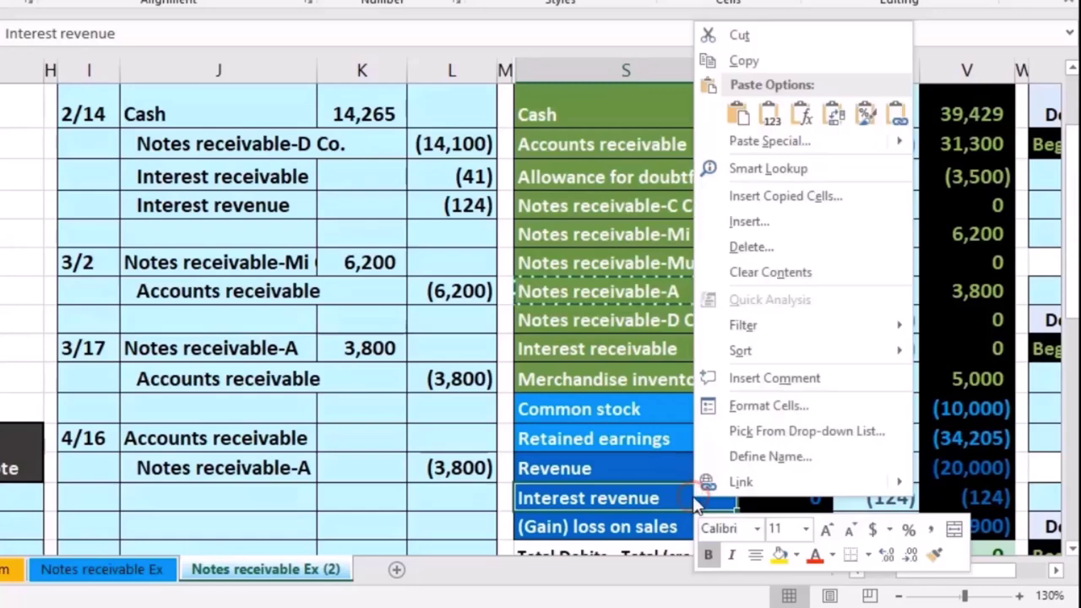
left_click(747, 65)
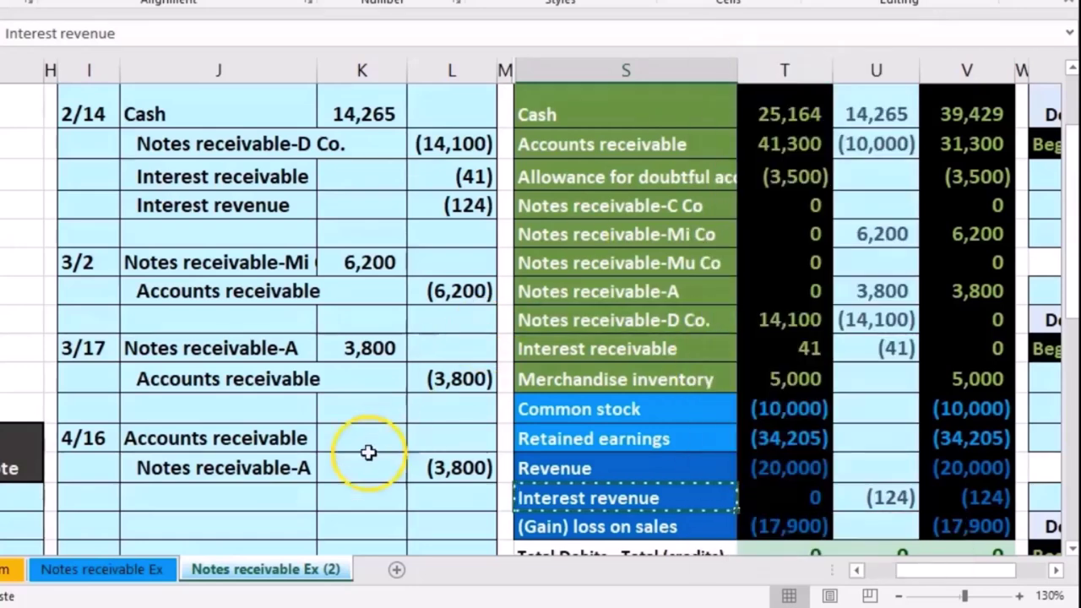
left_click(237, 494)
right_click(237, 494)
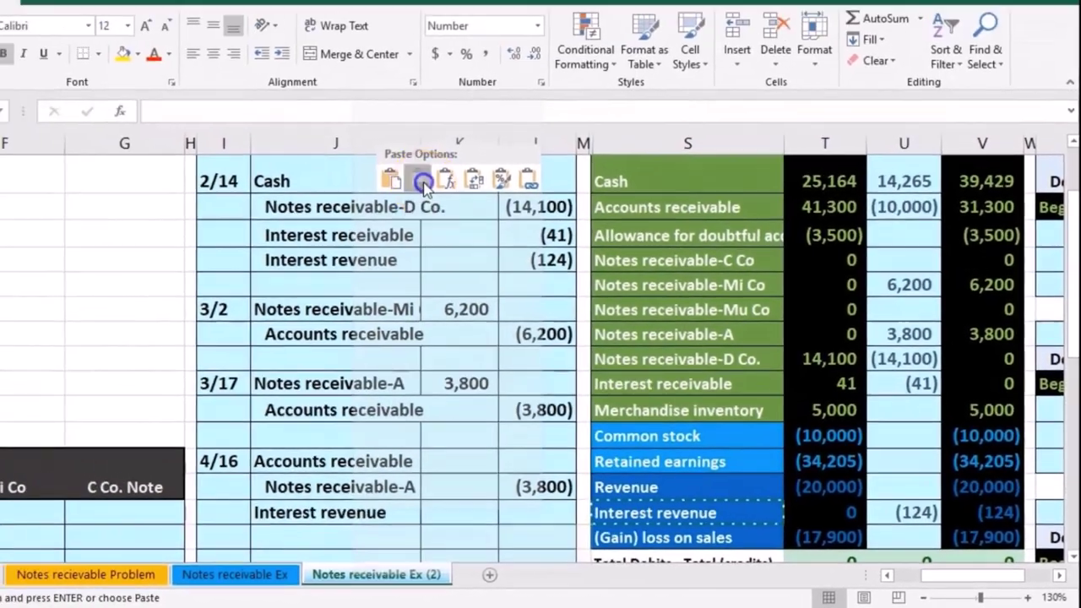
left_click(365, 148)
left_click(80, 35)
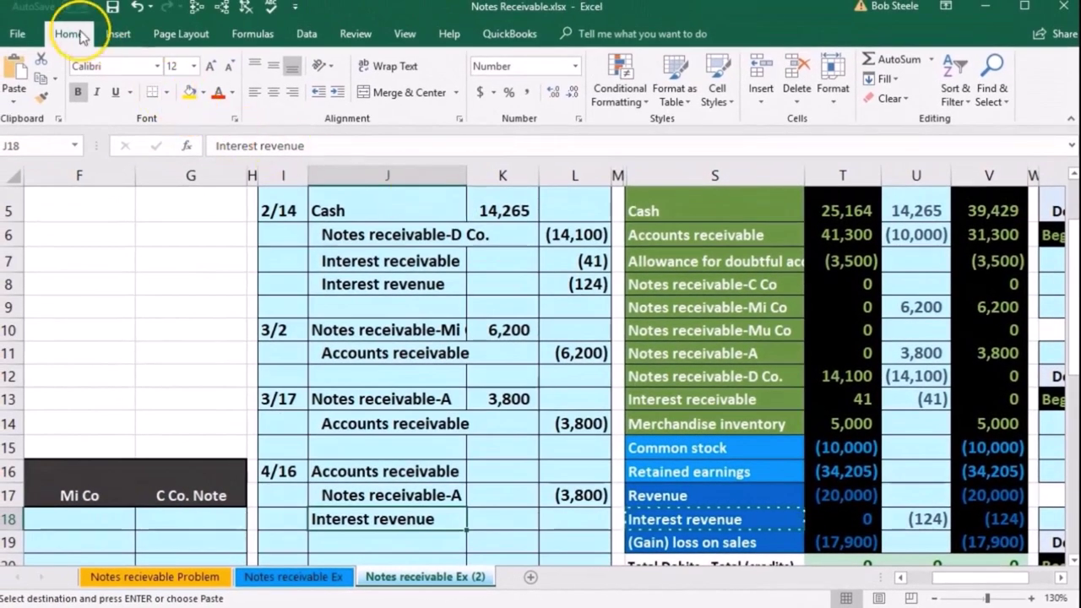
left_click(337, 92)
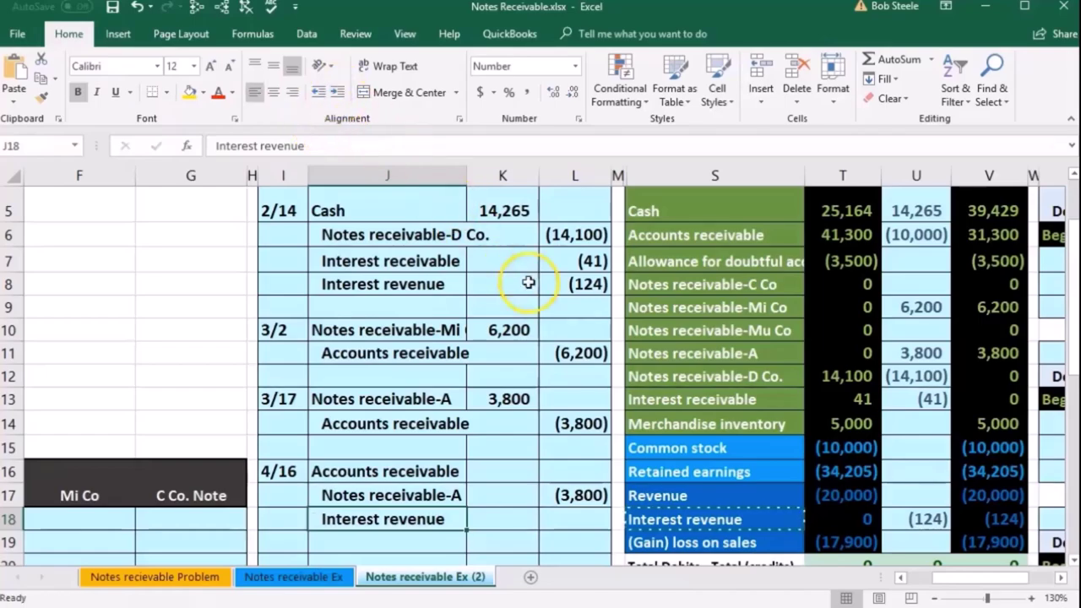
Look up the rounded total interest for the A Co. note in D25 and enter the Interest revenue credit of -22 in L18.
left_click_drag(960, 578, 929, 577)
scroll(888, 475, "down", 2)
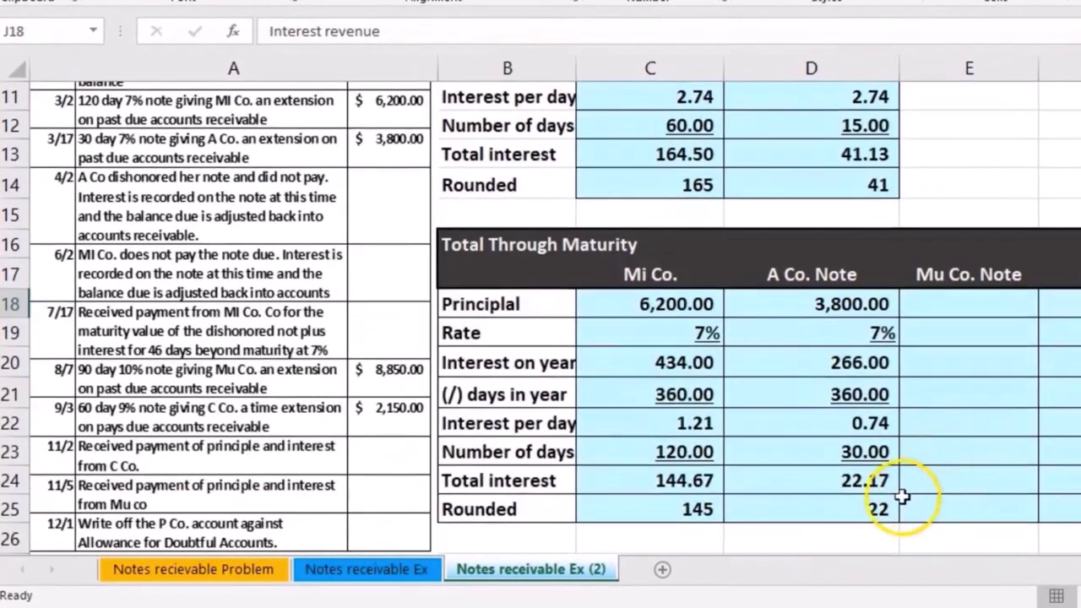
left_click(878, 509)
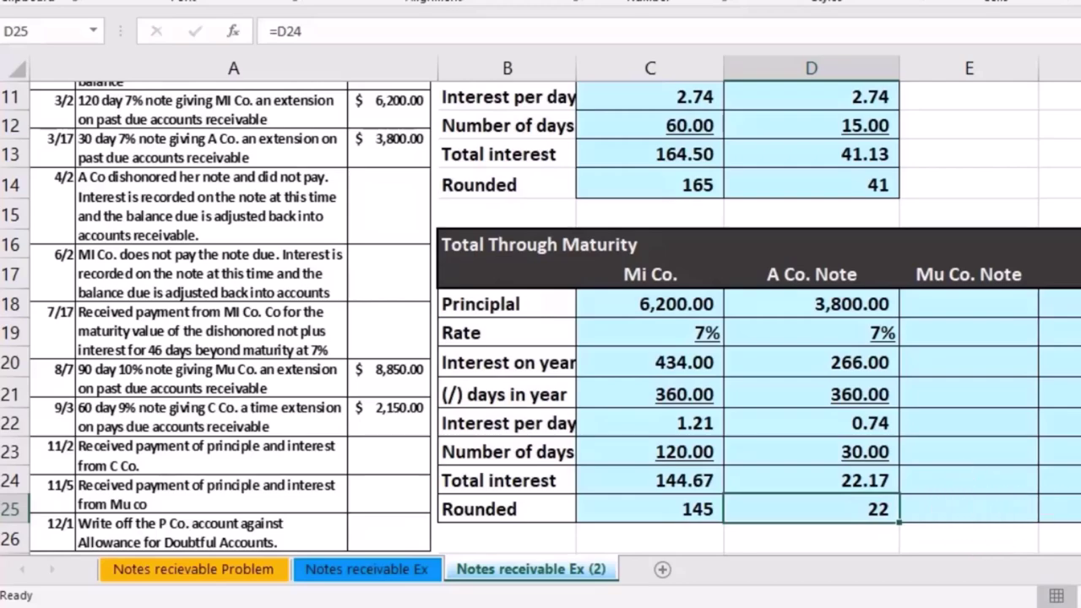
scroll(946, 511, "right", 5)
scroll(916, 363, "right", 1)
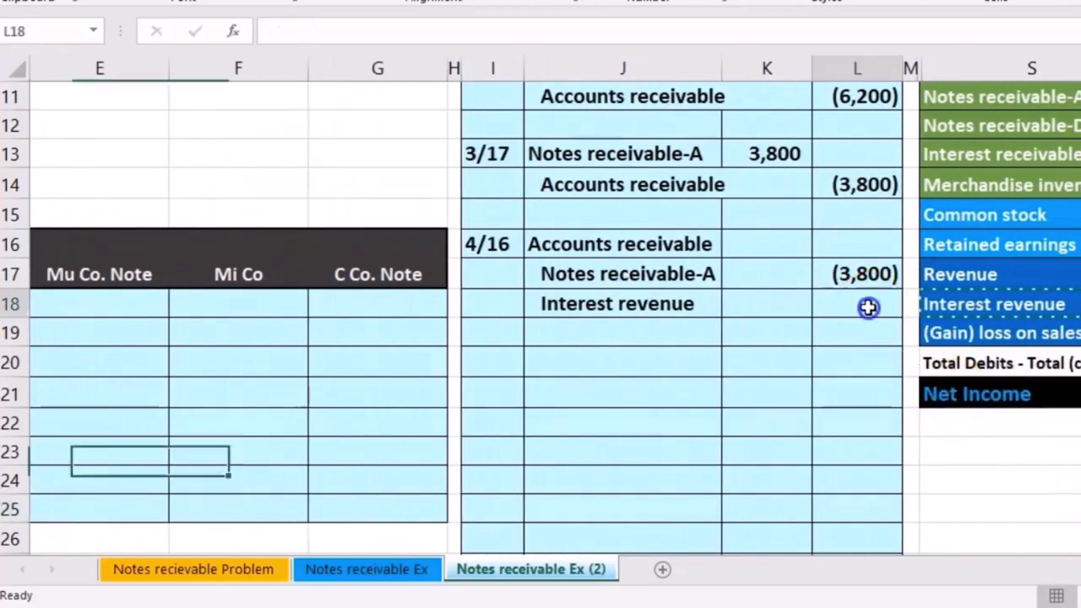
left_click(868, 308)
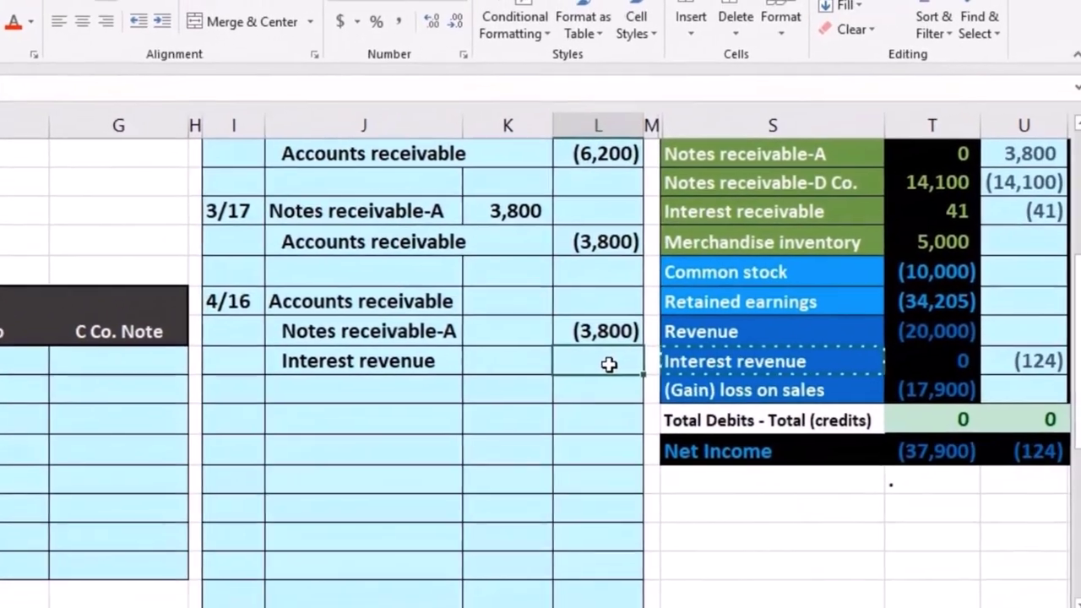
type("-2")
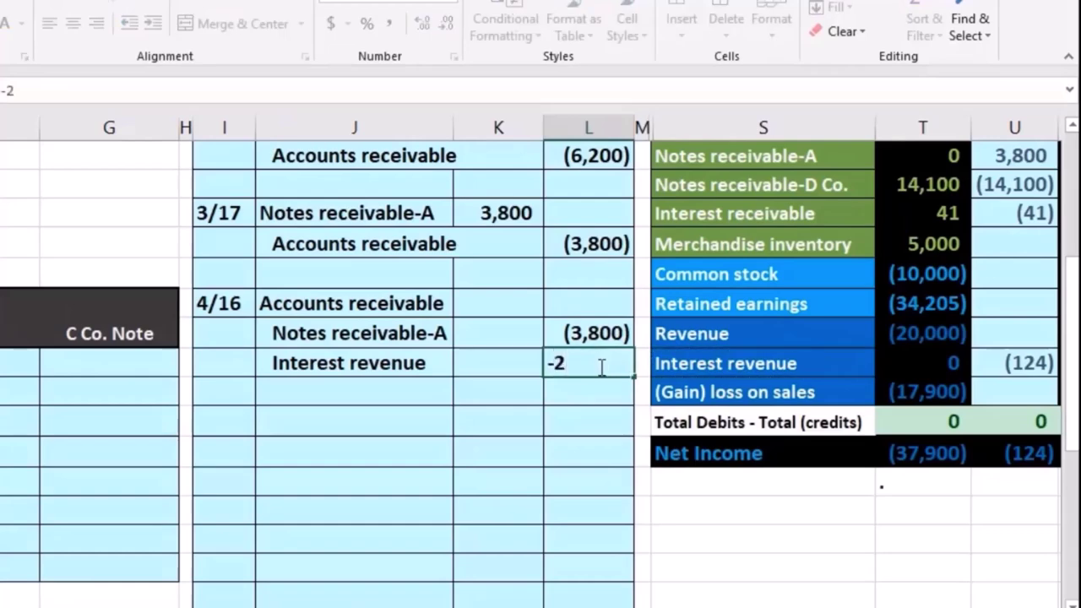
Calculate the Accounts receivable debit in K16 with the formula -SUM(K17:L18).
left_click(520, 309)
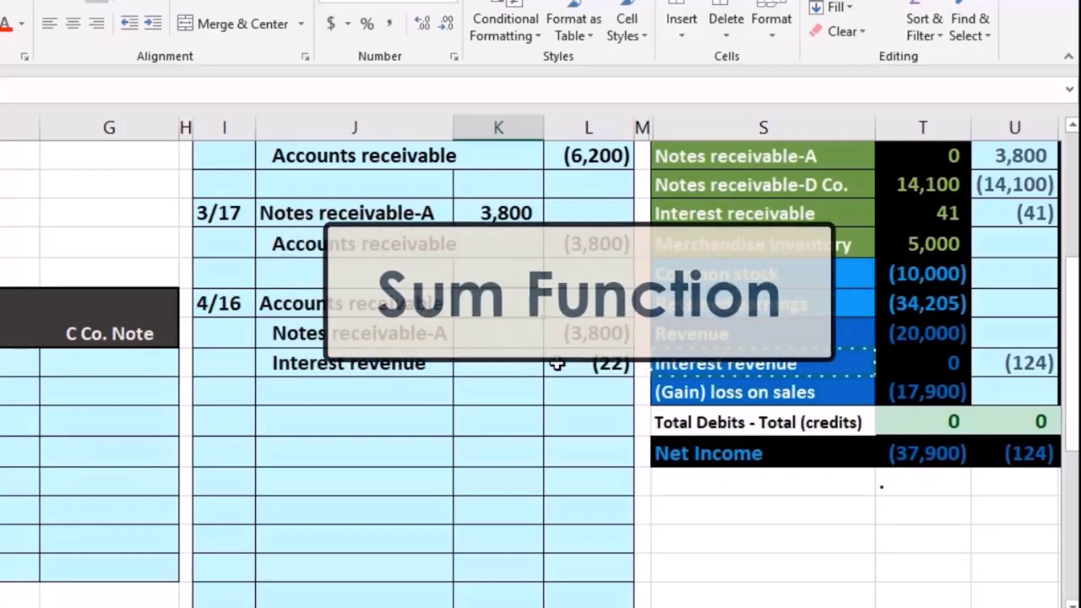
type("-")
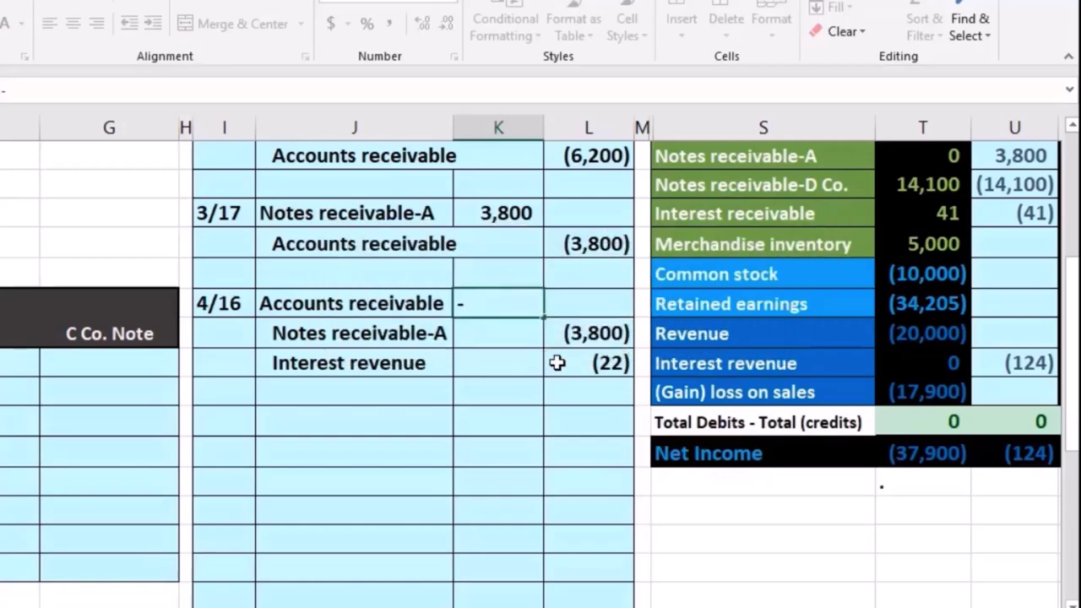
type("sum")
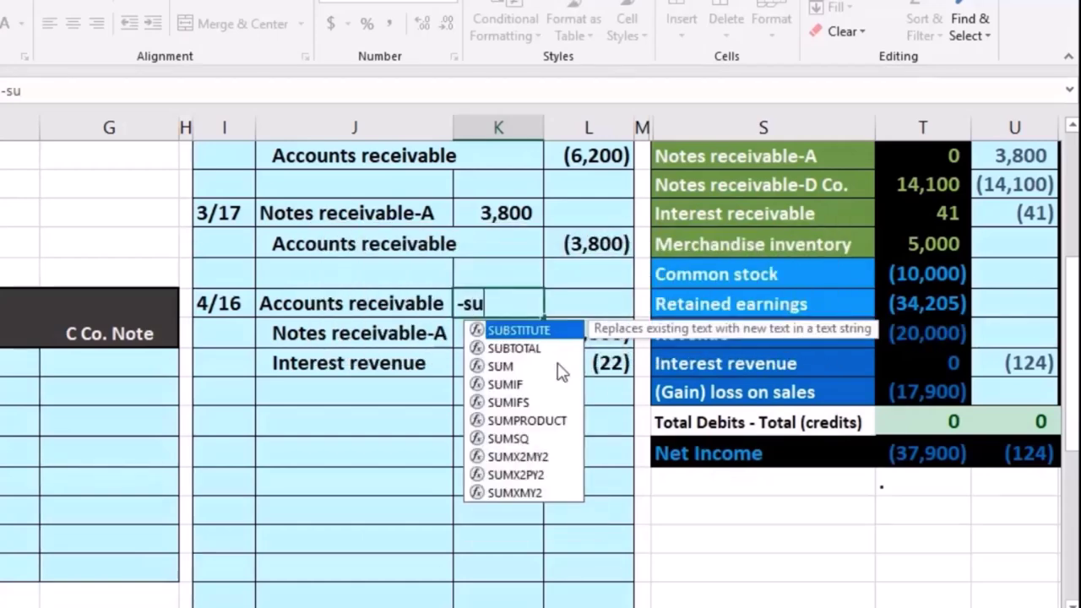
double_click(505, 331)
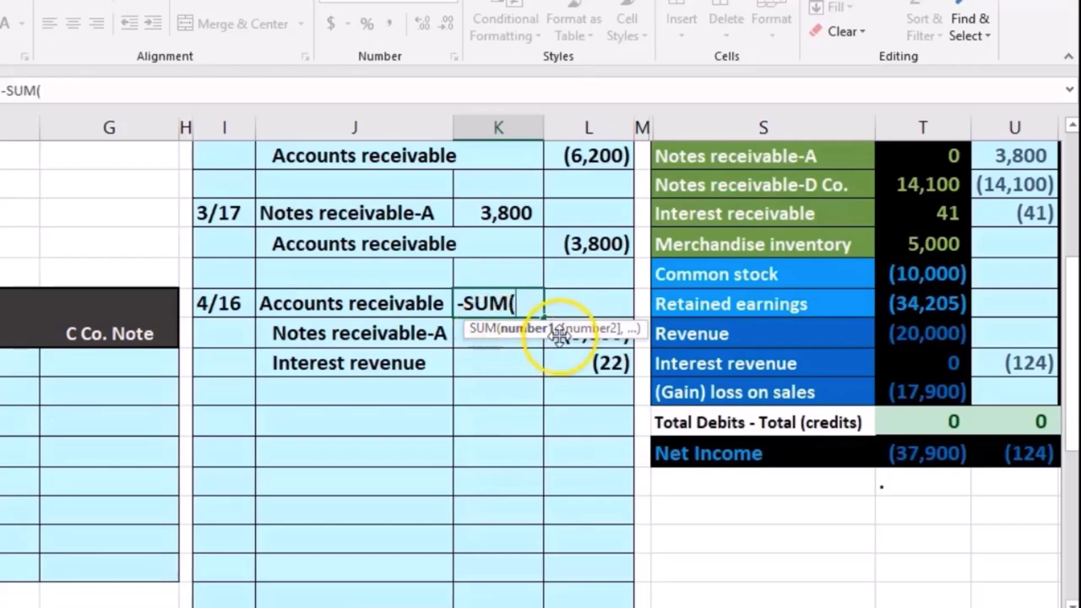
left_click_drag(560, 333, 575, 277)
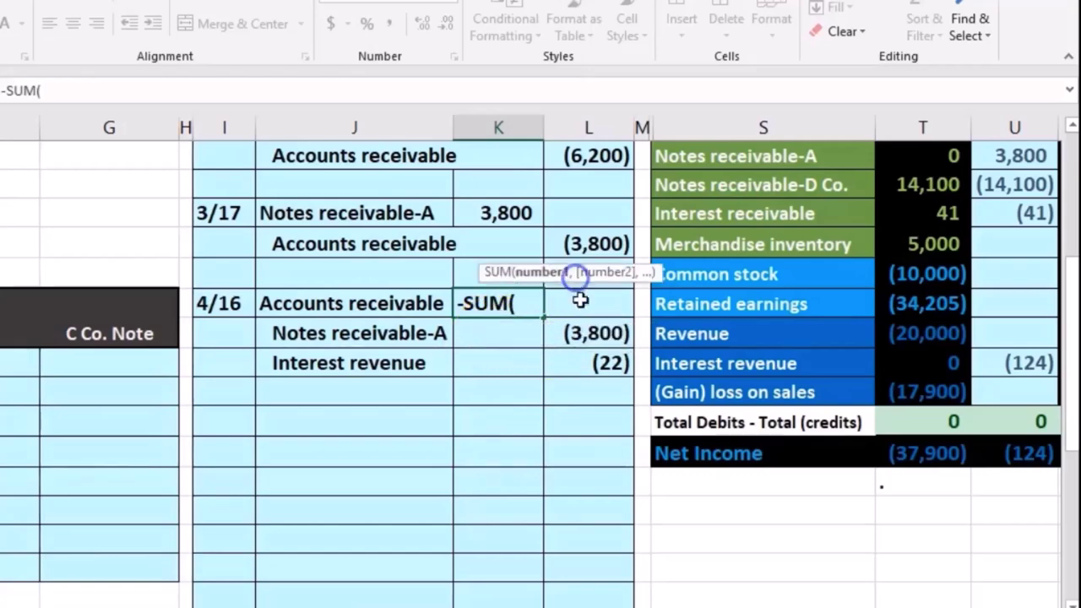
left_click(502, 338)
left_click_drag(560, 344, 560, 358)
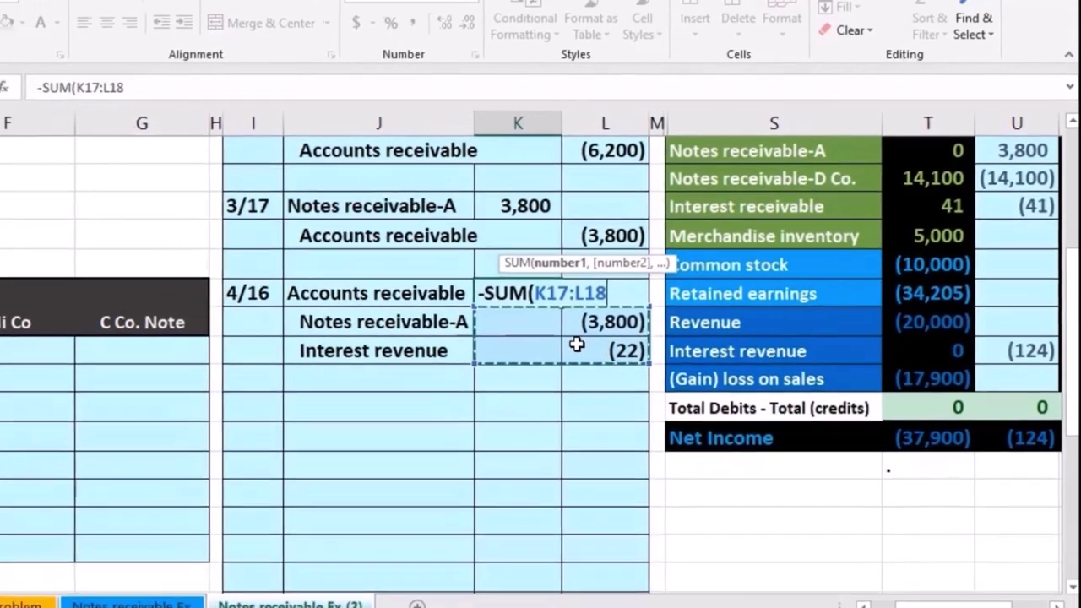
key("Return")
Check that the 4/16 entry balances by summing K16:L18, and sum the two credits in L17:L18.
left_click(572, 290)
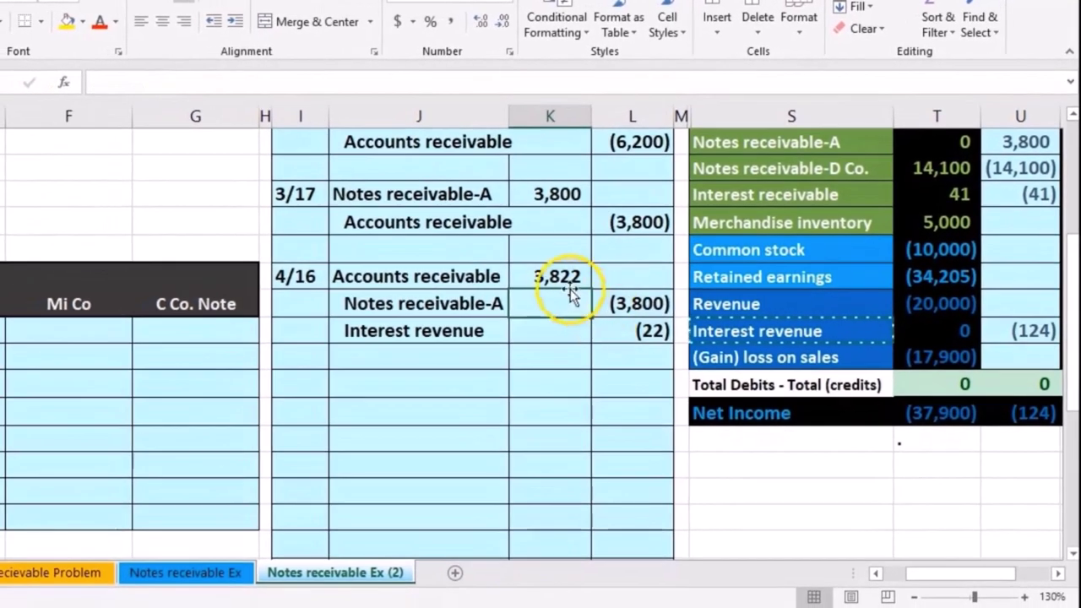
left_click_drag(563, 277, 623, 337)
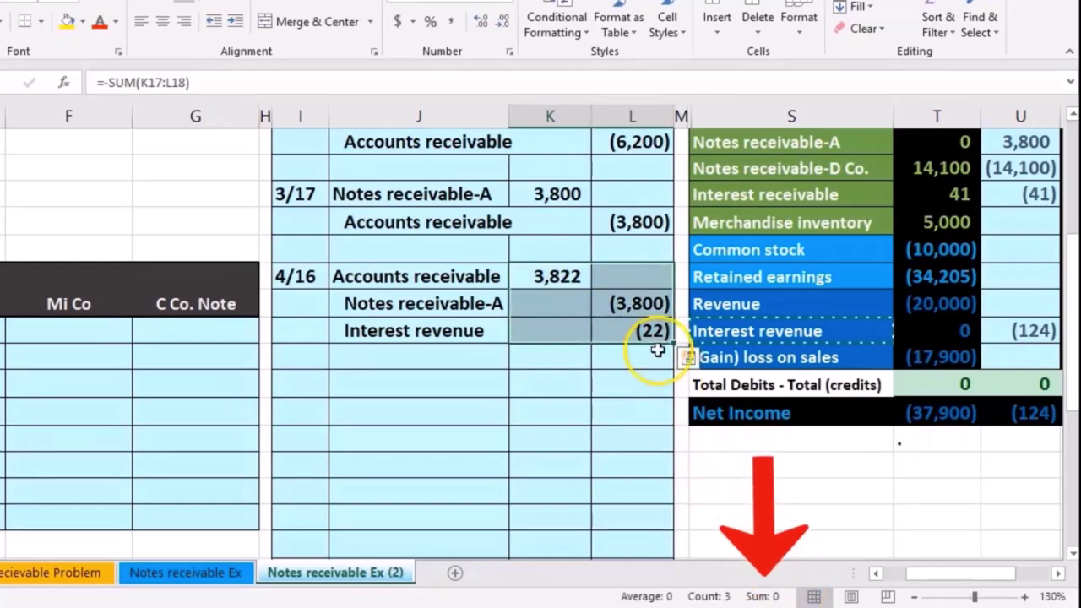
left_click_drag(635, 308, 635, 329)
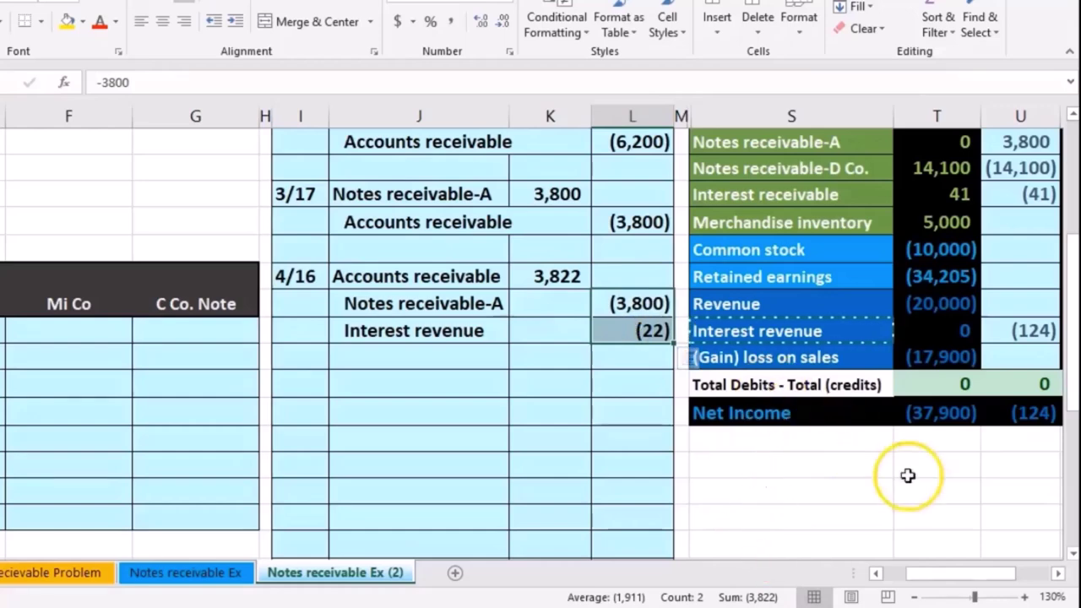
Post the 4/16 Accounts receivable debit to the trial balance by extending the U6 entries formula to =L11+L14+K16.
left_click(1058, 576)
left_click(1058, 576)
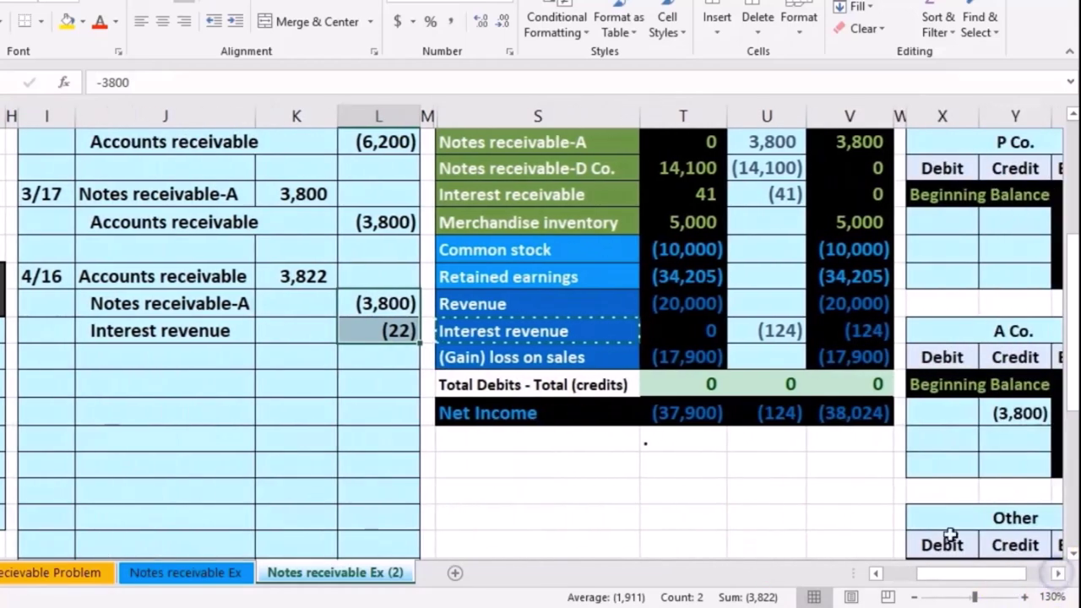
left_click(221, 279)
left_click_drag(222, 279, 291, 276)
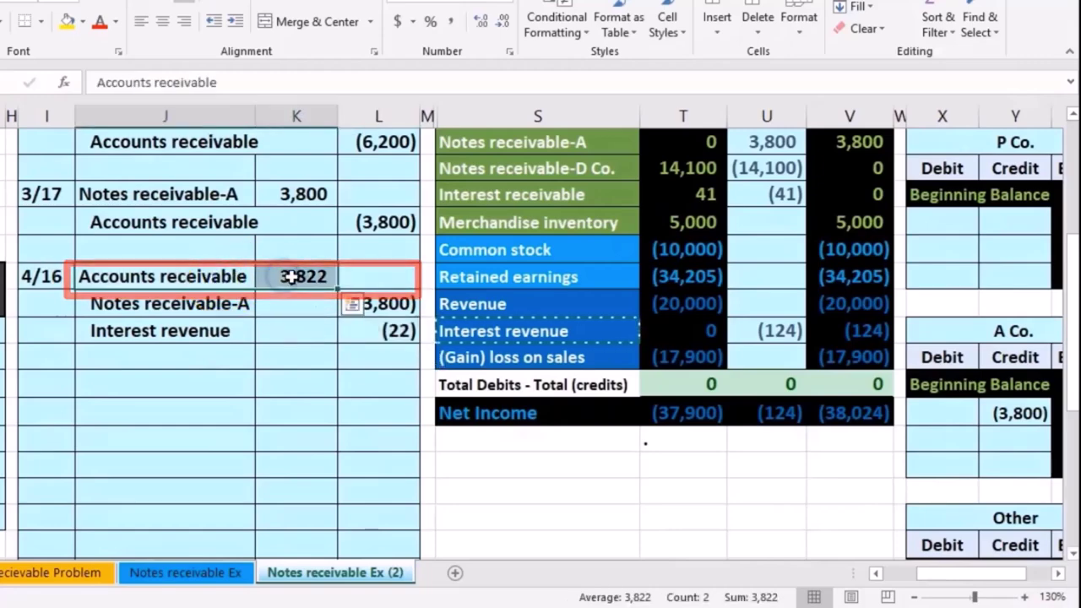
scroll(729, 467, "up", 1)
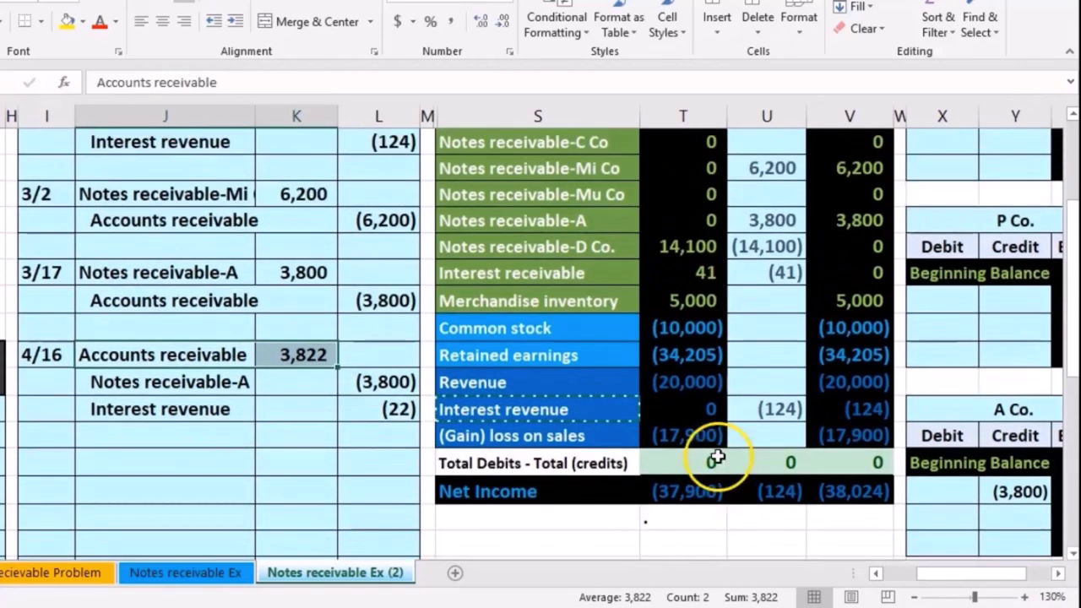
scroll(702, 430, "up", 2)
left_click_drag(553, 195, 661, 180)
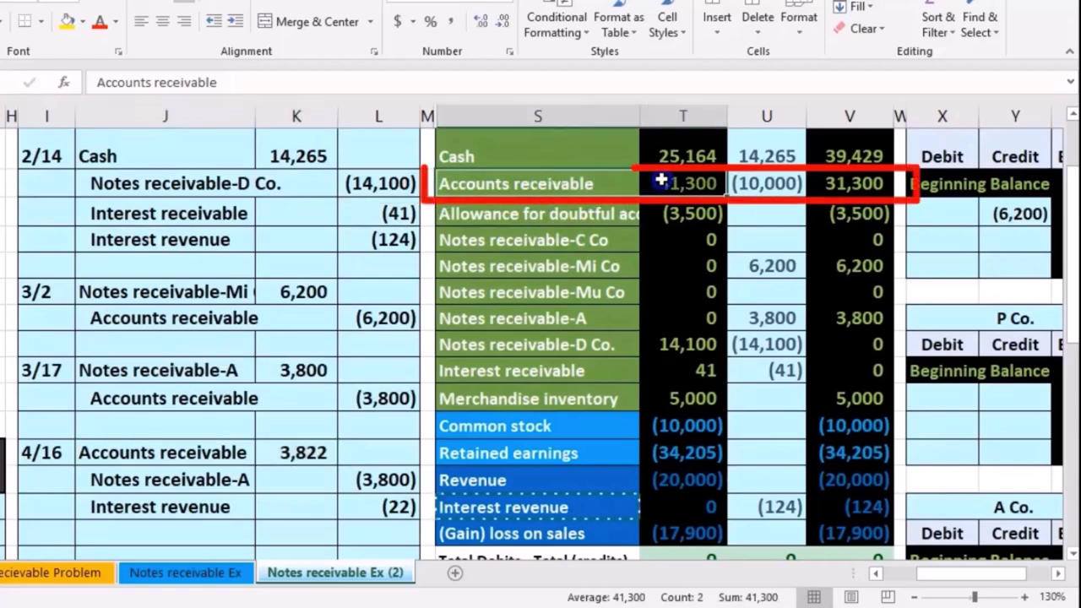
left_click(752, 180)
left_click_drag(760, 157, 783, 187)
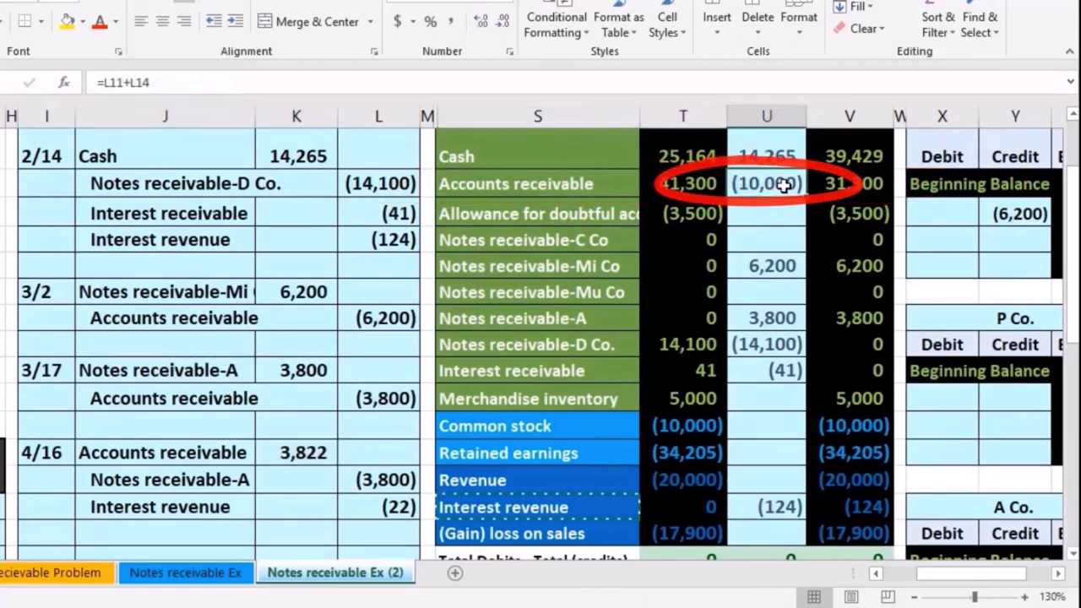
double_click(781, 184)
left_click(835, 184)
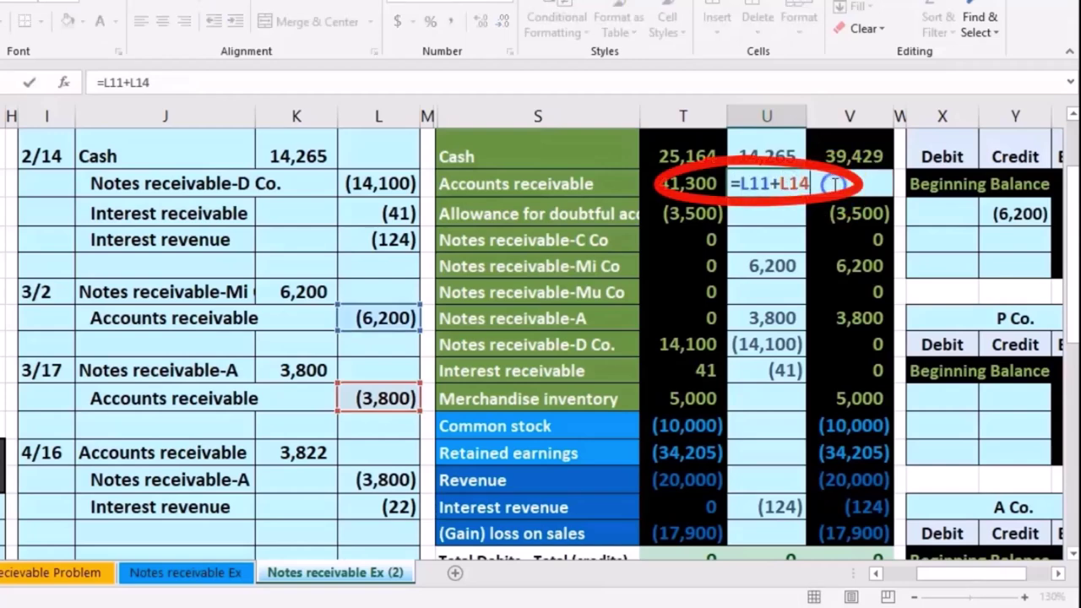
type("+")
left_click(310, 453)
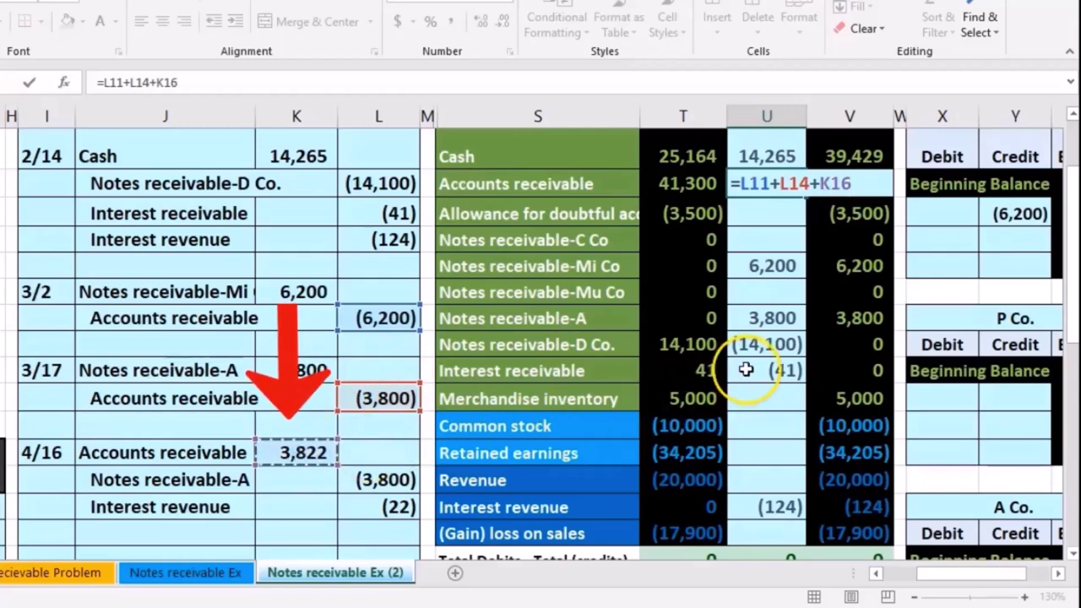
key("Return")
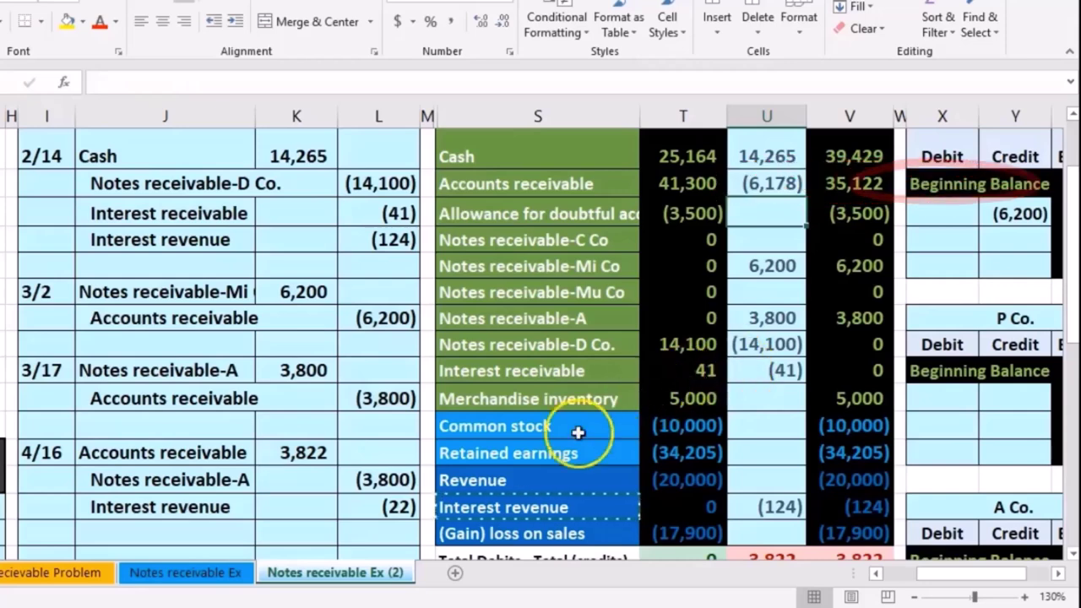
Post the 4/16 Notes receivable-A credit to the trial balance by extending the U11 entries formula to =K13+L17.
left_click_drag(209, 483, 360, 471)
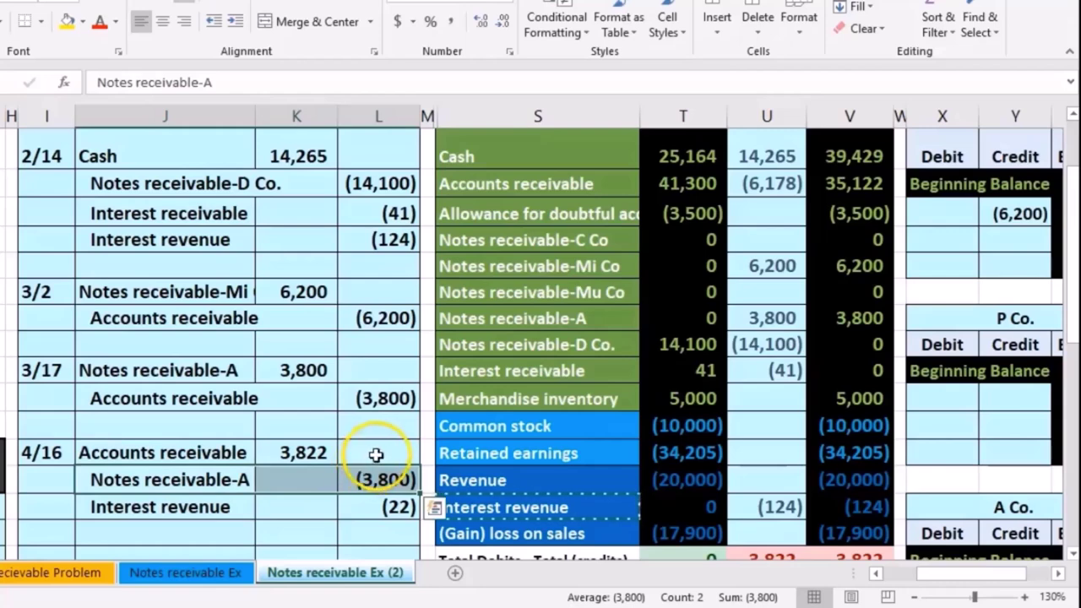
left_click_drag(506, 318, 658, 327)
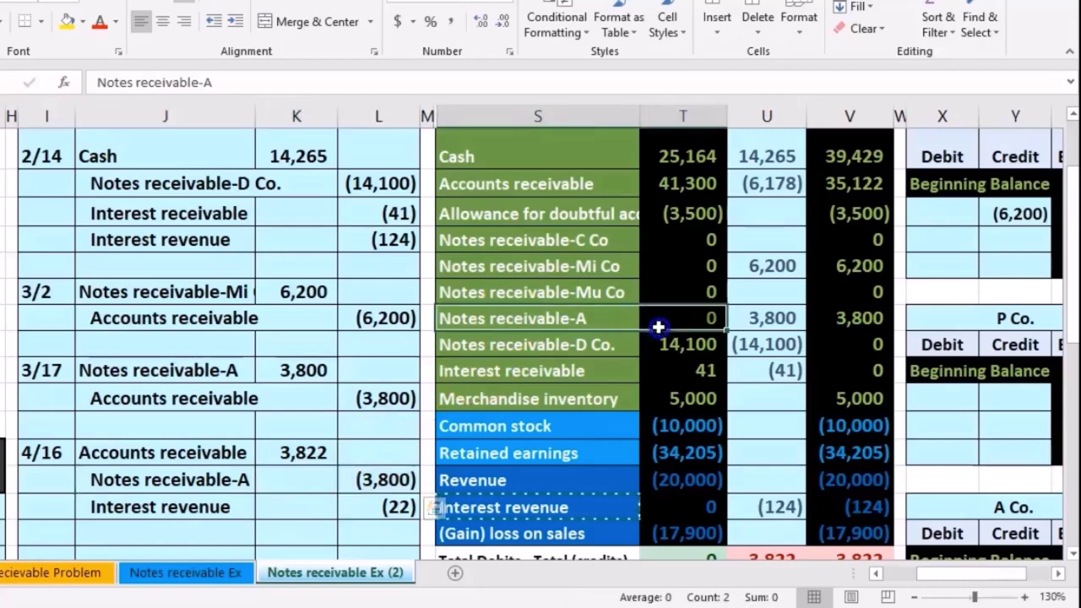
left_click(794, 316)
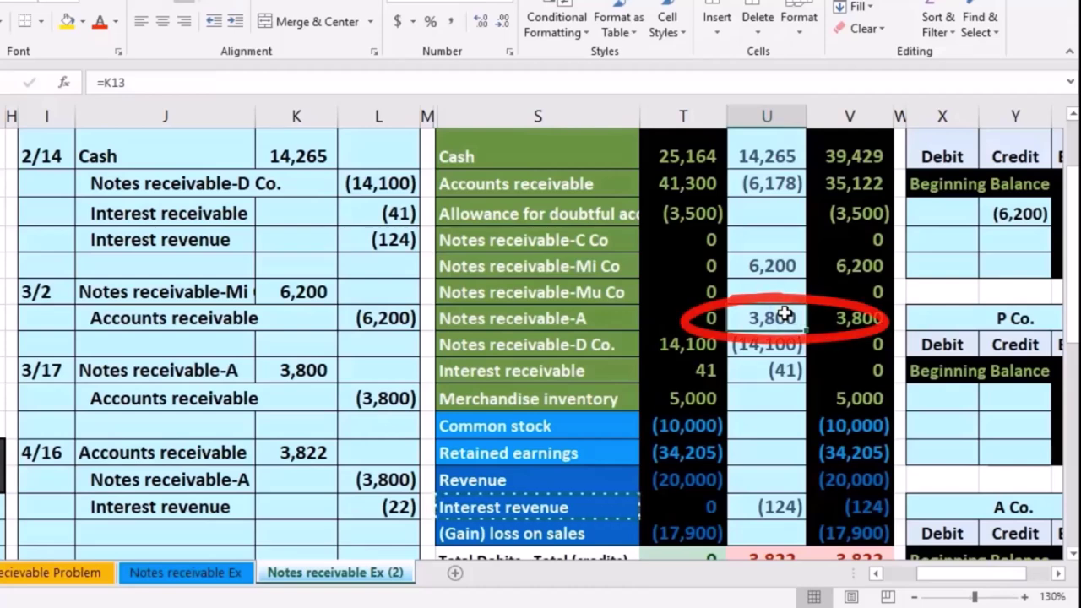
double_click(785, 315)
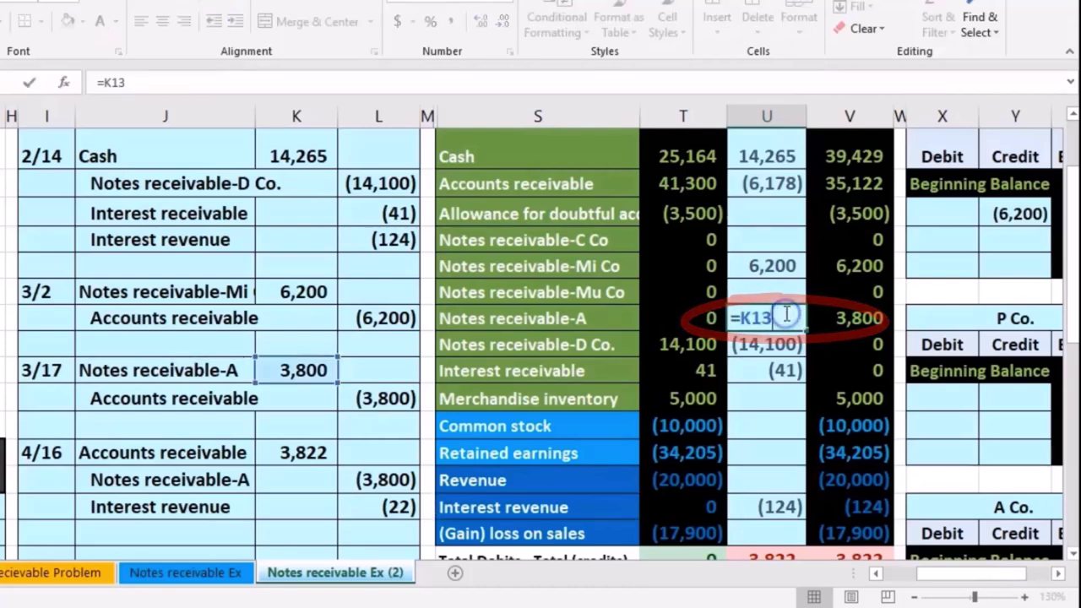
type("+")
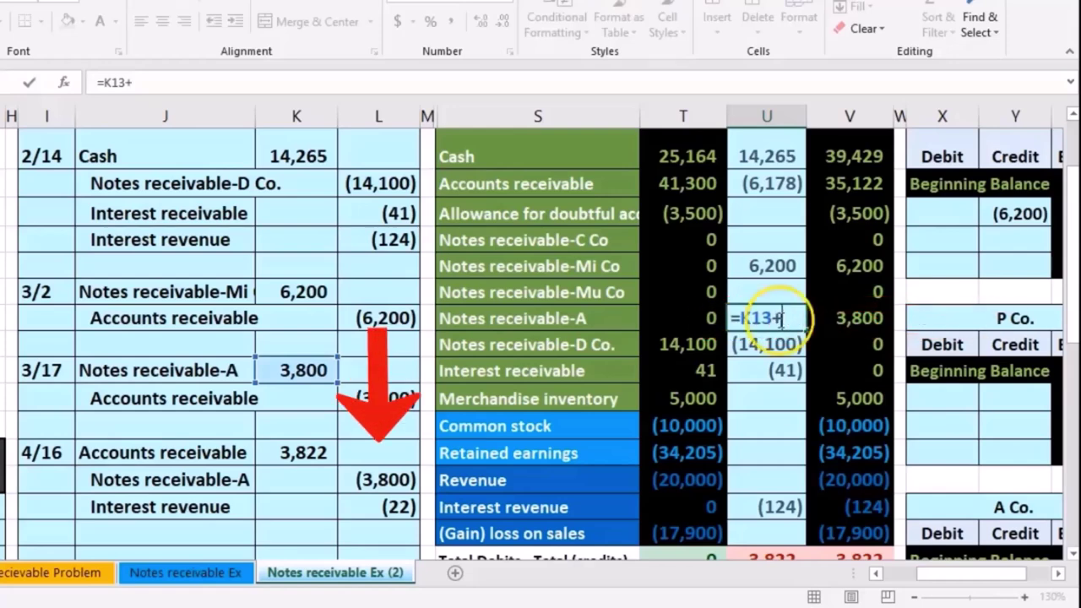
left_click(404, 479)
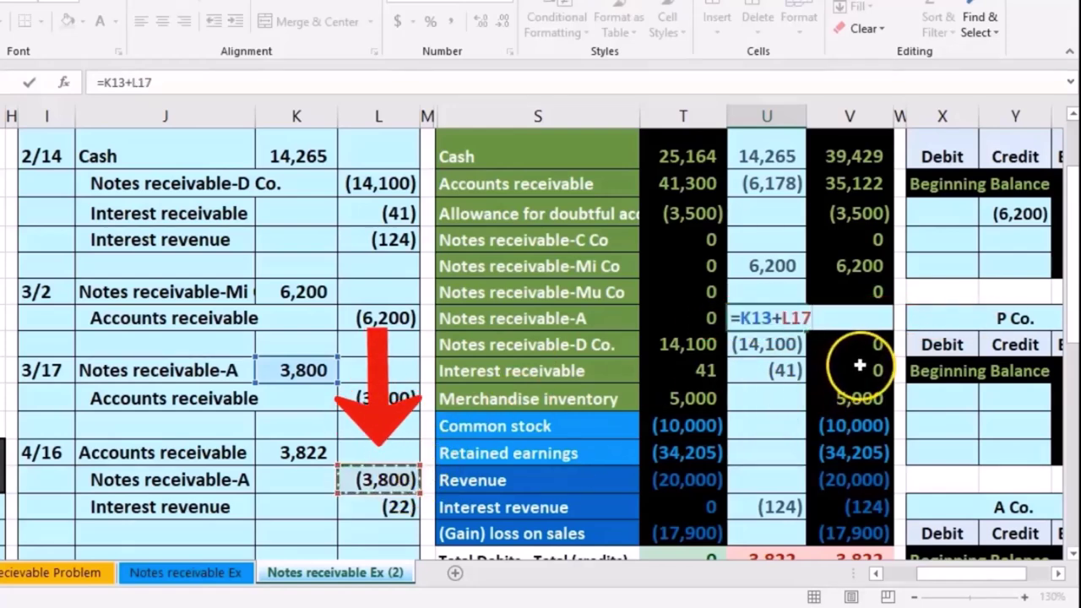
key("ctrl+Return")
key("Return")
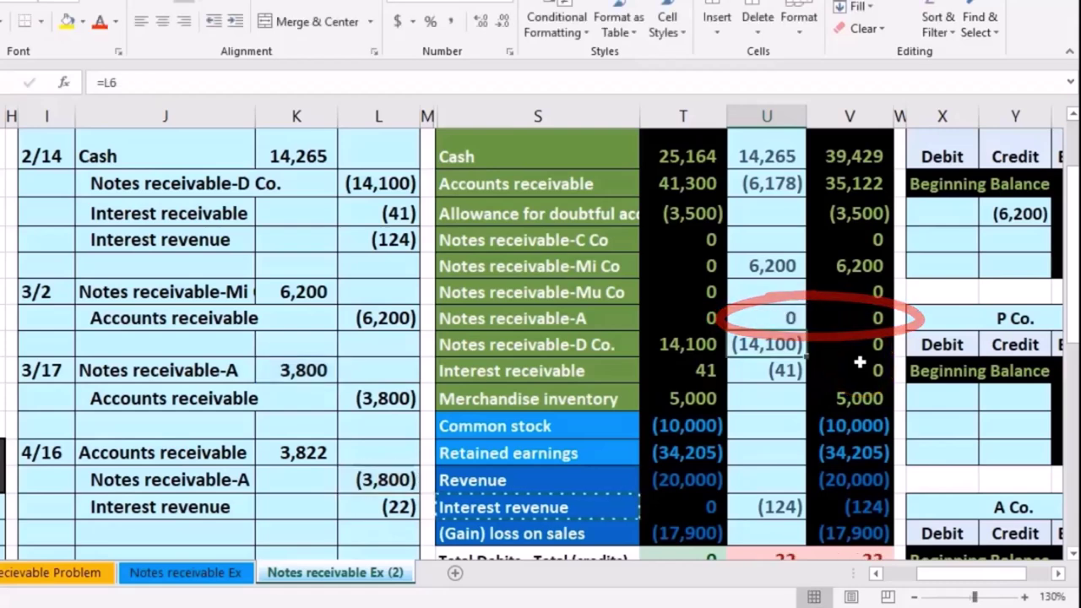
Post the 4/16 Interest revenue credit to the trial balance by extending the U18 entries formula to =L8+L18.
left_click_drag(206, 494, 353, 513)
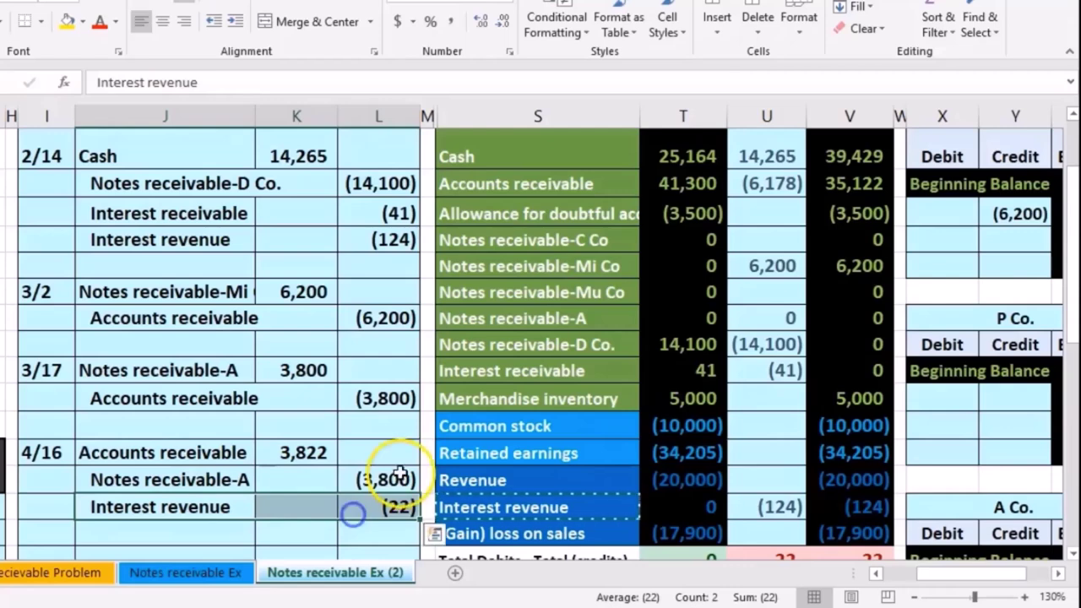
left_click_drag(488, 510, 653, 507)
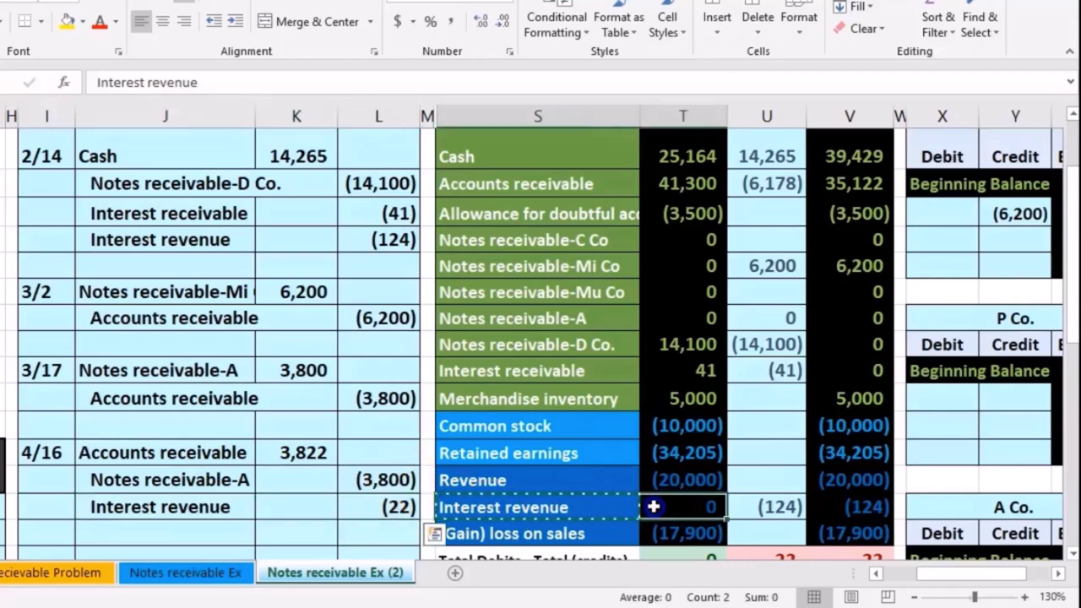
left_click(774, 507)
double_click(779, 506)
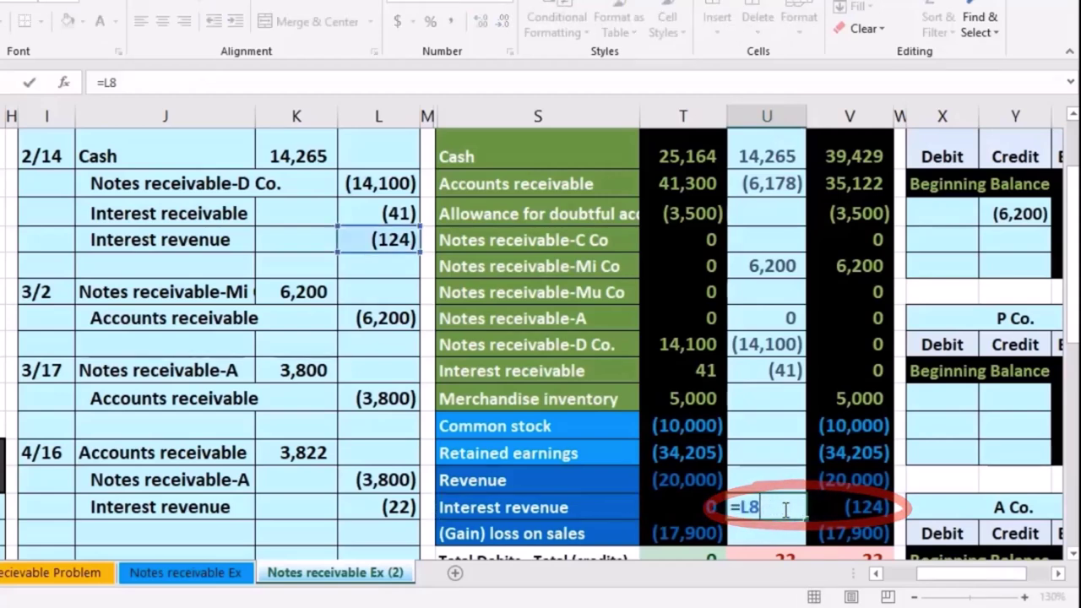
type("+")
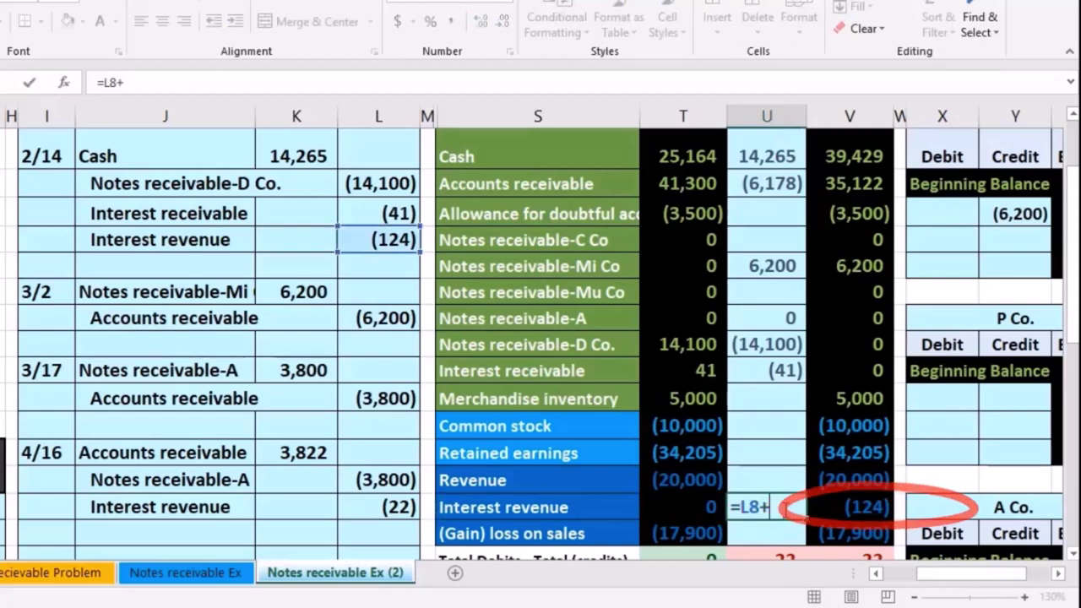
left_click(397, 507)
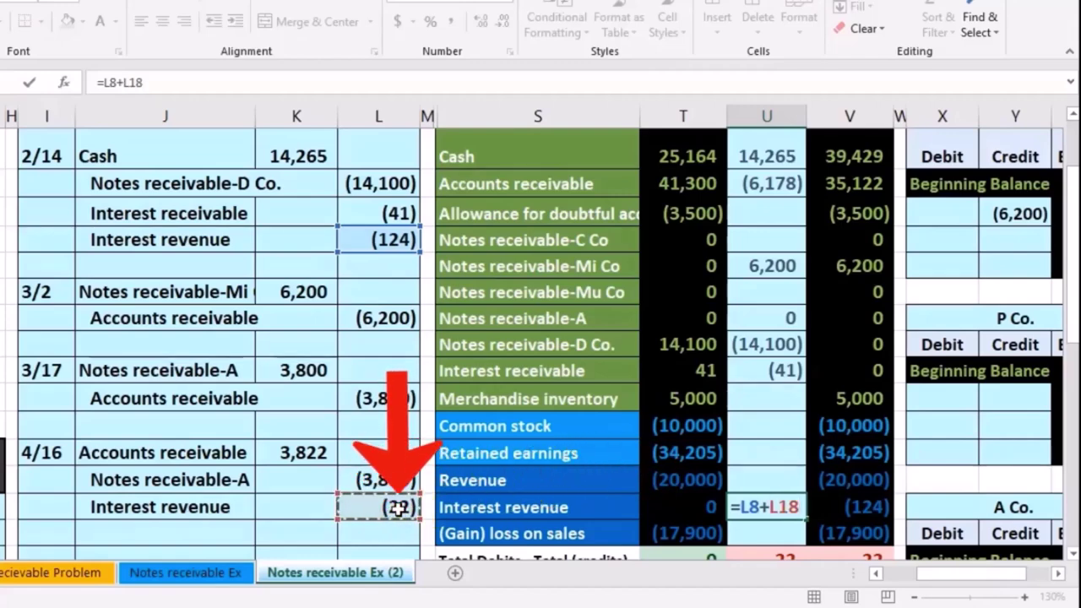
key("Return")
Review the trial balance totals, the ending Interest revenue balance in V18 and the ending Net Income.
scroll(715, 488, "down", 2)
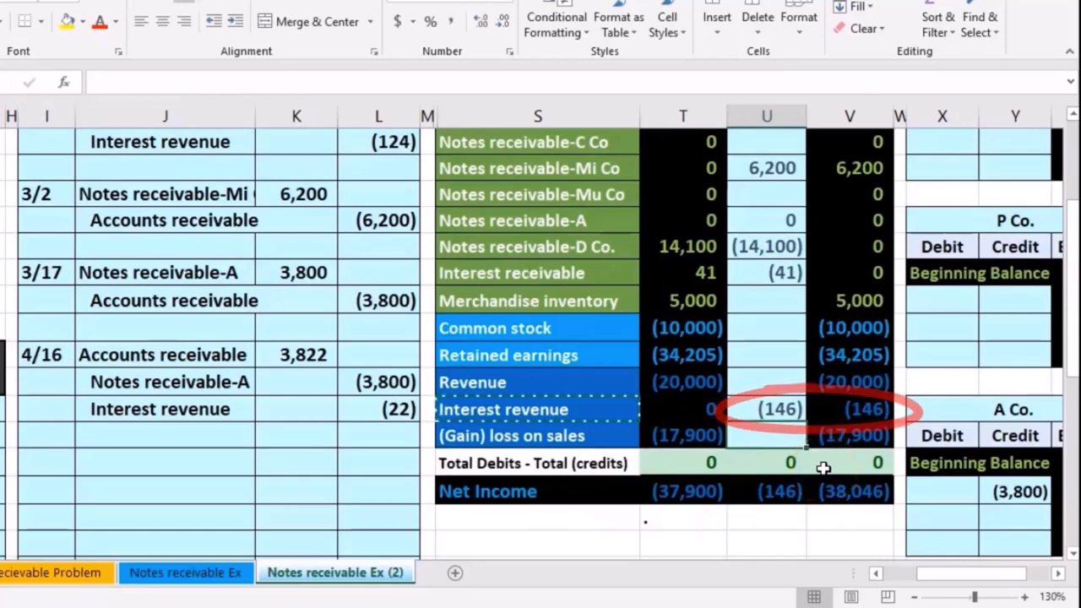
left_click(853, 416)
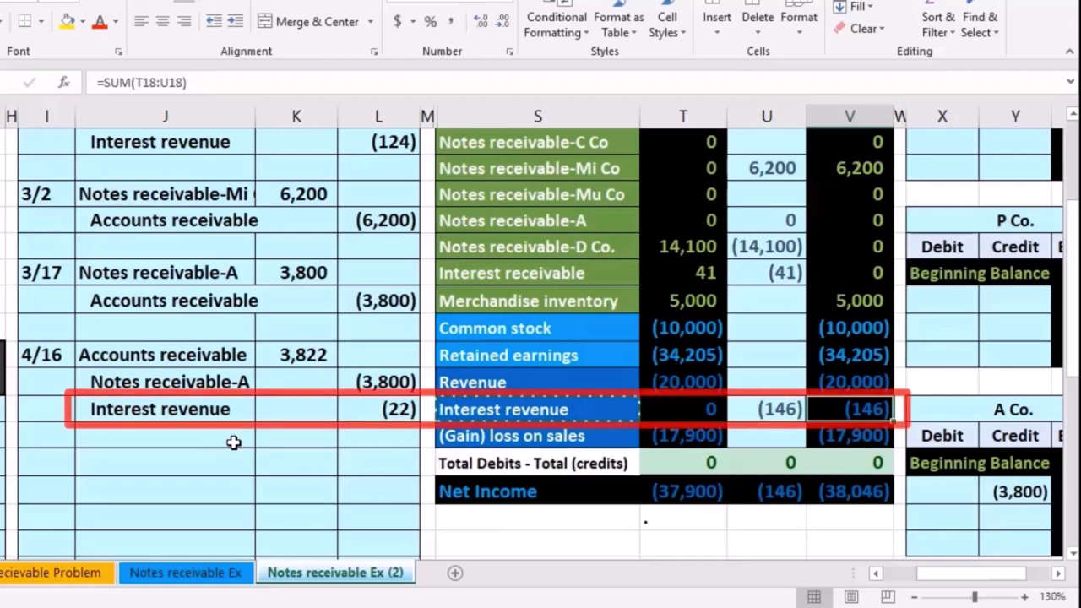
double_click(857, 492)
key("Return")
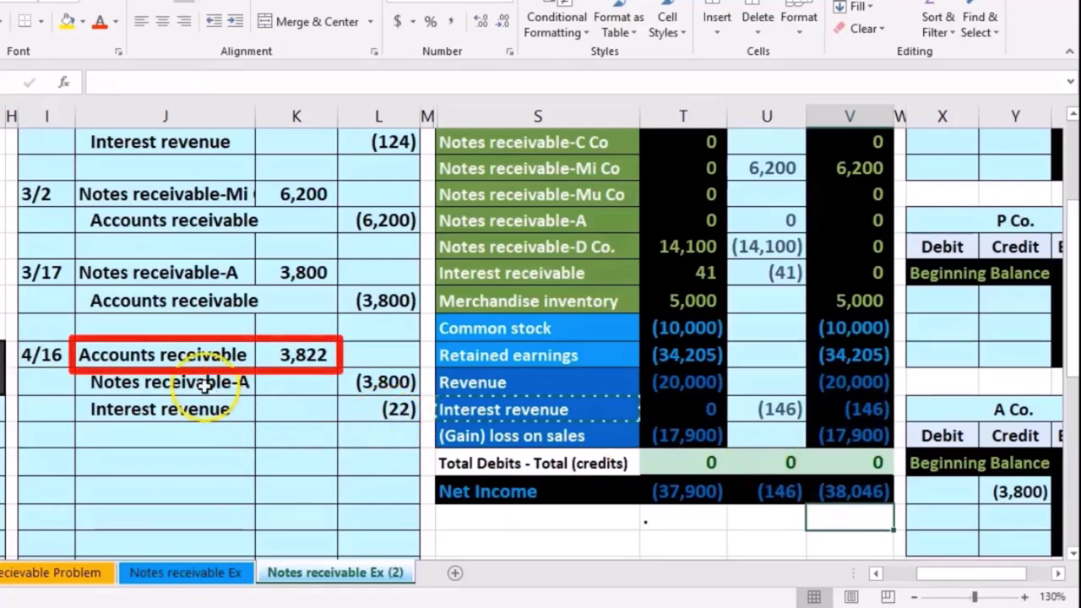
Compare the Total AR subsidiary ledger in AD26 with the ending Accounts receivable balance in V6.
left_click_drag(177, 359, 282, 350)
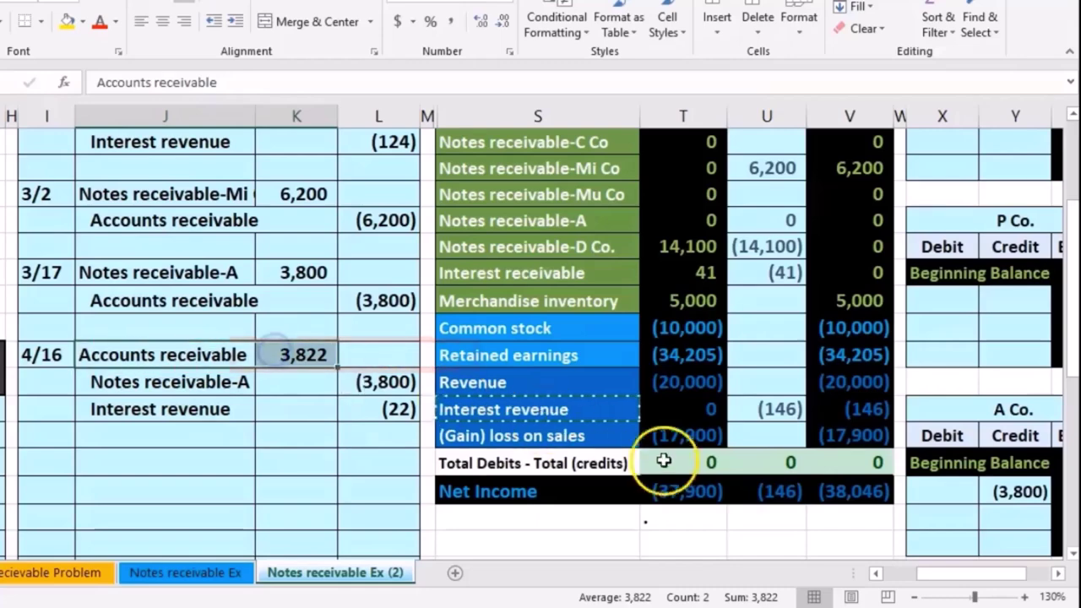
left_click_drag(942, 574, 962, 571)
scroll(934, 490, "down", 2)
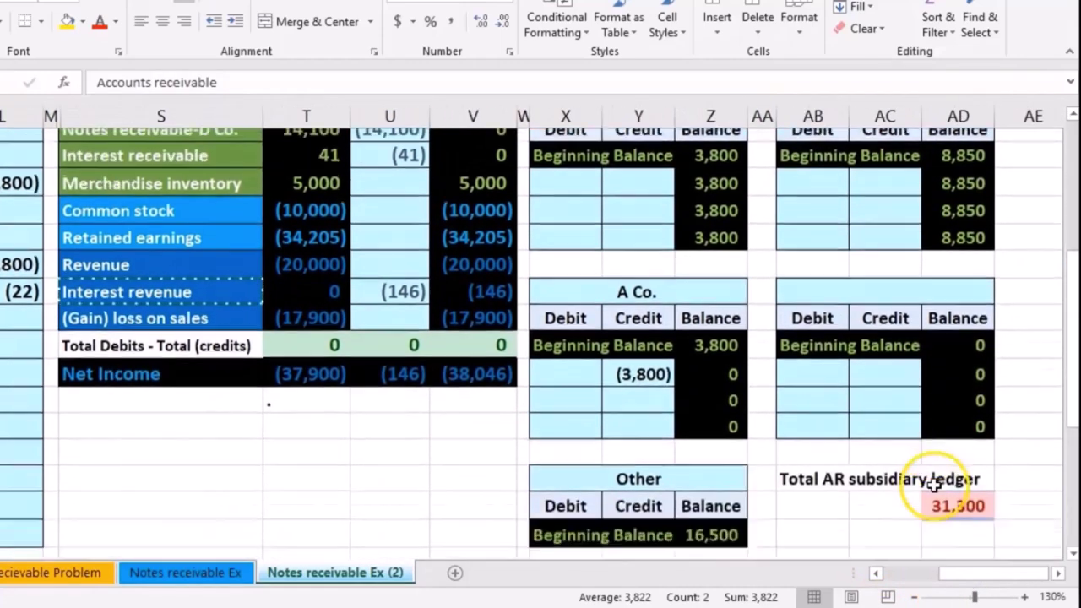
left_click(940, 469)
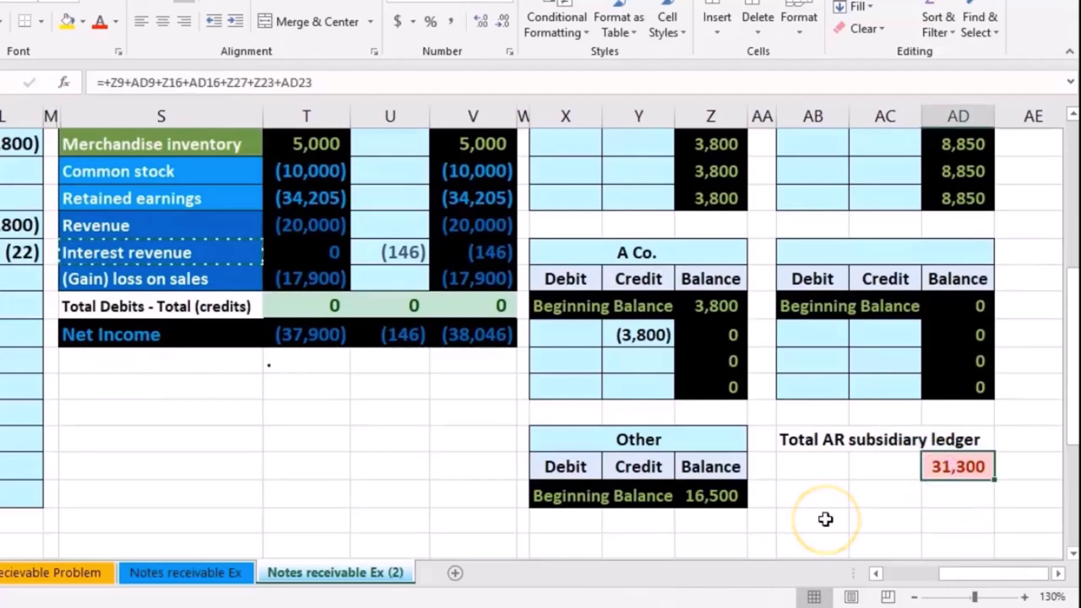
scroll(826, 518, "up", 5)
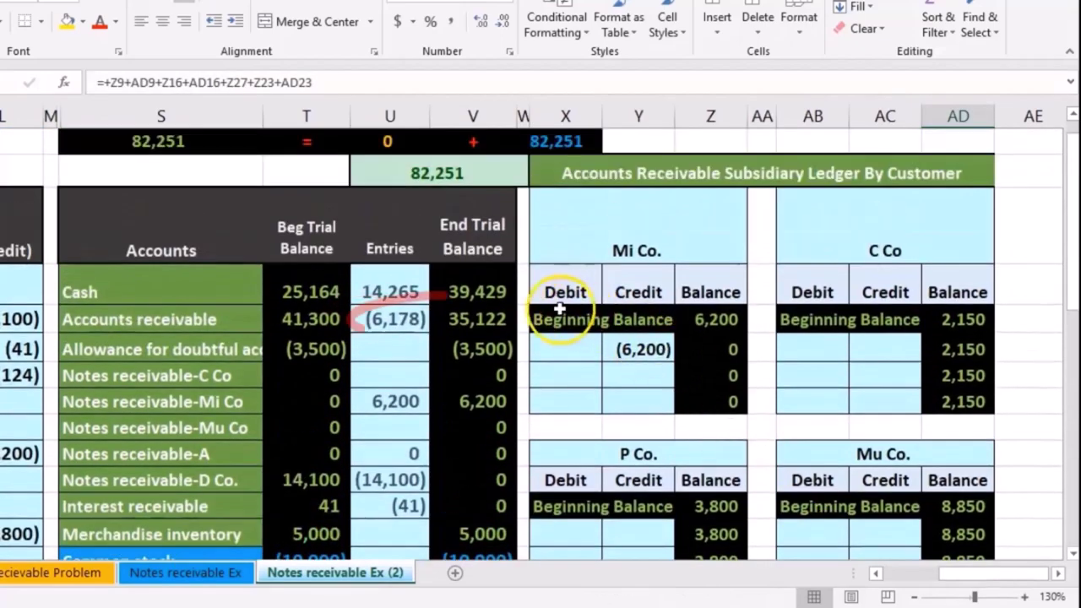
left_click(505, 328)
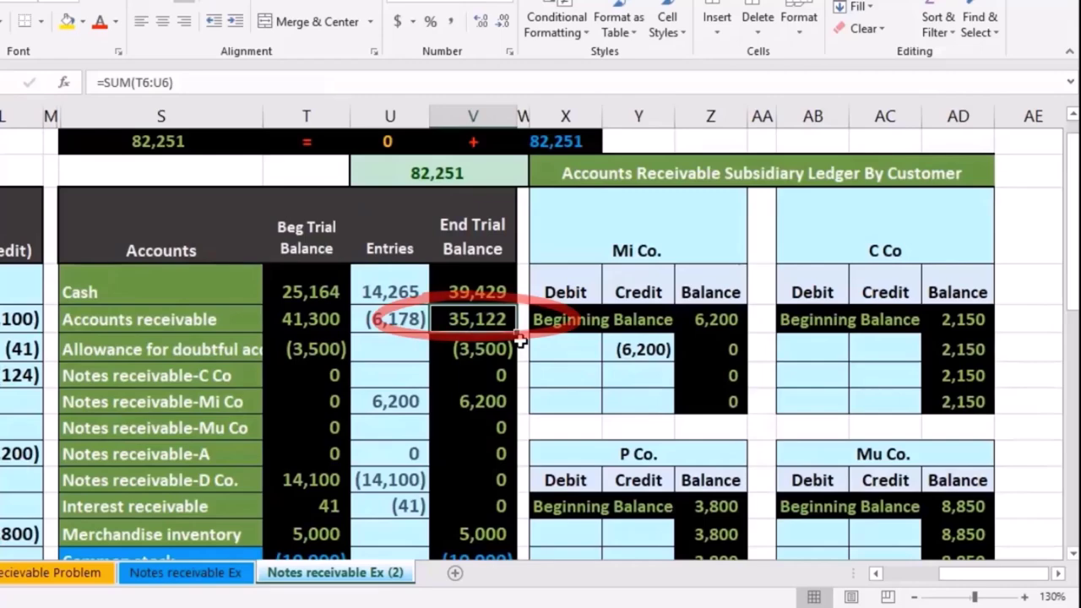
scroll(521, 340, "down", 3)
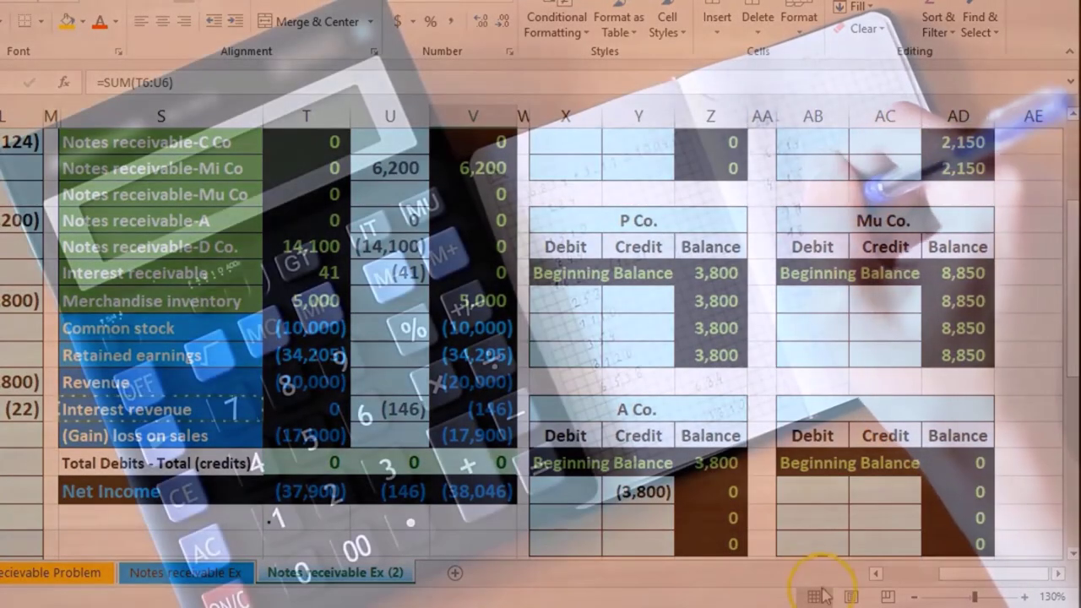
Post the 4/16 receivable to A Co.'s subsidiary ledger with =K16 in debit cell X22, and check the subsidiary ledger total in AD26.
mouse_move(950, 576)
left_mouse_down()
mouse_move(940, 577)
mouse_move(956, 572)
left_mouse_up()
scroll(886, 502, "up", 1)
scroll(743, 511, "down", 1)
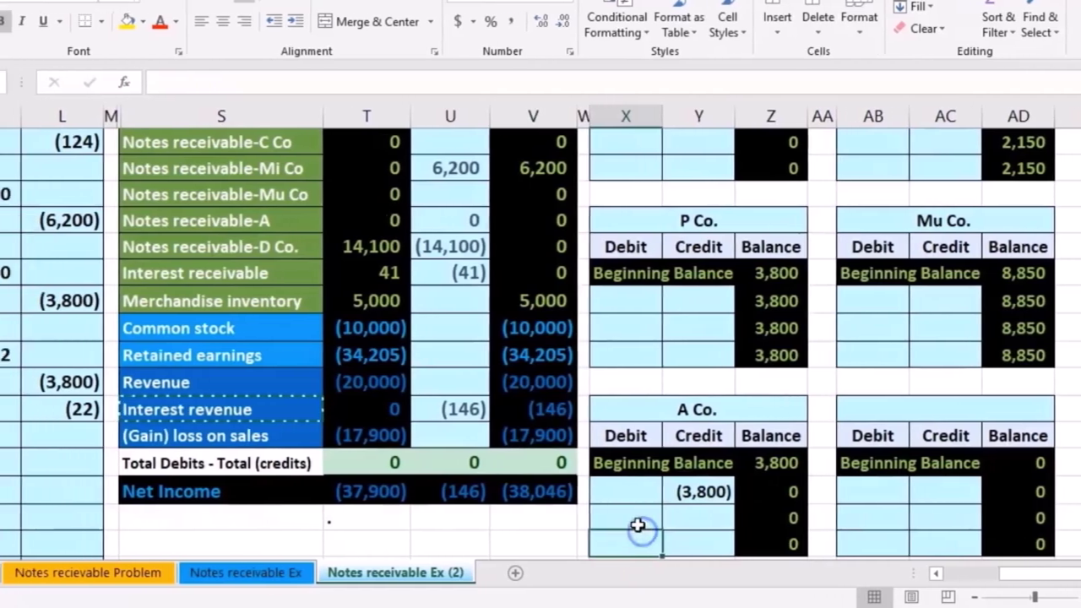
left_click(576, 517)
scroll(578, 518, "down", 1)
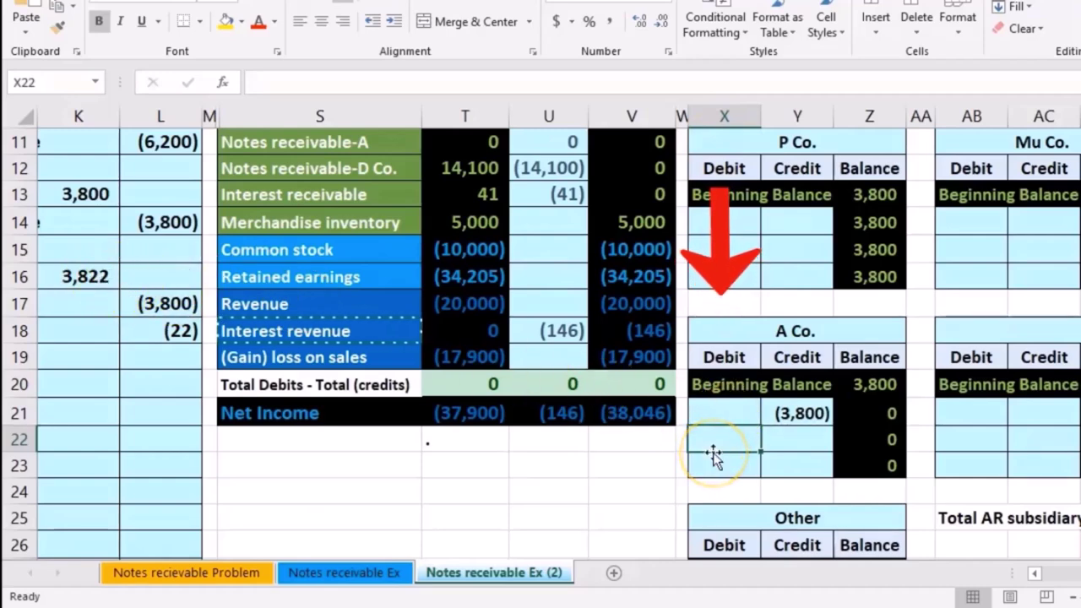
type("=")
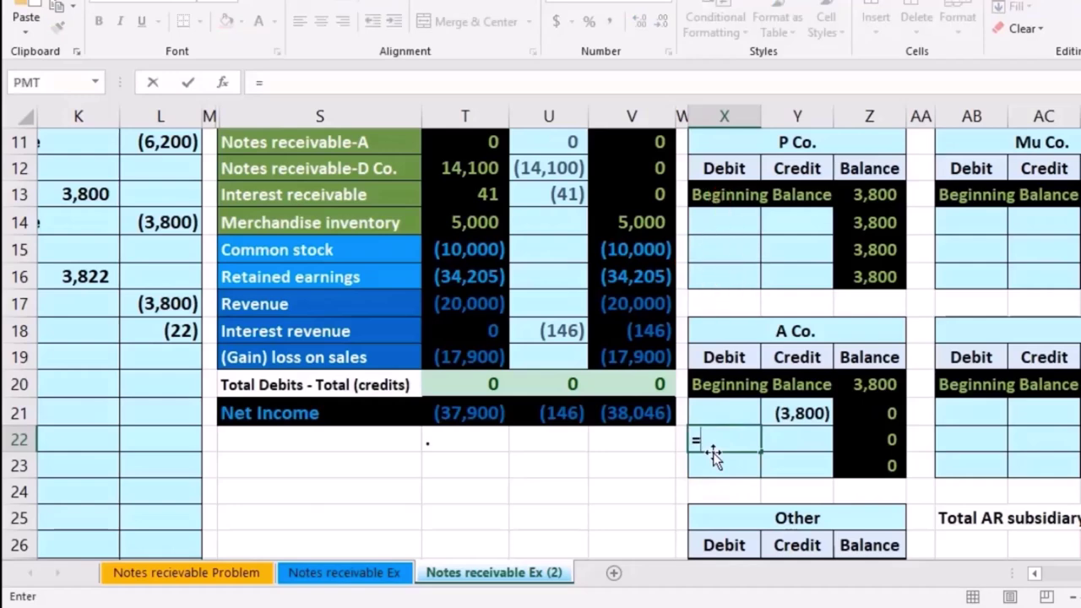
left_click(102, 276)
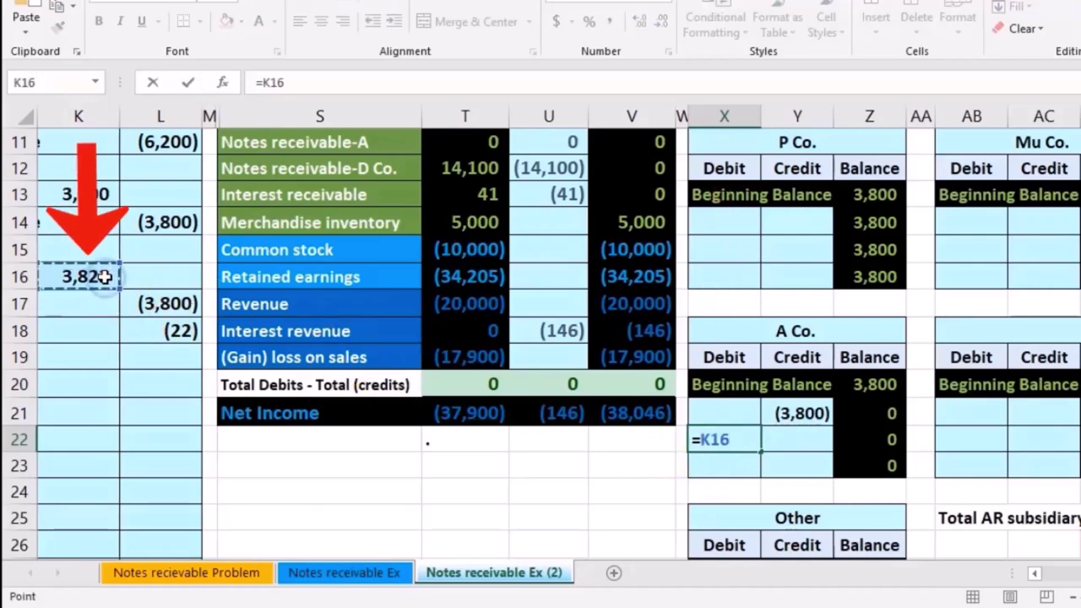
key("Return")
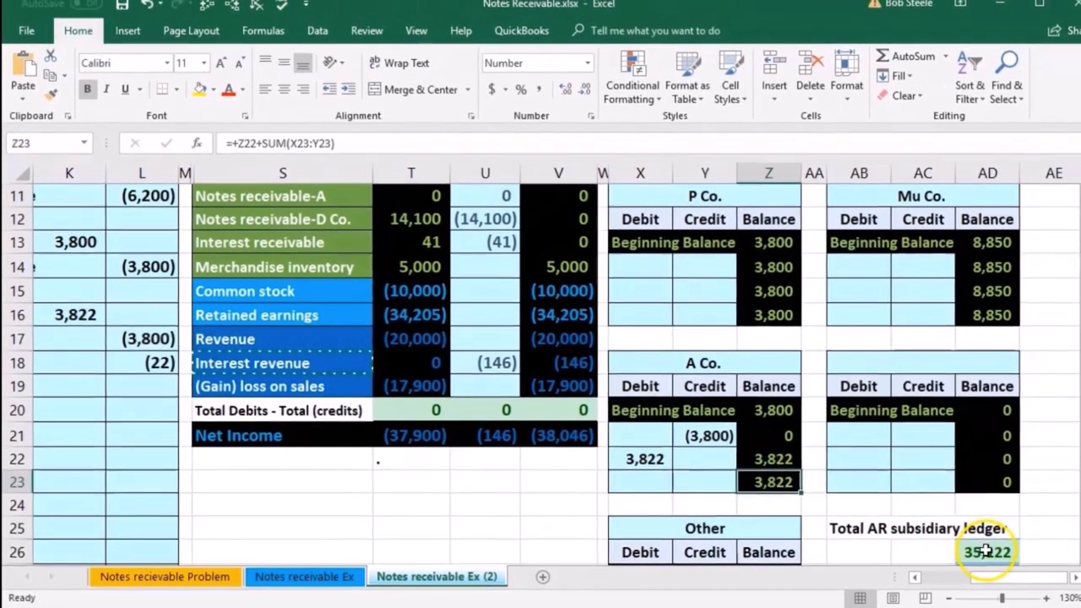
left_click(983, 552)
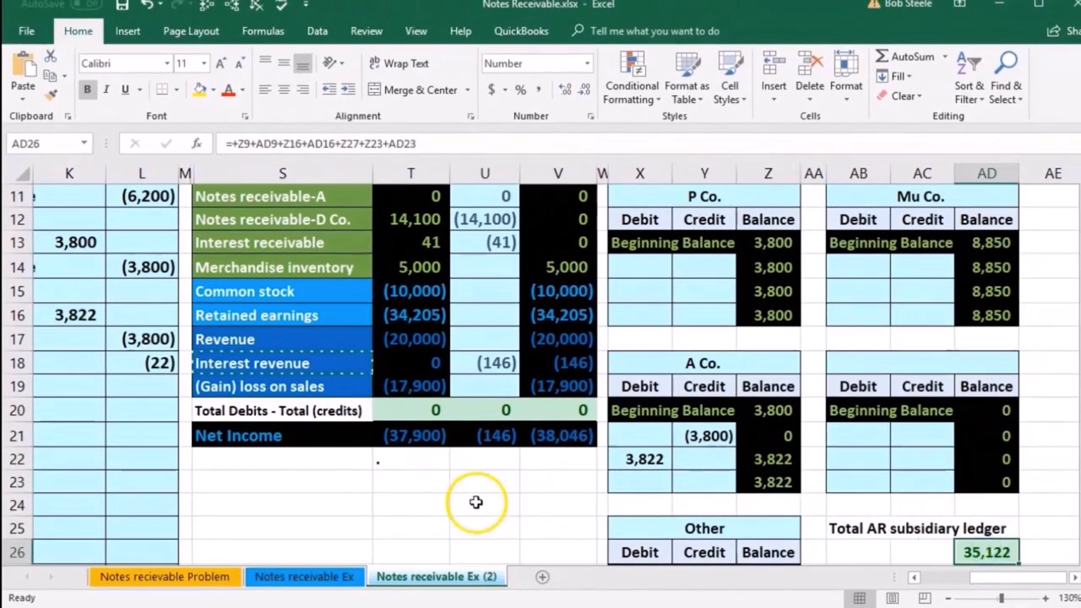
Check the ending Accounts receivable balance in V6, and examine the 6/2 transaction description and Mi Co.'s note principal and rounded interest.
scroll(475, 501, "up", 3)
left_click(546, 359)
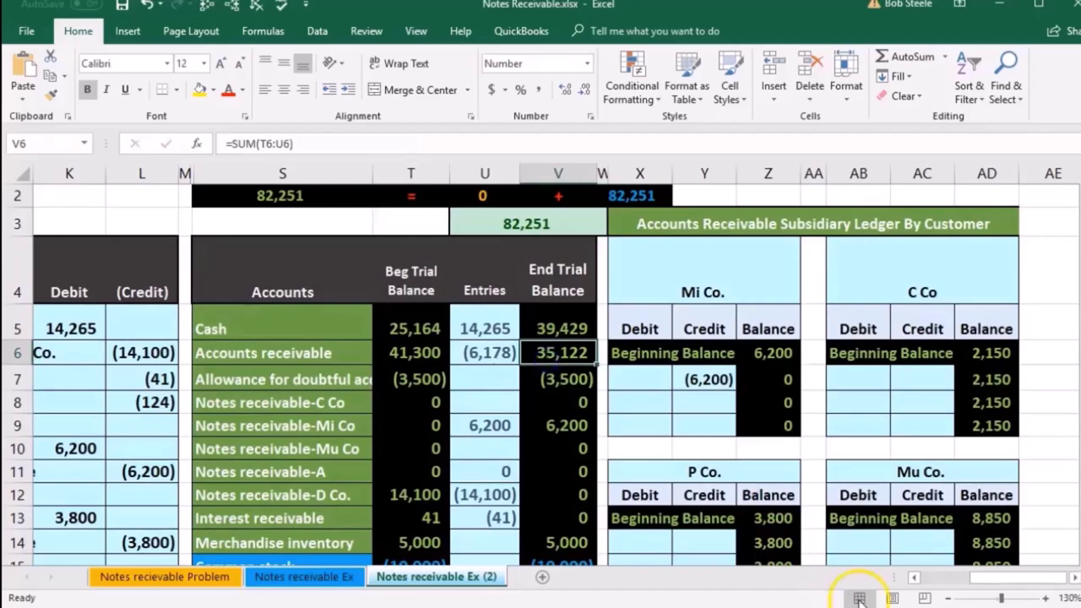
left_click_drag(997, 581, 955, 579)
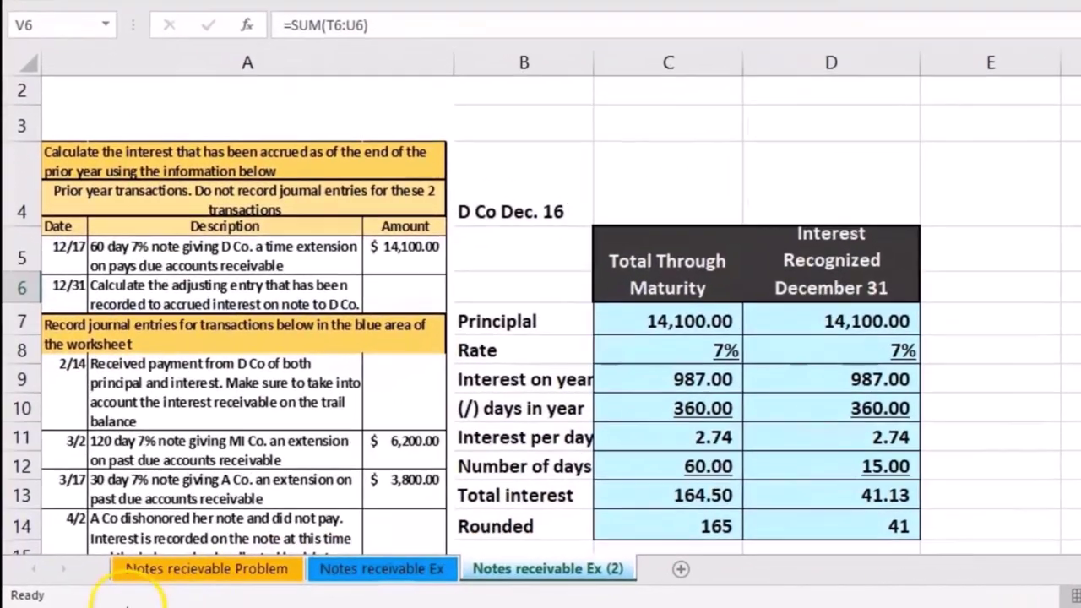
scroll(92, 378, "down", 2)
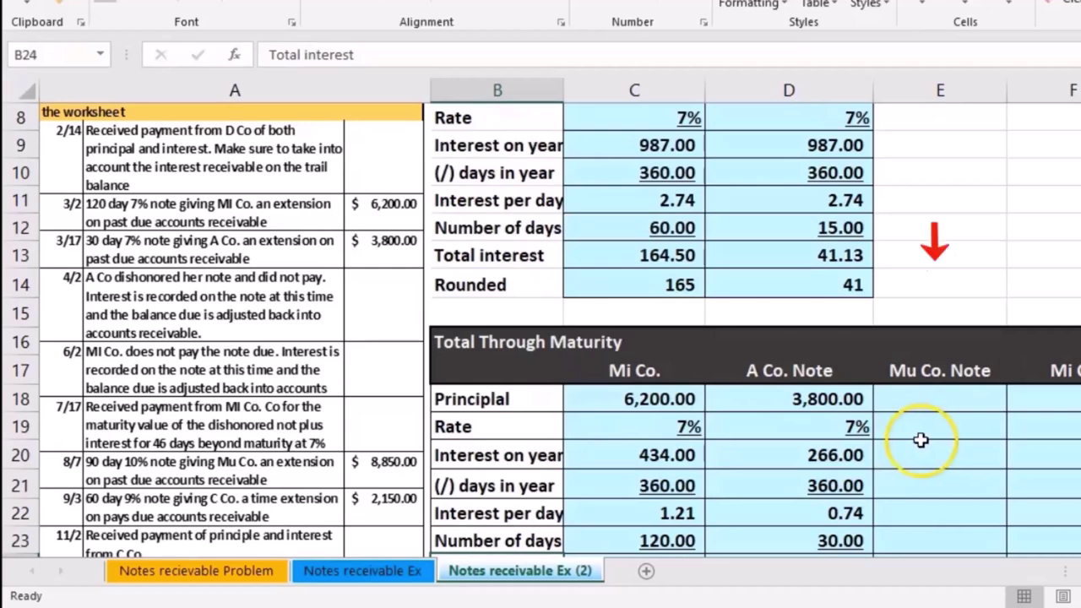
left_click(921, 439)
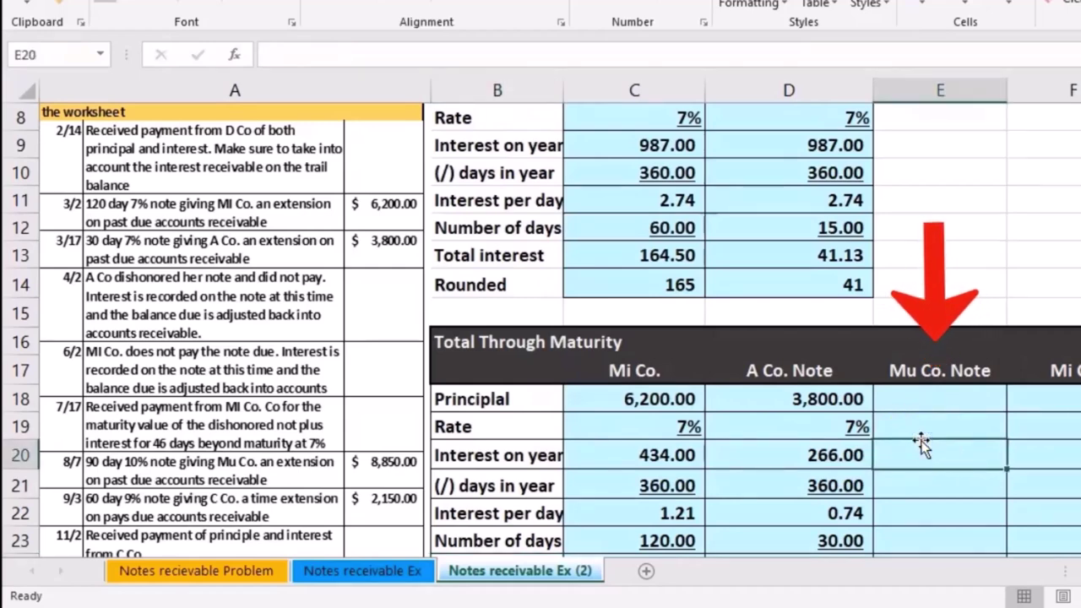
scroll(921, 441, "down", 1)
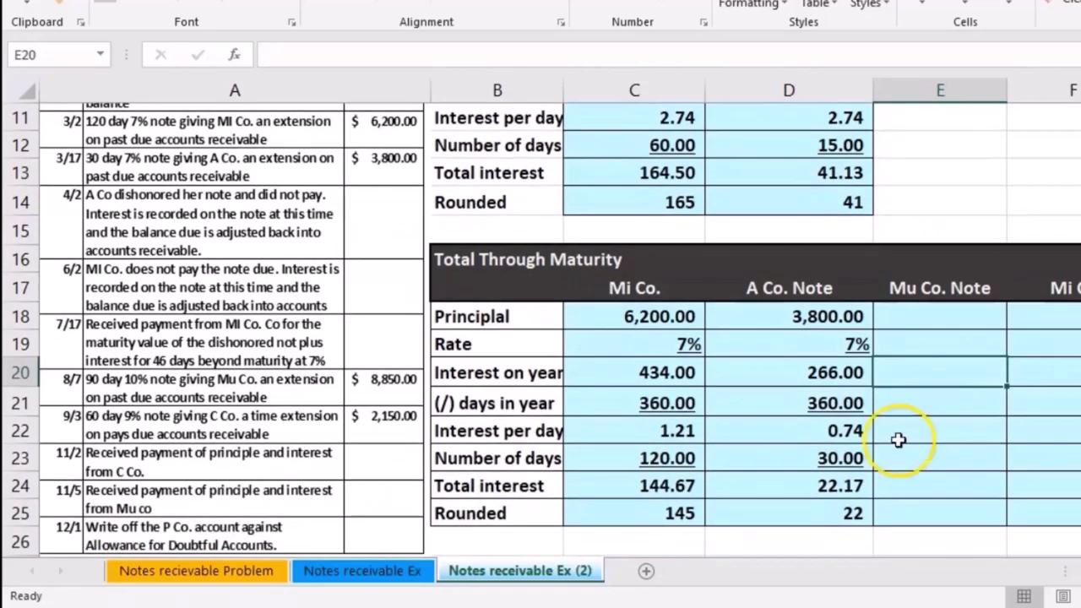
left_click(664, 316)
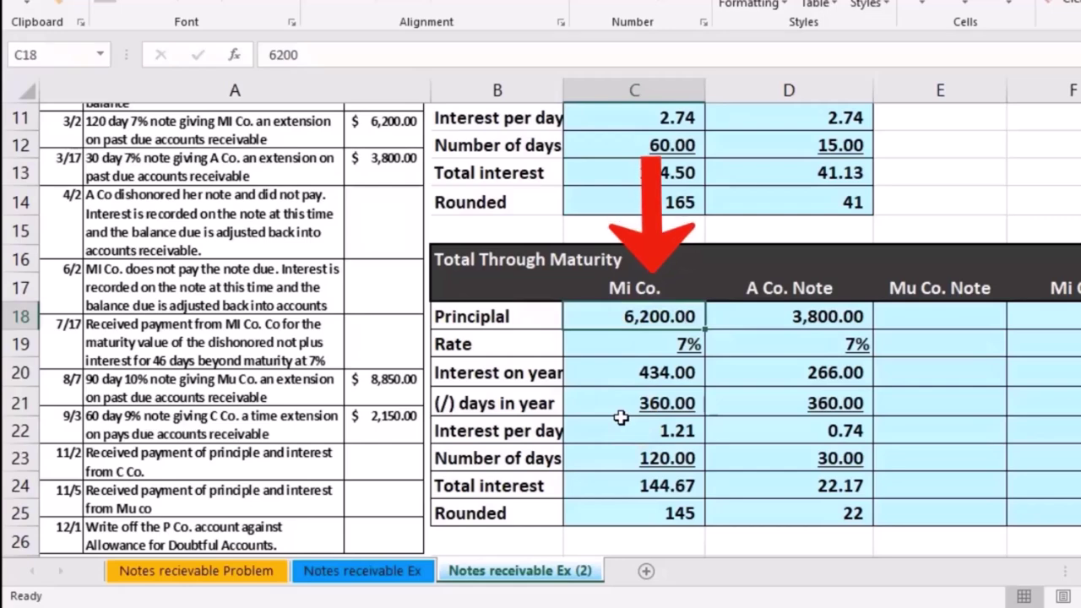
left_click(620, 509)
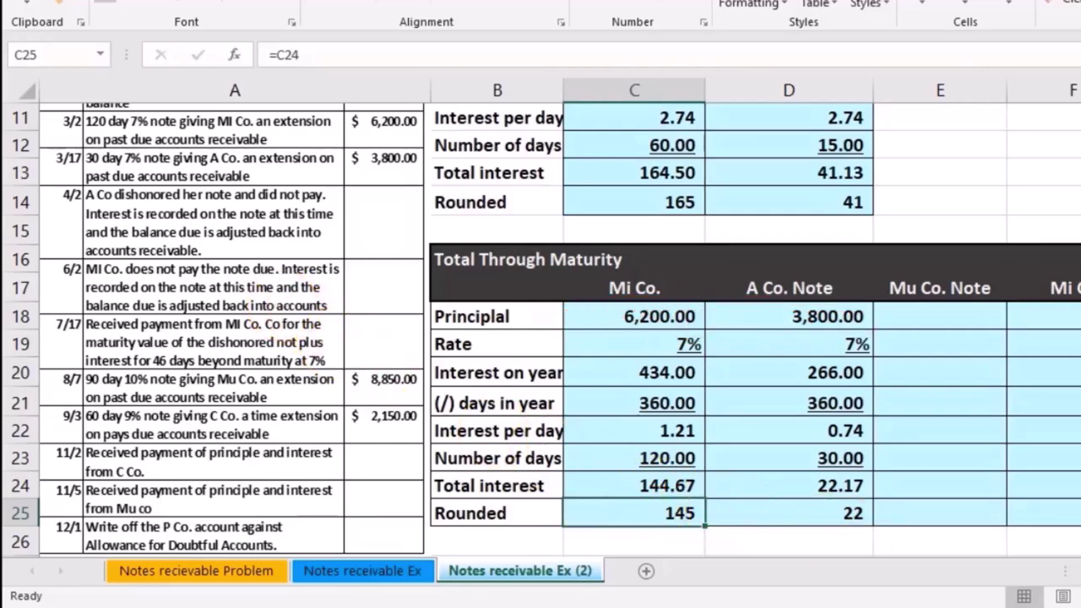
Start the next journal entry with the date 6/2 in cell I20, leaving a blank row below the 4/16 entry.
scroll(559, 319, "right", 5)
scroll(559, 318, "left", 1)
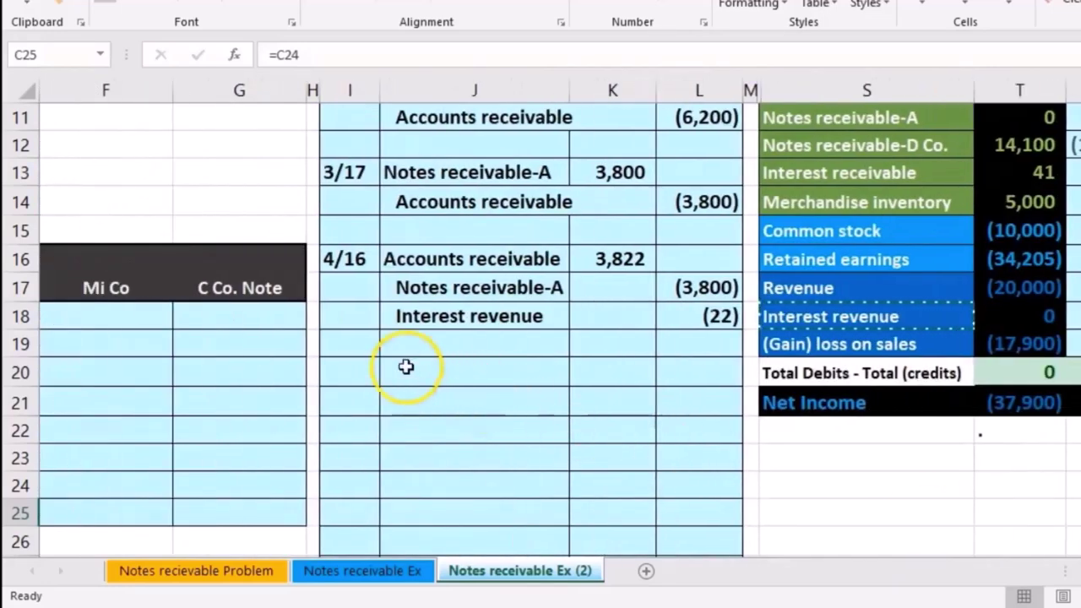
left_click(361, 339)
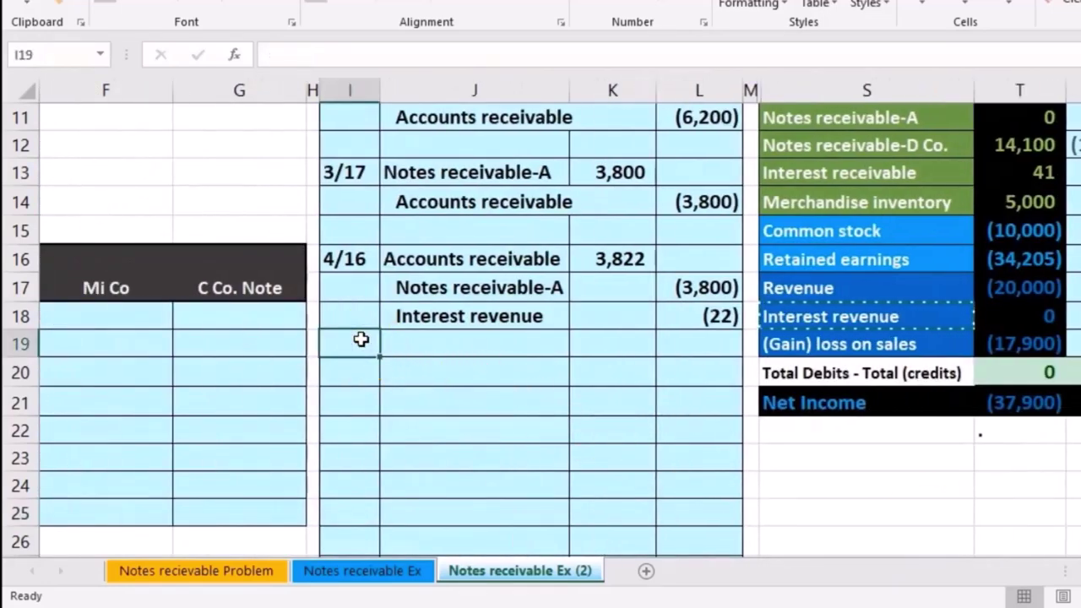
type("6/2")
key("Return")
left_click(361, 340)
key("Delete")
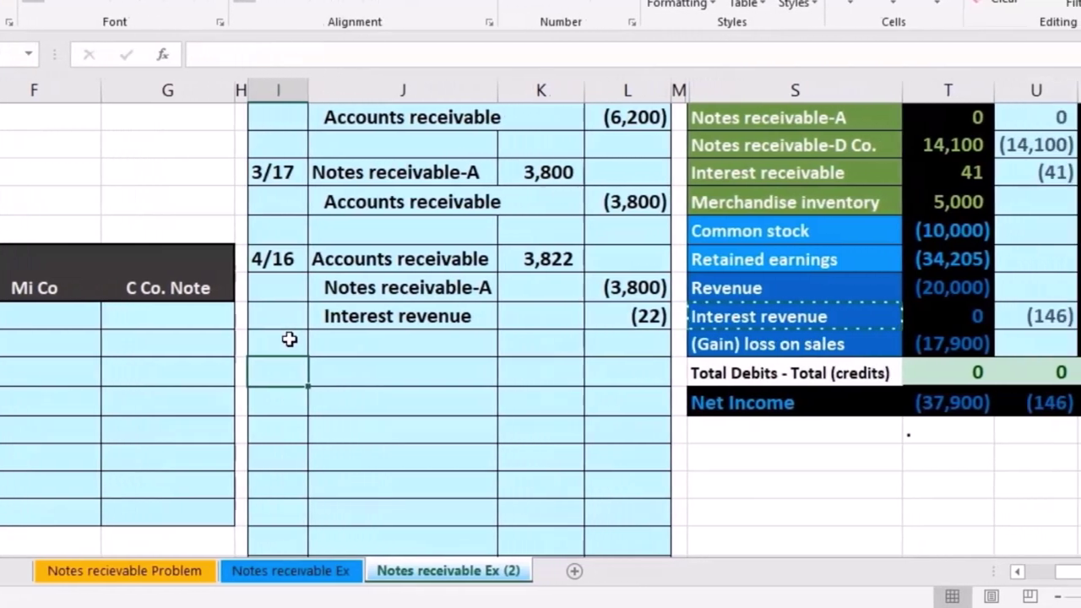
key("Return")
type("6/2")
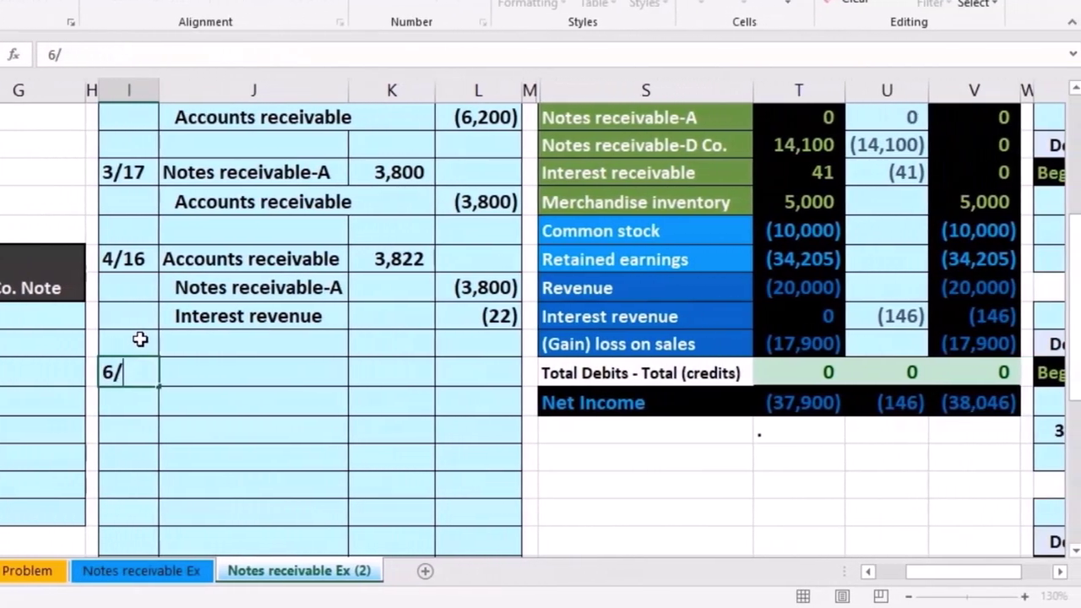
key("Return")
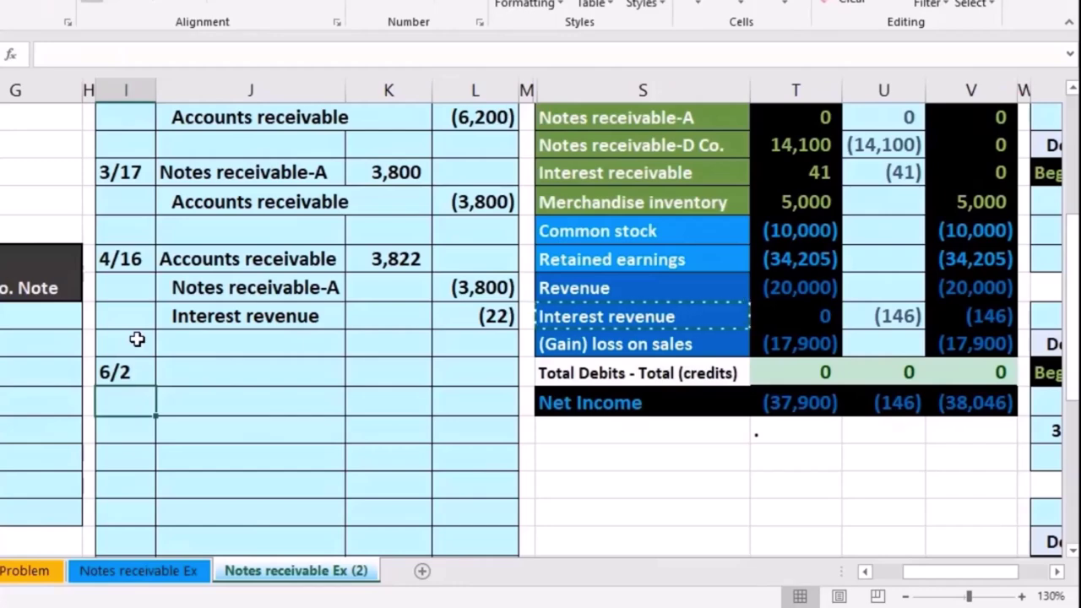
Check the ending Notes receivable-Mi Co balance in trial balance cell V9.
left_click(204, 374)
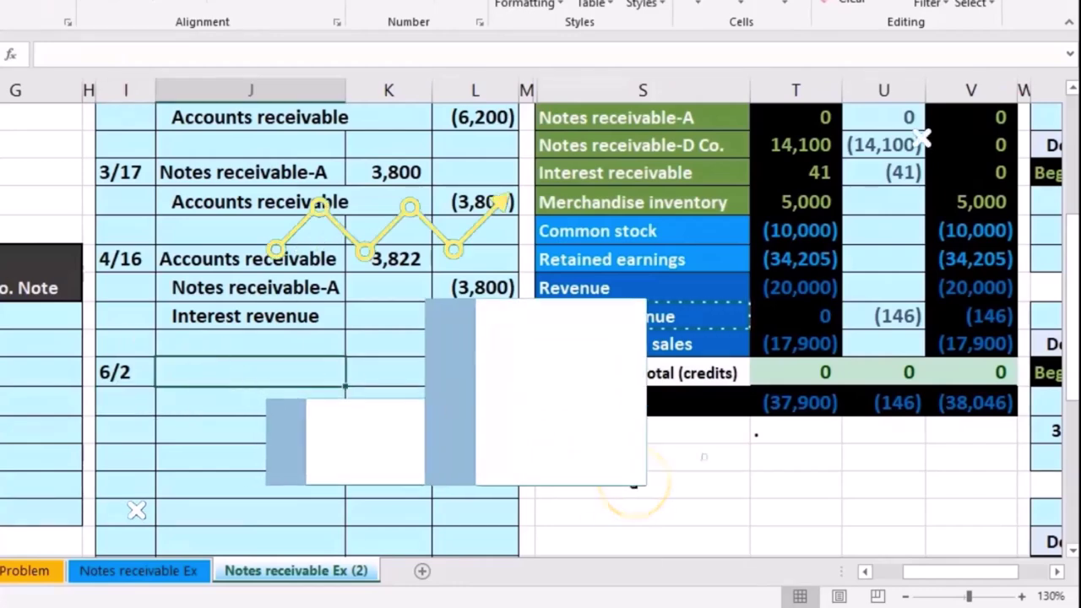
scroll(338, 338, "up", 2)
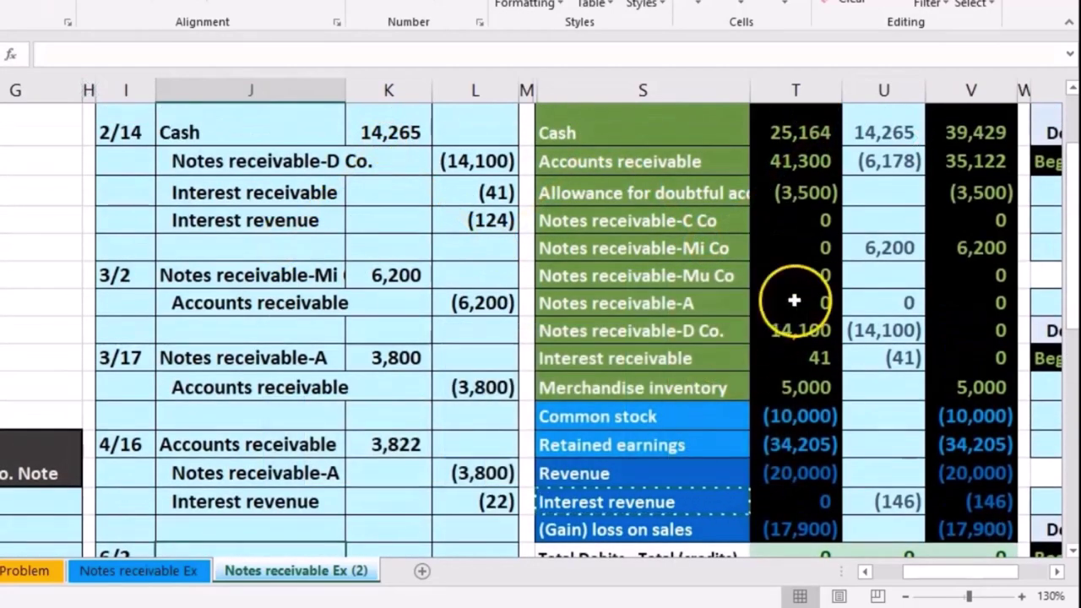
left_click(946, 250)
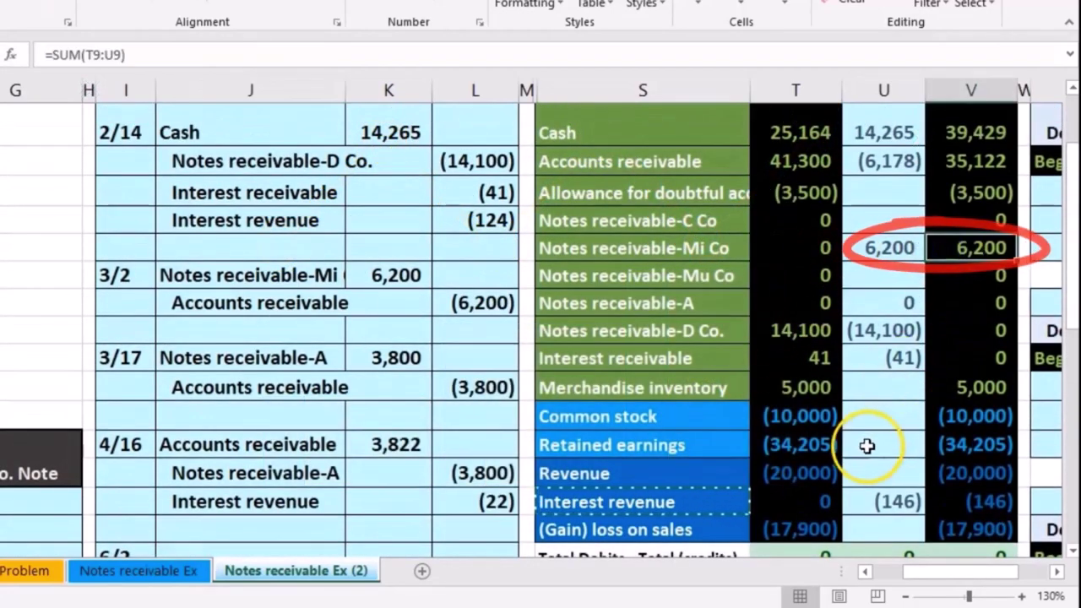
scroll(861, 449, "up", 2)
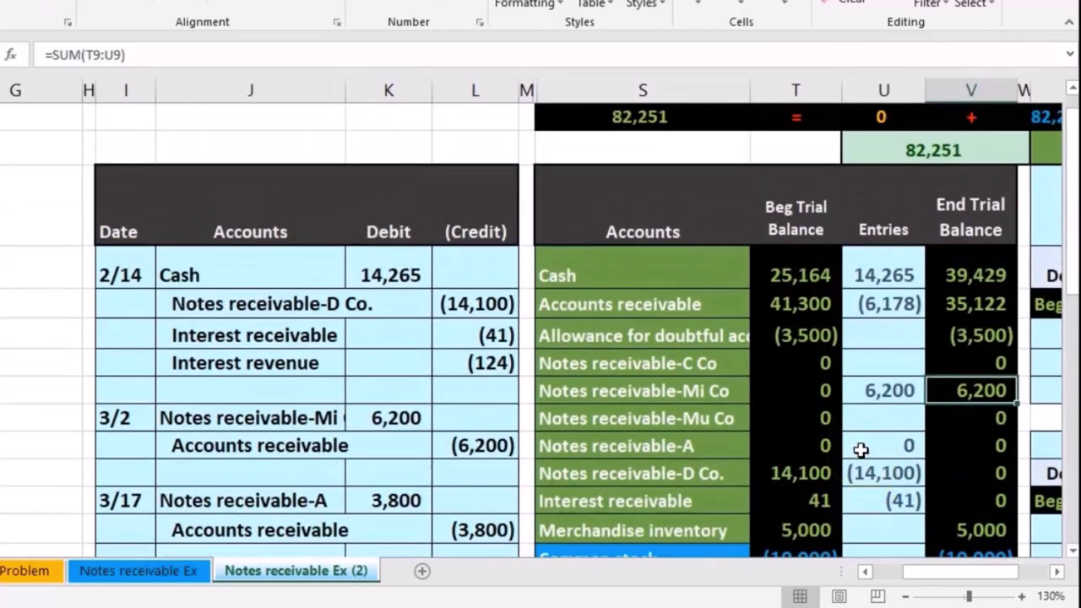
Copy the Accounts receivable account name from S6 into J20 as values only for the 6/2 entry.
left_click(658, 302)
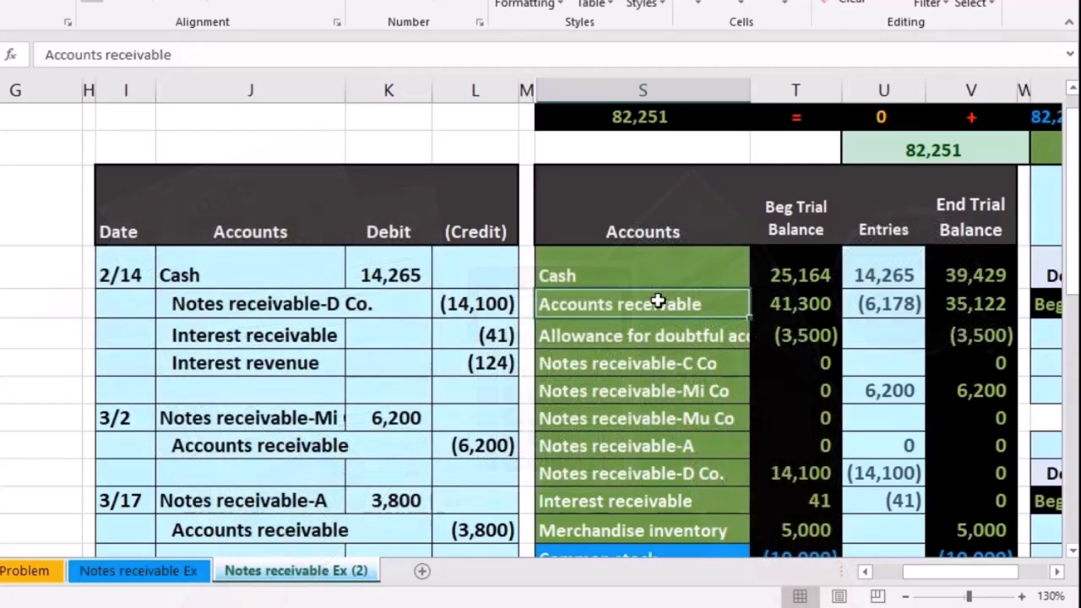
right_click(657, 303)
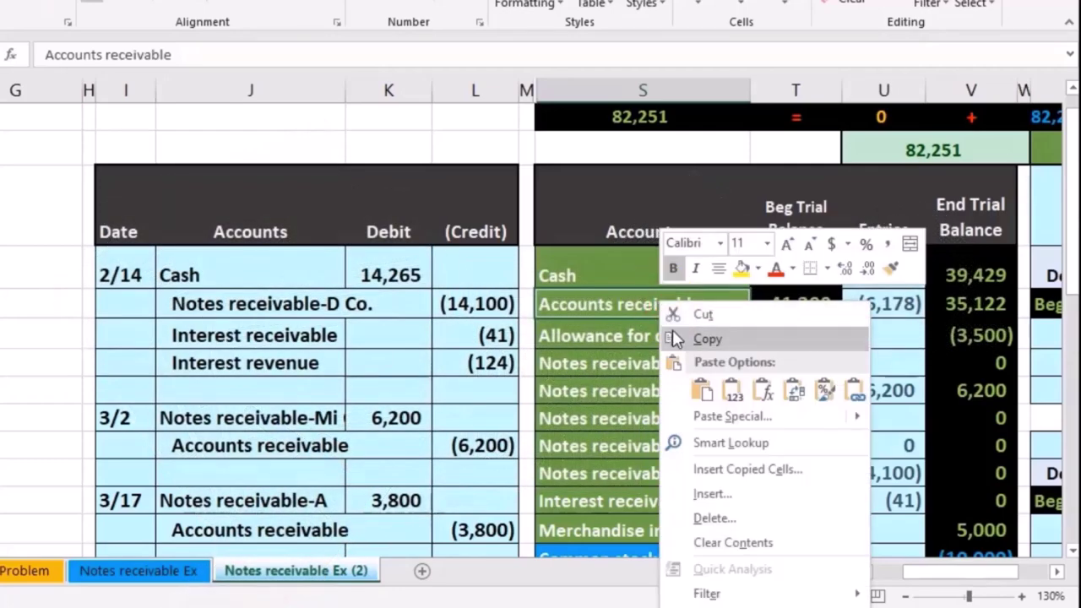
left_click(671, 332)
scroll(415, 430, "down", 4)
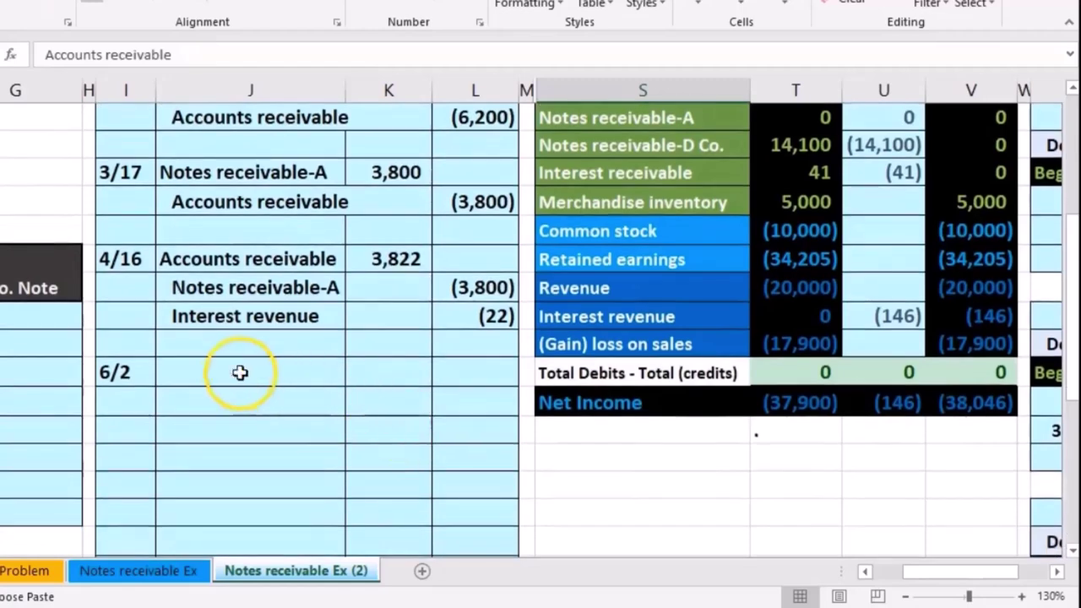
left_click(239, 372)
right_click(238, 372)
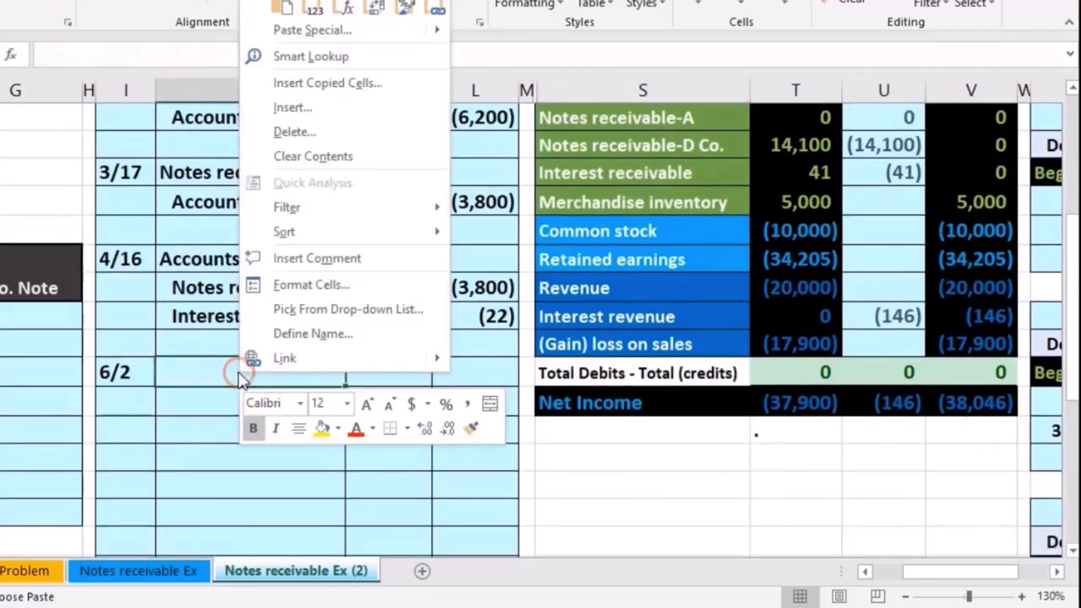
left_click(313, 12)
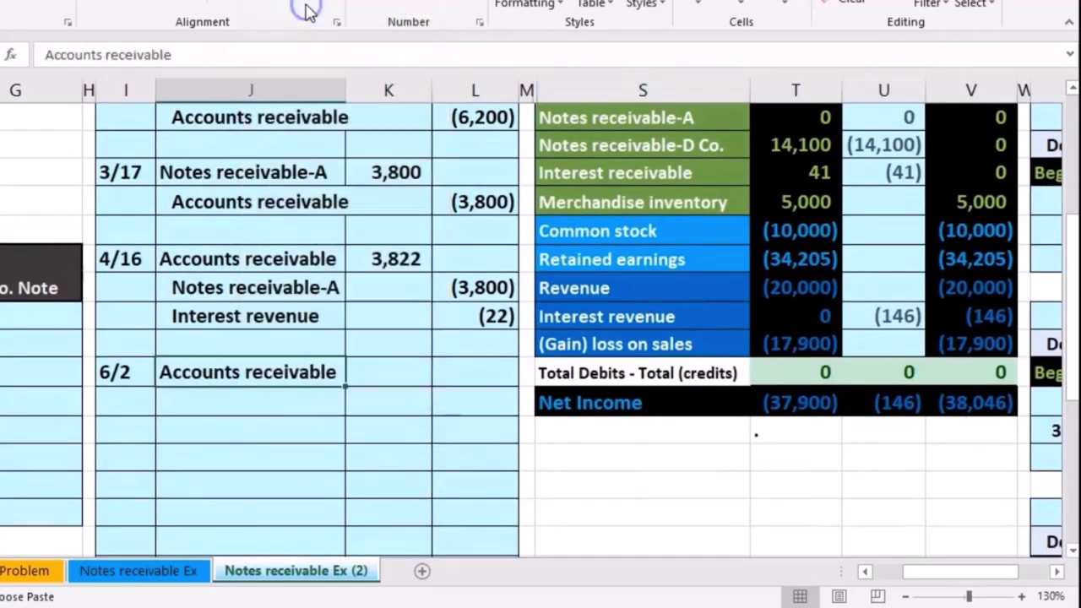
Enter the 6/2 Accounts receivable debit in K20 as =6200+145, combining Mi Co.'s principal and rounded interest.
left_click(413, 363)
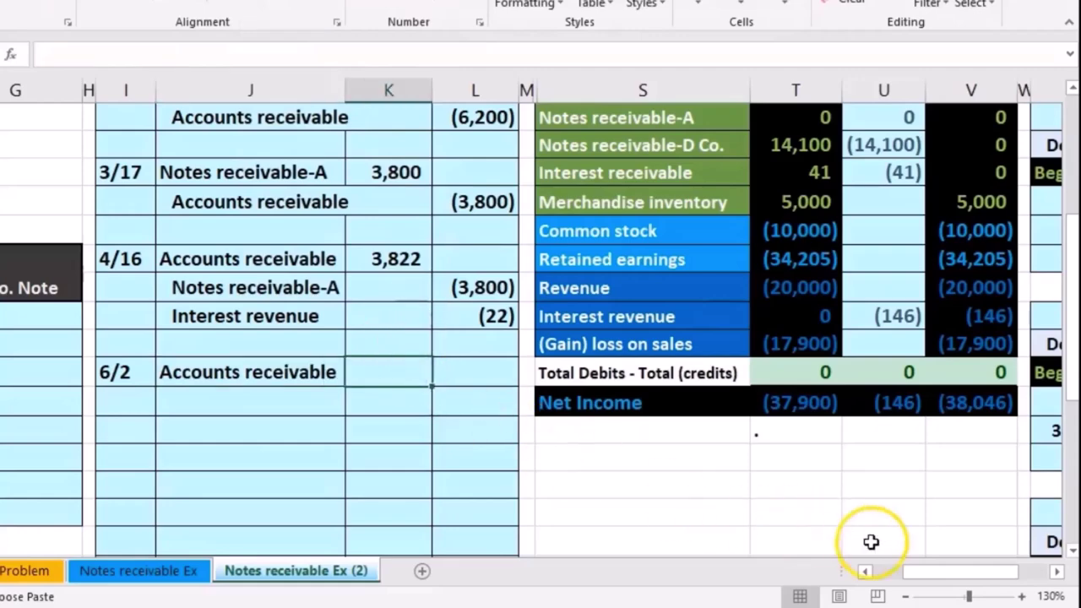
left_click_drag(935, 580, 890, 579)
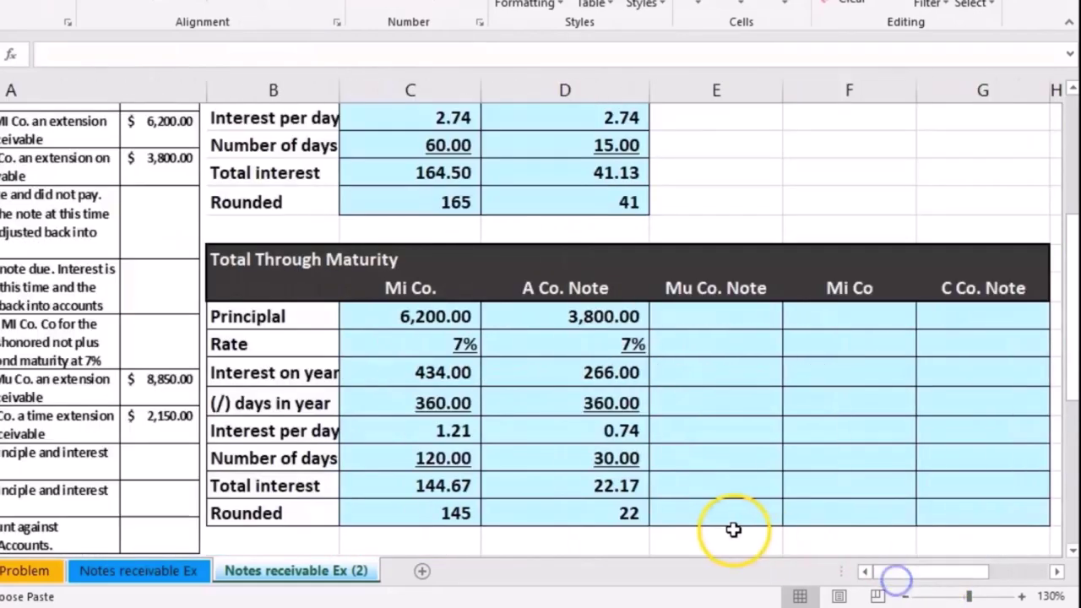
scroll(731, 525, "down", 1)
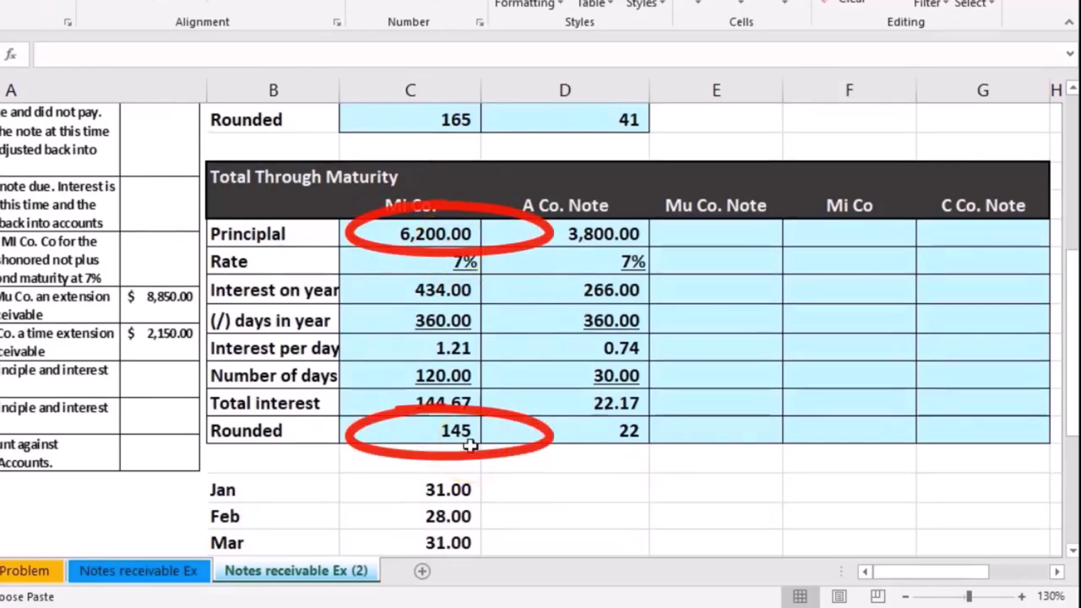
left_click_drag(902, 579, 917, 578)
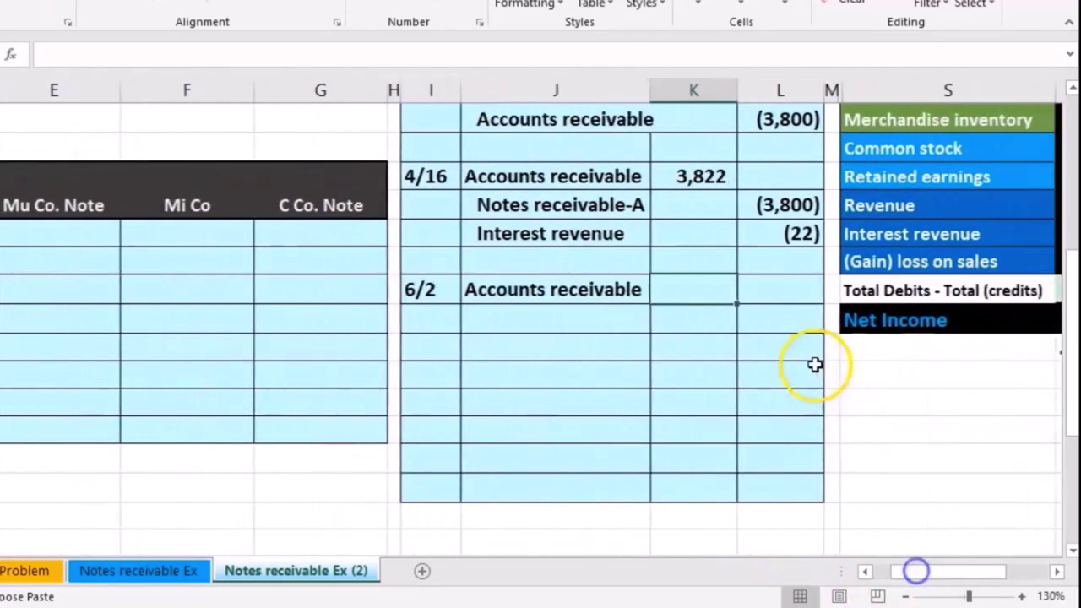
type("=6200+145")
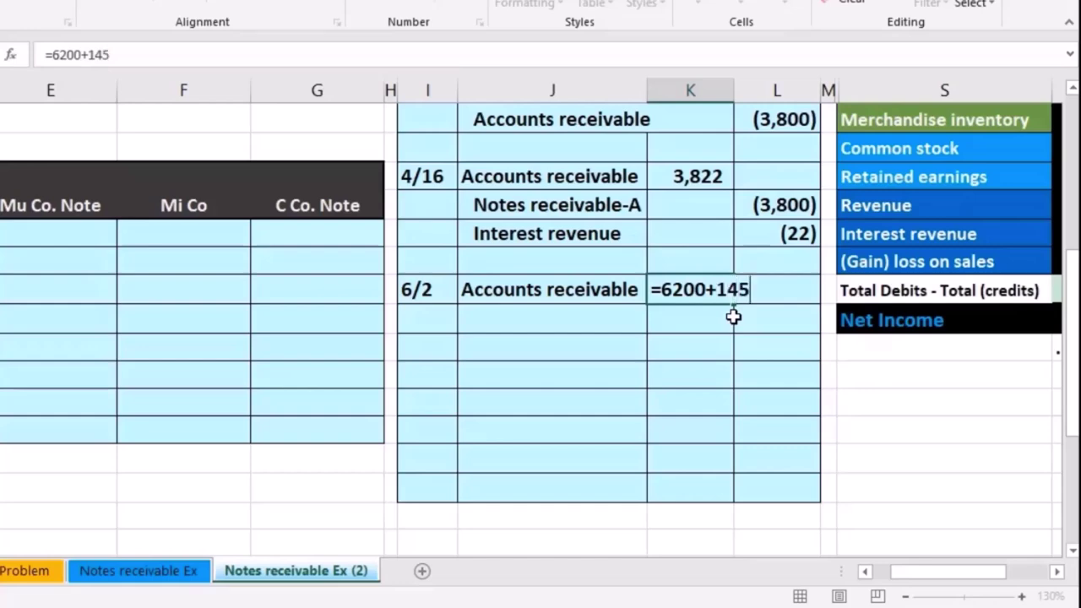
key("Return")
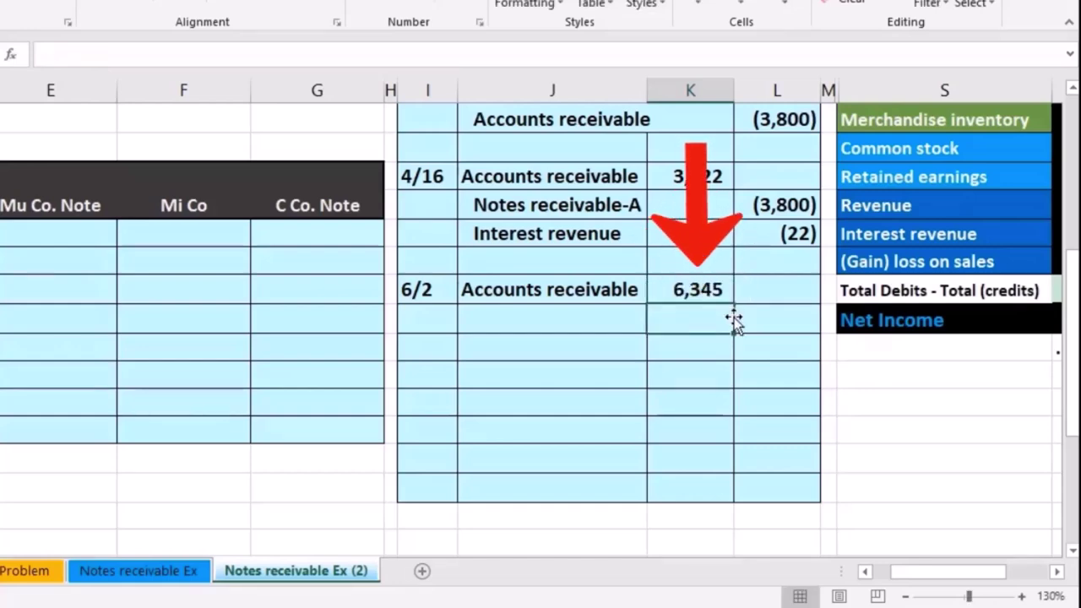
Review the 6/2 Accounts receivable debit line and the Notes receivable-Mi Co row of the trial balance.
left_click(1055, 572)
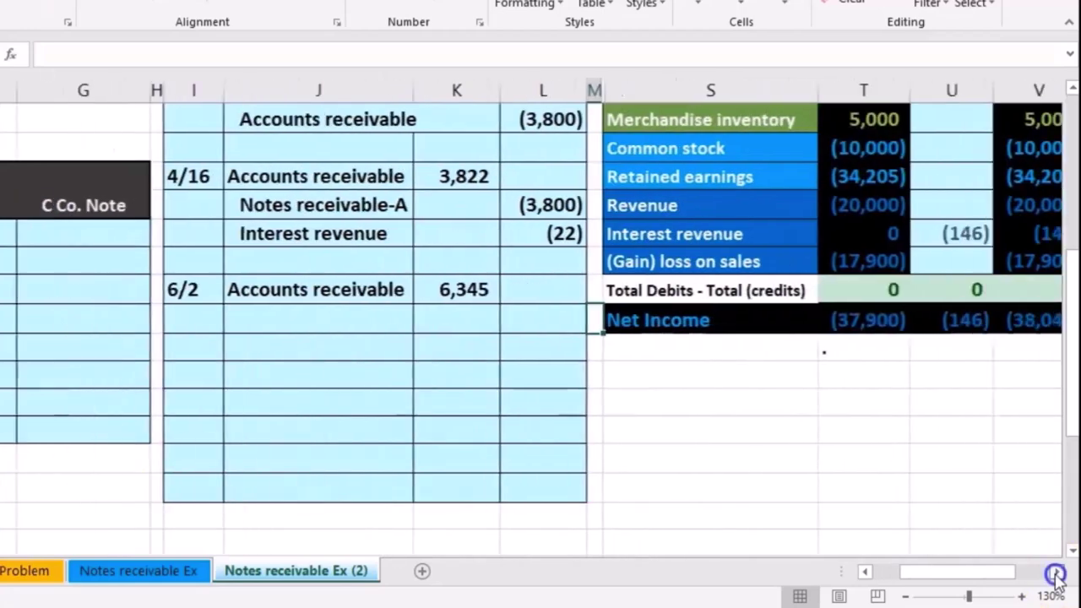
left_click_drag(150, 290, 234, 293)
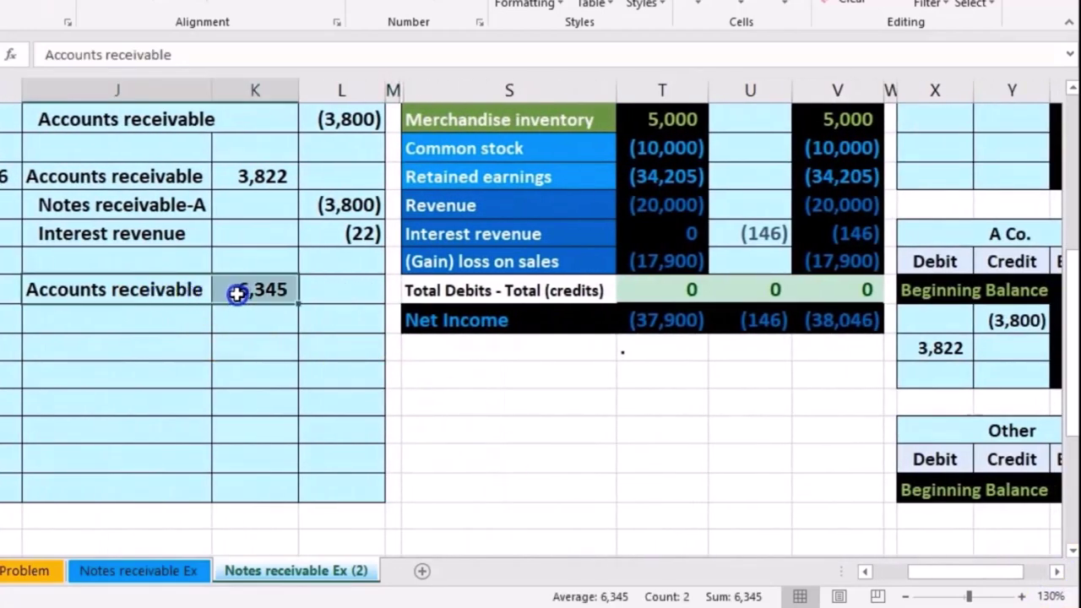
left_click(538, 424)
scroll(541, 430, "up", 3)
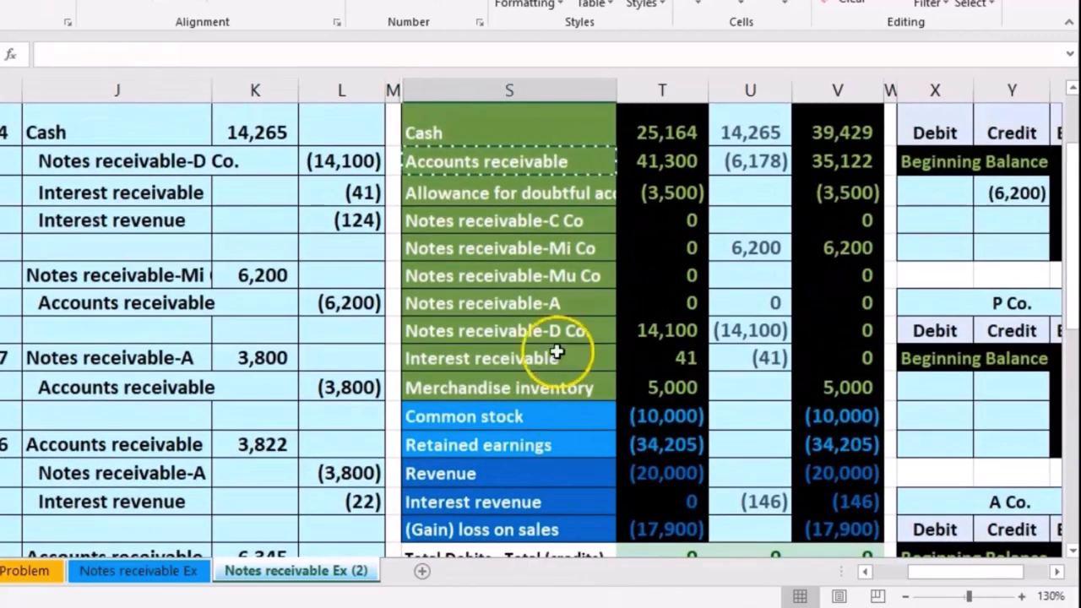
left_click_drag(499, 247, 815, 248)
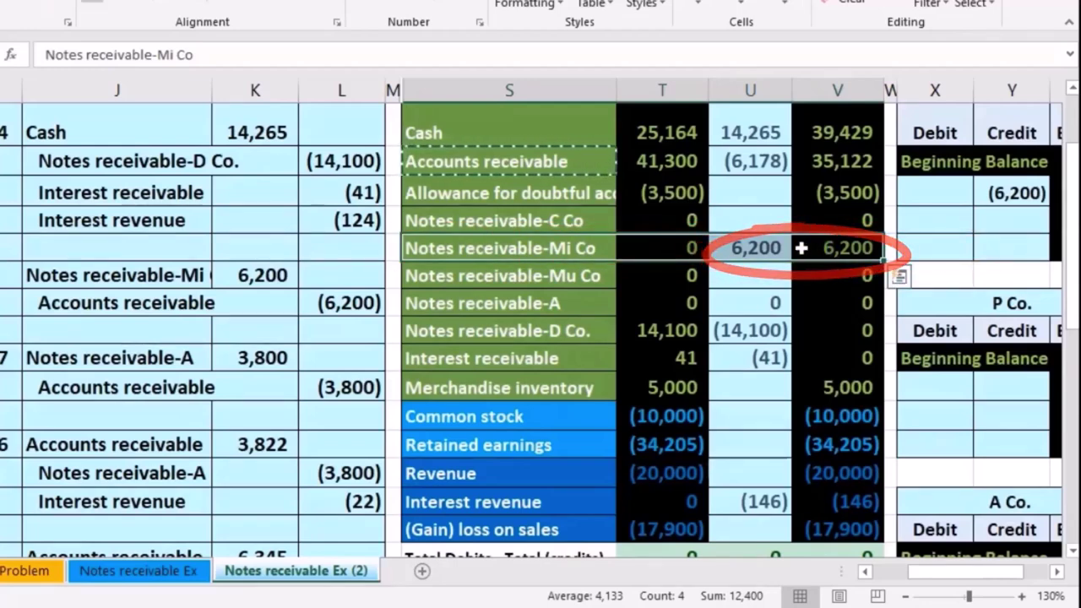
Copy the Notes receivable-Mi Co account name from S9 into J21 as values only for the 6/2 entry.
left_click(551, 246)
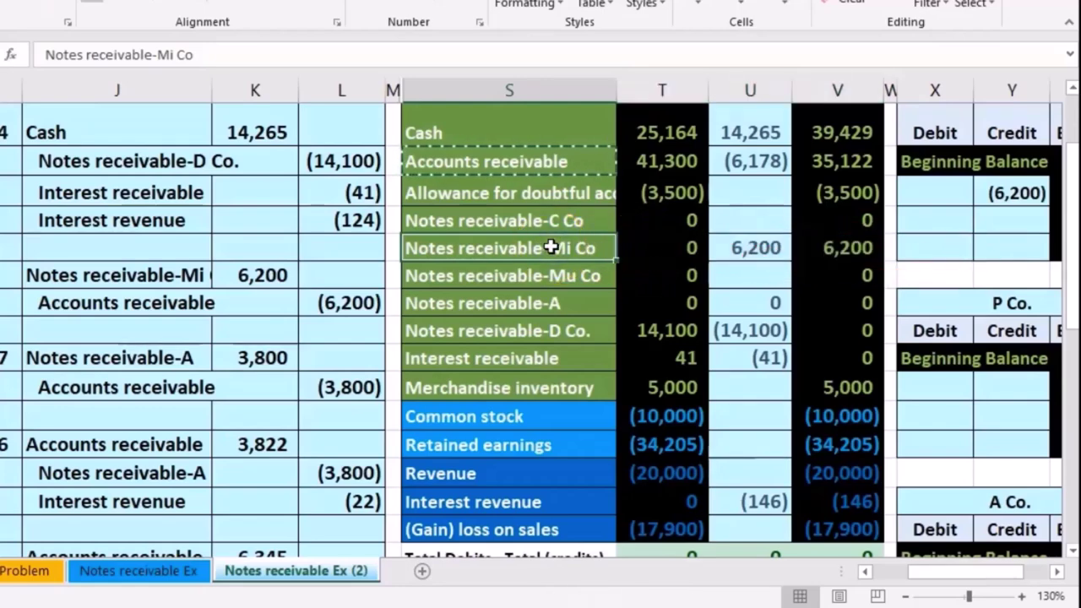
right_click(550, 246)
left_click(577, 275)
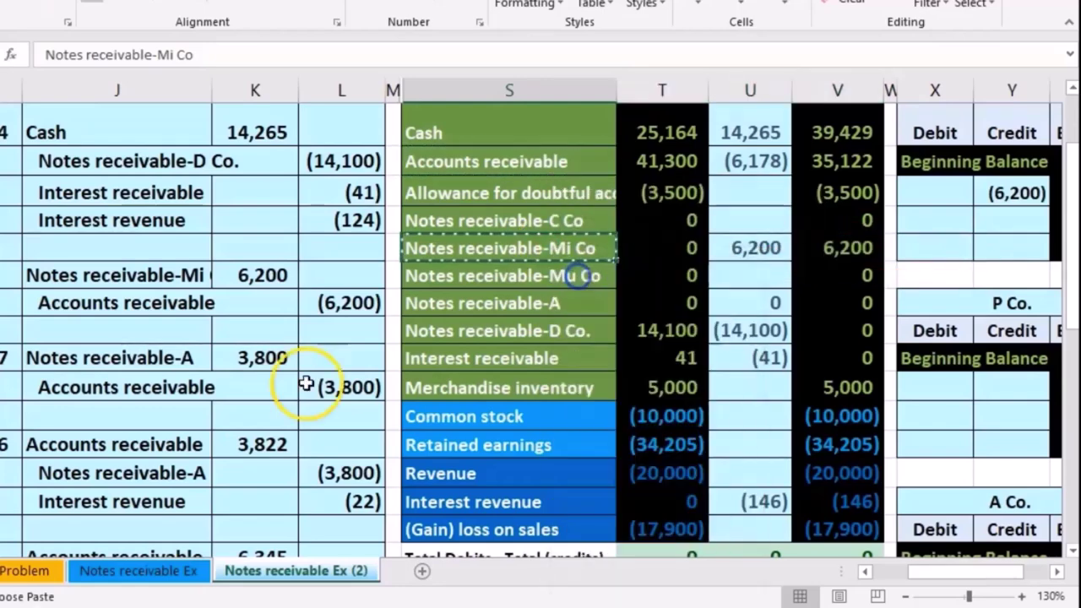
scroll(259, 420, "down", 1)
left_click(120, 483)
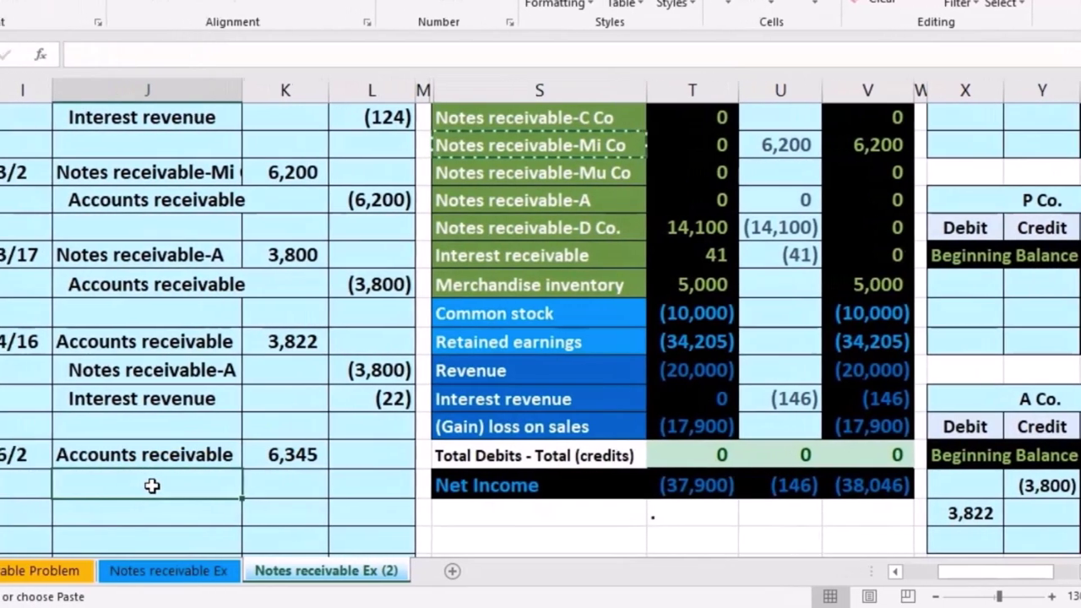
right_click(152, 486)
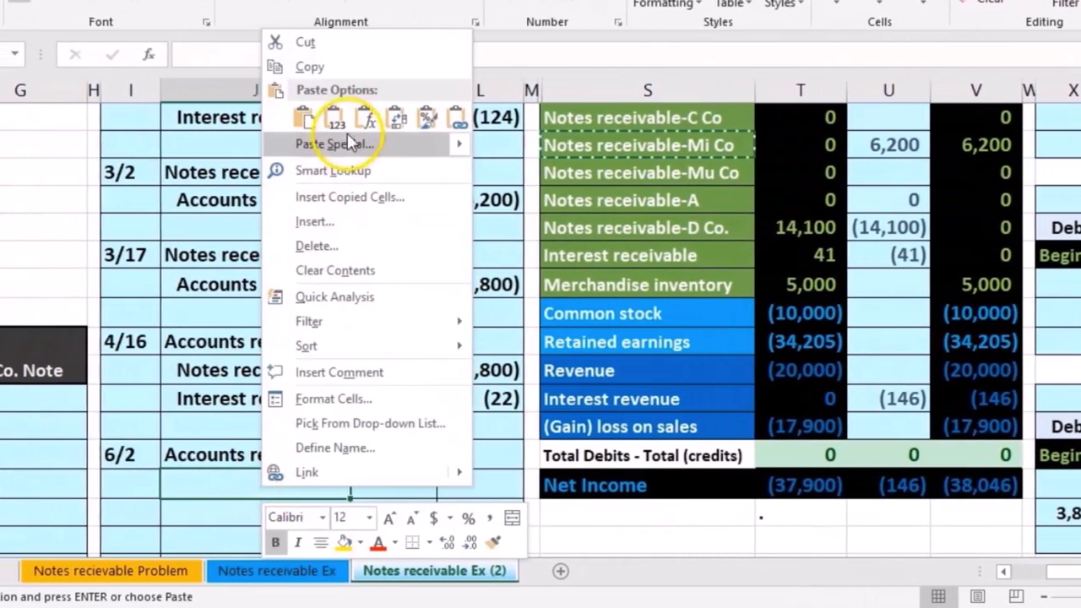
left_click(233, 120)
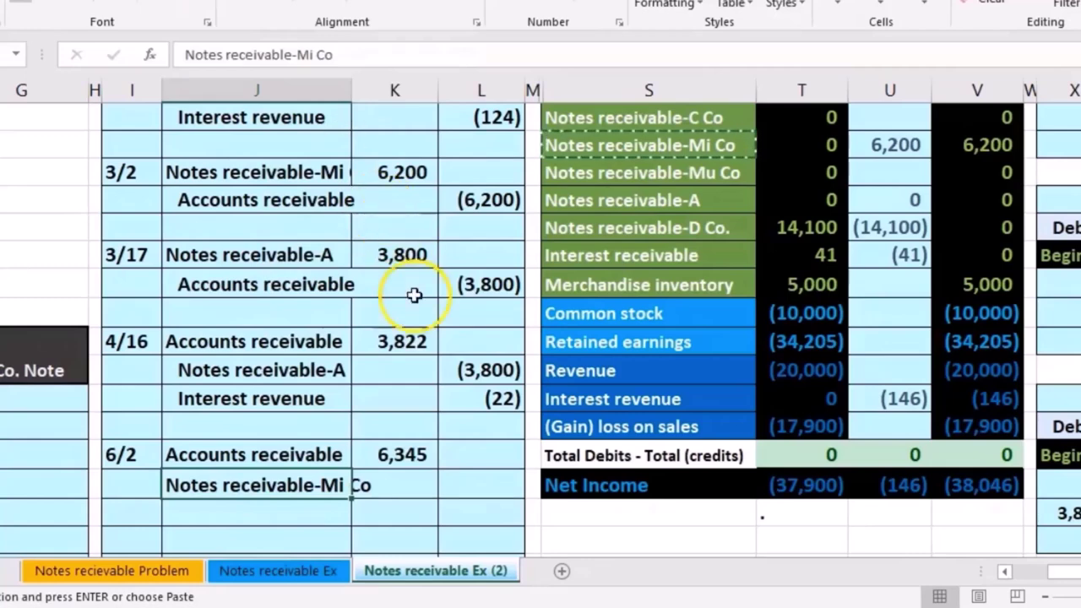
Enter the 6/2 Notes receivable-Mi Co credit of -6200 in L21.
left_click(472, 483)
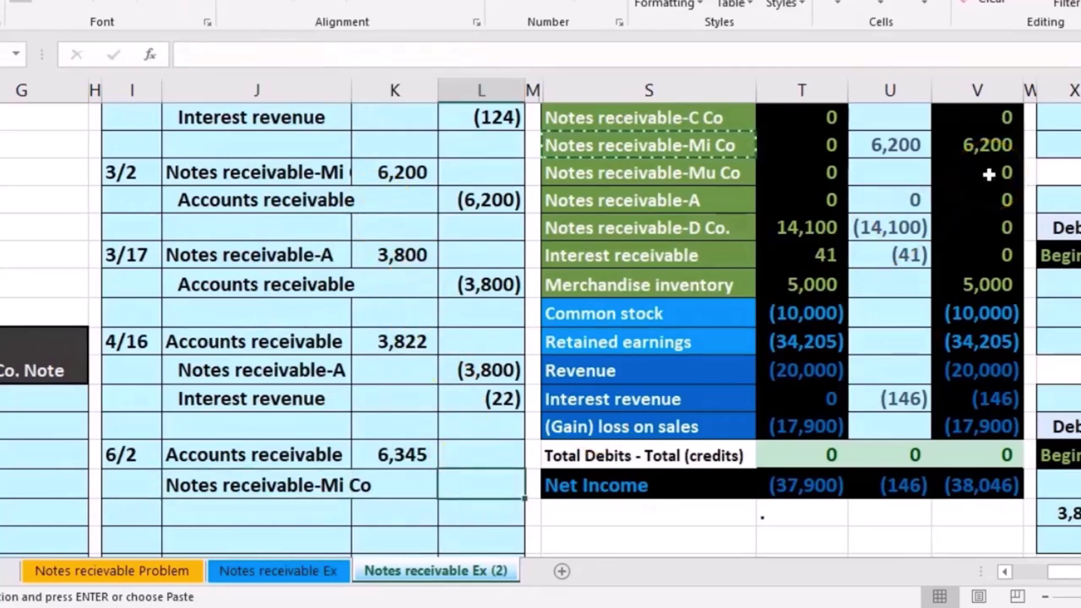
type("-6200")
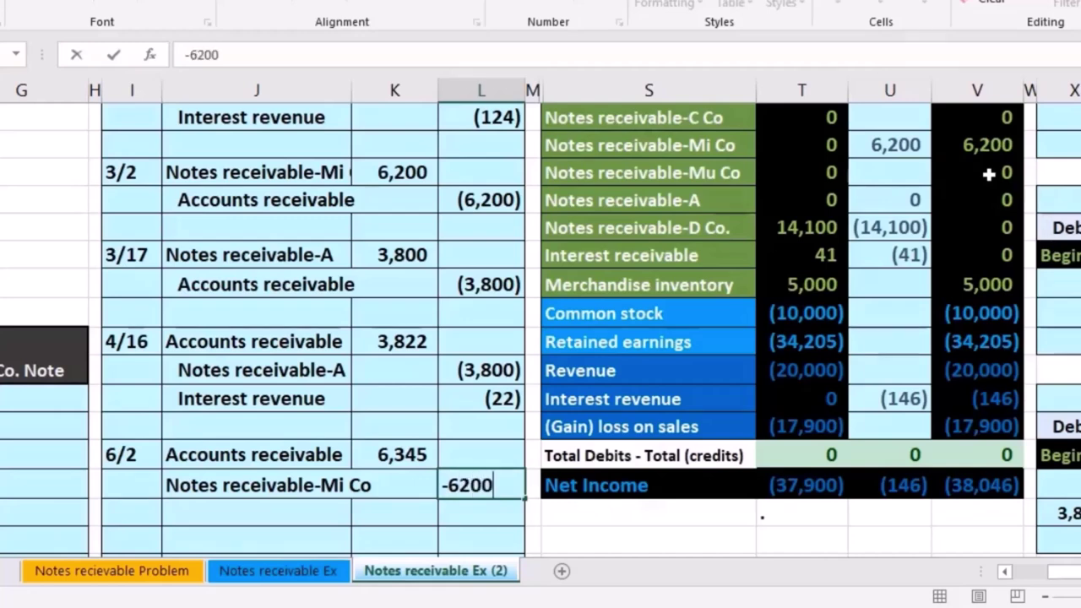
key("Return")
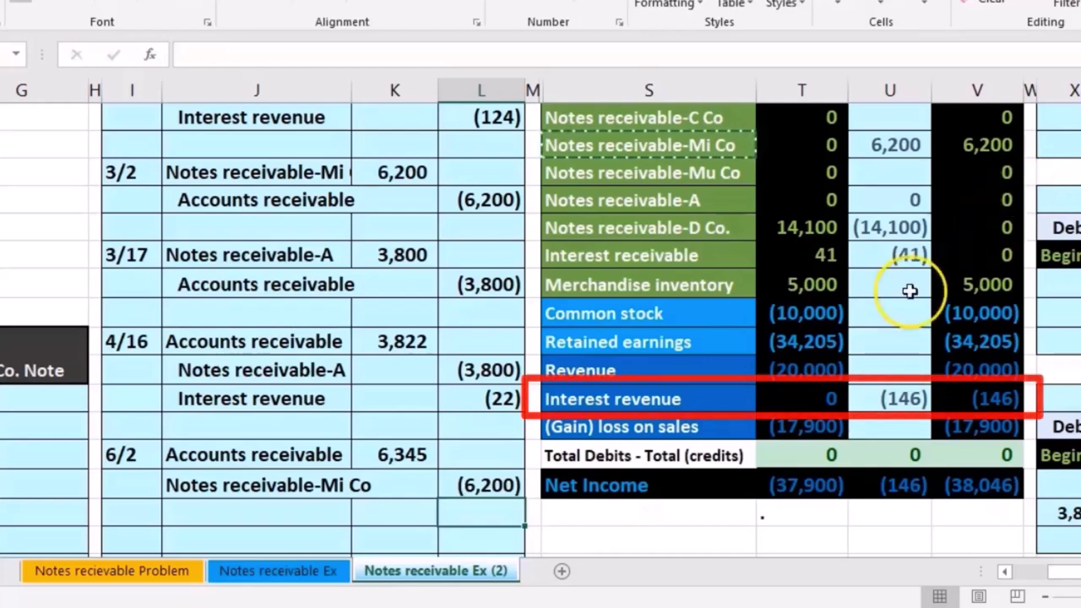
Review the trial balance's Interest revenue row and Mi Co.'s rounded interest in the Total Through Maturity table.
left_click_drag(749, 398, 900, 400)
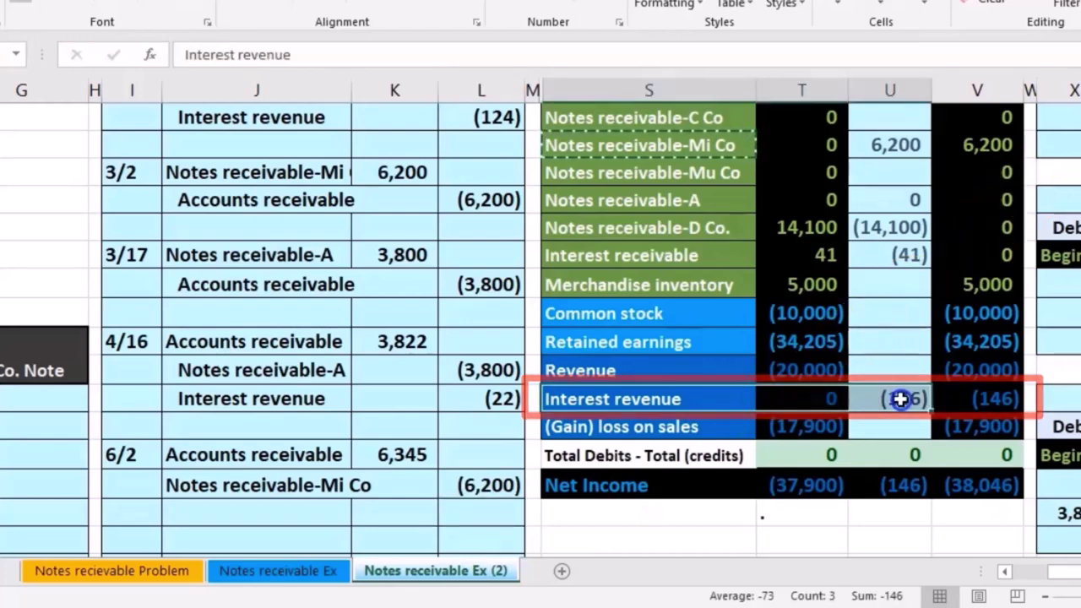
left_click(483, 512)
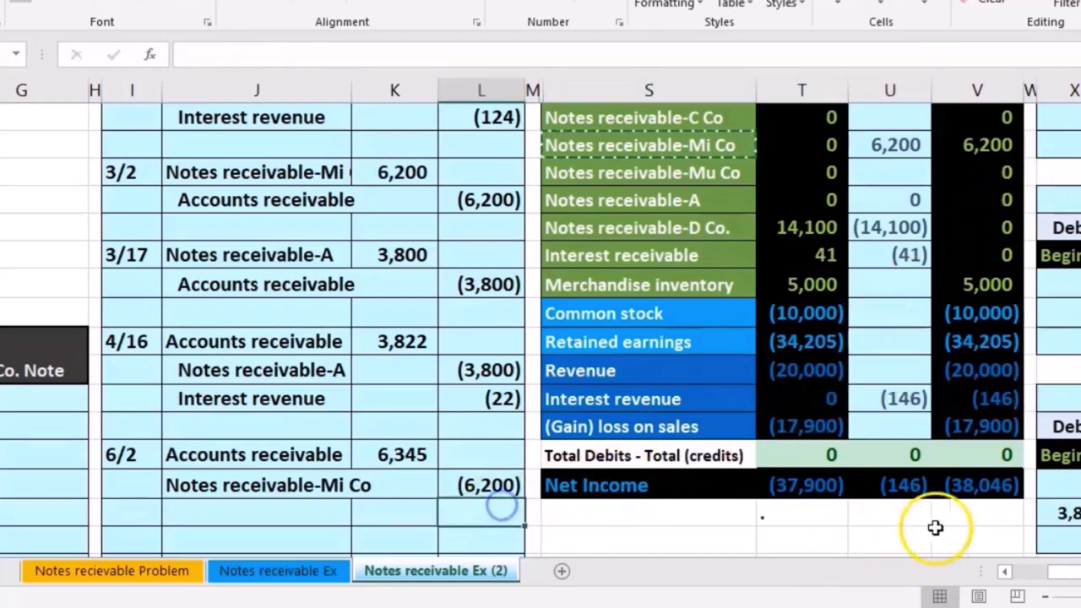
left_click_drag(1077, 576, 856, 535)
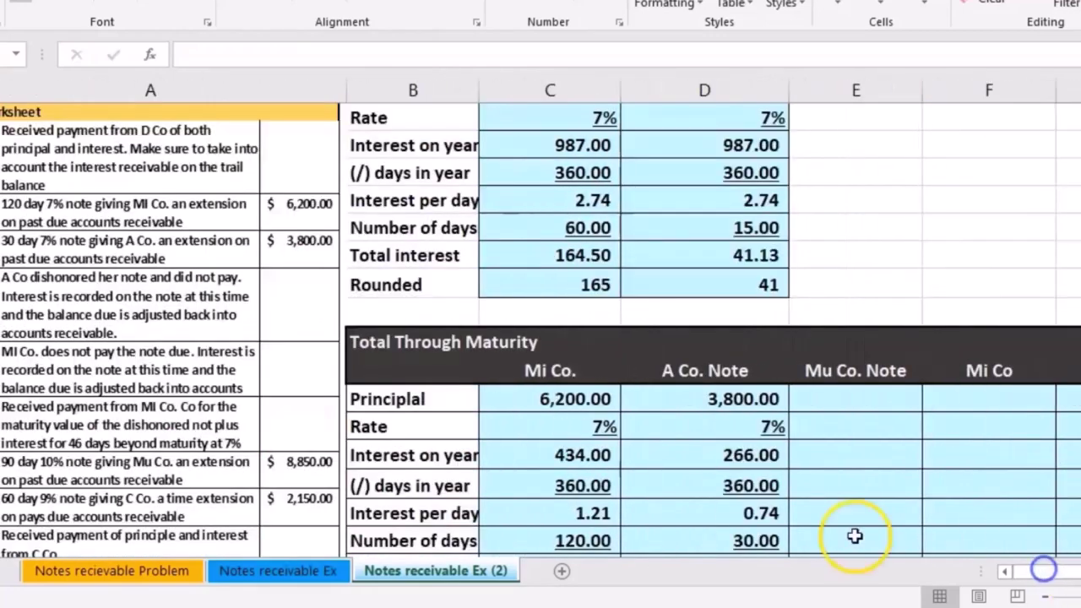
scroll(792, 513, "down", 1)
left_click(579, 513)
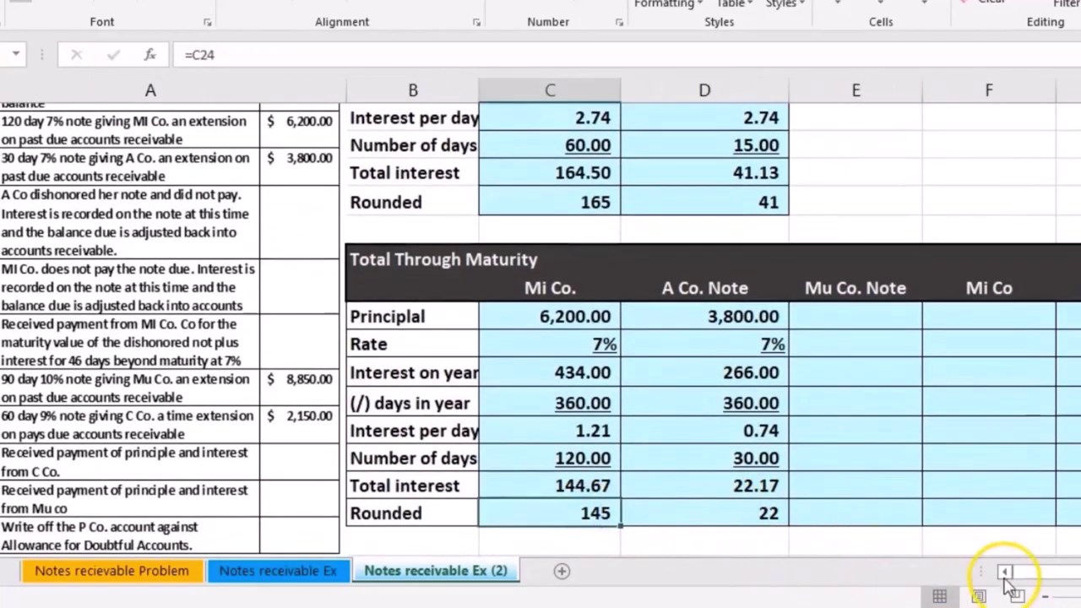
left_click_drag(1041, 582, 1041, 589)
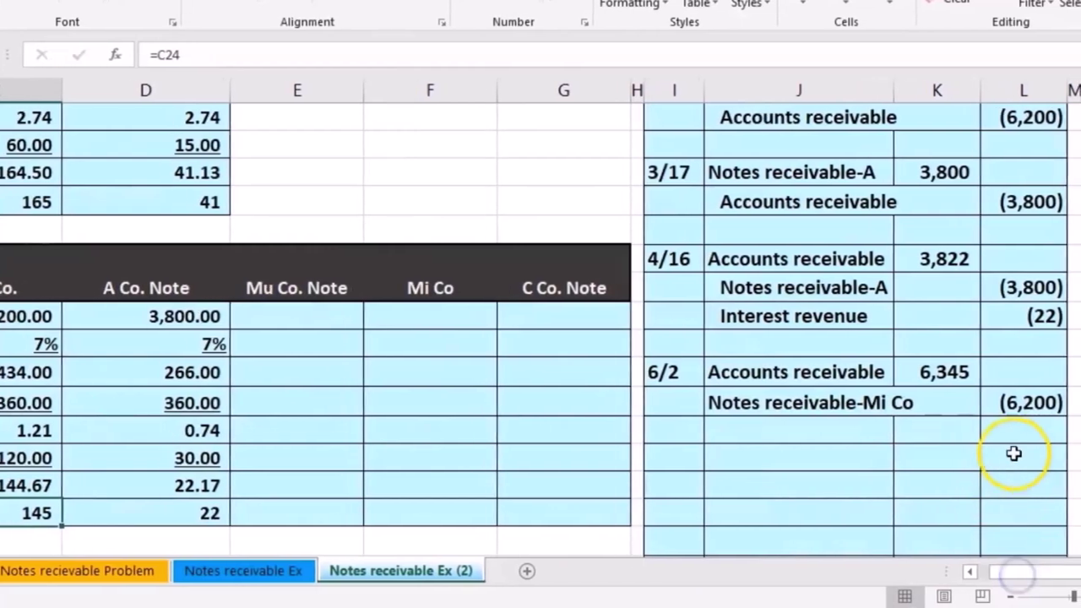
Enter the 6/2 interest credit in L22 as the balancing formula -SUM(K20:L21).
left_click(1012, 436)
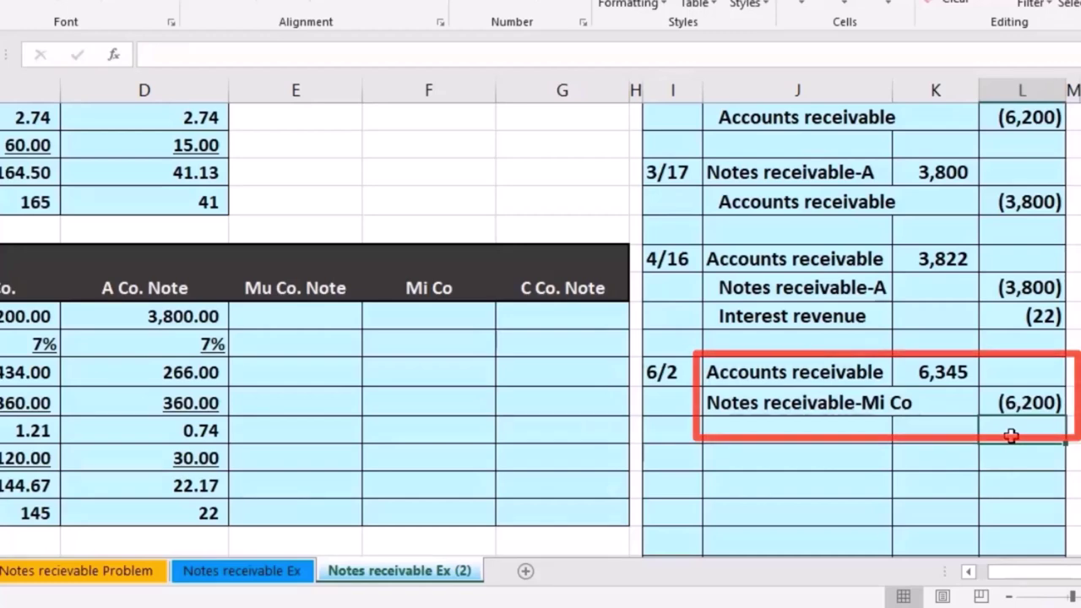
type("-")
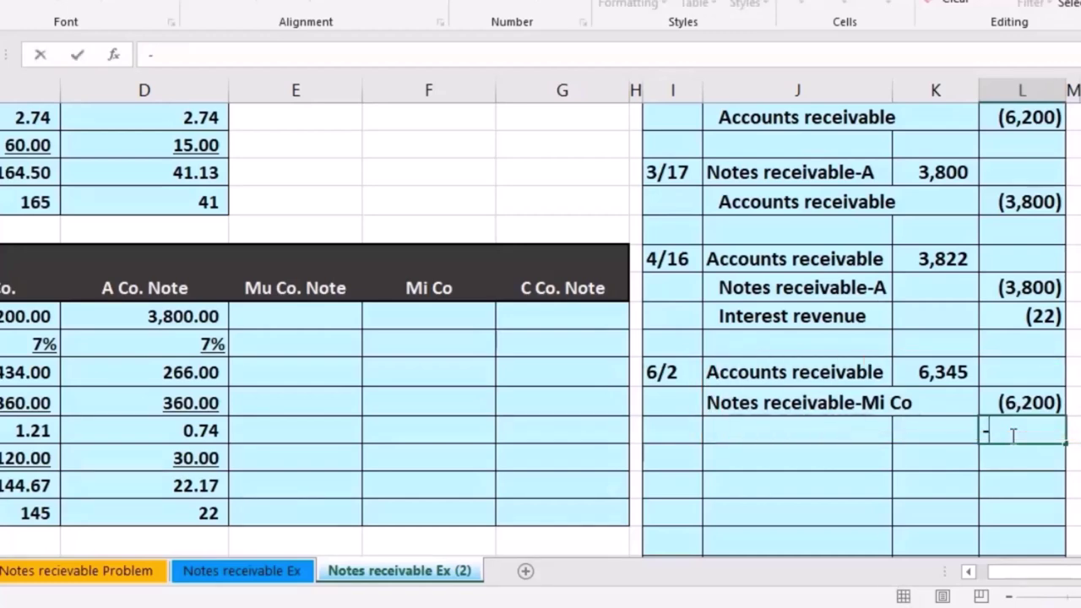
type("sum")
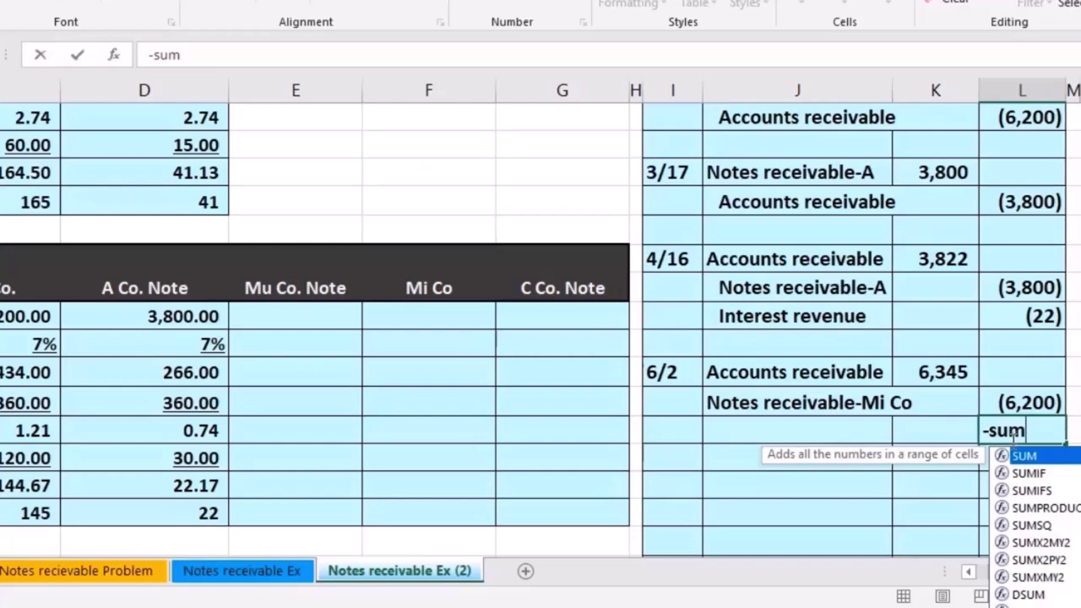
double_click(1014, 457)
left_click_drag(987, 384, 1015, 402)
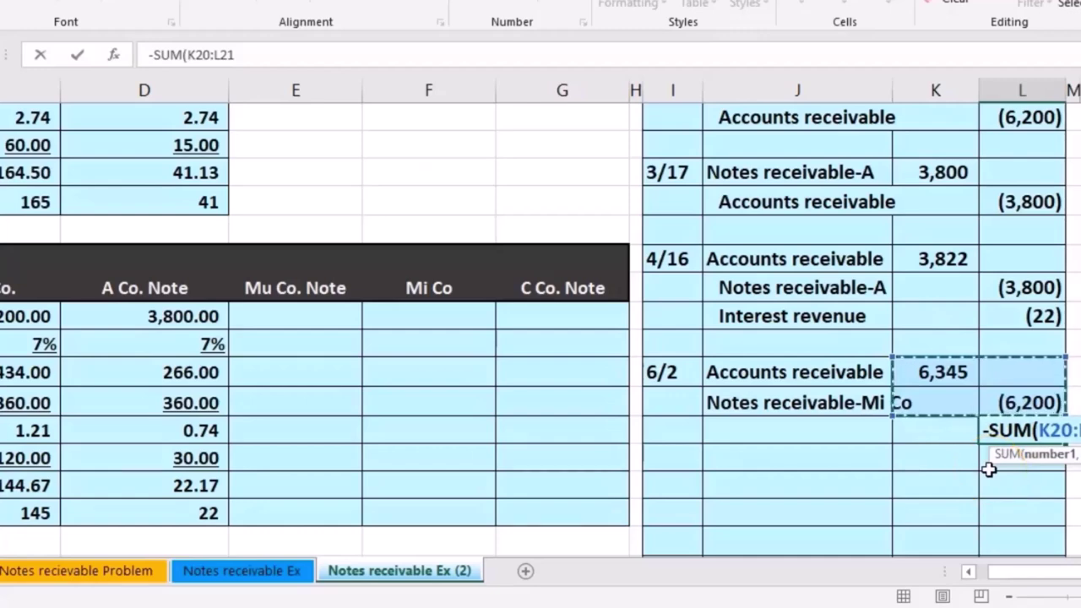
key("Return")
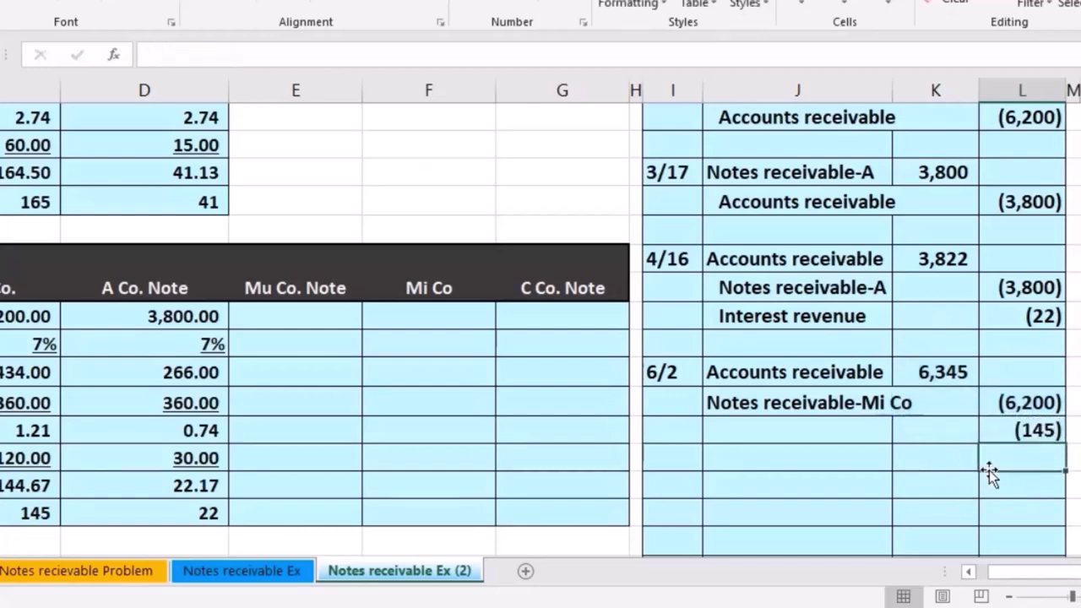
Copy the Interest revenue account name from S18 into J22 as values only for the 6/2 entry.
scroll(1044, 572, "right", 5)
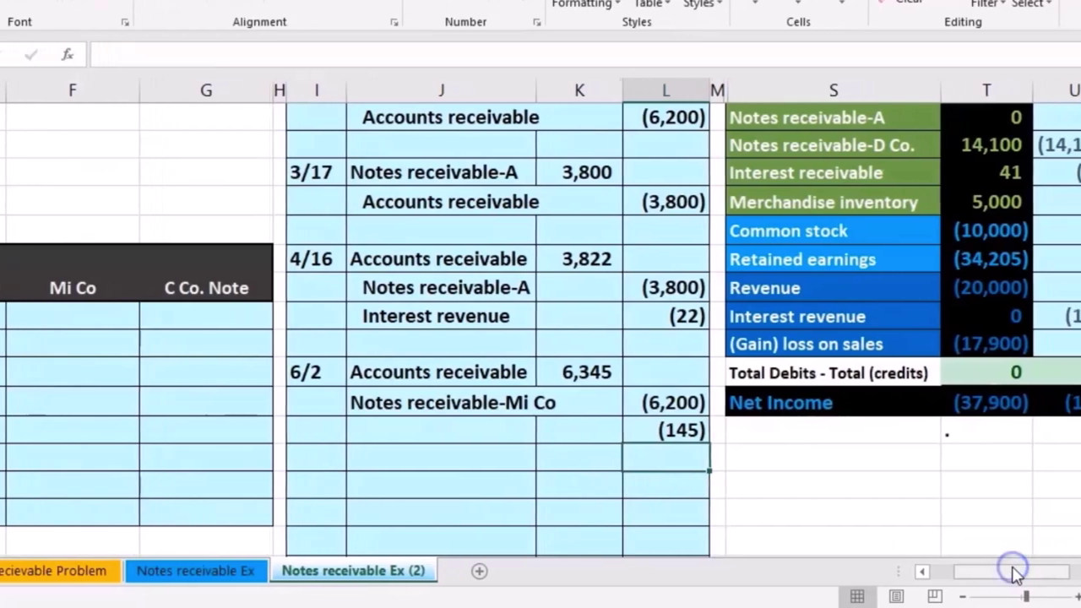
left_click(851, 318)
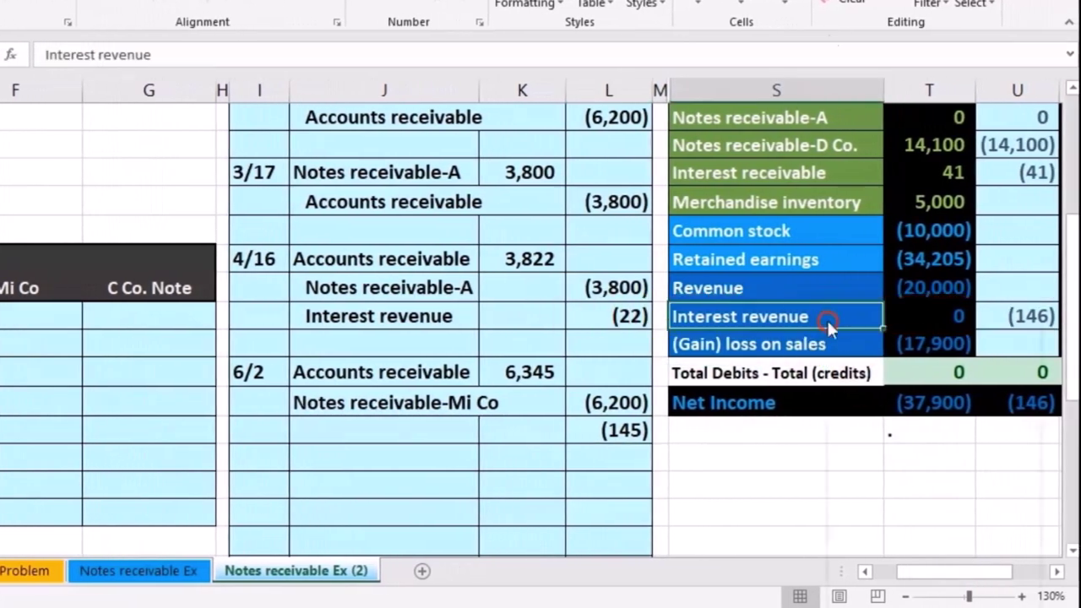
right_click(827, 319)
left_click(844, 360)
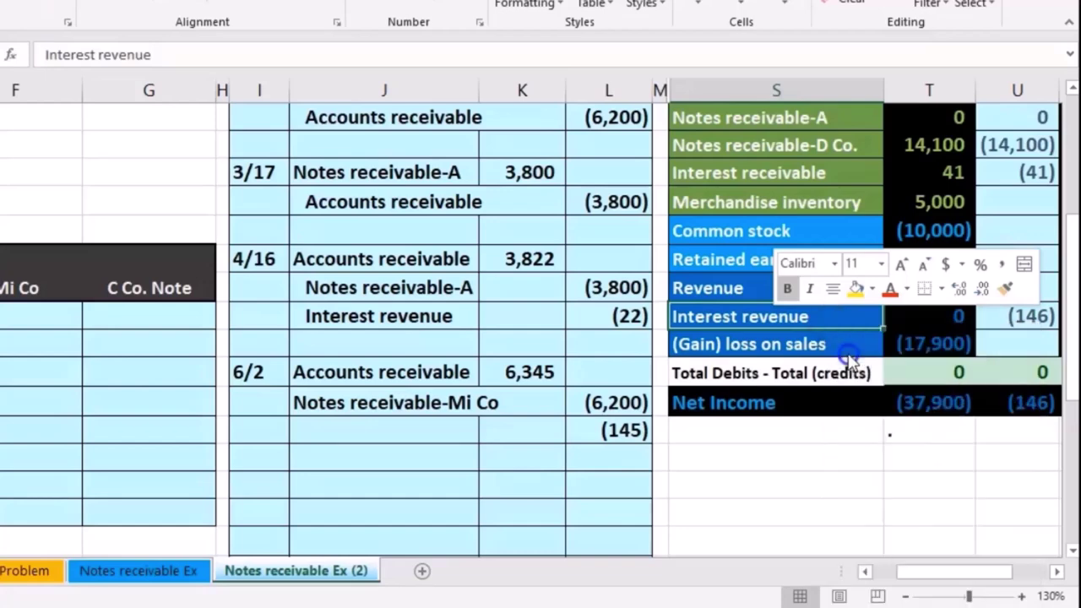
left_click(423, 435)
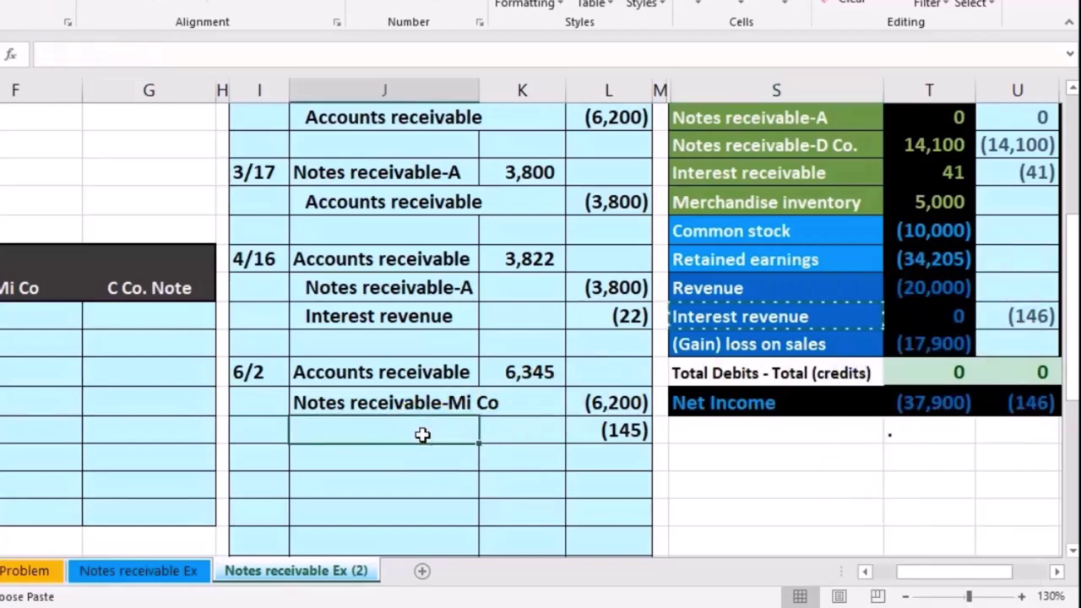
right_click(423, 435)
left_click(495, 66)
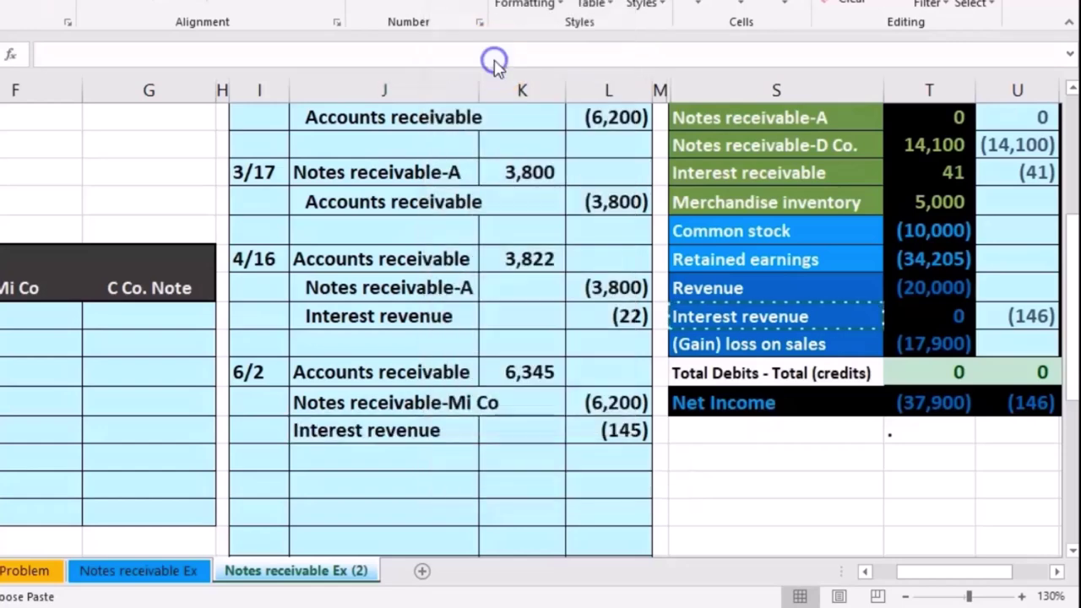
Indent the 6/2 credit account names, Notes receivable-Mi Co and Interest revenue, in J21:J22.
left_click_drag(415, 404, 414, 425)
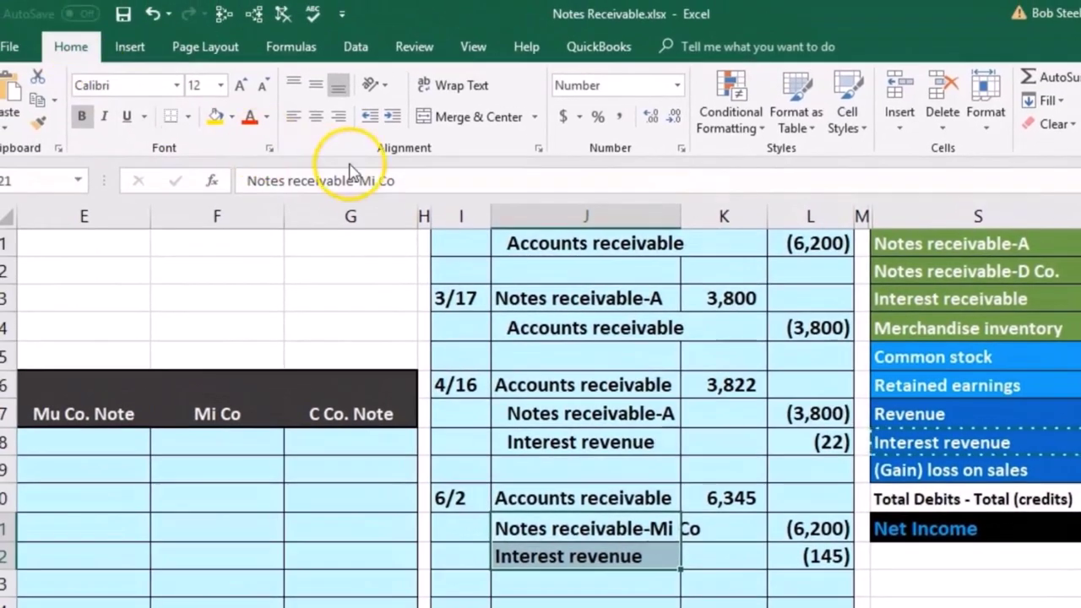
left_click(390, 118)
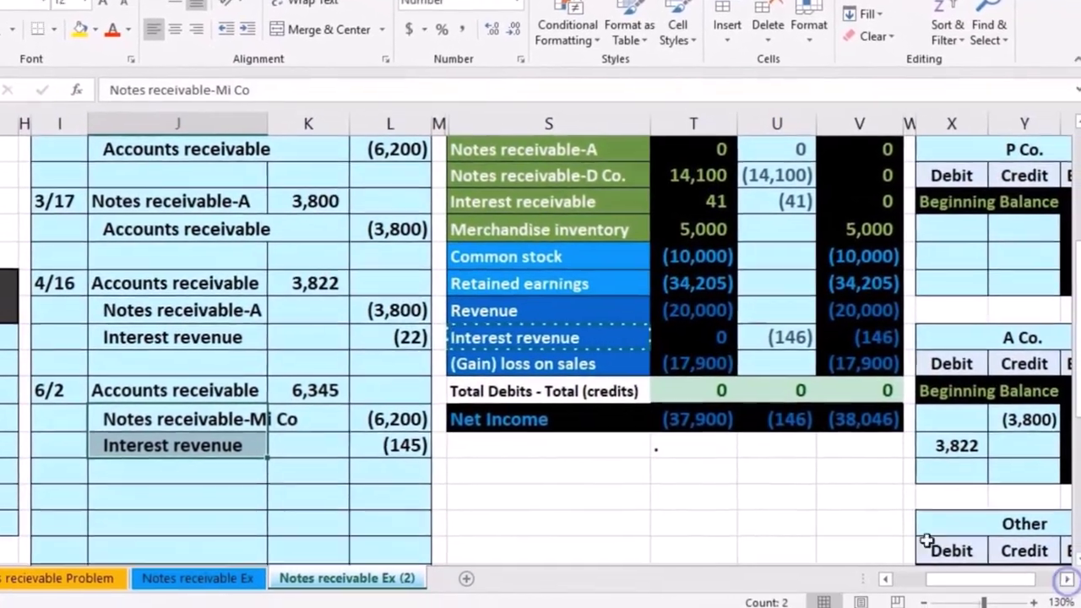
left_click(563, 451)
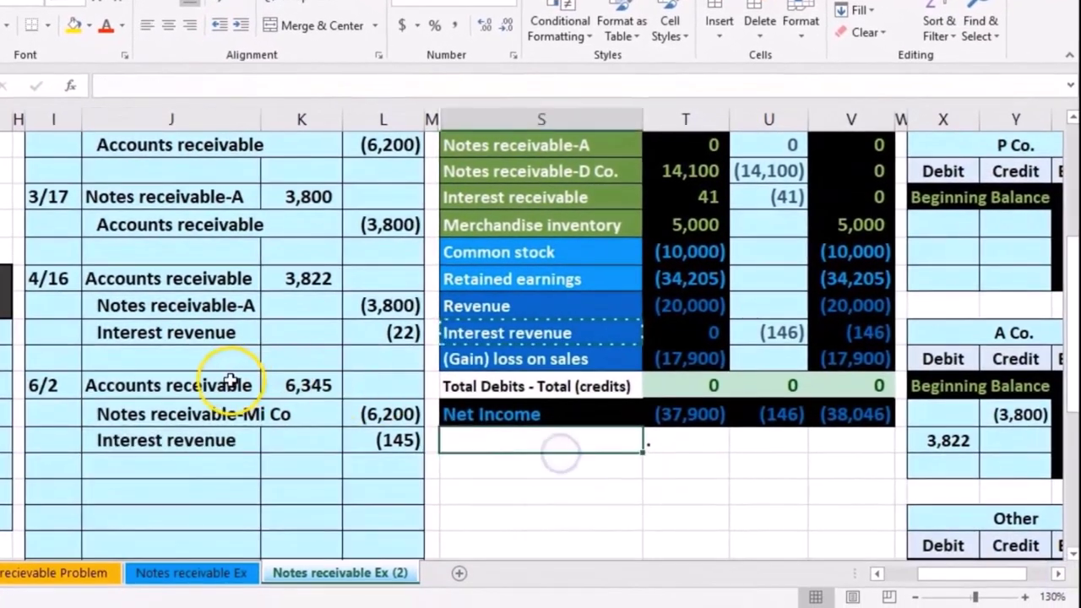
Post the 6/2 Accounts receivable debit to the trial balance by extending the U6 formula to =L11+L14+K16+K20.
left_click_drag(232, 386, 312, 389)
scroll(556, 418, "up", 1)
scroll(512, 249, "up", 2)
left_click_drag(504, 185, 718, 195)
left_click(764, 186)
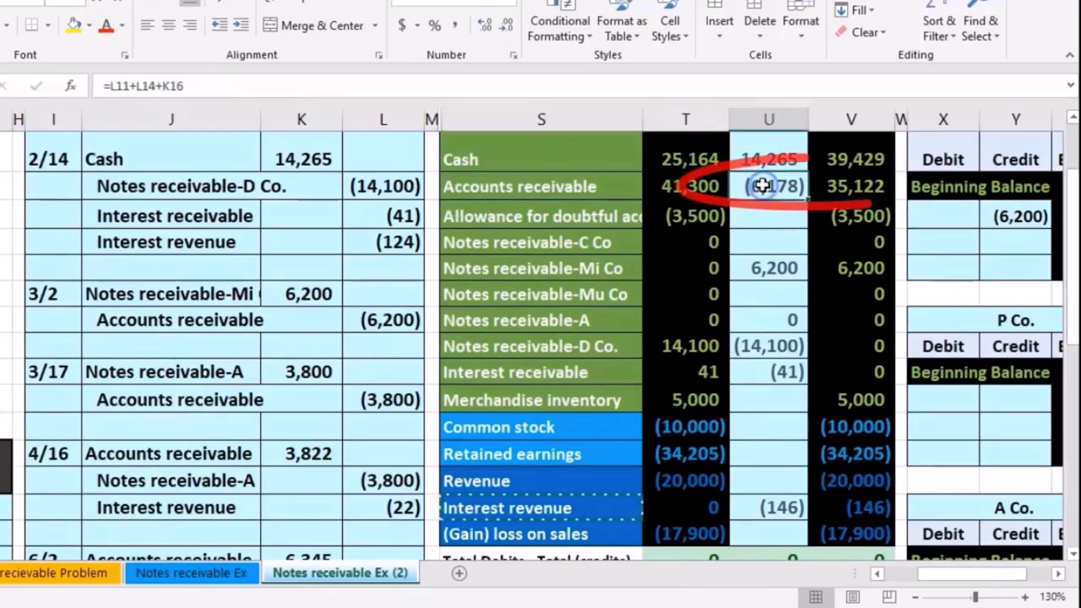
double_click(763, 185)
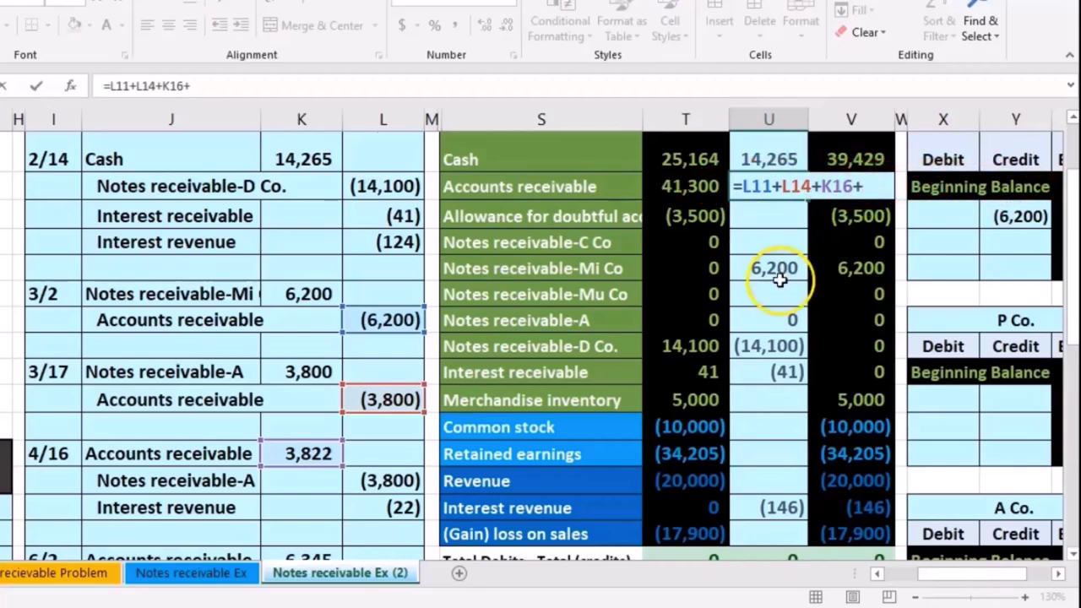
scroll(778, 280, "down", 1)
left_click(317, 463)
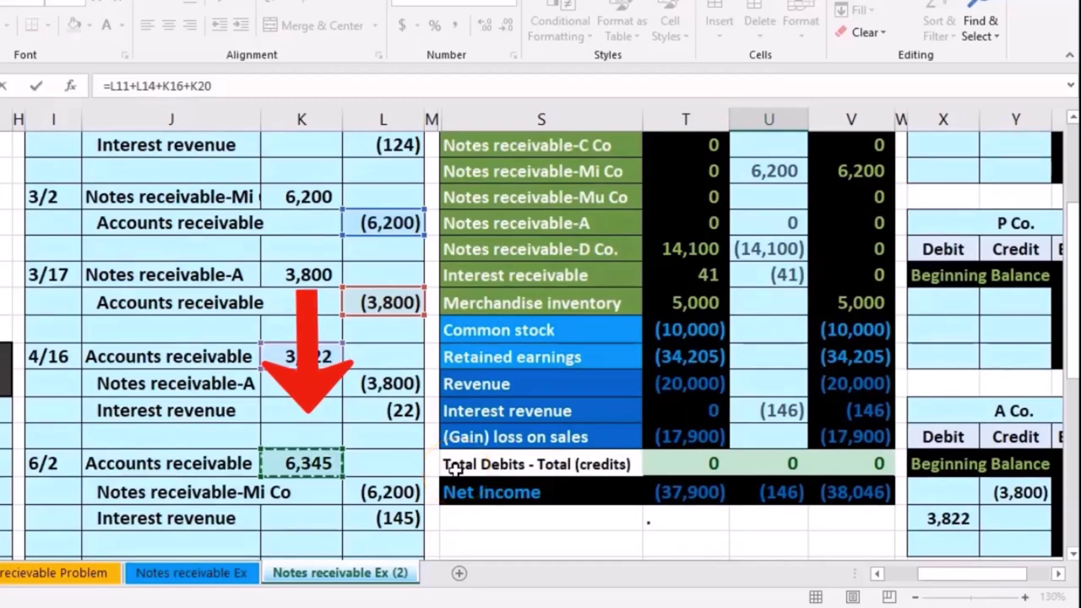
key("Return")
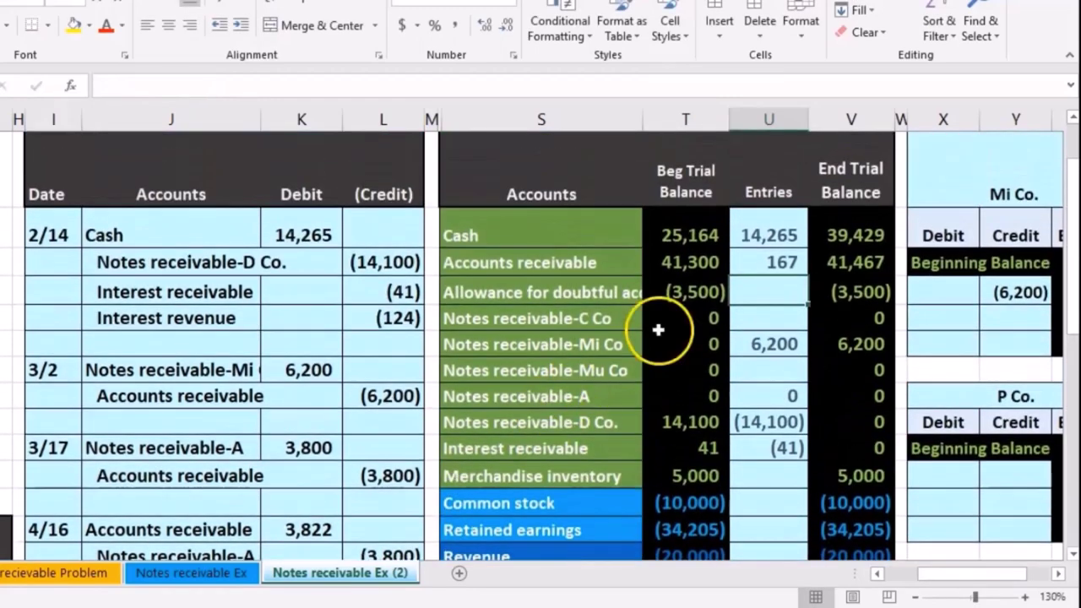
left_click(822, 265)
Post the 6/2 Notes receivable-Mi Co credit to the trial balance by extending the U9 formula to =K10+L21.
scroll(755, 330, "down", 2)
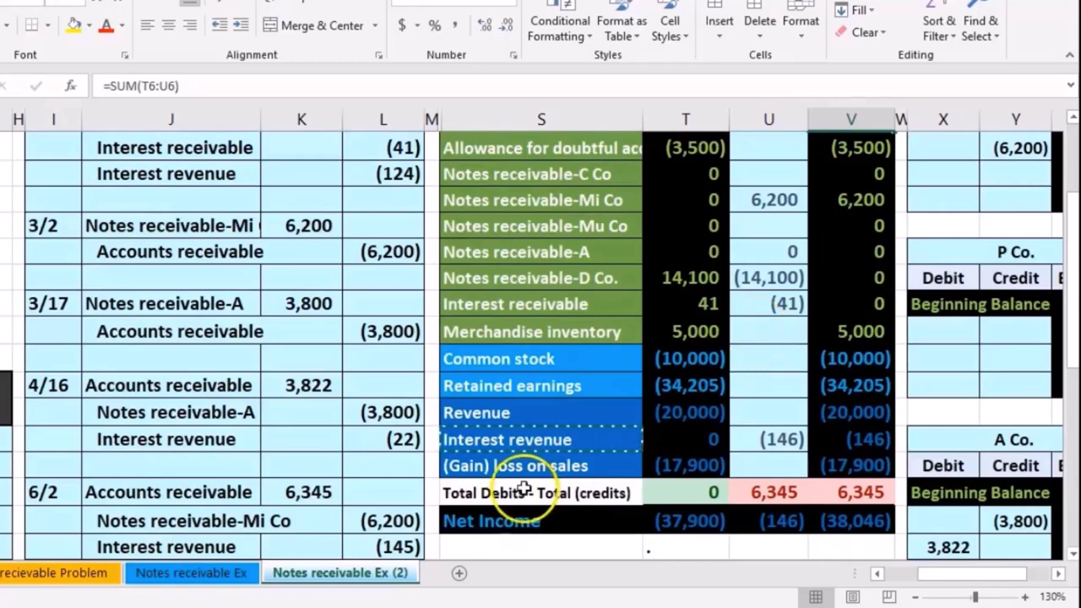
left_click_drag(222, 519, 369, 511)
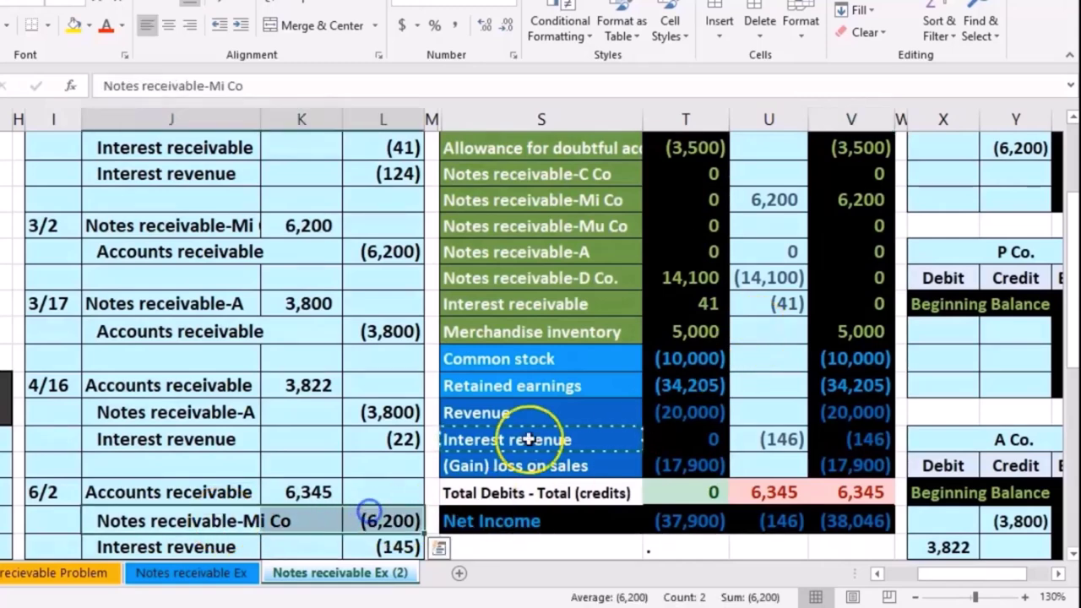
left_click_drag(611, 193, 819, 196)
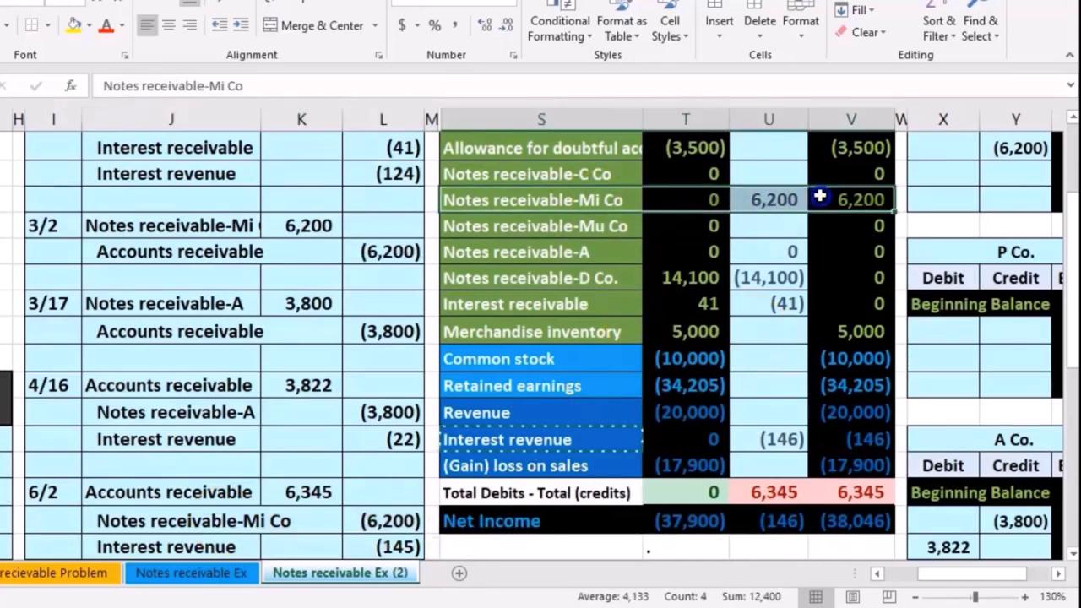
left_click(778, 200)
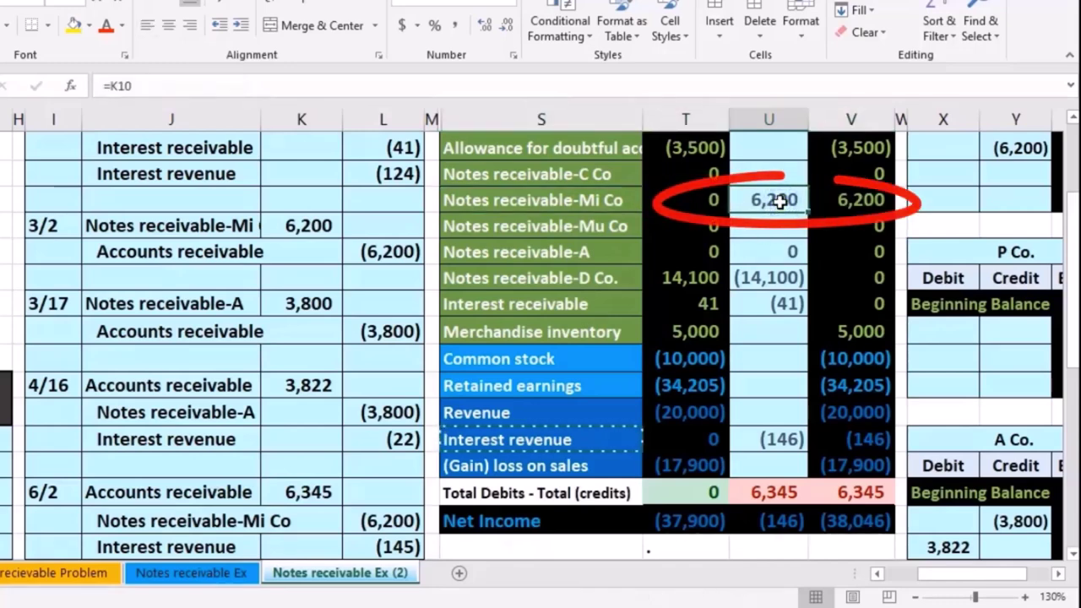
double_click(779, 200)
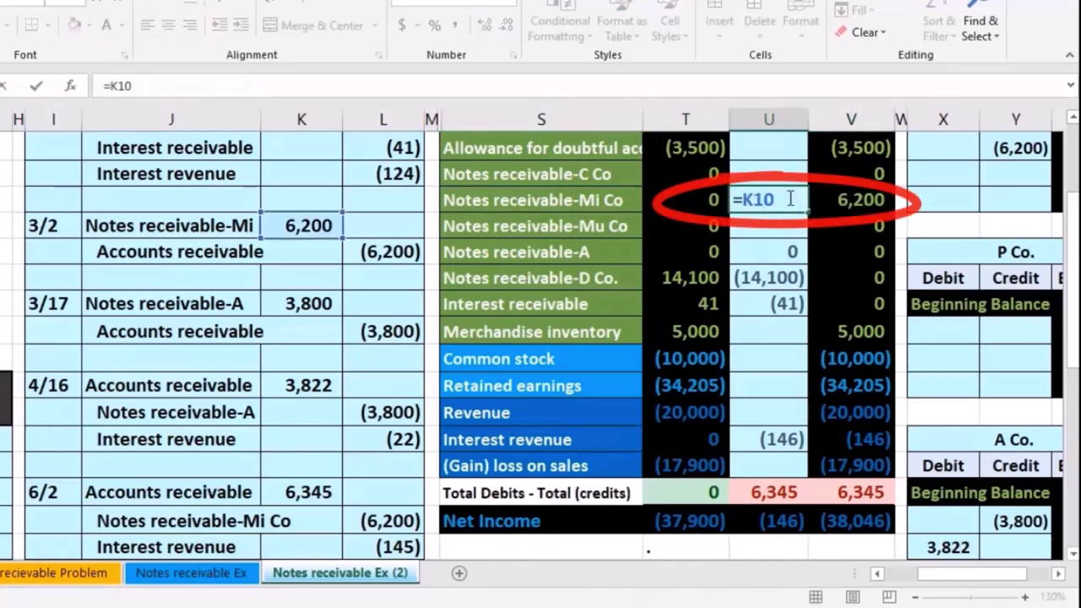
type("+")
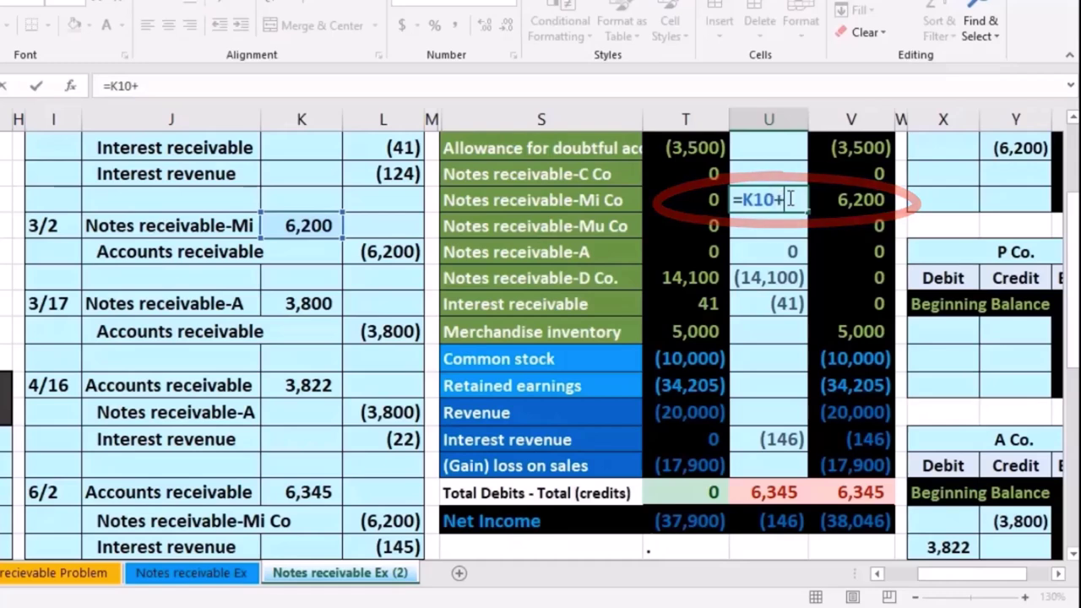
left_click(412, 518)
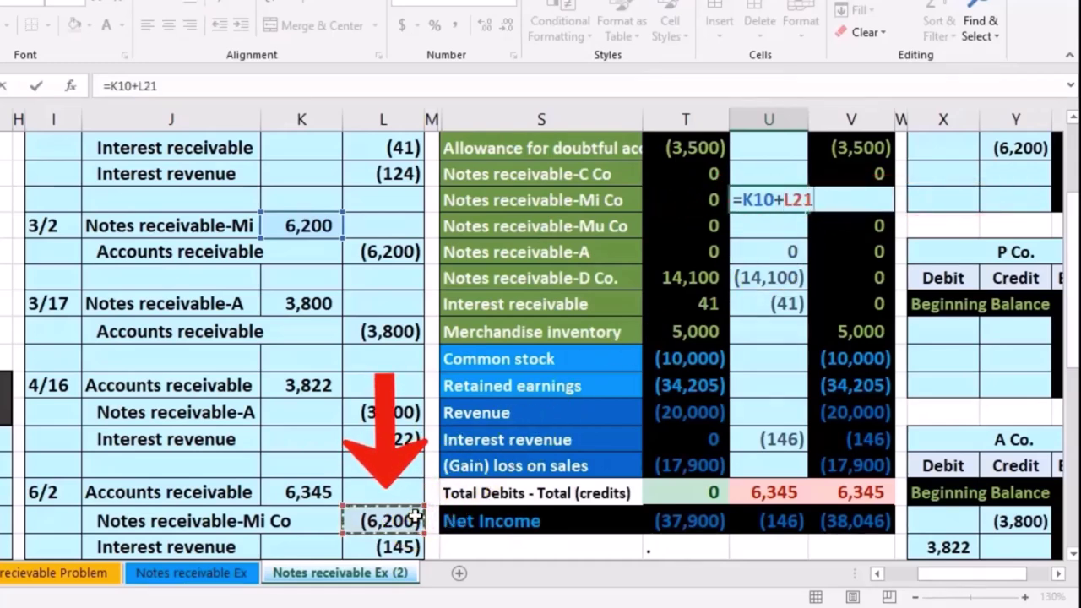
key("Return")
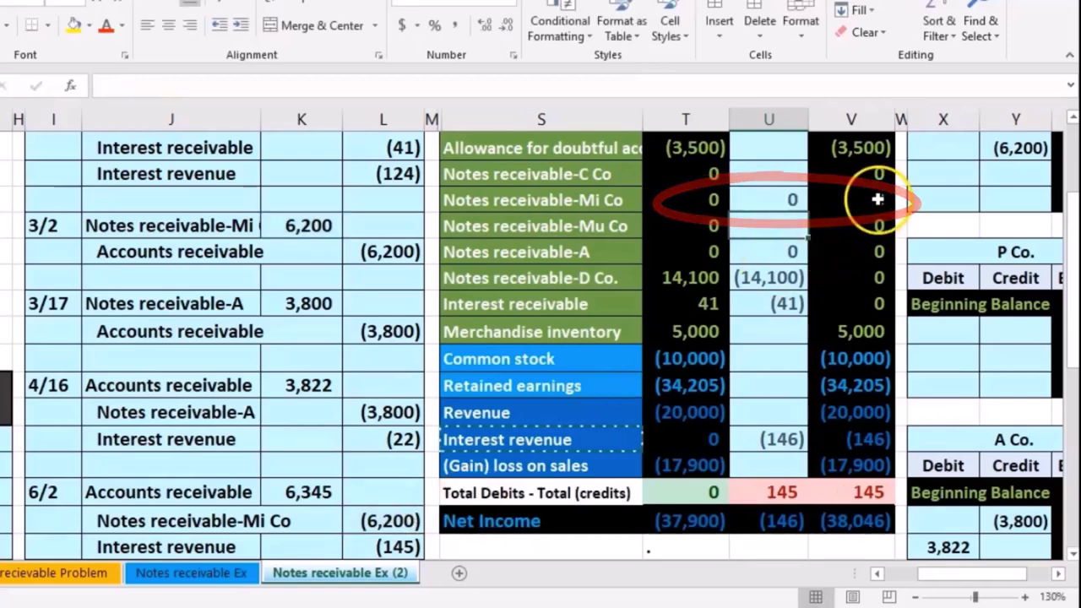
Post the 6/2 Interest revenue credit to the trial balance by extending the U18 formula to =L8+L18+L22.
left_click(774, 432)
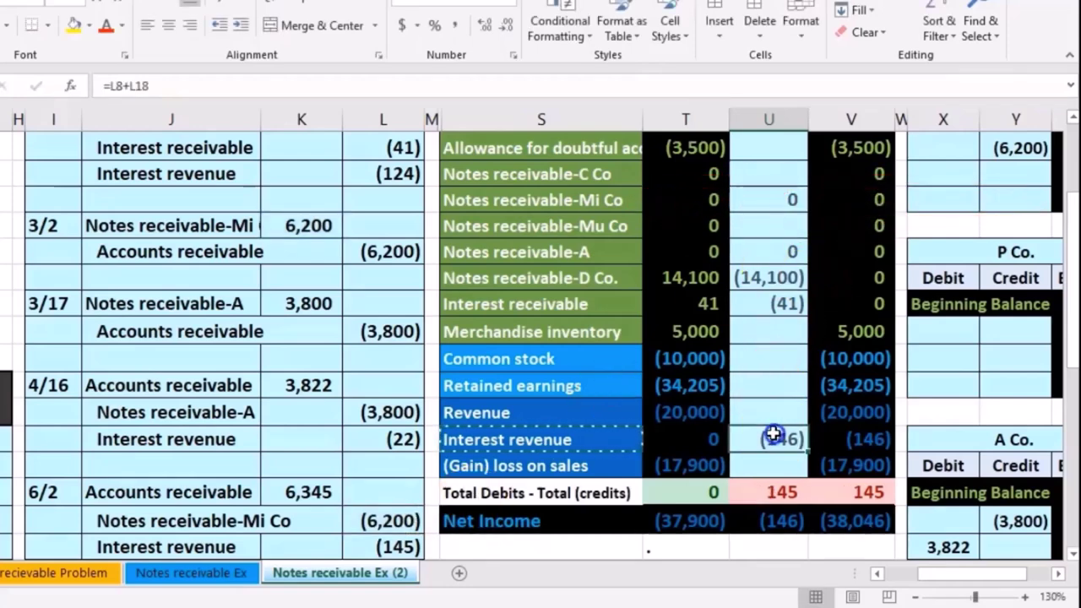
scroll(772, 429, "down", 3)
double_click(777, 358)
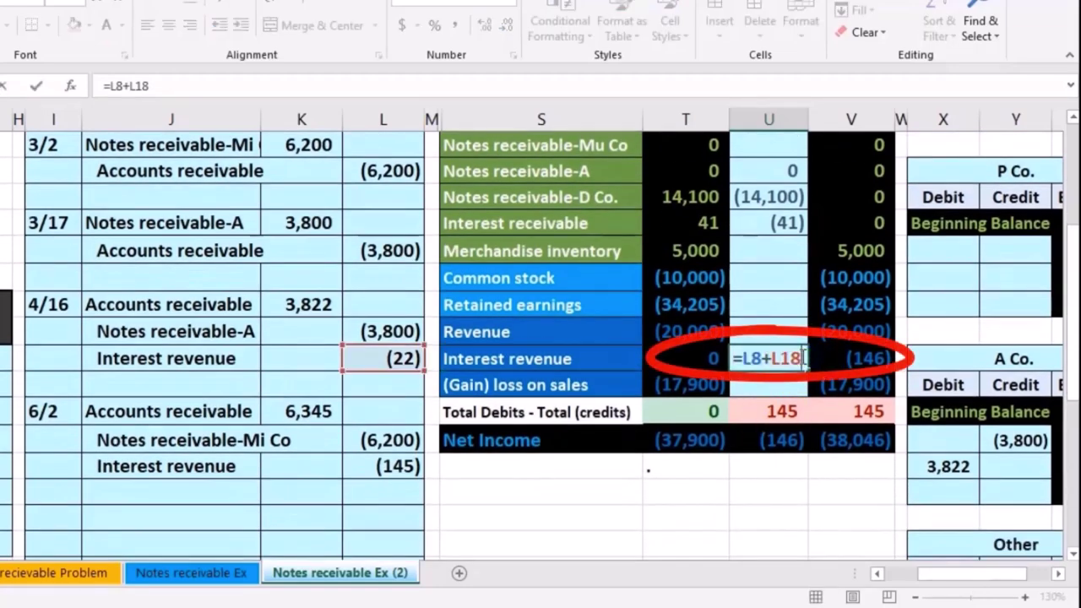
type("+")
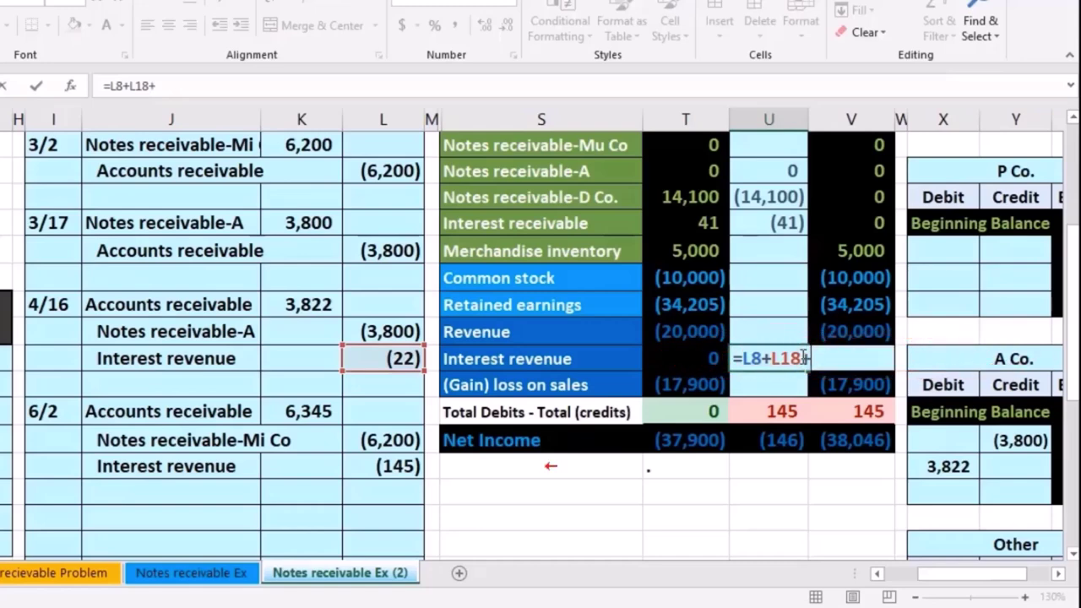
left_click(416, 466)
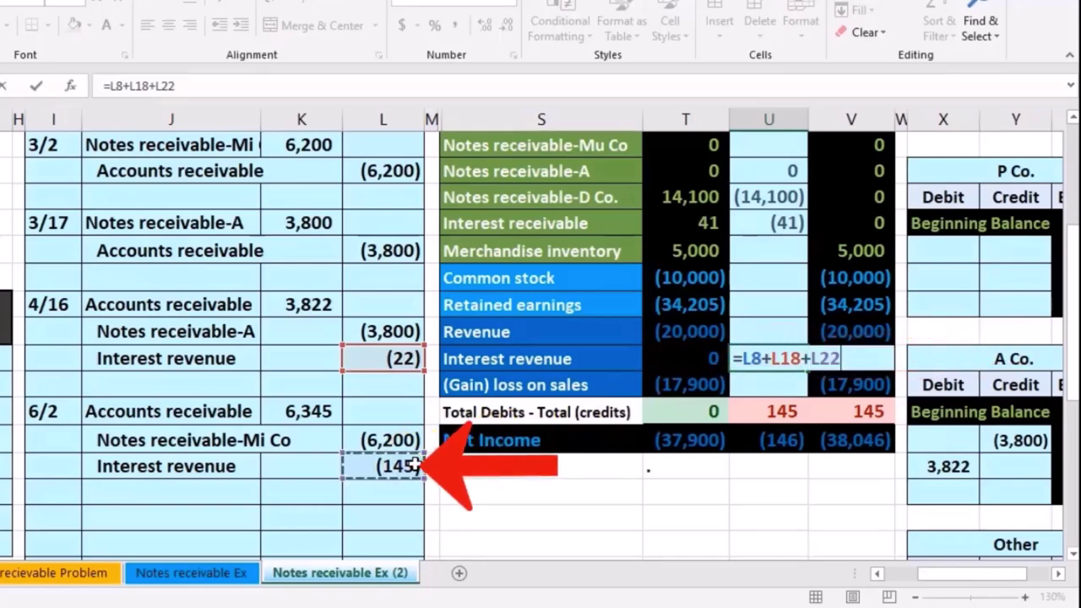
key("Return")
left_click(837, 365)
left_click(847, 442)
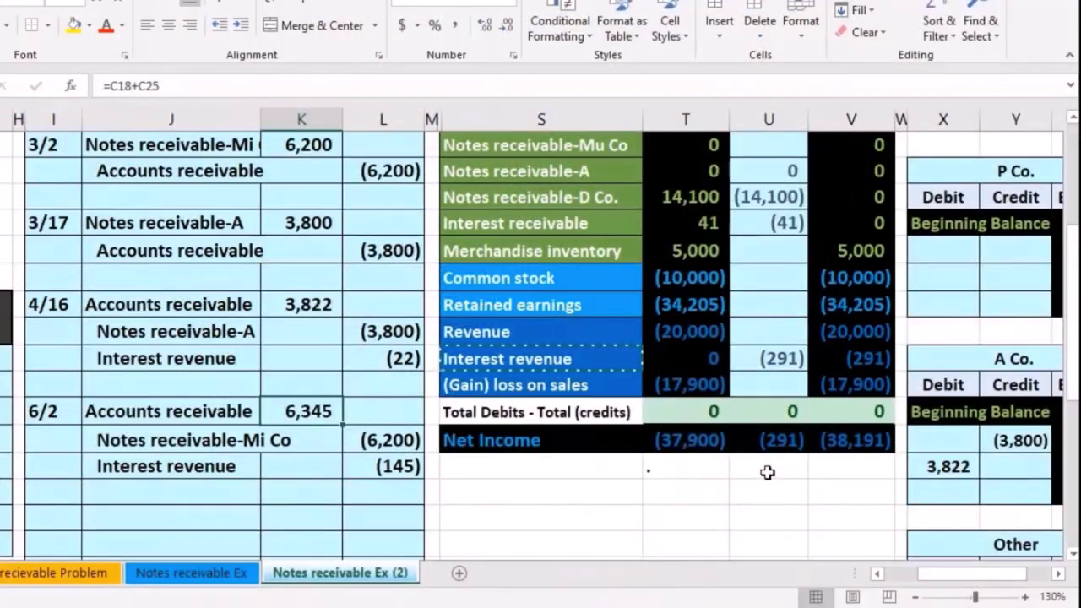
Post the 6/2 Accounts receivable debit to the Mi Co. subsidiary ledger by entering =K20 in debit cell X8.
scroll(766, 473, "up", 5)
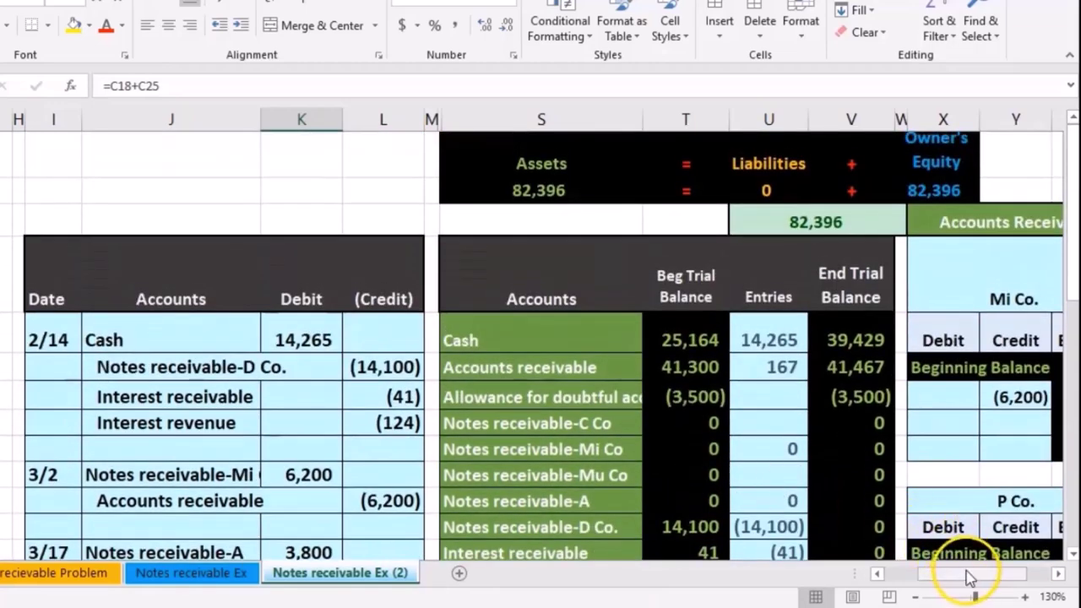
left_click_drag(970, 578, 975, 574)
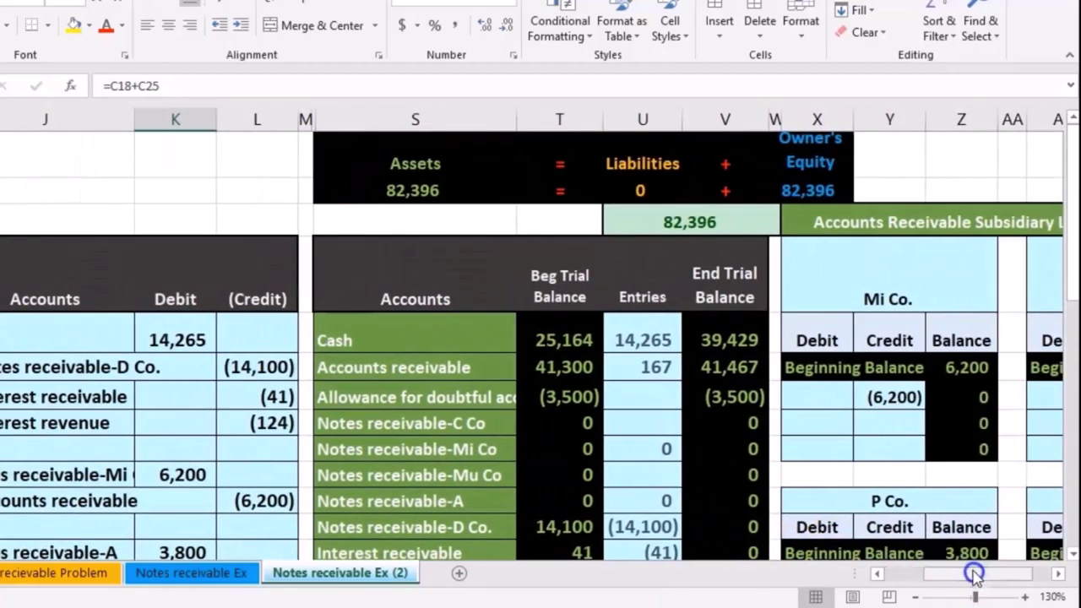
scroll(951, 353, "down", 1)
left_click(842, 320)
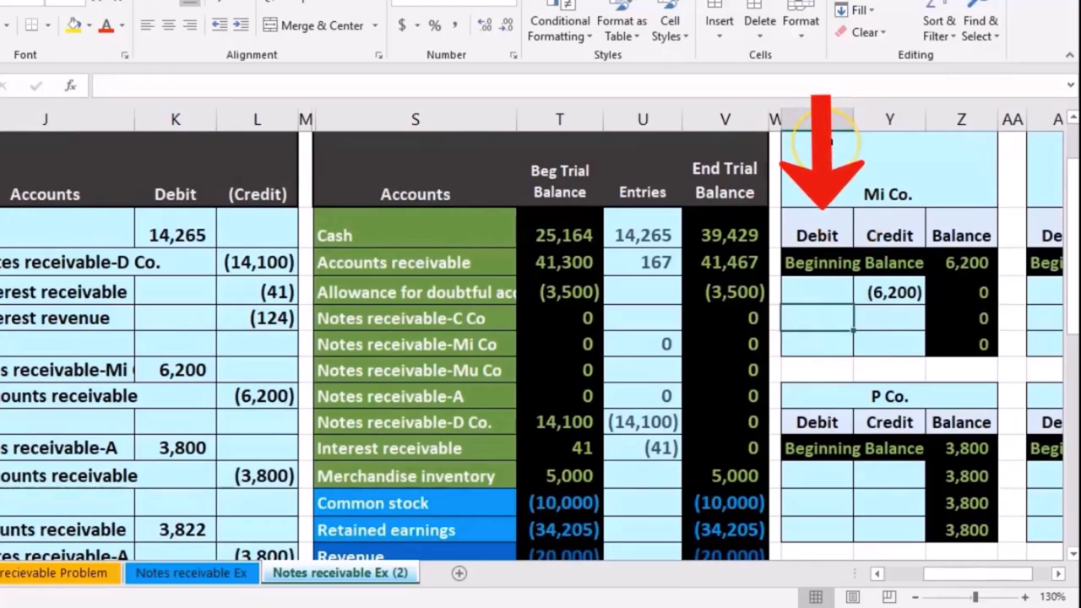
scroll(849, 202, "down", 2)
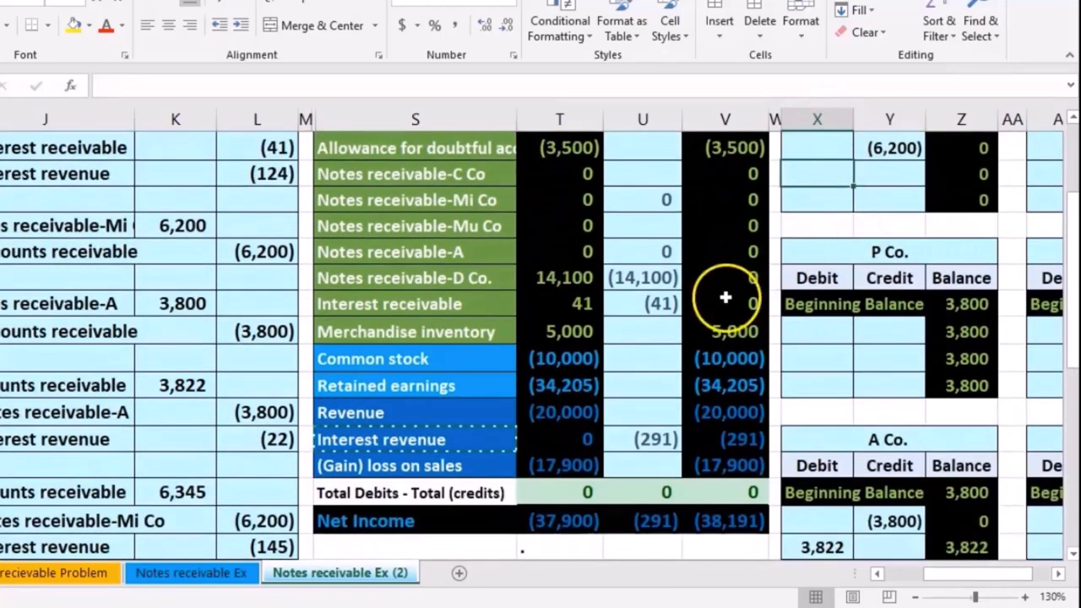
scroll(331, 384, "down", 1)
scroll(567, 379, "up", 3)
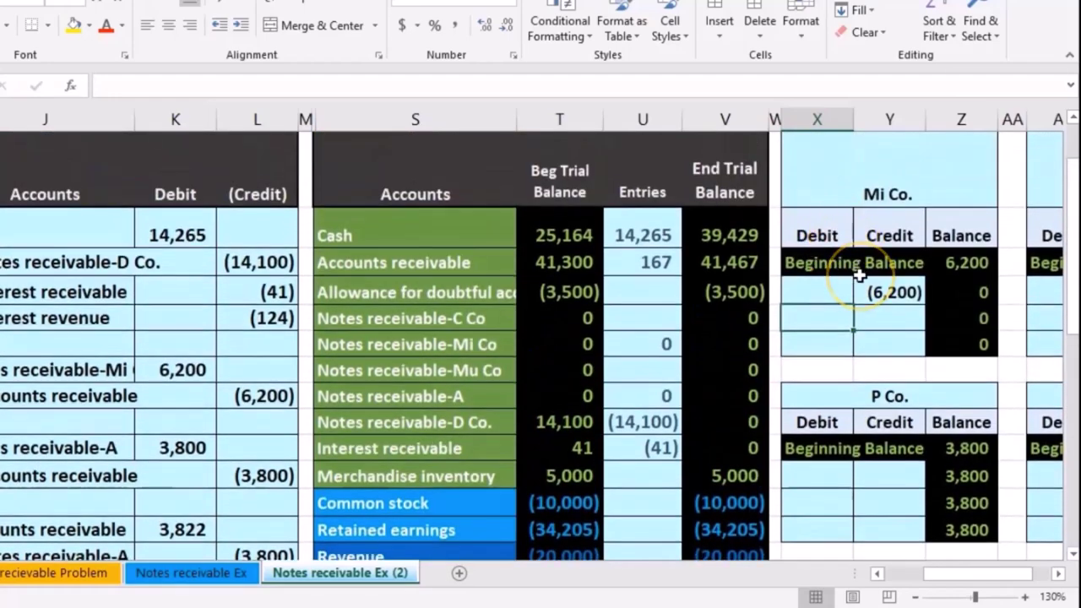
type("=")
scroll(564, 347, "down", 2)
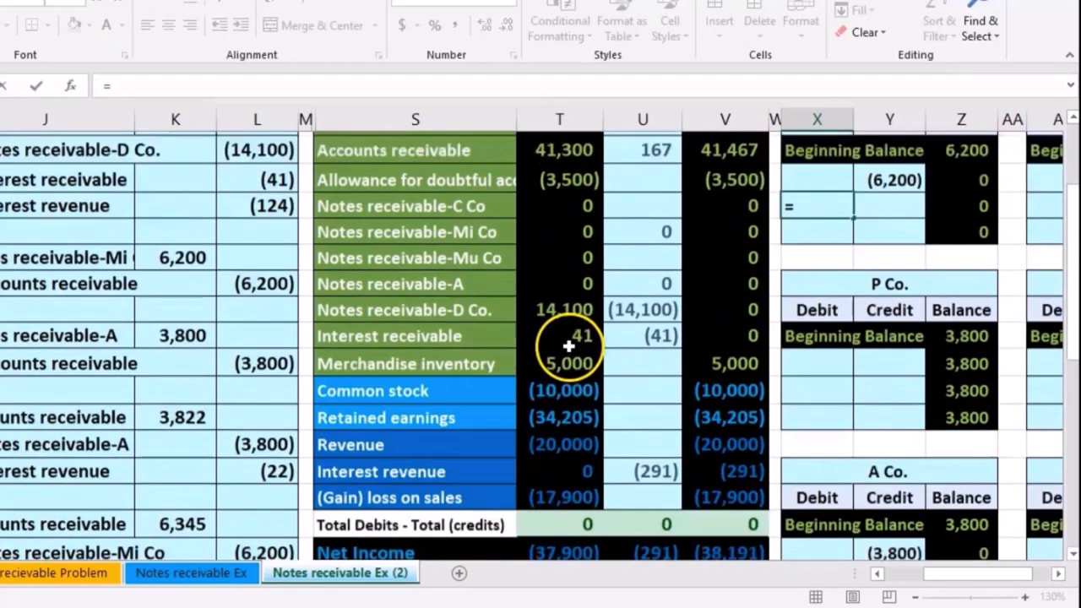
left_click(184, 490)
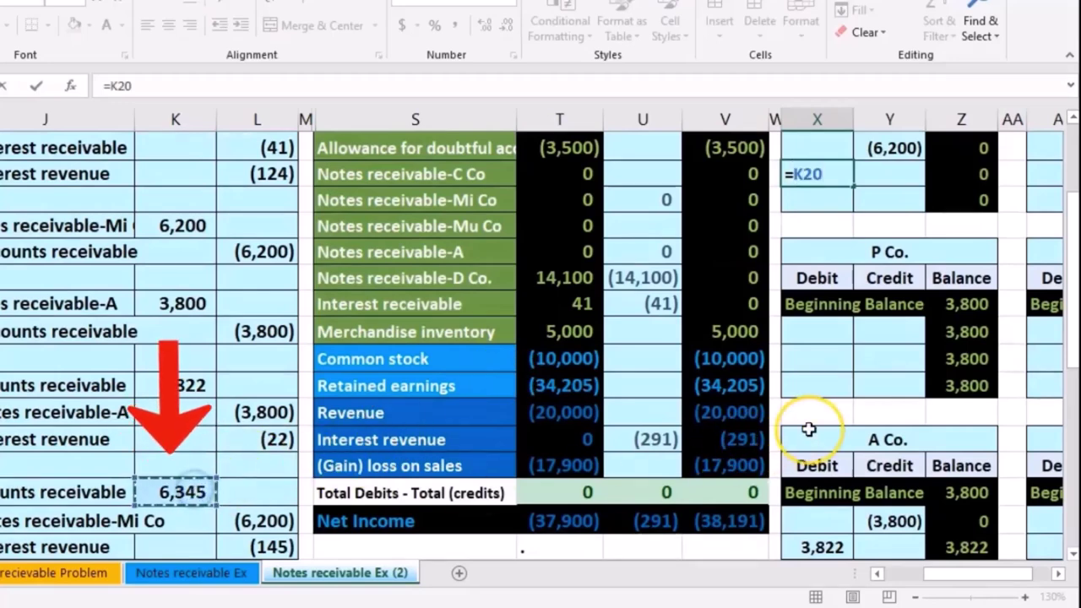
key("Return")
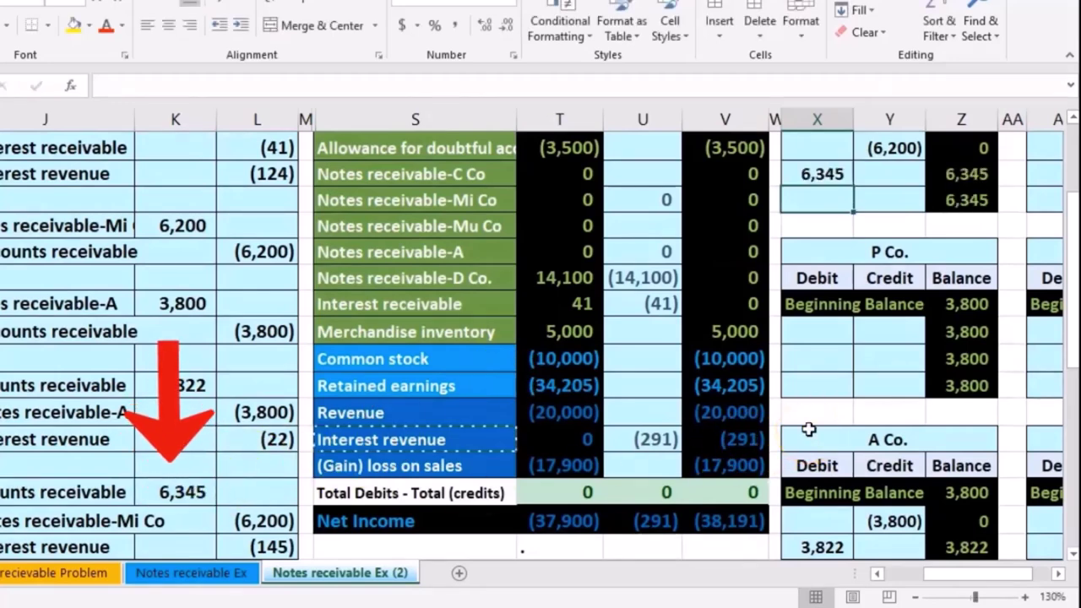
Check the Total AR subsidiary ledger formula and compare its total with the Accounts receivable ending balance in V6.
left_click(980, 175)
left_click_drag(1020, 573, 1036, 573)
scroll(977, 486, "down", 2)
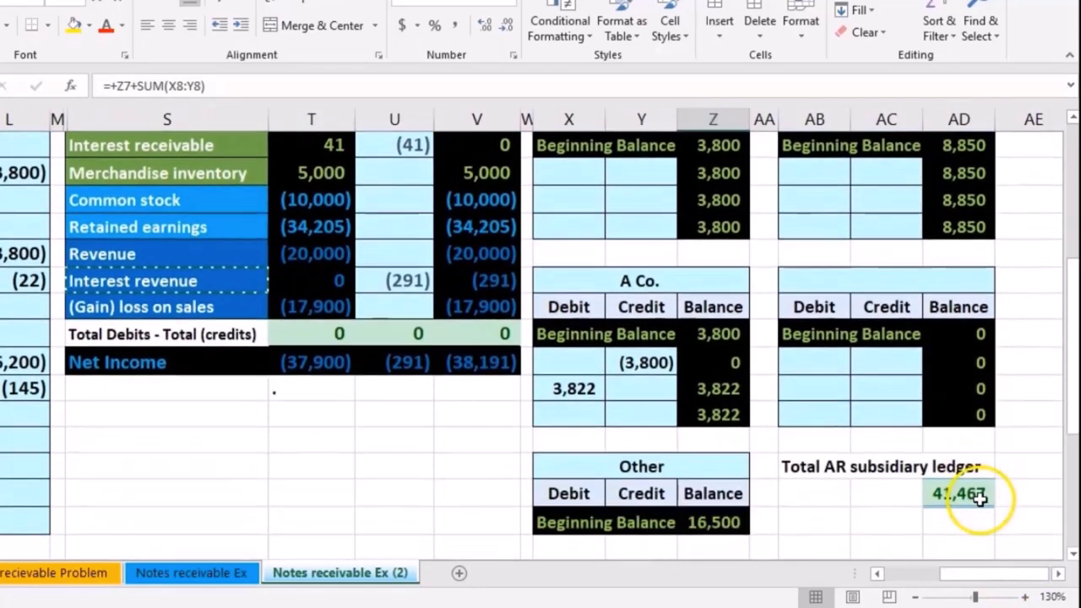
double_click(980, 498)
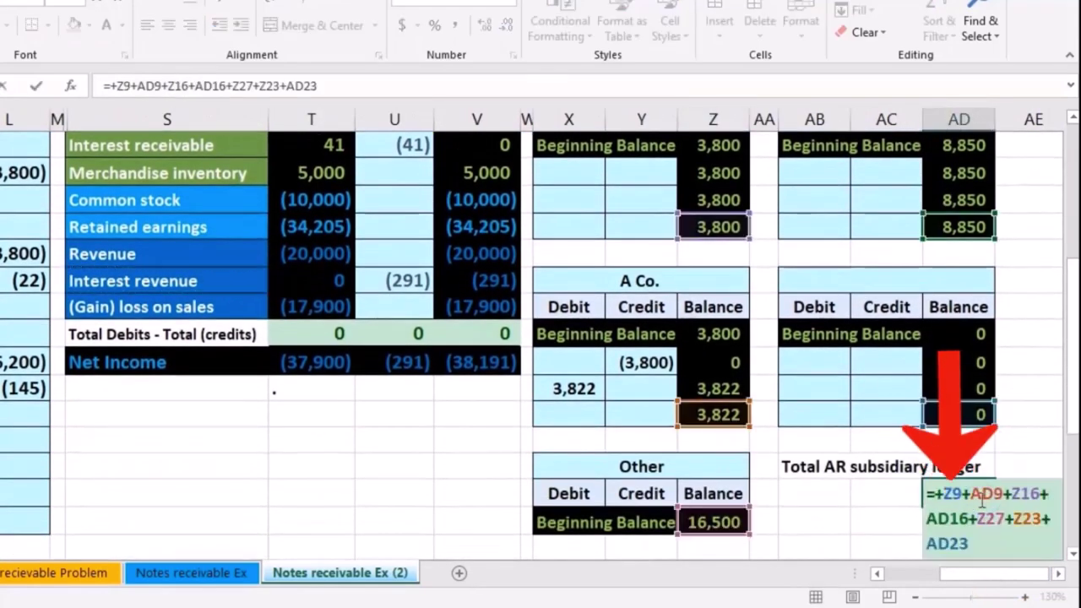
key("Return")
left_click(960, 495)
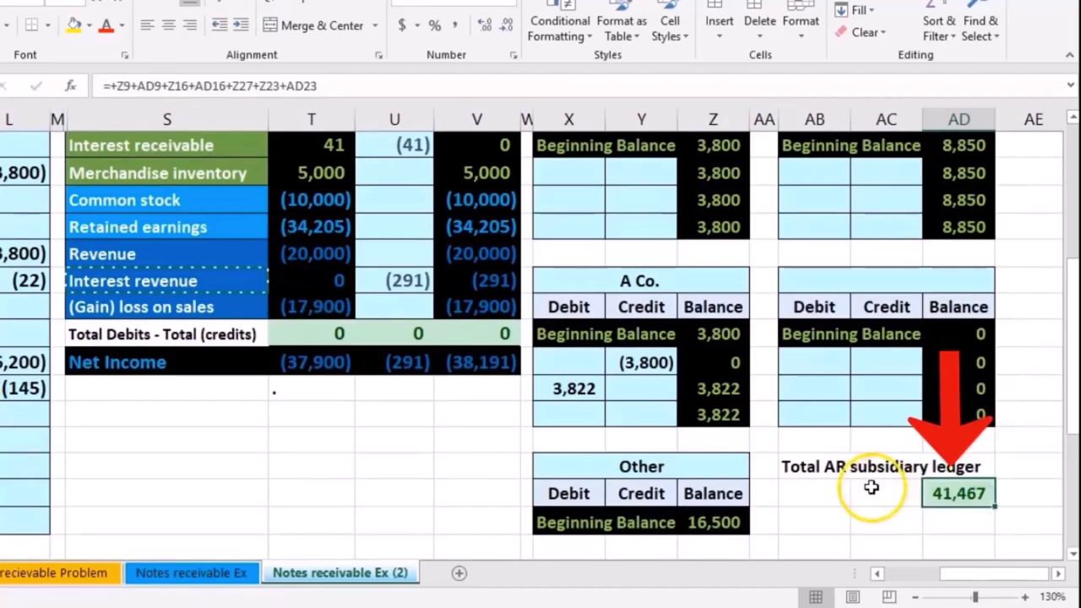
scroll(874, 484, "up", 4)
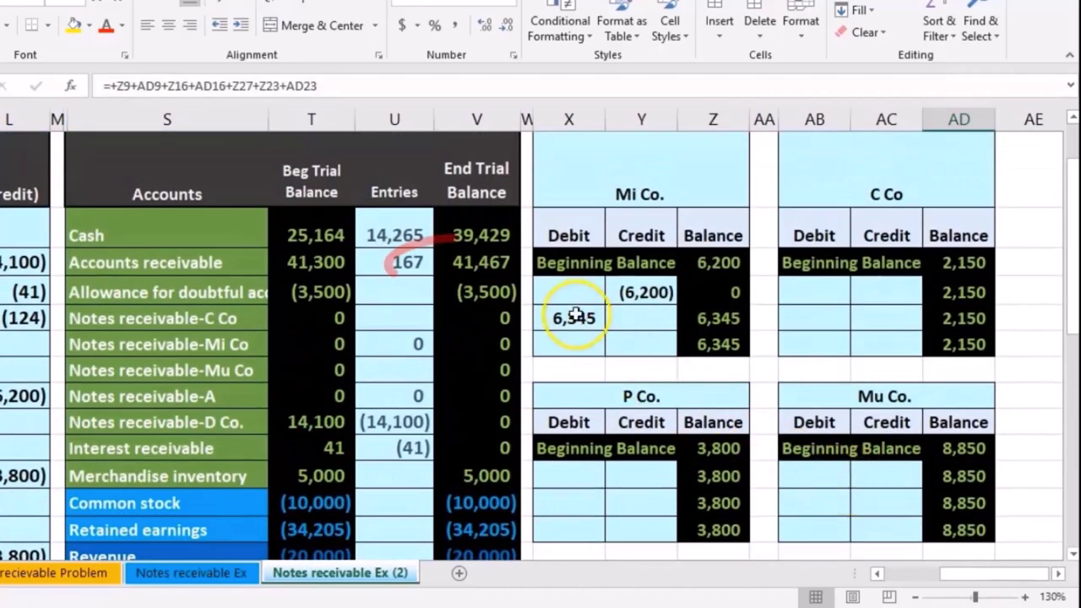
left_click(477, 263)
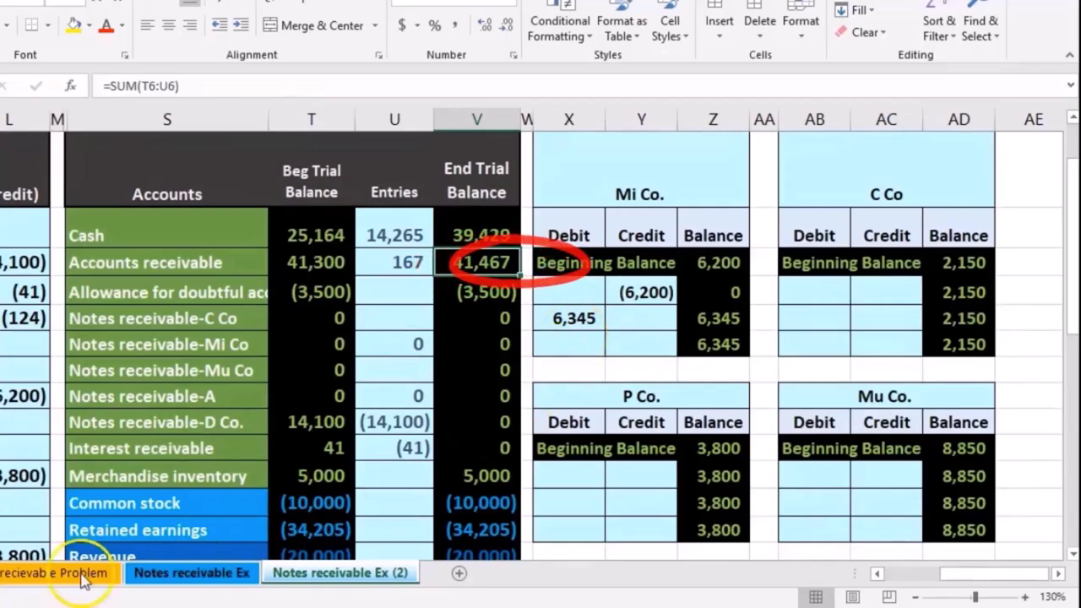
Enter 6,345.00 as the principal in F18, under Mi Co in the Total Through Maturity table, for the 7/17 payment.
left_click_drag(1007, 577, 880, 578)
scroll(243, 496, "down", 3)
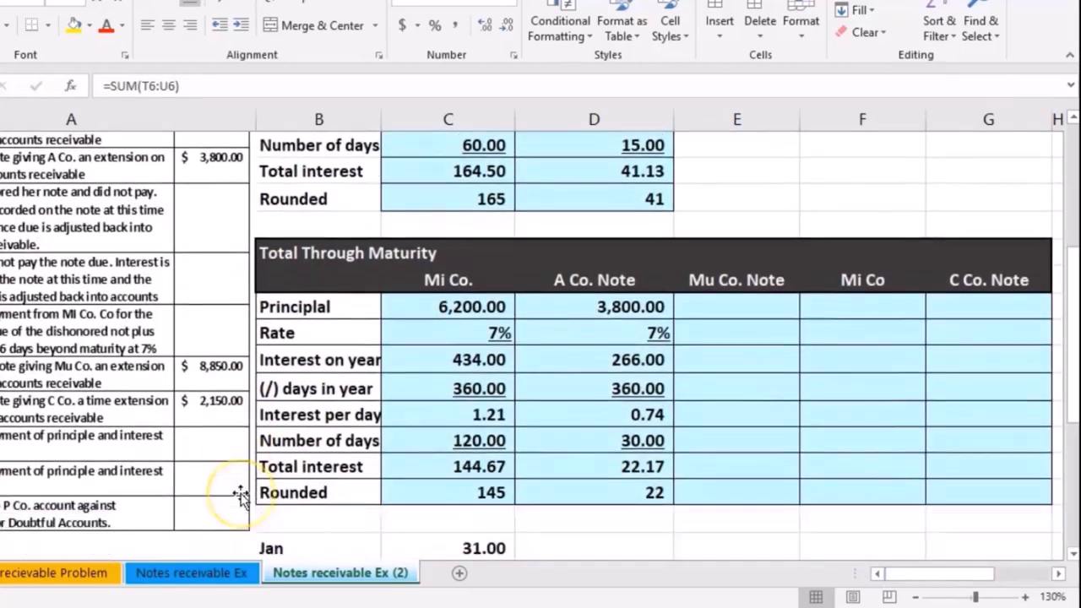
scroll(240, 496, "up", 1)
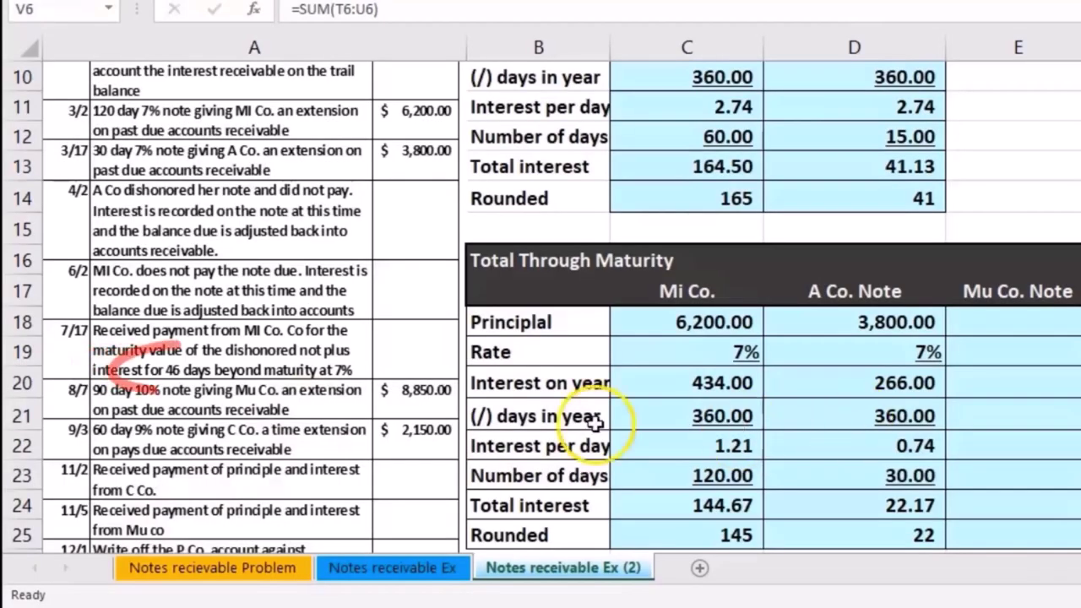
mouse_move(119, 359)
left_mouse_down()
mouse_move(262, 392)
mouse_move(206, 372)
mouse_move(230, 378)
left_mouse_up()
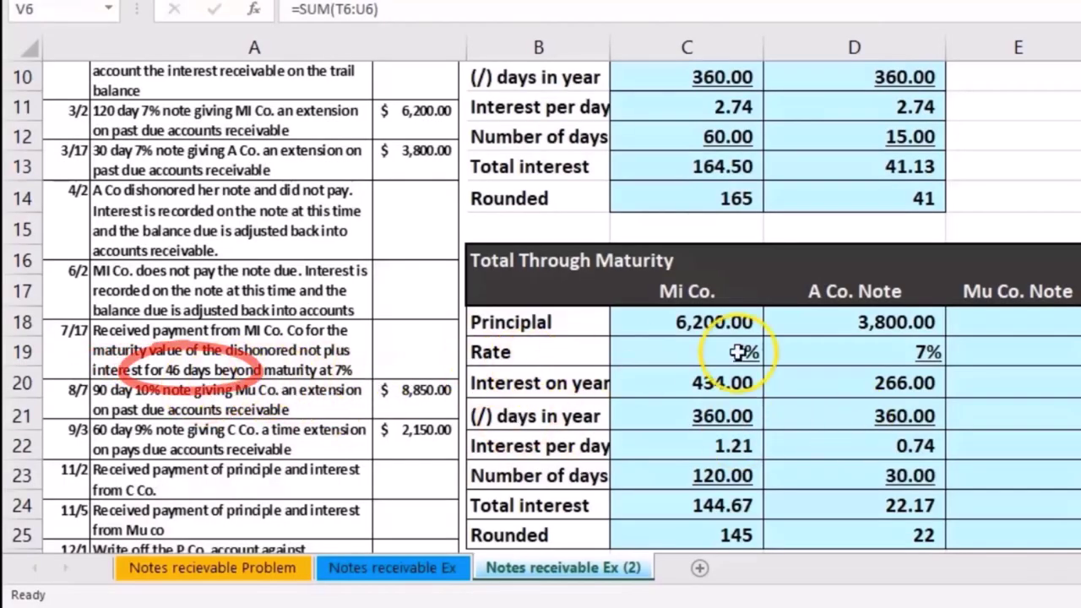
left_click(1077, 322)
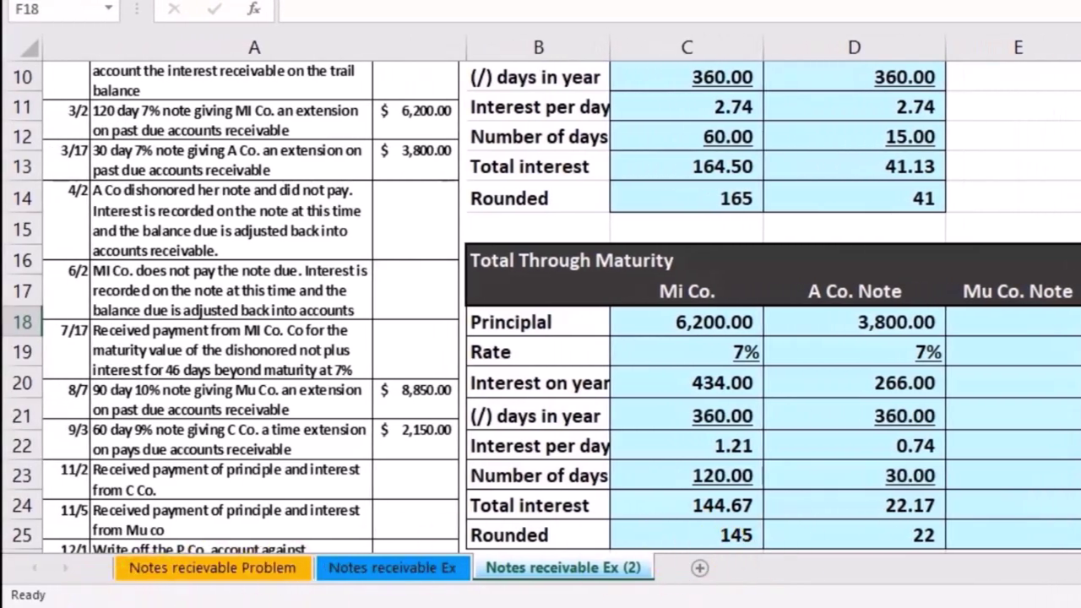
scroll(541, 304, "down", 1)
scroll(541, 304, "right", 6)
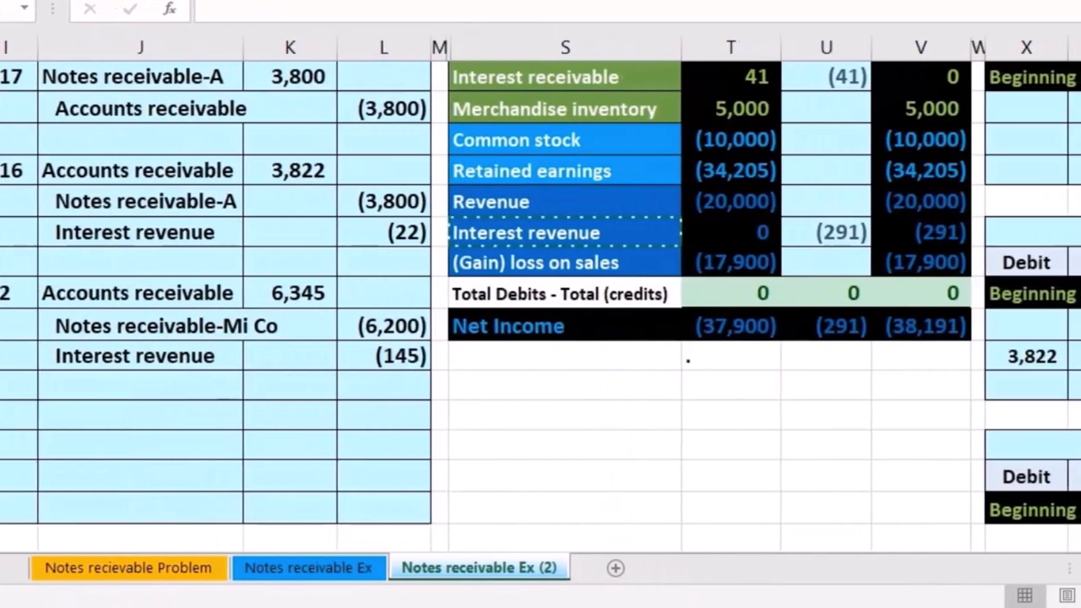
scroll(540, 338, "up", 2)
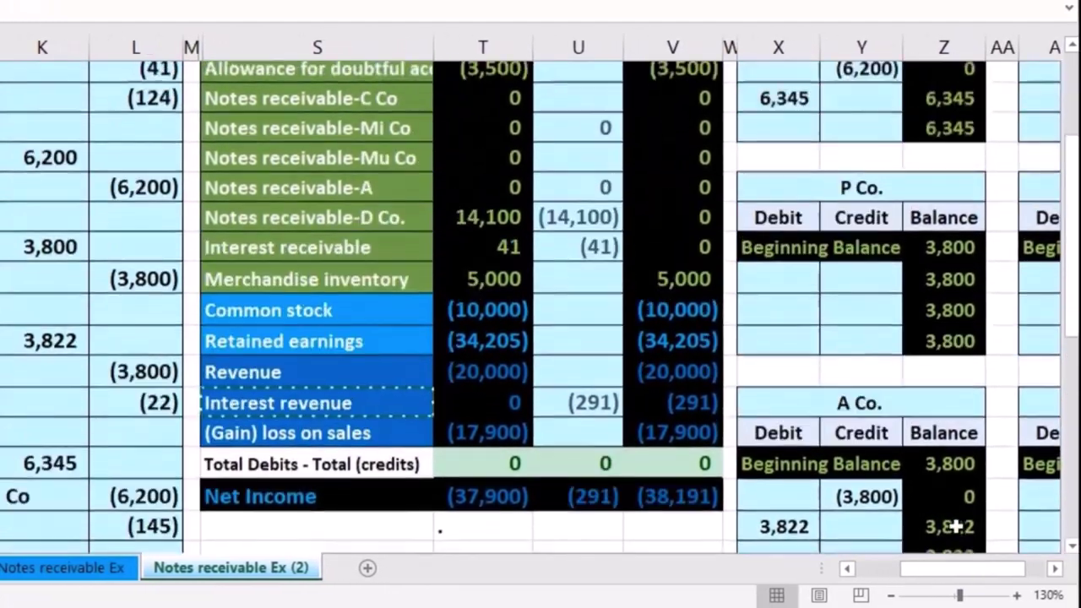
scroll(956, 527, "up", 2)
left_click(824, 315)
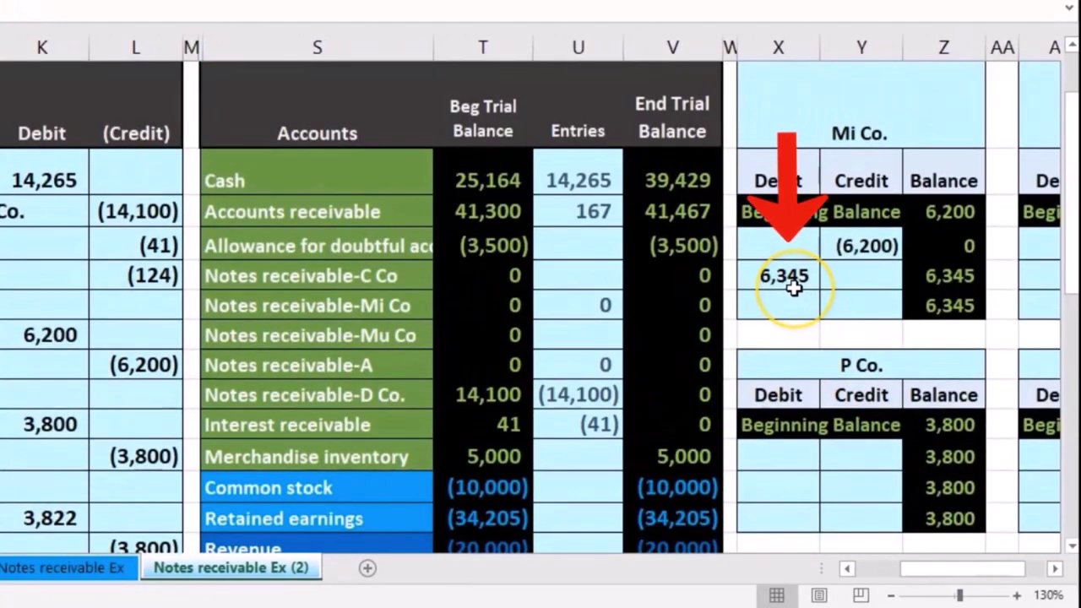
left_click_drag(937, 569, 878, 570)
scroll(695, 458, "down", 3)
left_click(695, 459)
left_click(776, 345)
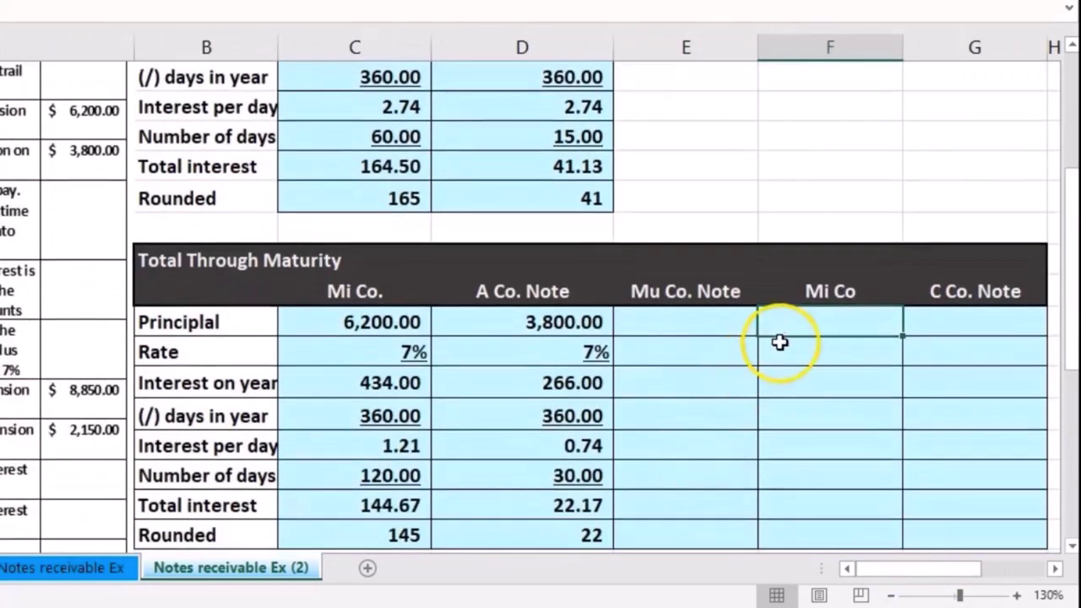
type("6,345.00")
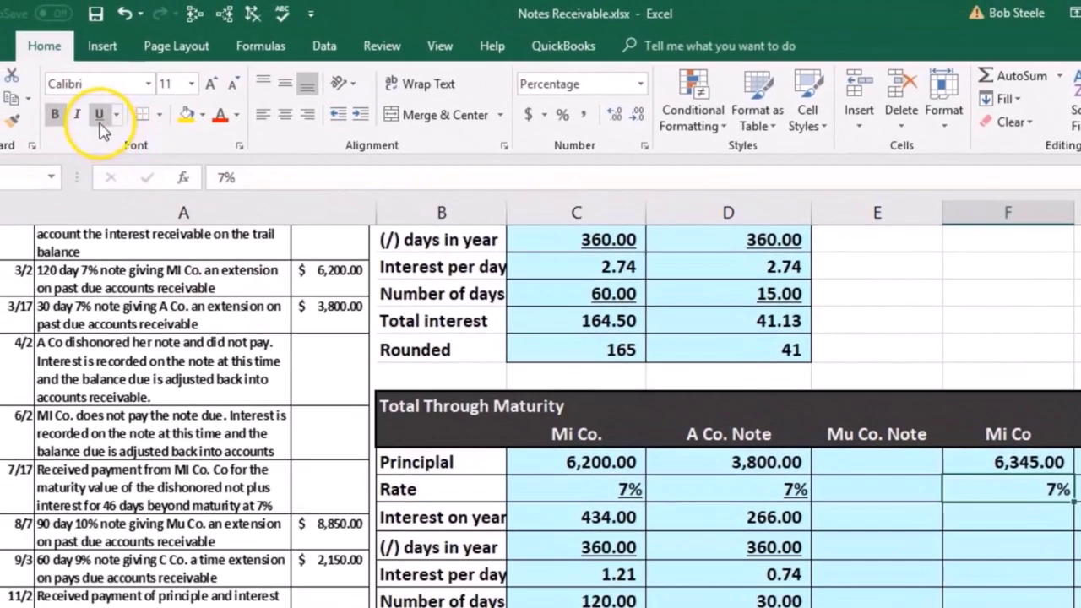
Underline Mi Co's 7% rate in F19 and calculate Interest on year in F20 with =F18*F19.
left_click(81, 102)
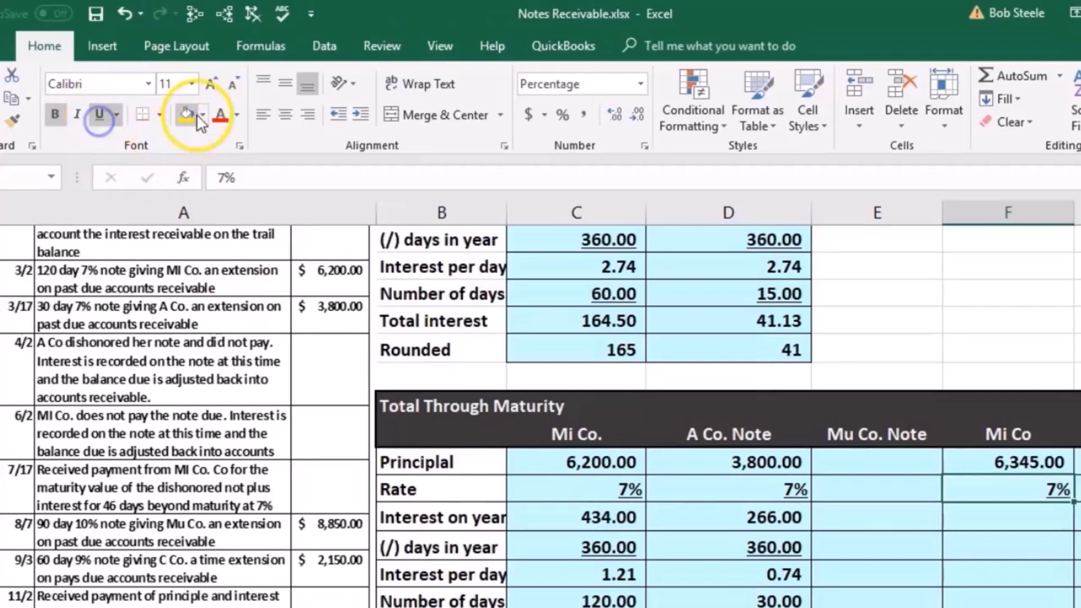
key("Return")
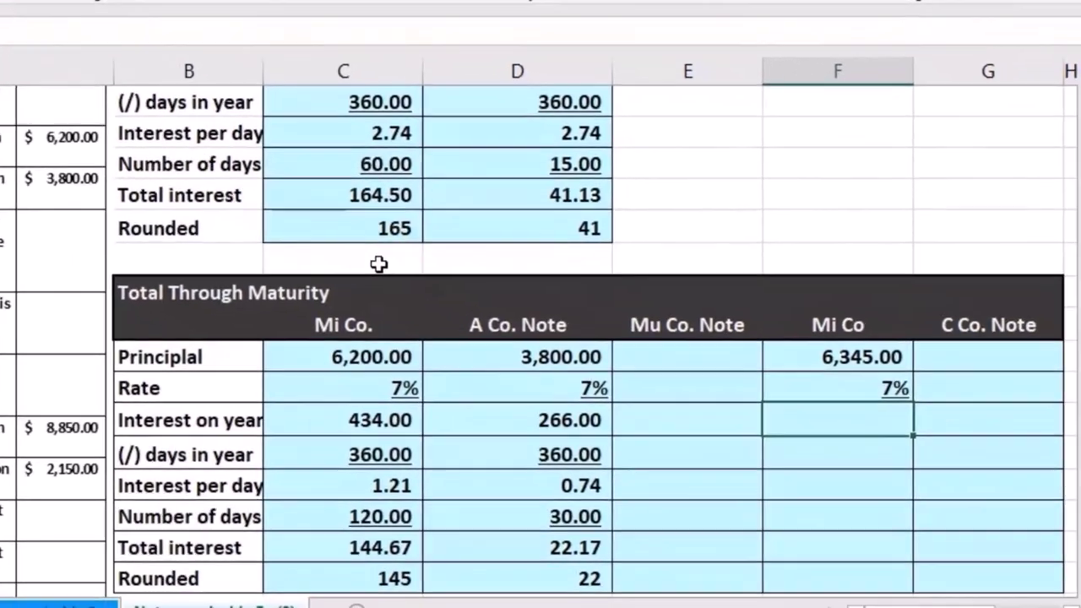
type("=")
left_click(801, 357)
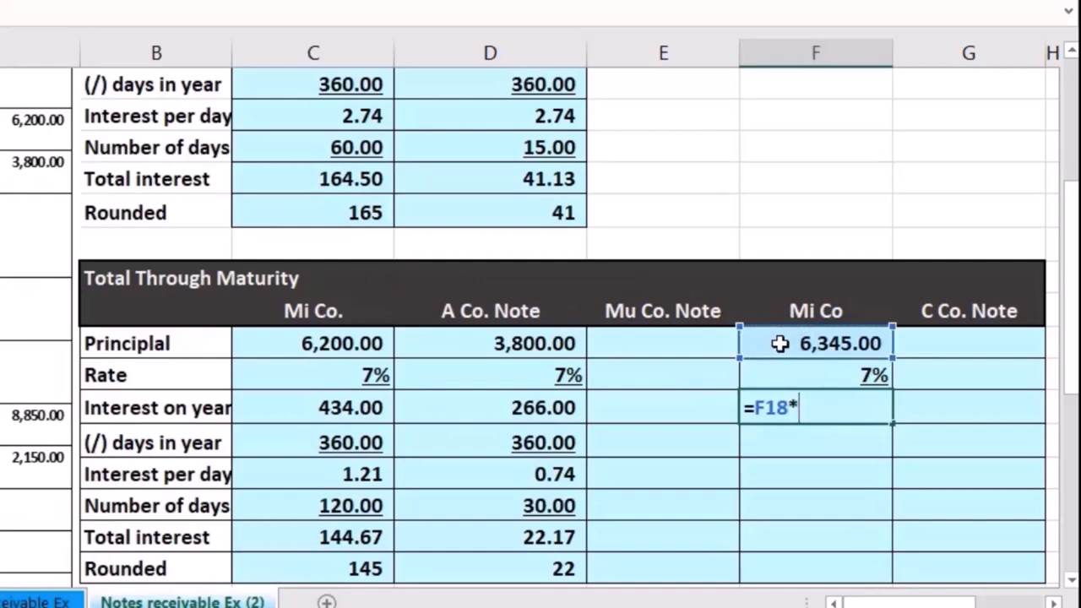
left_click(802, 369)
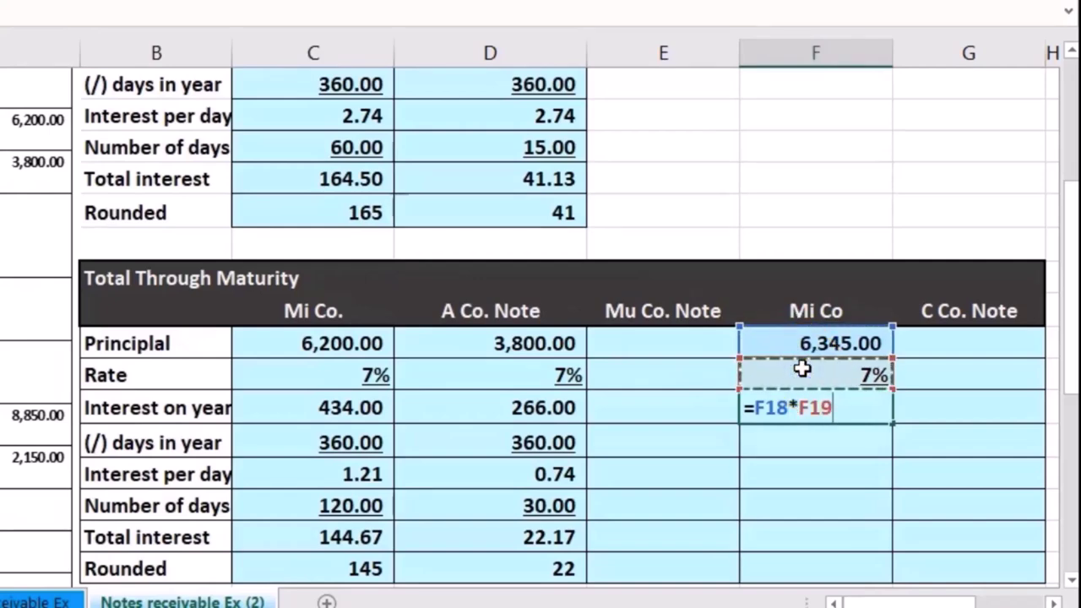
key("Return")
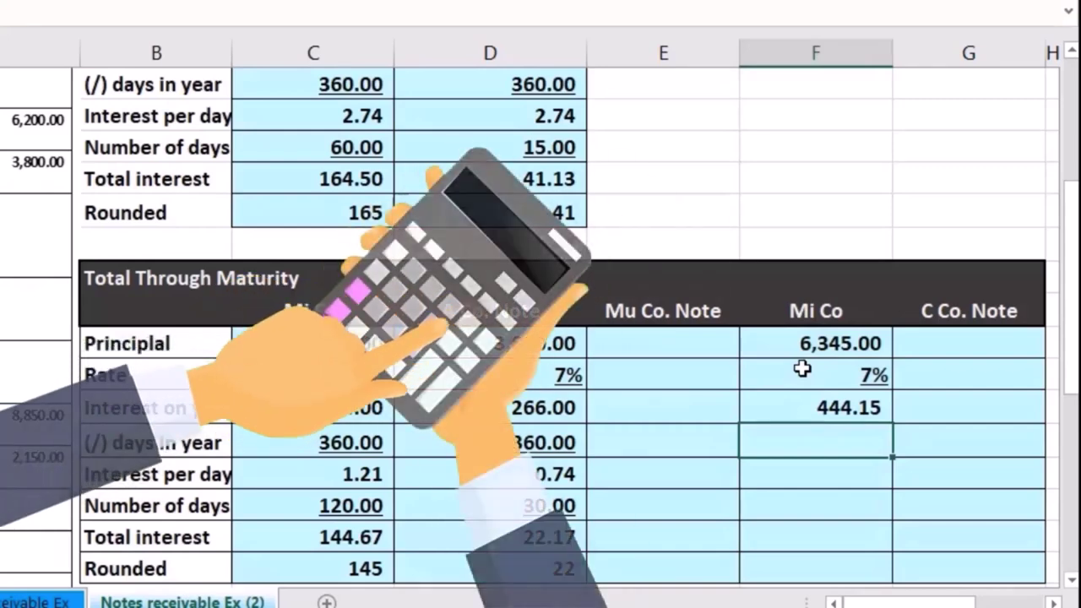
Enter =12*30 as Mi Co's days in year in F21 and underline it.
type("=12*30")
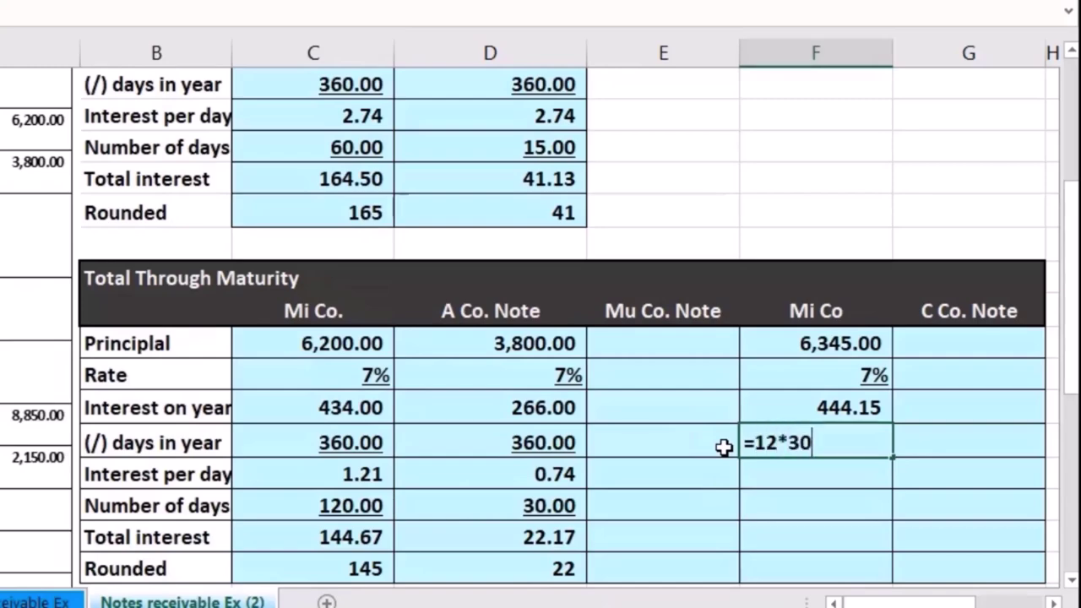
key("Return")
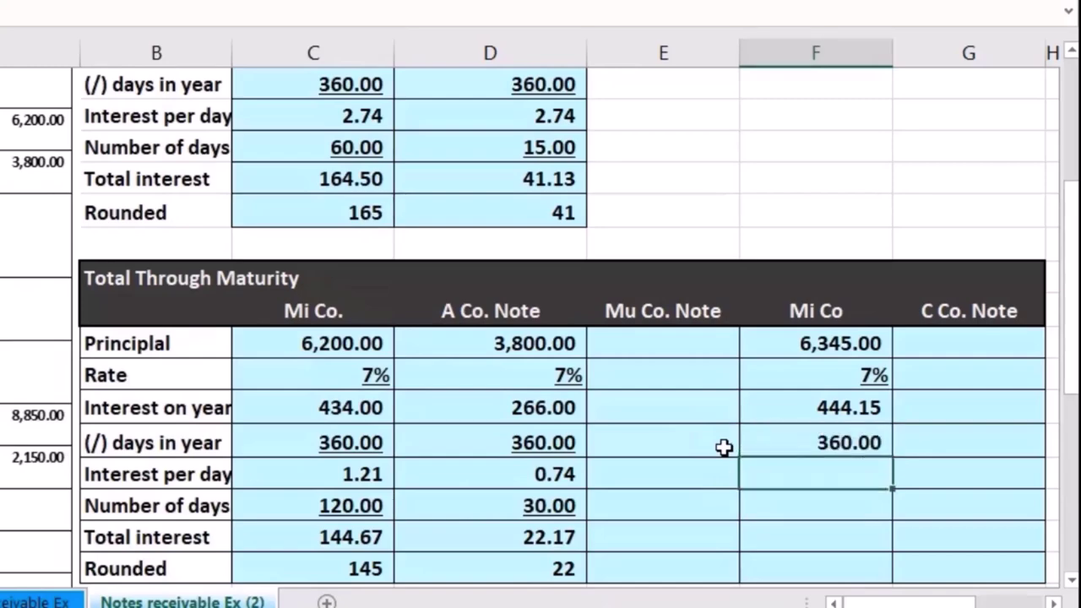
key("Up")
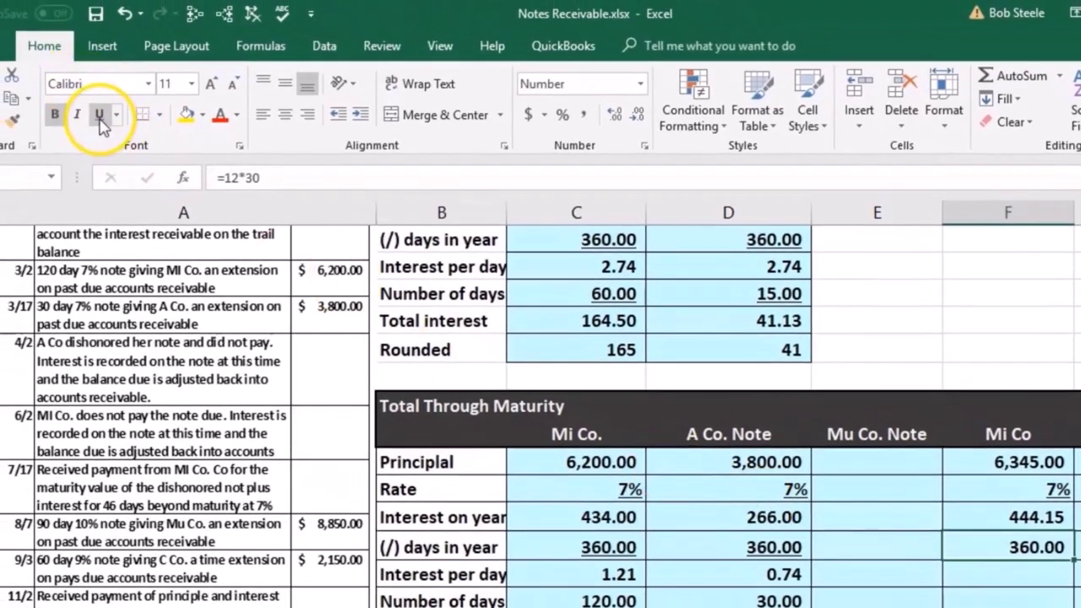
left_click(100, 118)
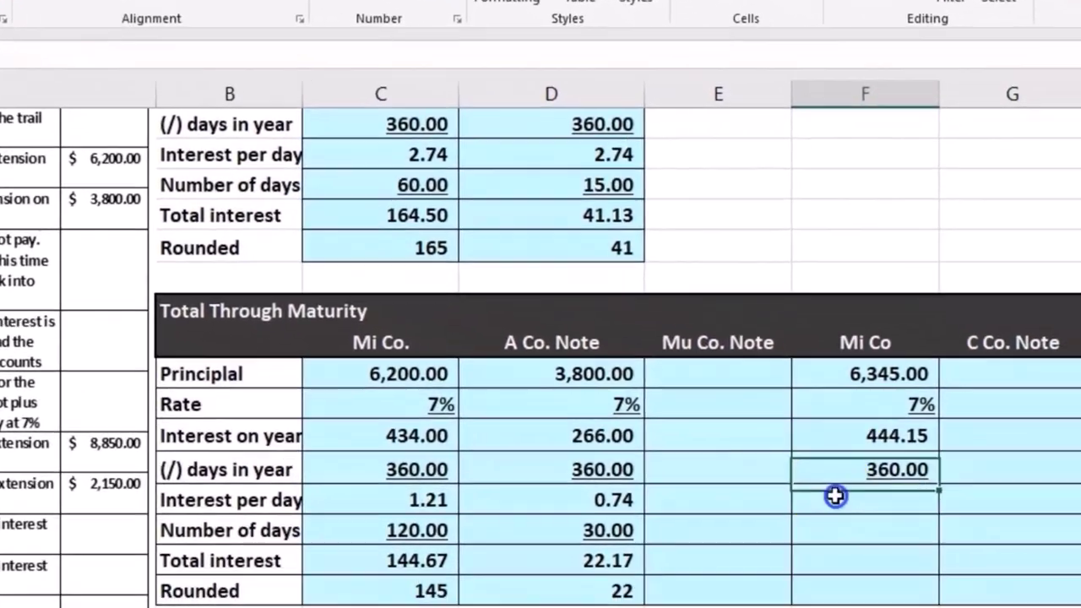
Calculate Mi Co's Interest per day in F22 with =F20/F21.
left_click(980, 571)
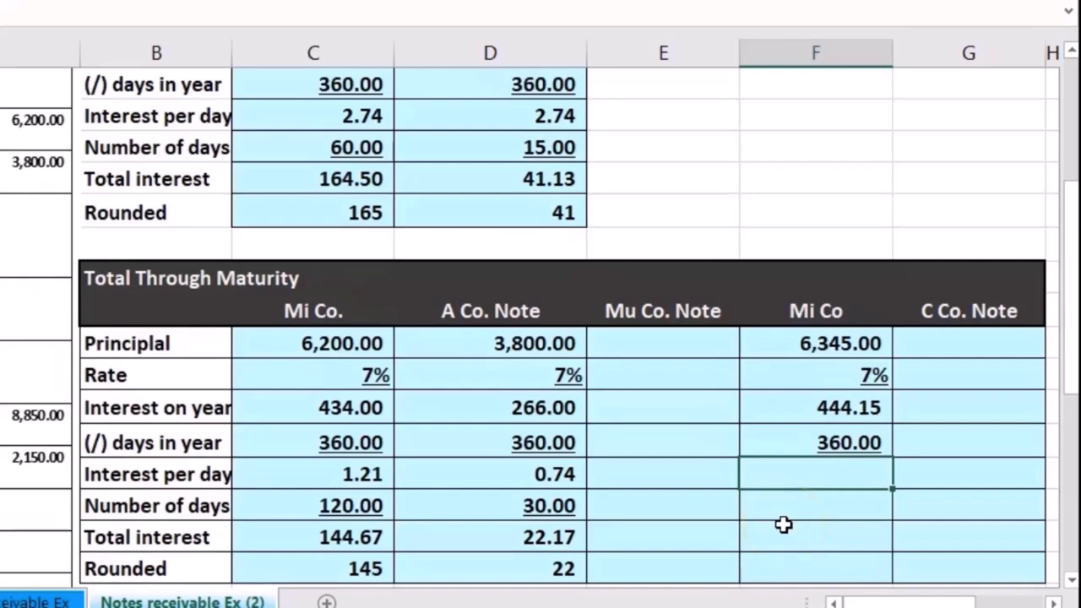
left_click(777, 411)
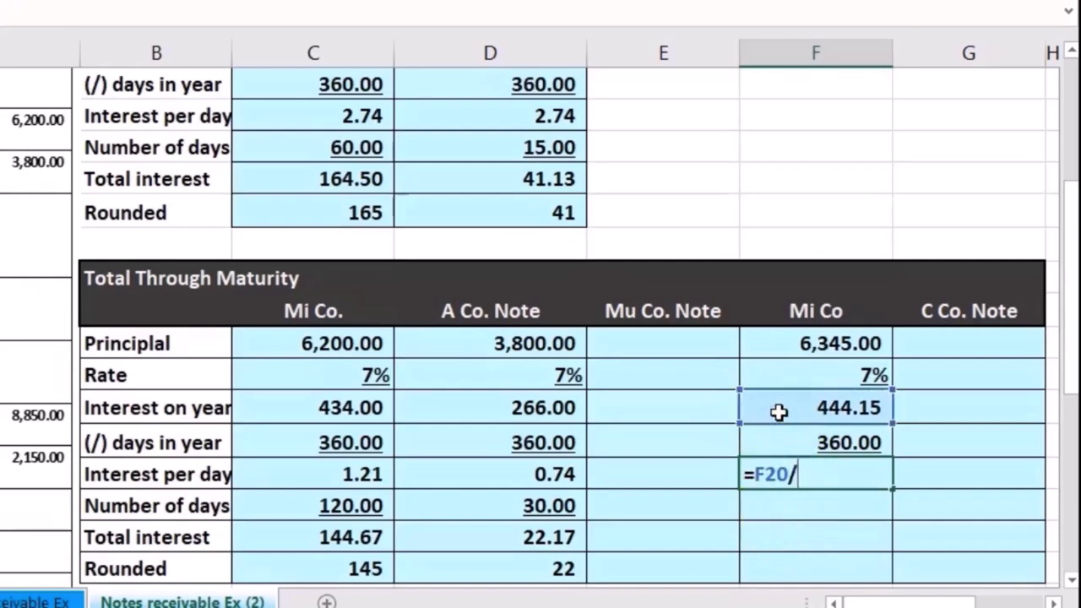
left_click(773, 441)
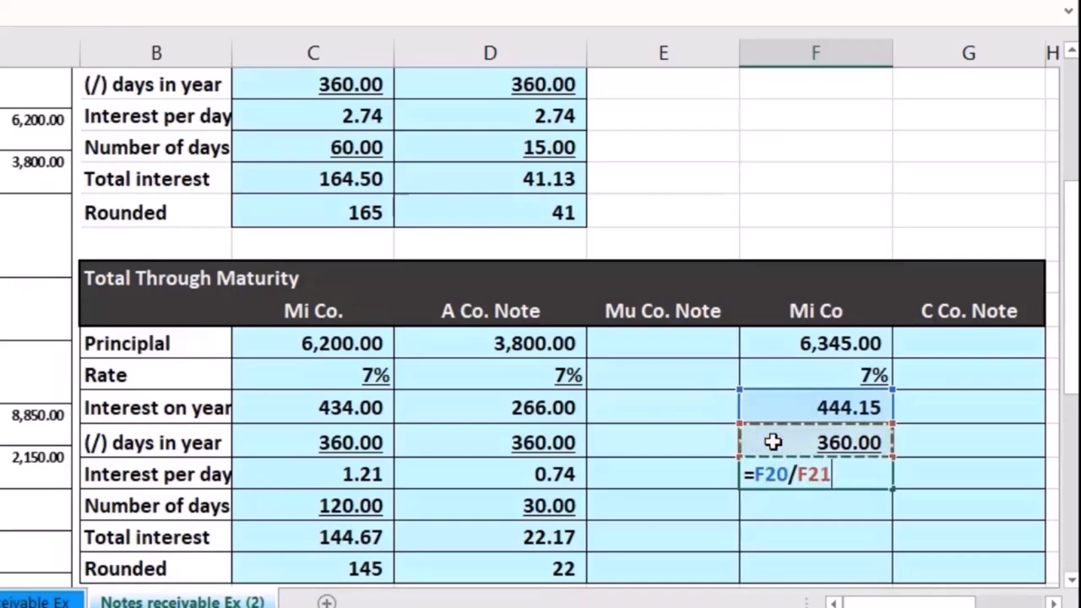
key("Return")
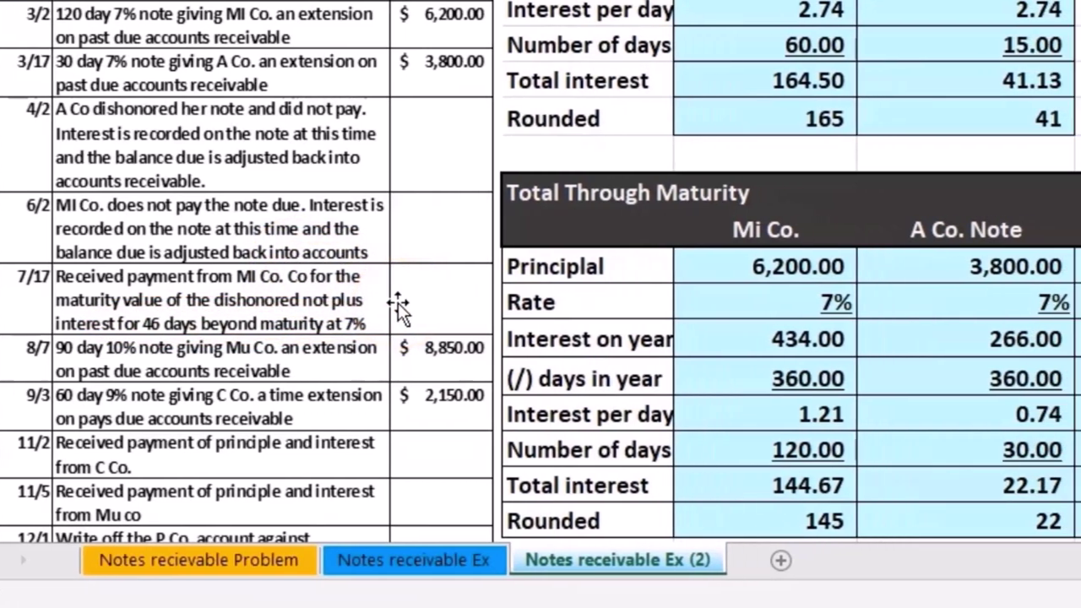
Enter 46 as Mi Co's Number of days in F23 and underline it.
type("46")
key("Return")
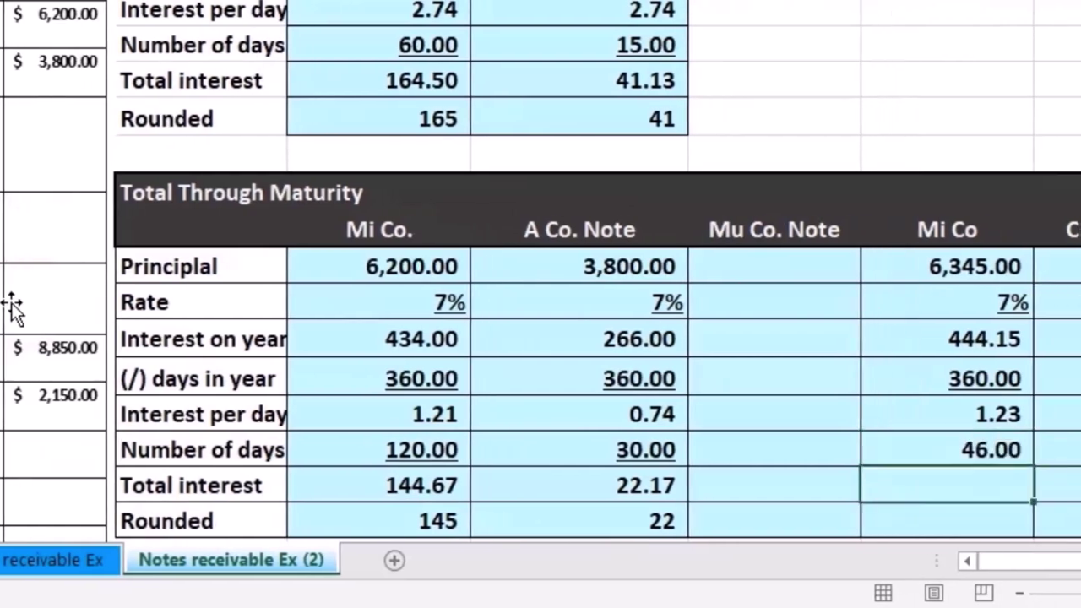
left_click(907, 451)
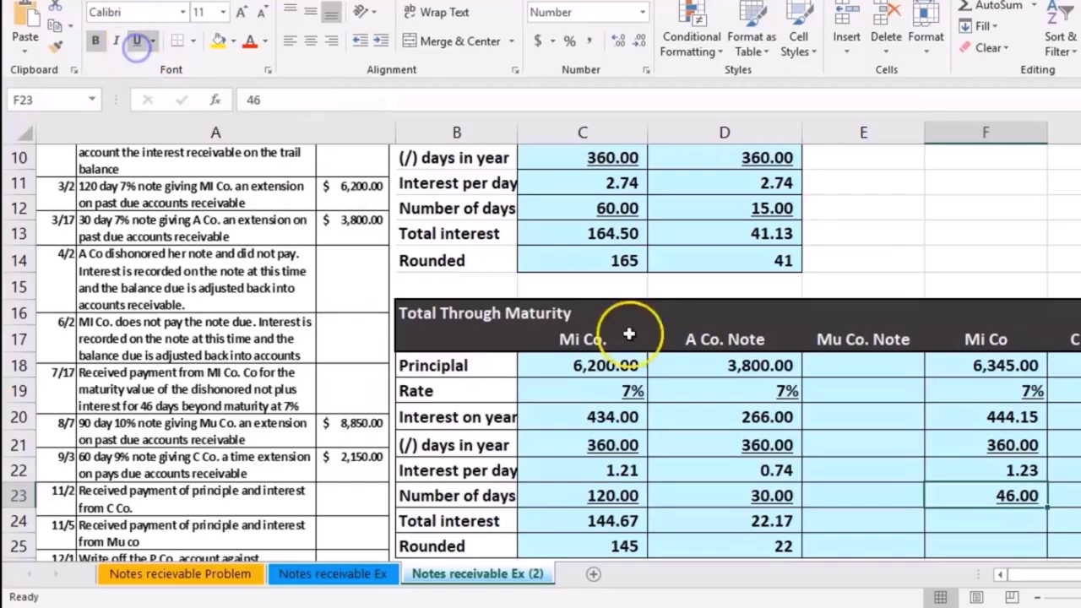
Calculate Mi Co's Total interest in F24 with =F22*F23.
left_click(969, 523)
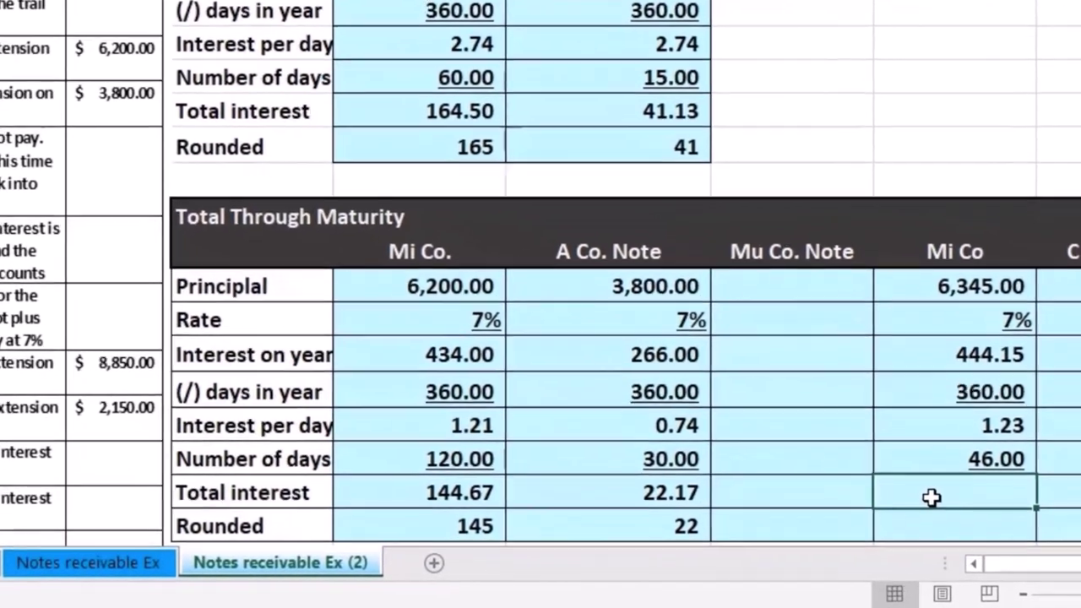
type("=")
left_click(936, 421)
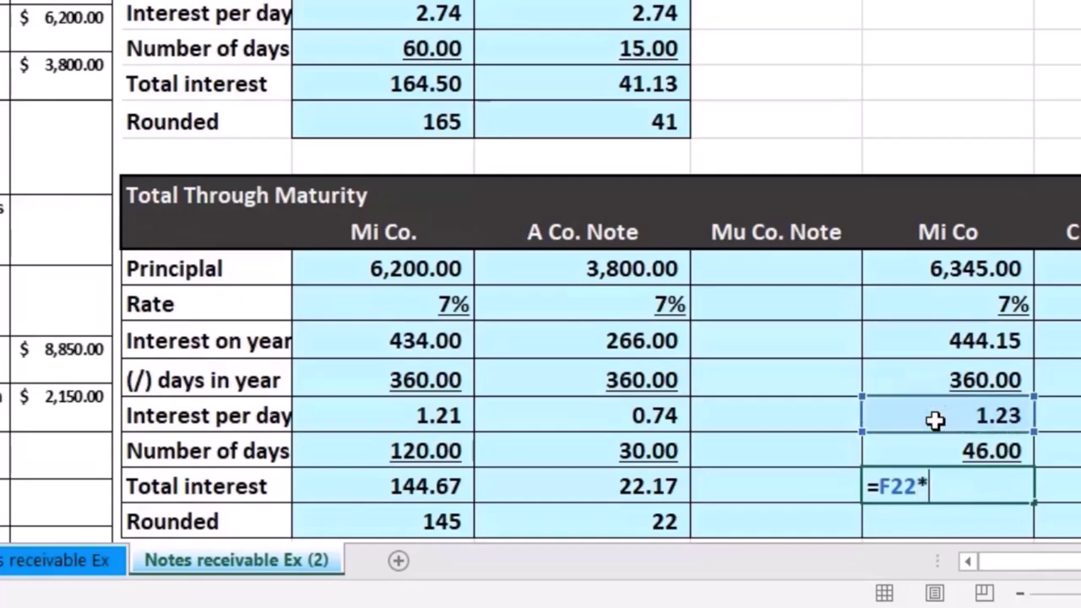
type("*")
left_click(929, 448)
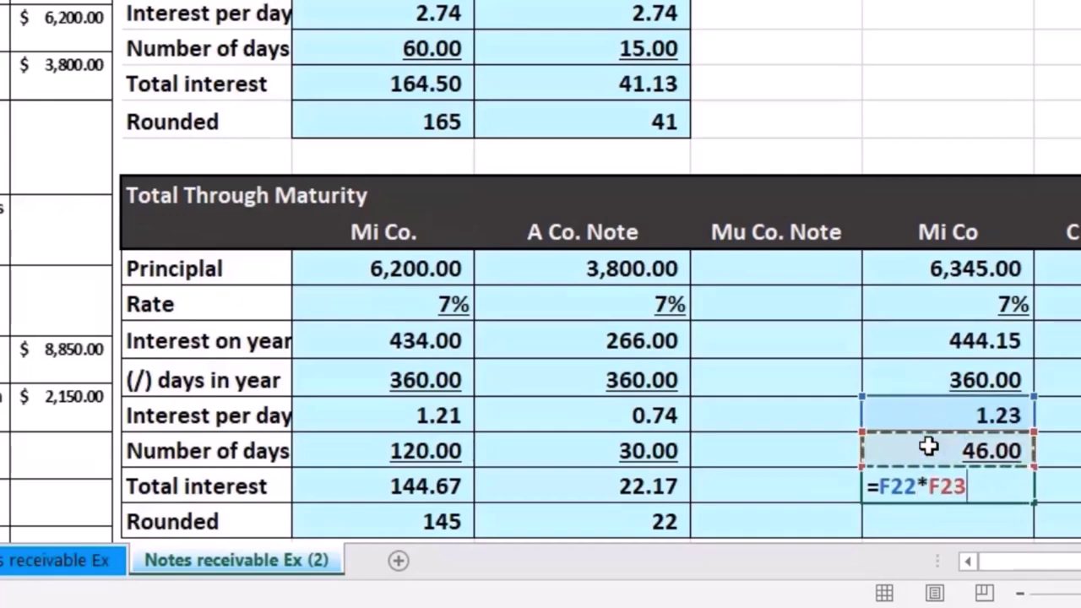
key("Return")
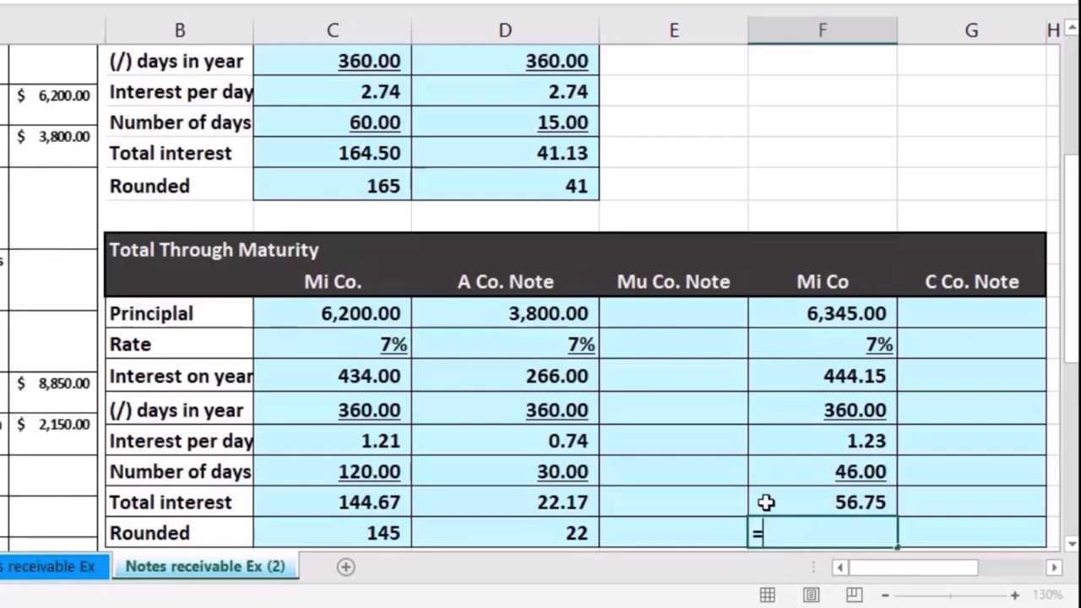
Fill Mi Co's Rounded cell F25 with =F24, shown without decimals.
type("=")
left_click(765, 503)
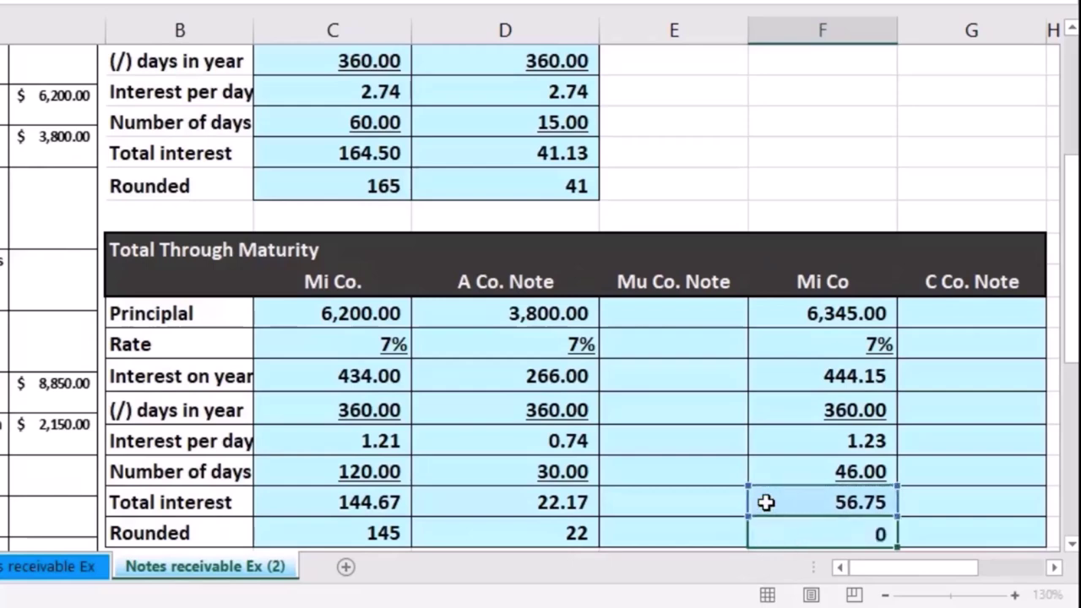
key("Return")
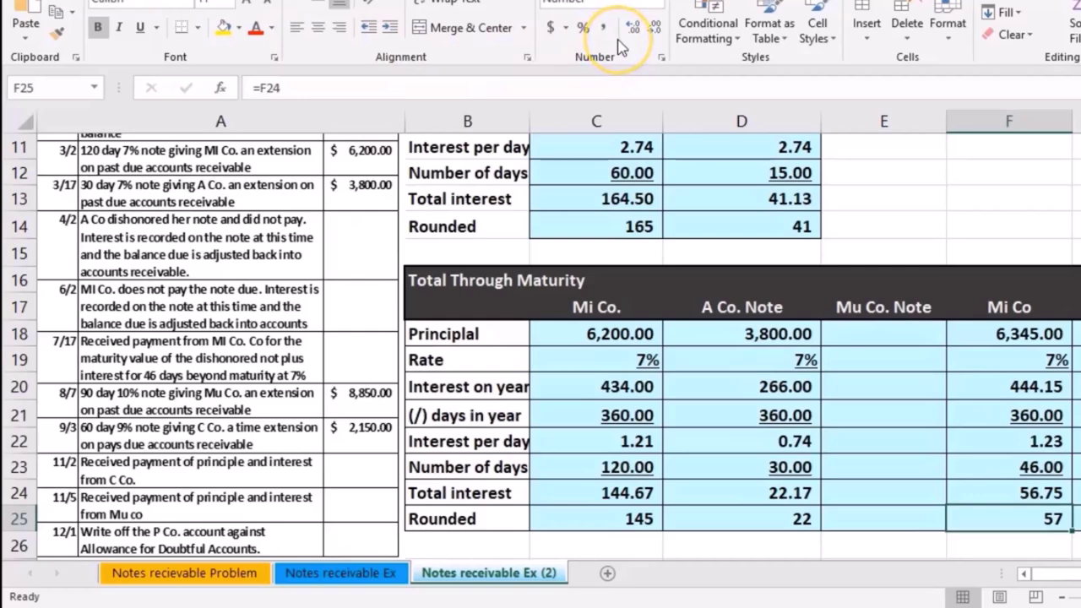
left_click(632, 32)
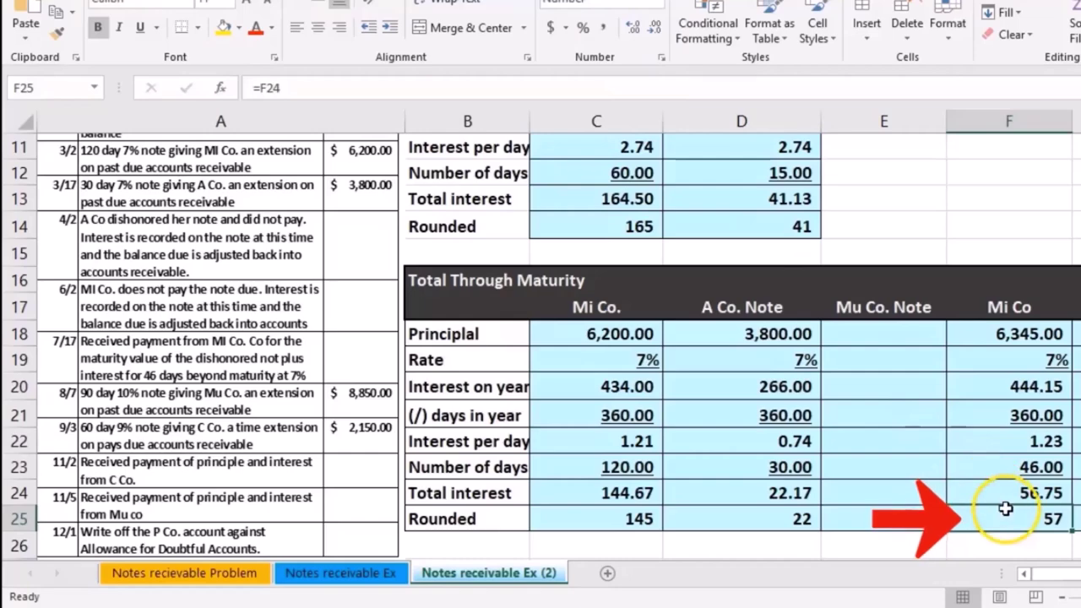
Start the payment's journal entry by entering the date 7/17 in I24, below the 6/2 entry.
left_click(1079, 578)
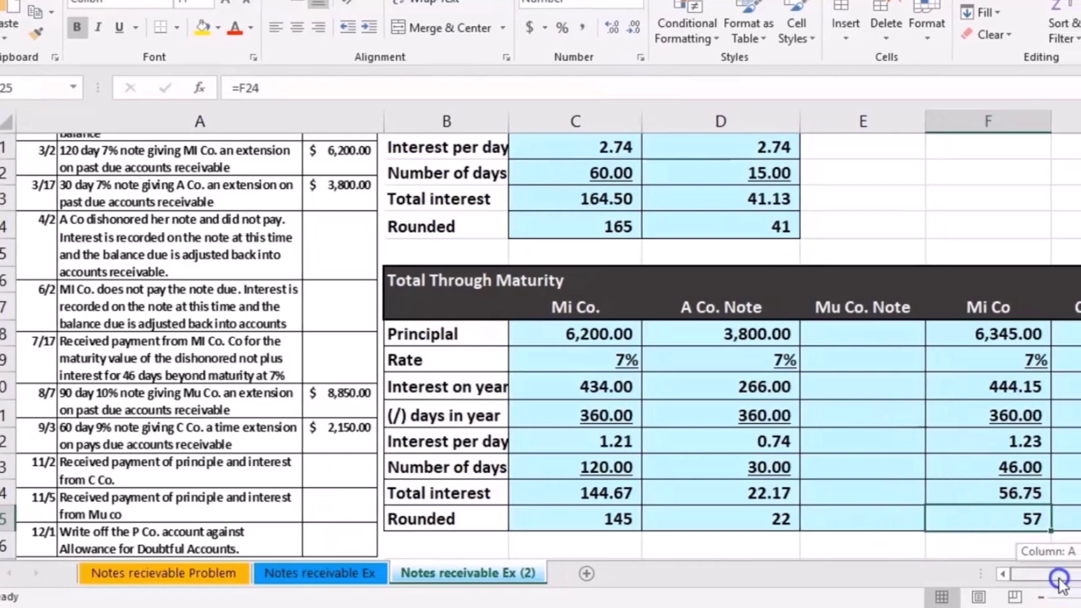
left_click_drag(1060, 579, 918, 582)
scroll(894, 461, "down", 1)
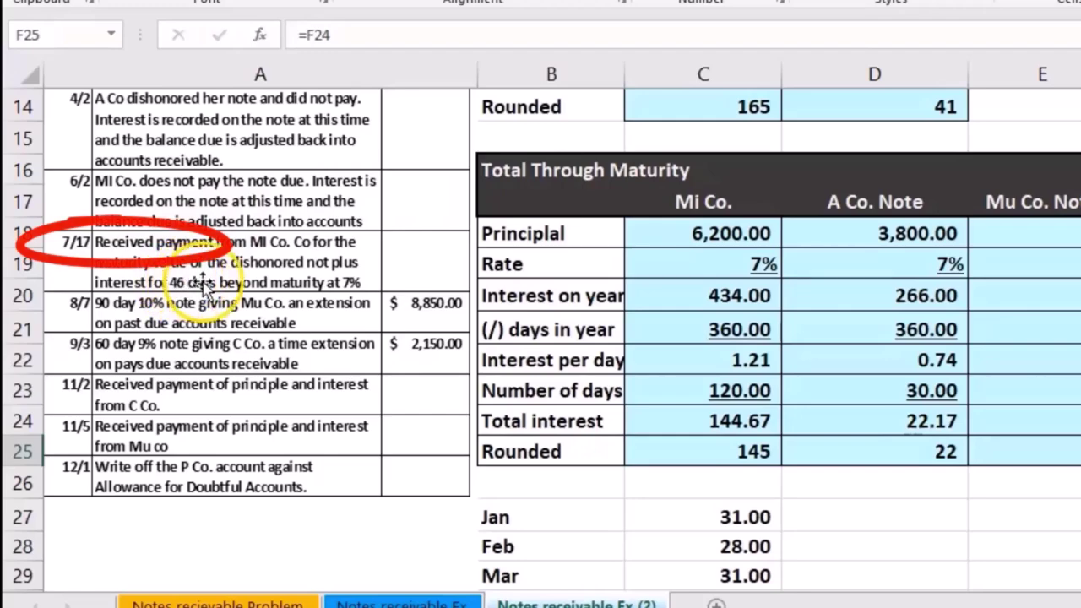
scroll(562, 325, "right", 6)
left_click(543, 420)
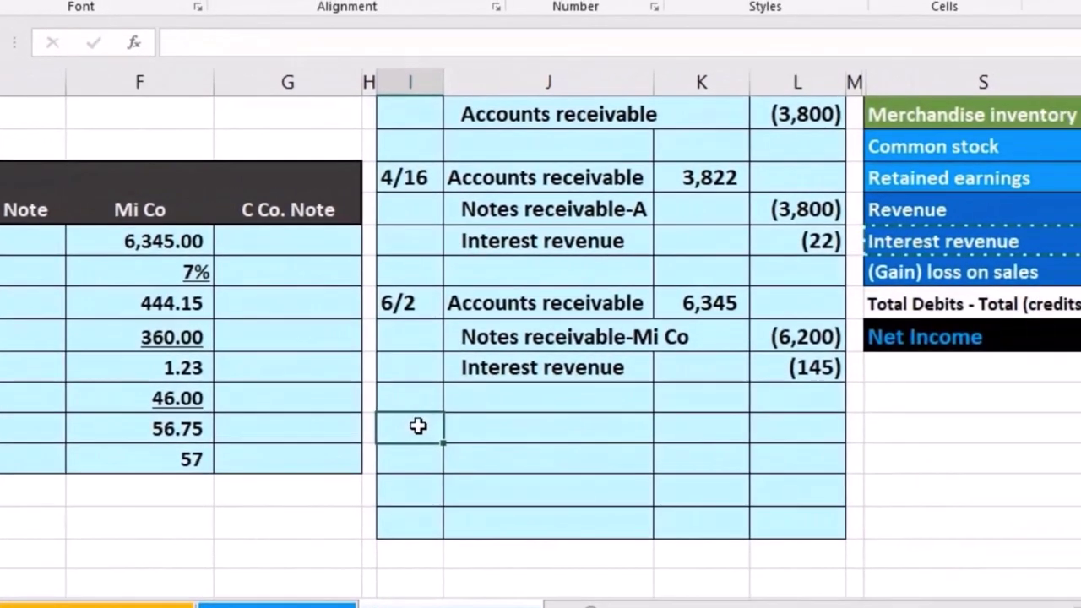
type("7/1")
key("Return")
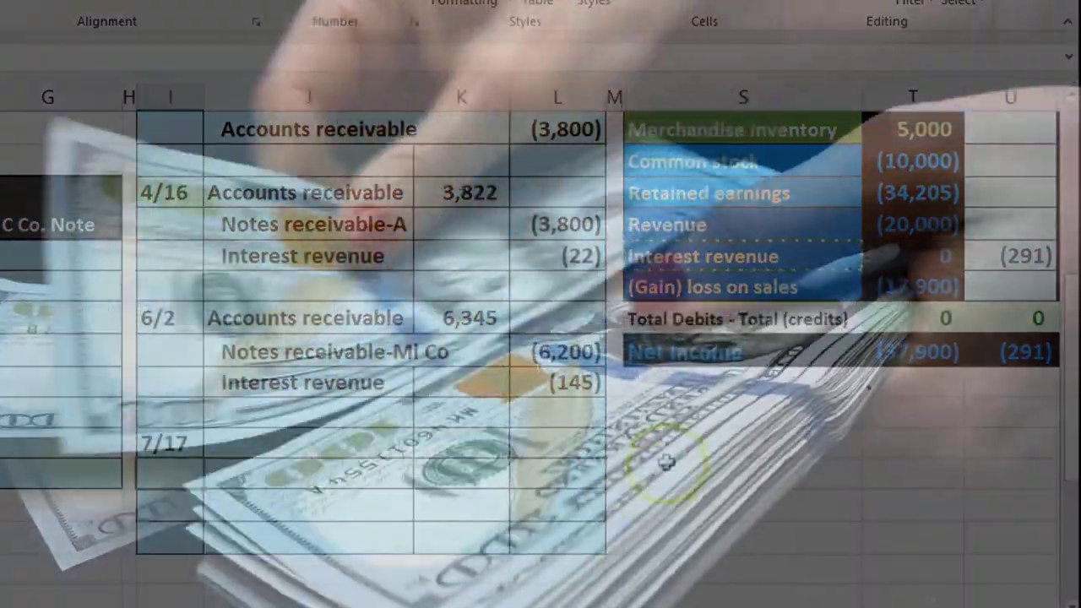
Copy the Cash account name from the trial balance and paste it as values in J24, beside the 7/17 date.
scroll(667, 461, "up", 5)
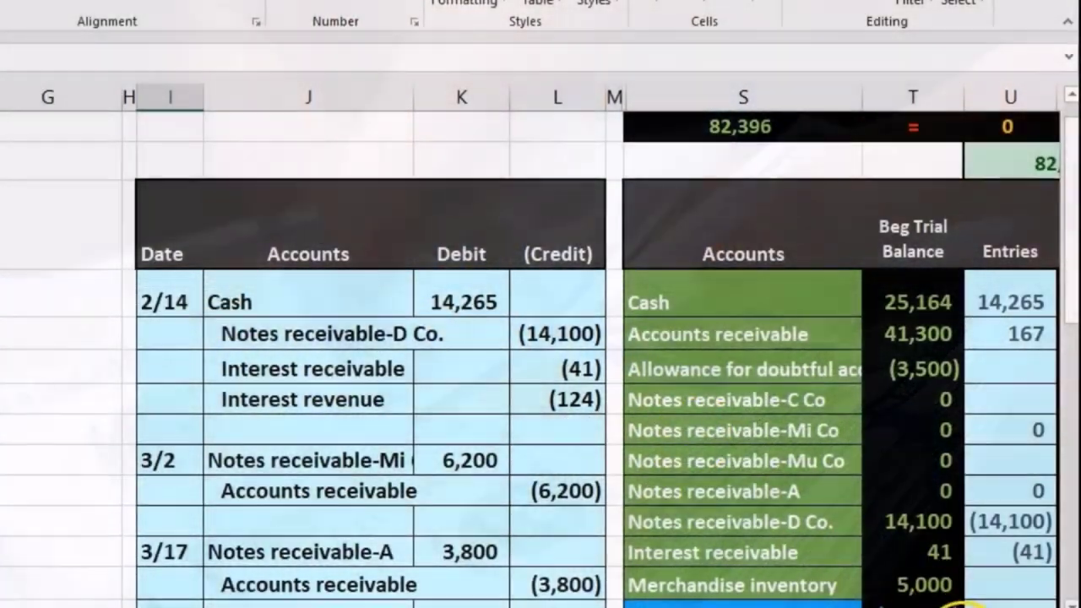
scroll(775, 347, "right", 3)
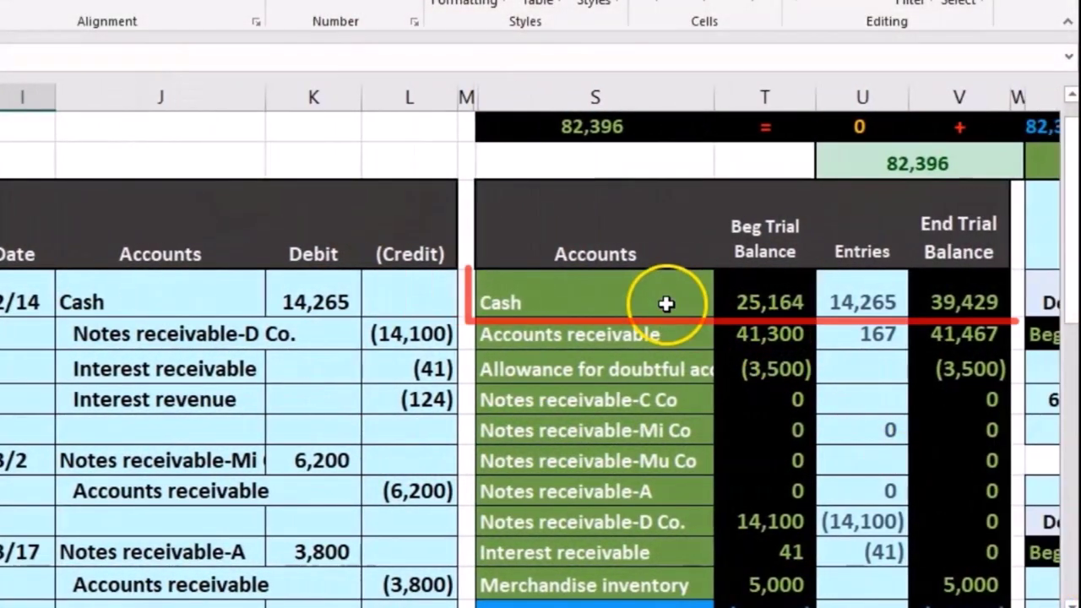
right_click(646, 298)
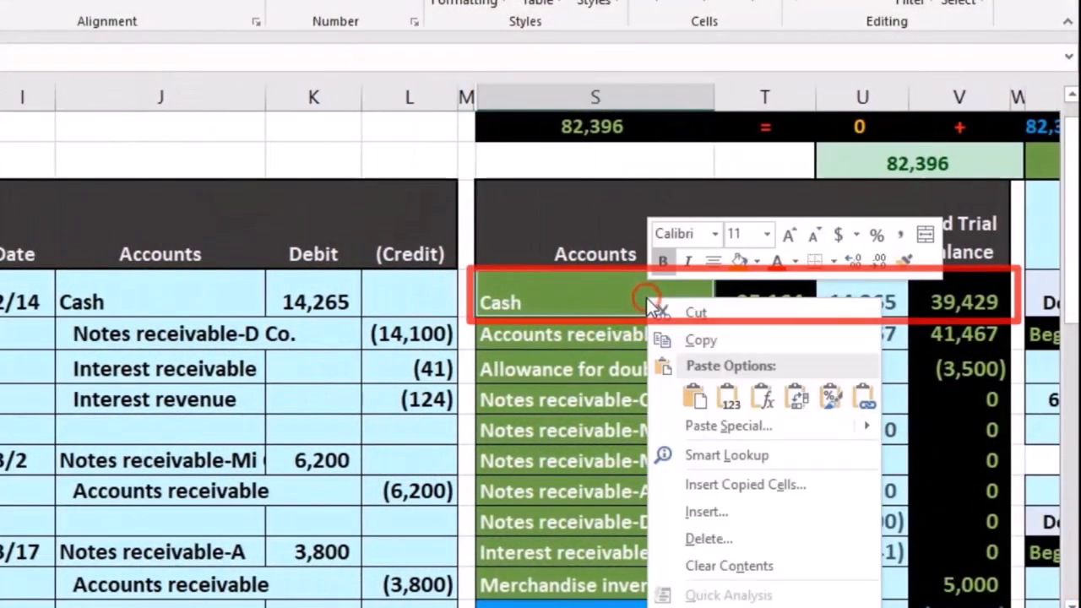
left_click(669, 338)
scroll(329, 410, "down", 4)
left_click(134, 534)
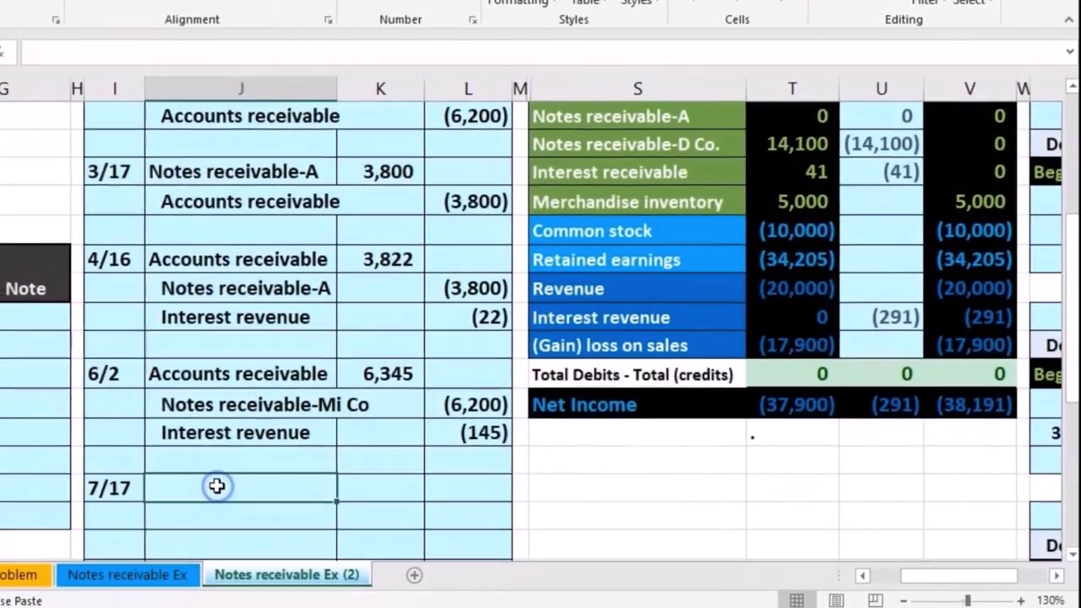
right_click(217, 487)
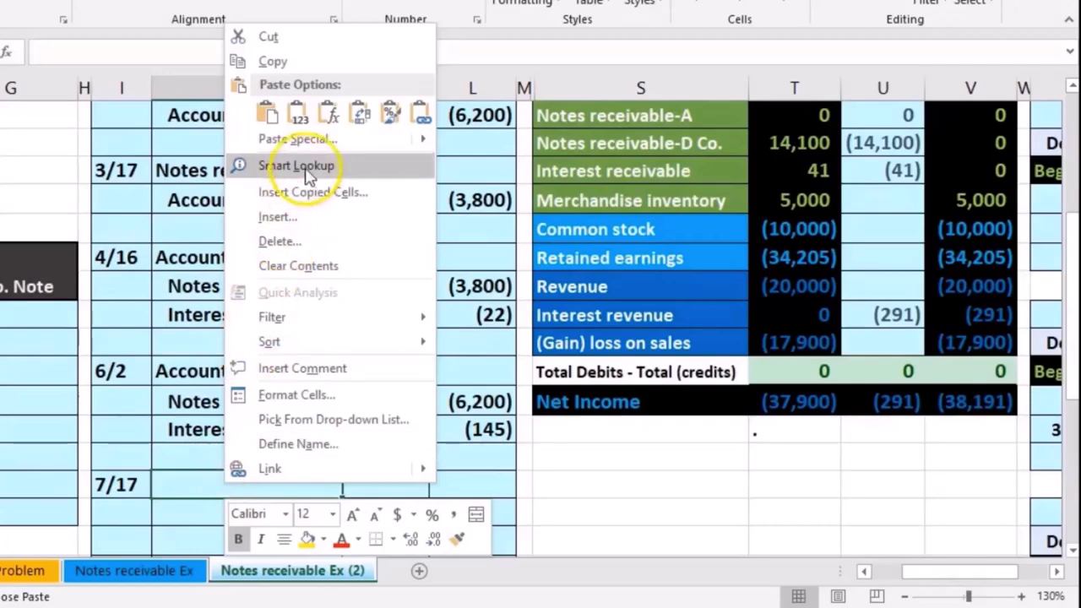
left_click(297, 113)
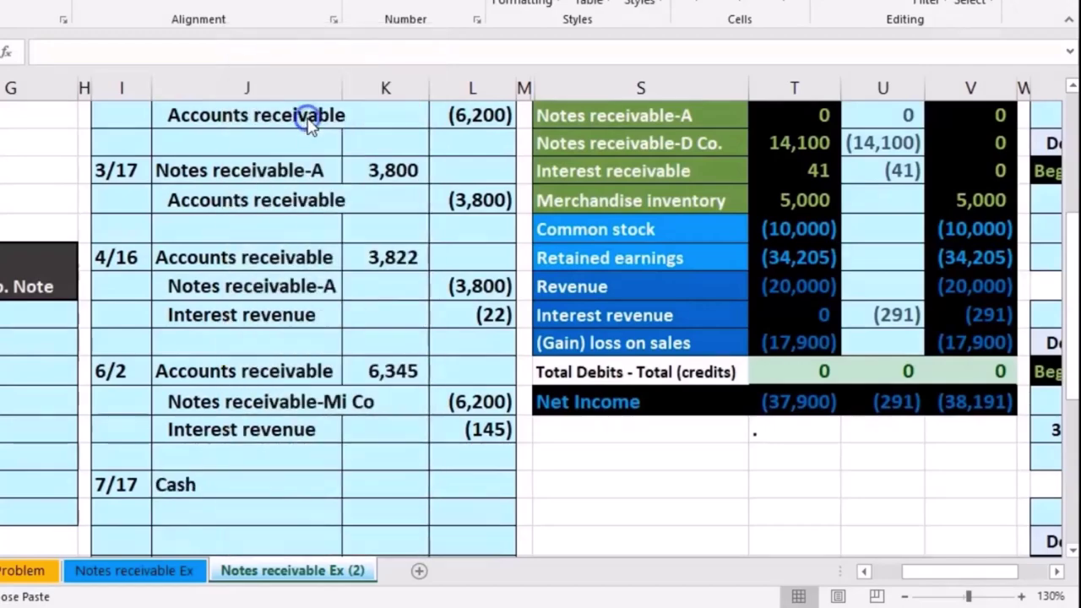
Calculate the 7/17 Cash debit in K24 with =F18+F25, adding Mi Co's principal and rounded interest.
left_click(378, 478)
mouse_move(932, 581)
left_mouse_down()
mouse_move(966, 572)
mouse_move(904, 576)
left_mouse_up()
left_click(479, 317)
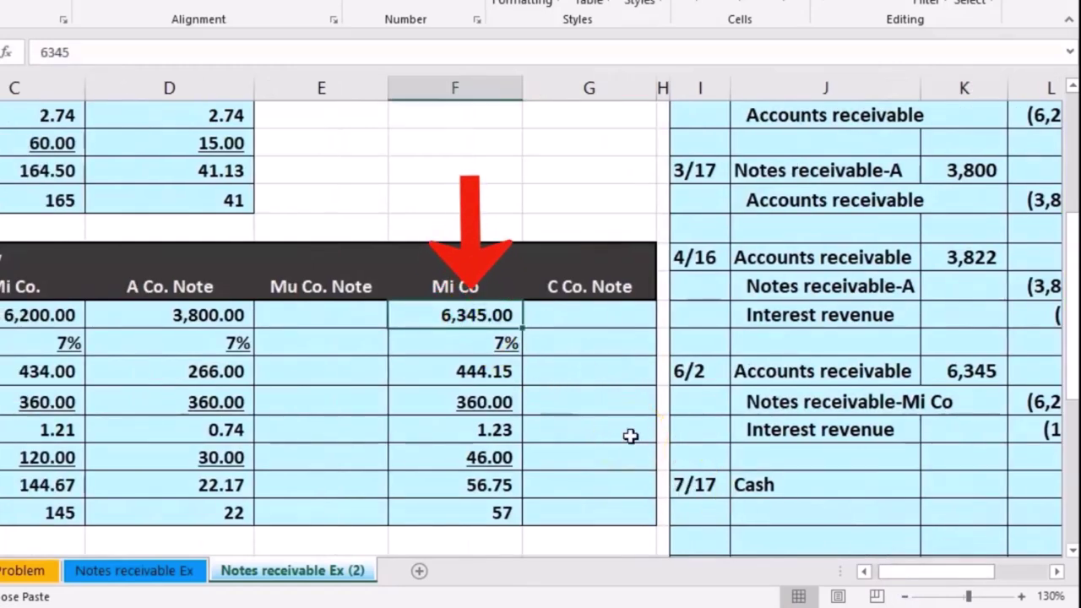
left_click(500, 516)
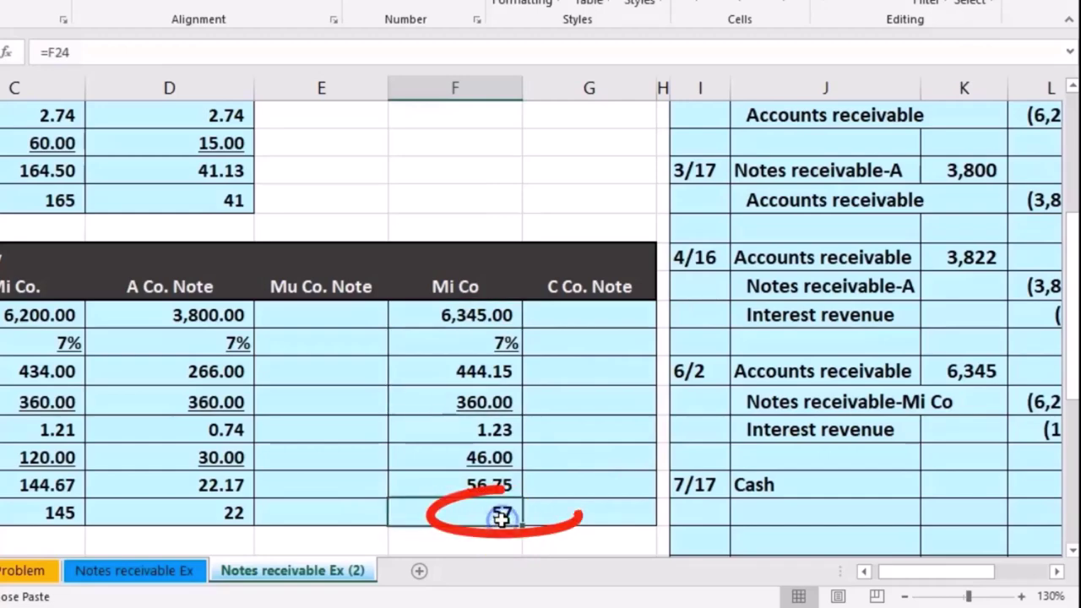
left_click(1055, 572)
left_click(856, 513)
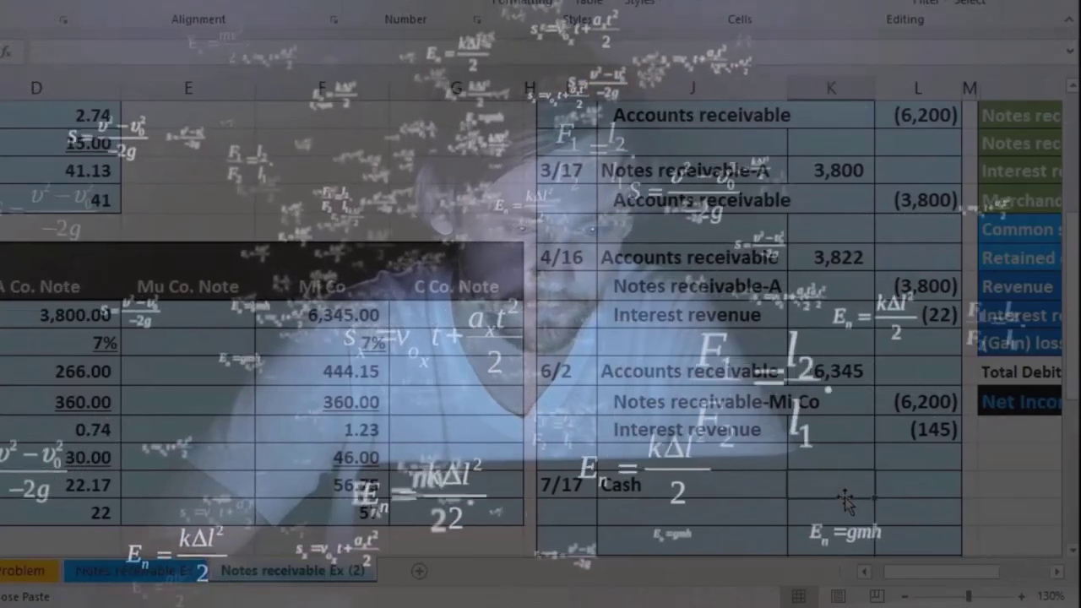
type("=")
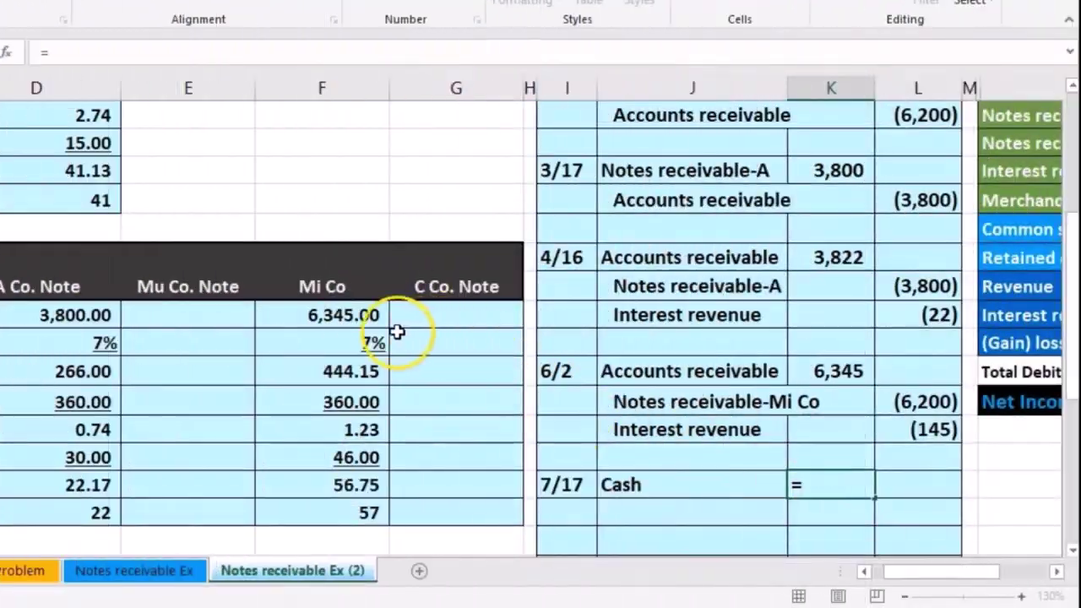
left_click(364, 321)
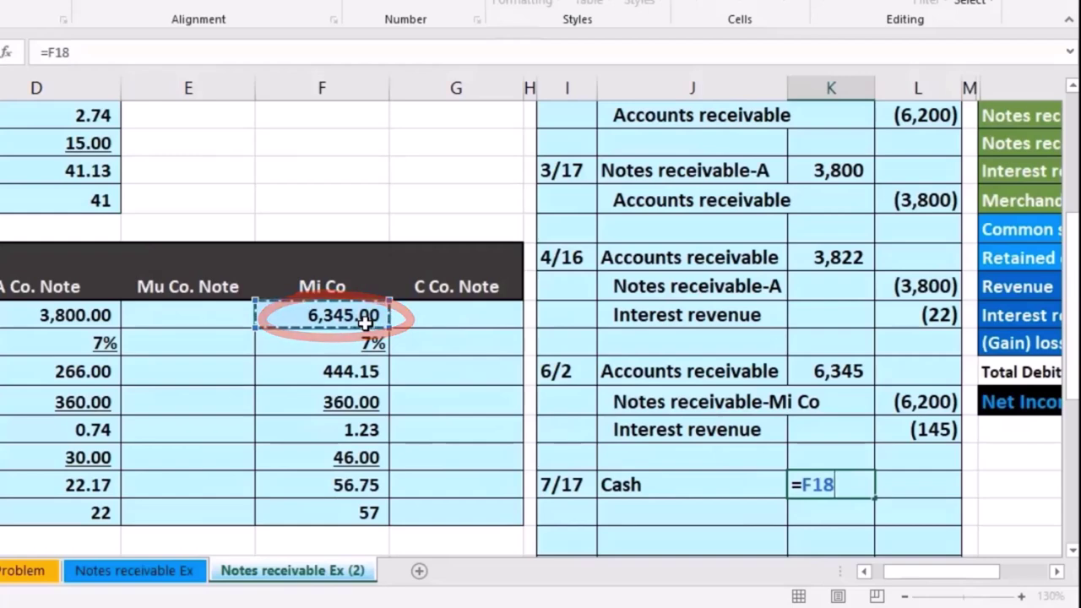
type("+")
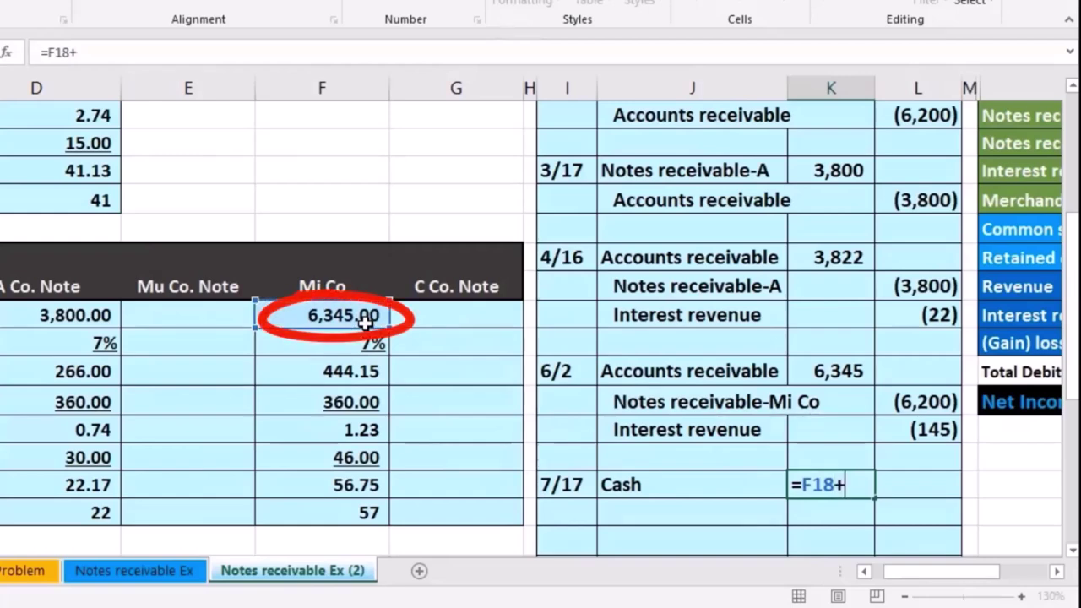
left_click(358, 507)
key("Return")
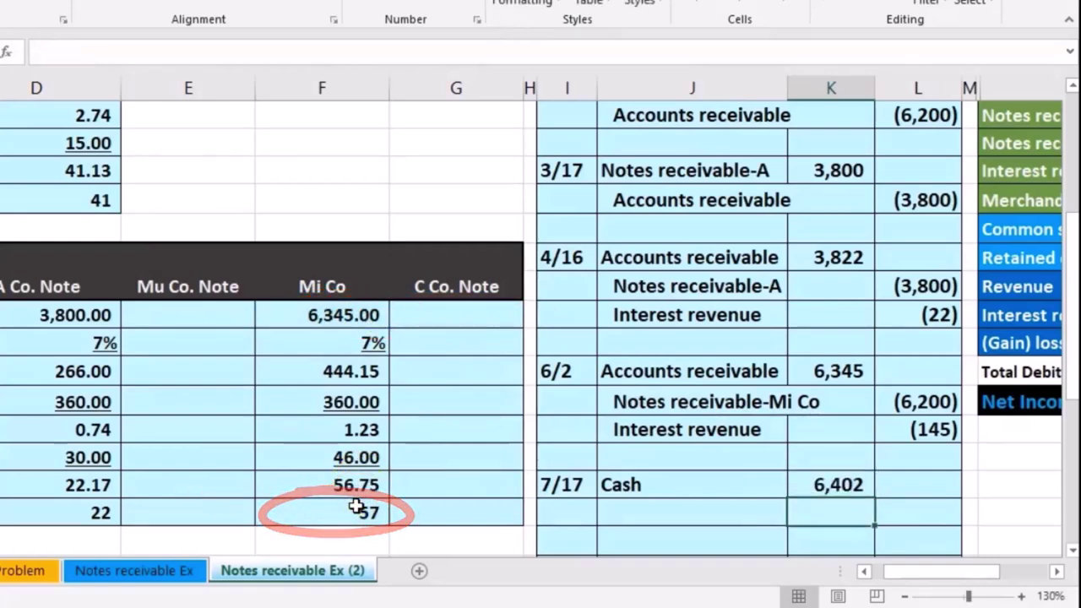
key("Up")
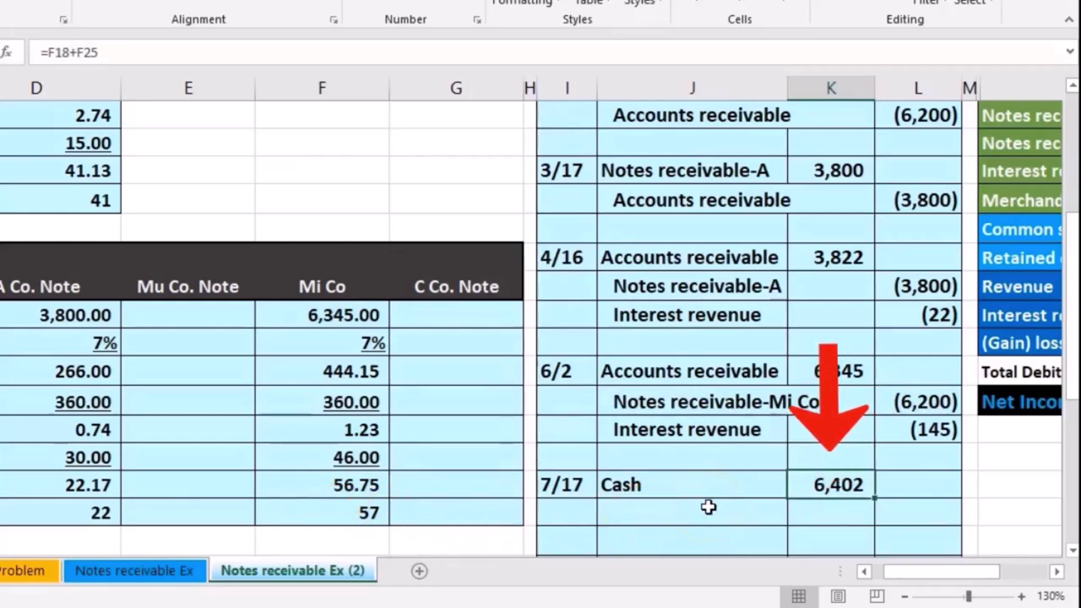
Replace the 7/17 Cash debit in K24 with the formula =6345+57.
key("Delete")
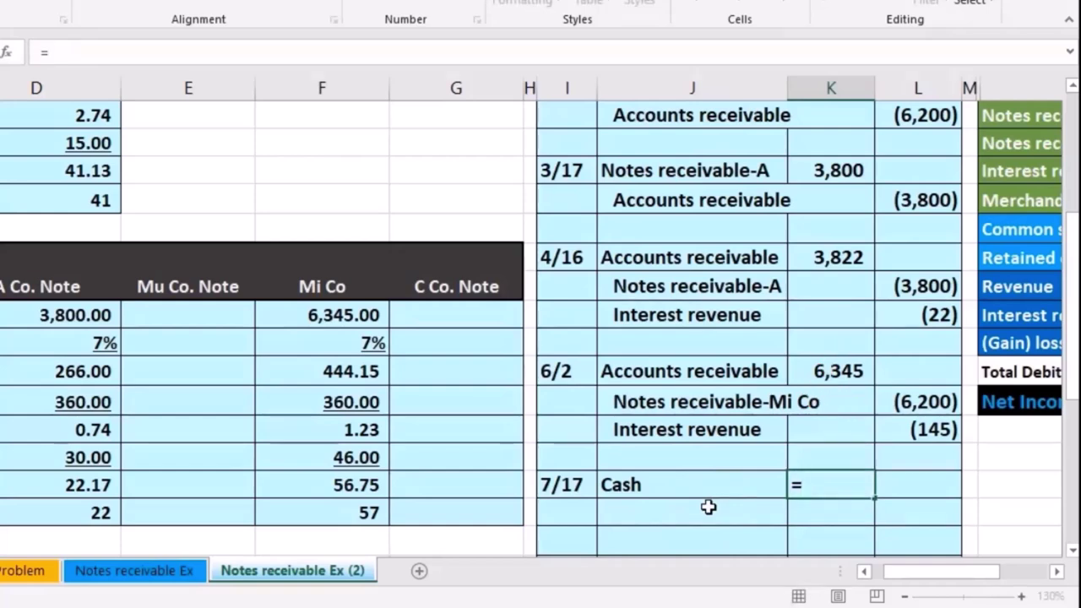
type("=6345+5")
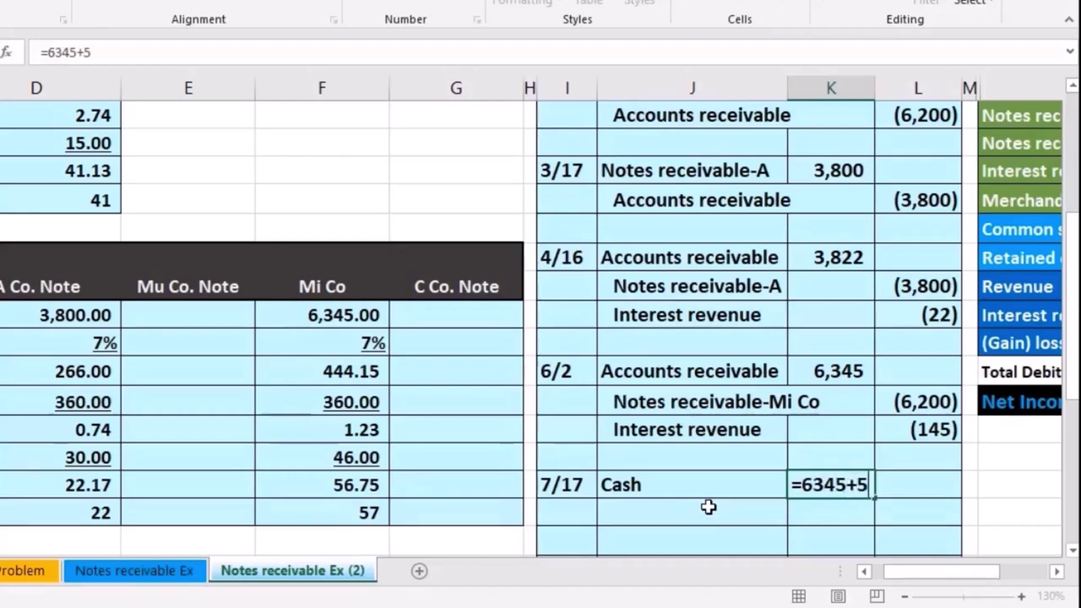
type("7")
key("Return")
Temporarily show decimals in Mi Co's Rounded cell F25, then return it to whole-number display.
left_click(346, 511)
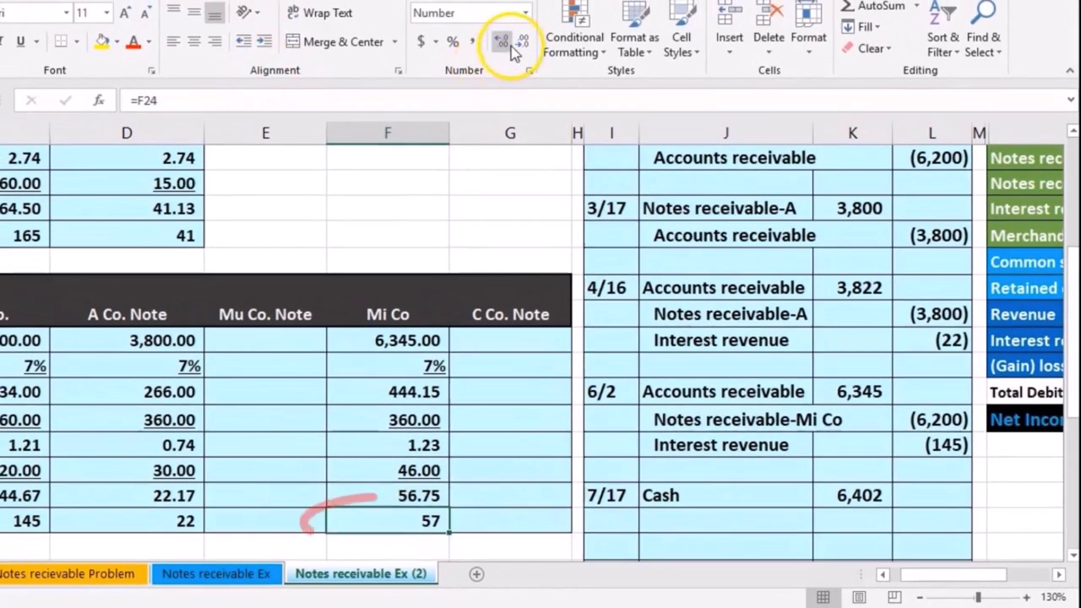
left_click(510, 44)
left_click(506, 41)
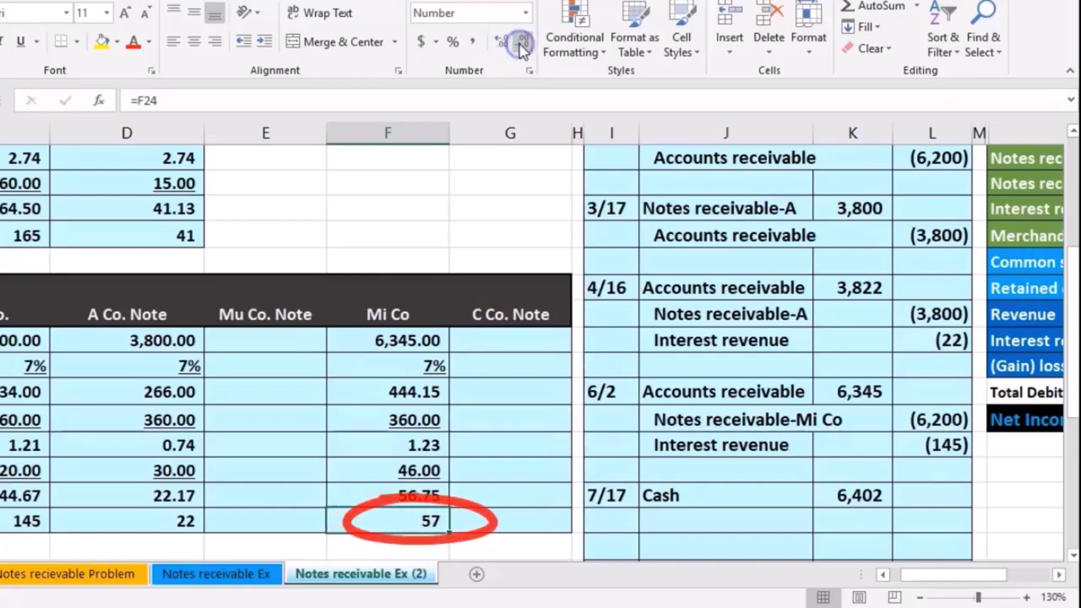
left_click(886, 422)
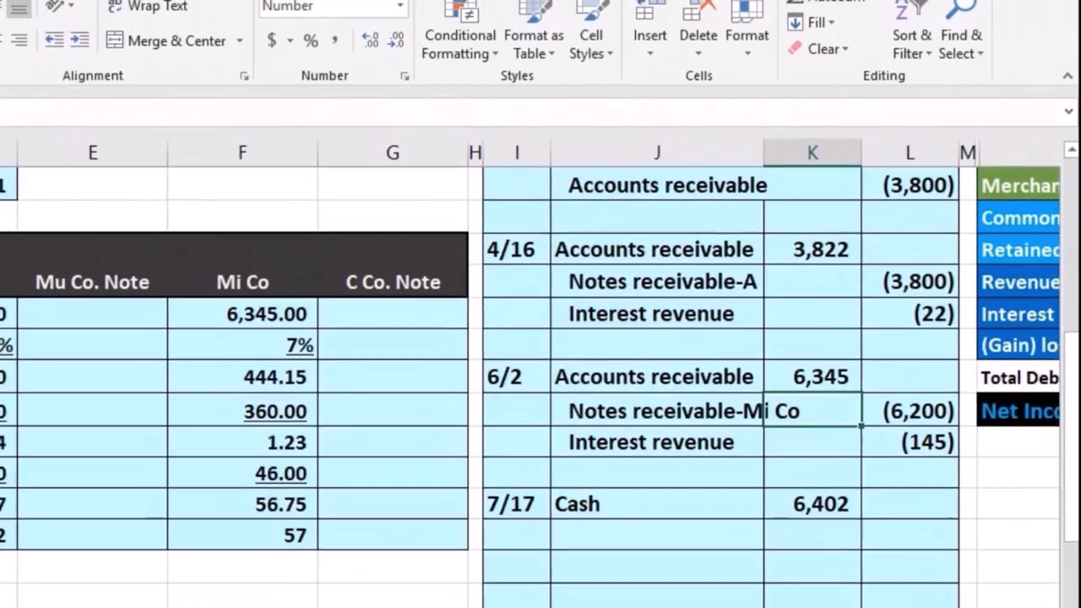
Copy the Accounts receivable account name from the trial balance and paste it as values in J25, below Cash.
scroll(973, 580, "right", 3)
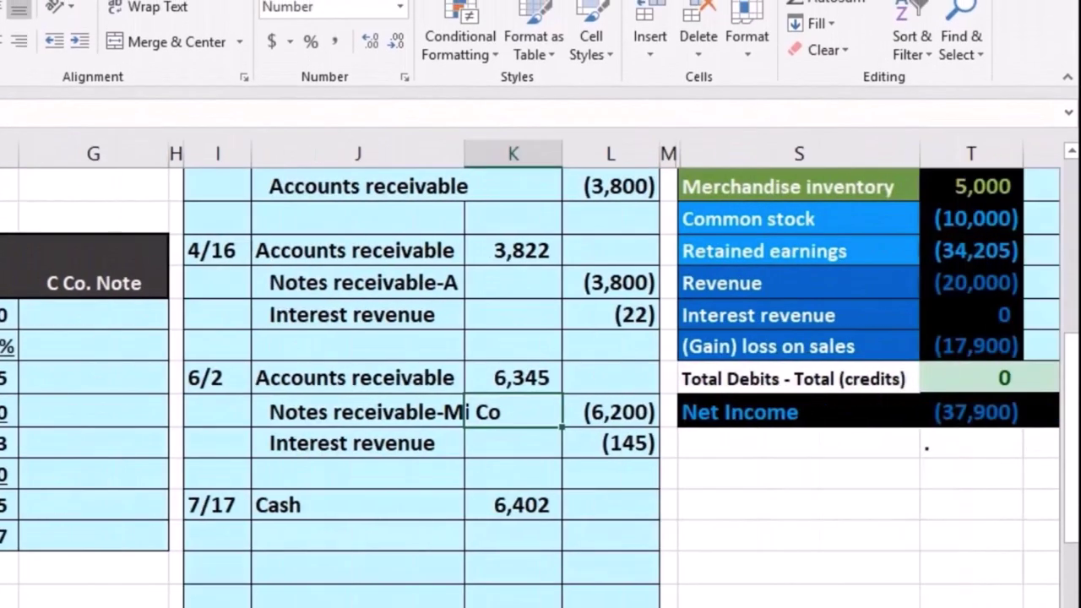
scroll(973, 604, "up", 4)
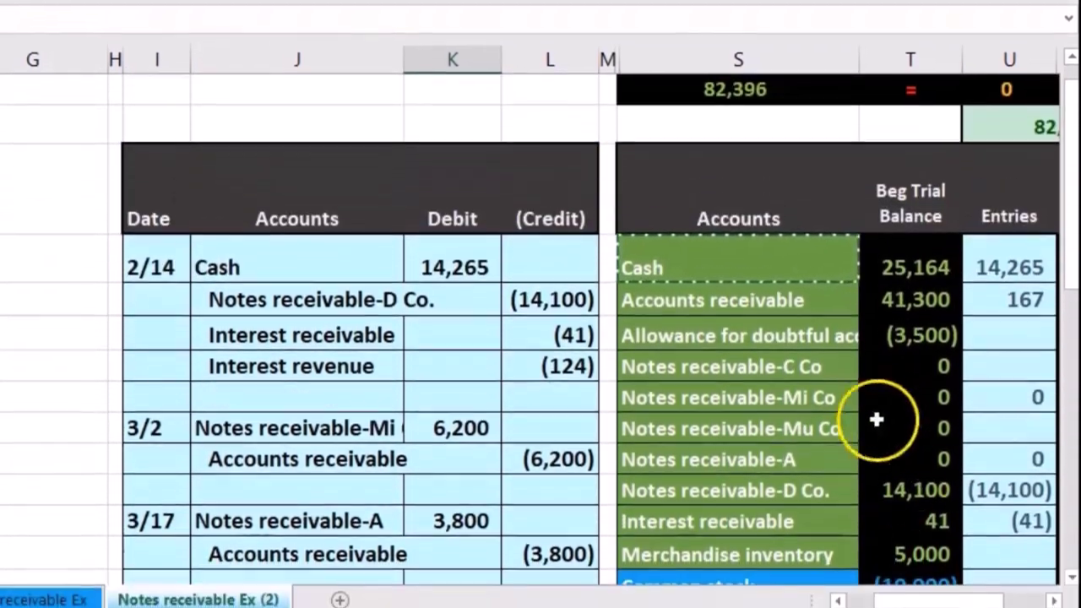
left_click(818, 351)
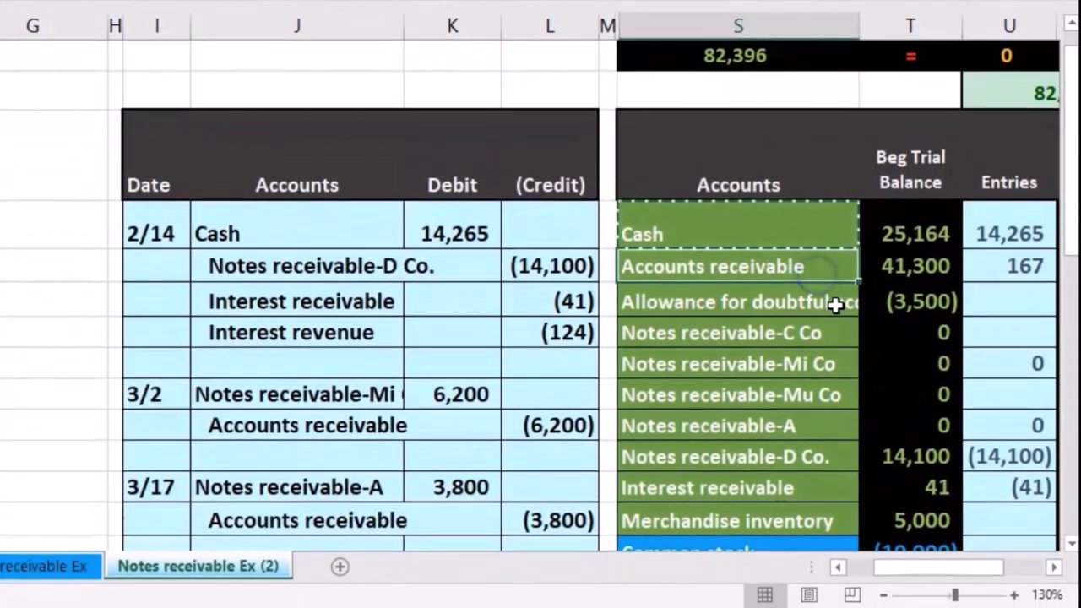
left_click(1050, 571)
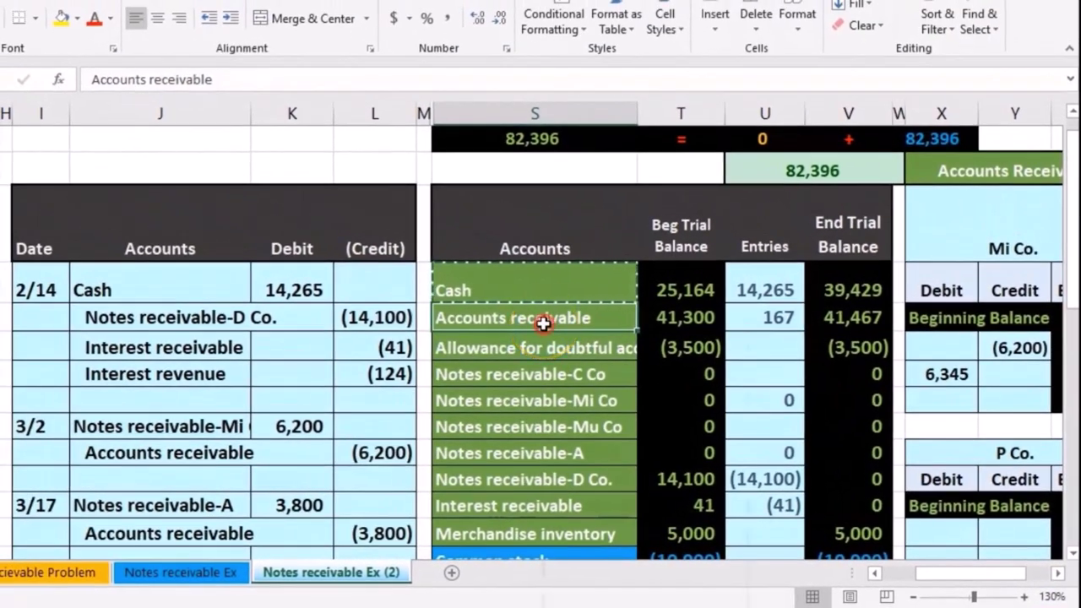
right_click(542, 323)
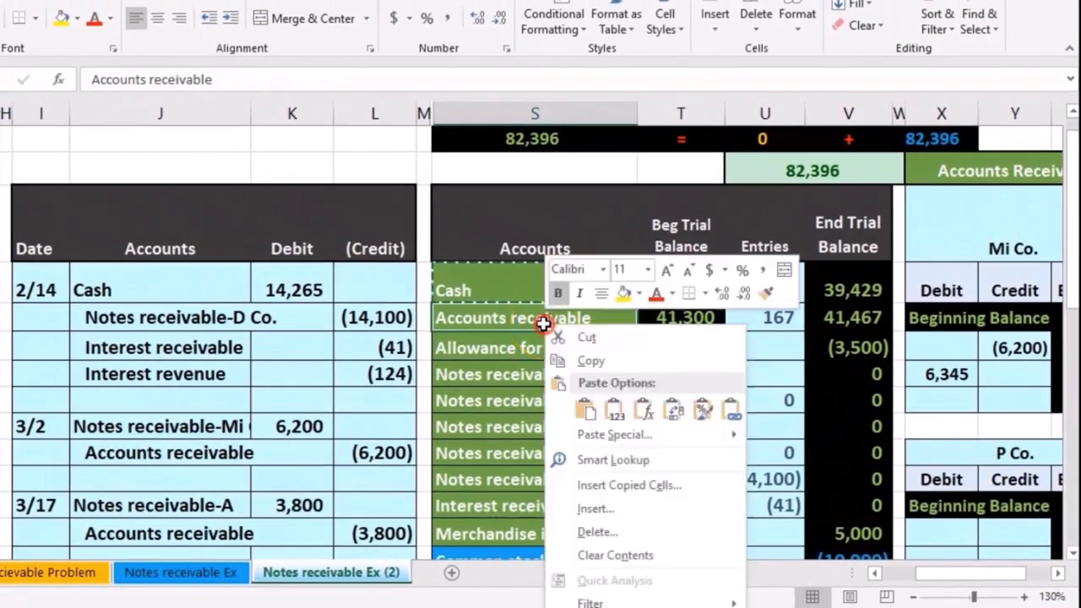
left_click(569, 357)
scroll(309, 432, "down", 3)
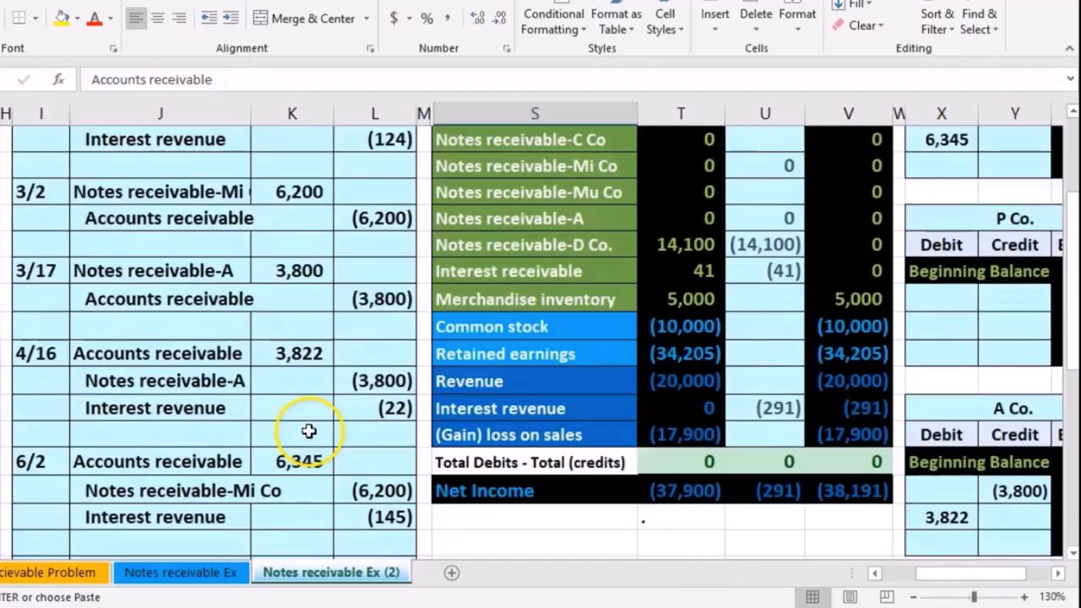
scroll(309, 432, "down", 3)
left_click(160, 399)
left_click(165, 434)
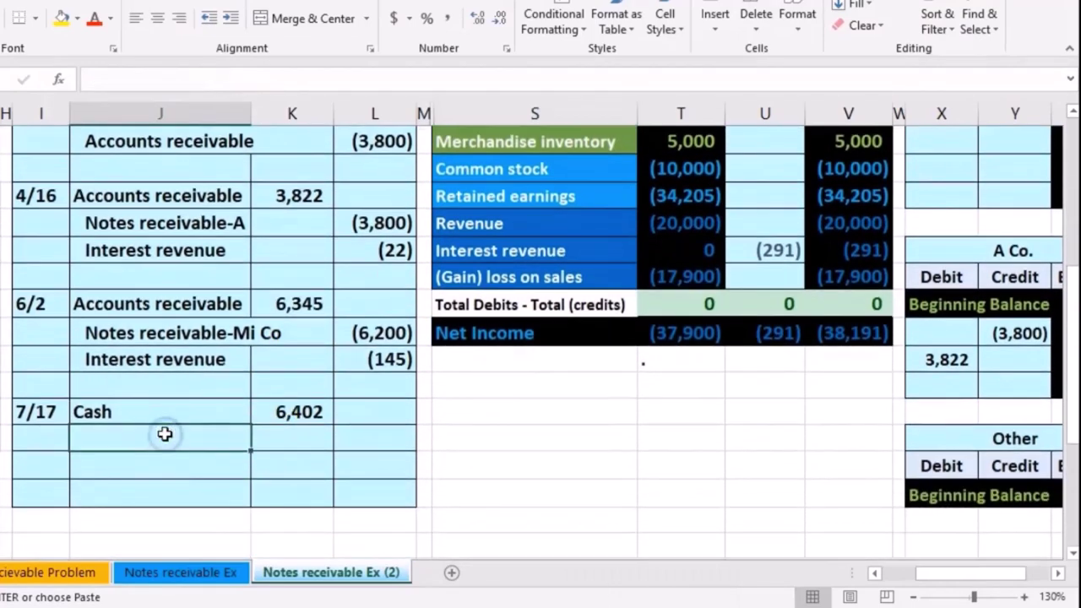
right_click(165, 434)
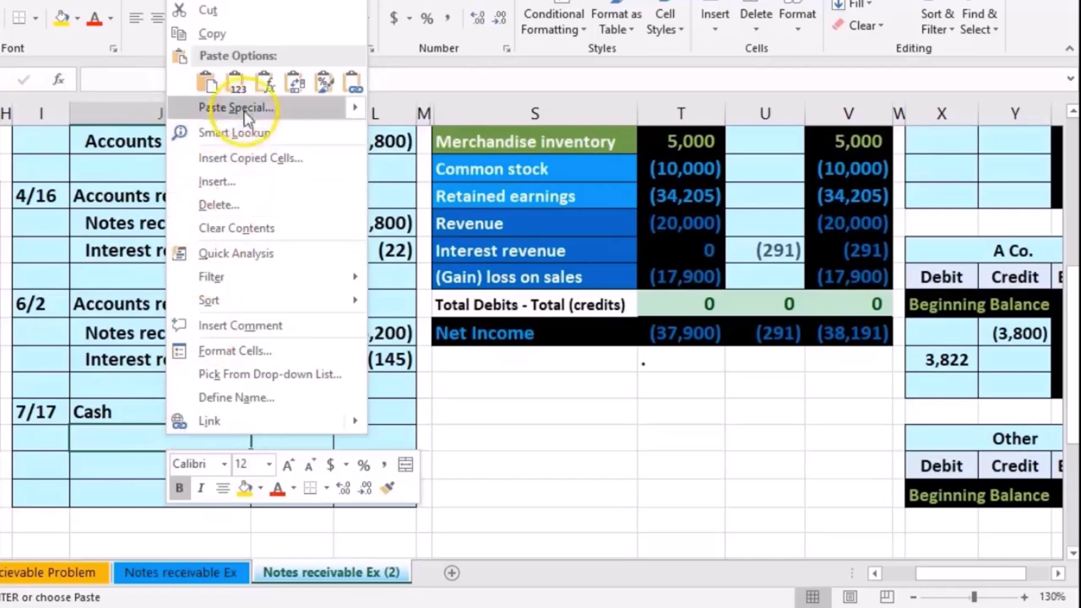
left_click(238, 85)
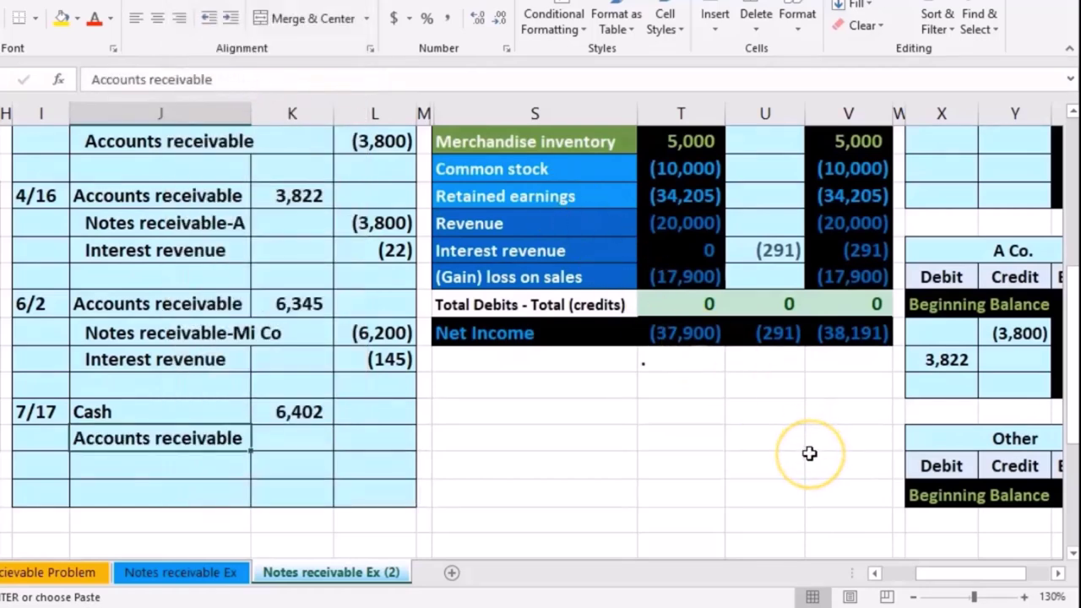
Check Mi Co.'s balance in the accounts receivable subsidiary ledger and enter -6345 as the Accounts receivable credit in L25.
scroll(809, 453, "up", 3)
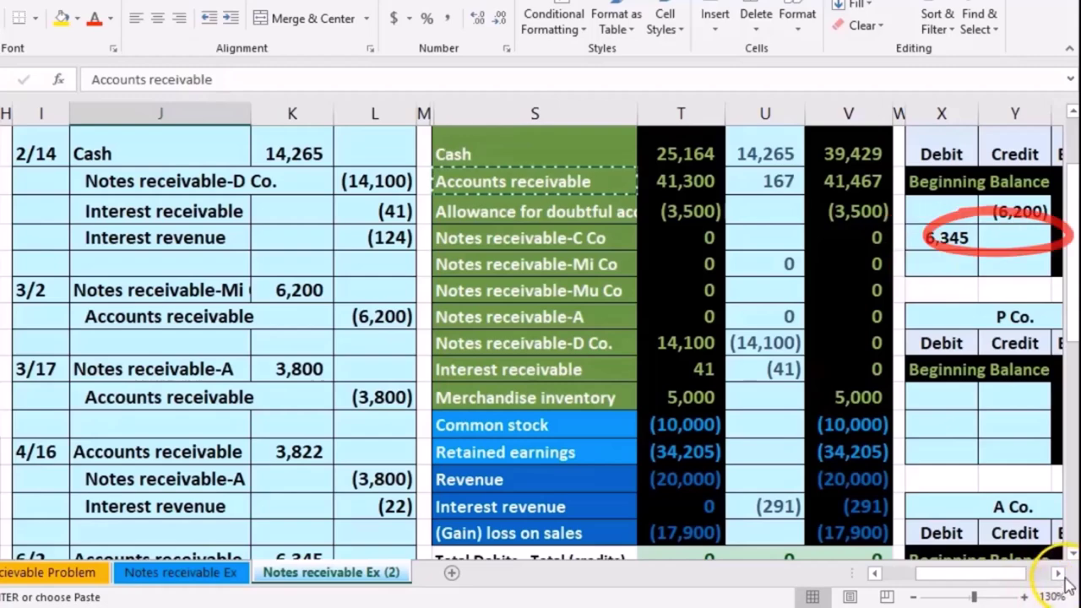
scroll(1069, 584, "right", 2)
scroll(940, 472, "up", 2)
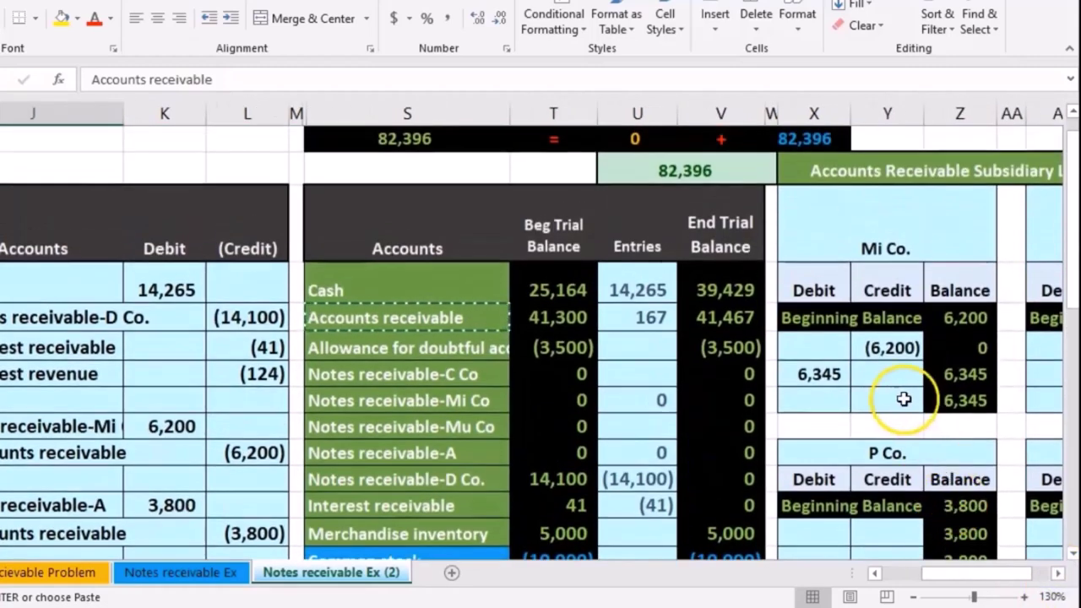
scroll(848, 404, "down", 5)
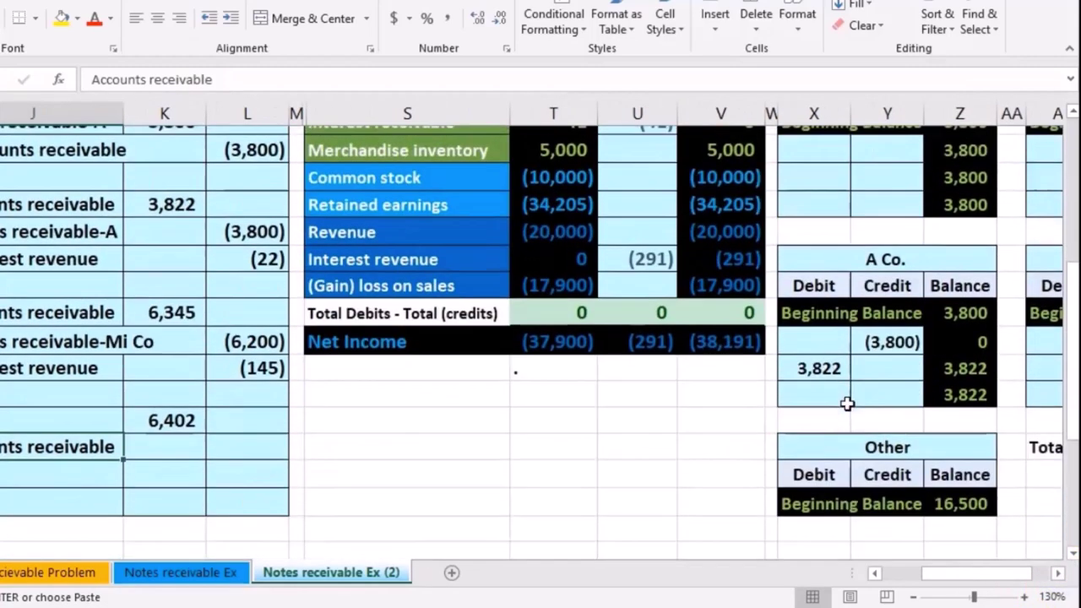
left_click(253, 437)
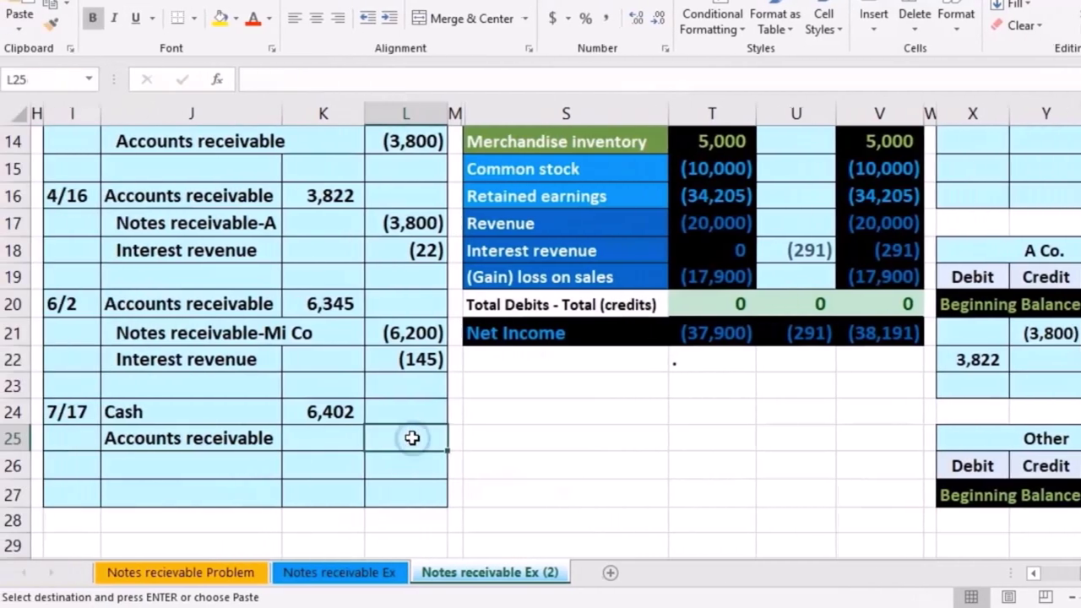
type("-6345")
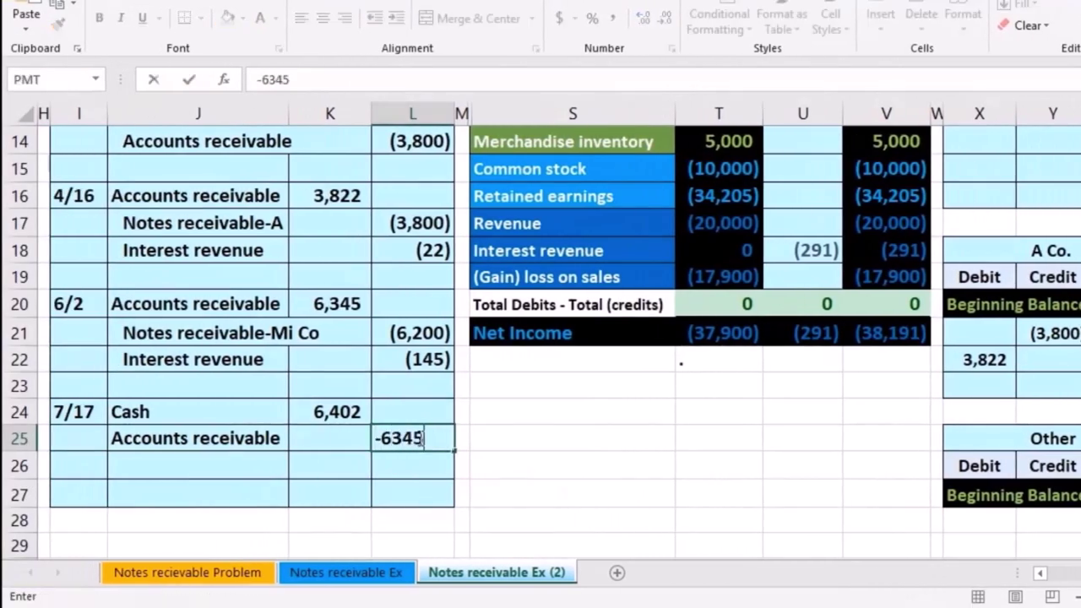
key("Return")
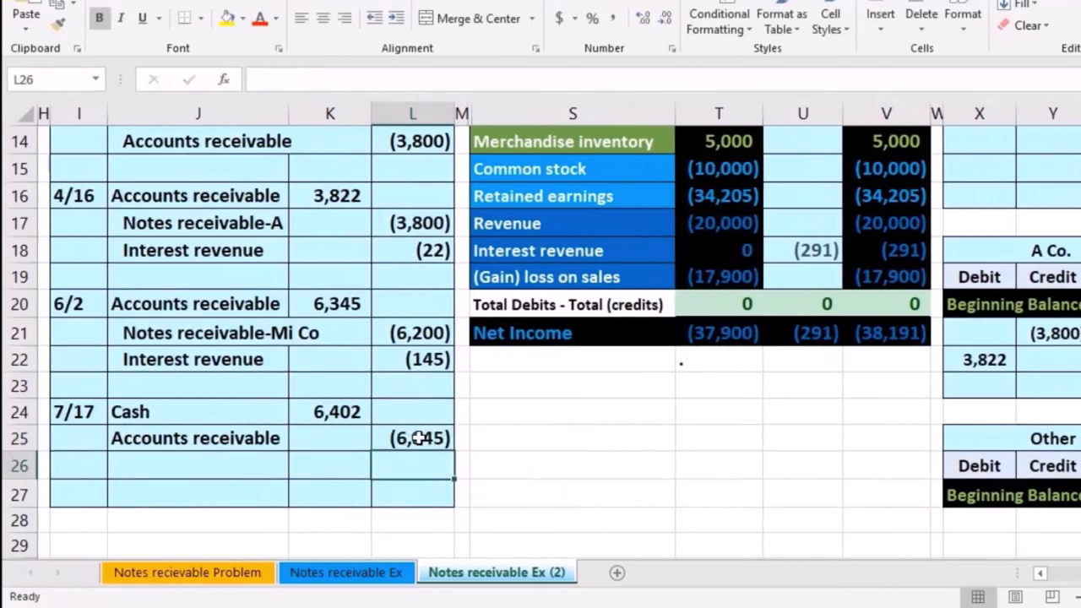
Check the difference between the 7/17 amounts and enter the balancing credit in L26 with -SUM over K24:L25.
left_click(329, 413)
left_click_drag(329, 413, 377, 435)
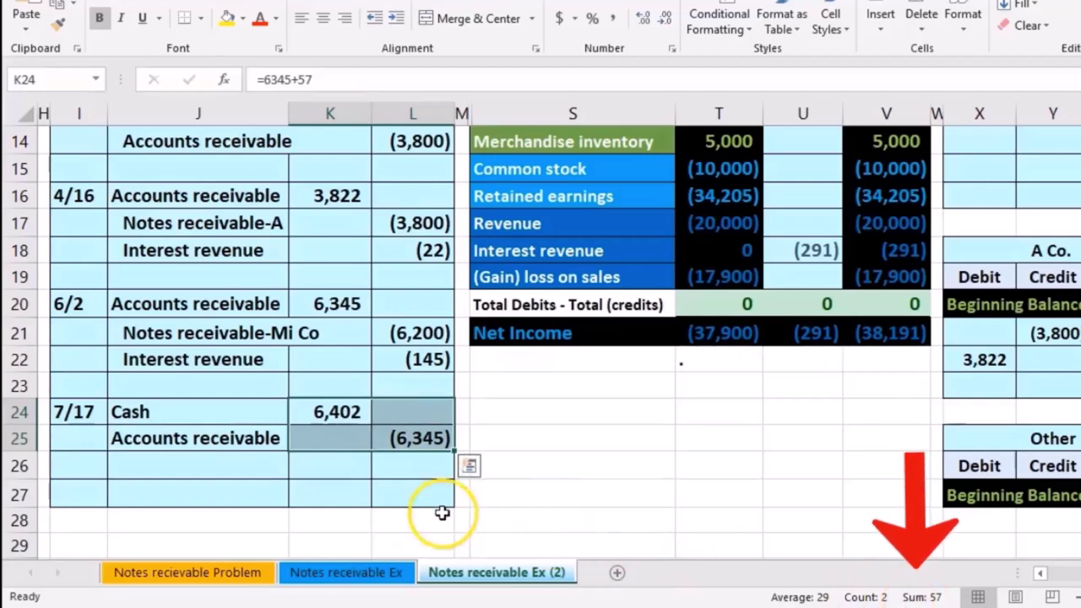
left_click(422, 466)
type("-")
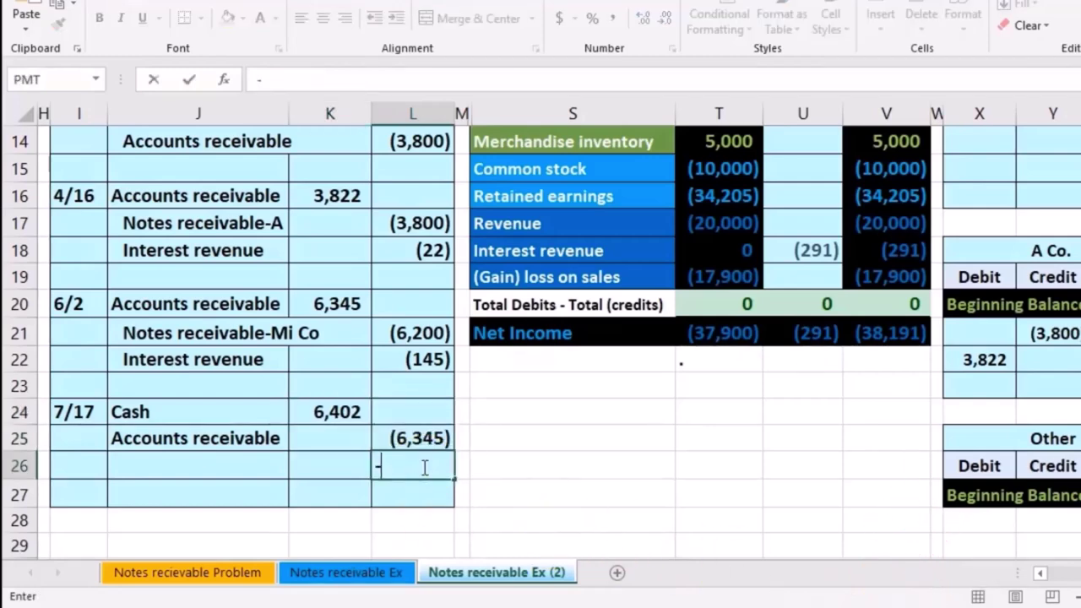
type("sum(")
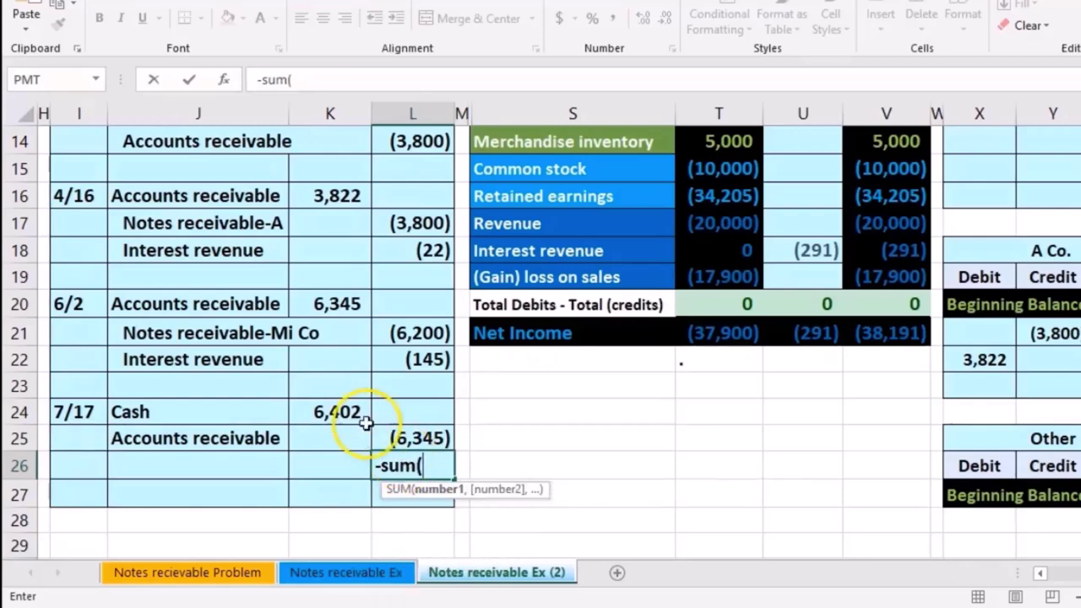
left_click_drag(364, 422, 395, 436)
key("Return")
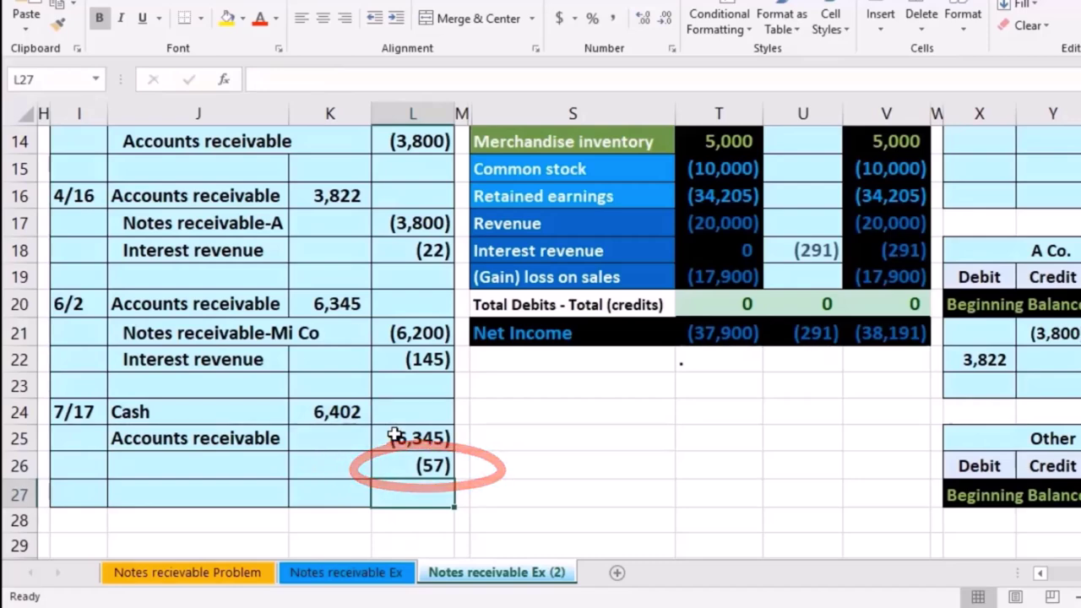
Copy the Interest revenue account name from the trial balance, paste it as values in J26, and indent the credit accounts in J25:J26.
left_click(560, 247)
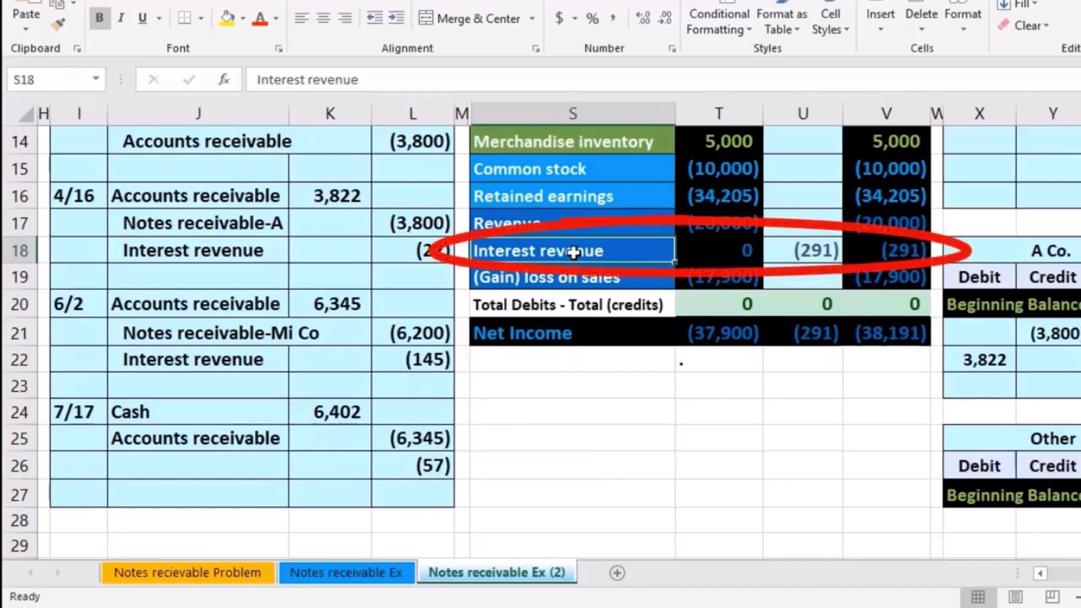
right_click(576, 256)
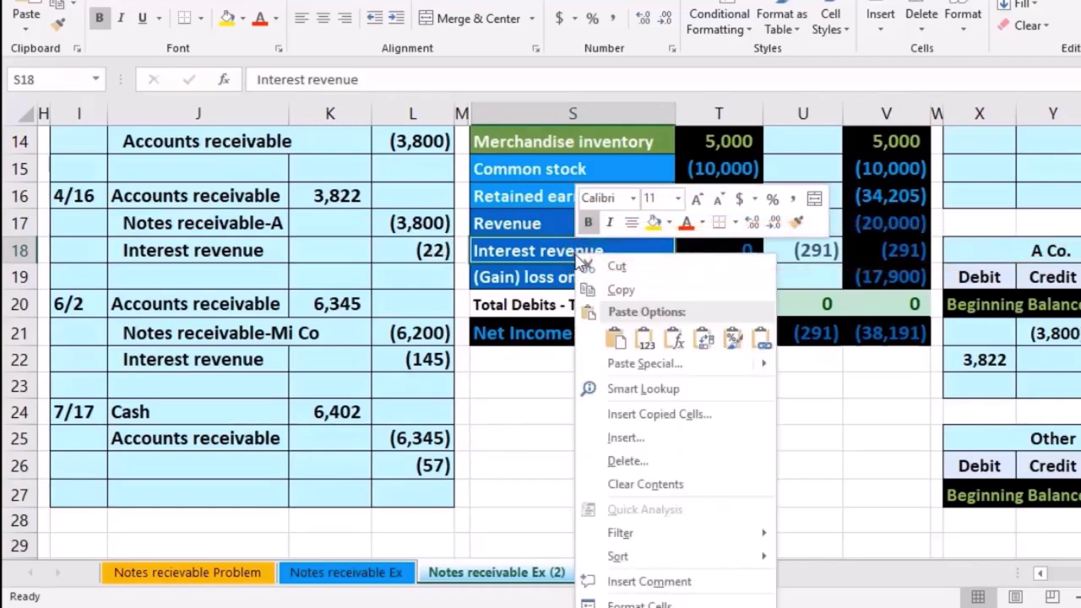
left_click(595, 289)
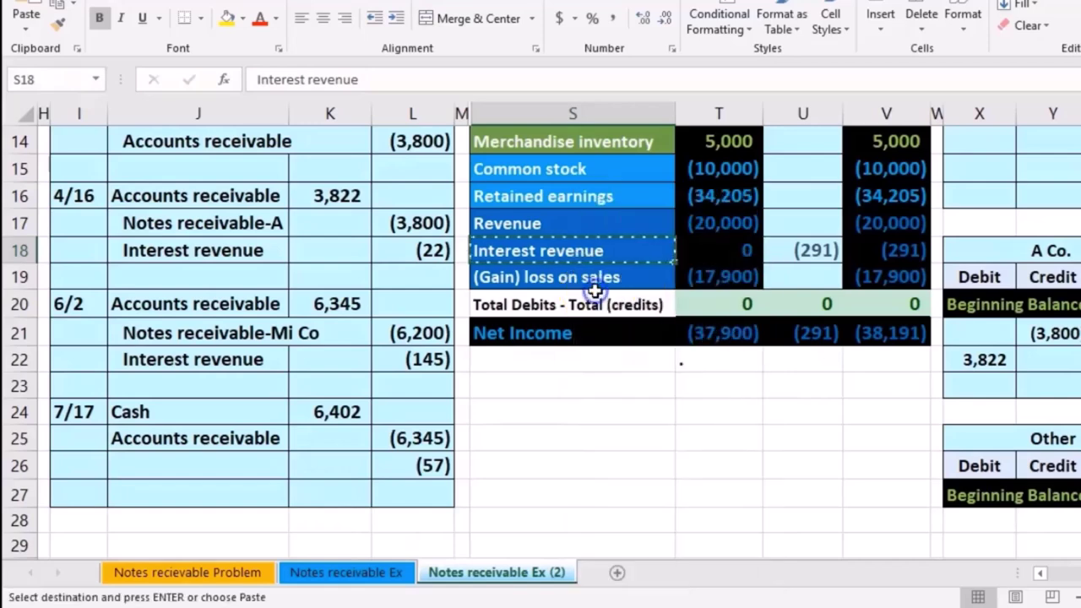
left_click(231, 469)
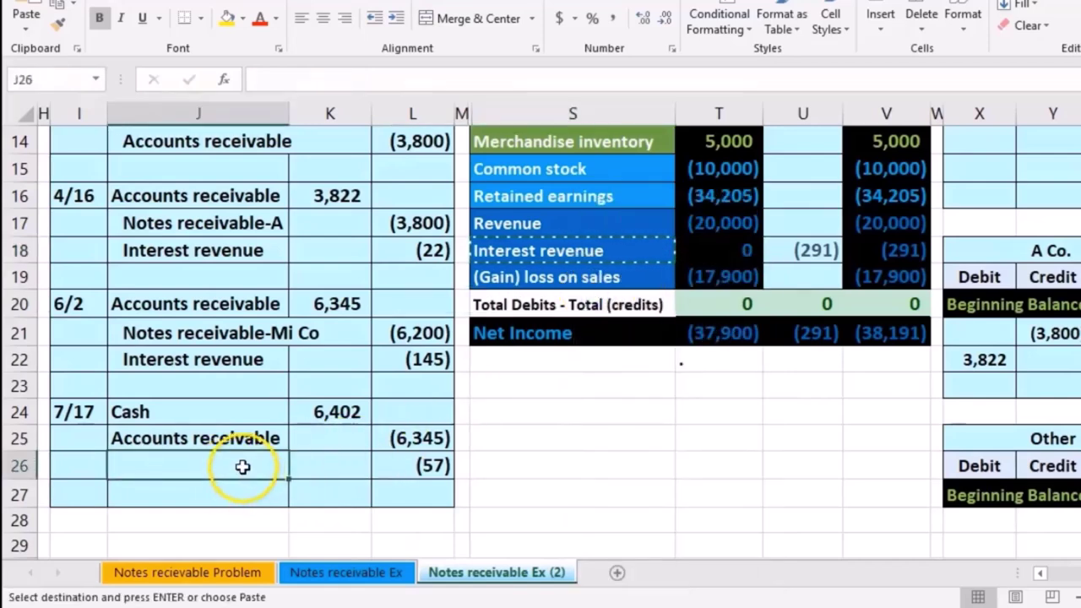
right_click(242, 466)
left_click(312, 117)
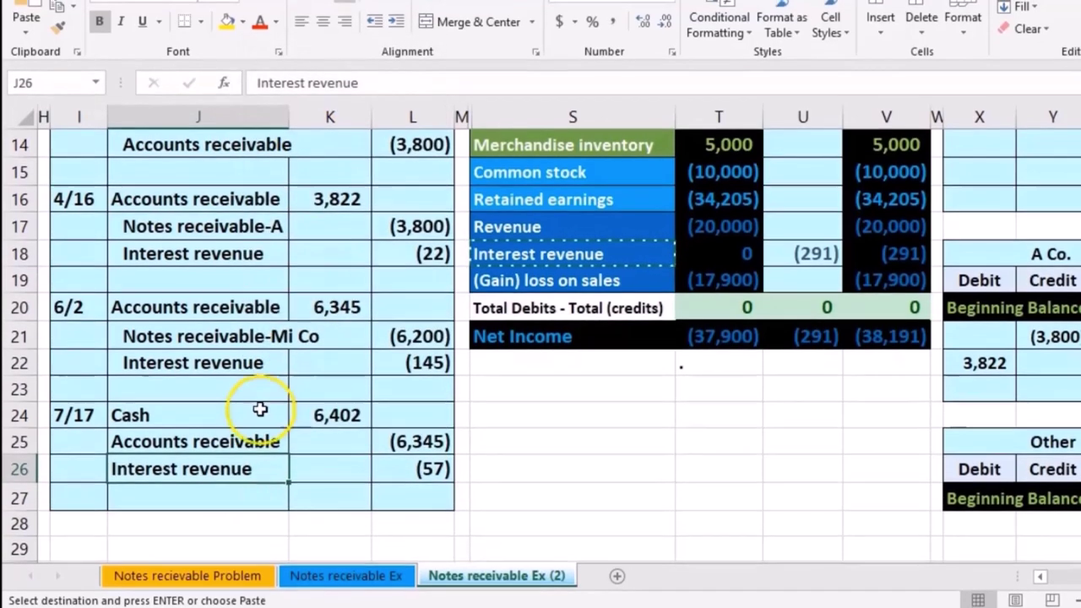
left_click(242, 438)
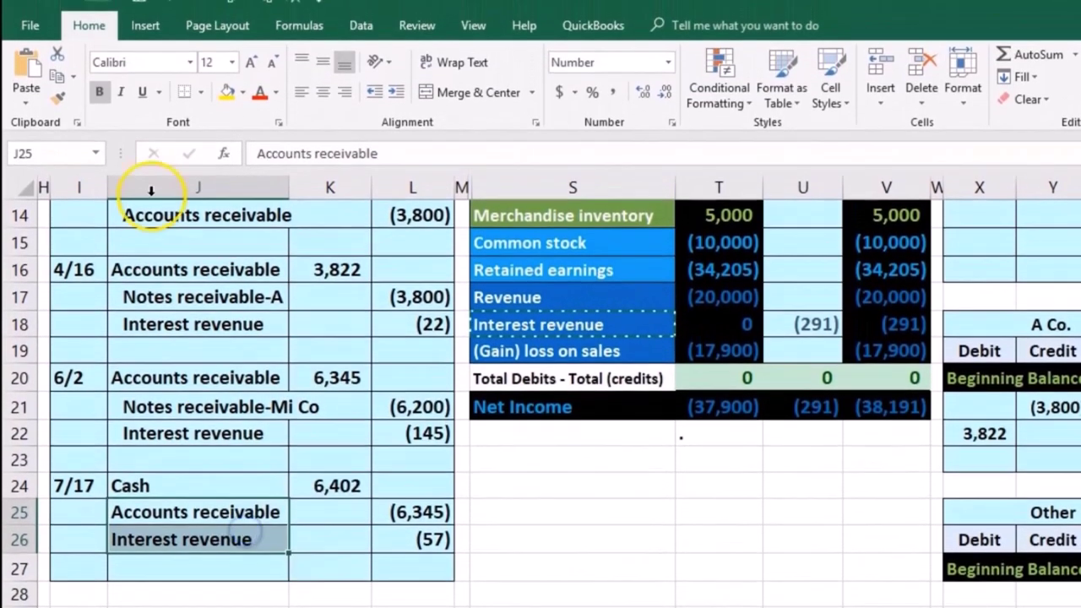
left_click(393, 101)
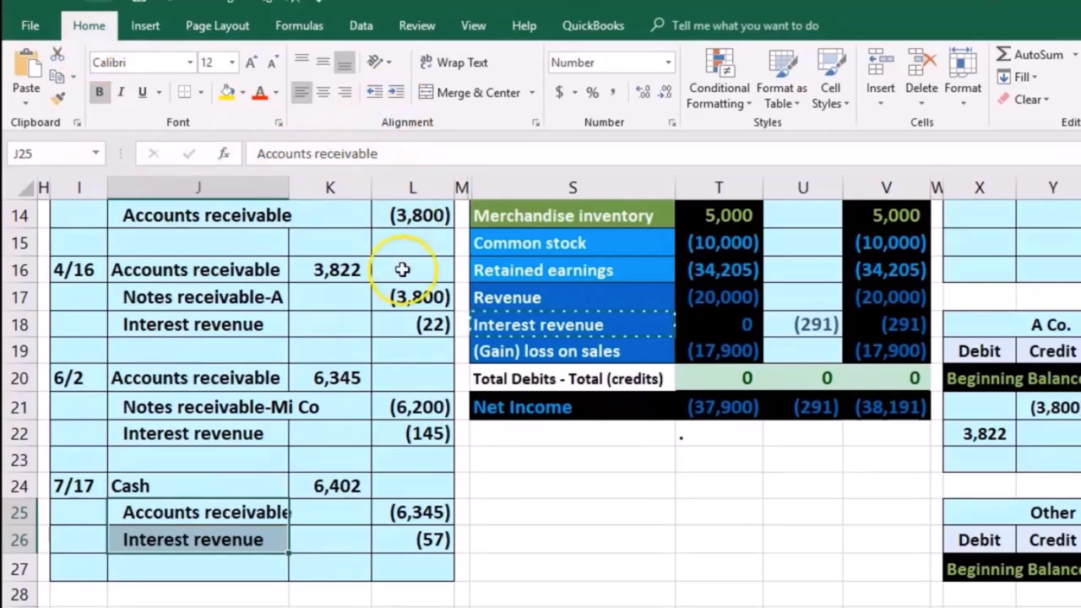
Post the 7/17 cash debit to the trial balance by extending the Cash entries formula in U5 to =K5+K24.
left_click_drag(229, 485, 336, 486)
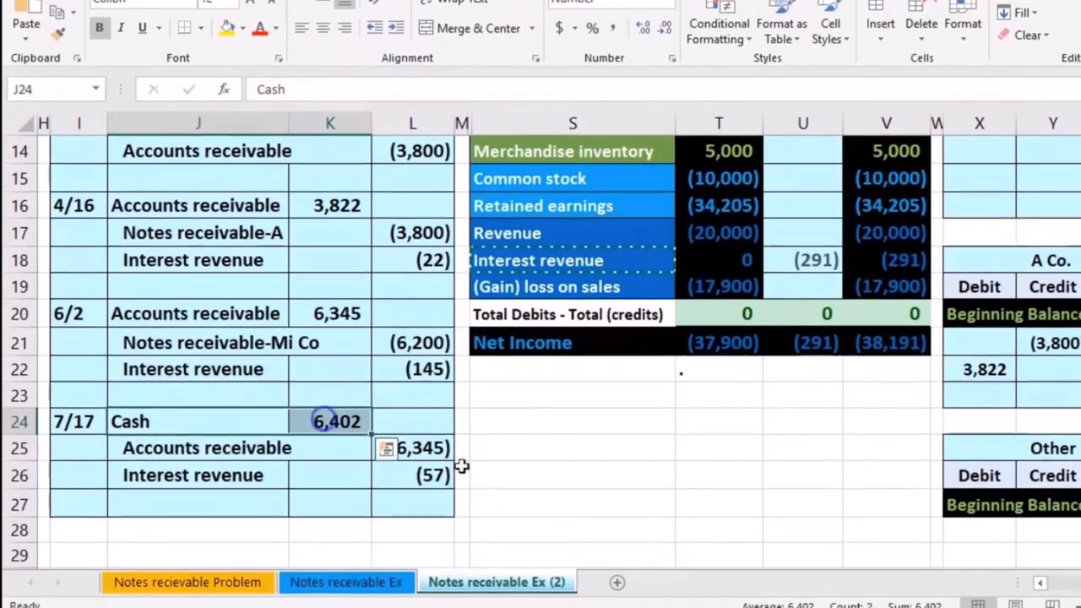
scroll(558, 493, "up", 4)
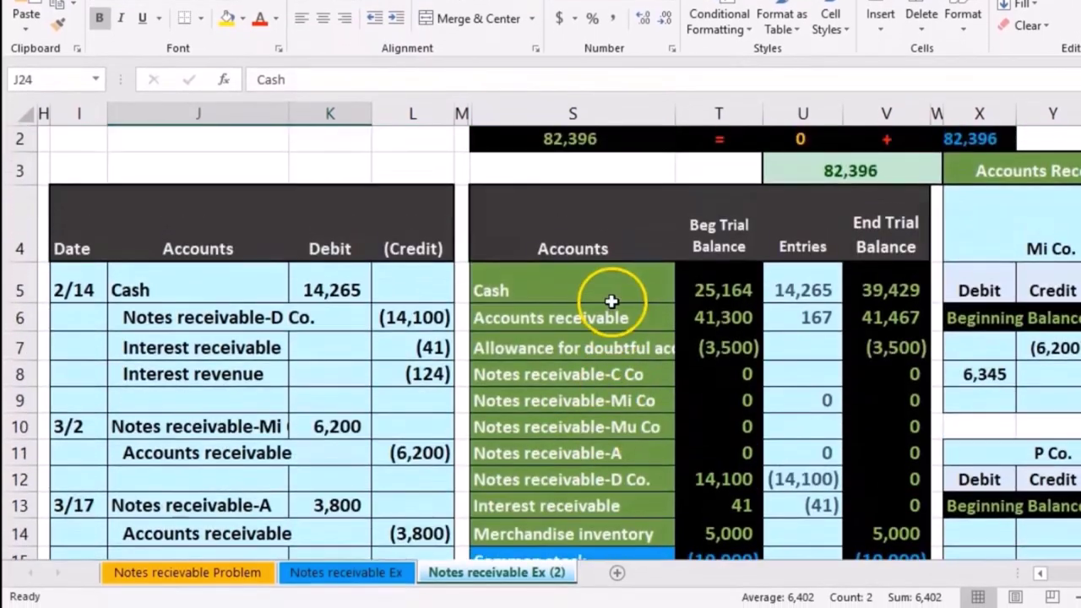
left_click_drag(611, 302, 685, 277)
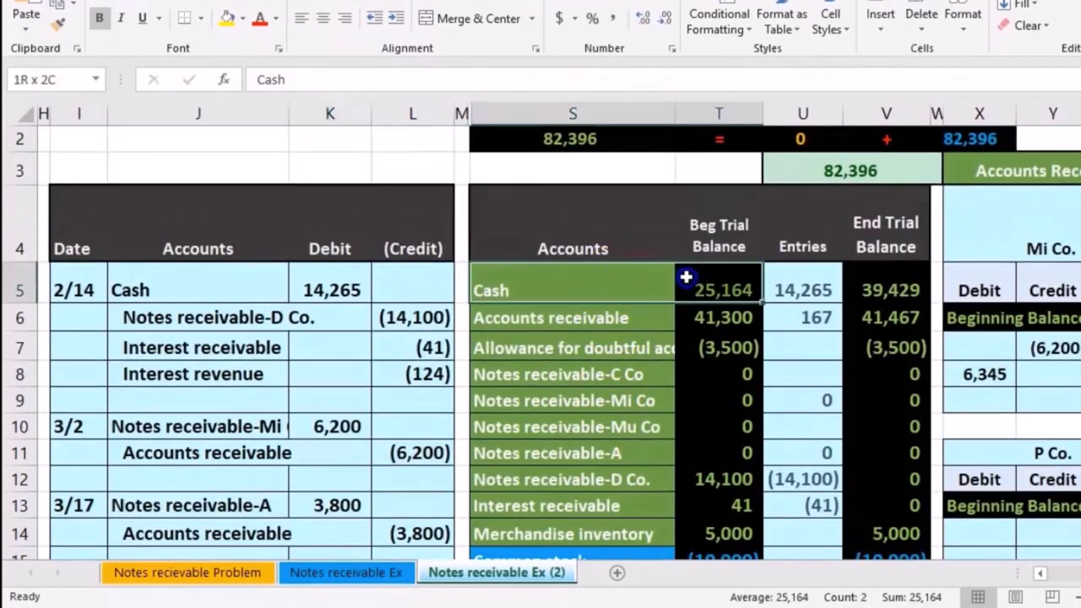
left_click(790, 280)
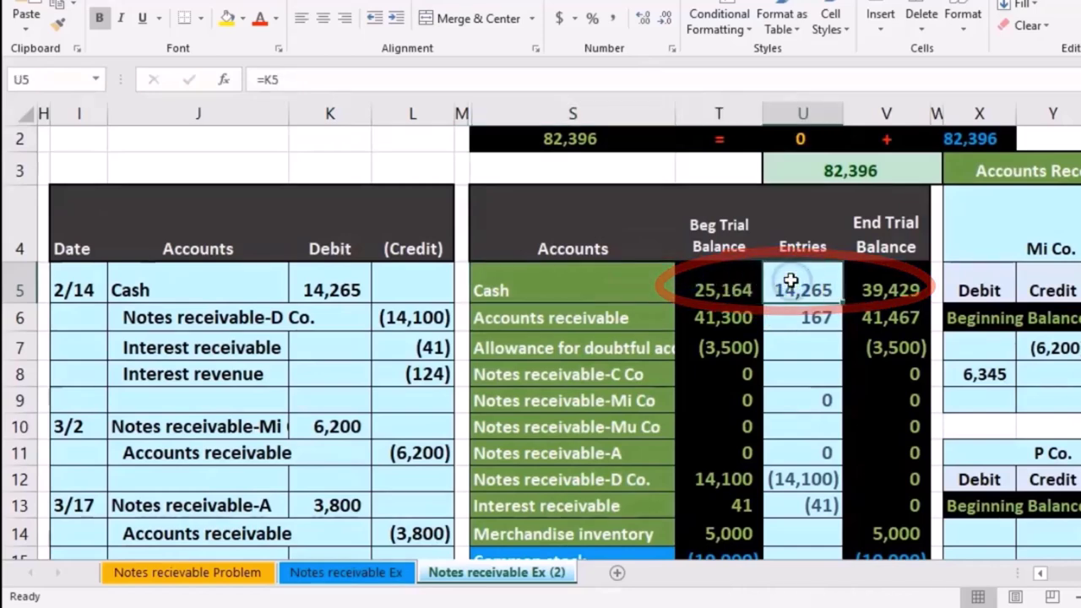
double_click(791, 280)
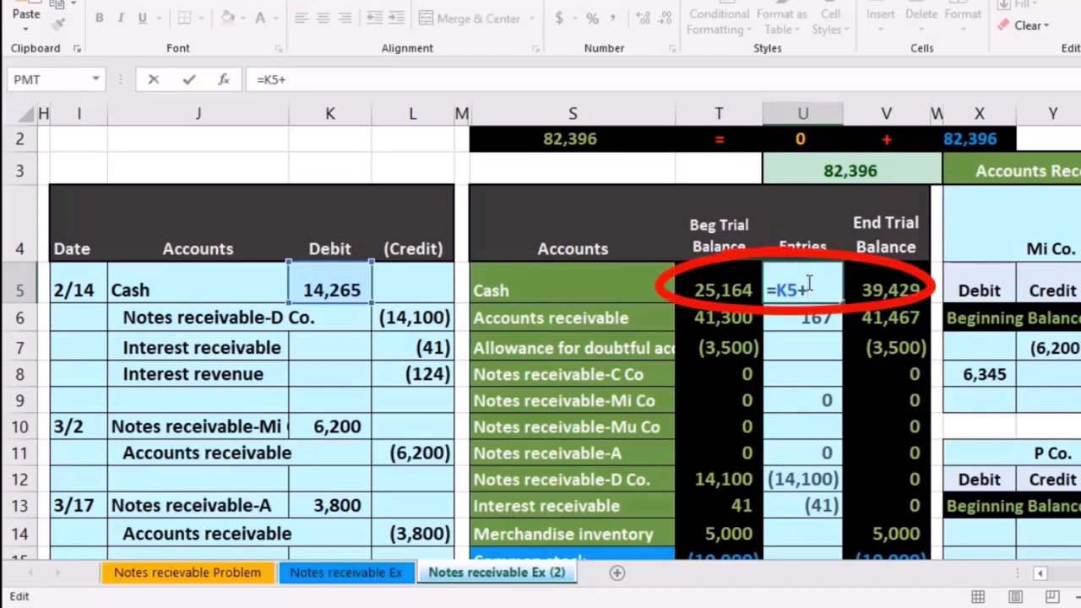
scroll(645, 389, "down", 3)
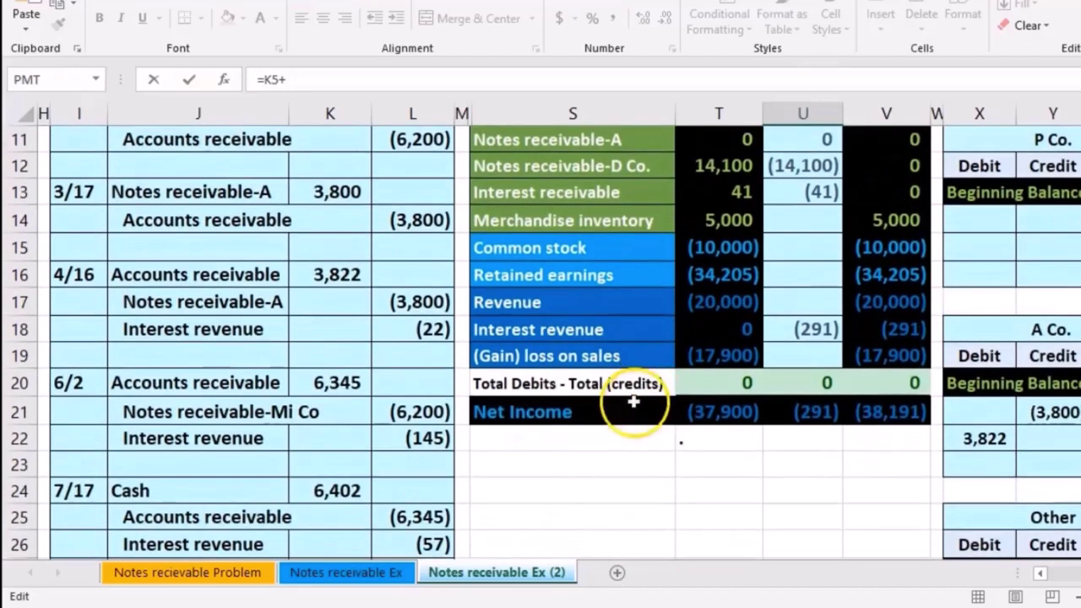
scroll(497, 444, "down", 1)
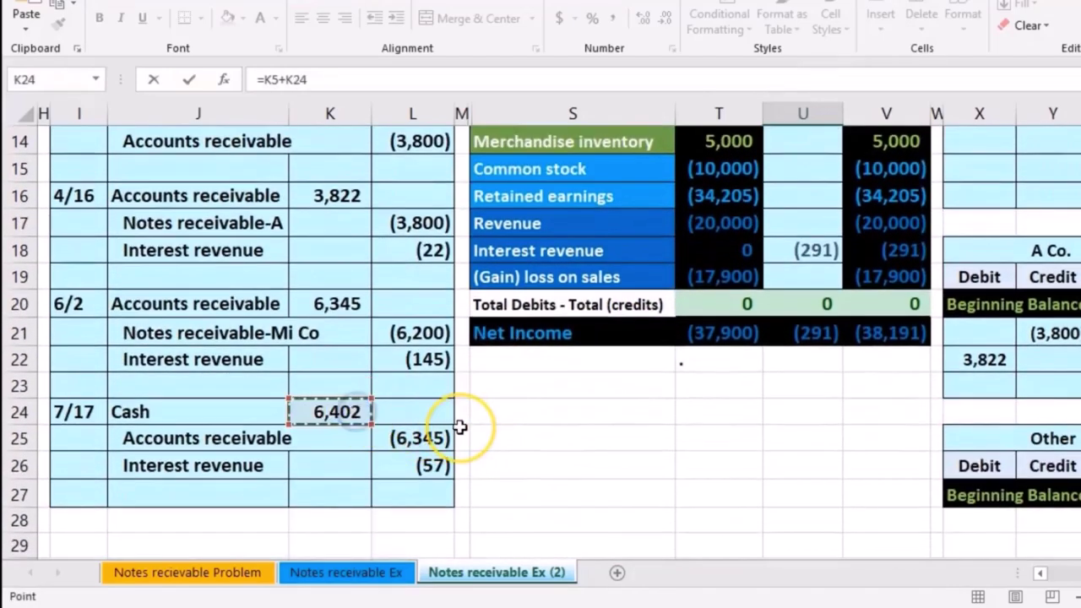
key("Return")
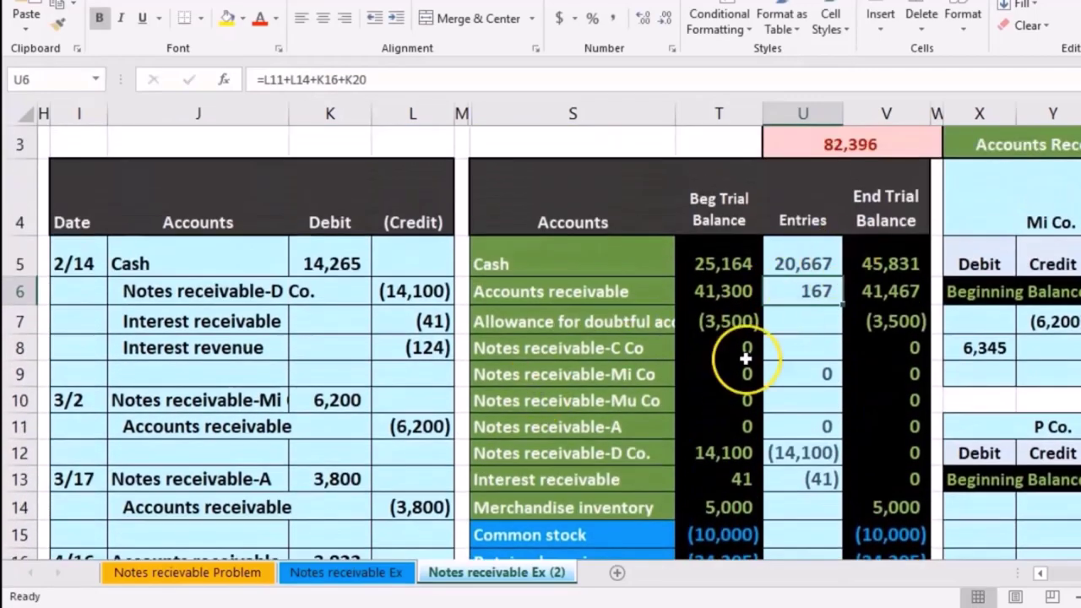
Post the 7/17 Accounts receivable credit by extending the entries formula in U6 to =L11+L14+K16+K20+L25.
scroll(746, 359, "down", 3)
left_click_drag(285, 503, 393, 490)
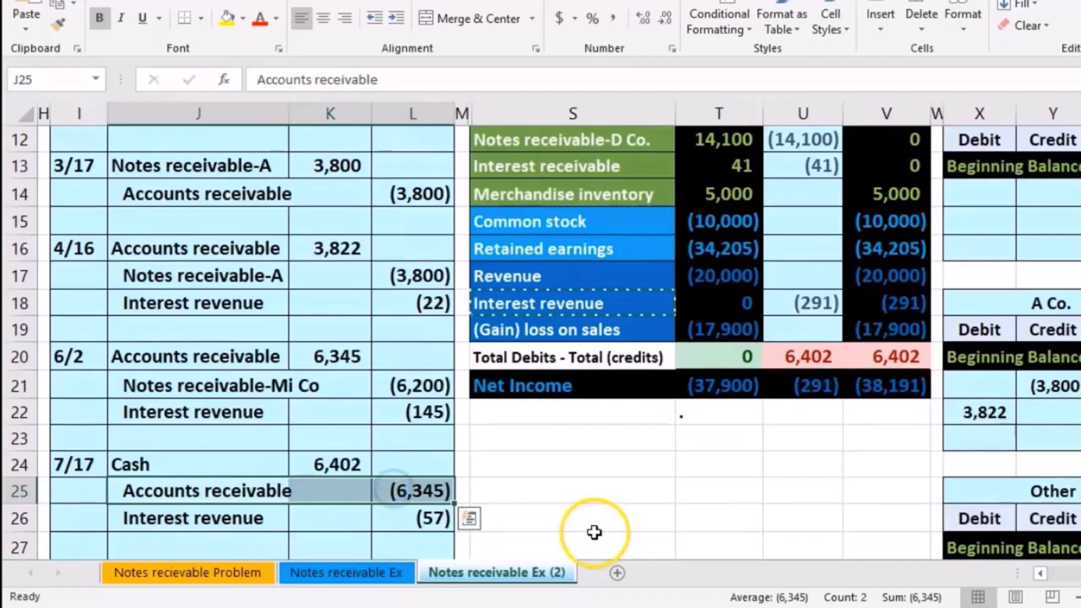
scroll(591, 533, "up", 3)
left_click_drag(584, 293, 686, 290)
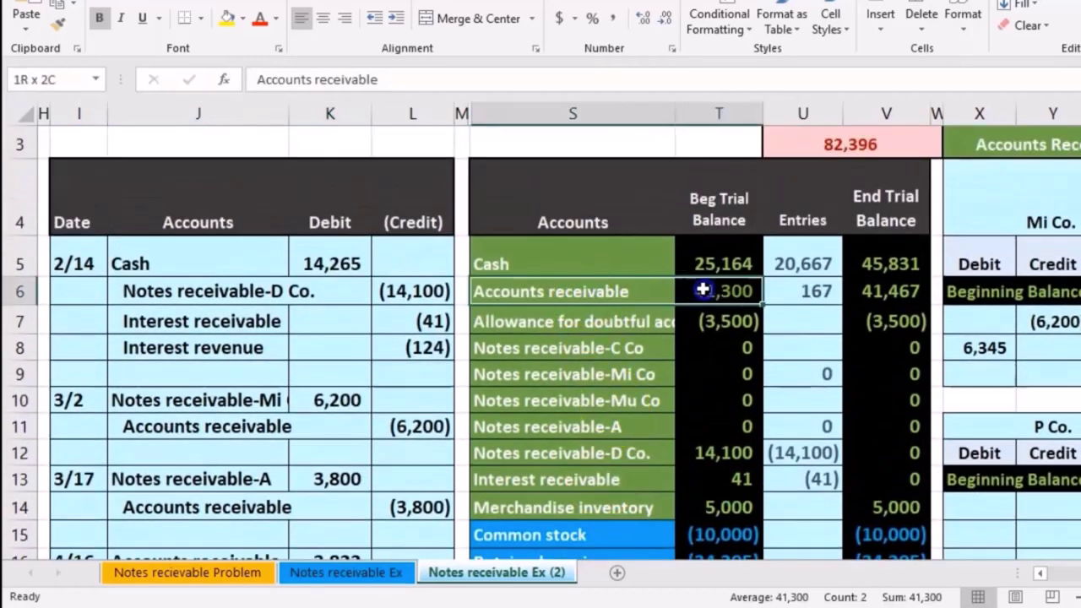
left_click(798, 290)
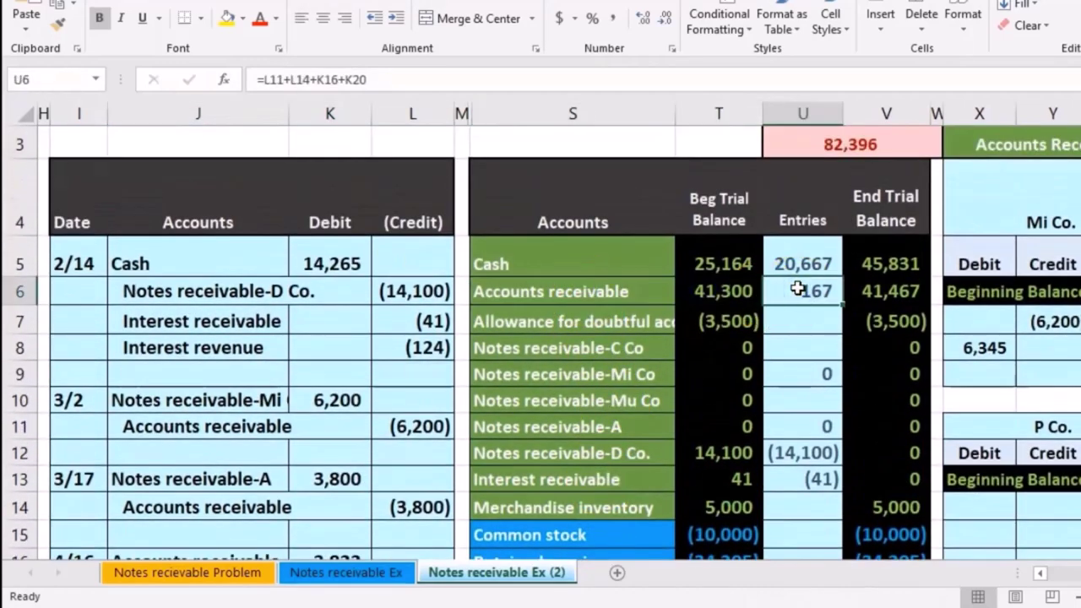
double_click(797, 290)
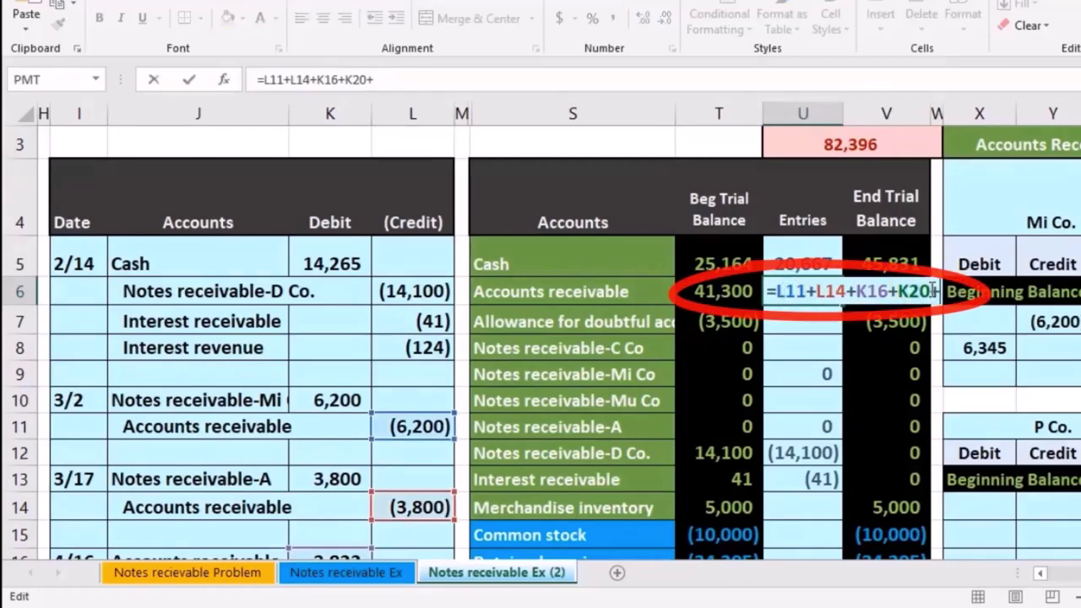
type("+")
scroll(540, 398, "down", 3)
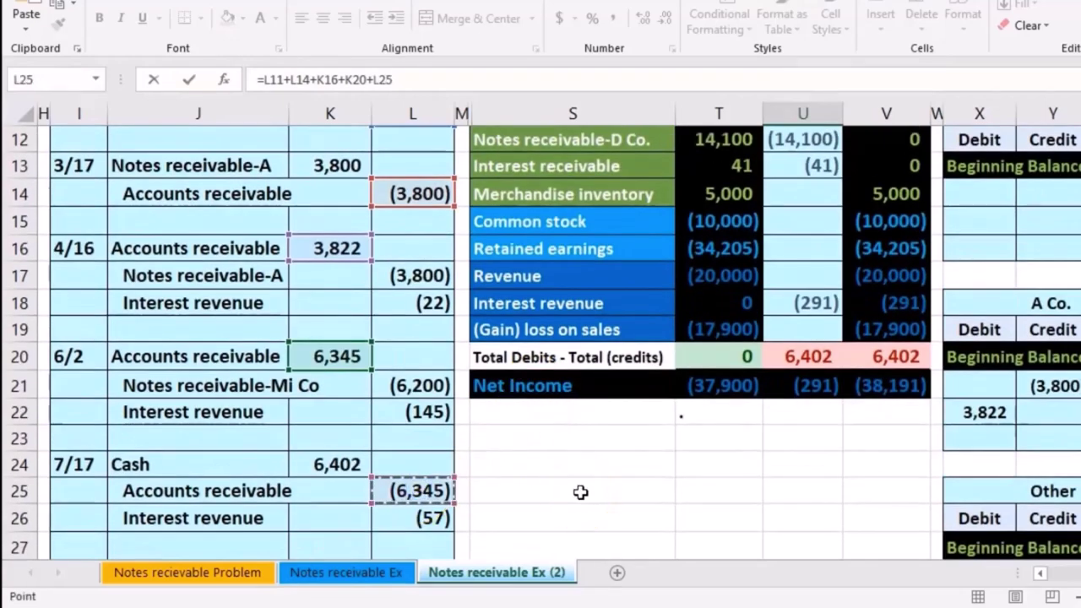
key("Return")
scroll(580, 492, "up", 3)
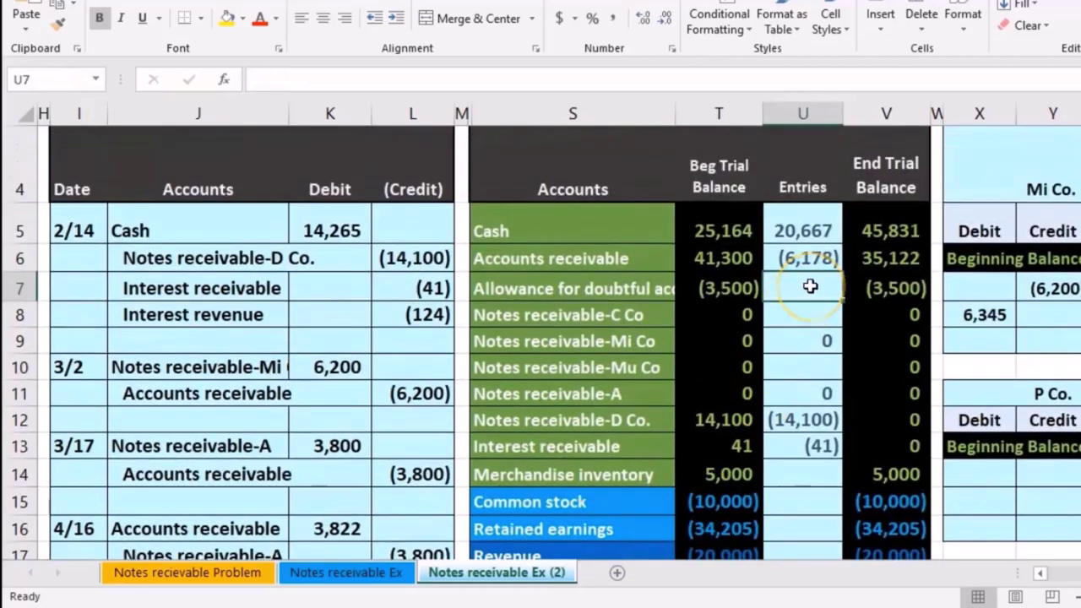
Extend the Interest revenue entries formula in U18 to =L8+L18+L22+L26, and check the ending interest revenue and net income.
scroll(810, 287, "down", 3)
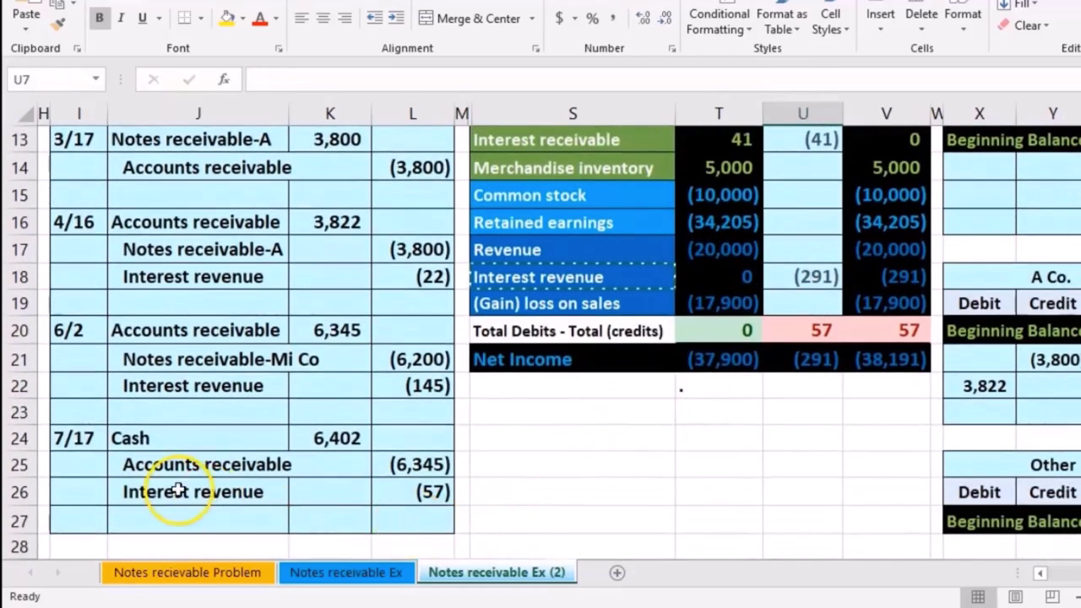
left_click_drag(179, 490, 708, 270)
left_click(794, 272)
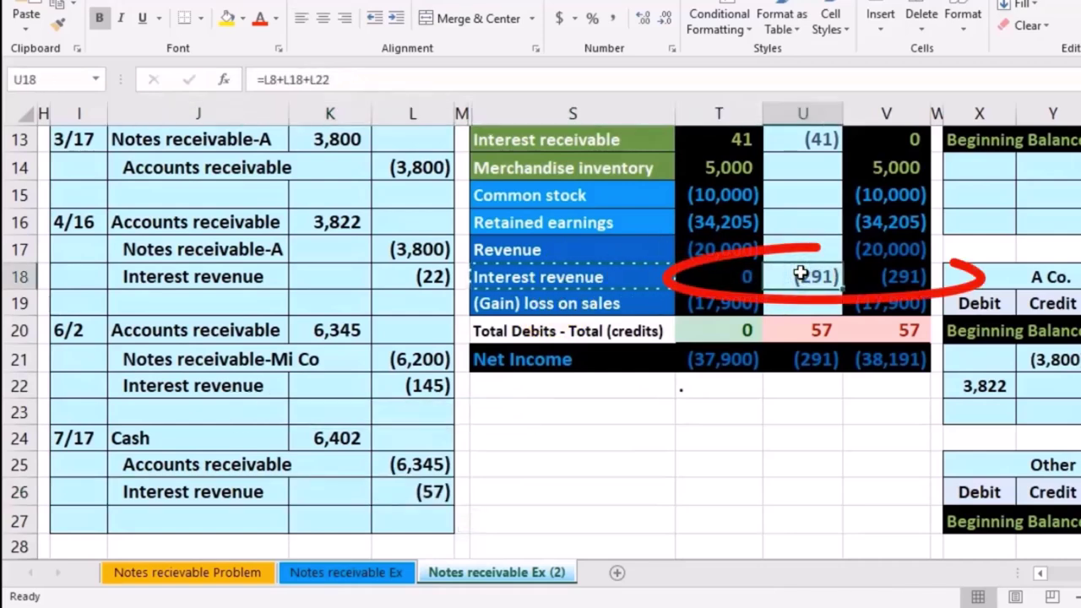
double_click(794, 272)
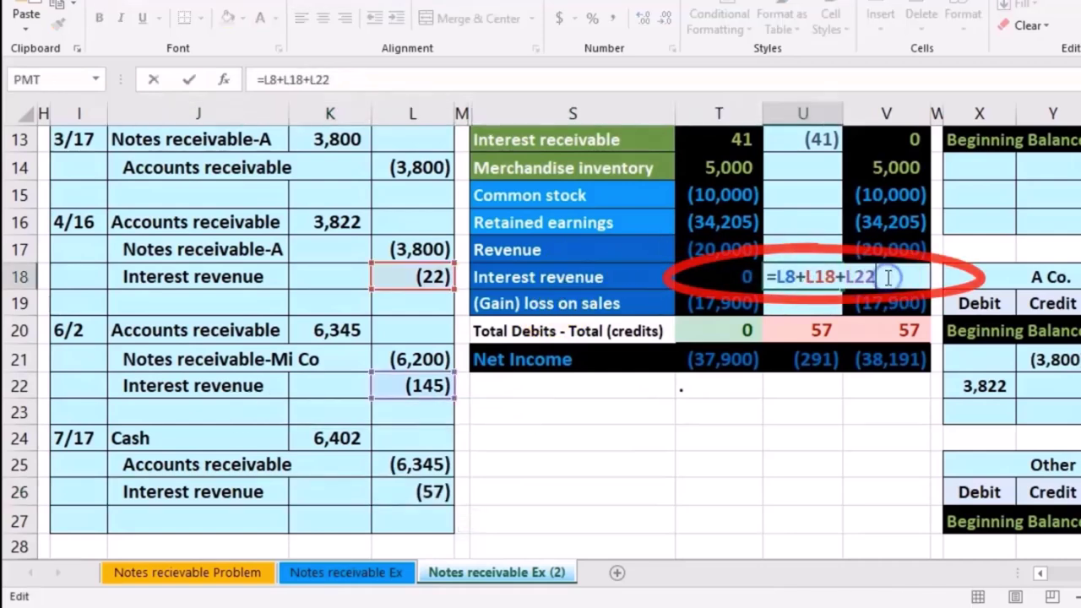
left_click(435, 489)
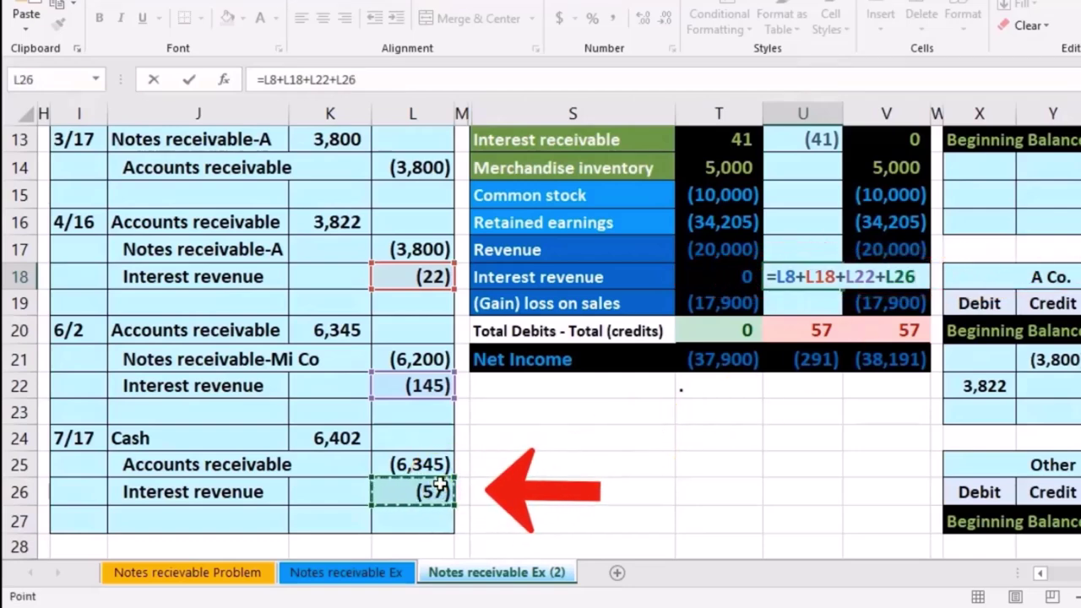
key("Return")
left_click(862, 284)
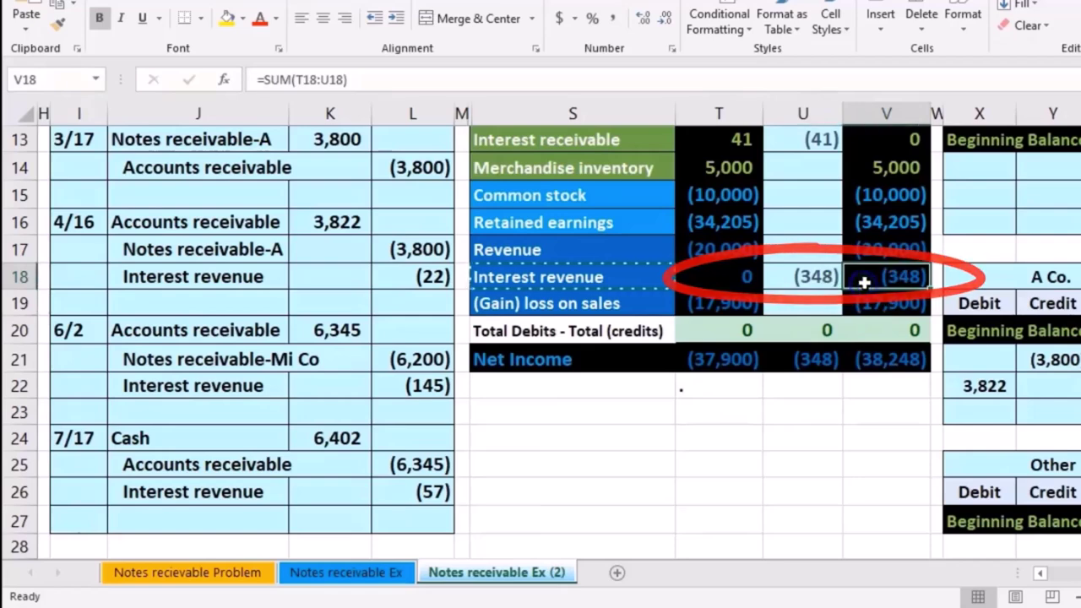
left_click(893, 361)
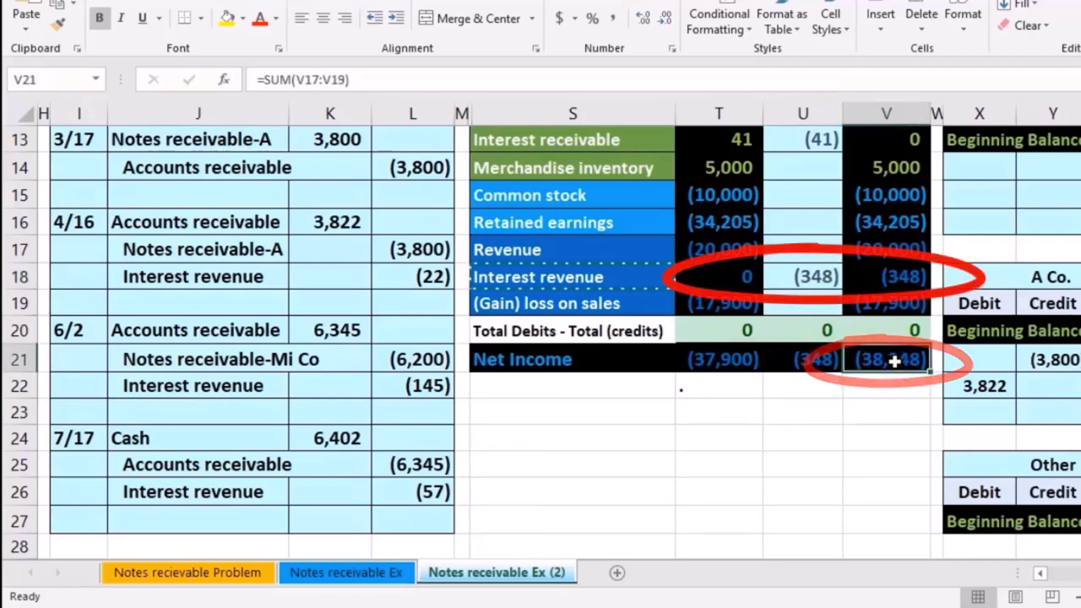
Post the 7/17 Accounts receivable credit to Mi Co.'s subsidiary ledger by entering =L25 in credit cell Y9.
left_click_drag(253, 464, 412, 463)
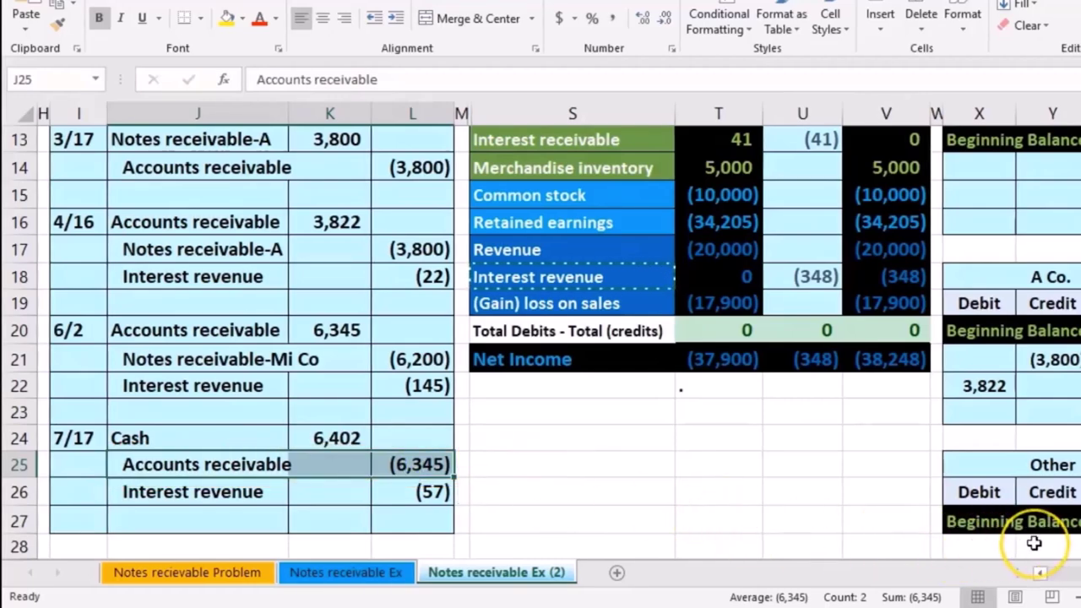
scroll(1034, 542, "up", 2)
scroll(1015, 544, "up", 2)
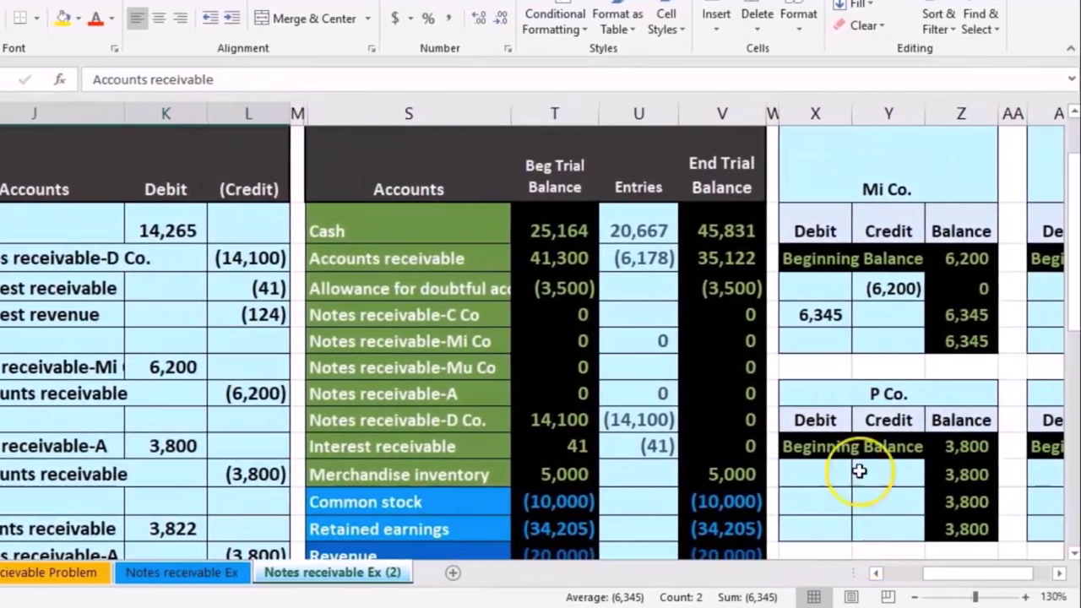
left_click(819, 315)
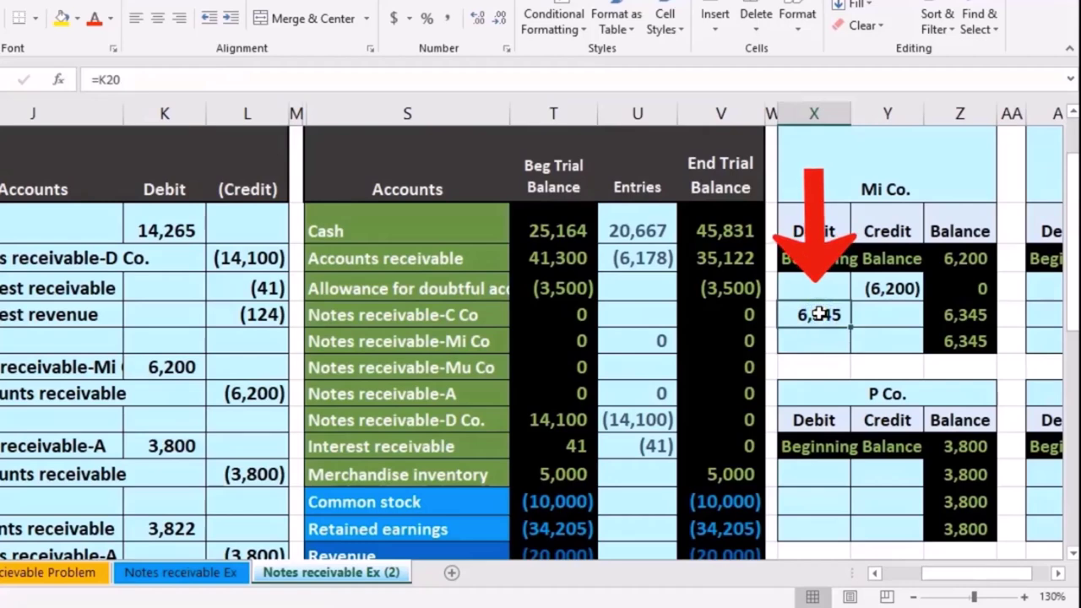
left_click(903, 343)
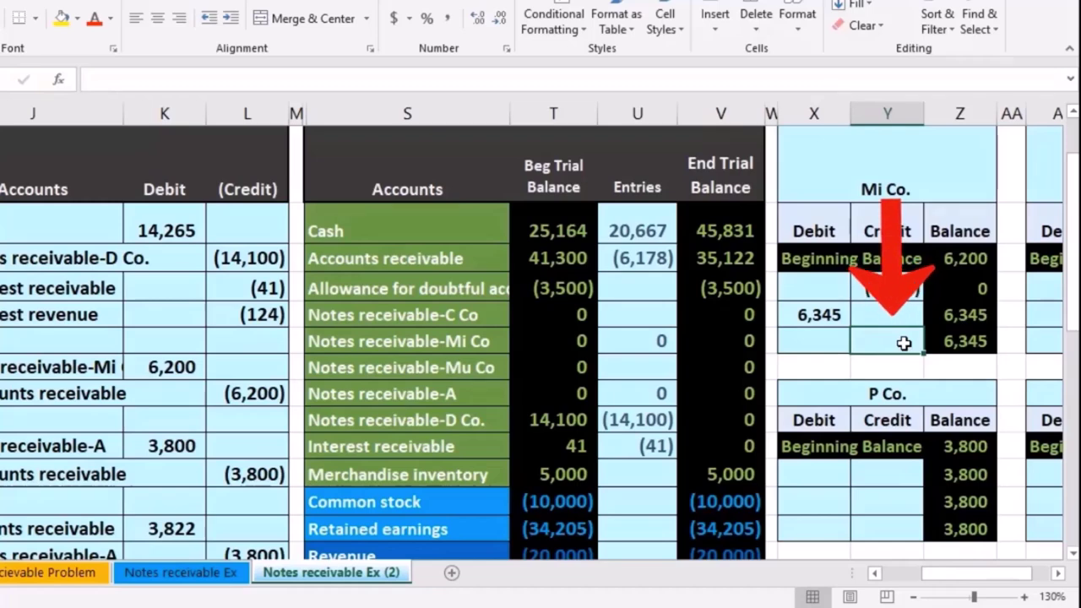
type("=")
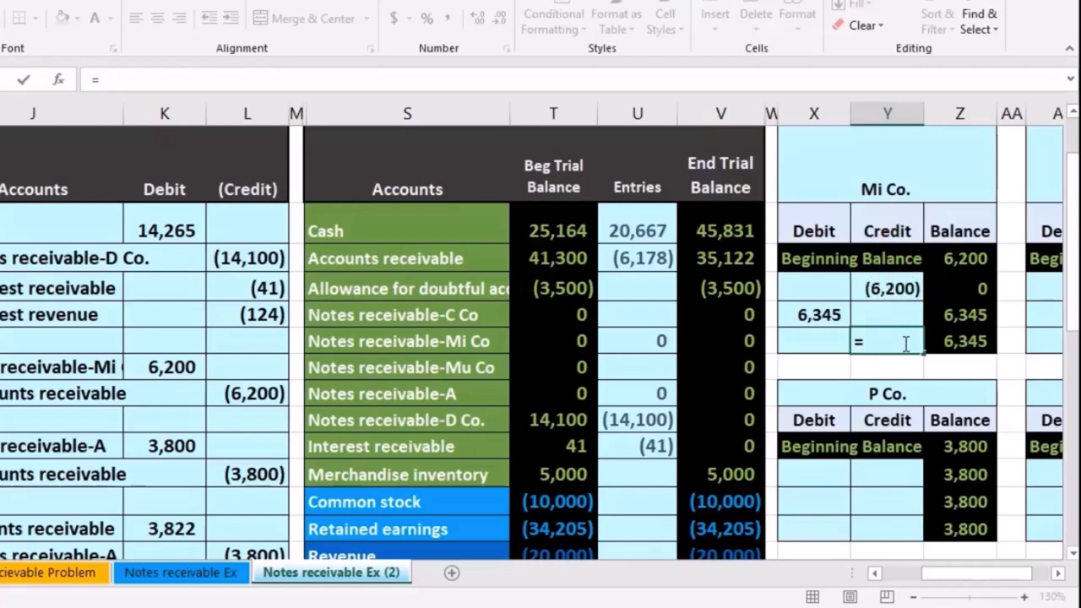
scroll(904, 343, "down", 4)
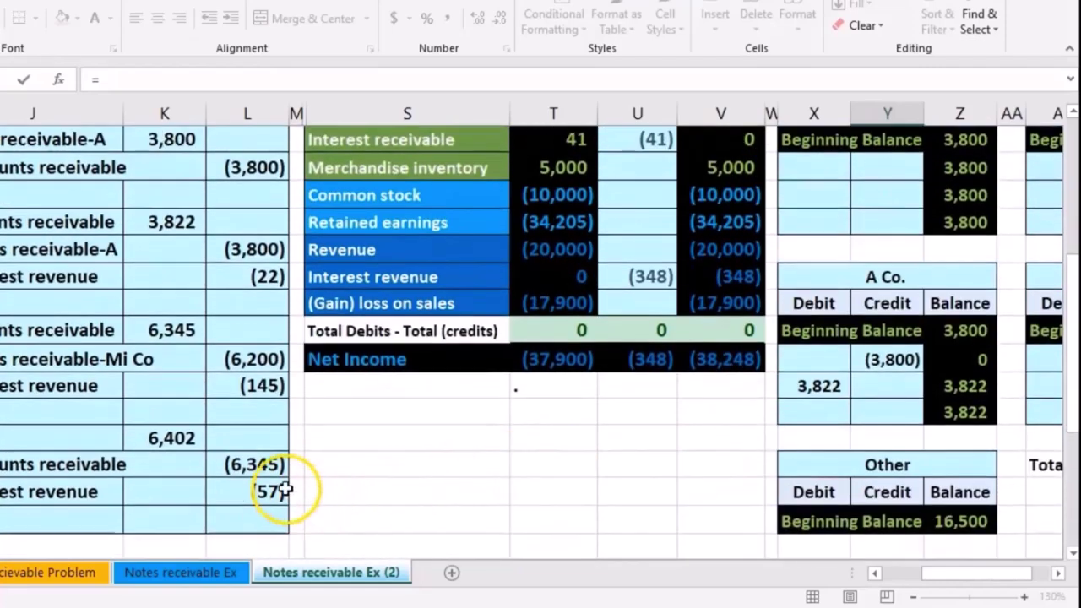
left_click(260, 463)
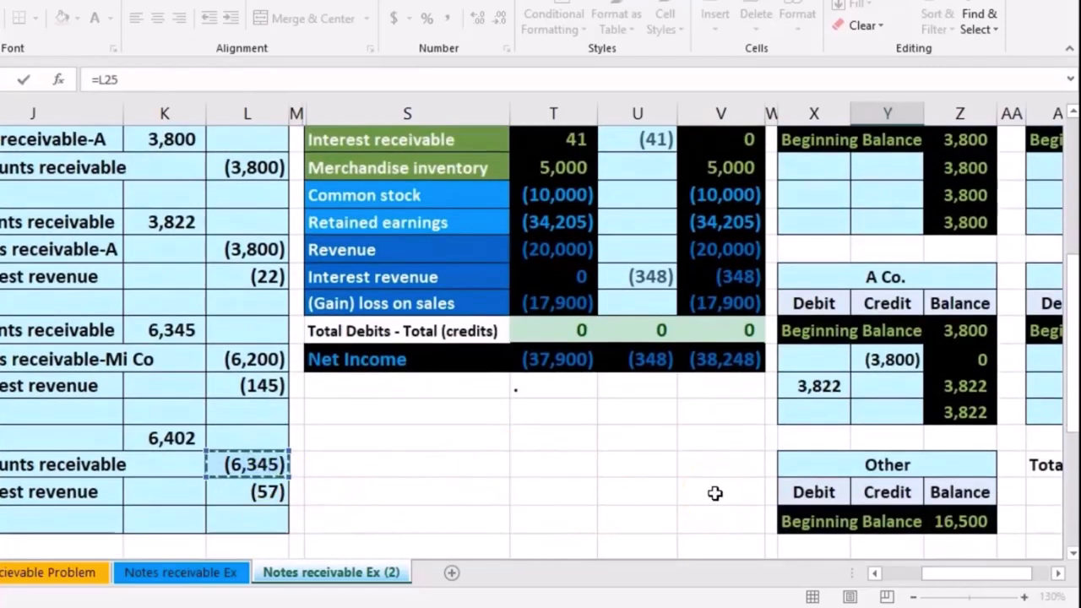
scroll(717, 492, "up", 1)
key("Tab")
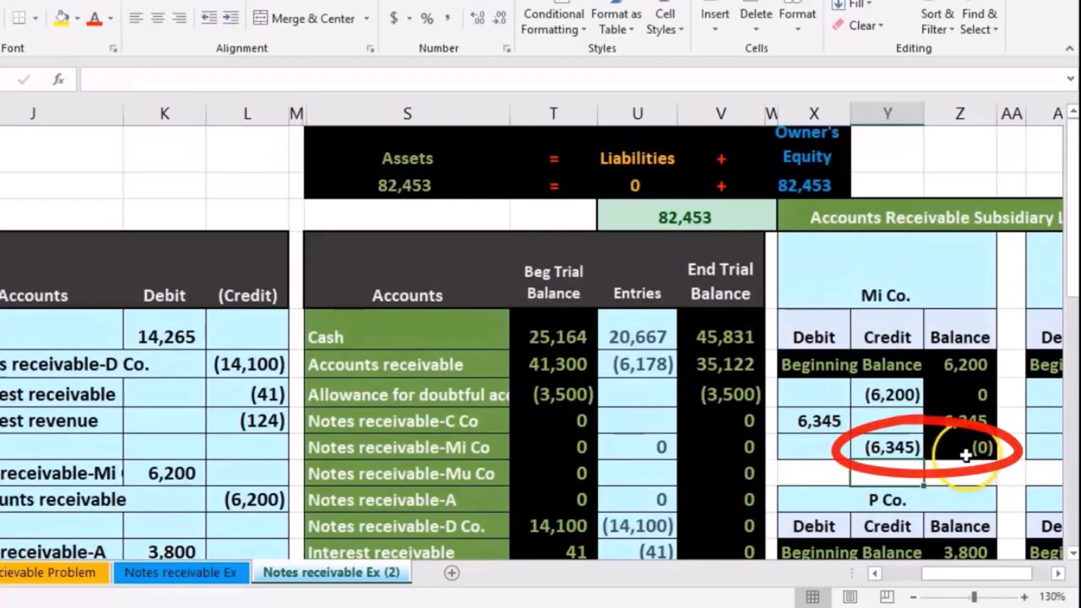
Check the total AR subsidiary ledger formula in AD against the ending Accounts receivable balance in the trial balance.
left_click(1058, 572)
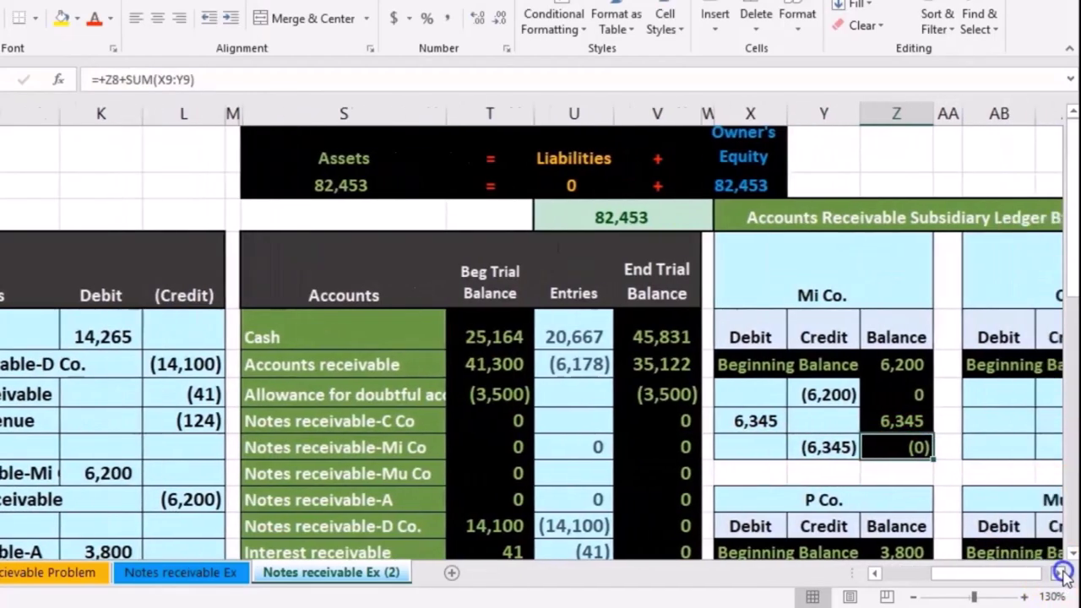
scroll(960, 510, "down", 6)
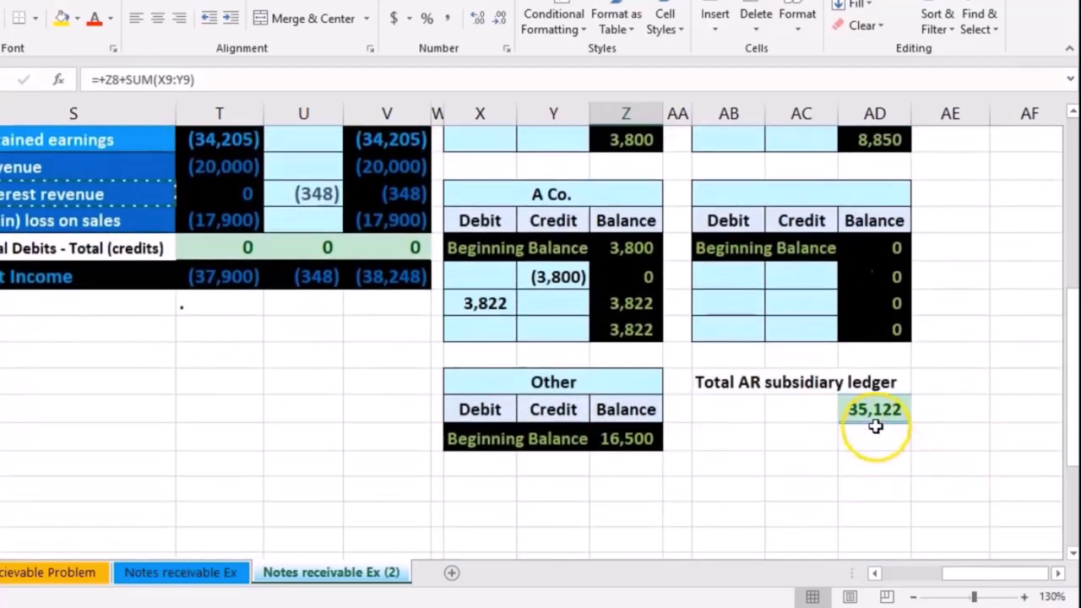
double_click(875, 414)
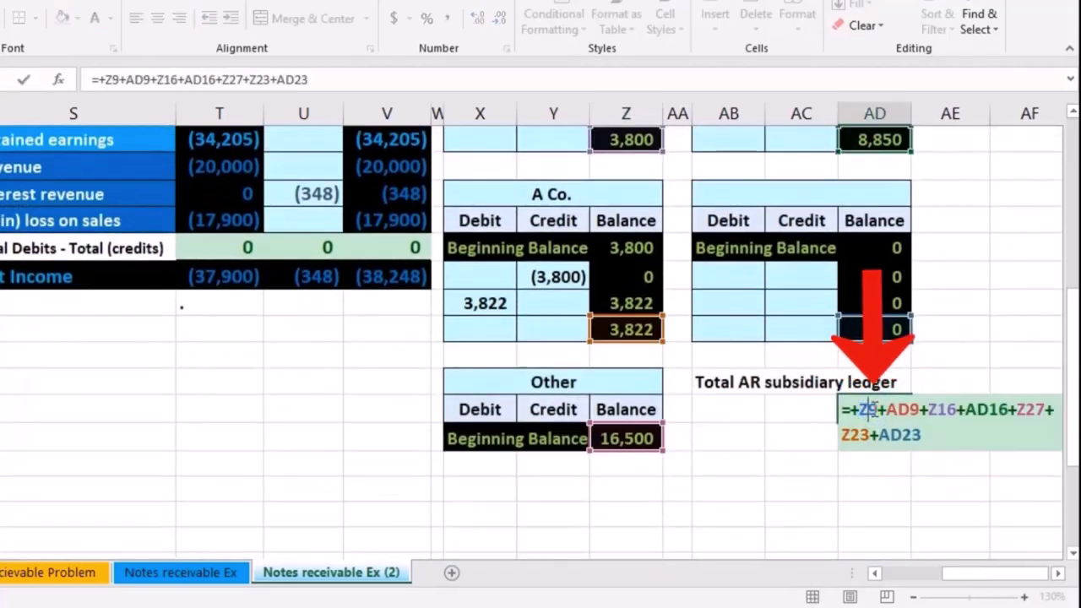
key("Return")
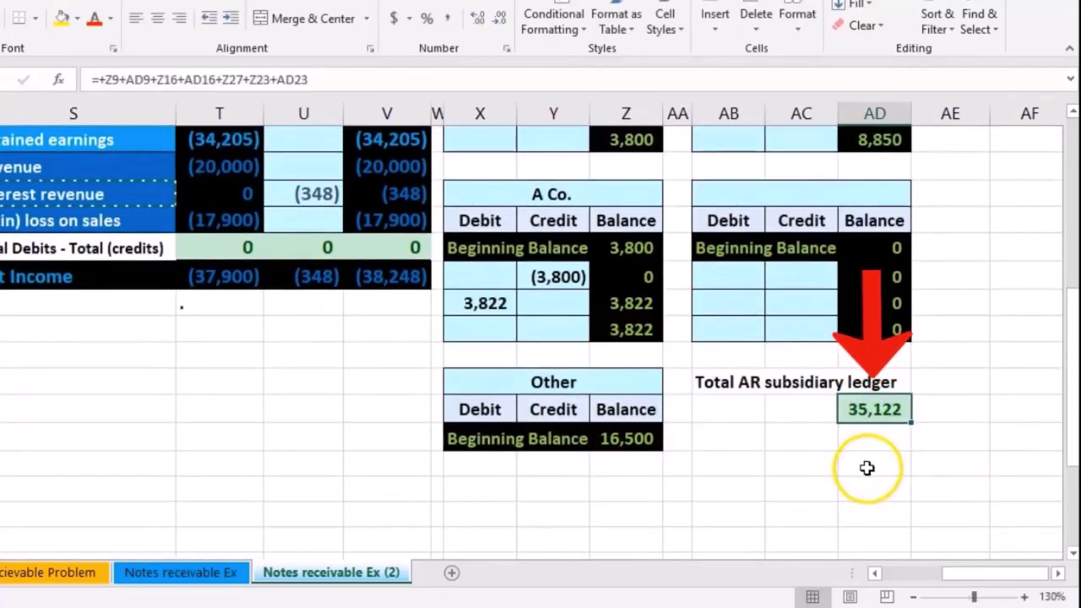
scroll(370, 514, "up", 5)
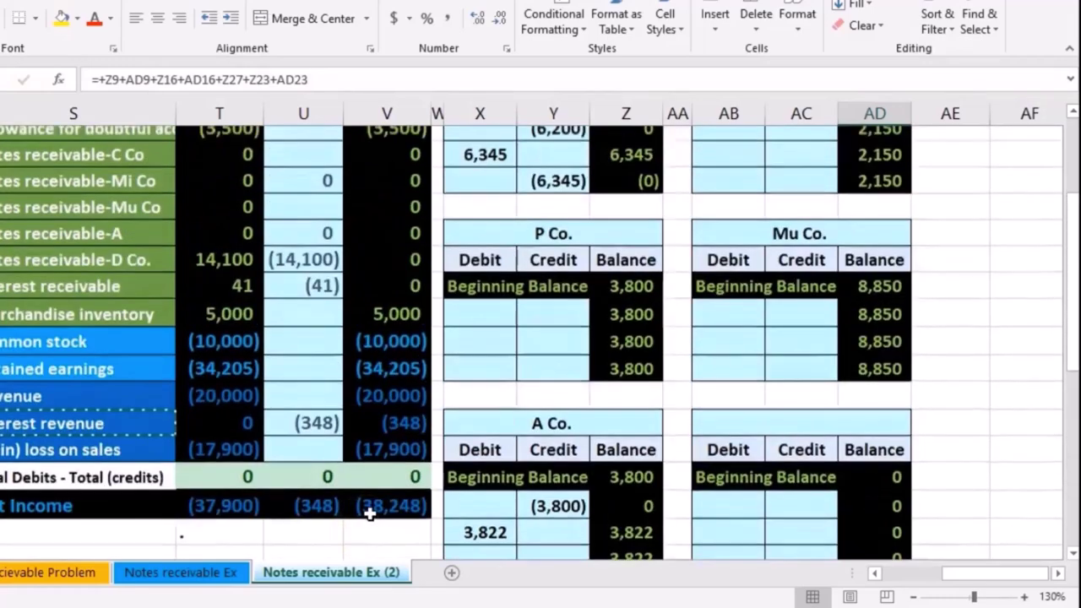
left_click(386, 259)
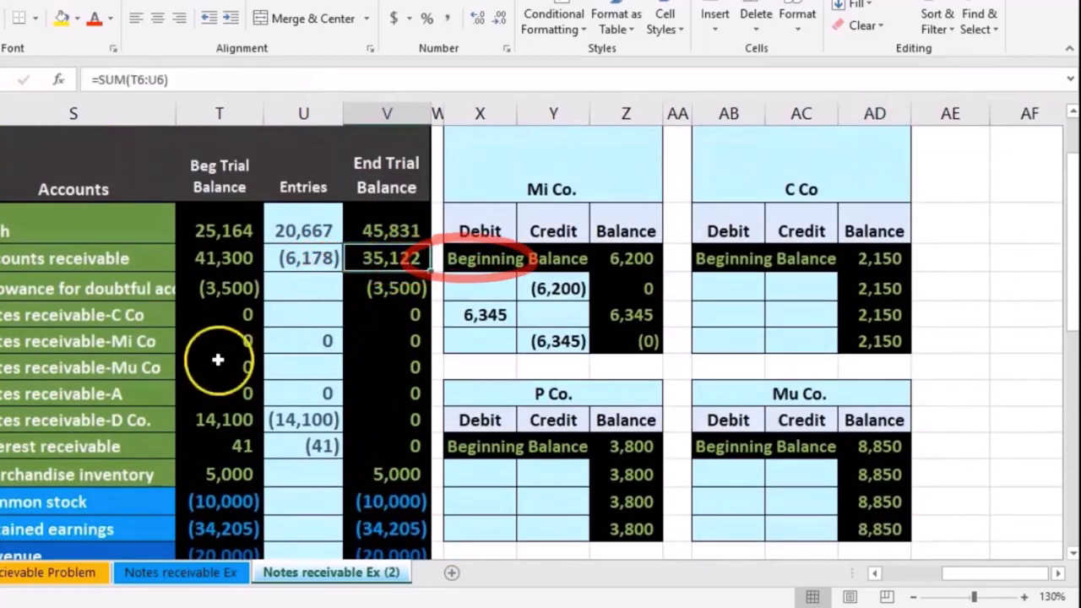